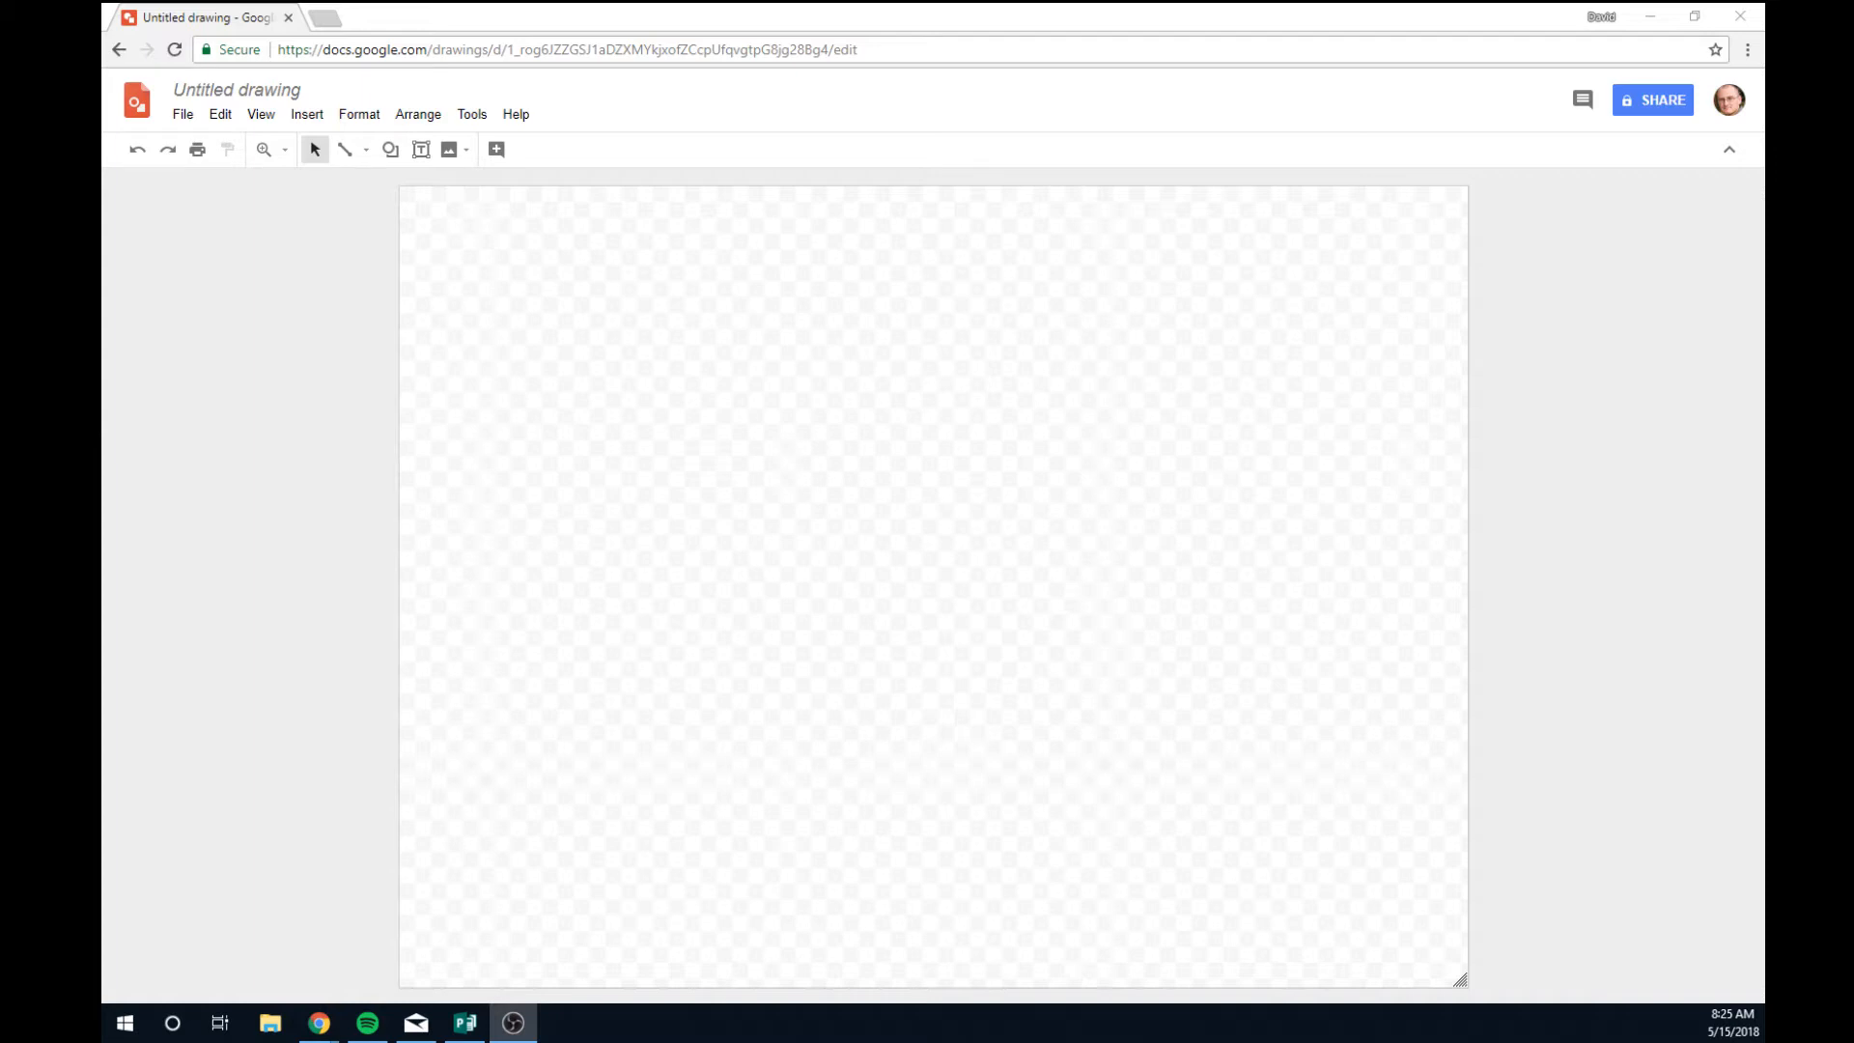
Load drawings.google.com in Chrome from the 'draw' address-bar suggestion.
key(alt+Tab)
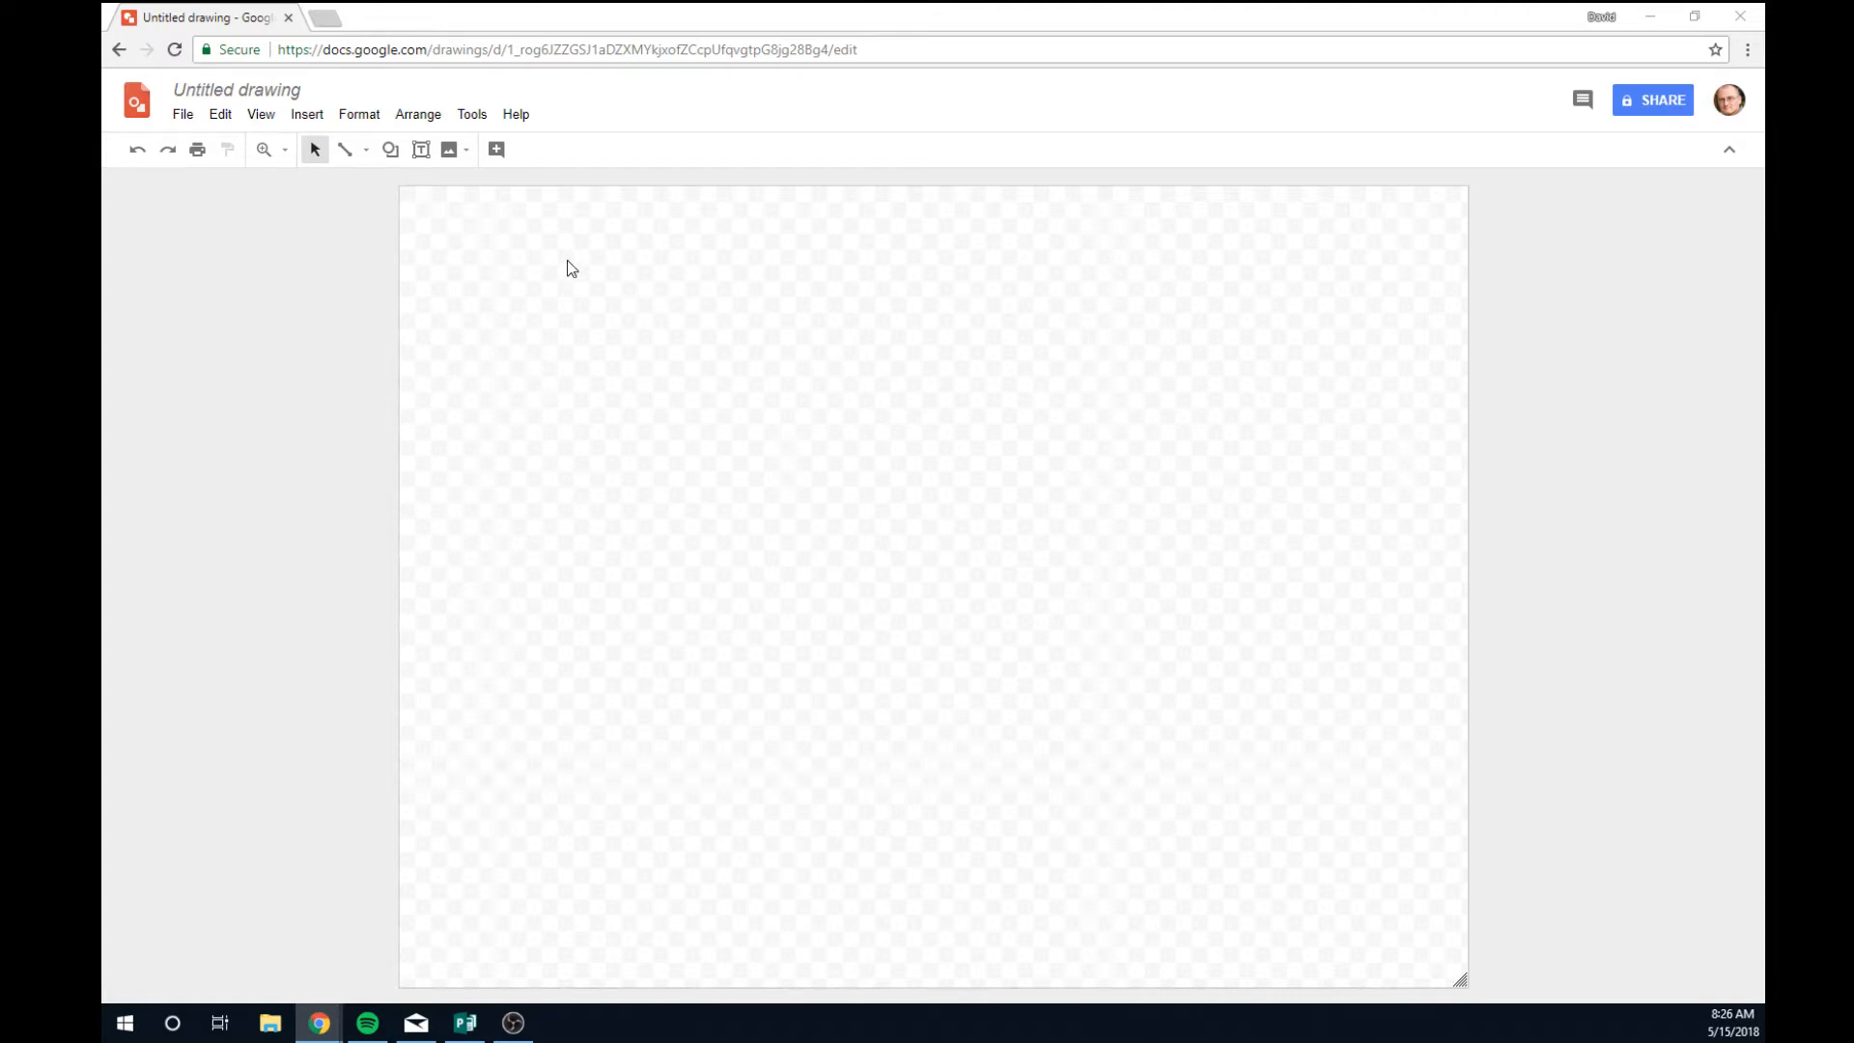
click(570, 50)
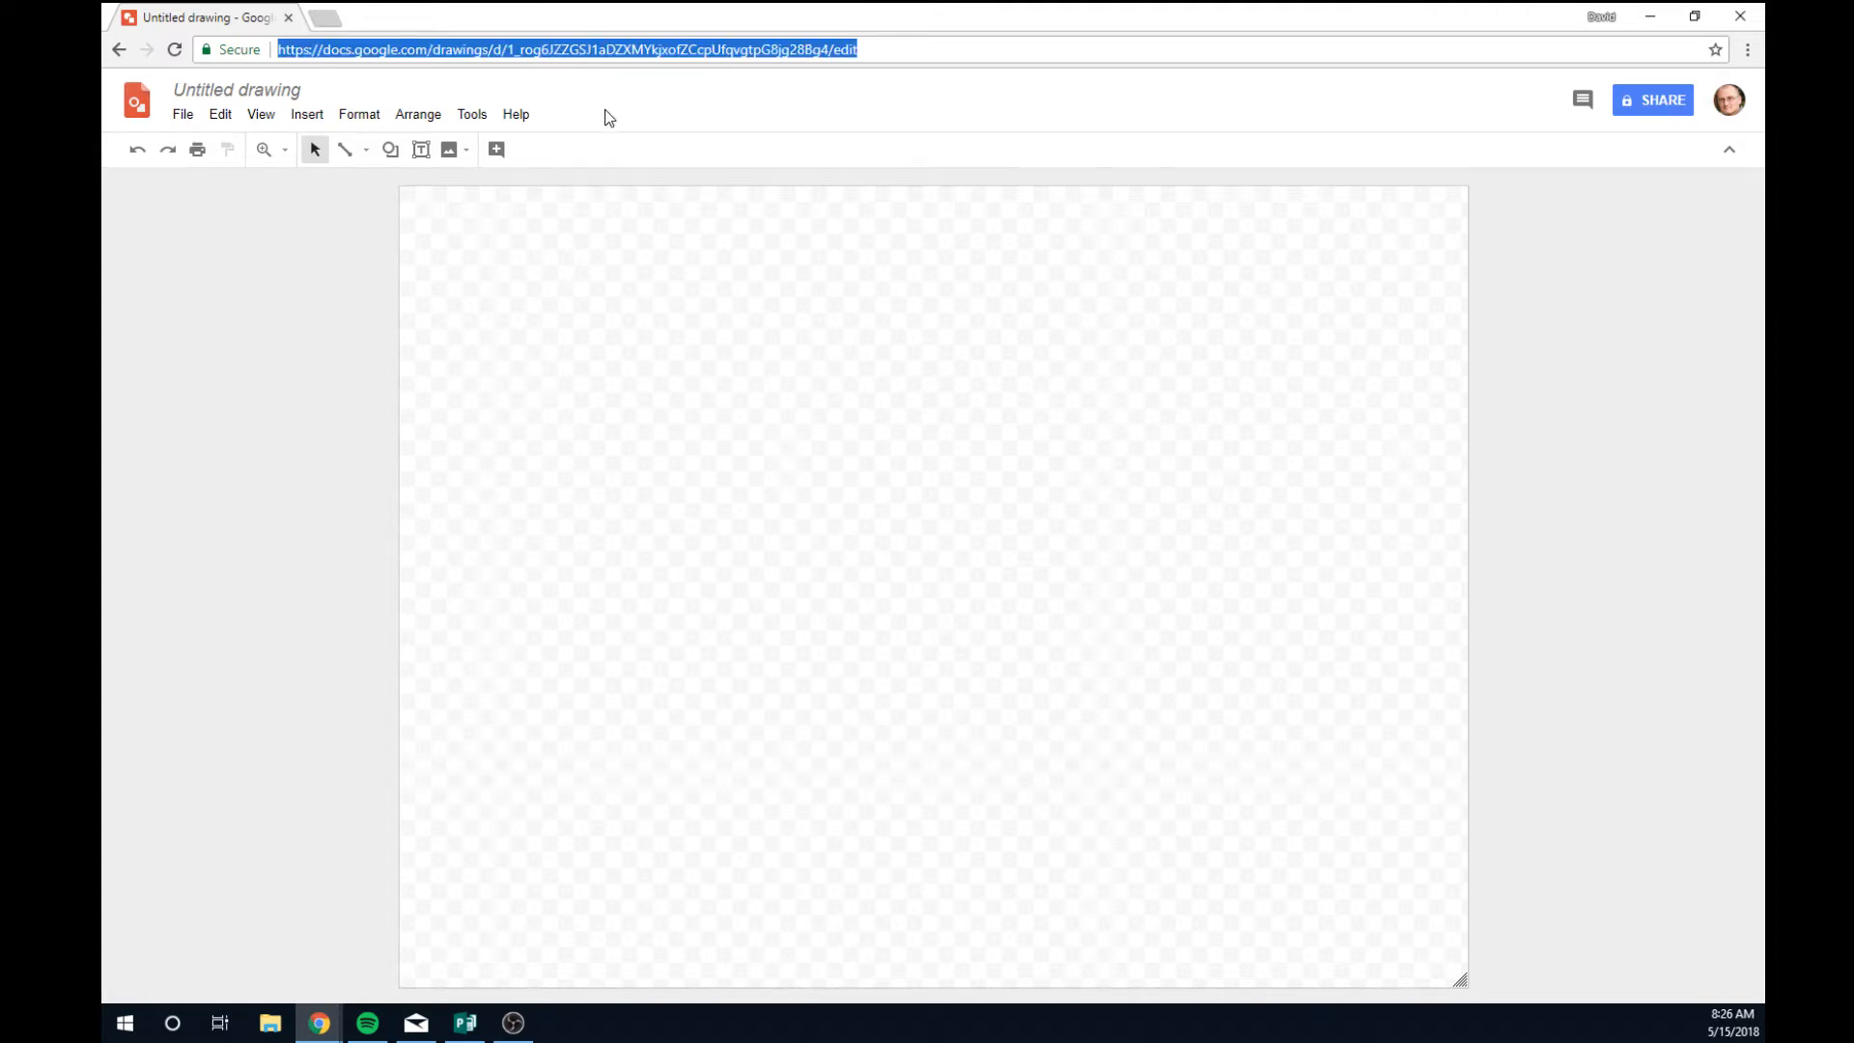
text(draw)
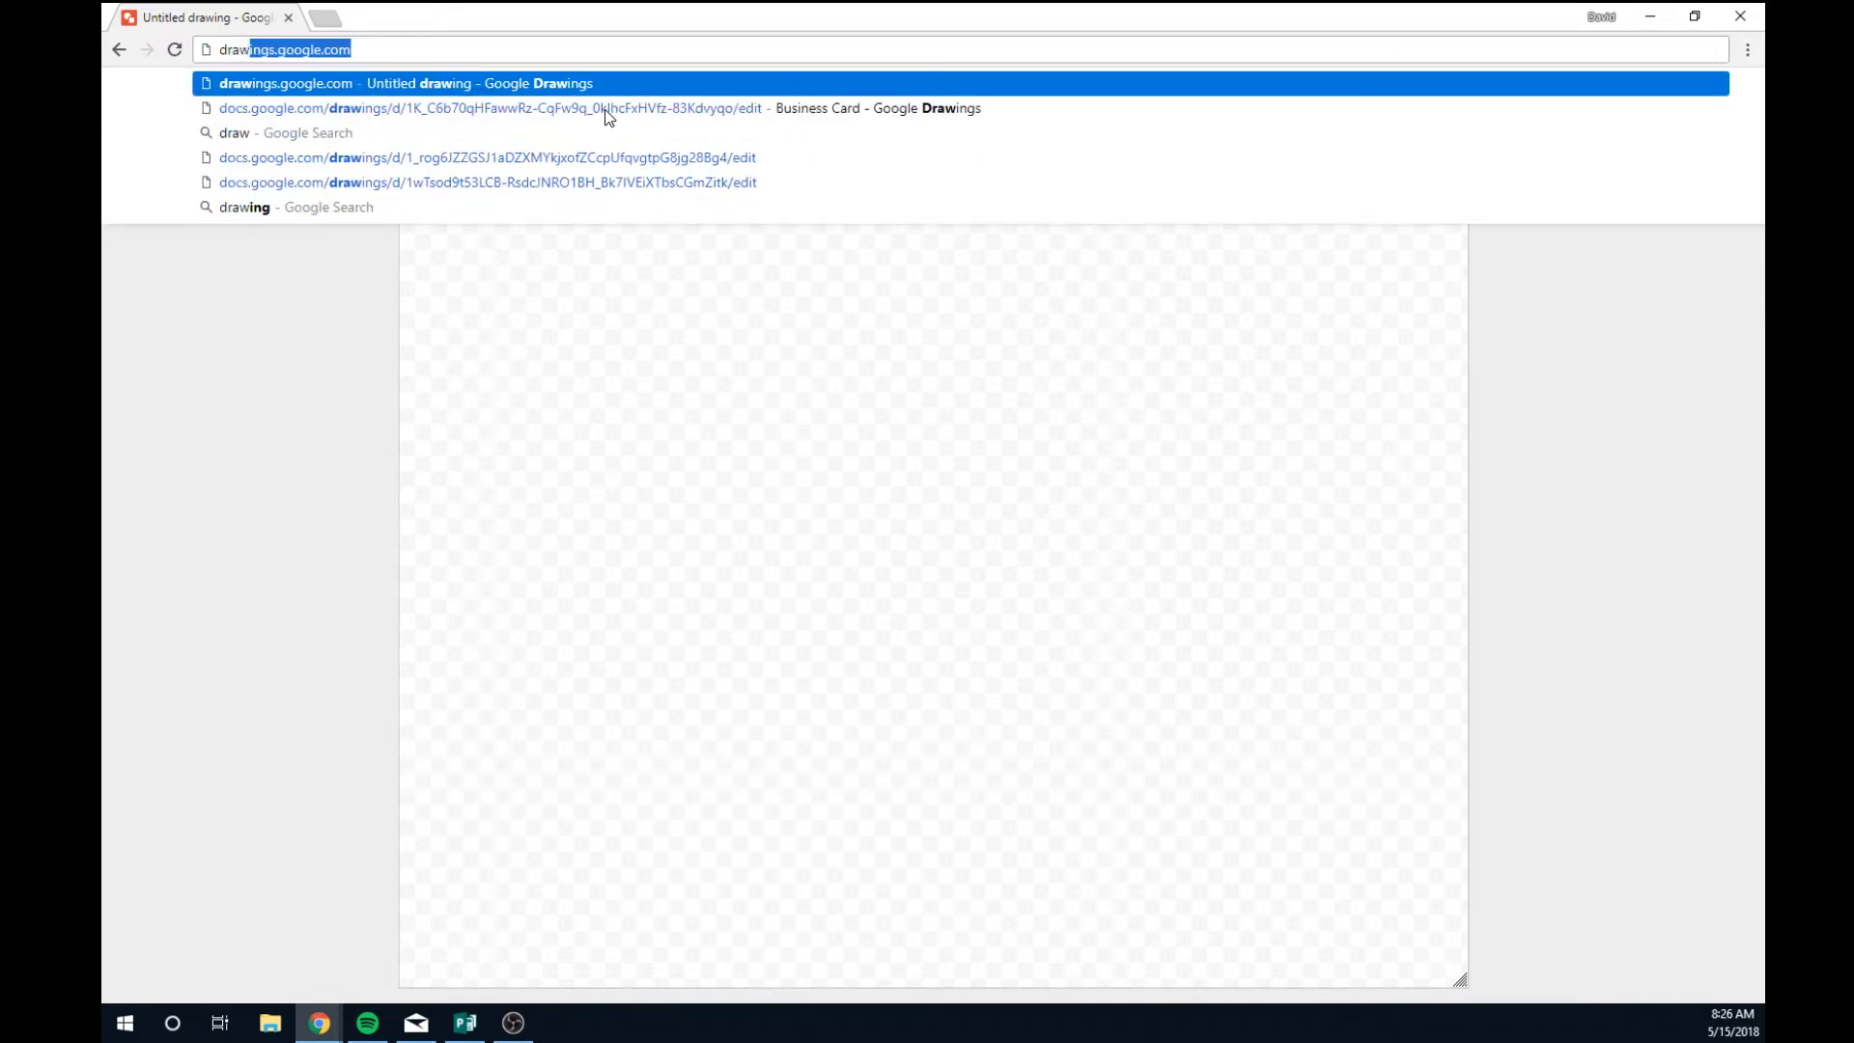
key(Return)
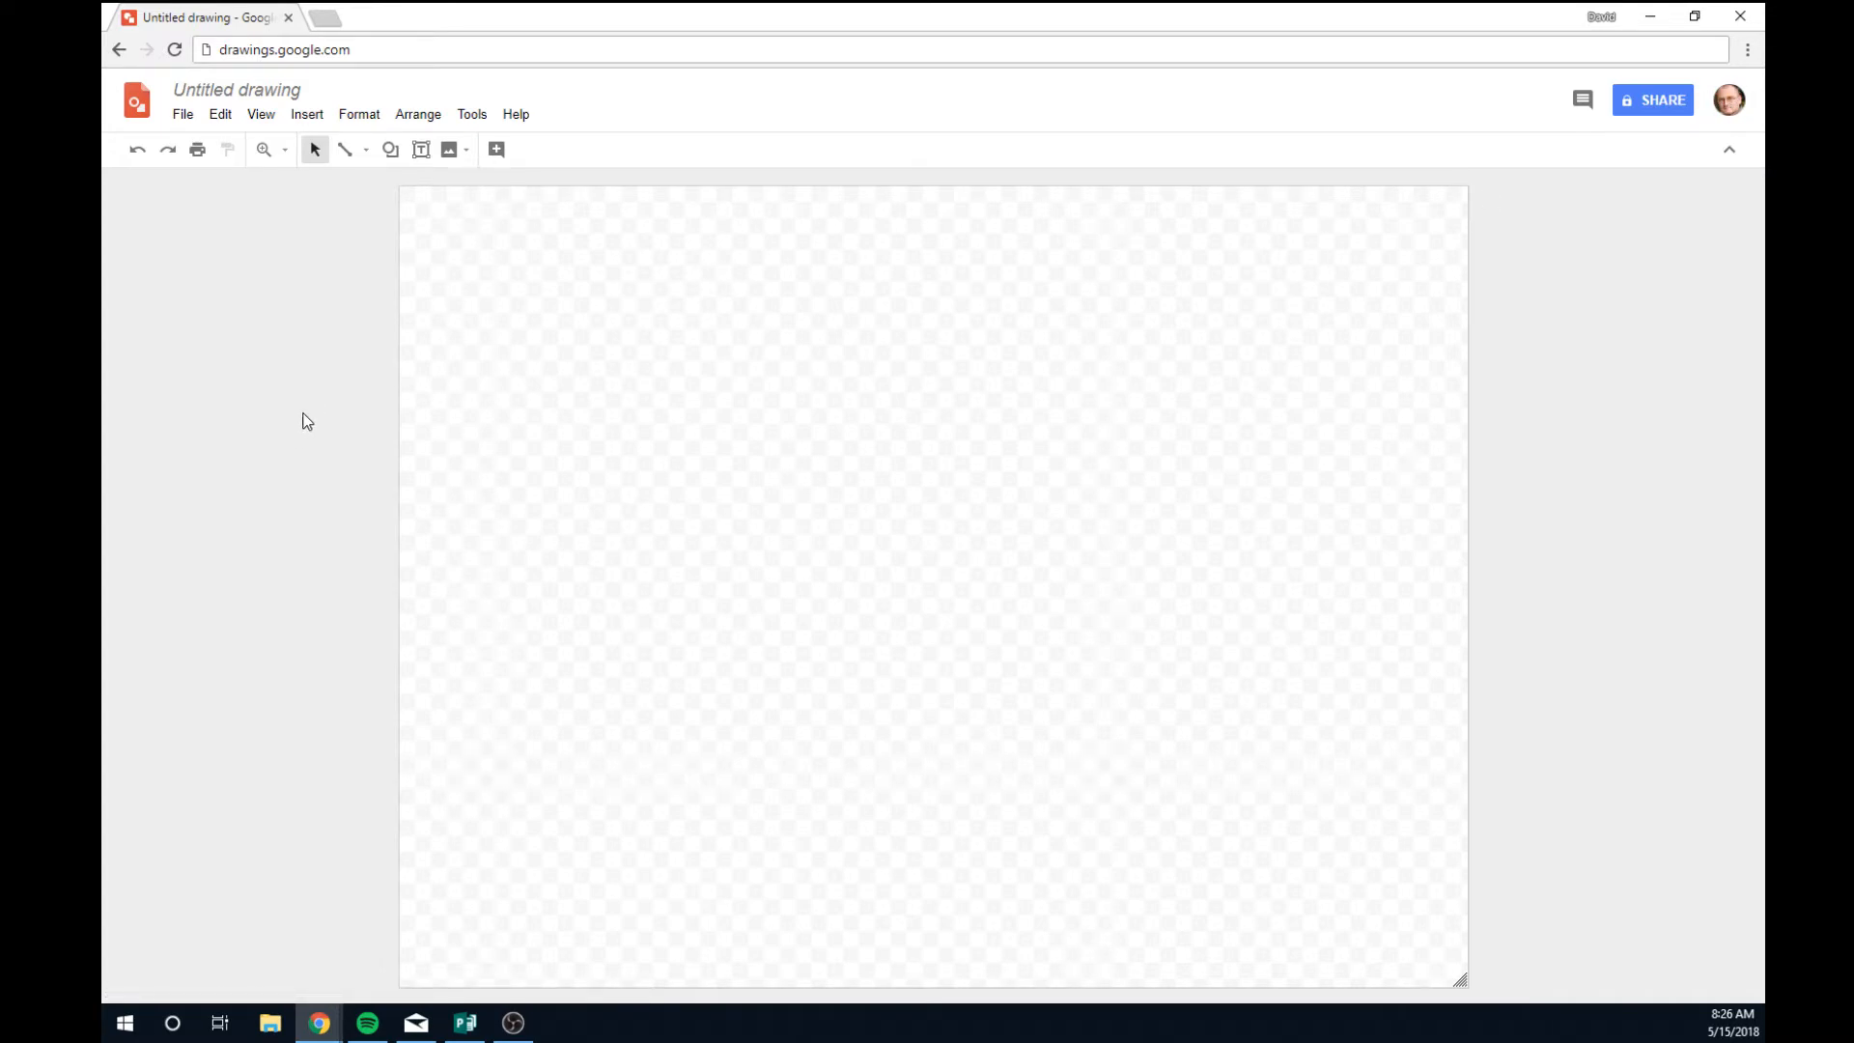
Rename the untitled drawing to 'Business Card - Week 2'.
click(258, 88)
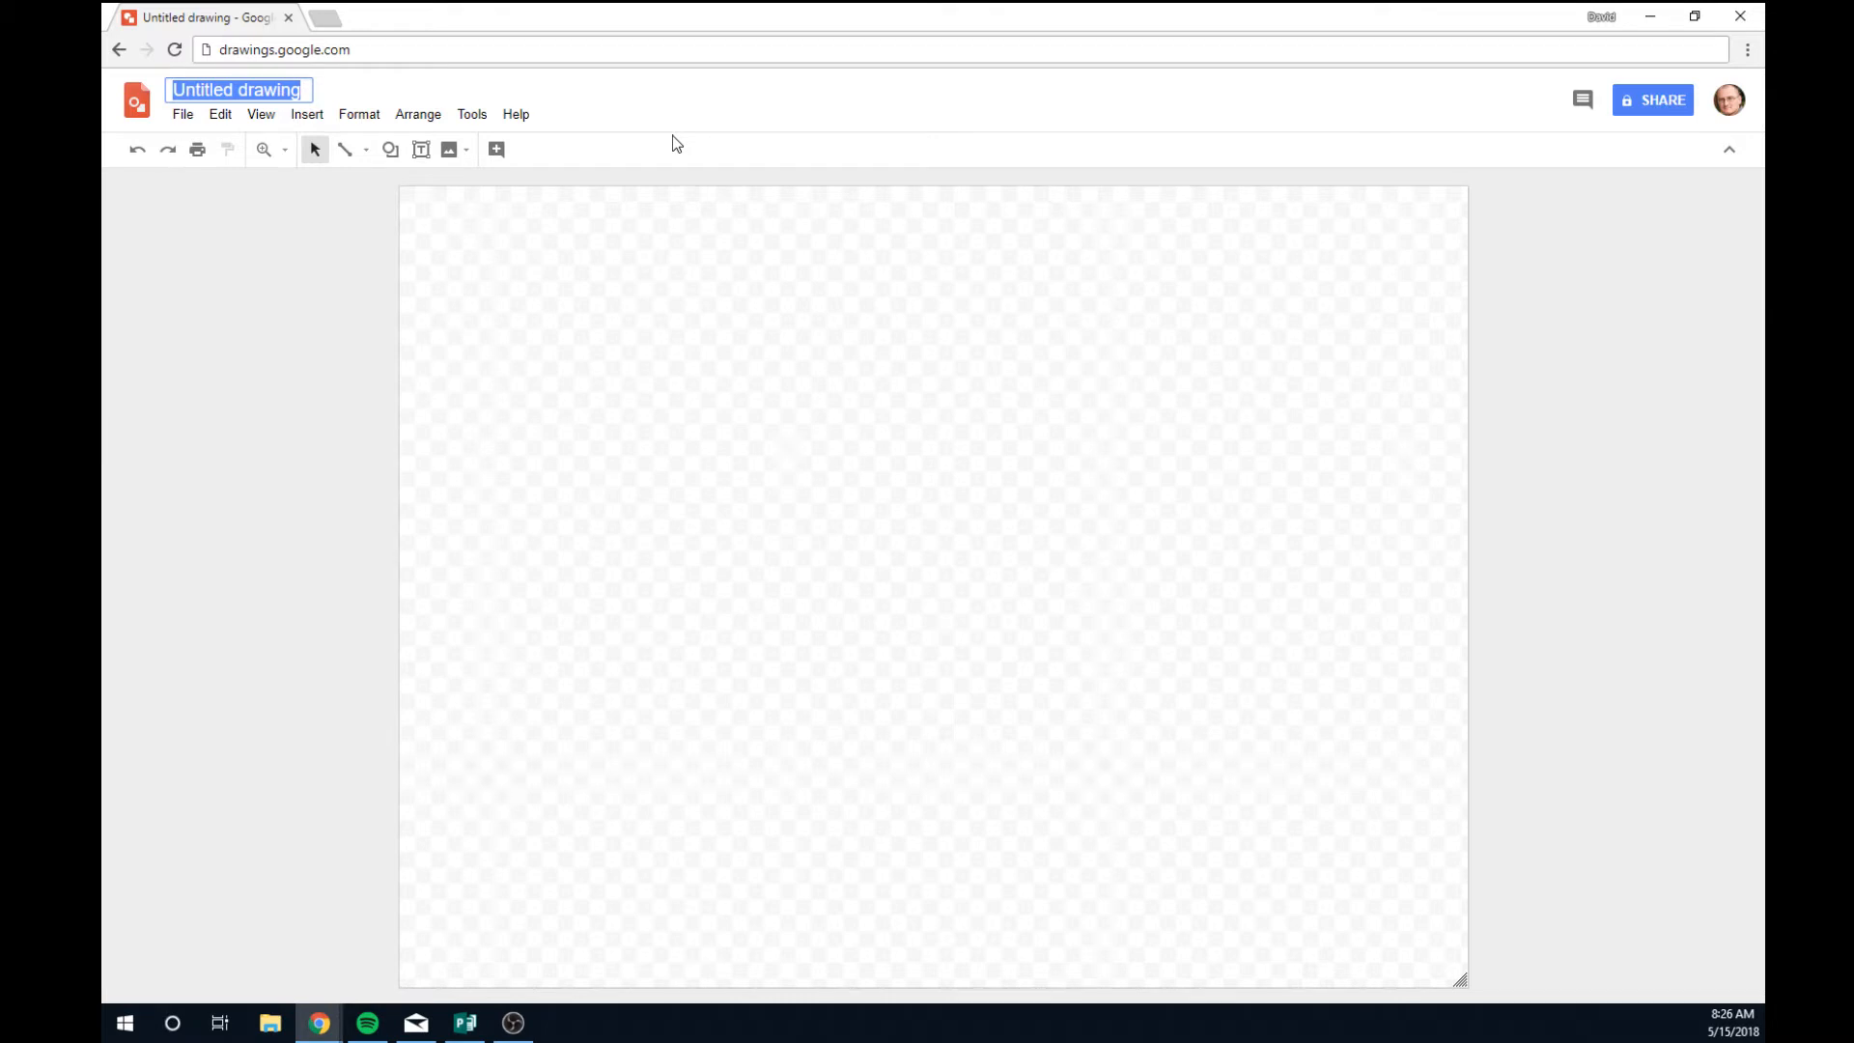
text(Bu)
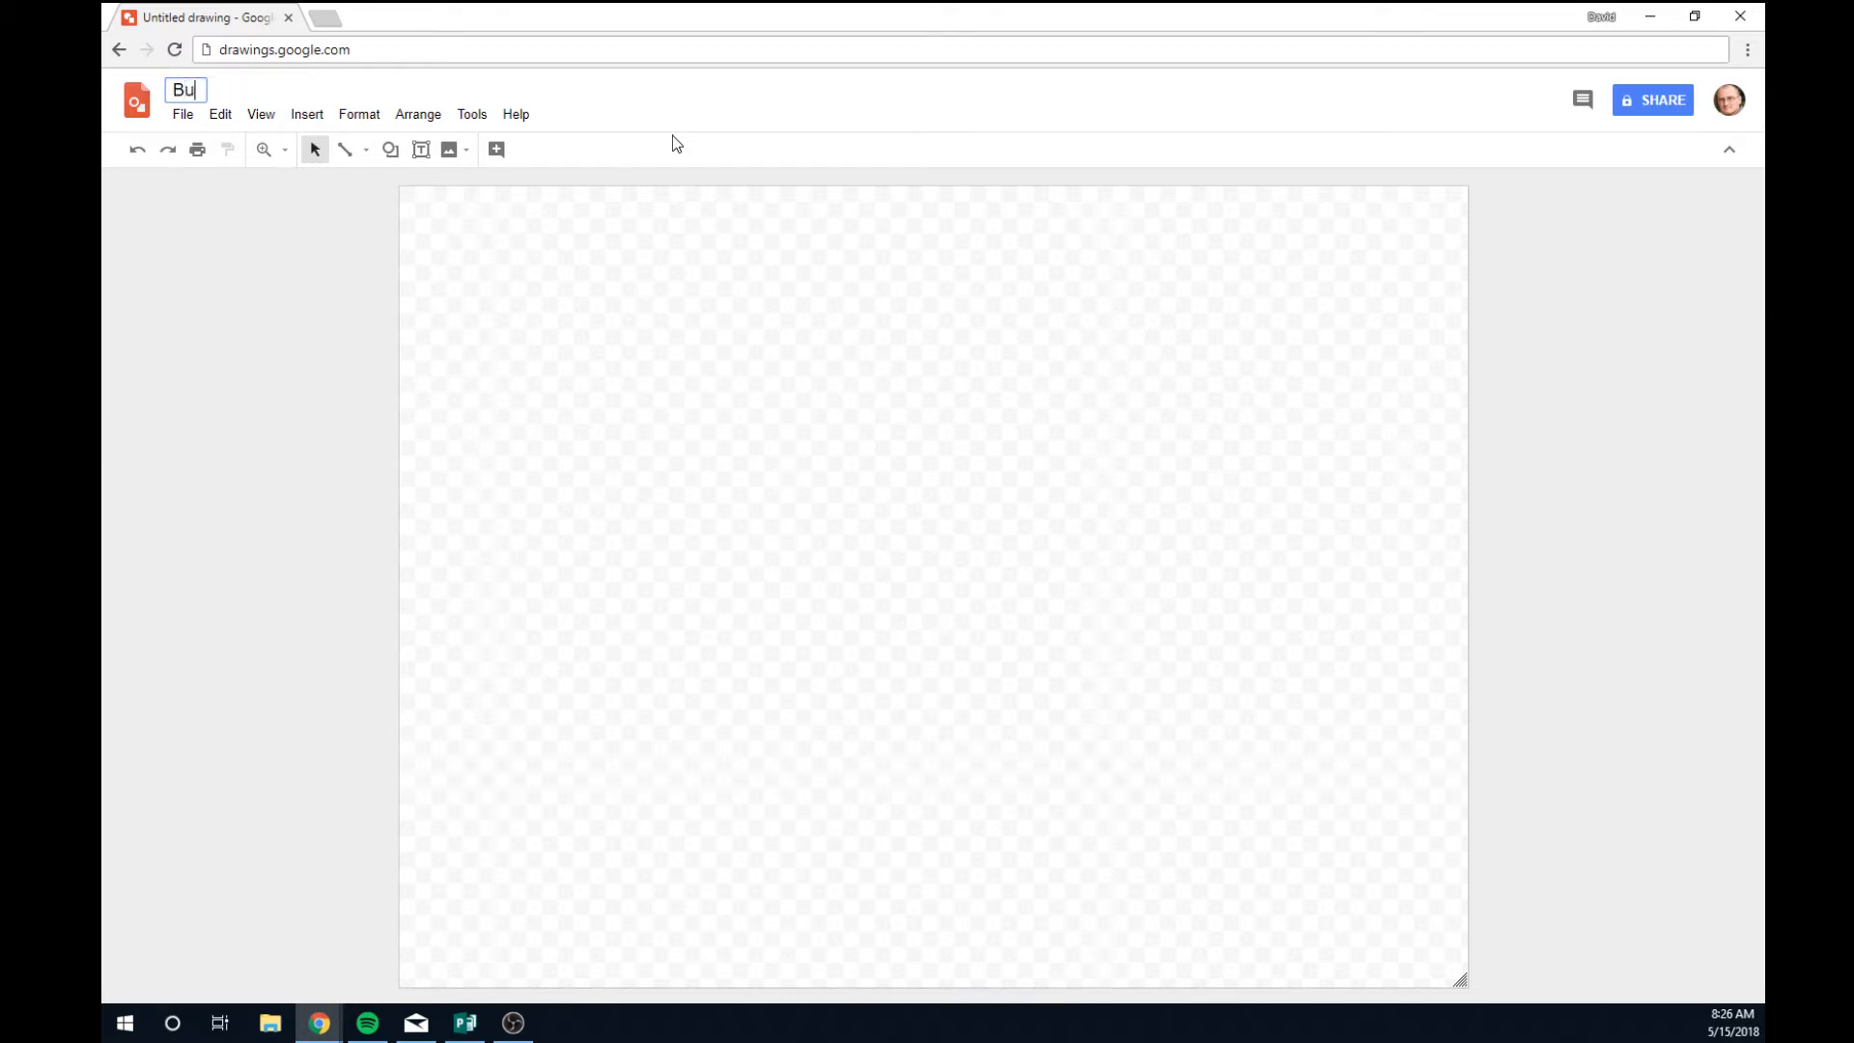
text(siness Card)
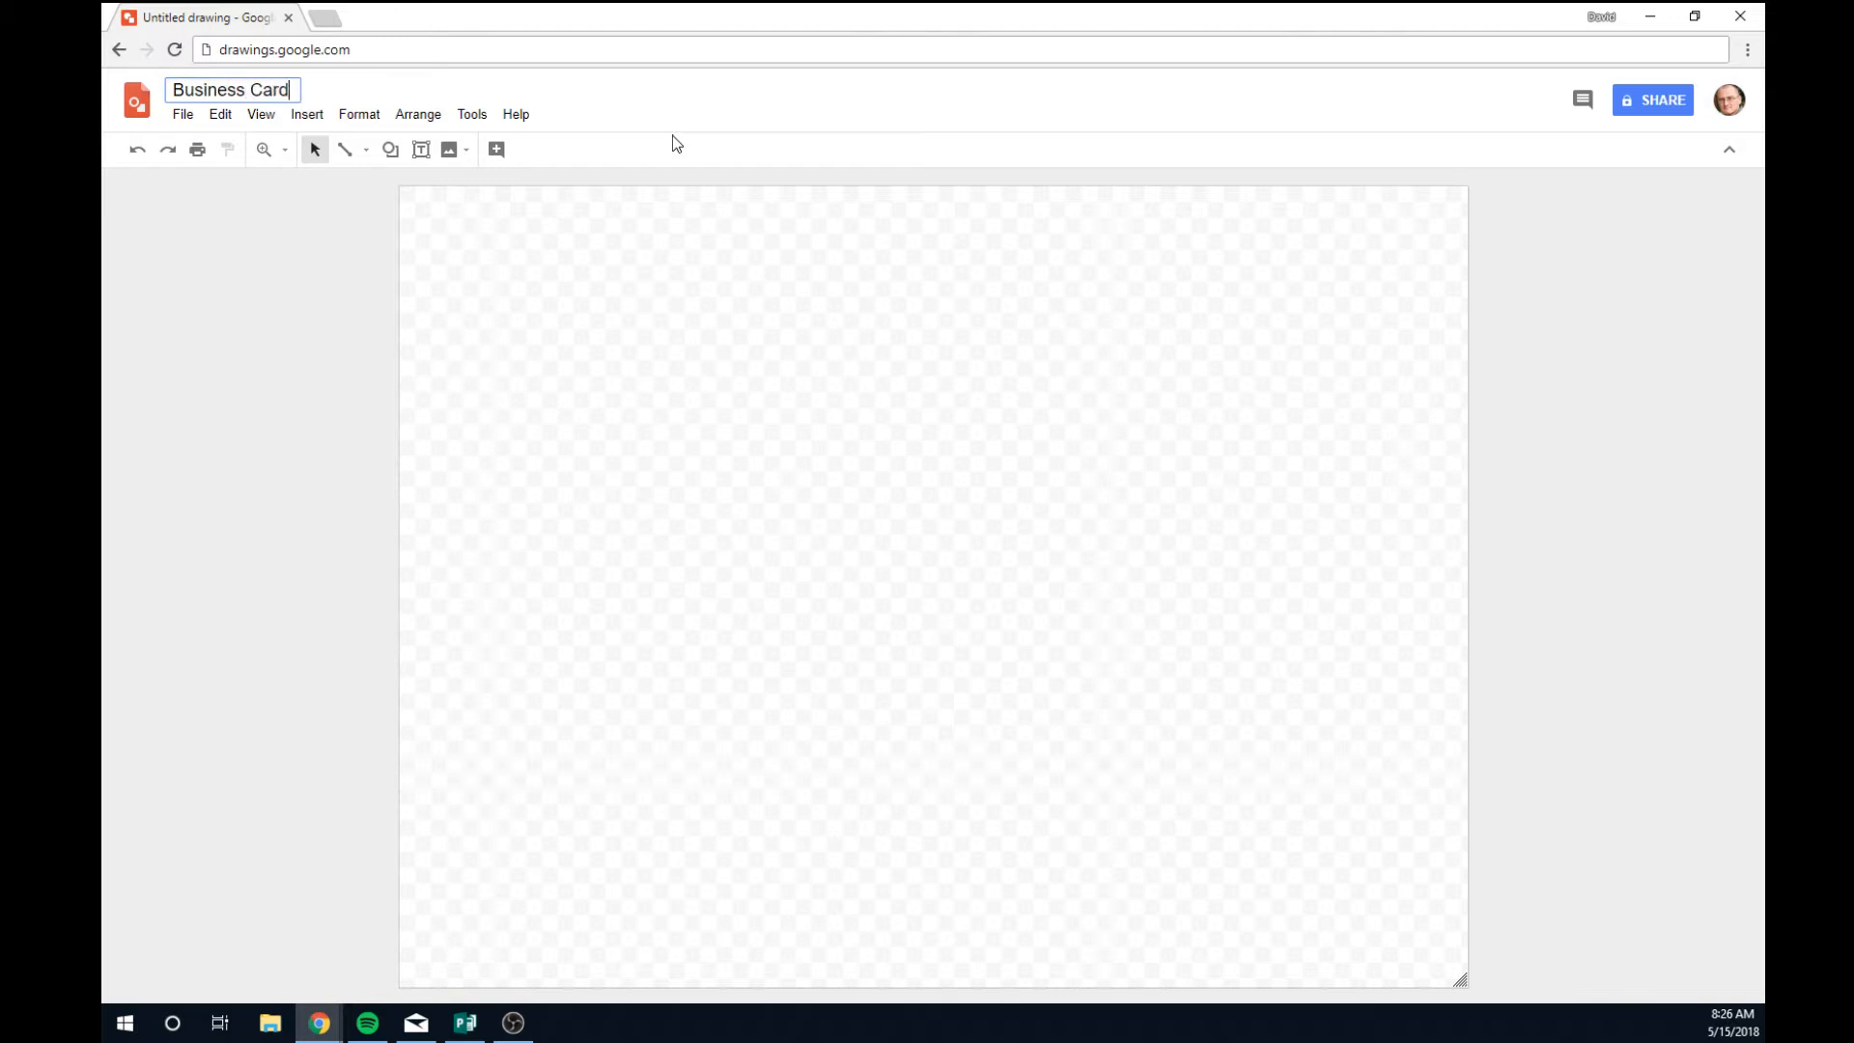
text( - Week 2)
click(1508, 544)
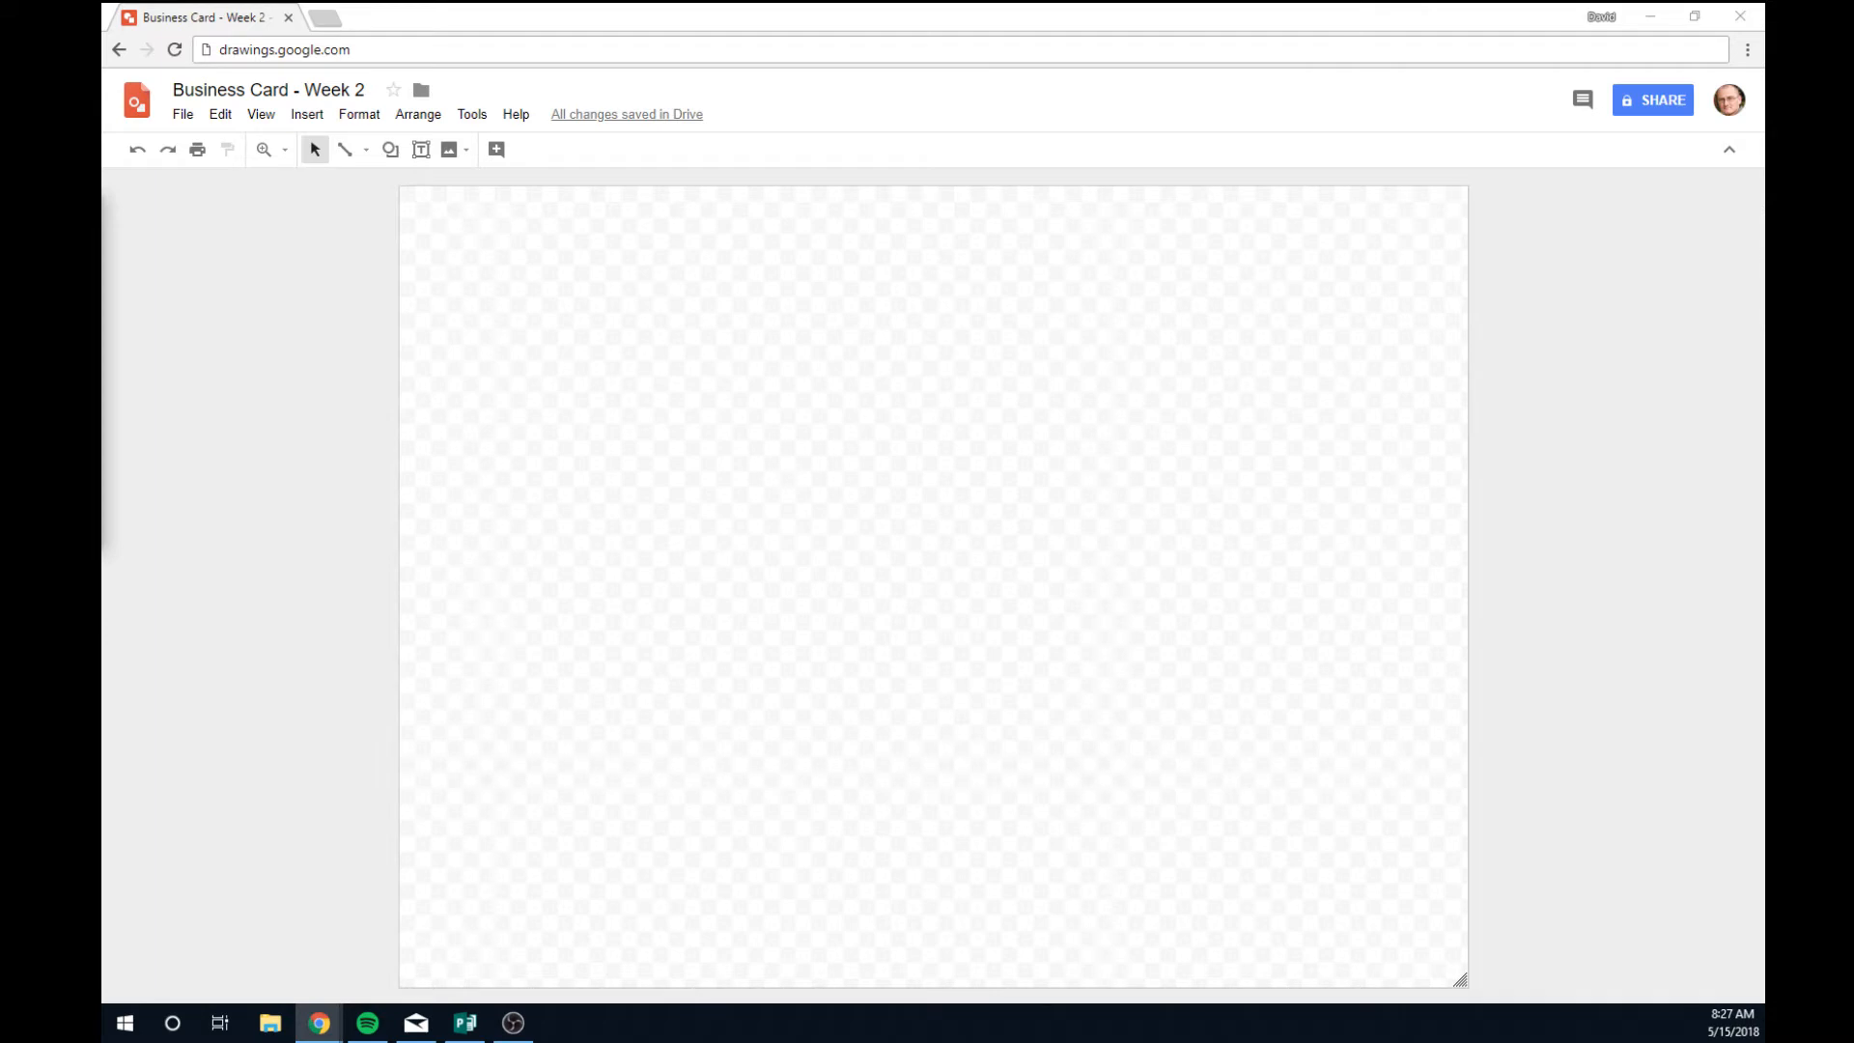
key(alt+Tab)
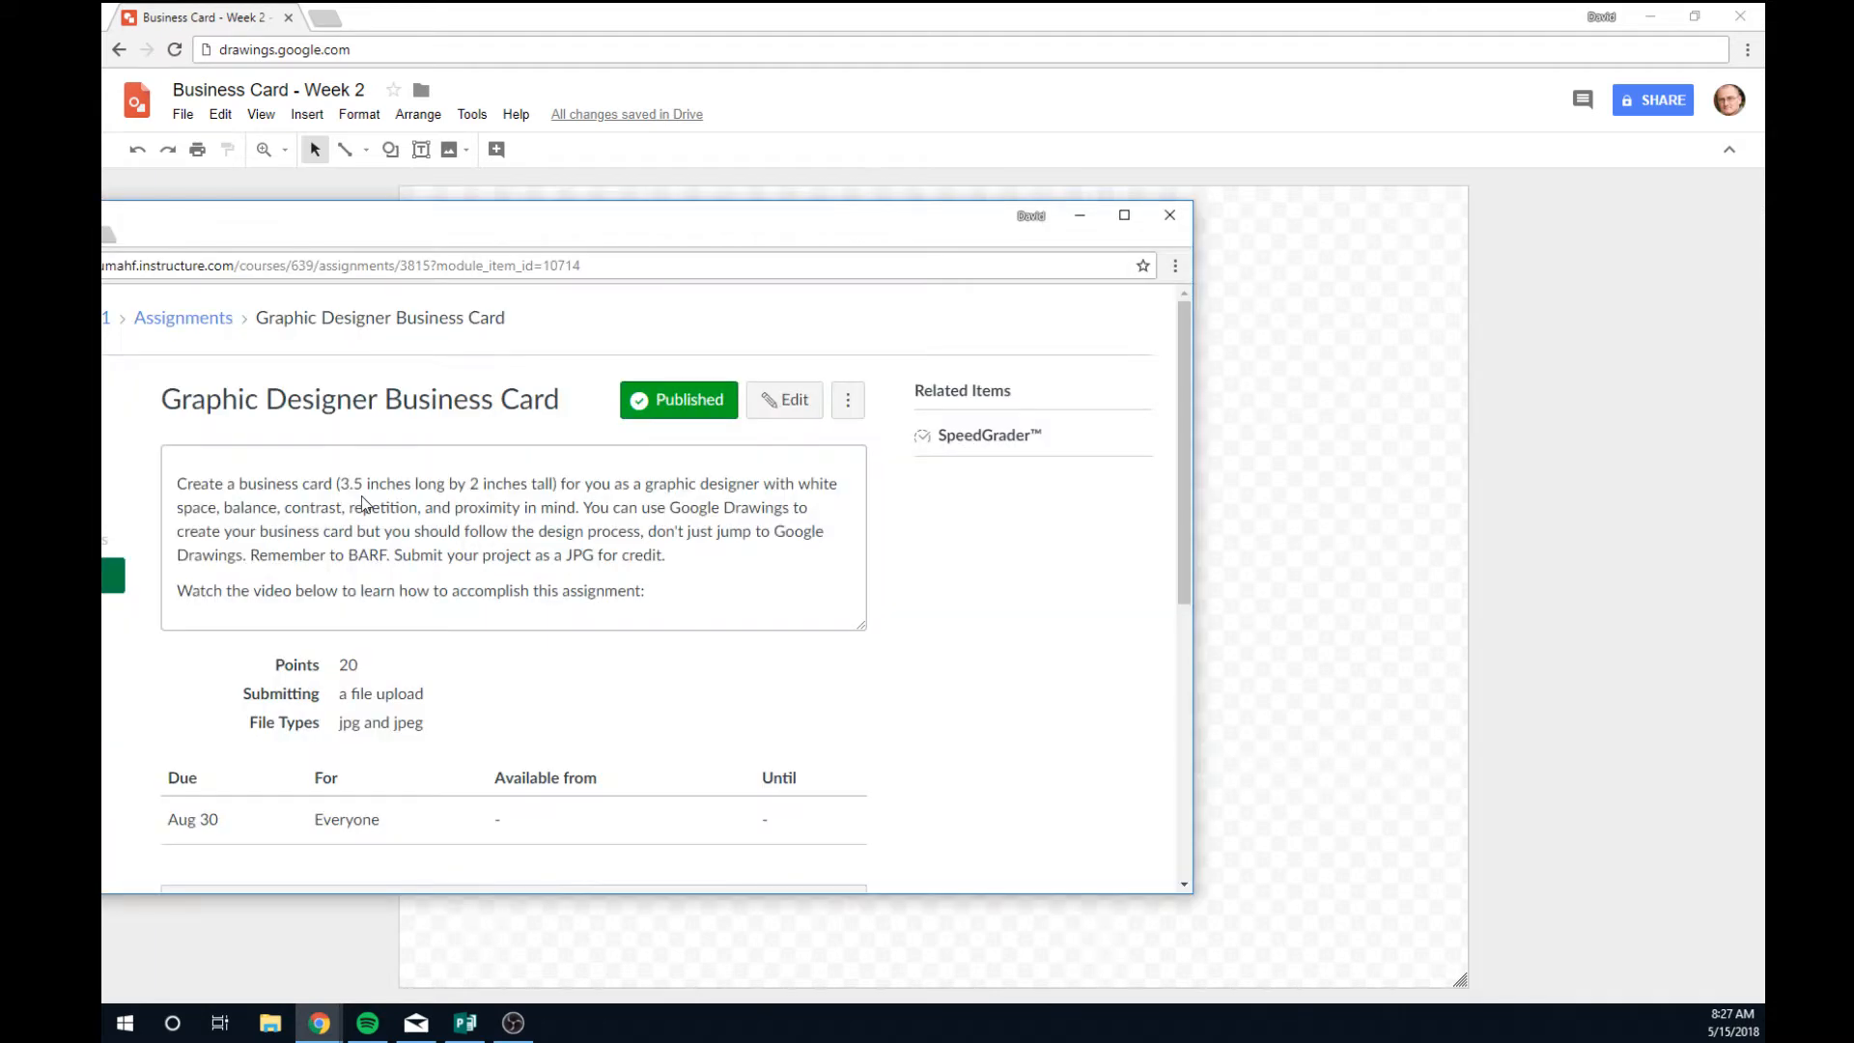
Highlight the 3.5 by 2 inch size requirement and move the assignment window aside.
drag(340, 483, 550, 489)
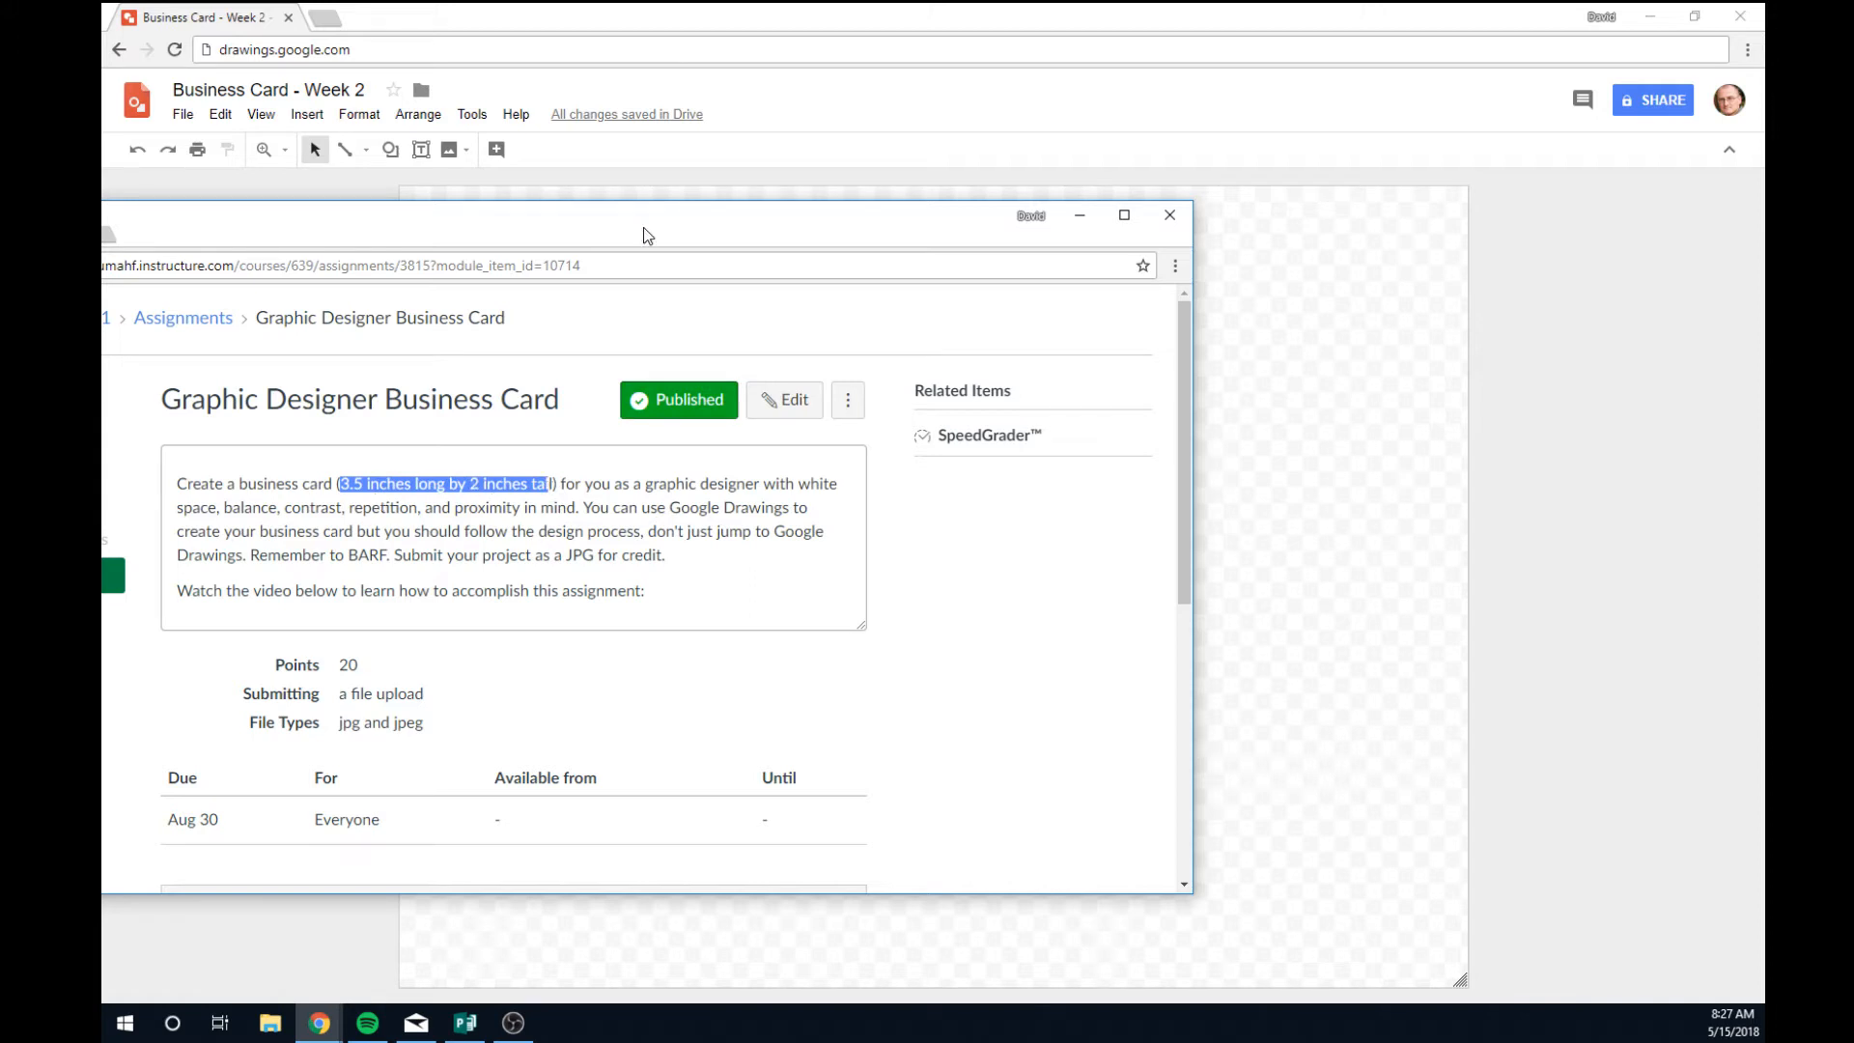
drag(644, 231, 102, 231)
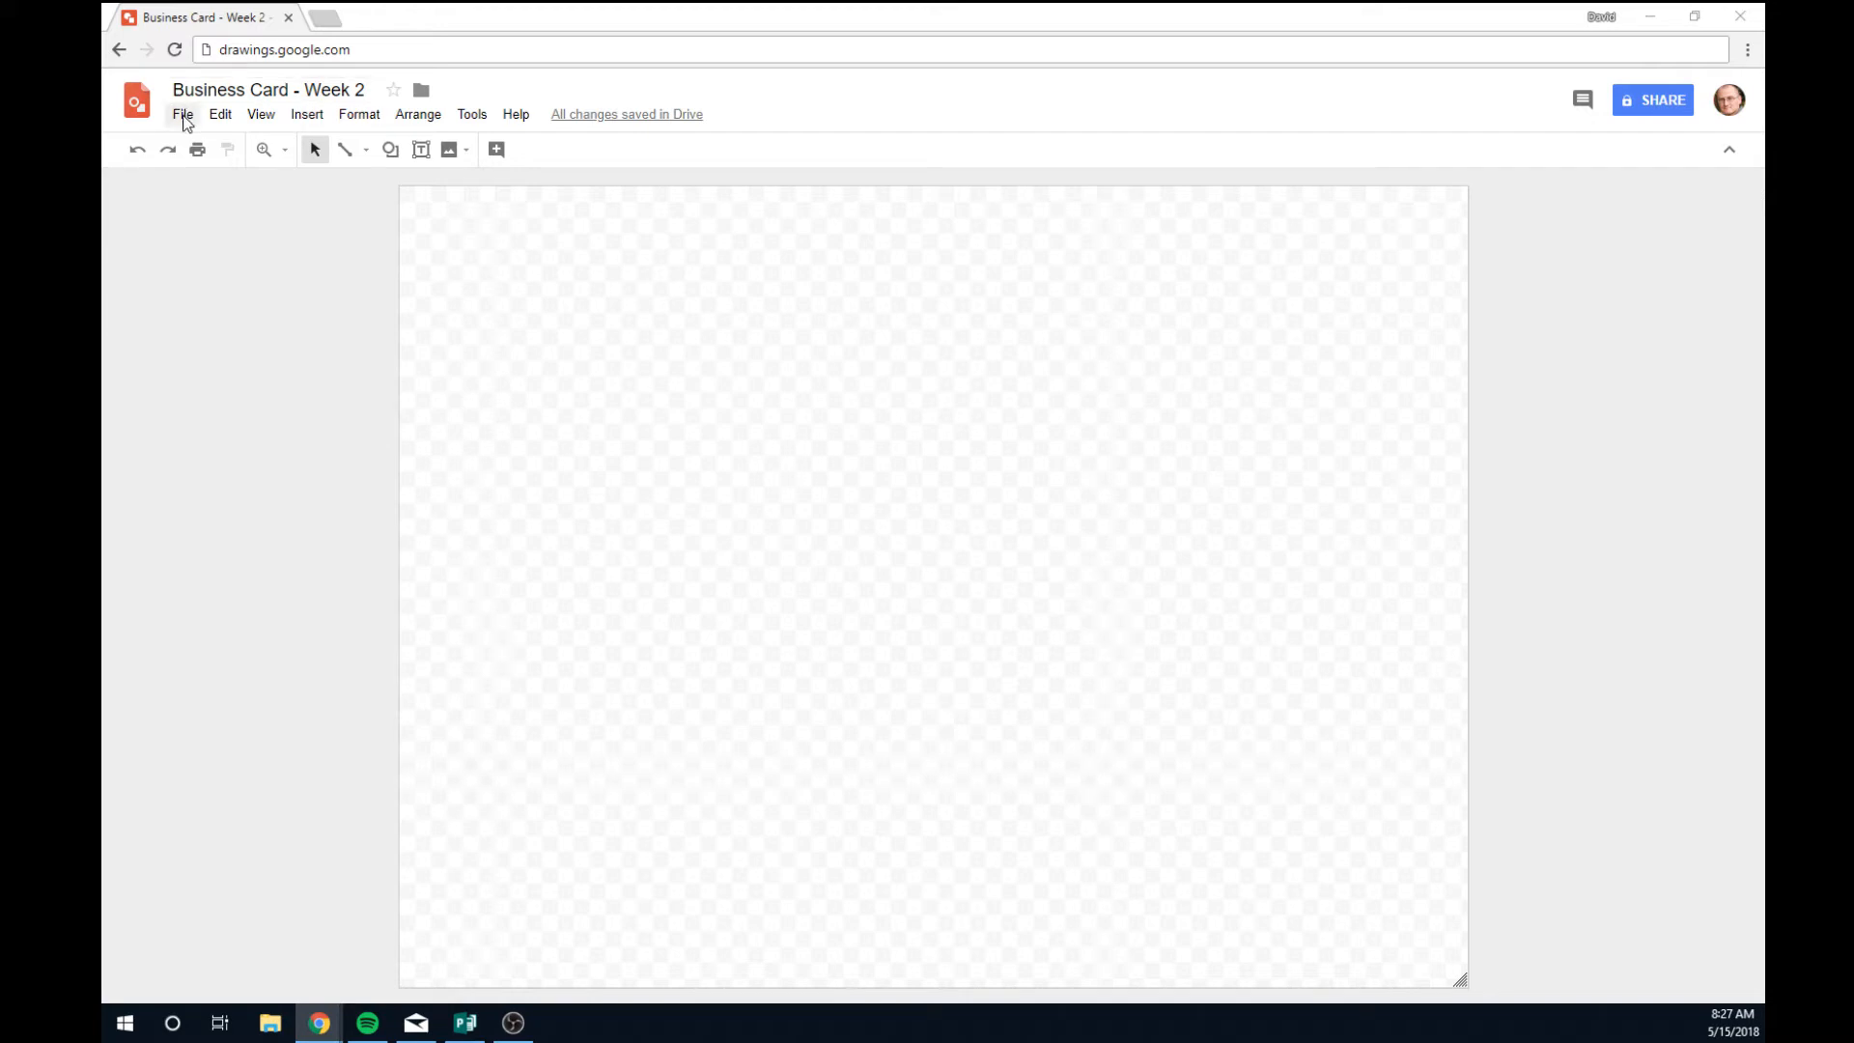
In File > Page setup, choose Custom with width 3.5 and height 2 inches.
click(183, 117)
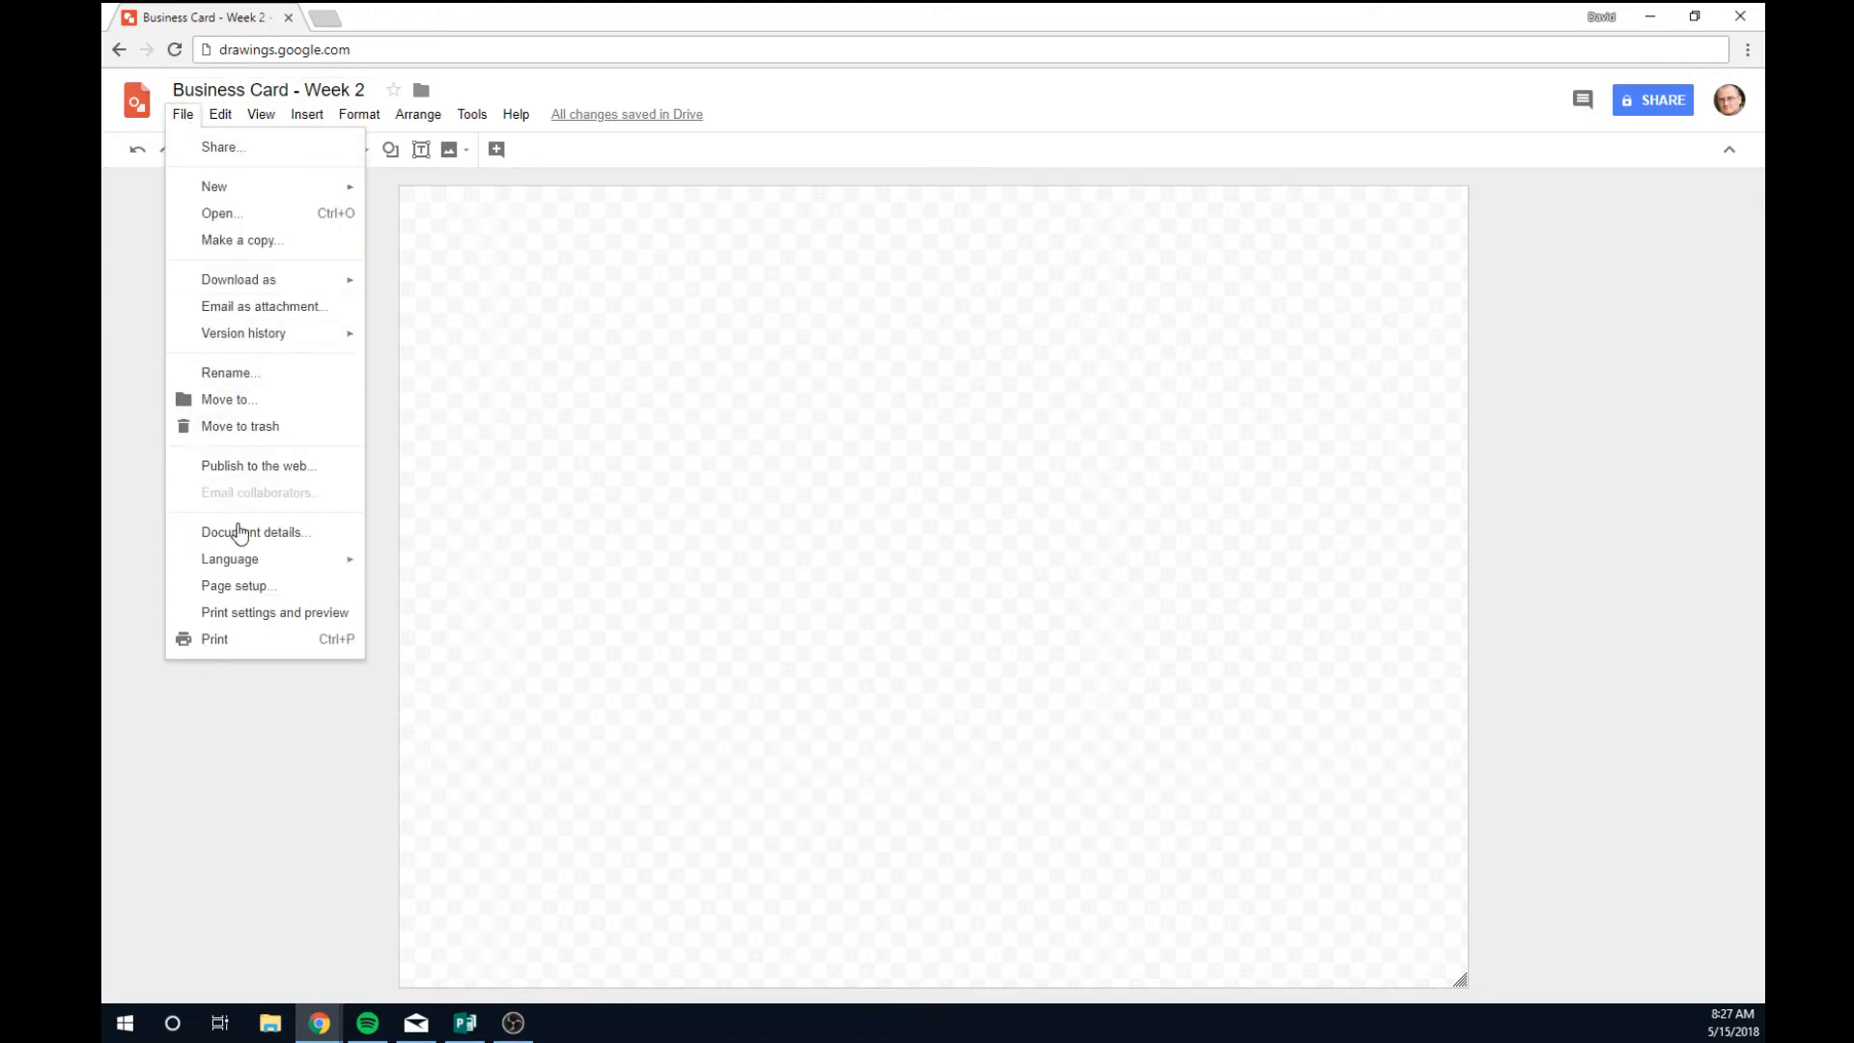
click(241, 587)
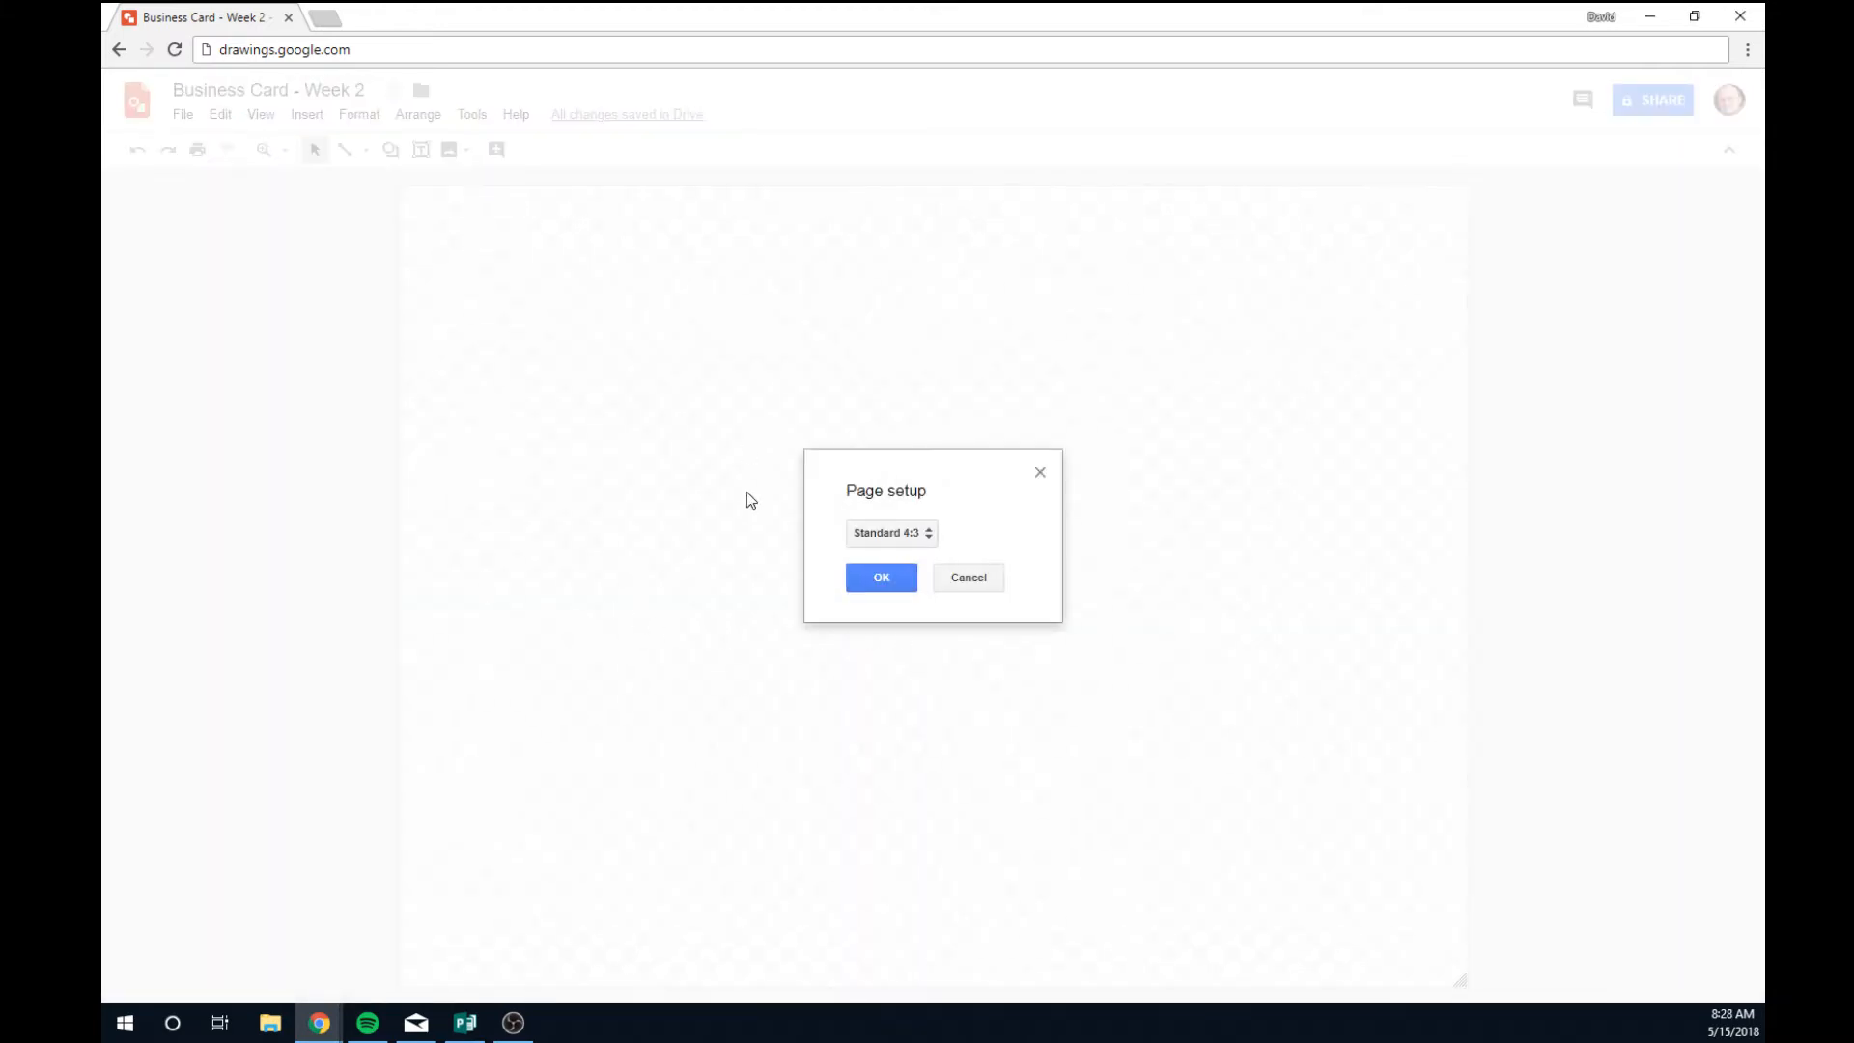
click(922, 537)
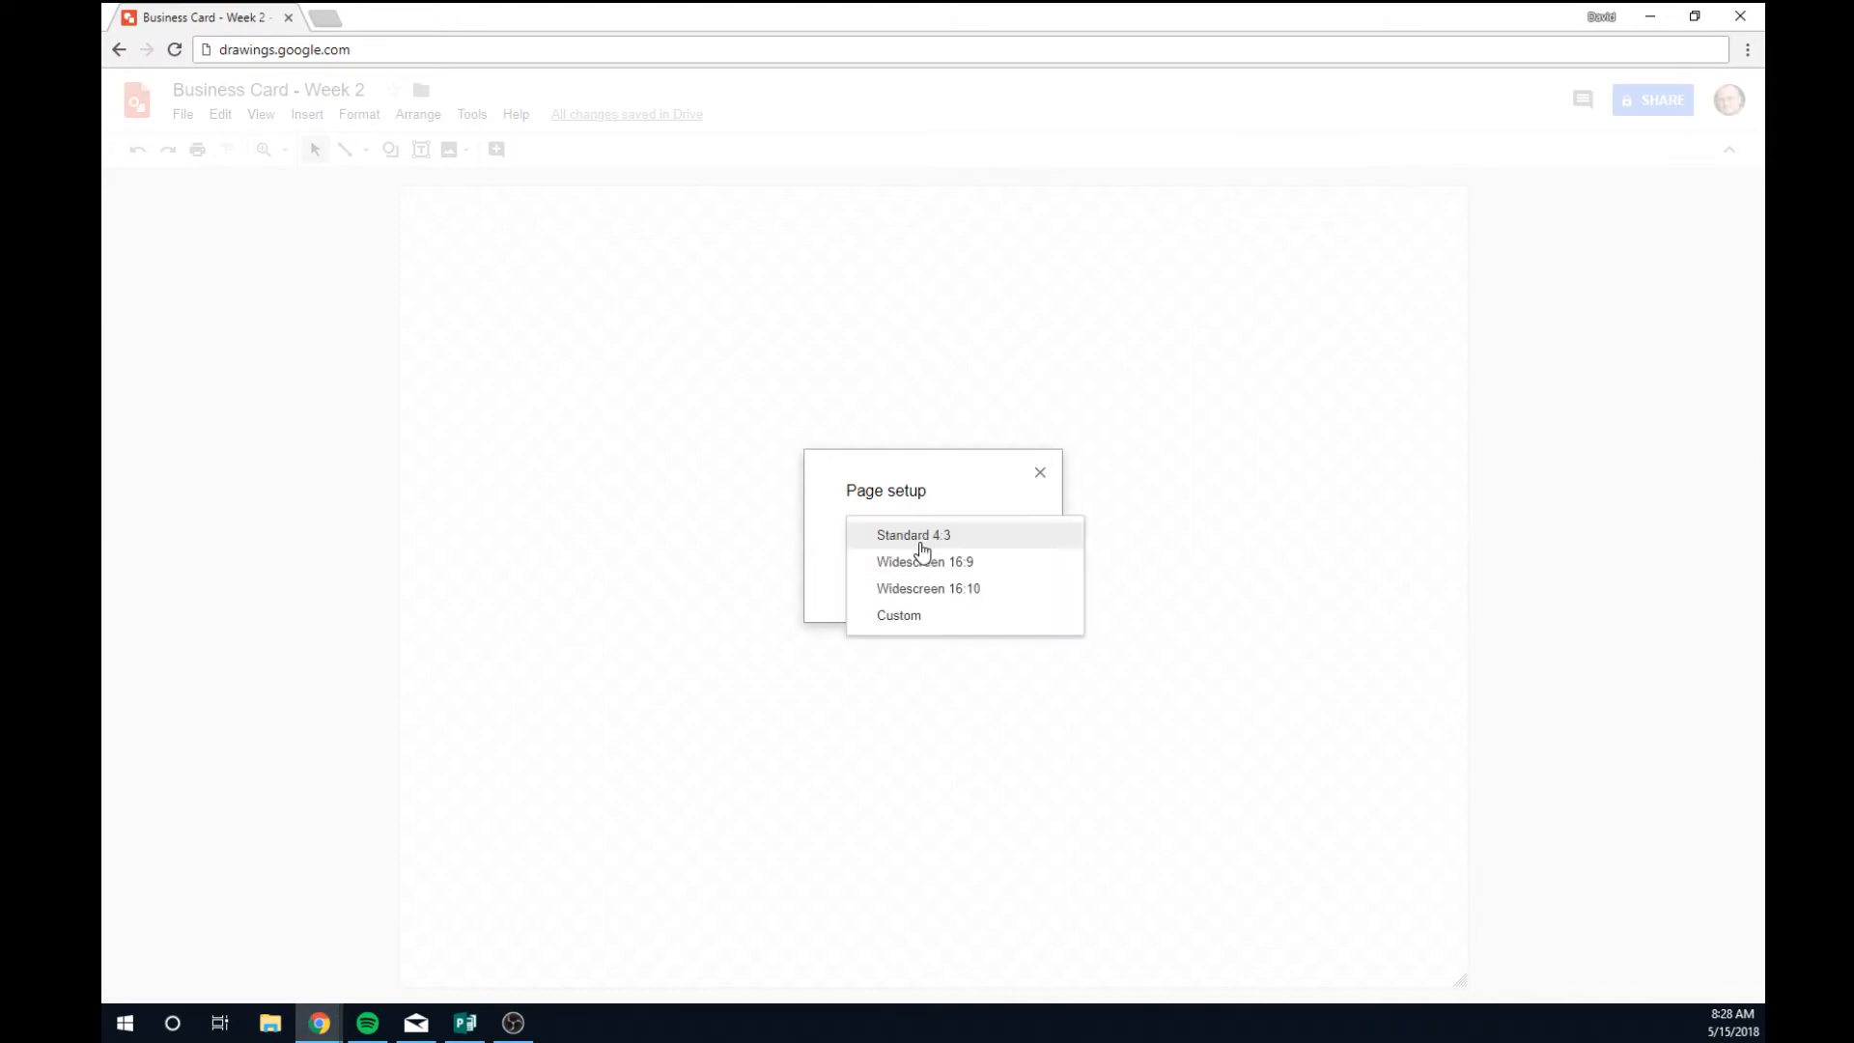
click(933, 619)
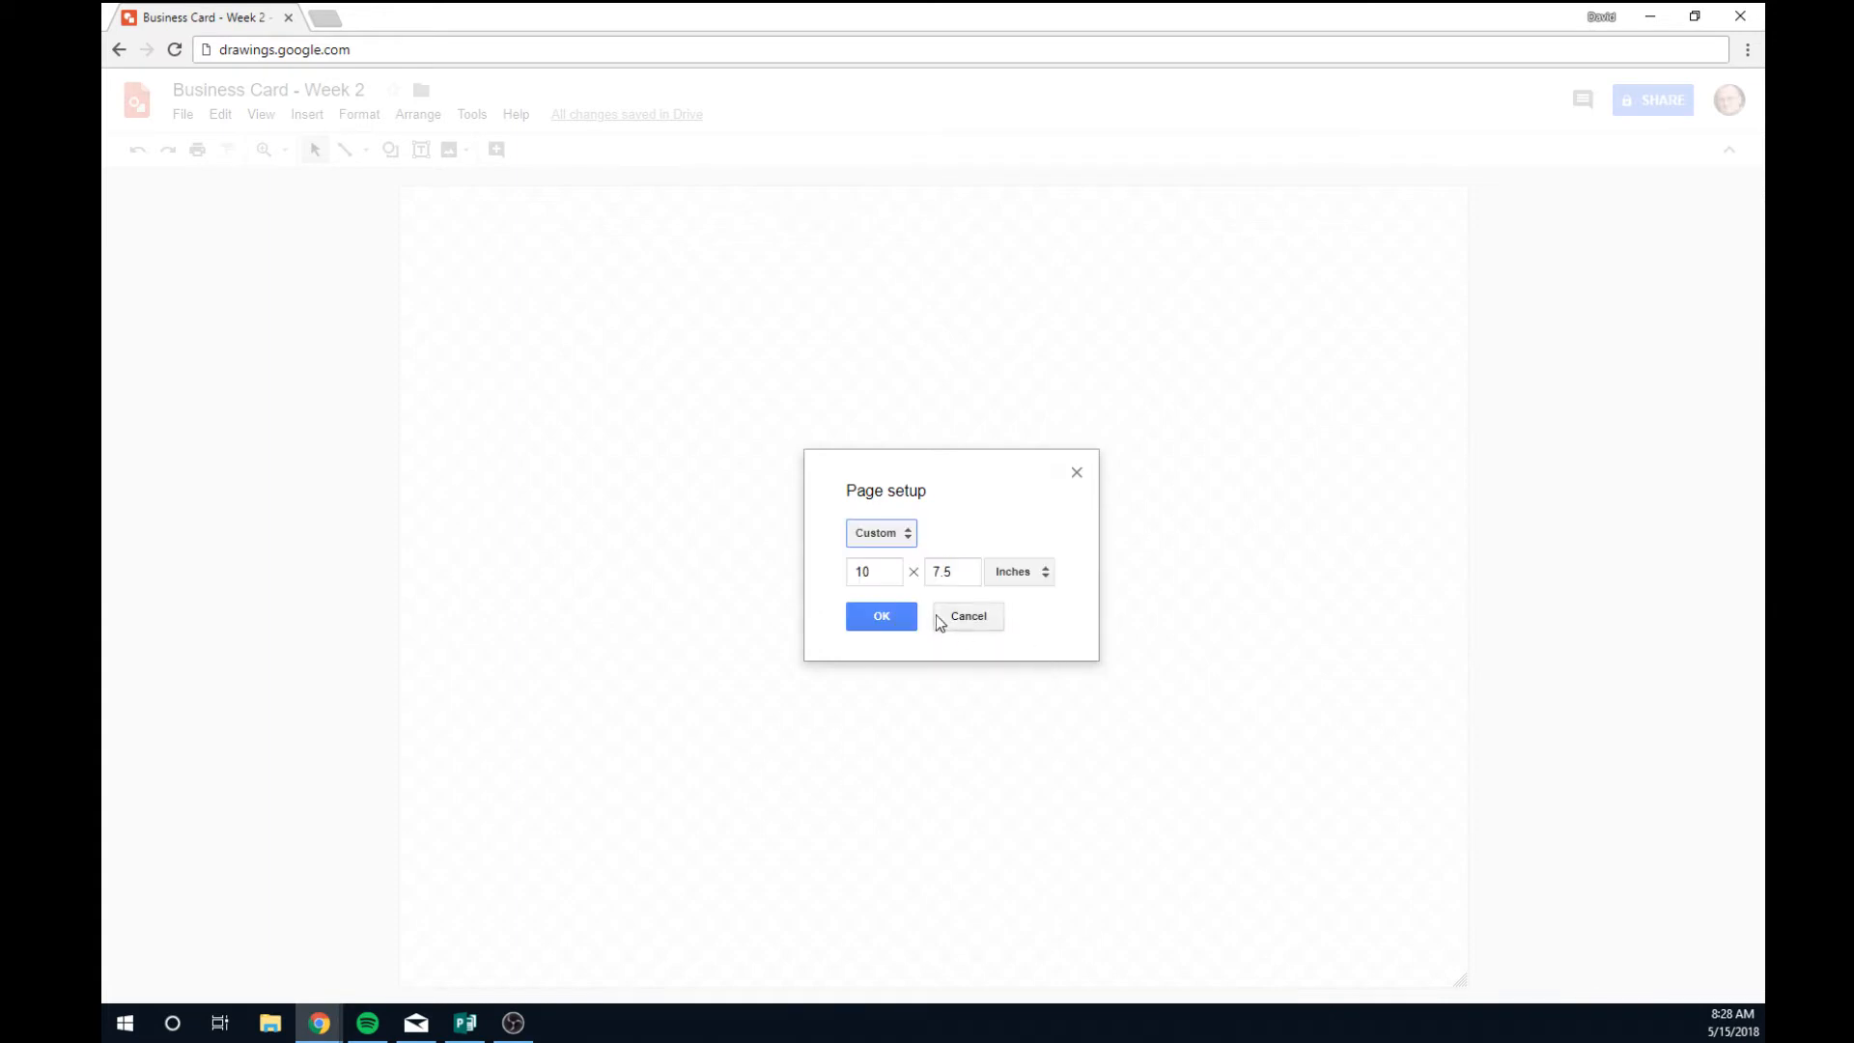
click(882, 568)
key(BackSpace)
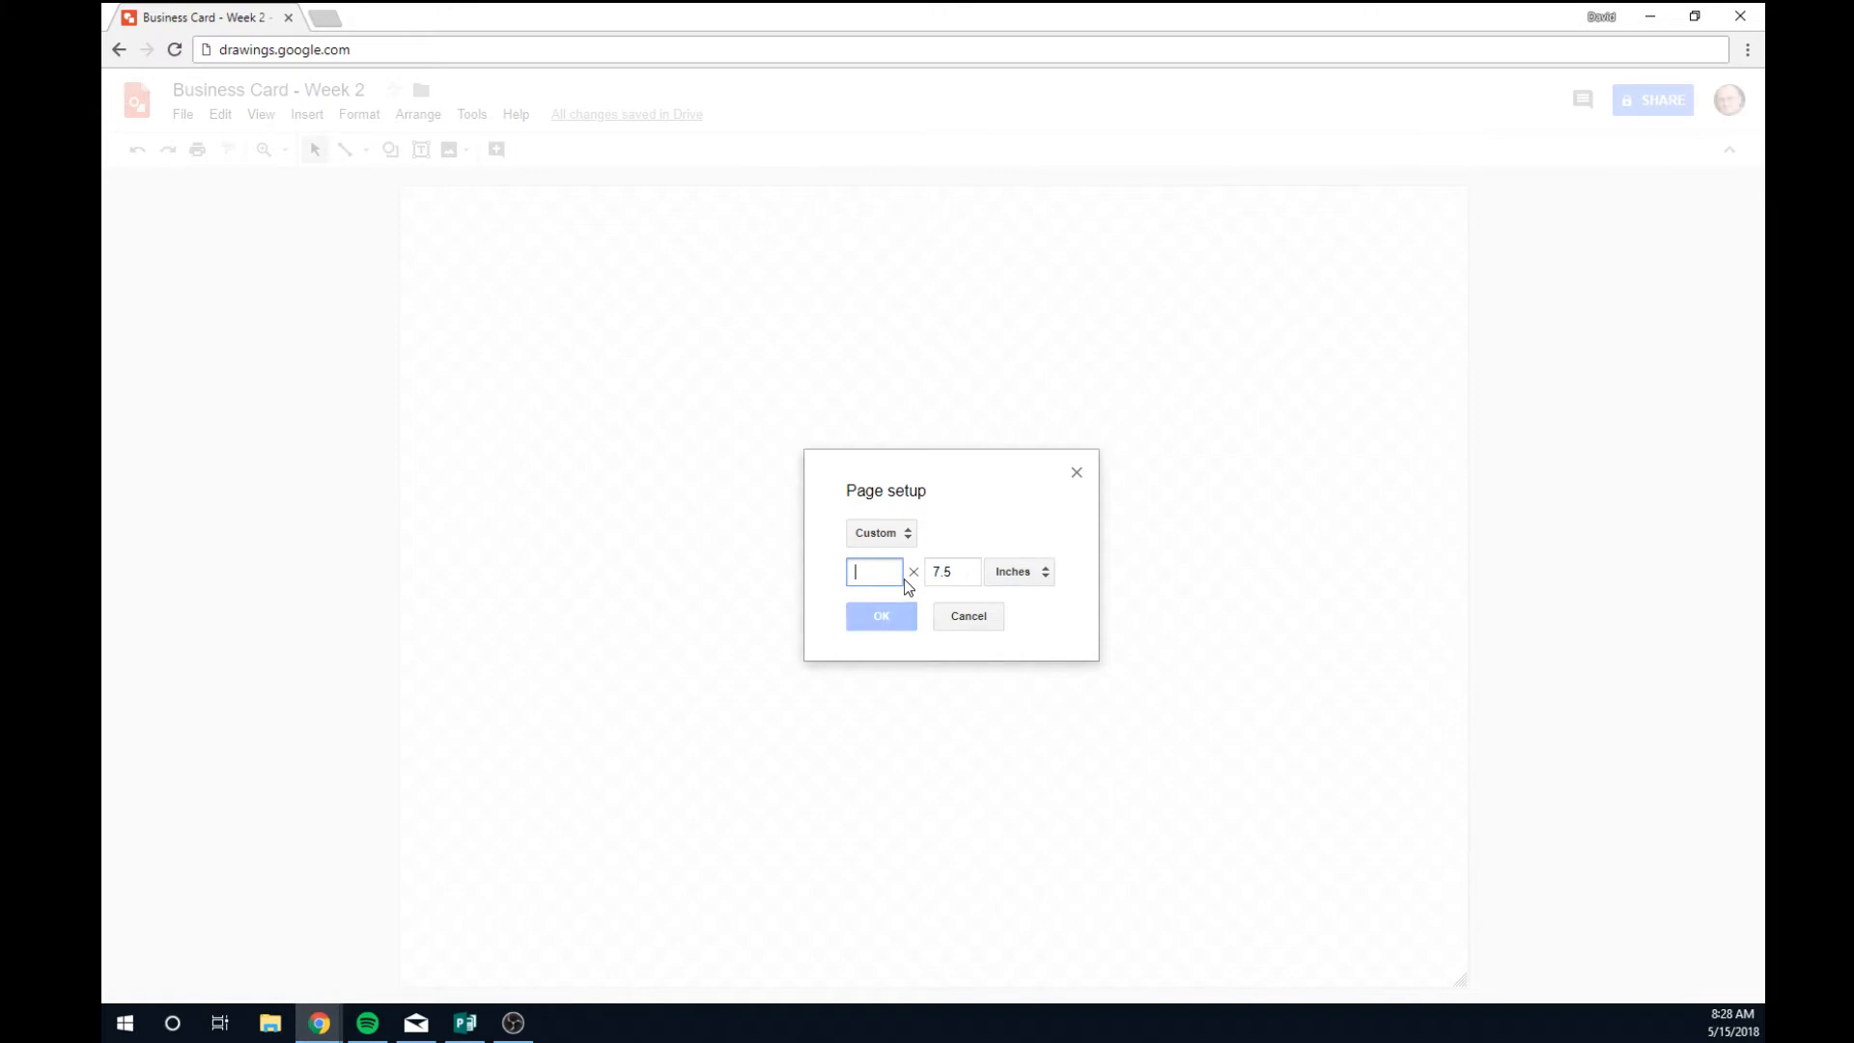
text(3.5)
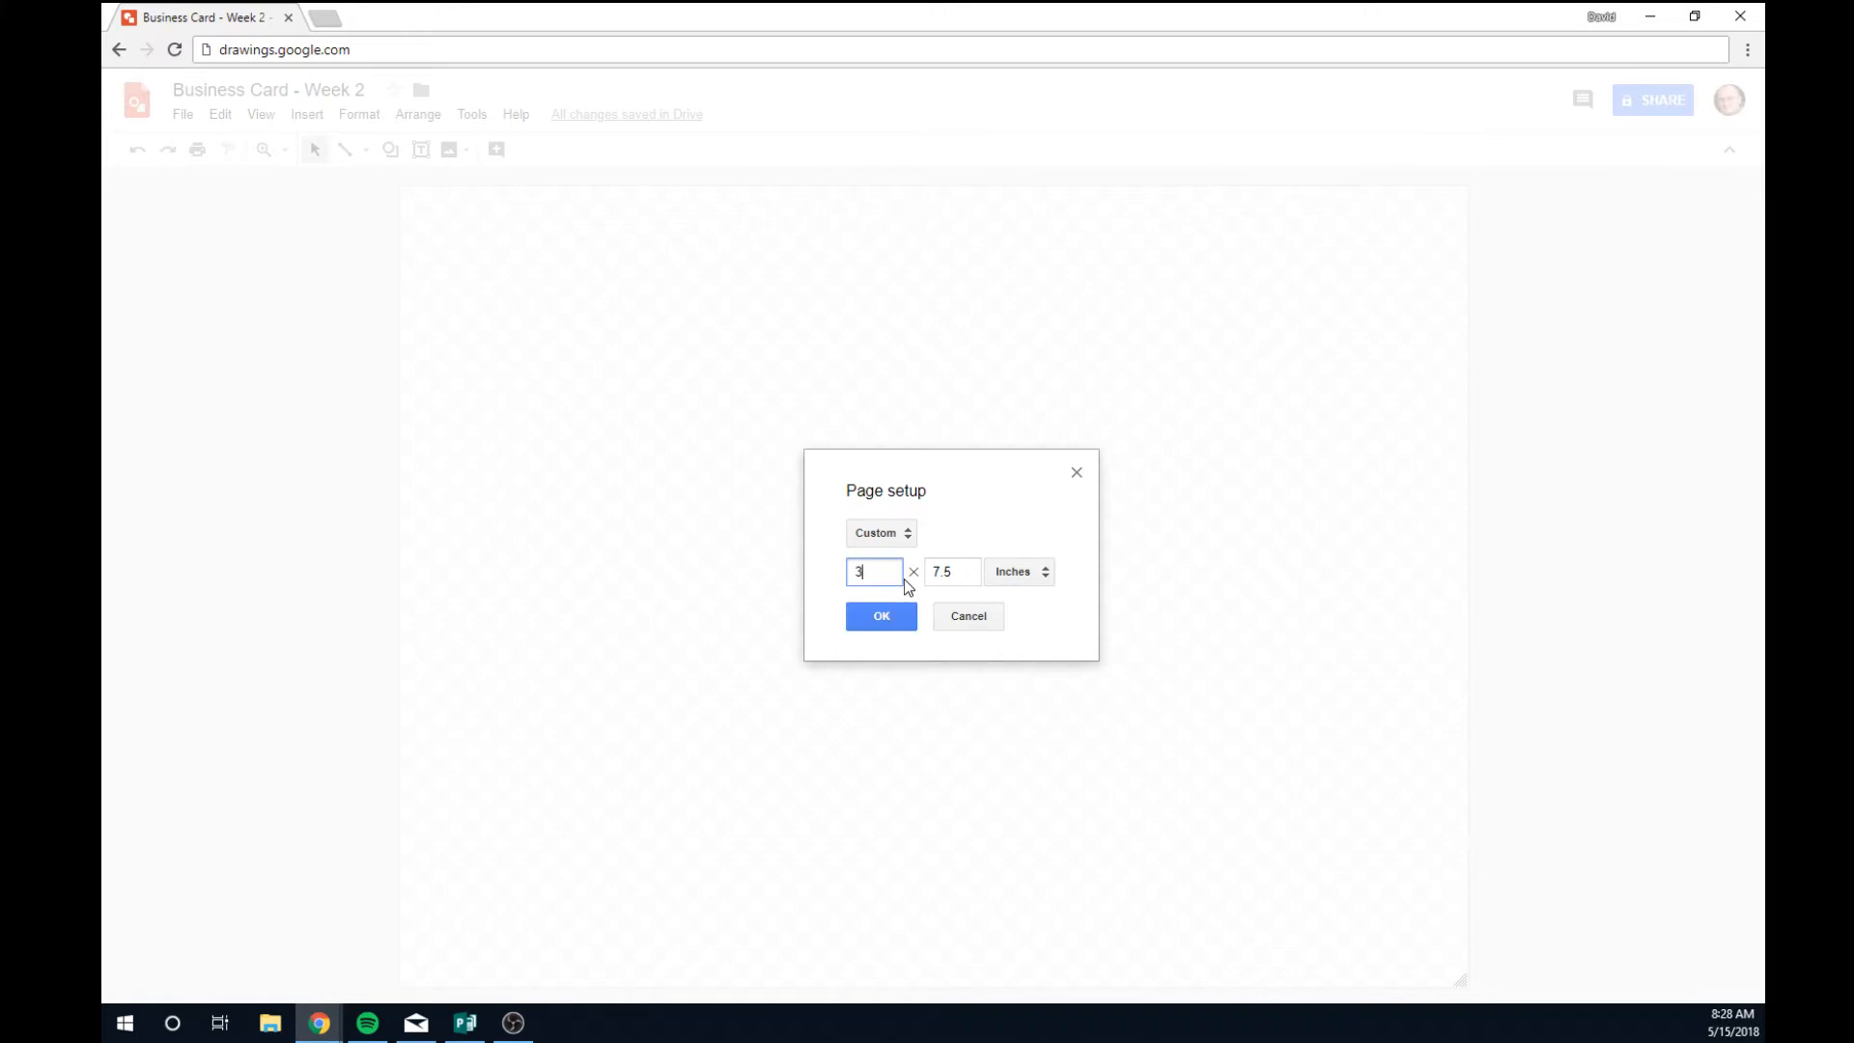
click(954, 579)
key(BackSpace)
key(BackSpace)
key(BackSpace)
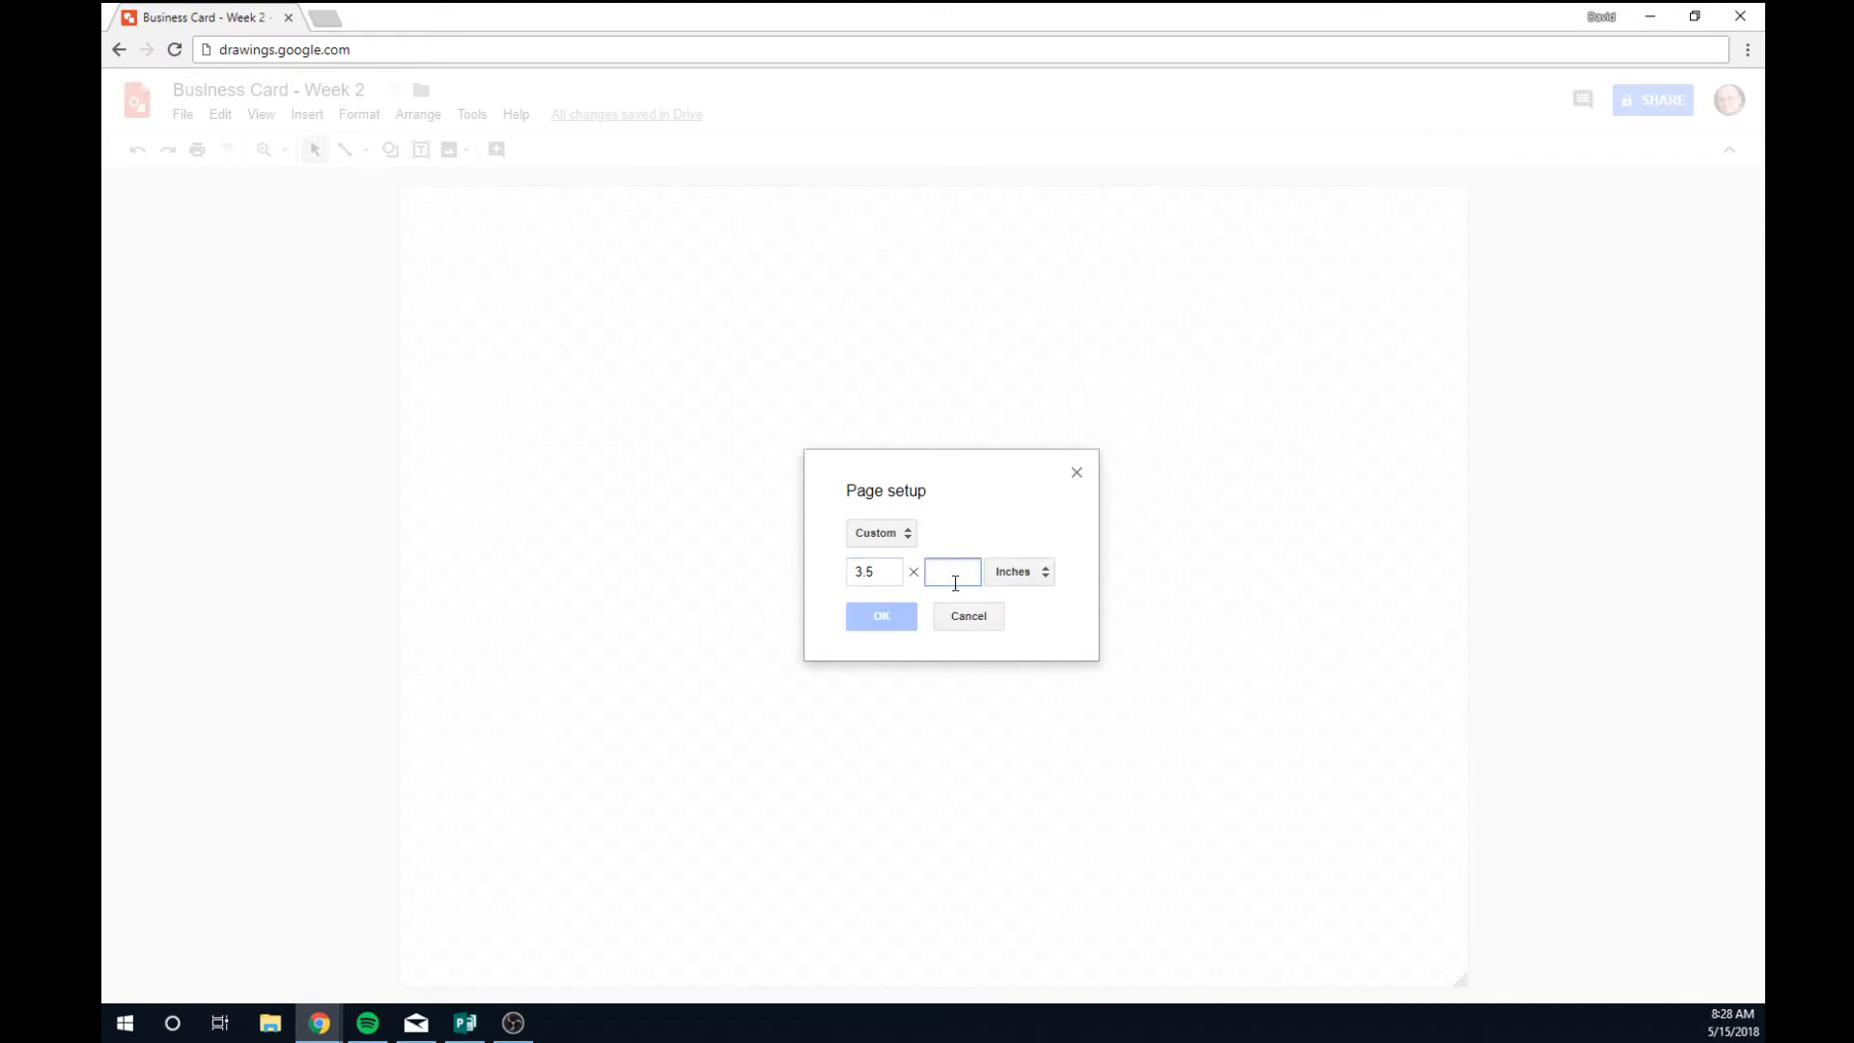
text(2)
click(896, 628)
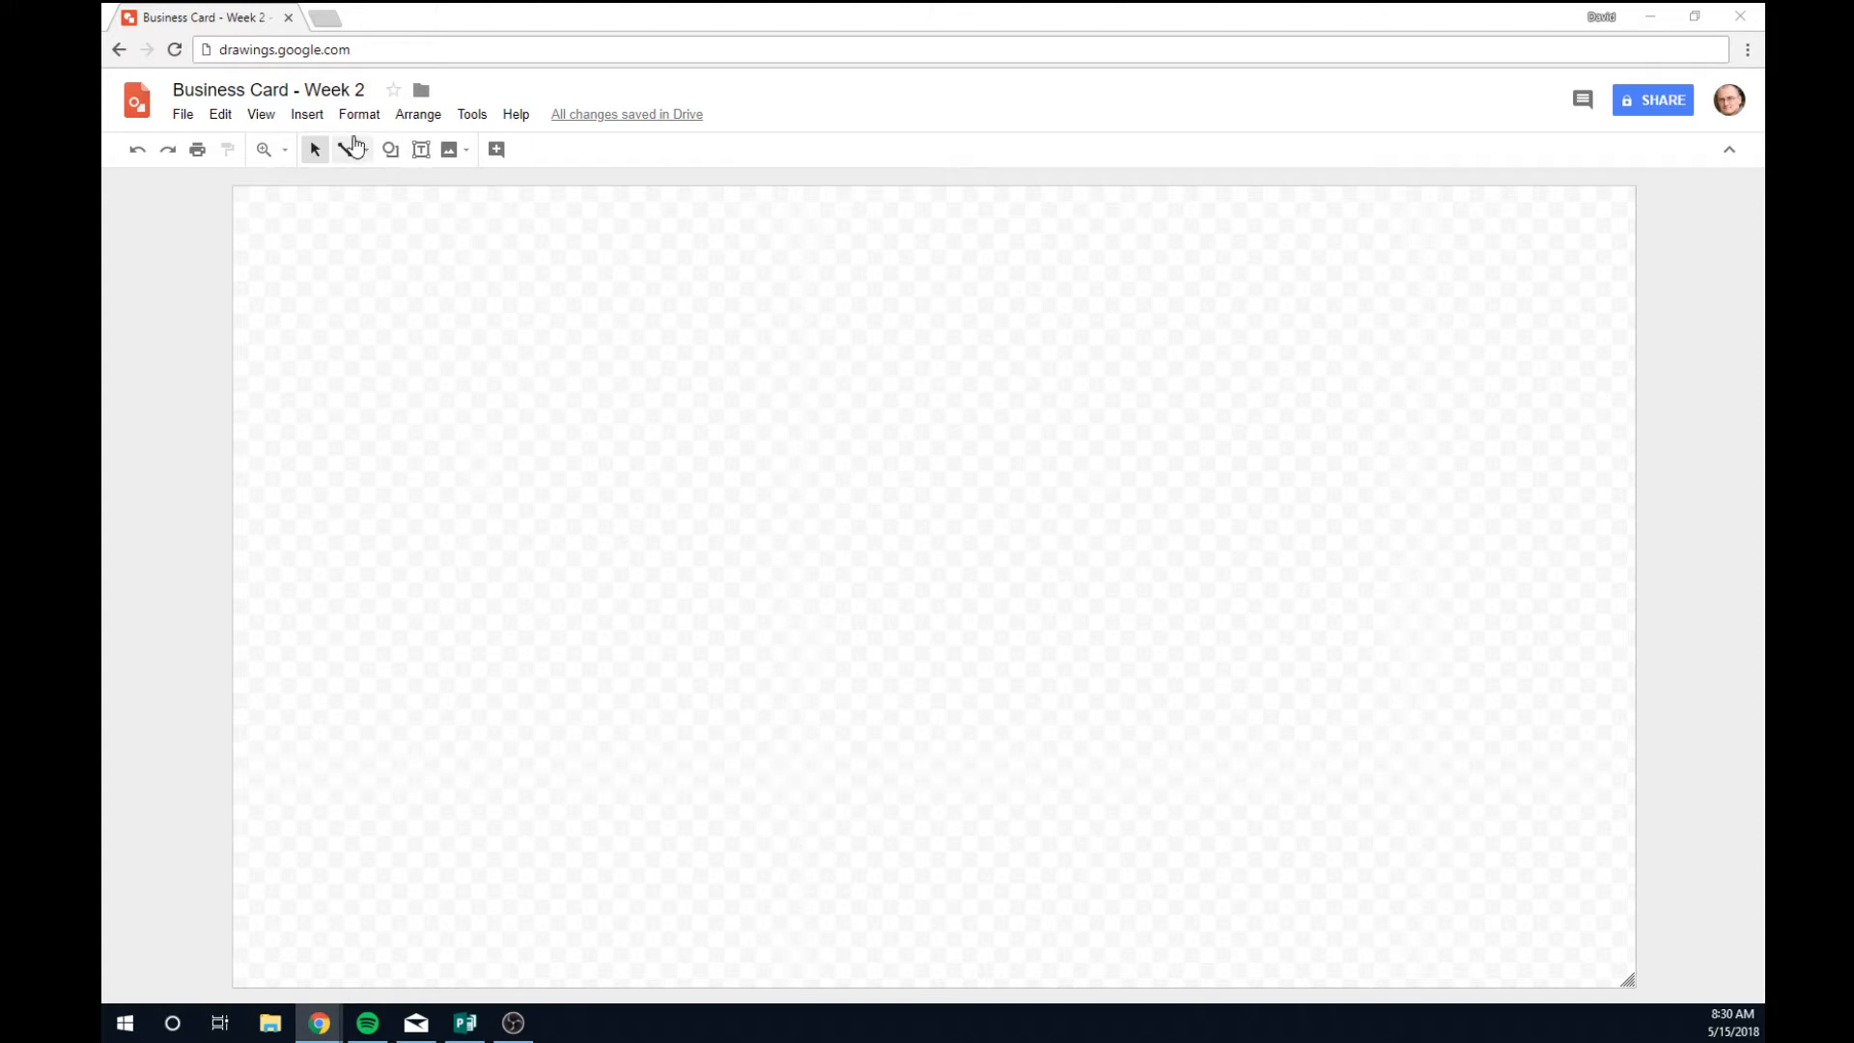
Draw a large text box across the card with 'Proximity' and 'White Space' on two lines.
click(421, 149)
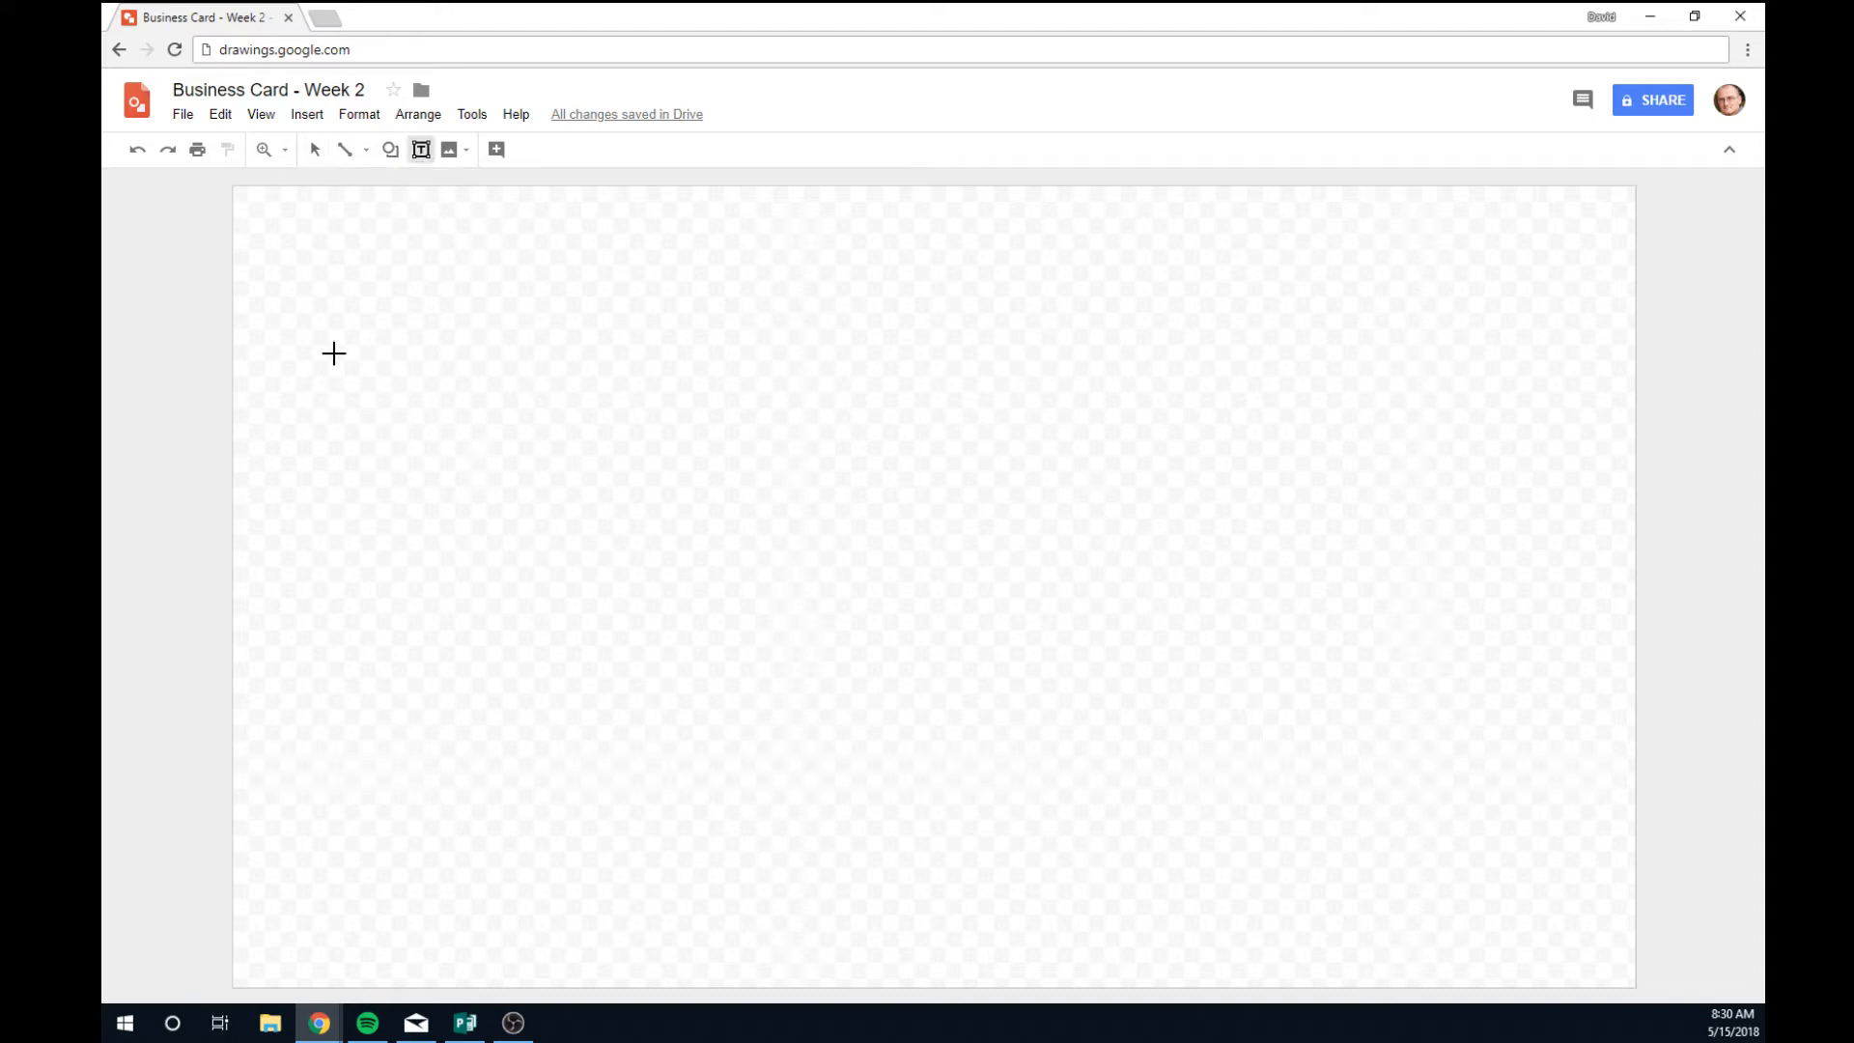
drag(348, 283, 1421, 901)
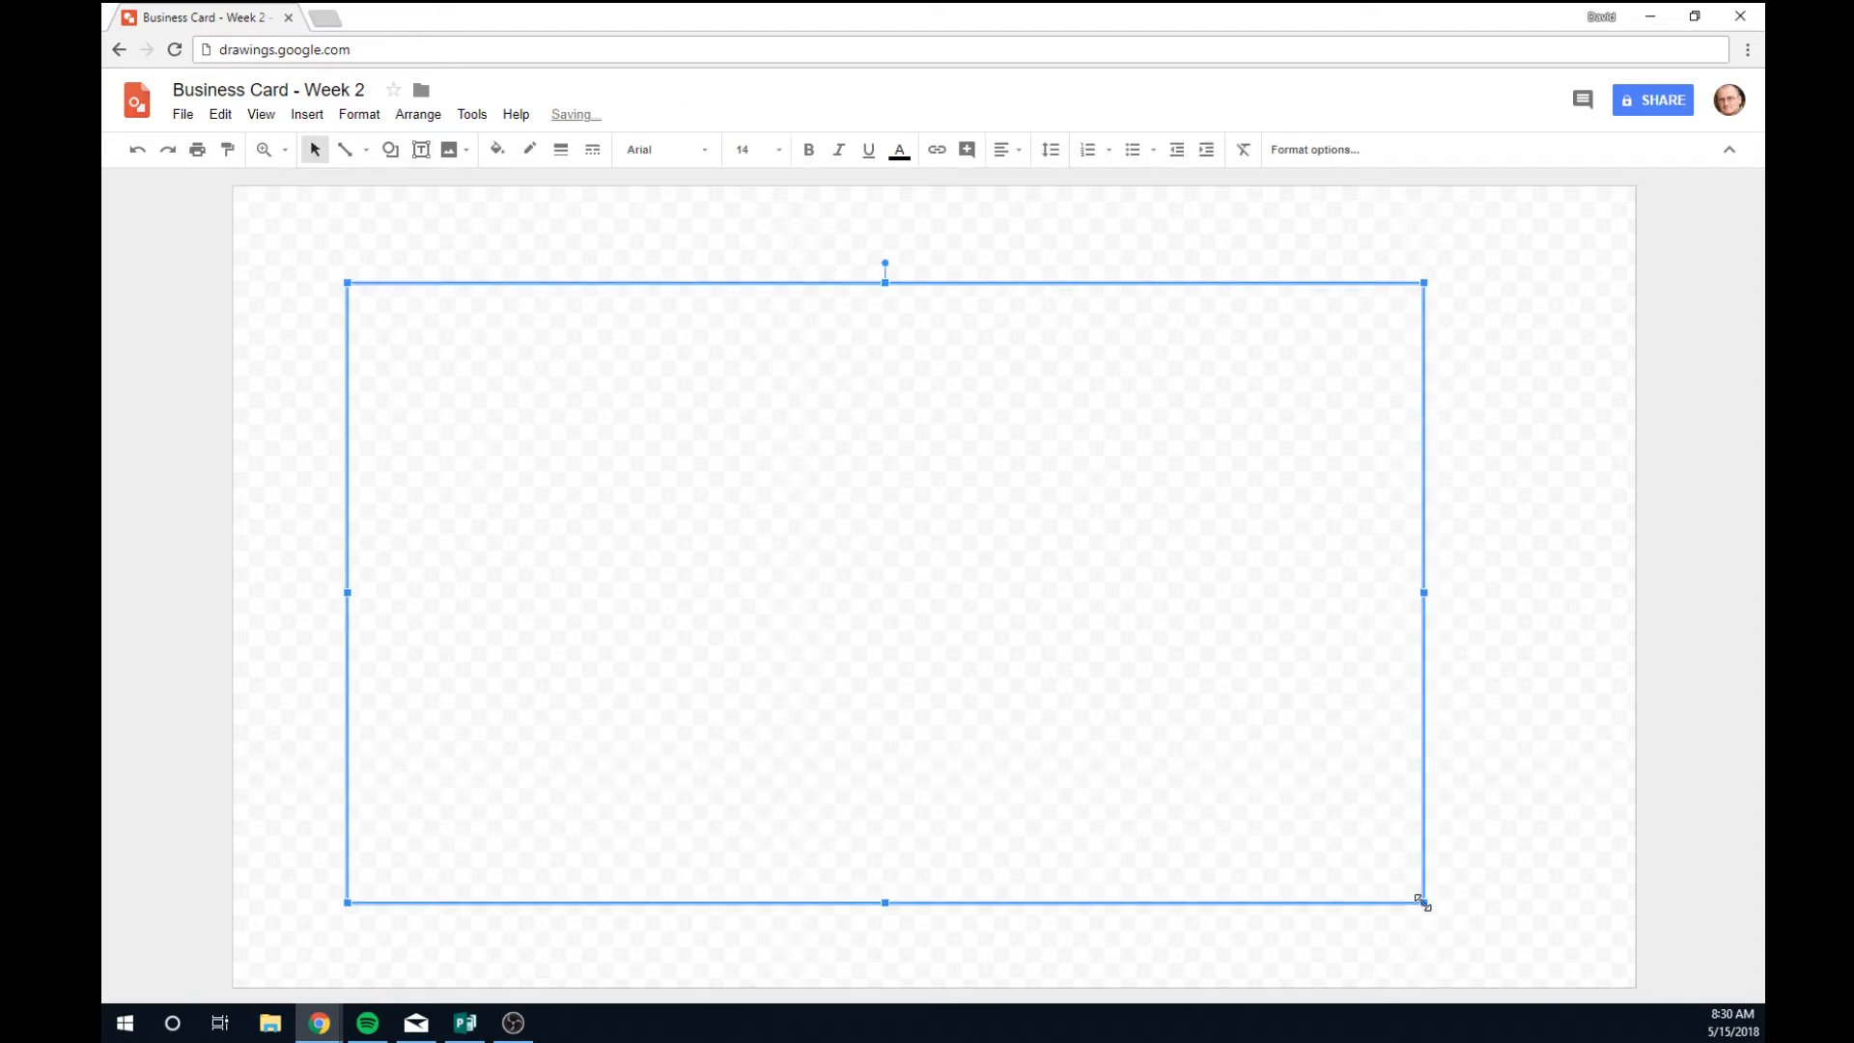
text(Proximity)
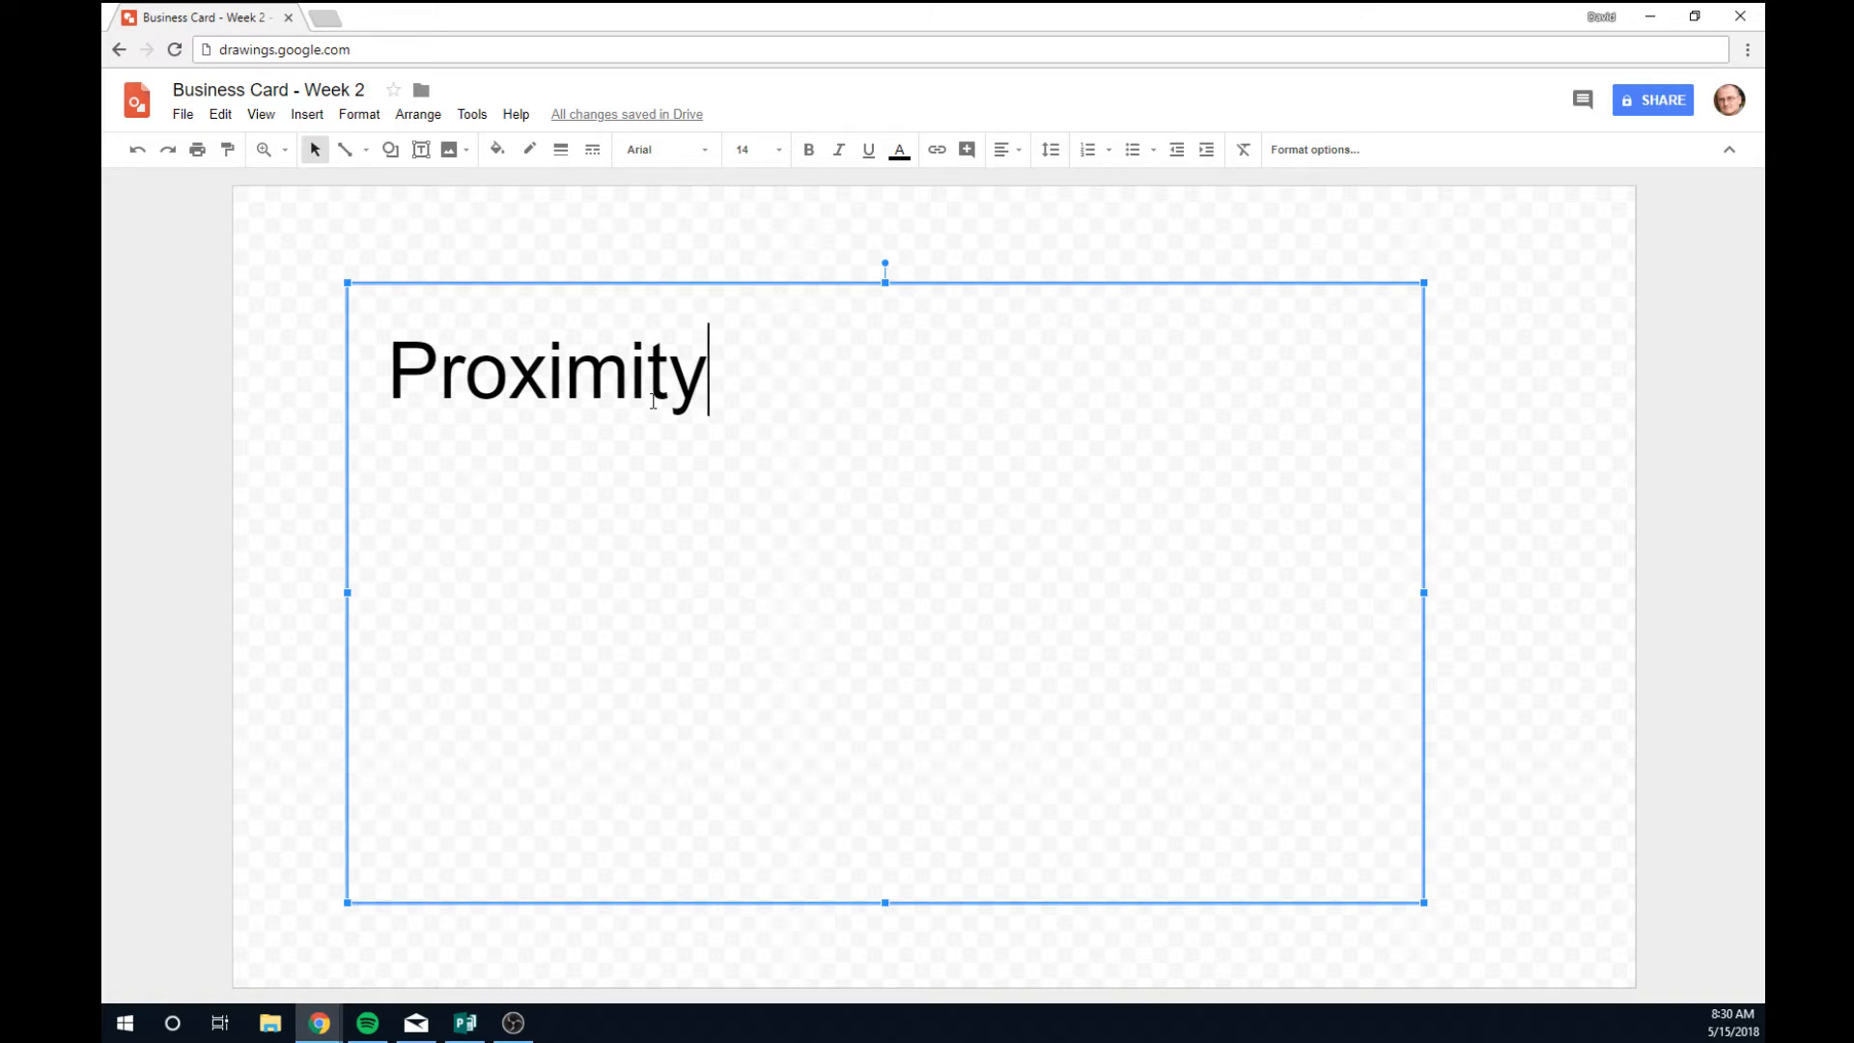
key(Return)
text(Whi)
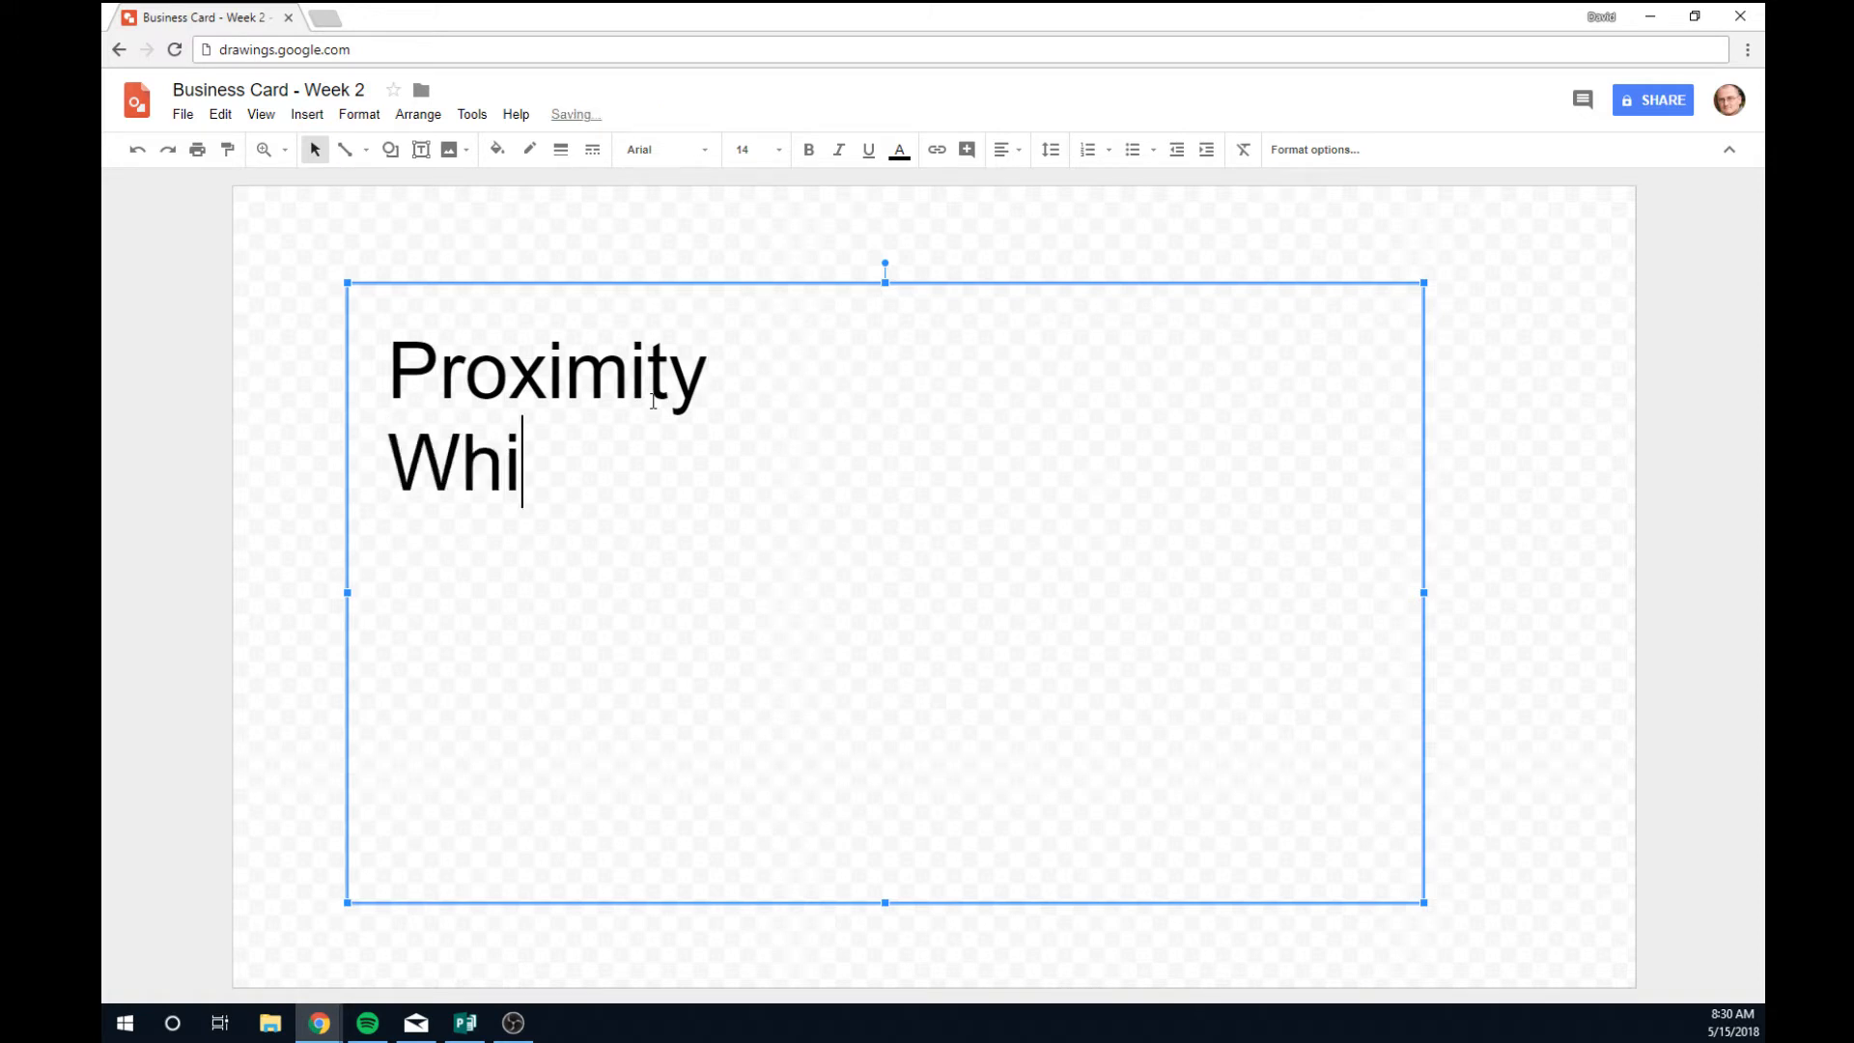
text(te Space)
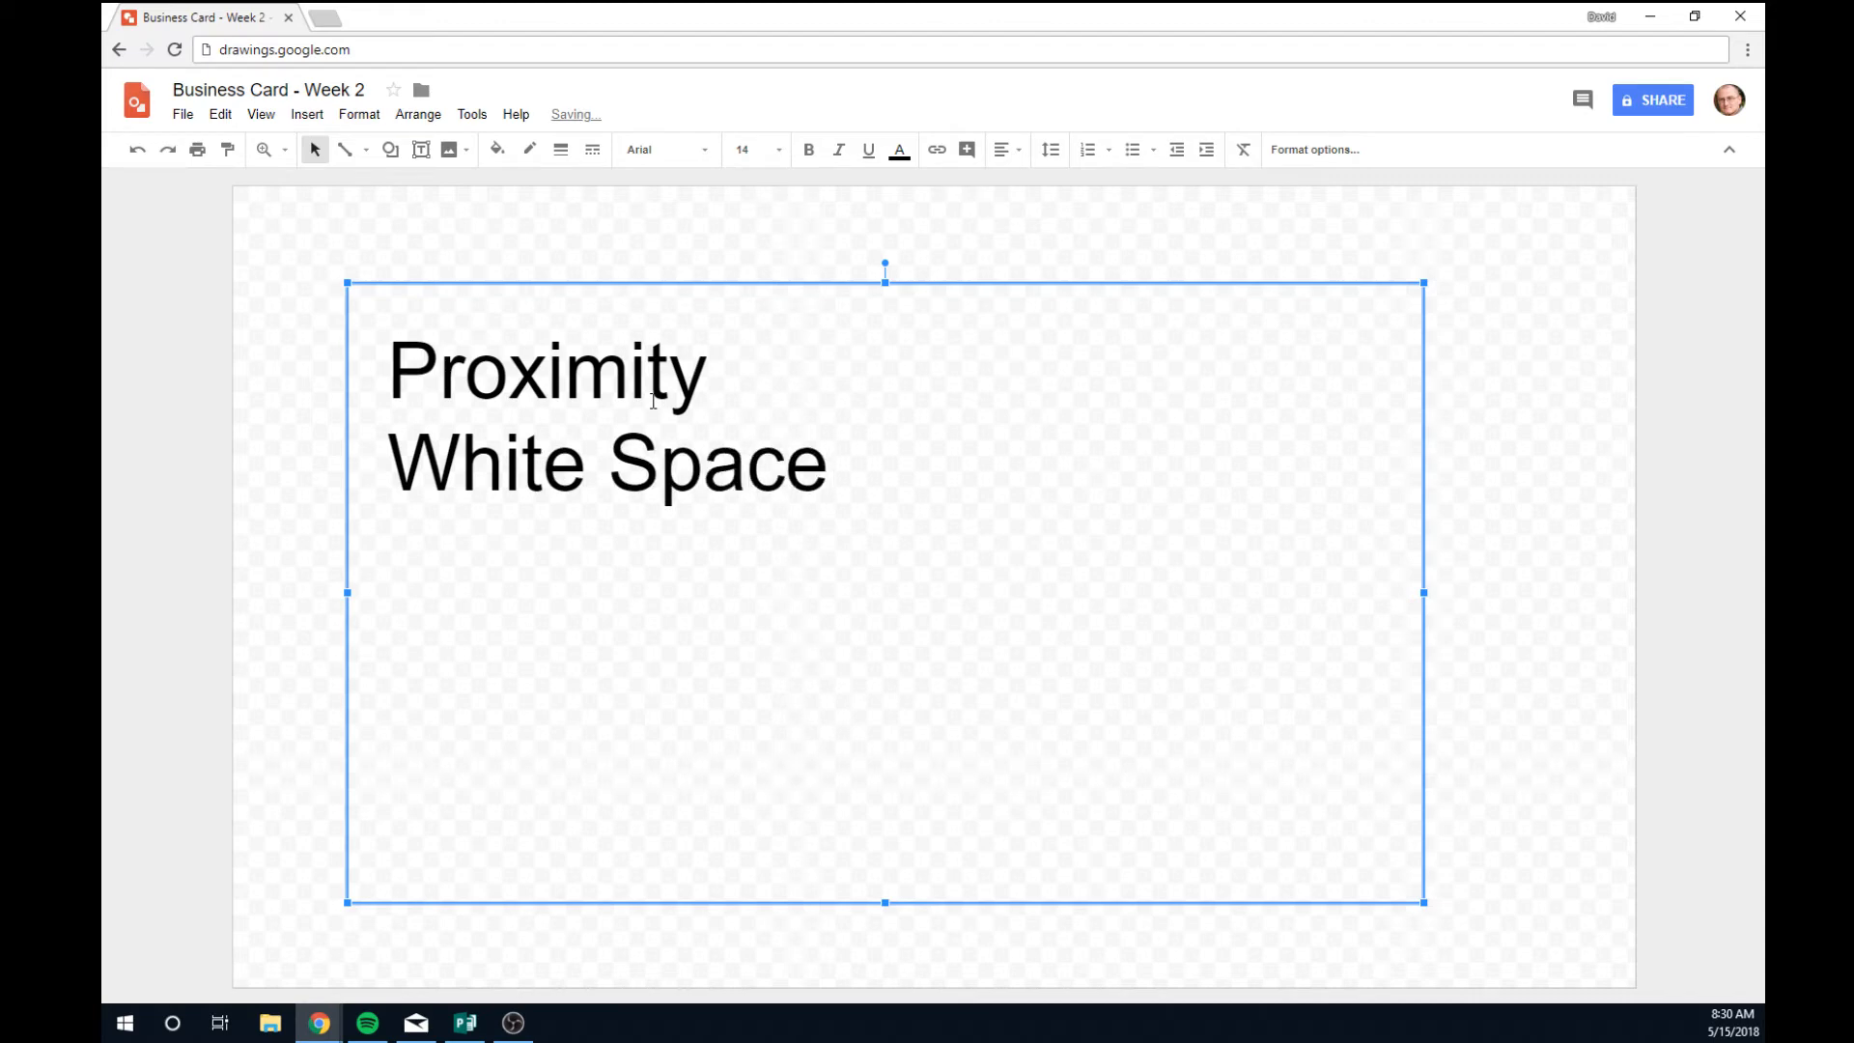
drag(585, 464, 348, 450)
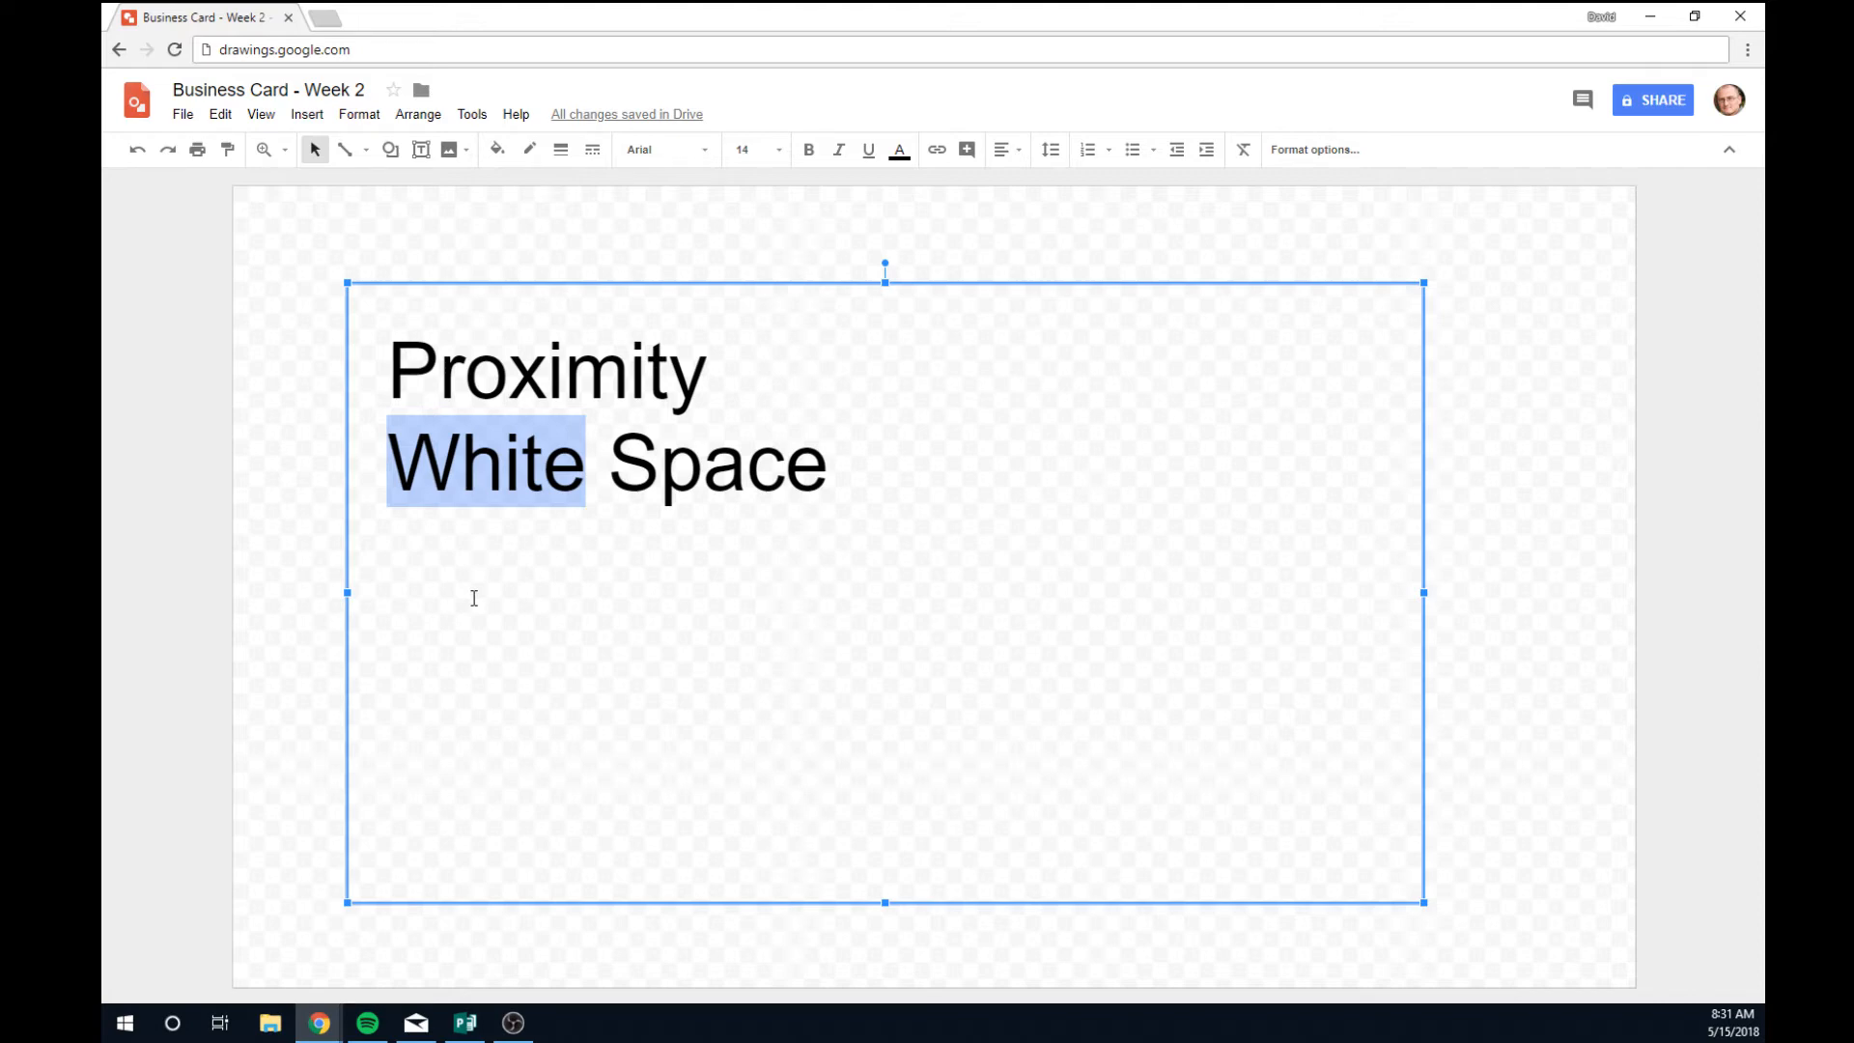
Add 'Alignment' as a third line under 'White Space'.
click(854, 469)
key(Return)
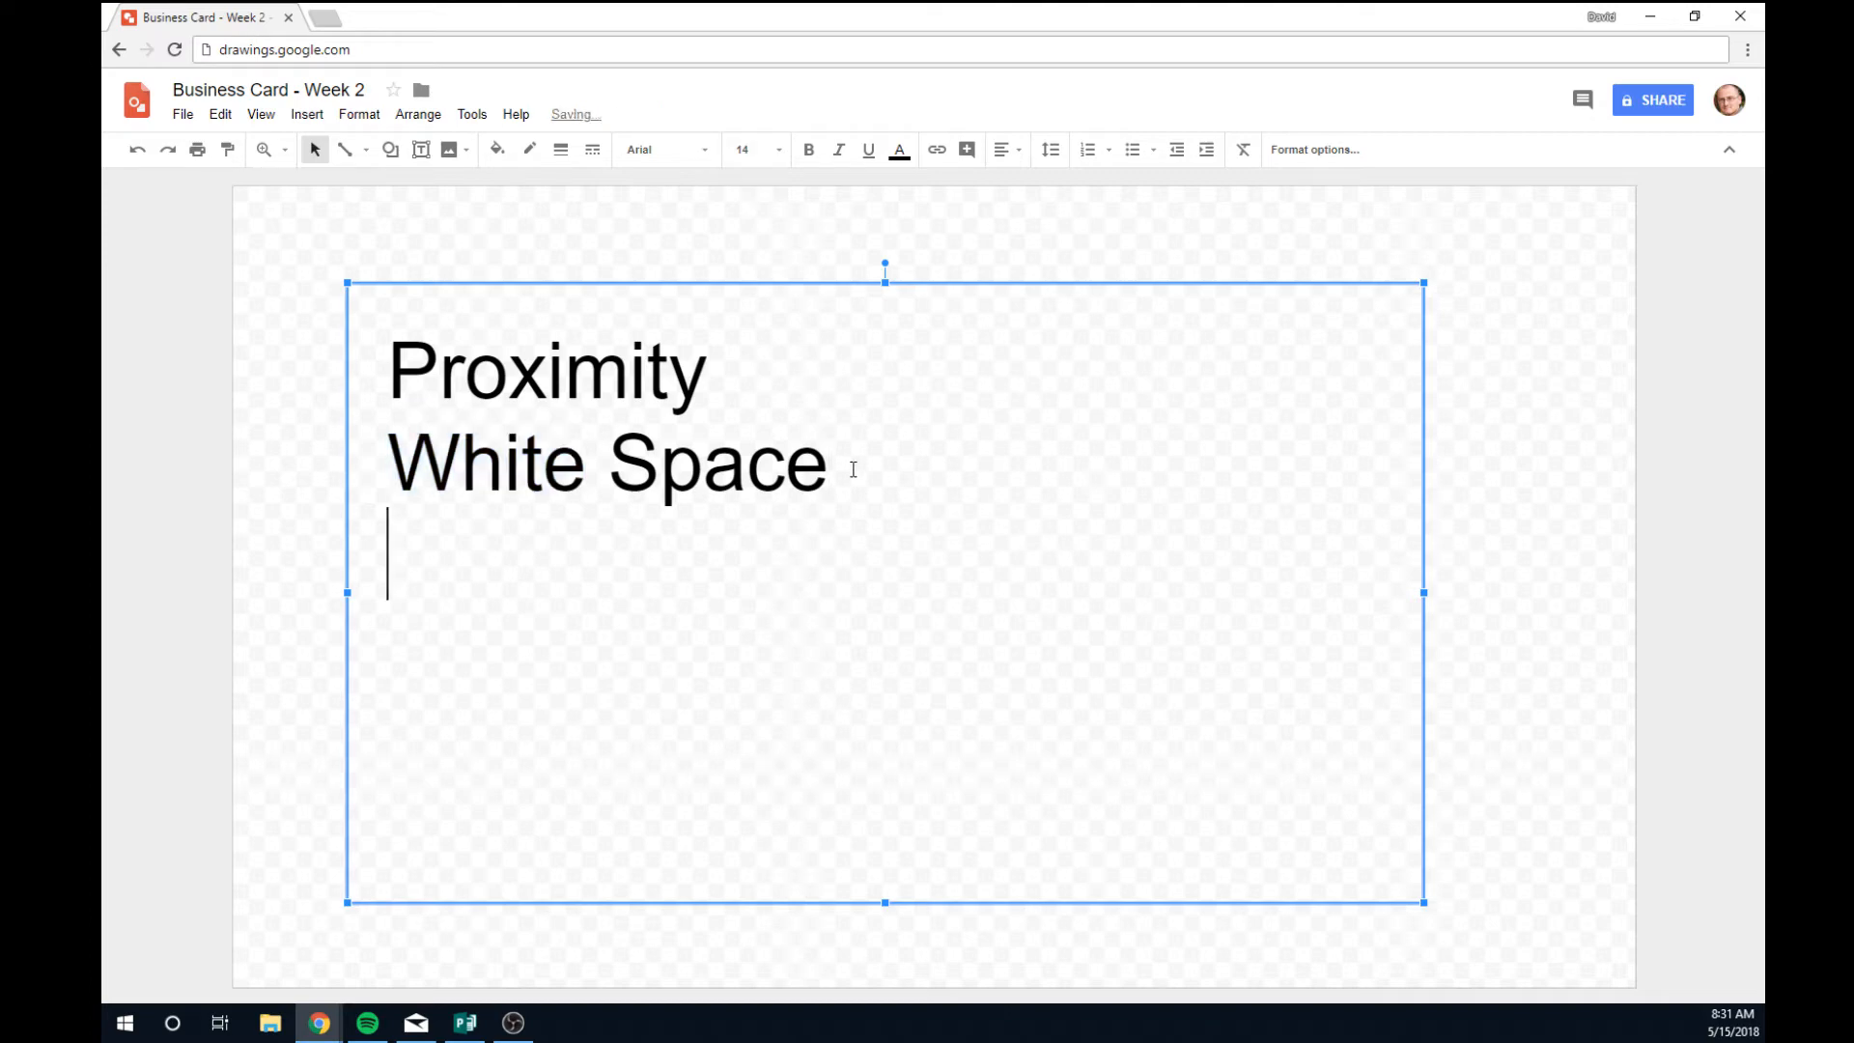
text(Alignment)
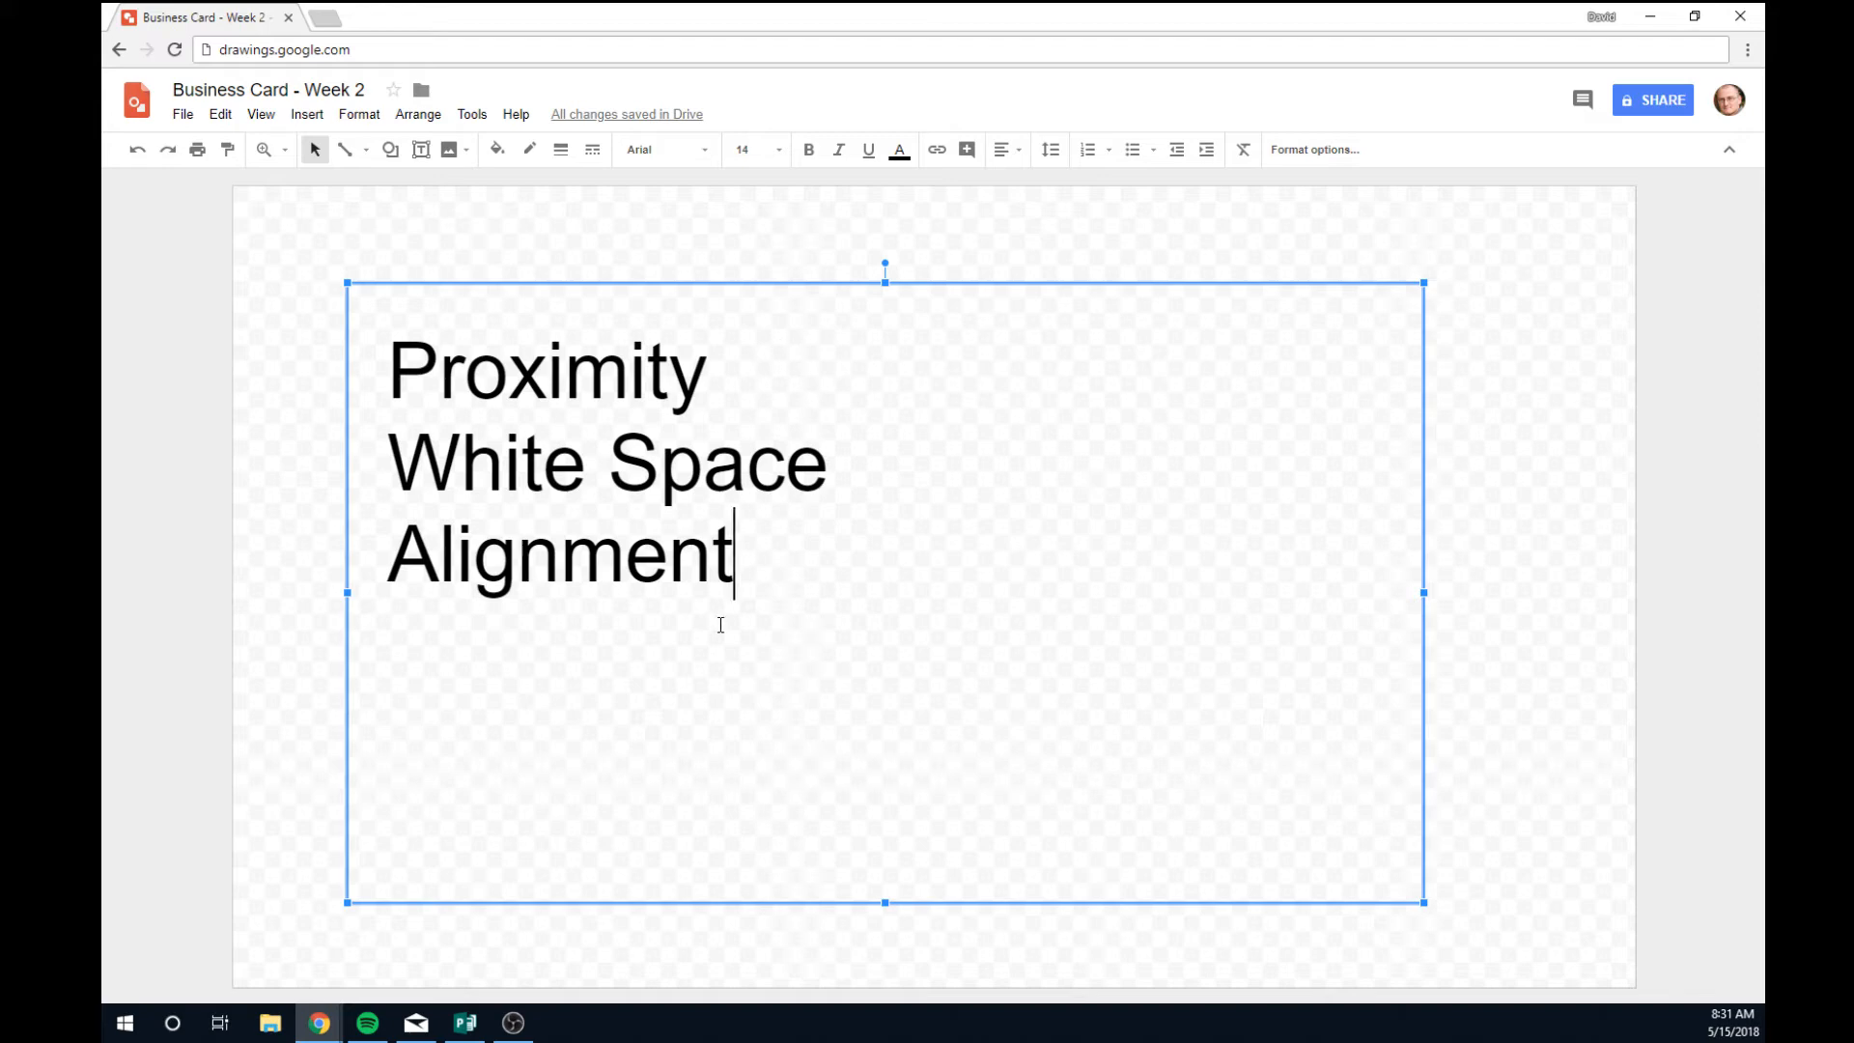
Remove the indent before 'White Space' so it lines up with Proximity and Alignment.
drag(389, 550, 728, 558)
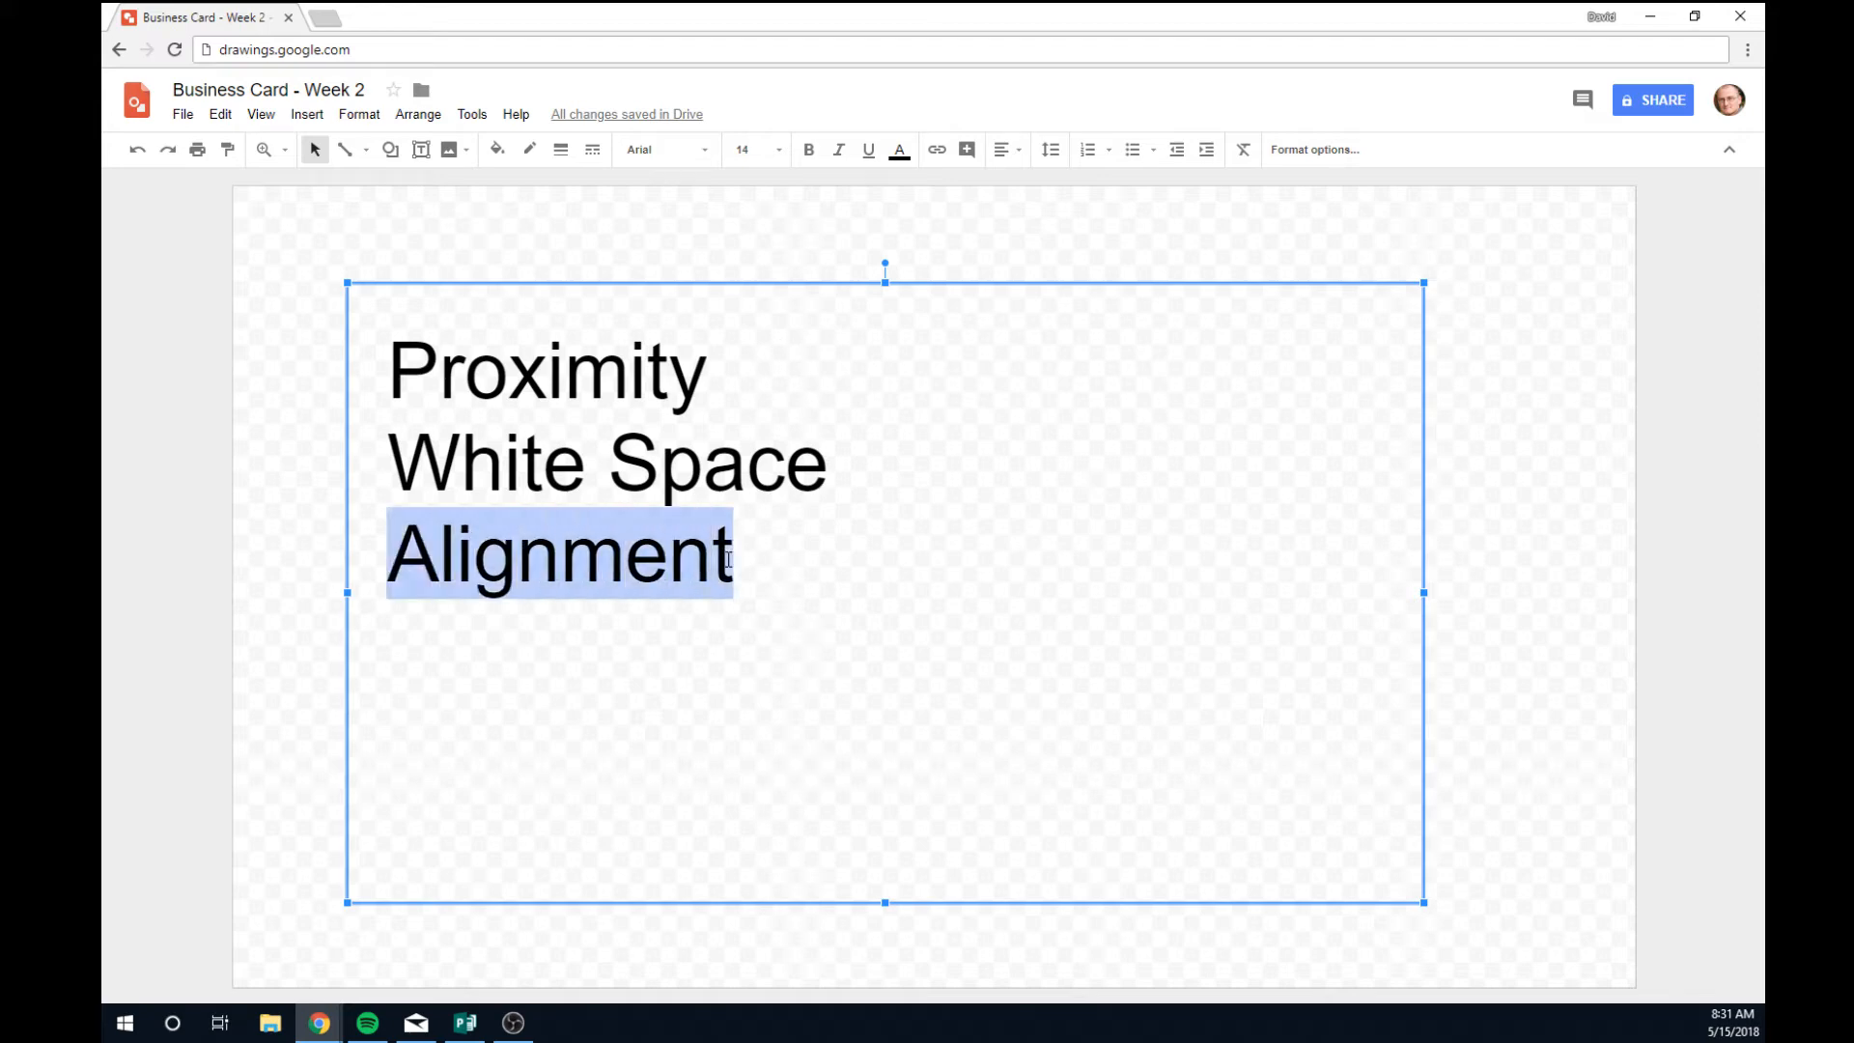
click(403, 361)
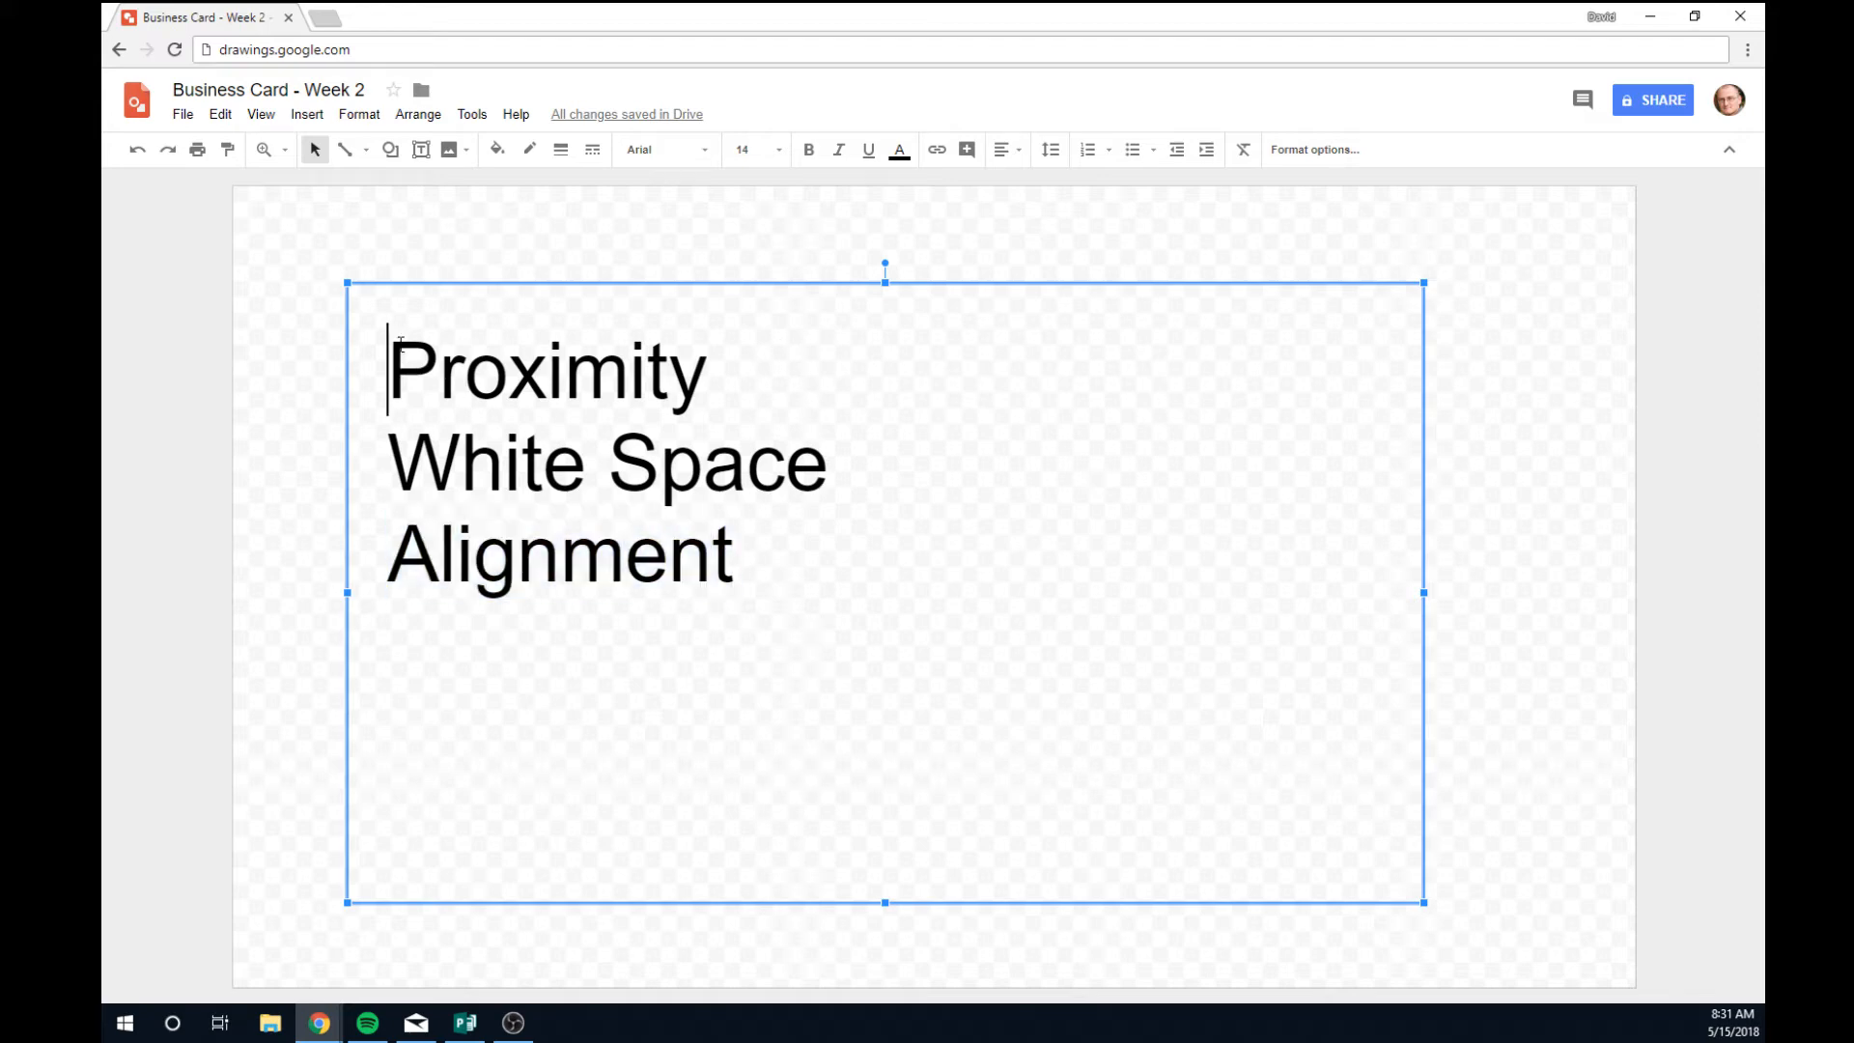
click(393, 477)
click(398, 569)
click(396, 478)
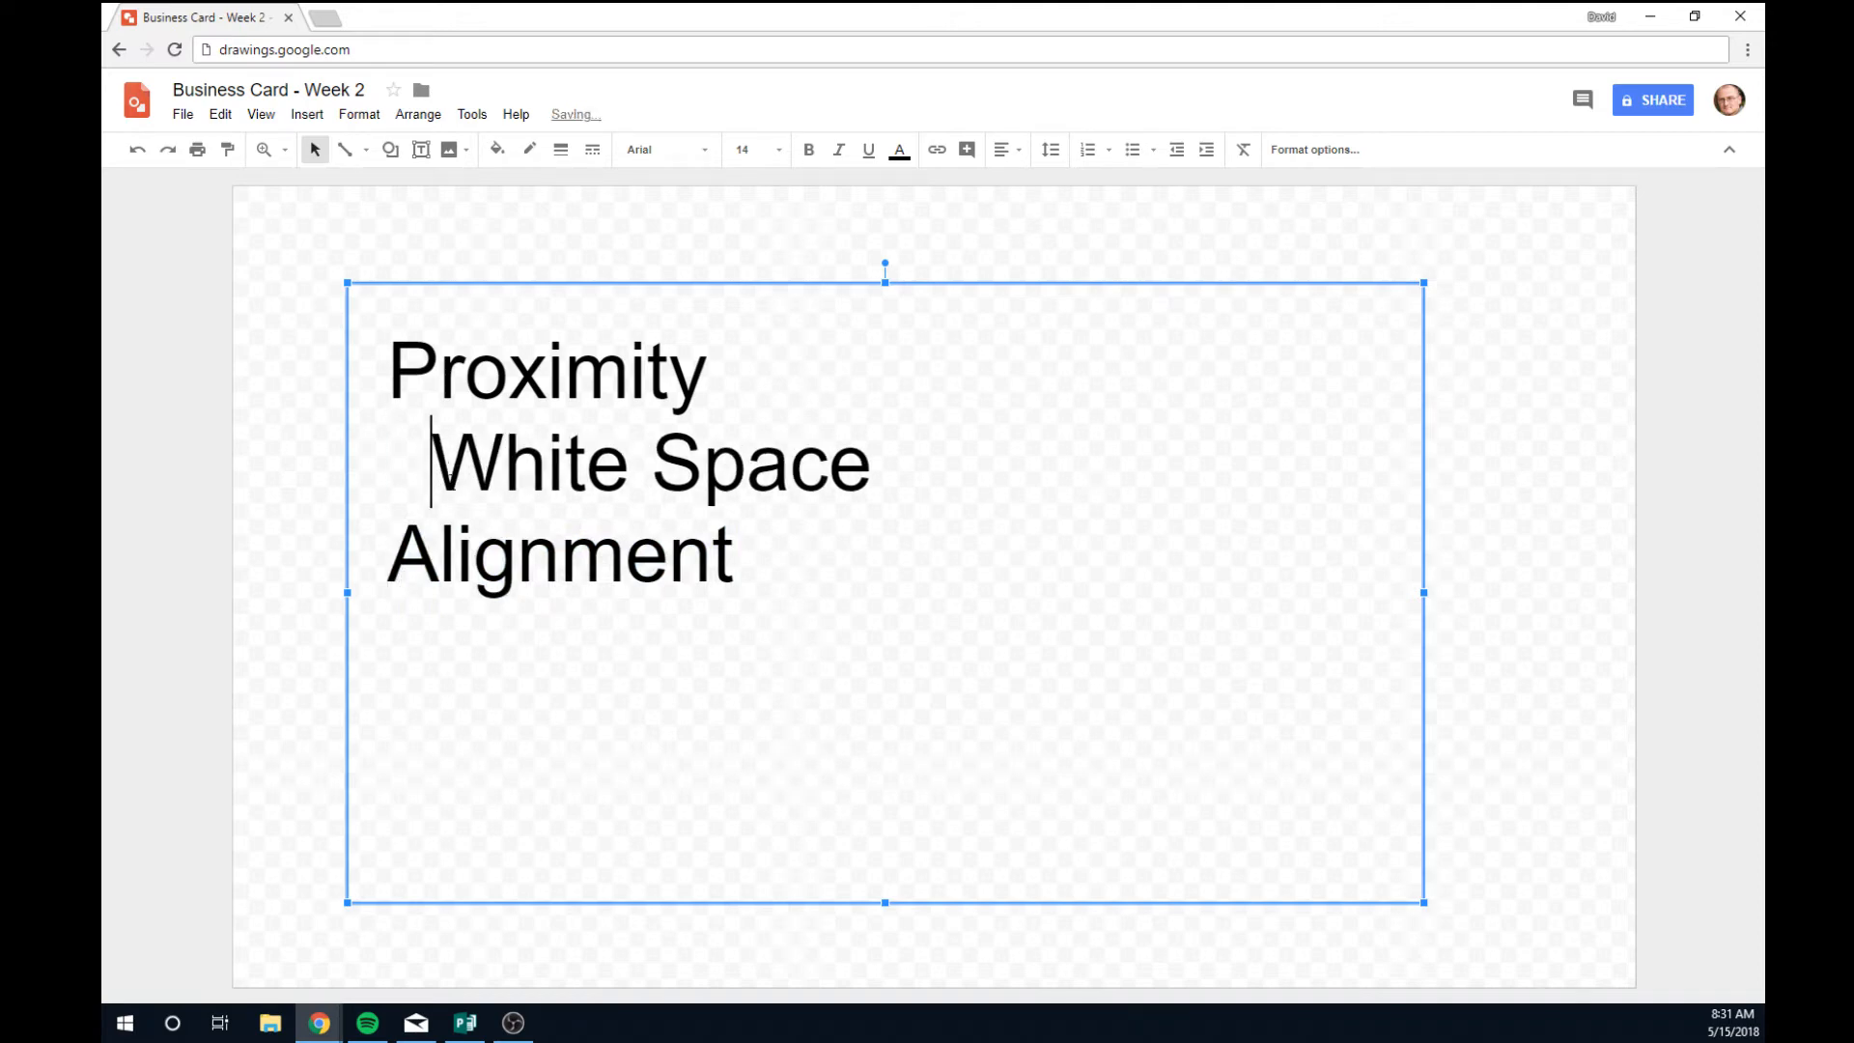
click(830, 551)
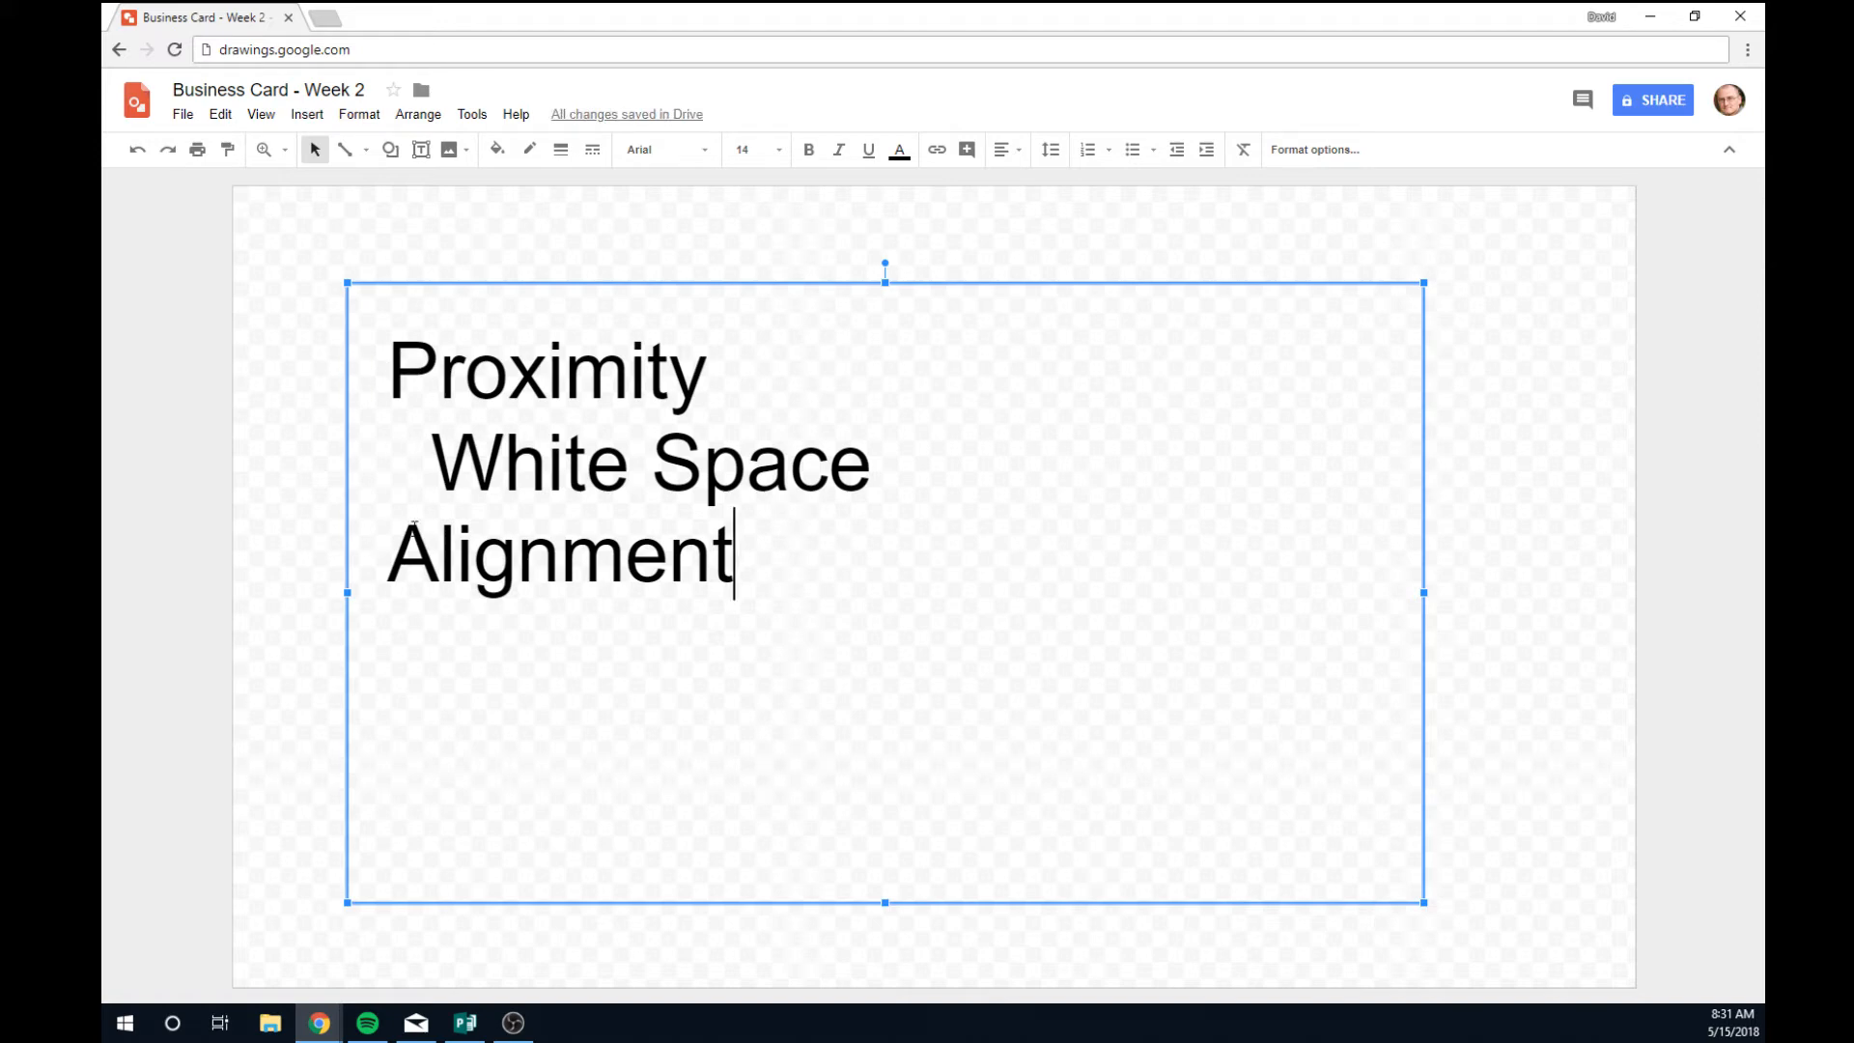
click(425, 461)
key(BackSpace)
key(BackSpace)
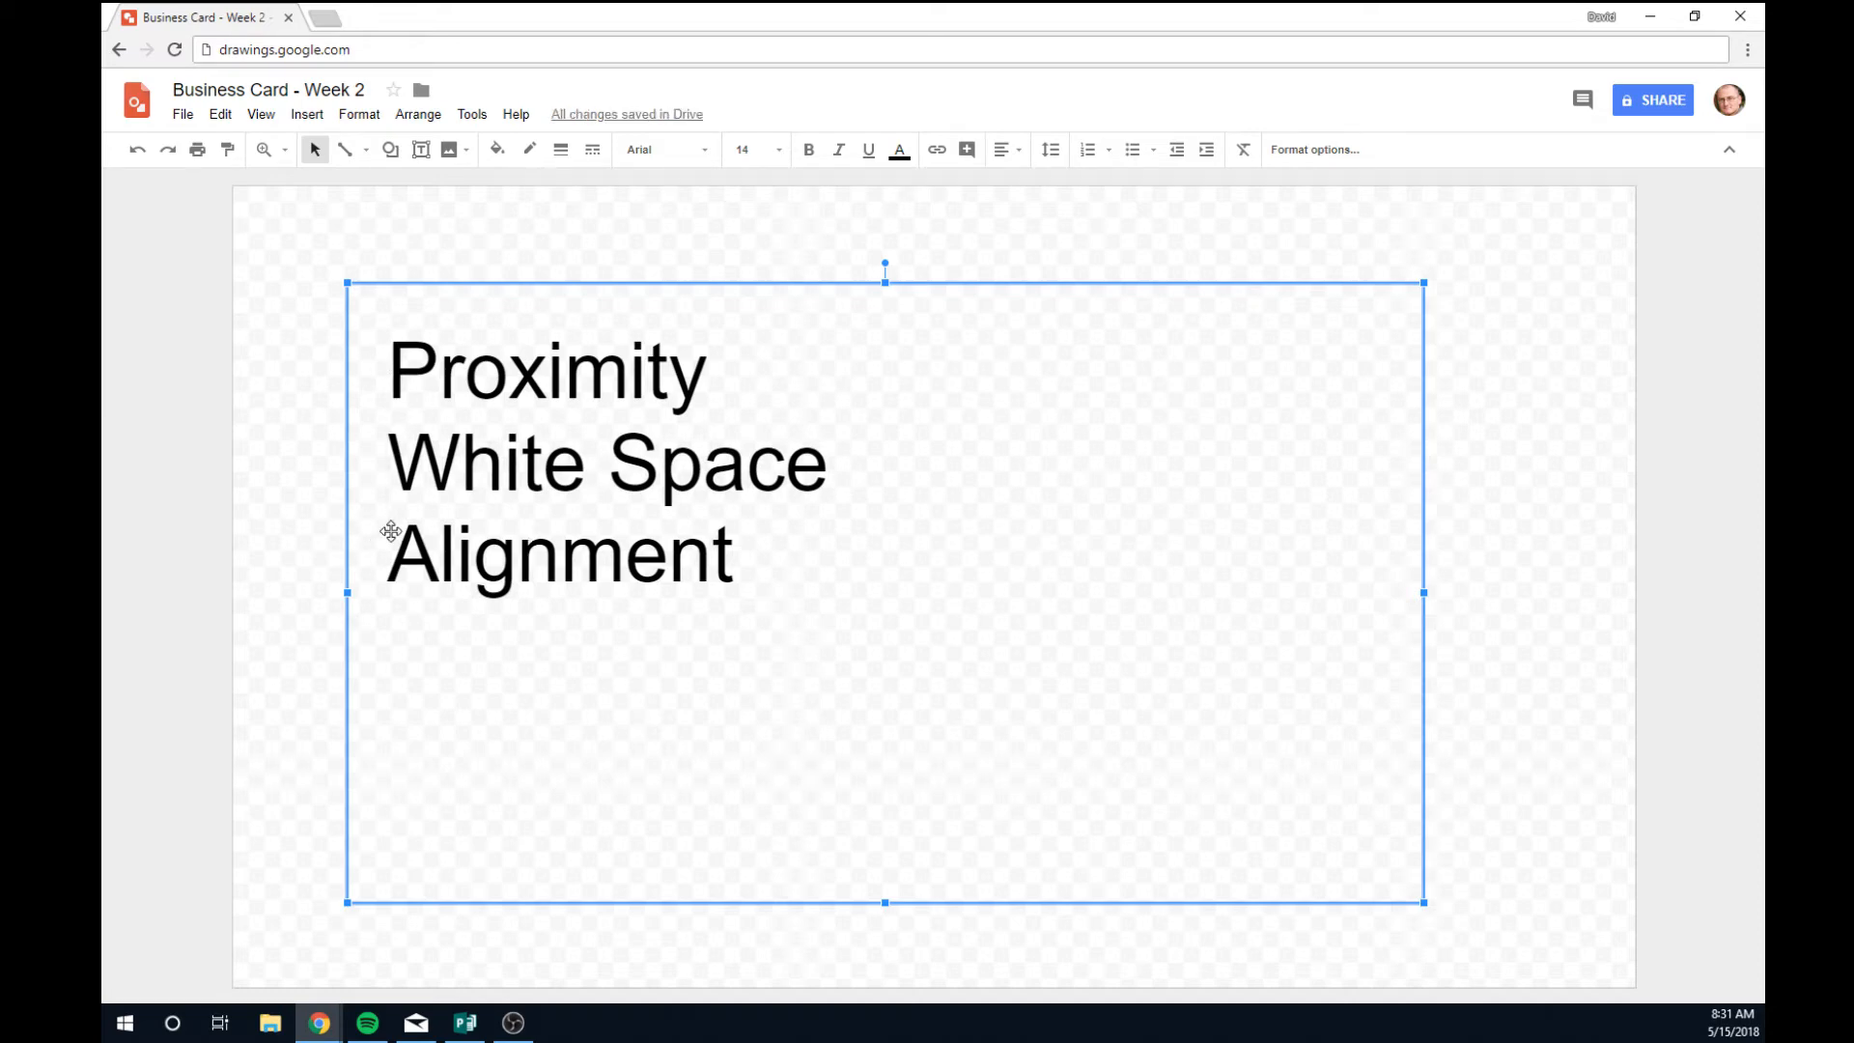
Add 'Contrast' and 'Hierarchy' as new lines below 'Alignment'.
click(778, 564)
key(Return)
text(C)
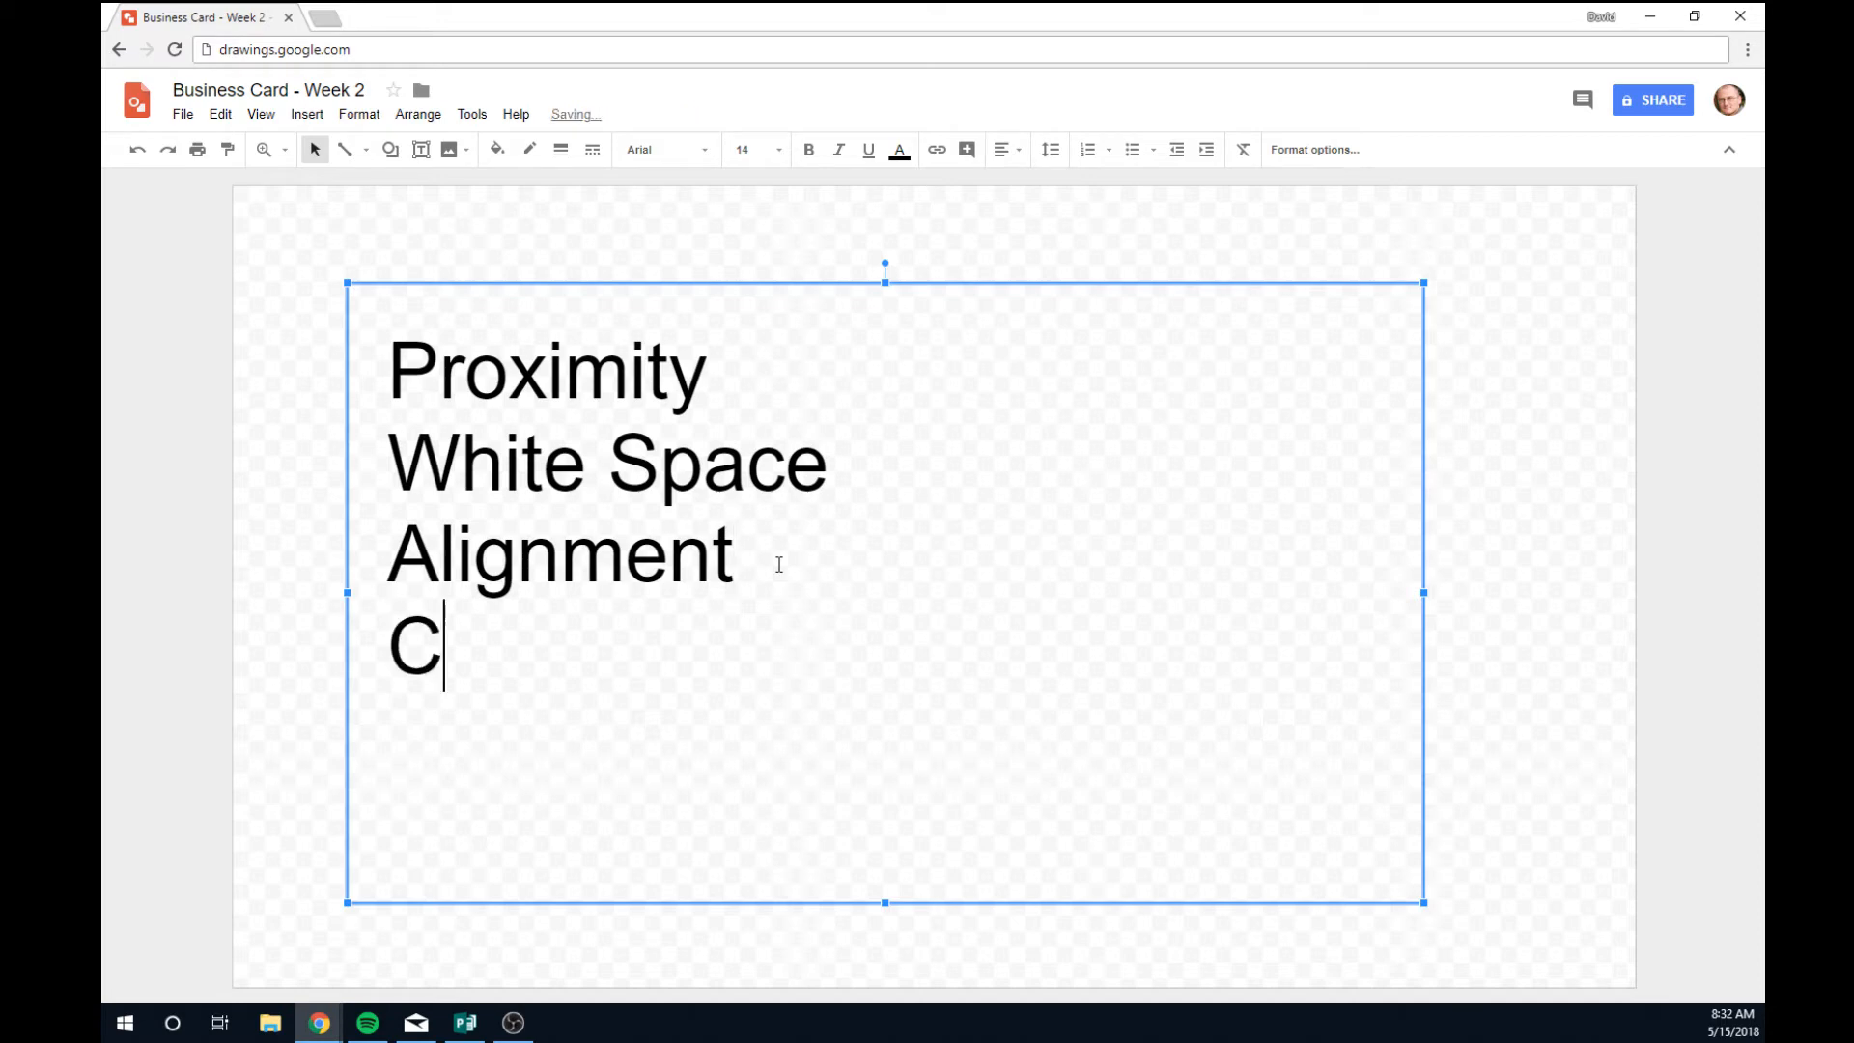
text(ontrast)
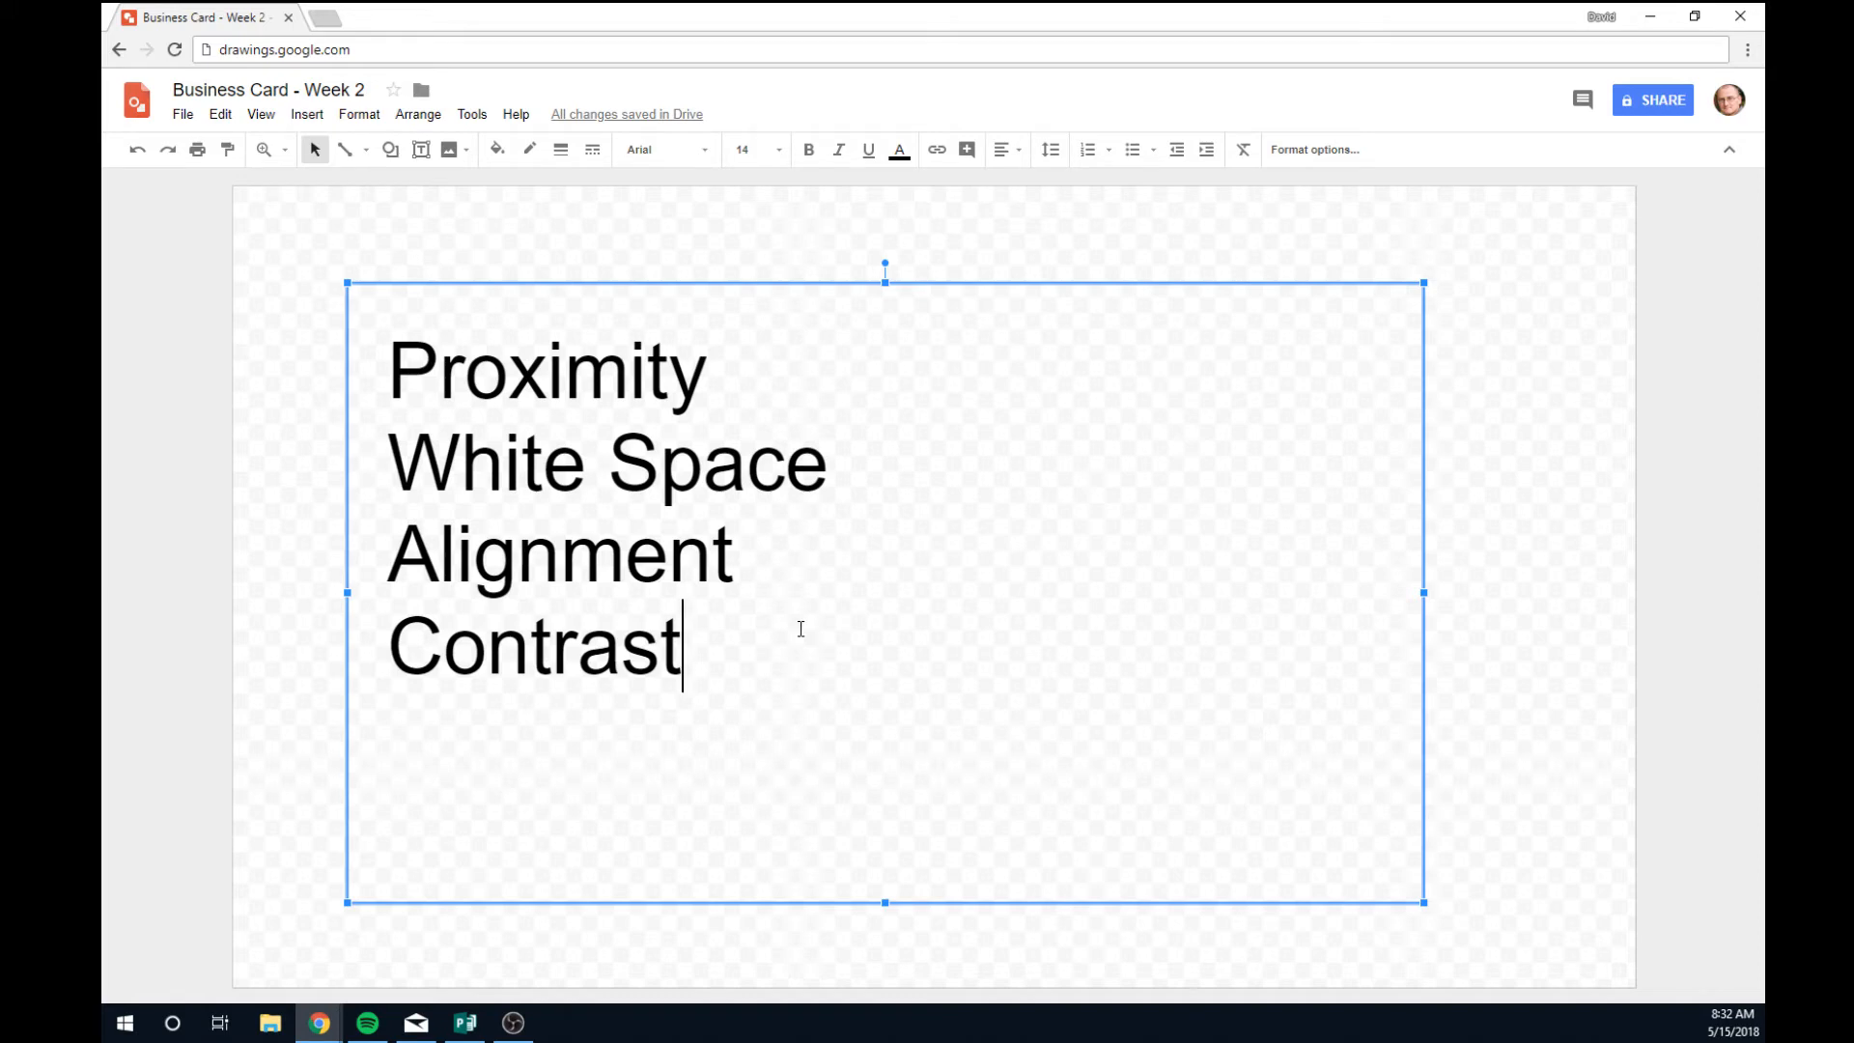
key(Return)
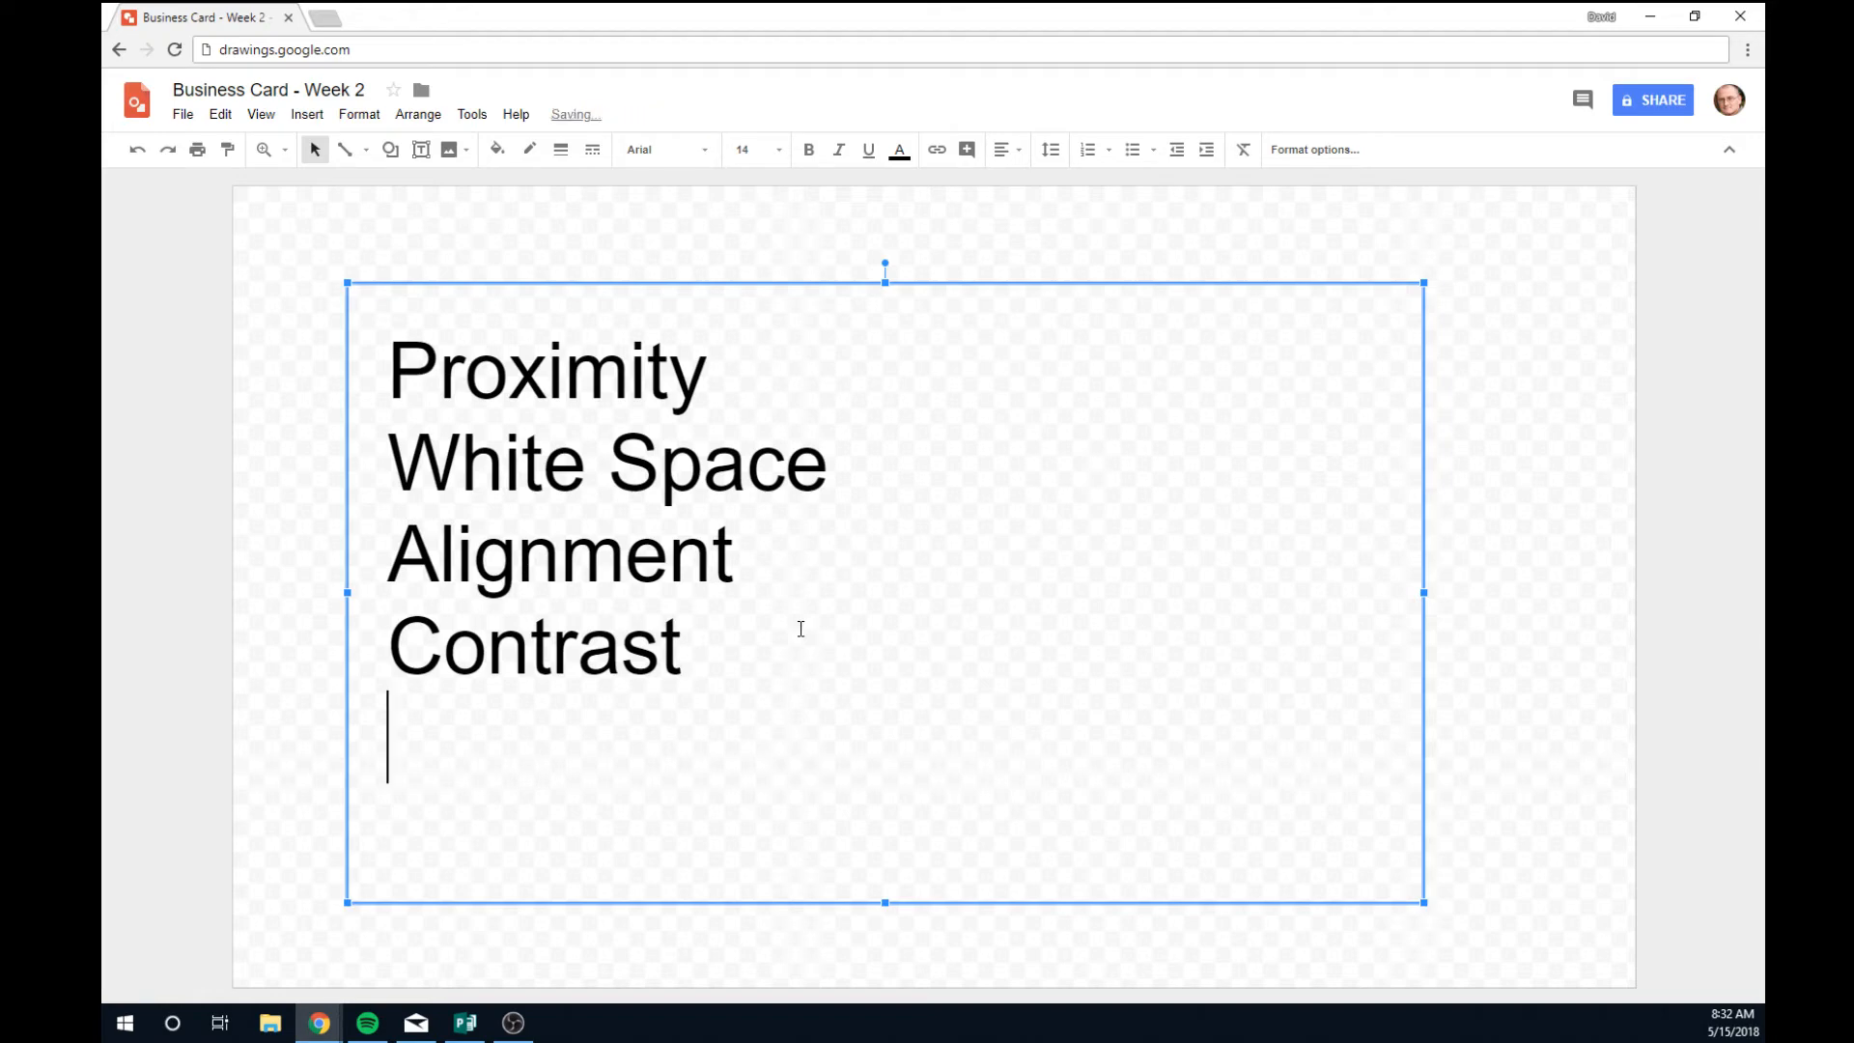
text(Hi)
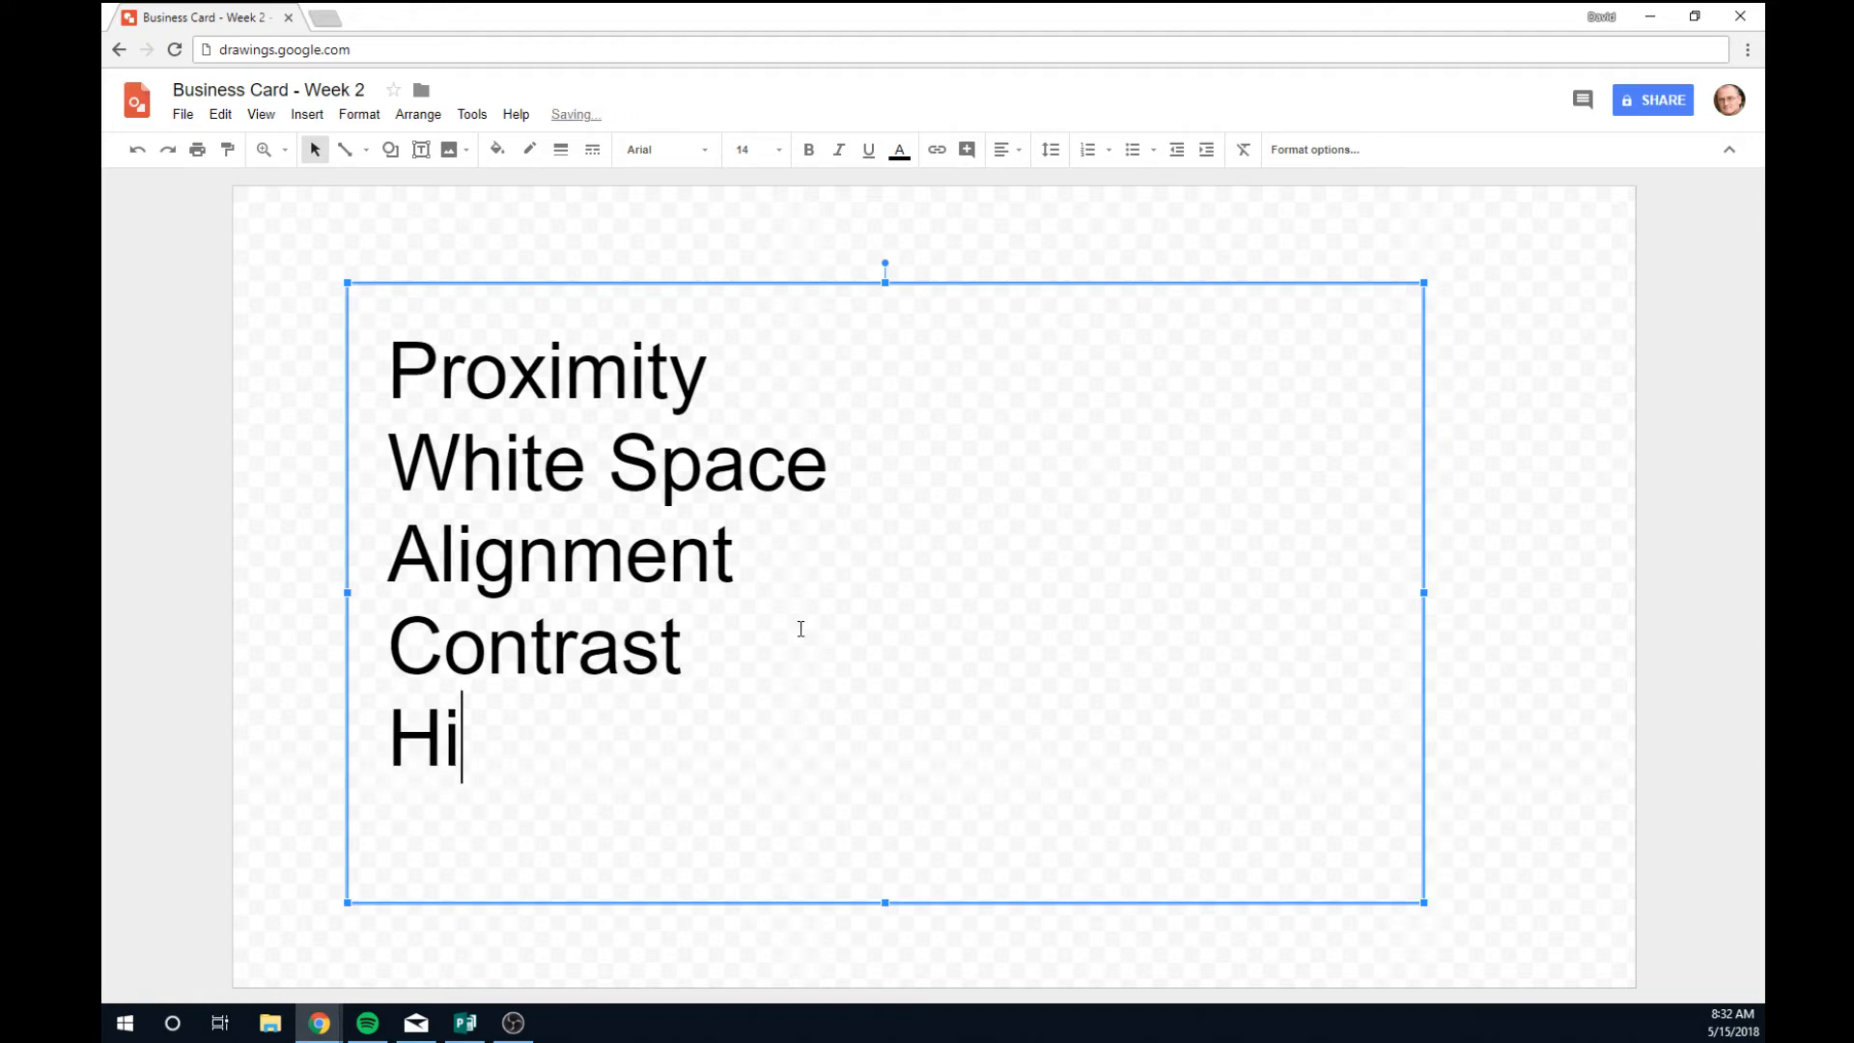
text(erarchy)
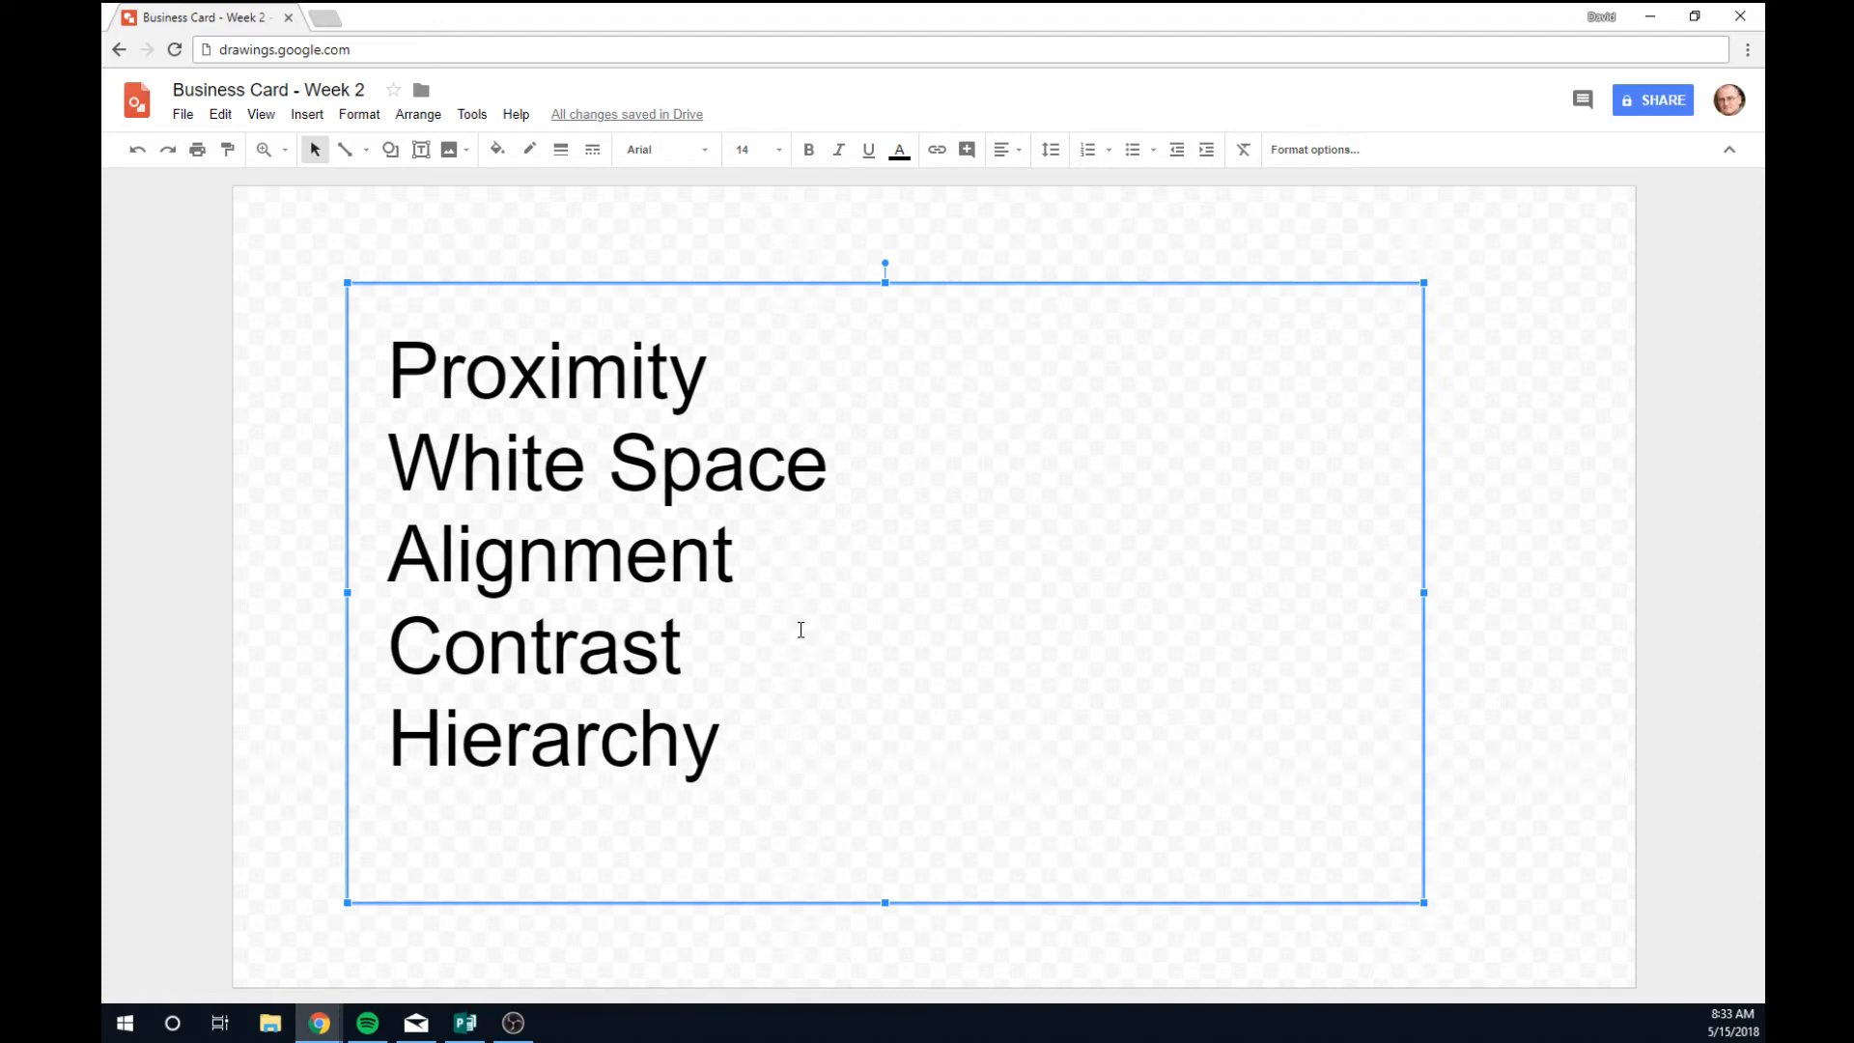
Add 'Repitition' as a sixth line below 'Hierarchy' and highlight the list.
key(Return)
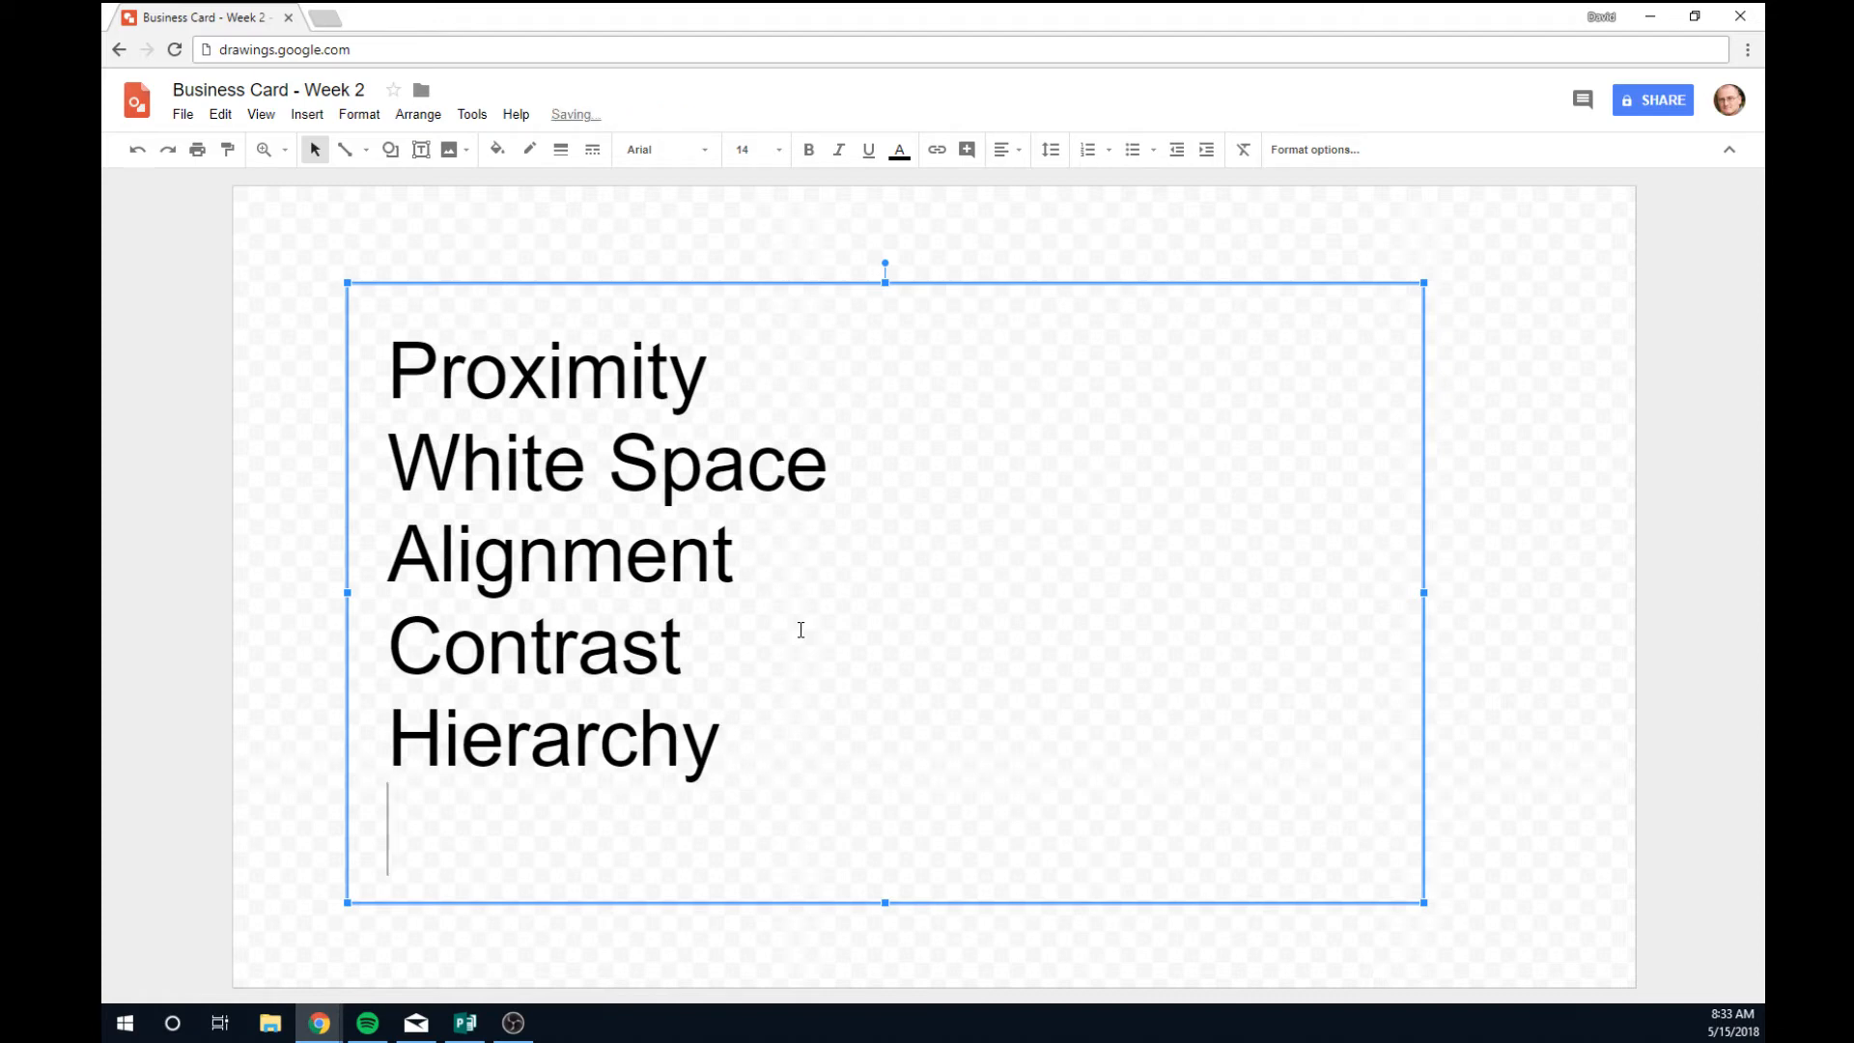
text(Repitition)
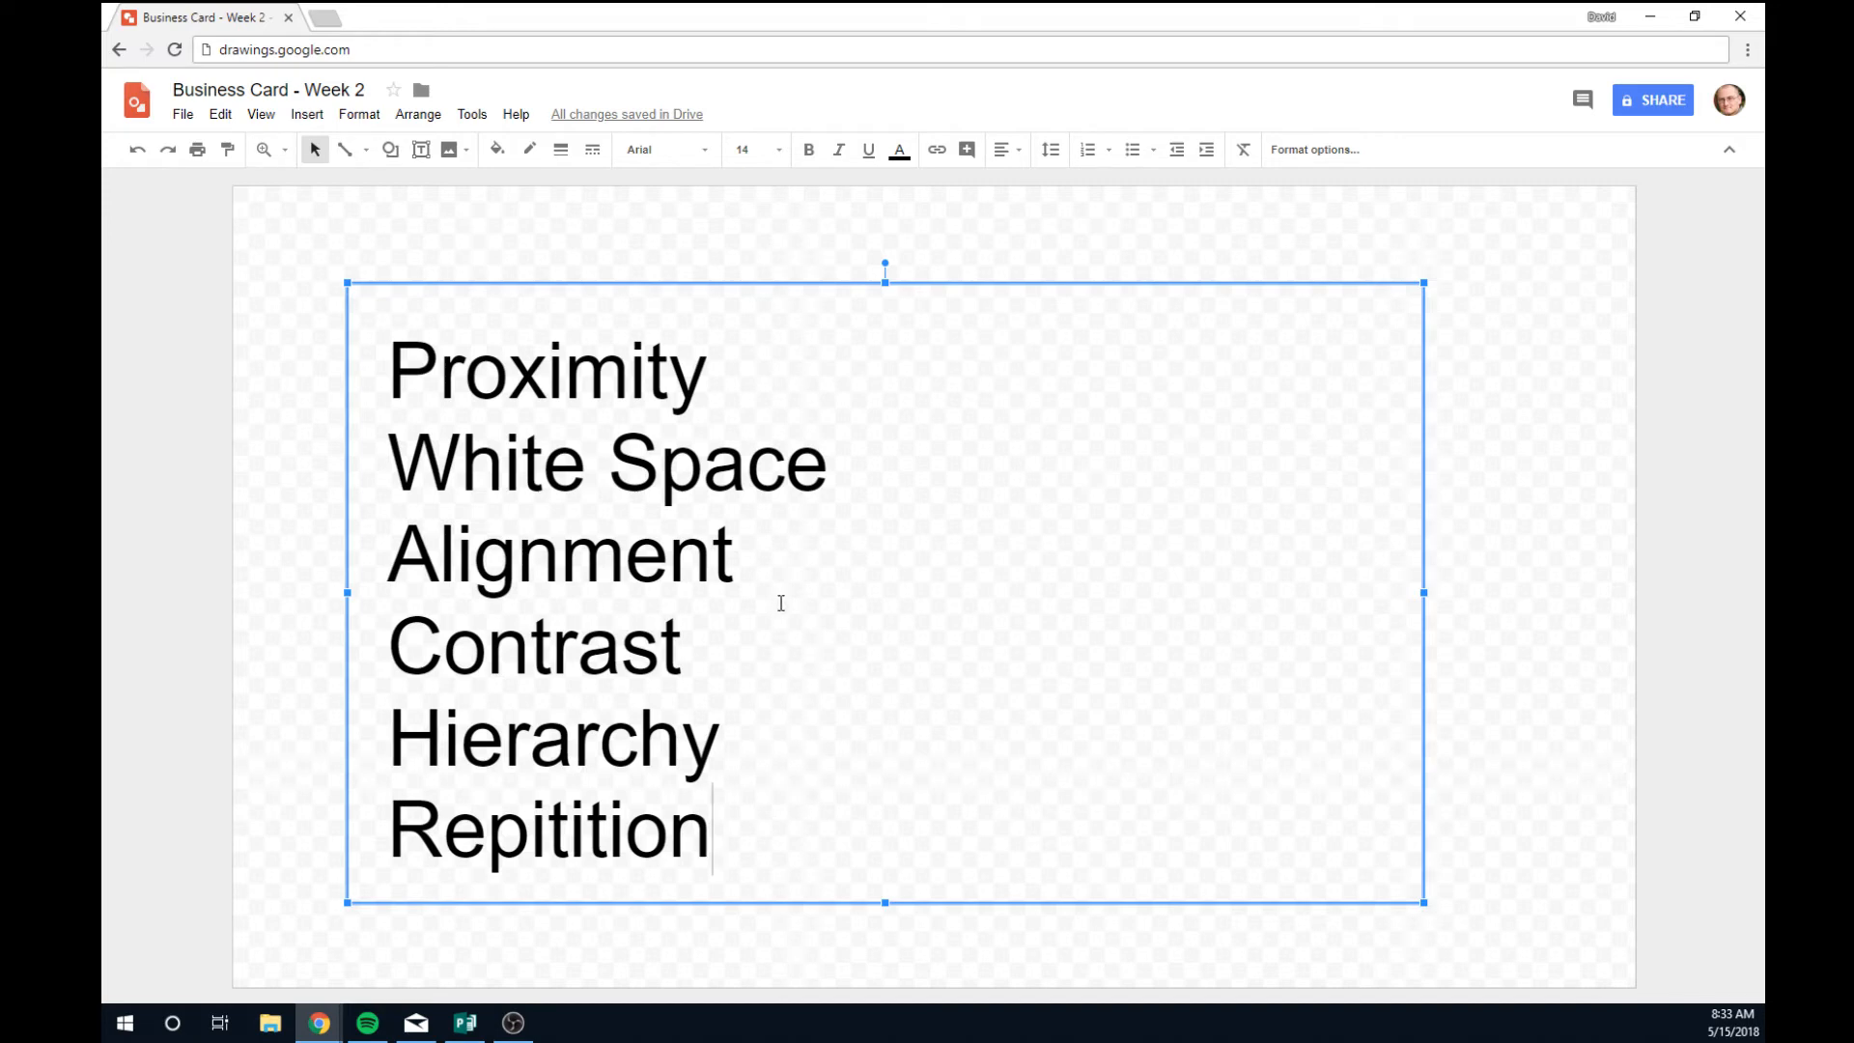
mouse_move(712, 828)
mouse_down()
mouse_move(538, 805)
mouse_move(373, 480)
mouse_move(362, 383)
mouse_up()
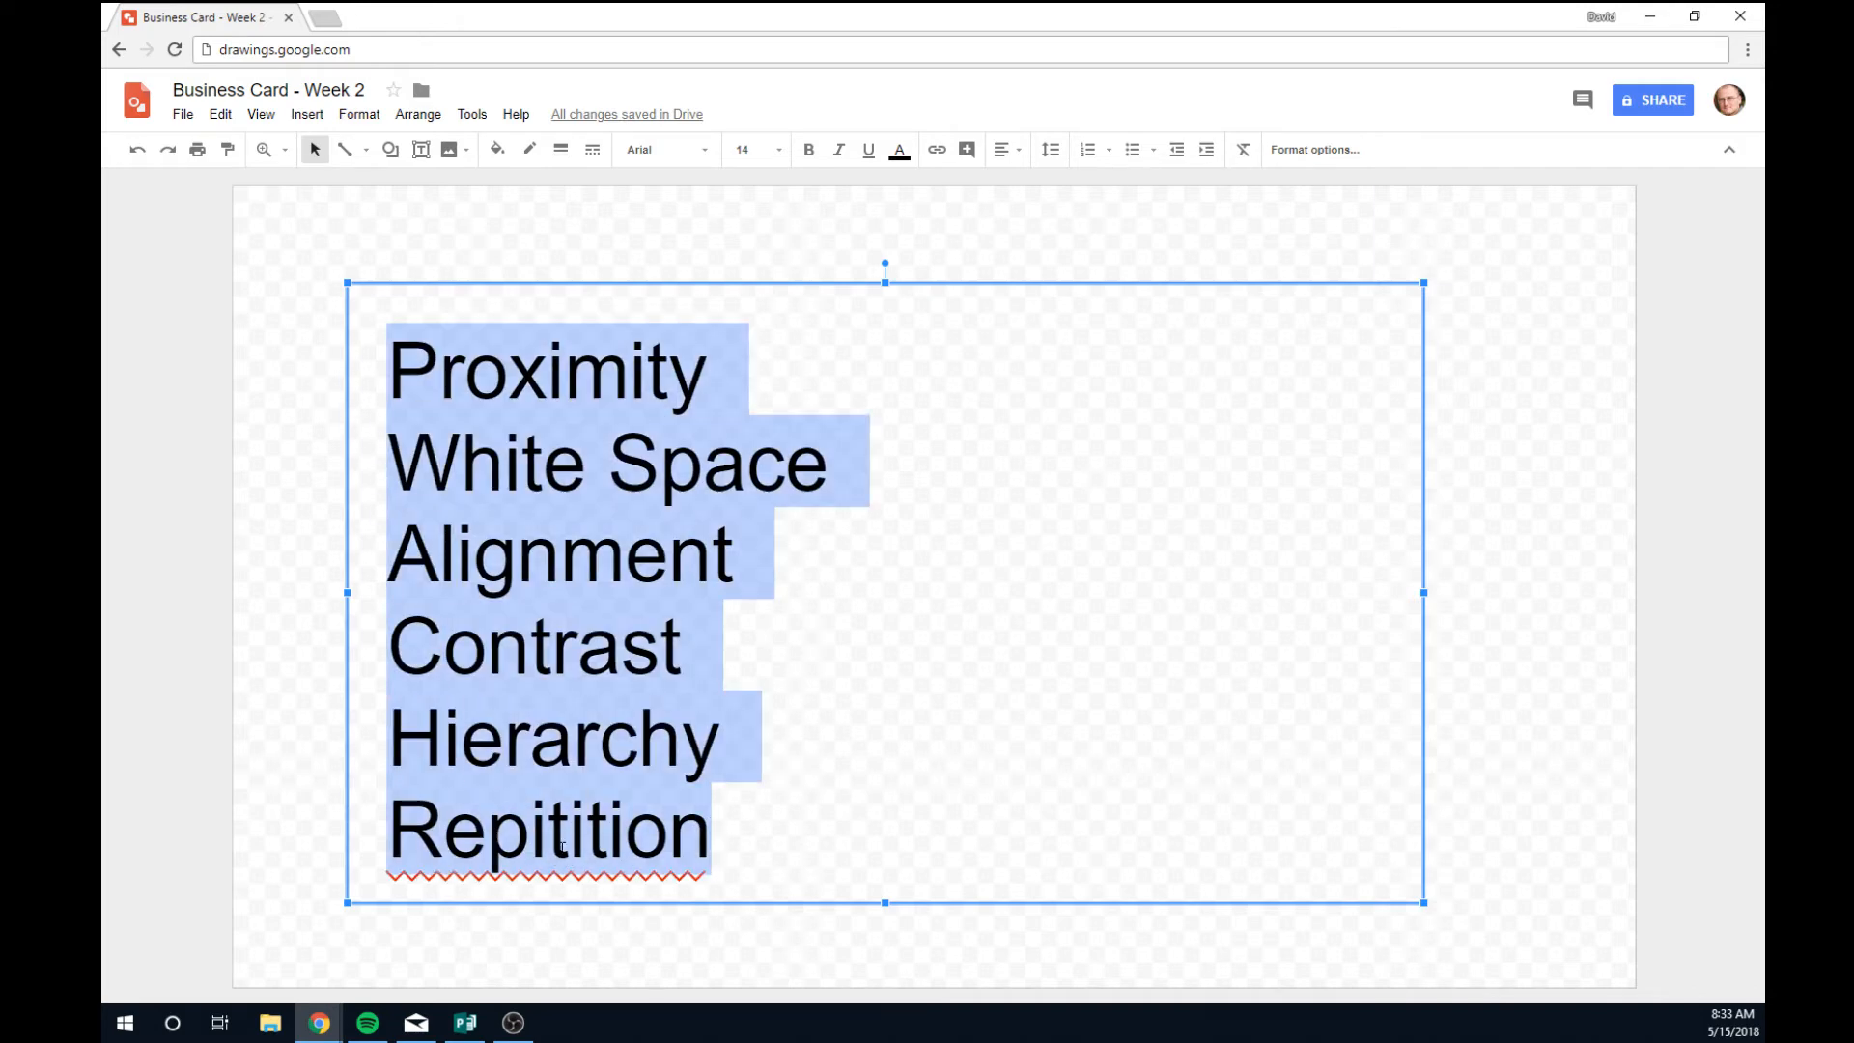
Correct 'Repitition' to 'Repetition' by replacing the first i with e.
click(571, 827)
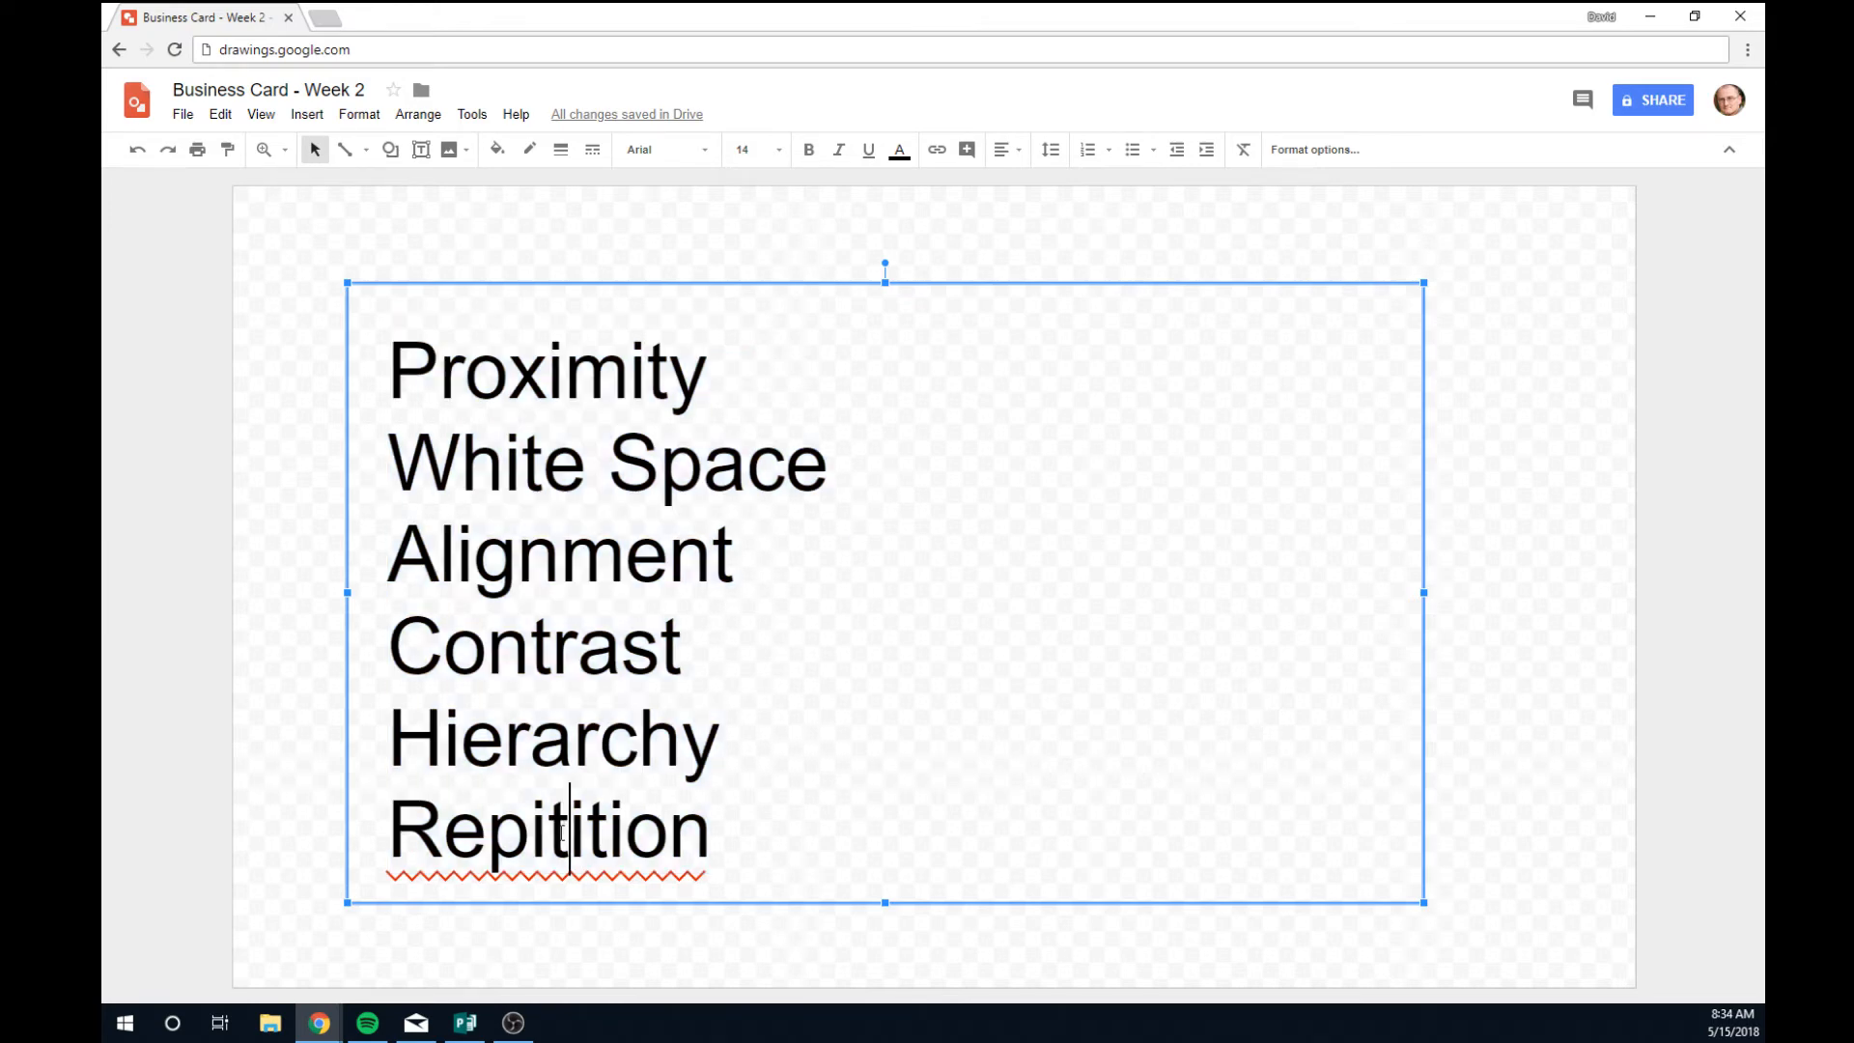
click(553, 836)
key(BackSpace)
text(e)
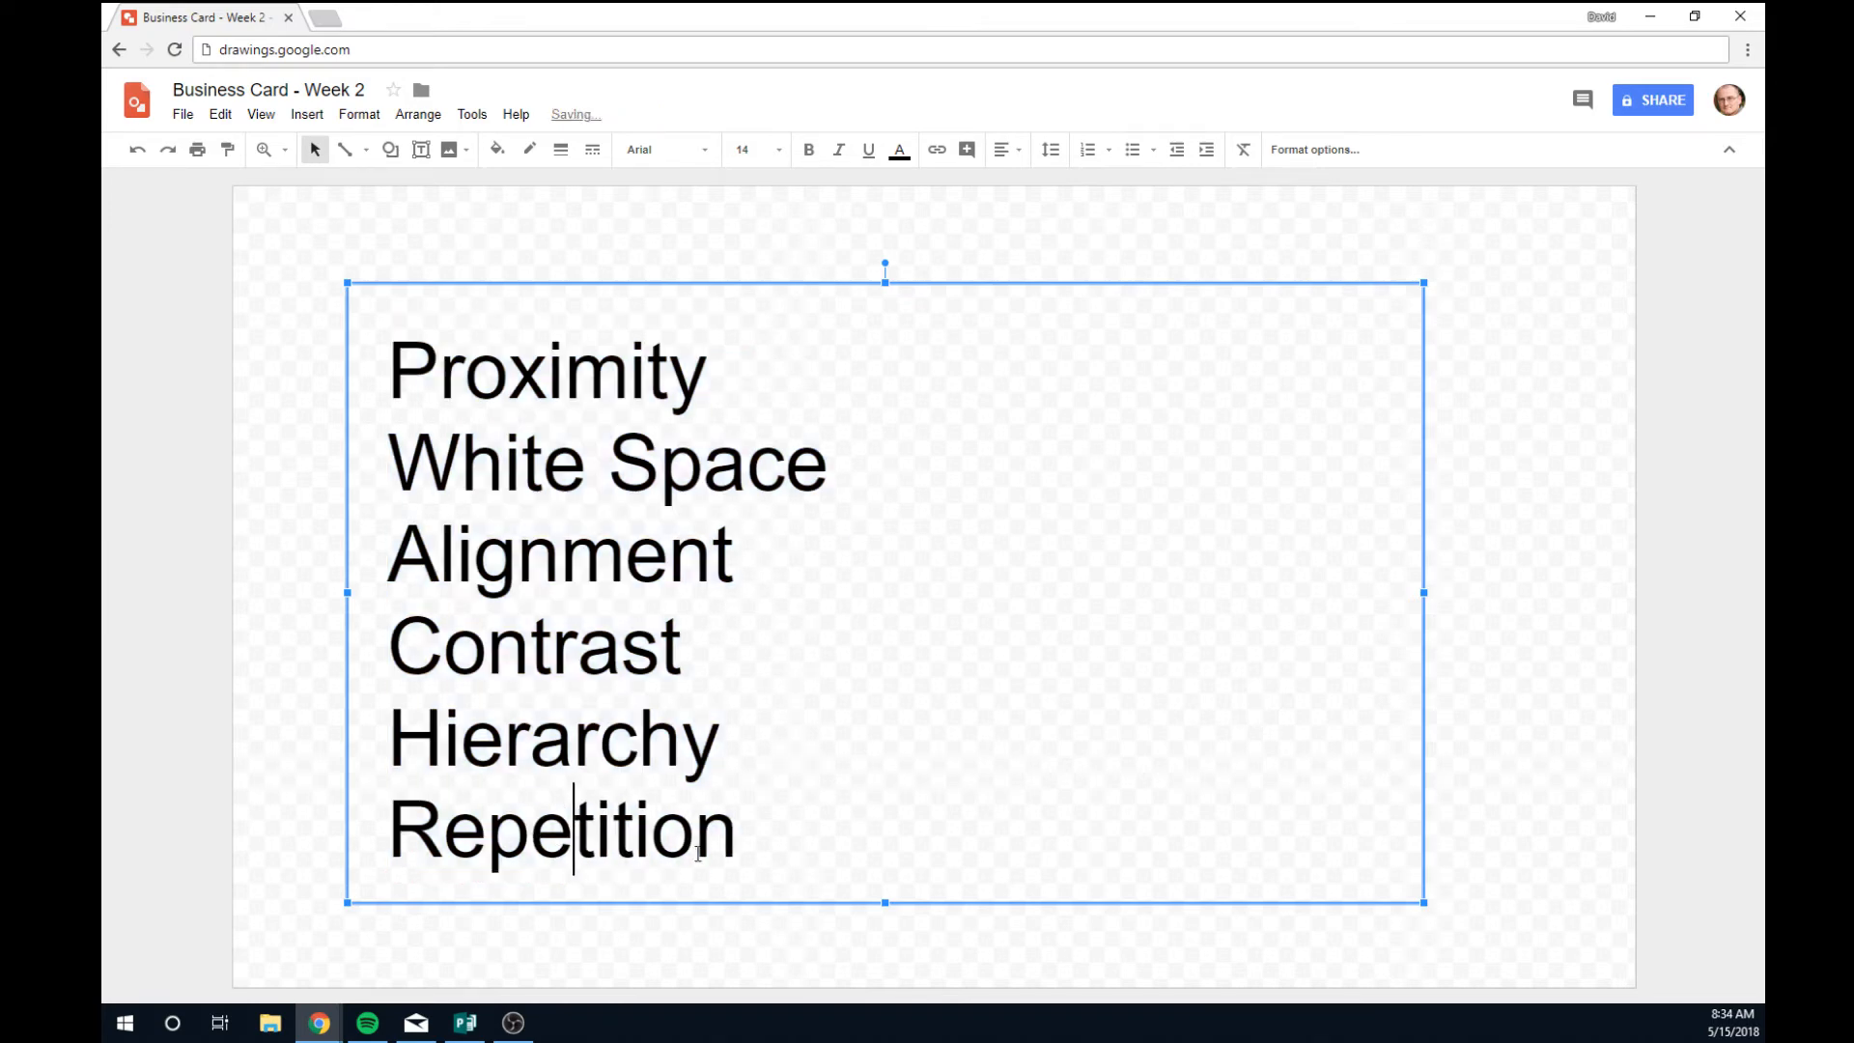
Check the start of each list line and highlight 'Hierarchy'.
drag(739, 838, 319, 397)
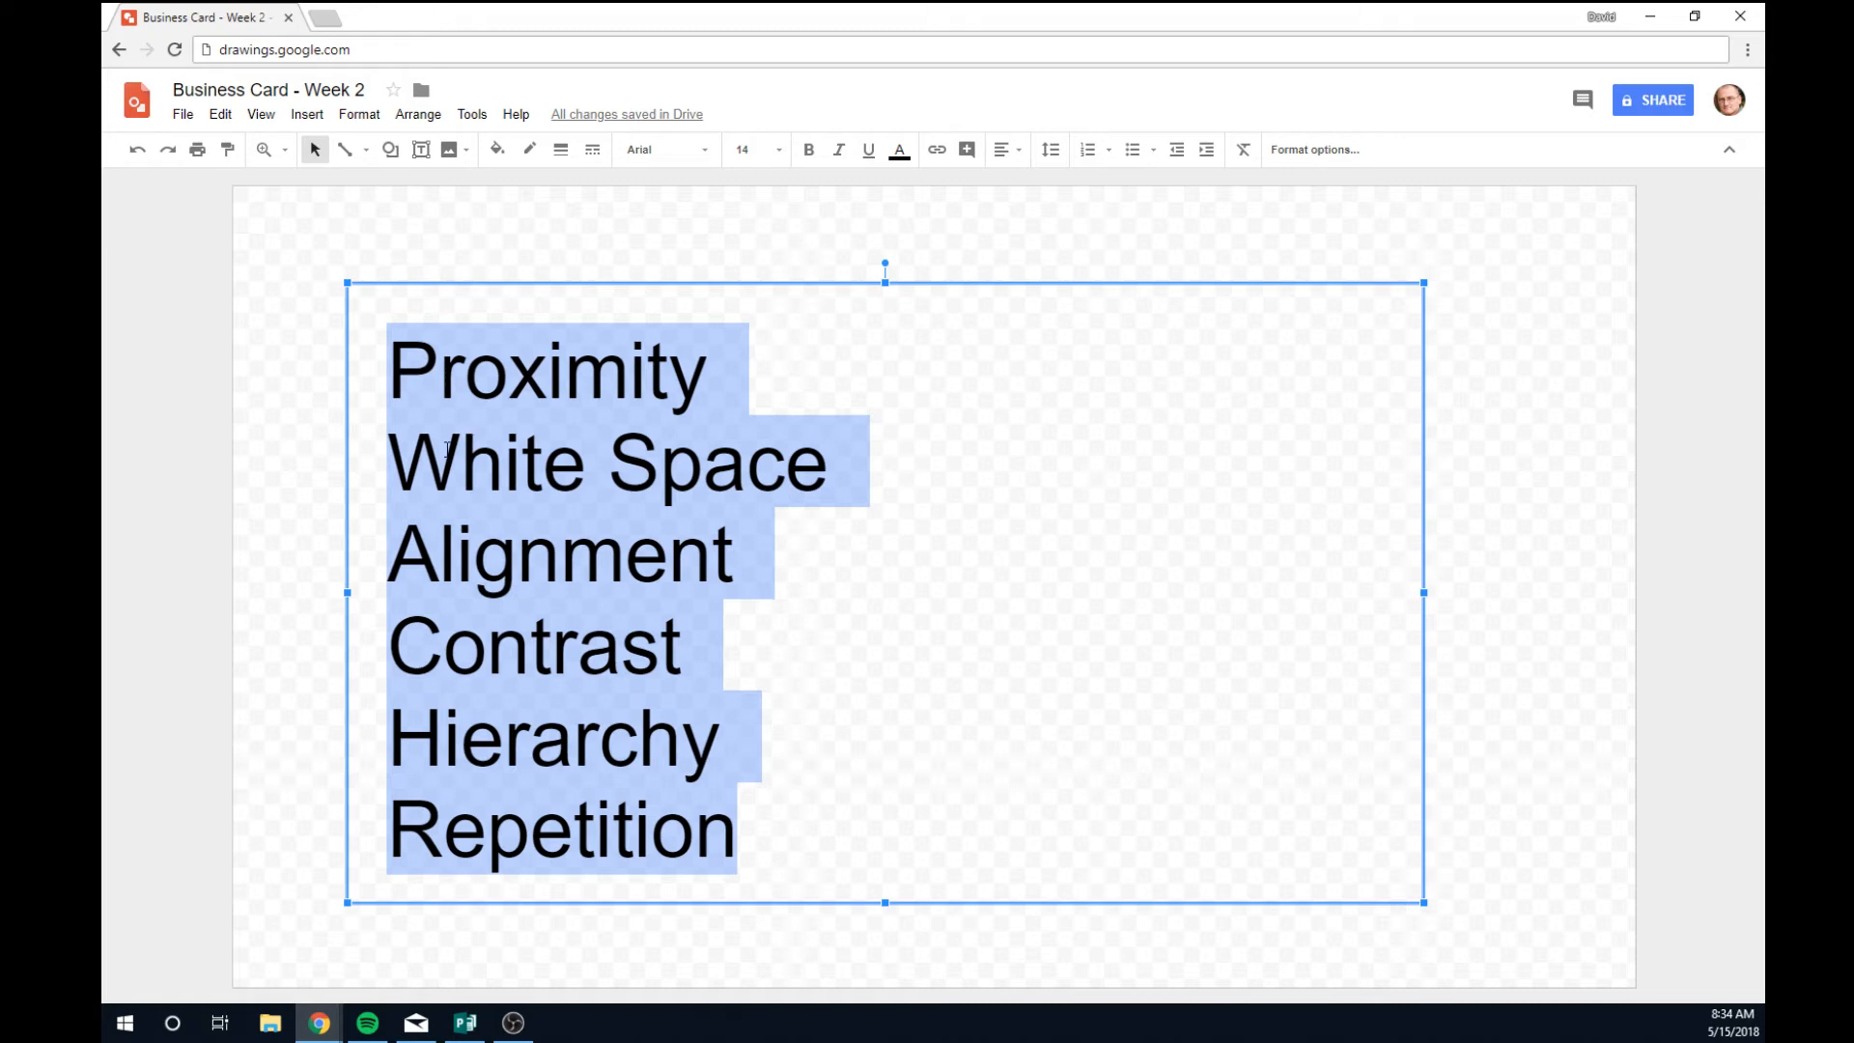
click(391, 382)
click(389, 449)
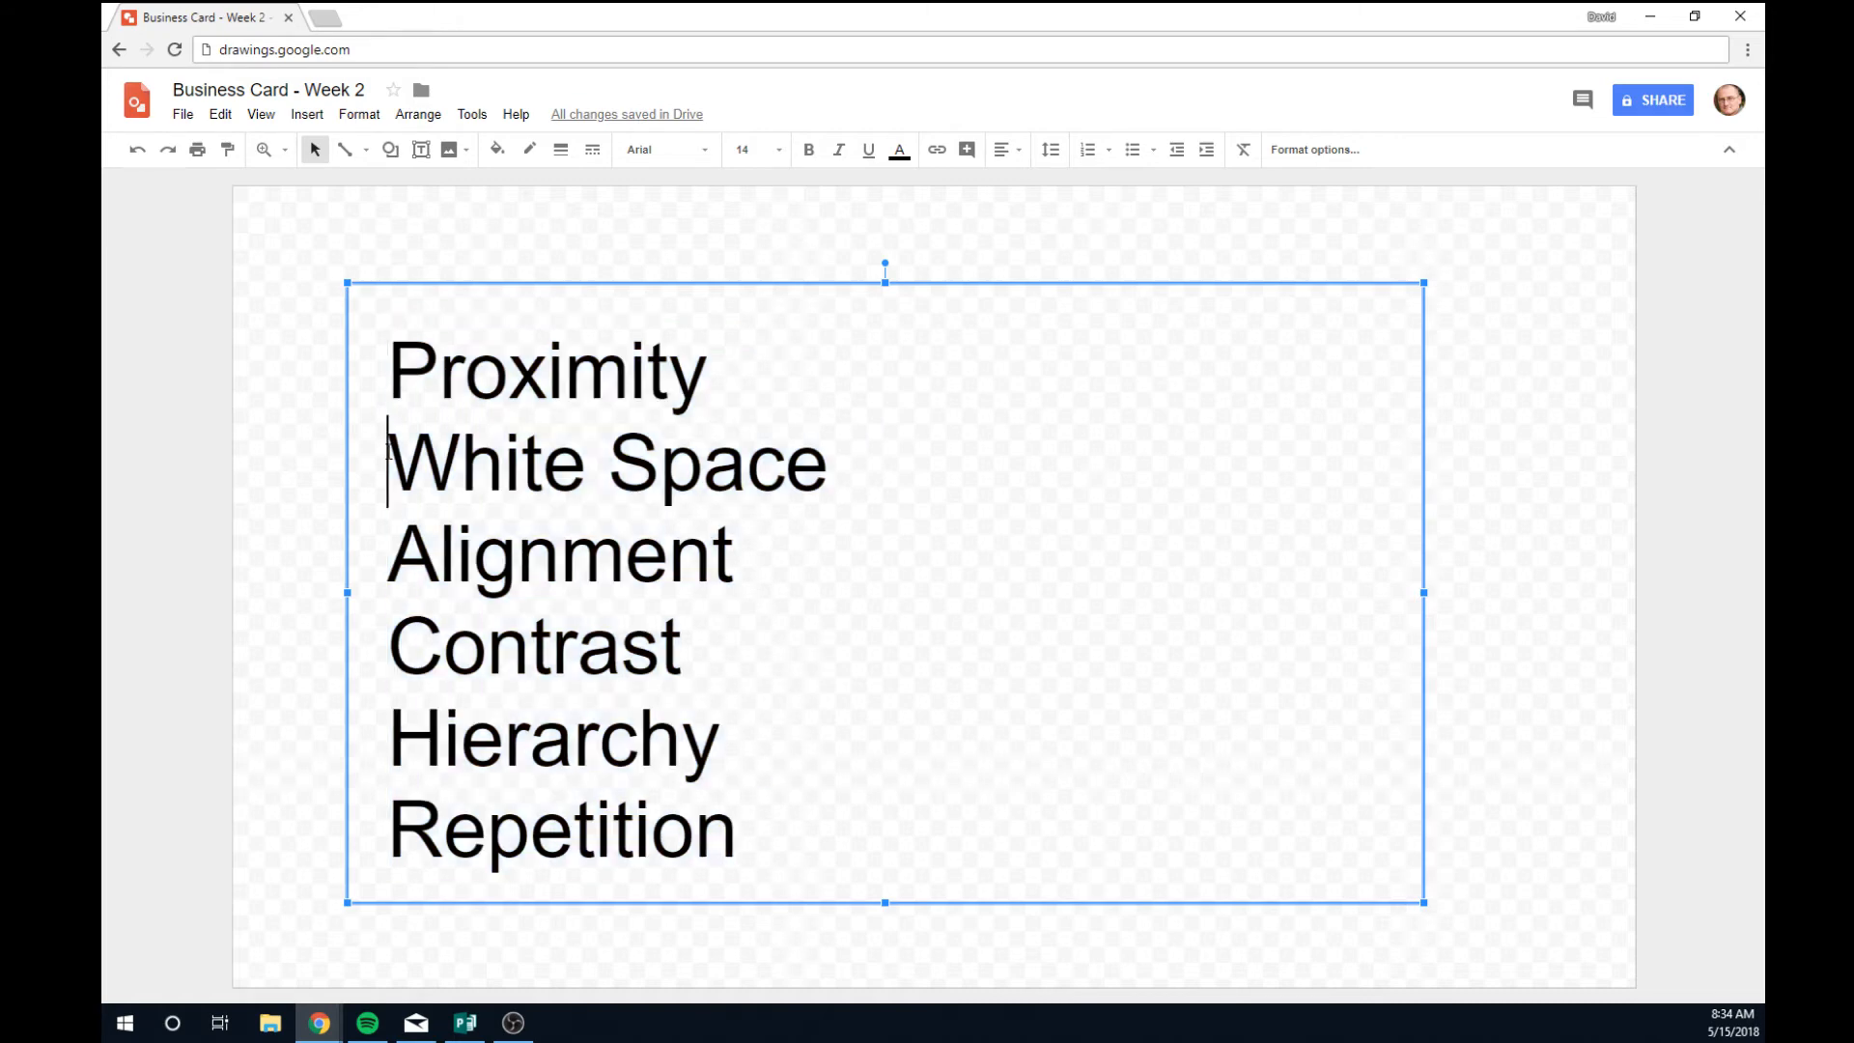
click(388, 556)
click(388, 646)
click(388, 738)
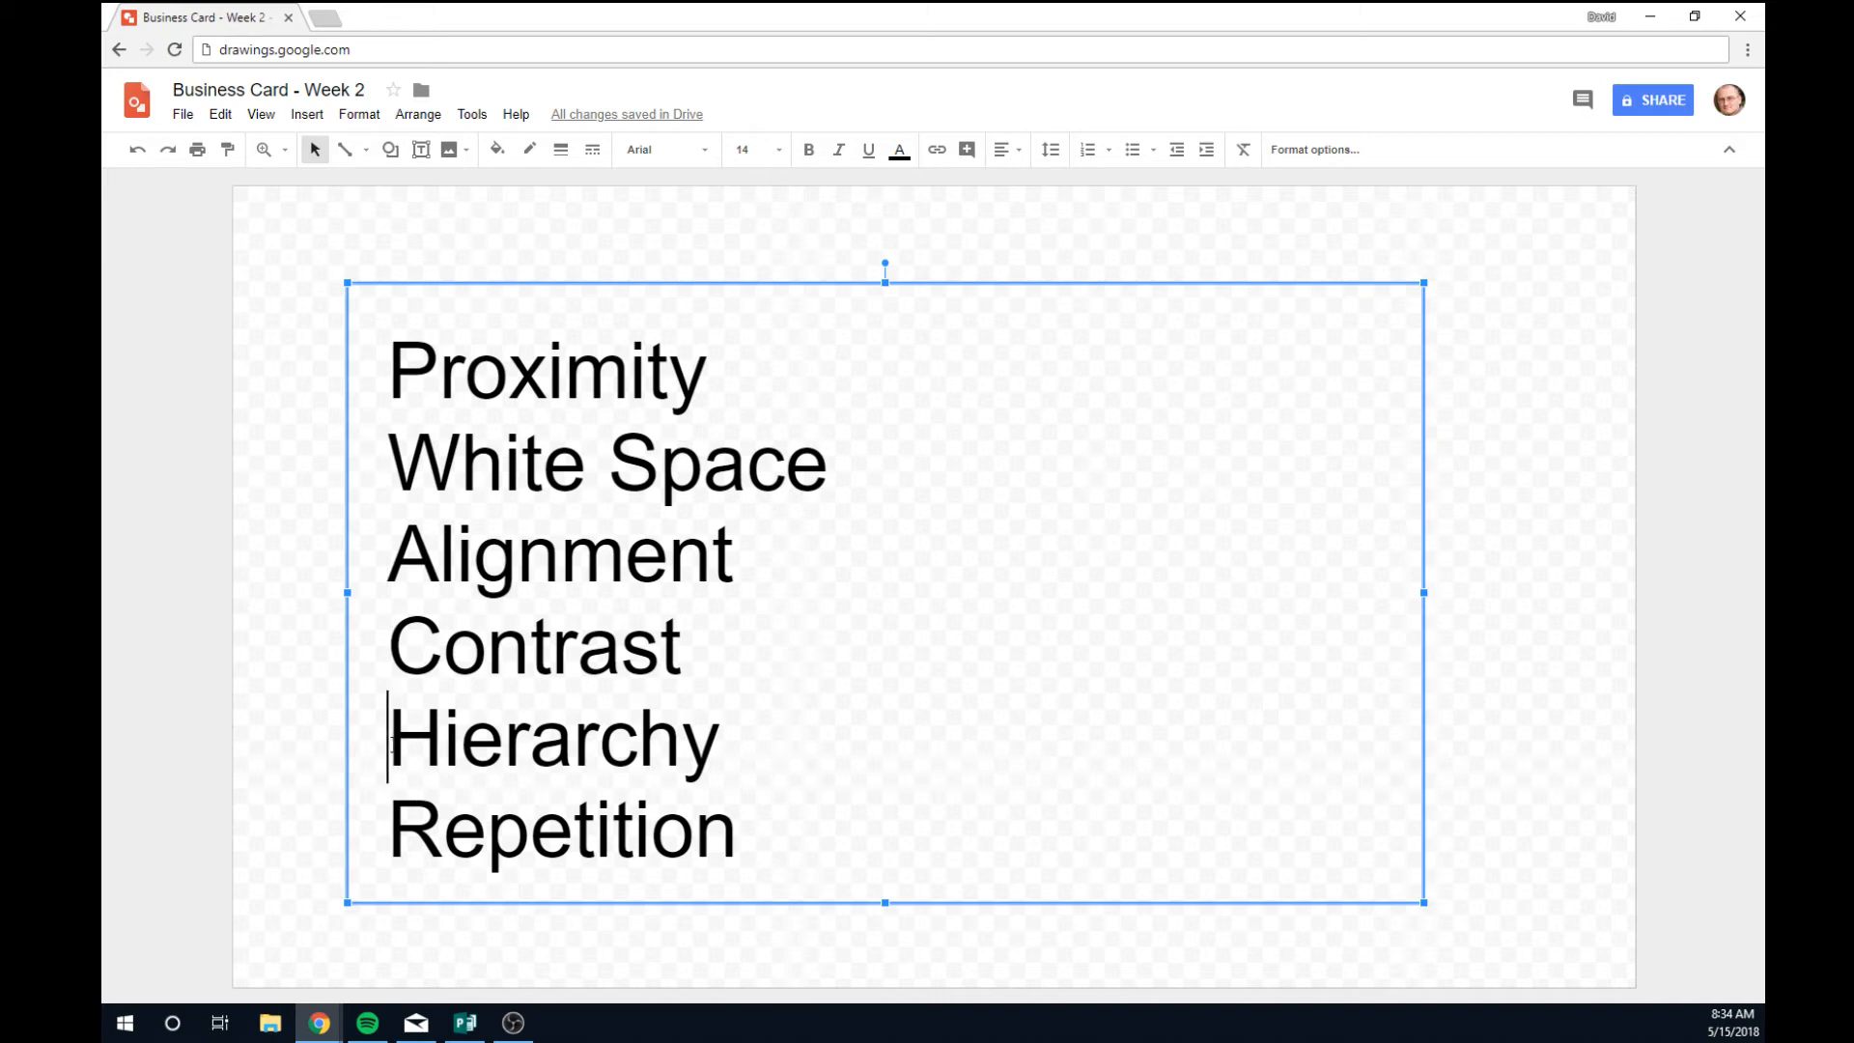
click(387, 833)
drag(388, 737, 828, 738)
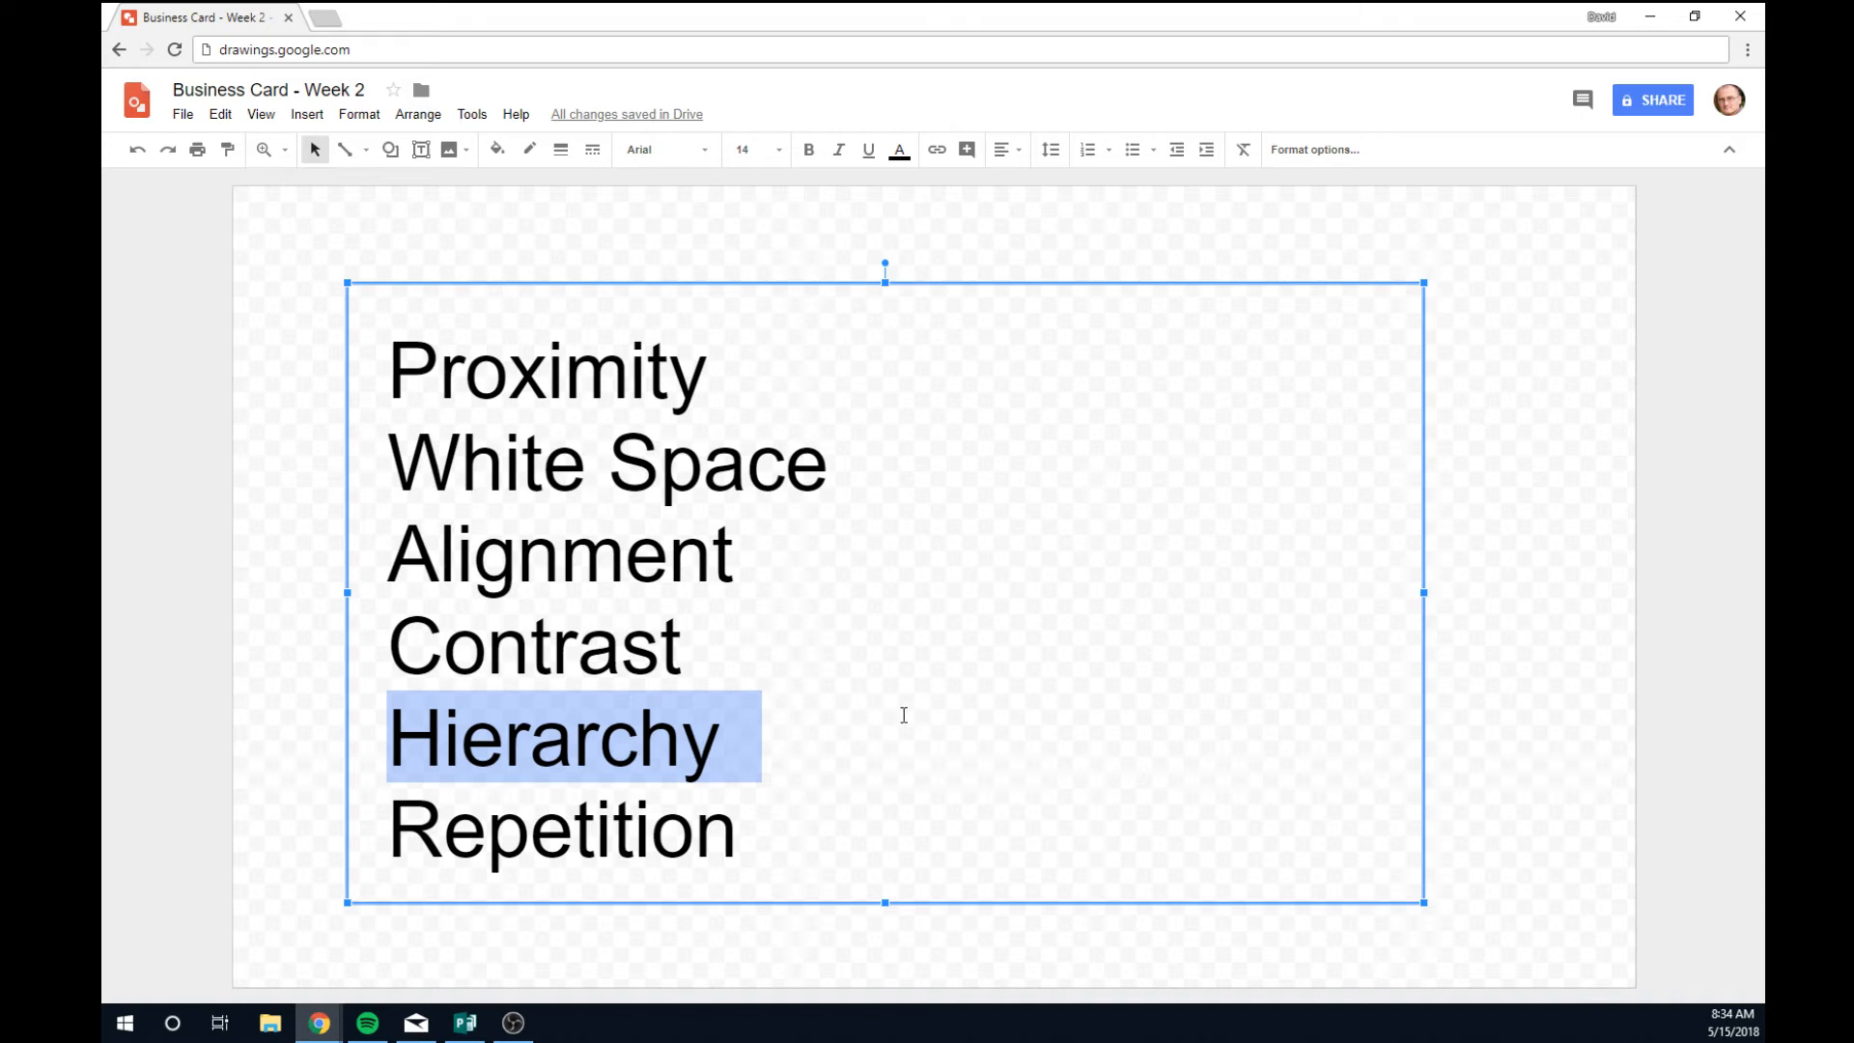
Highlight Contrast, Alignment, White Space and Proximity in turn, then select the whole text box.
click(704, 644)
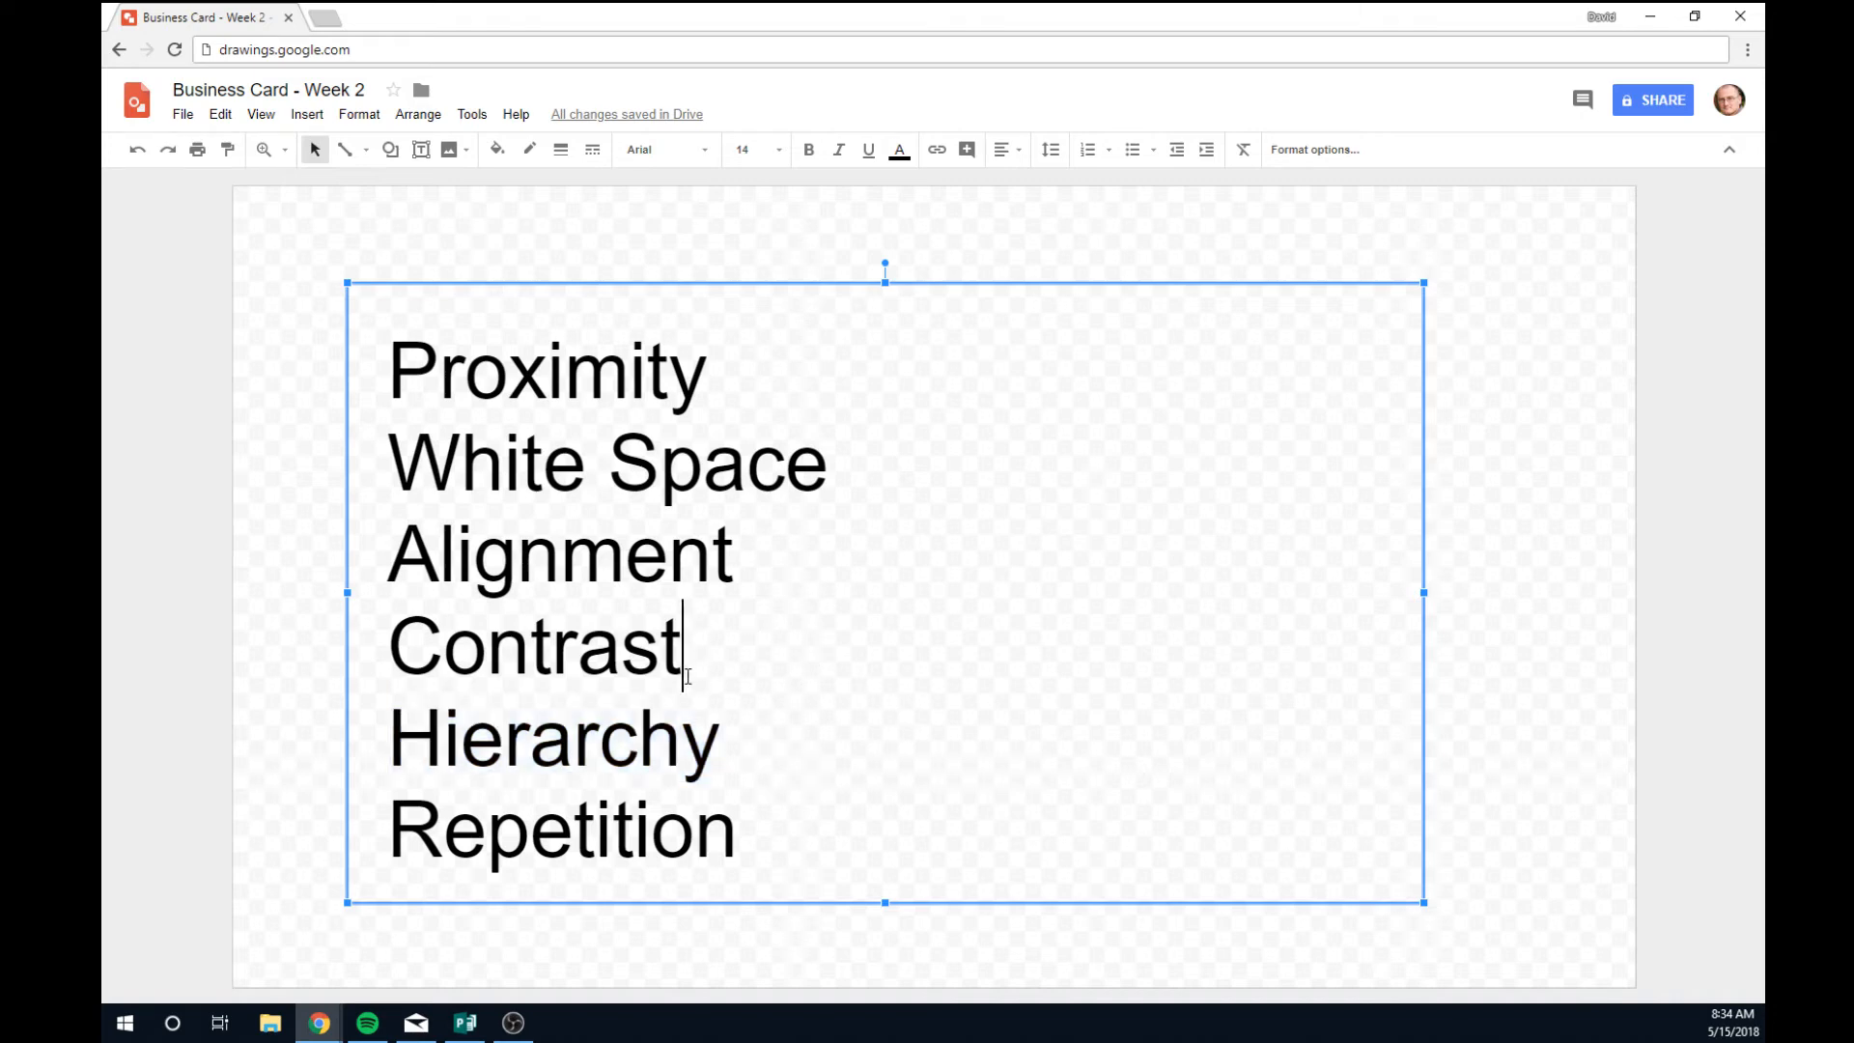
drag(686, 667, 384, 660)
drag(733, 552, 388, 555)
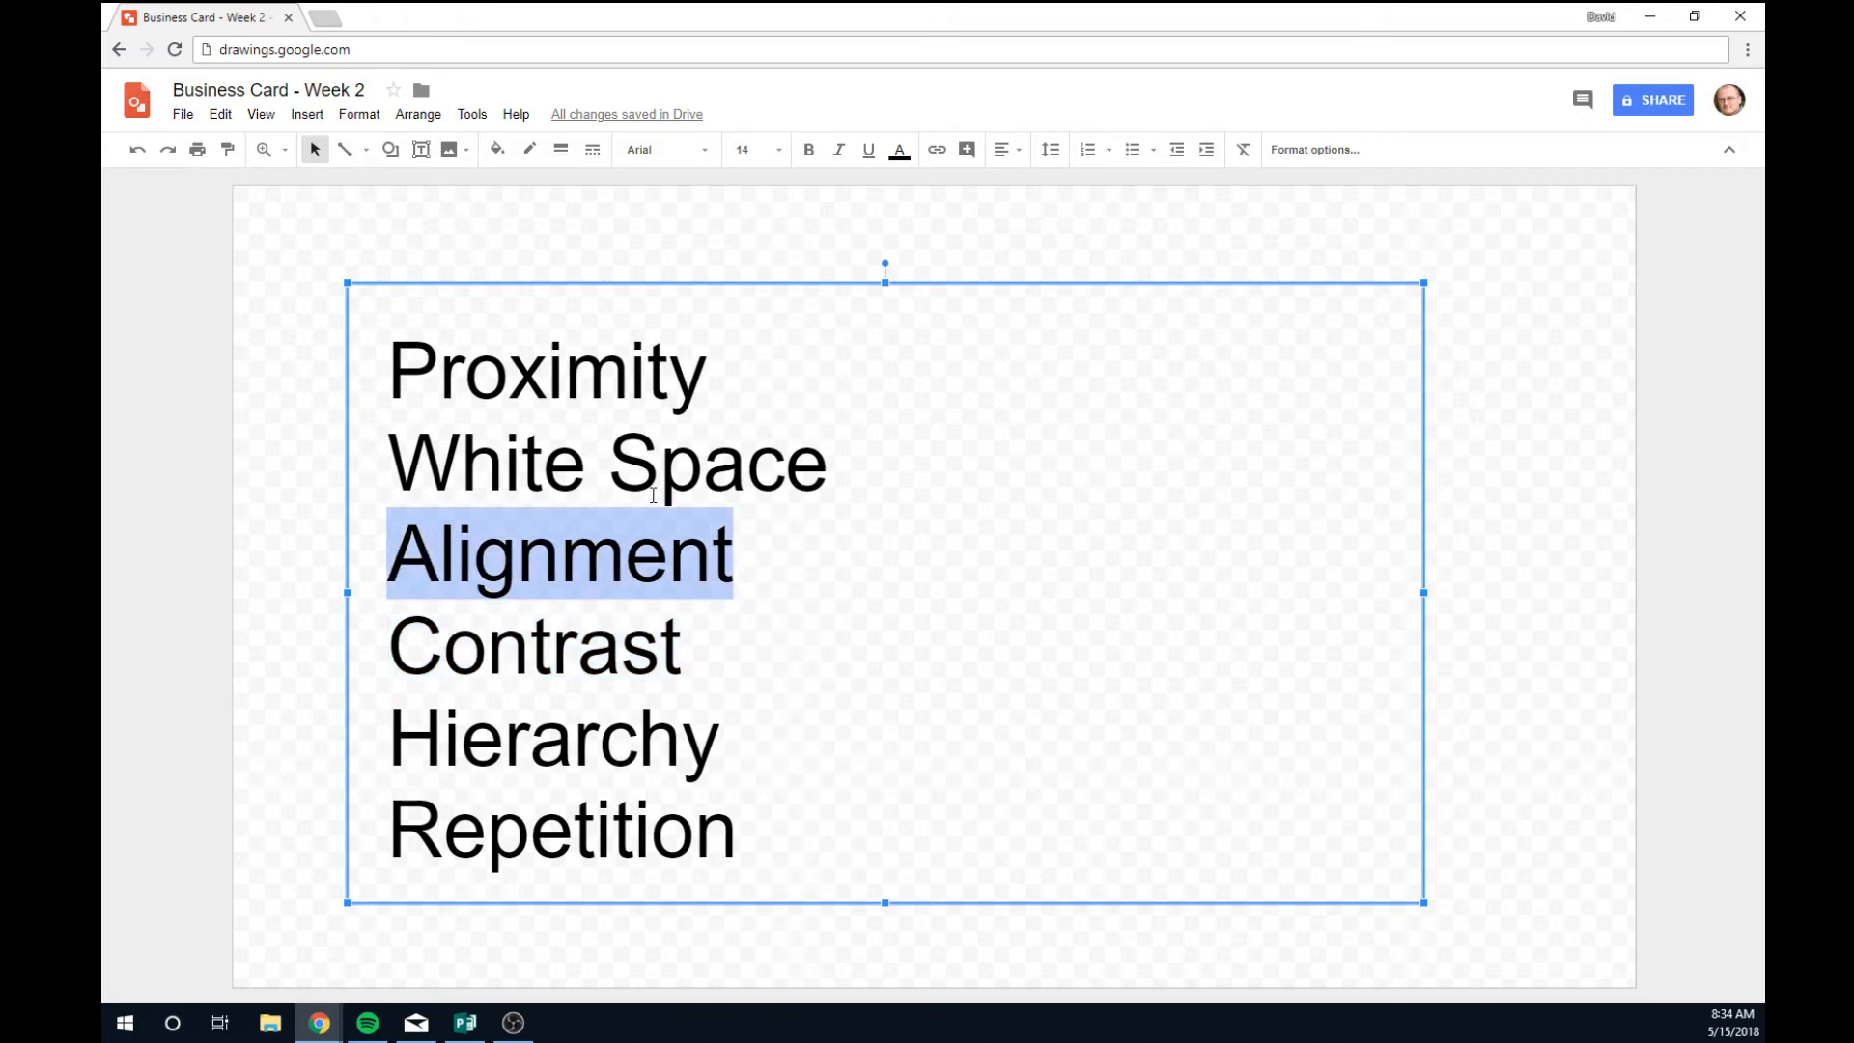
drag(837, 465, 386, 461)
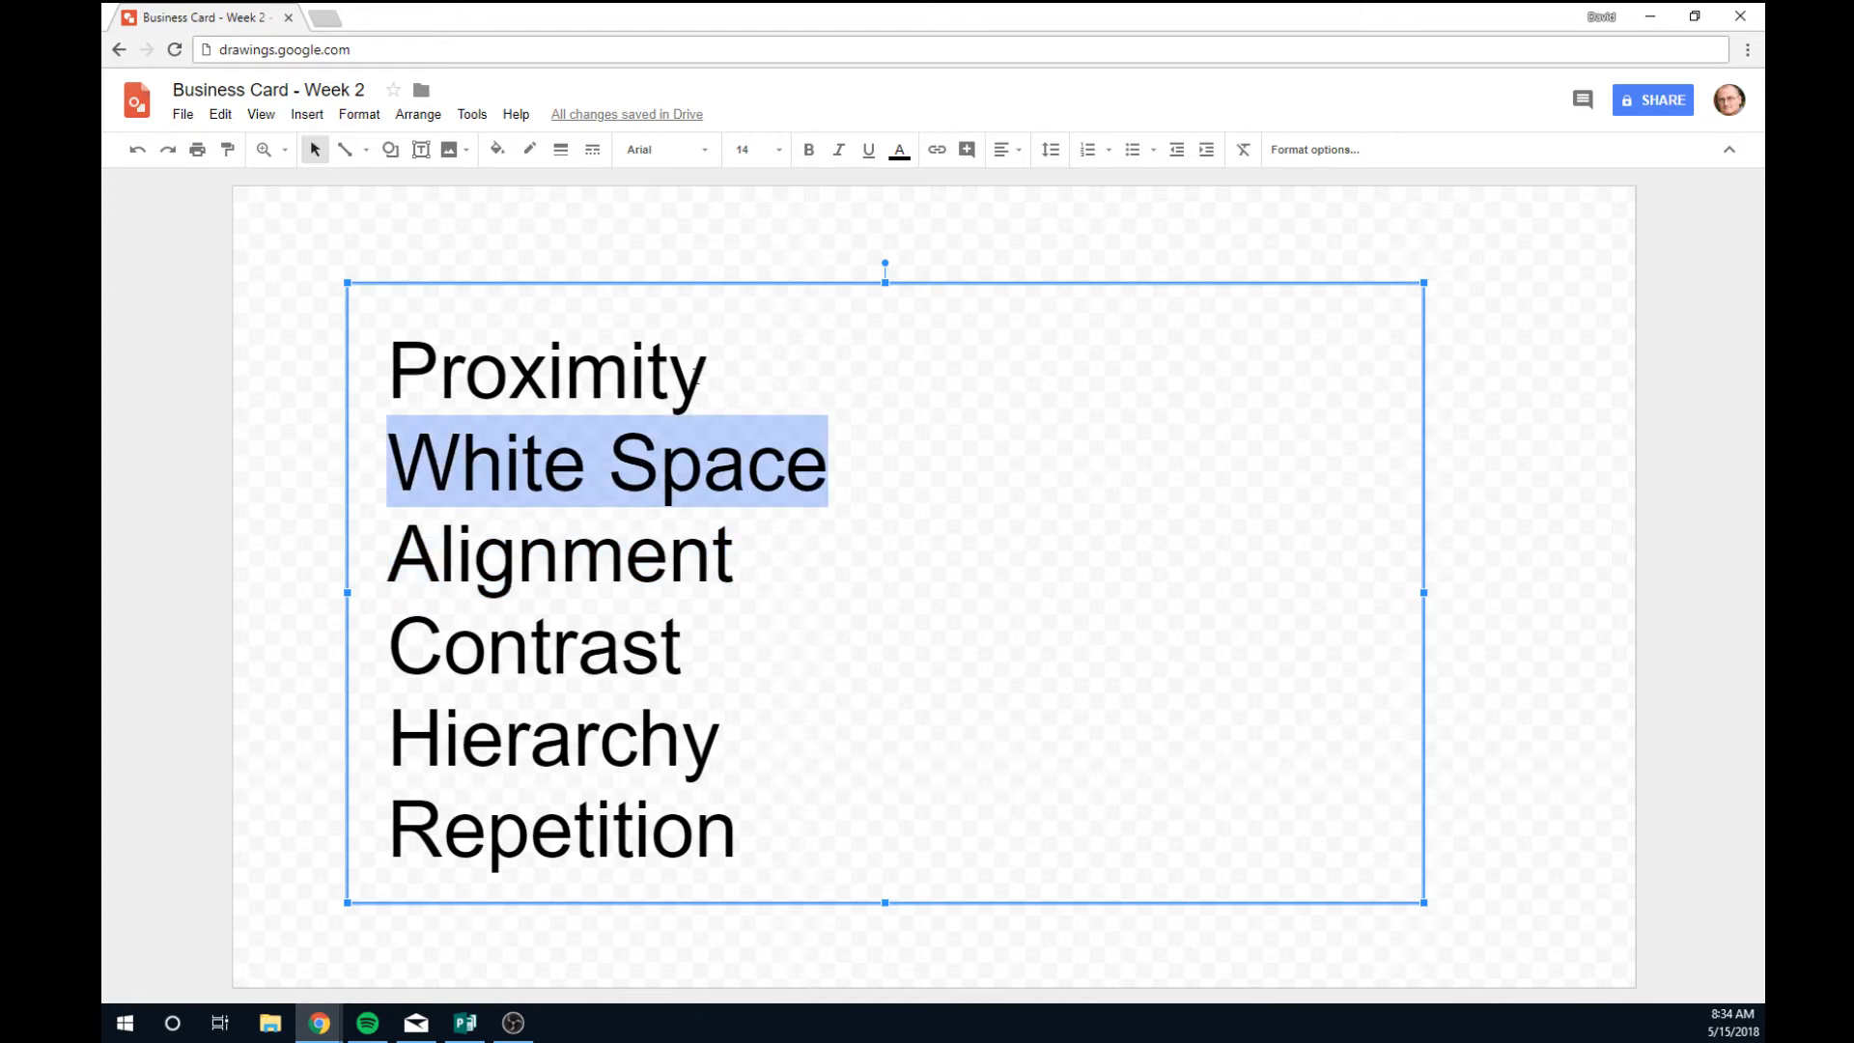
drag(697, 377, 386, 372)
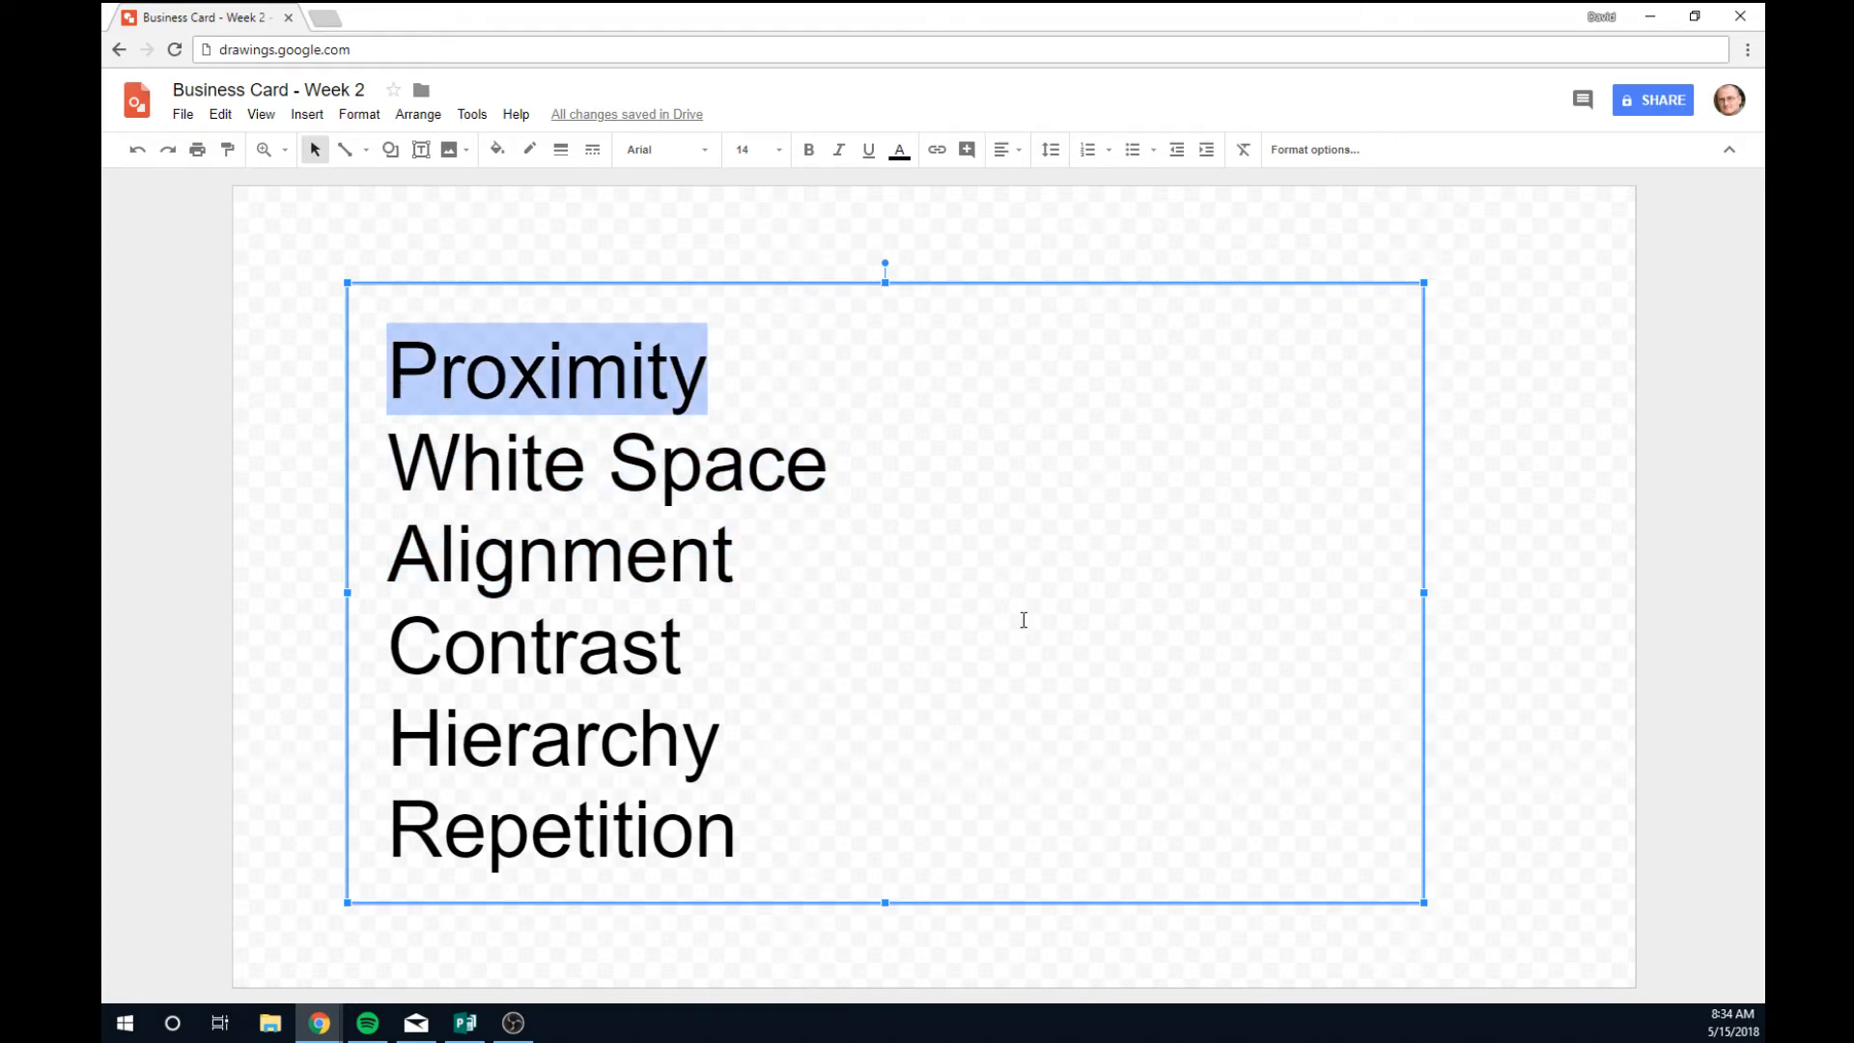
click(1536, 422)
click(768, 322)
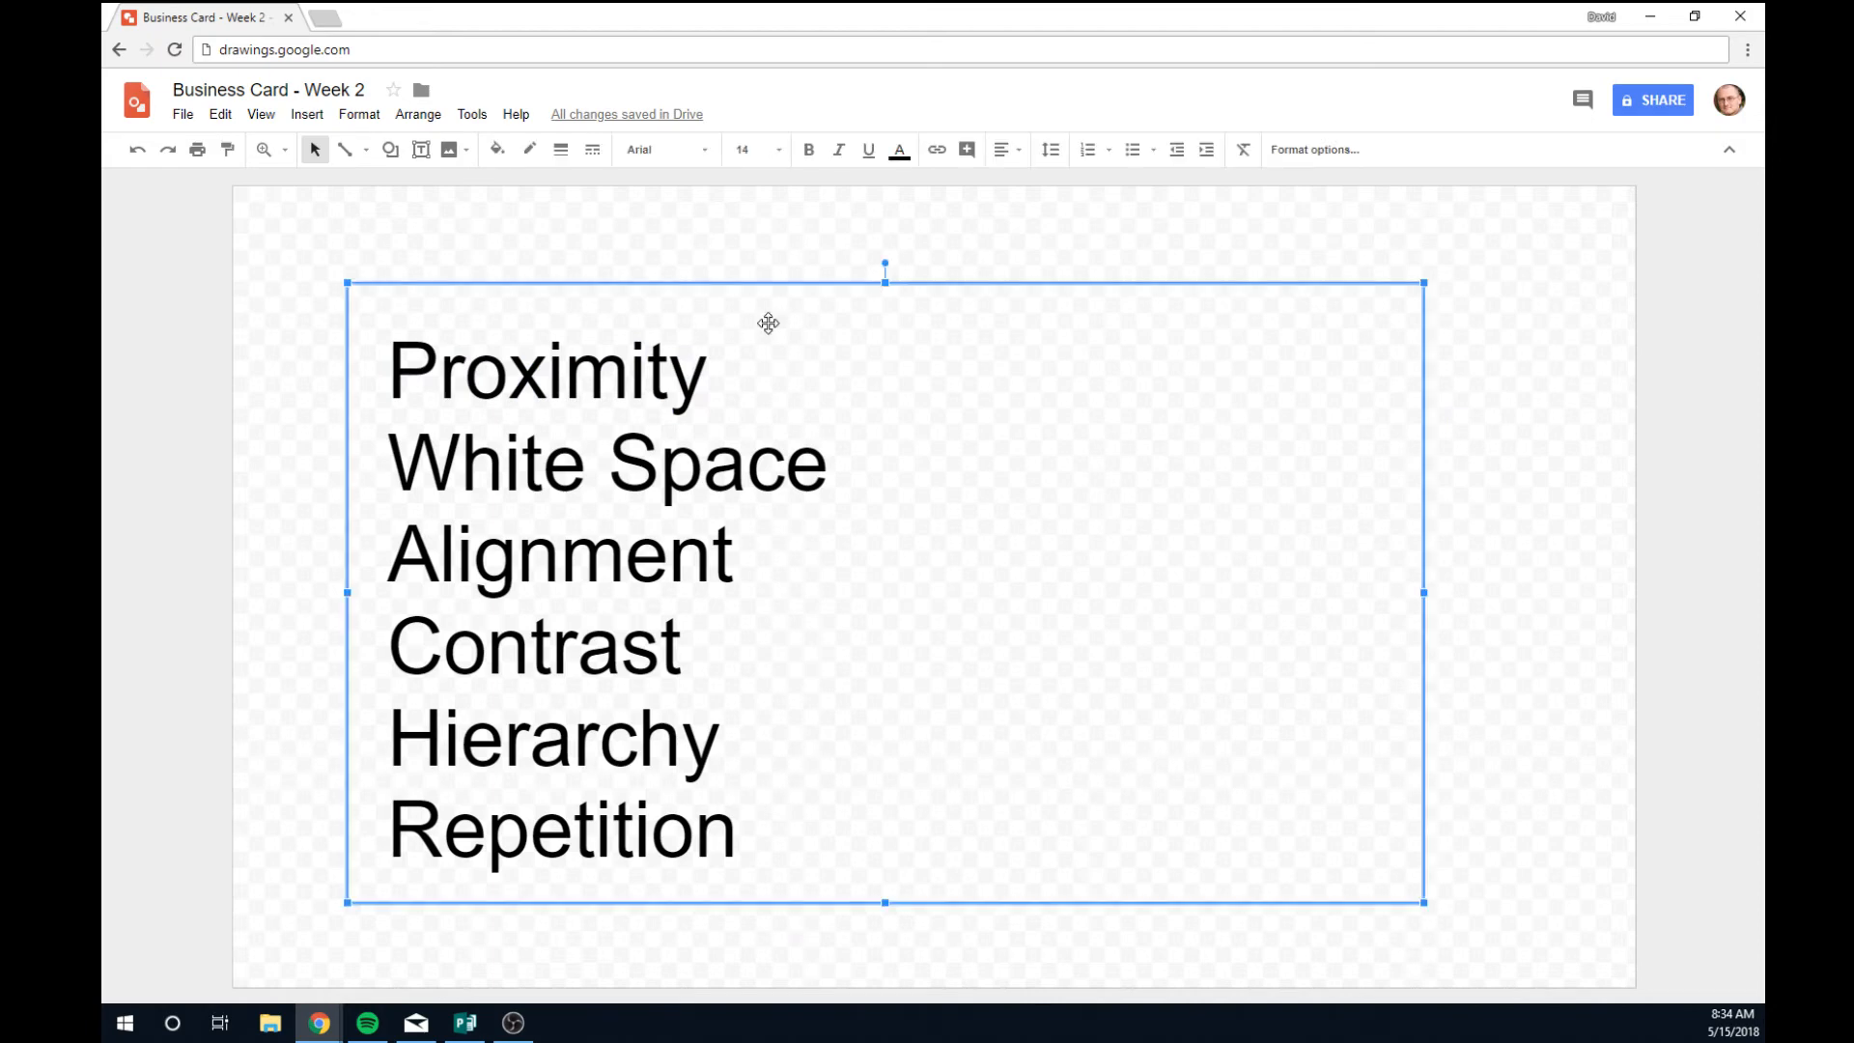
Delete the six-word text box, then draw a test rectangle, move it, and delete it too.
key(Delete)
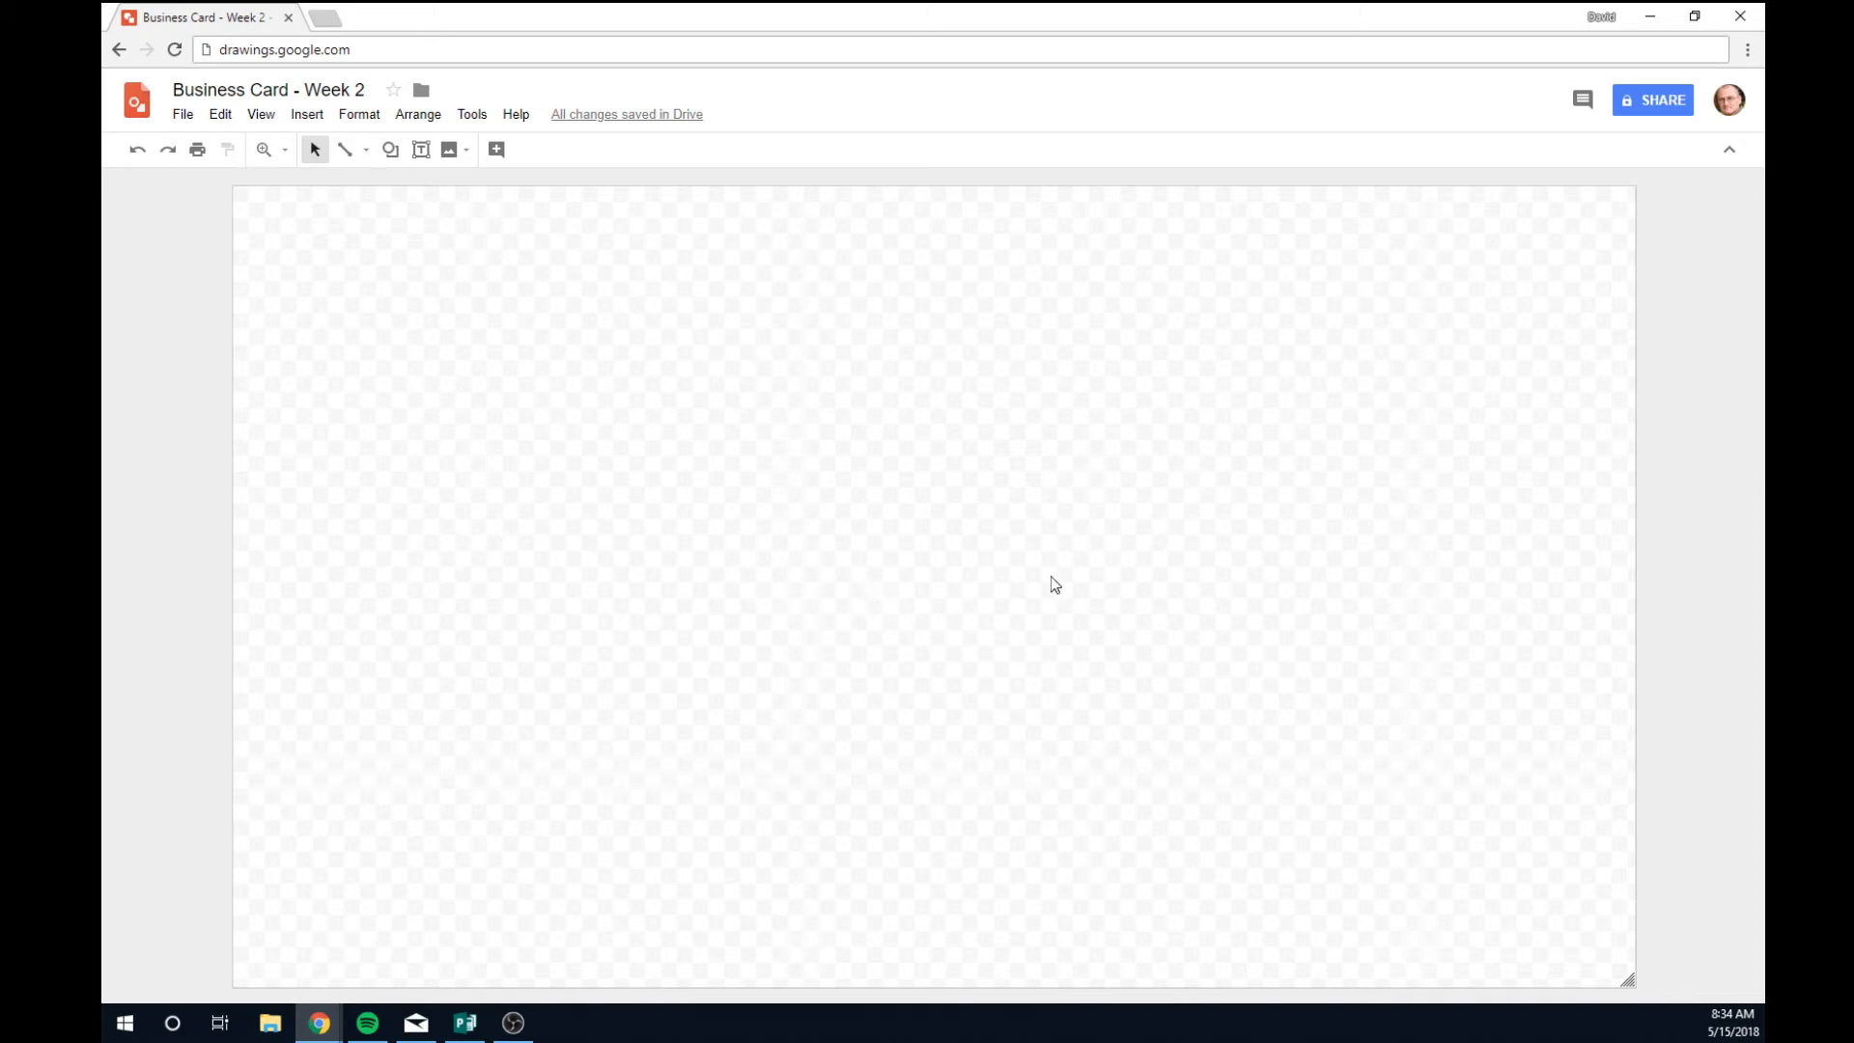
click(391, 149)
mouse_move(454, 184)
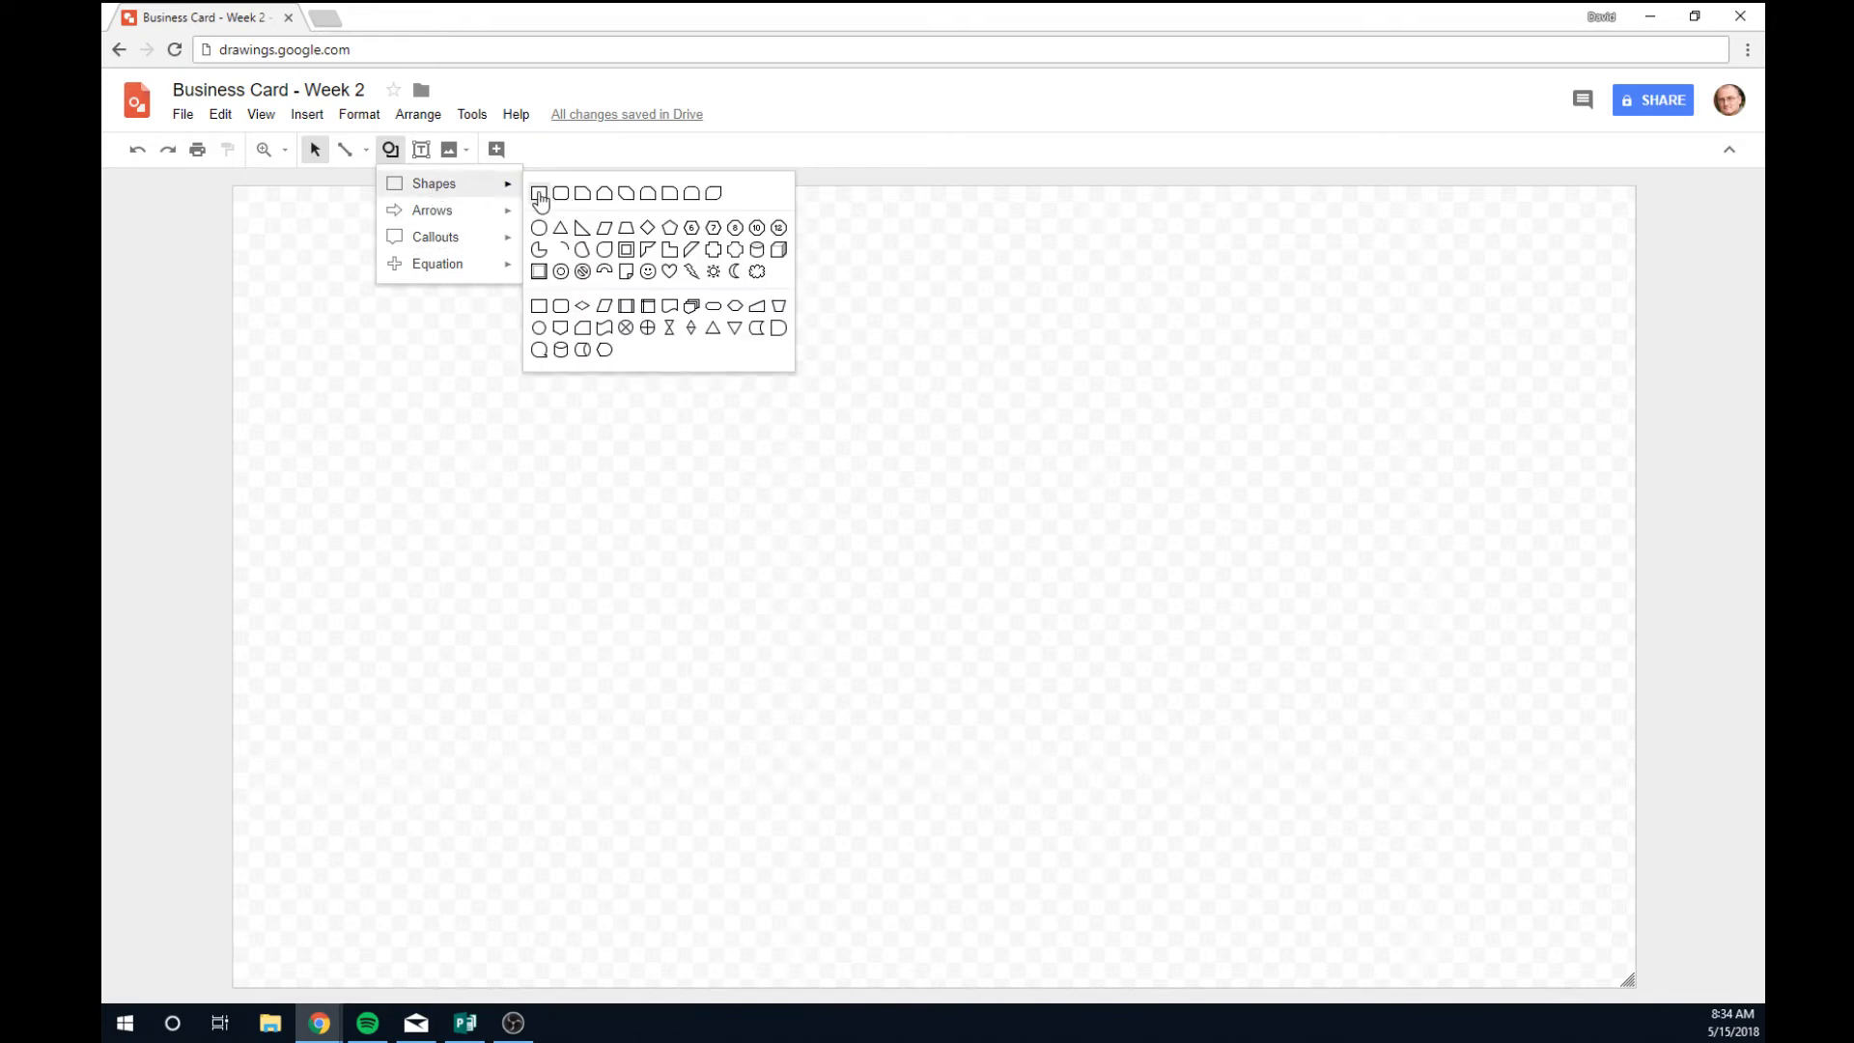
click(539, 193)
drag(686, 463, 1089, 734)
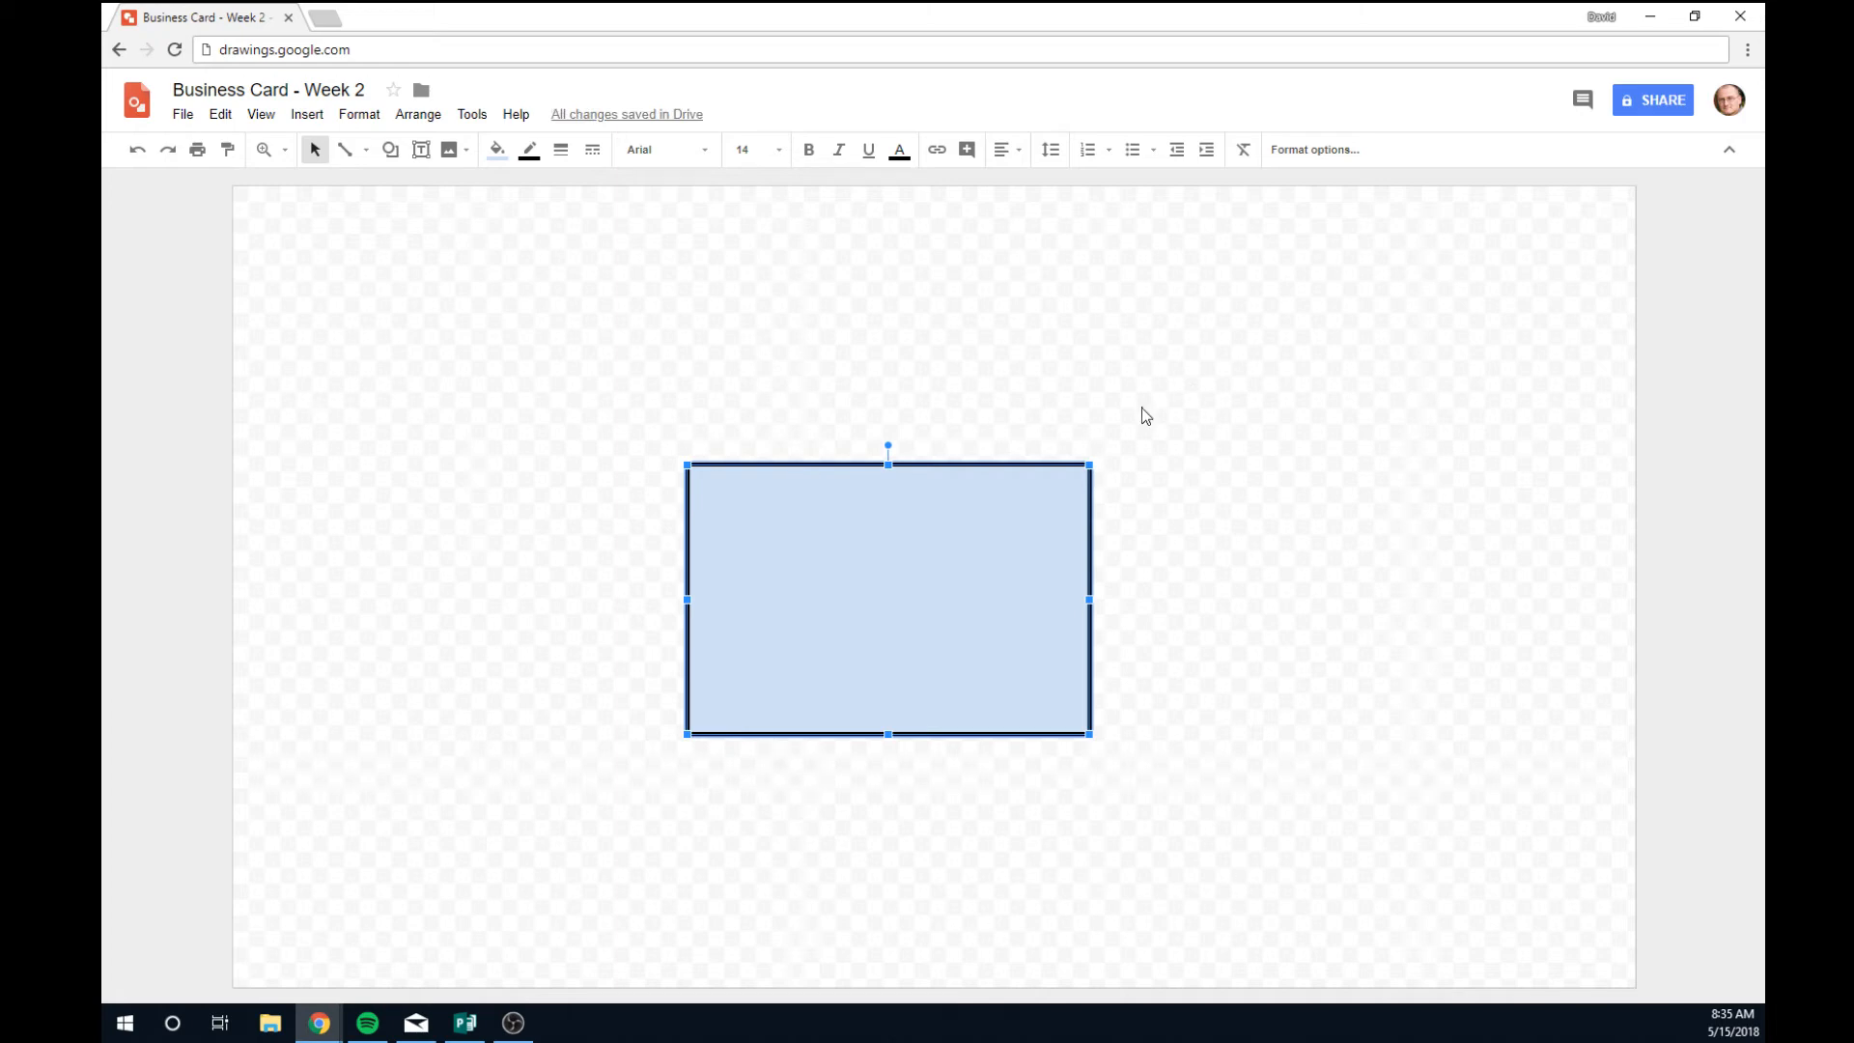
drag(802, 604, 861, 604)
key(Delete)
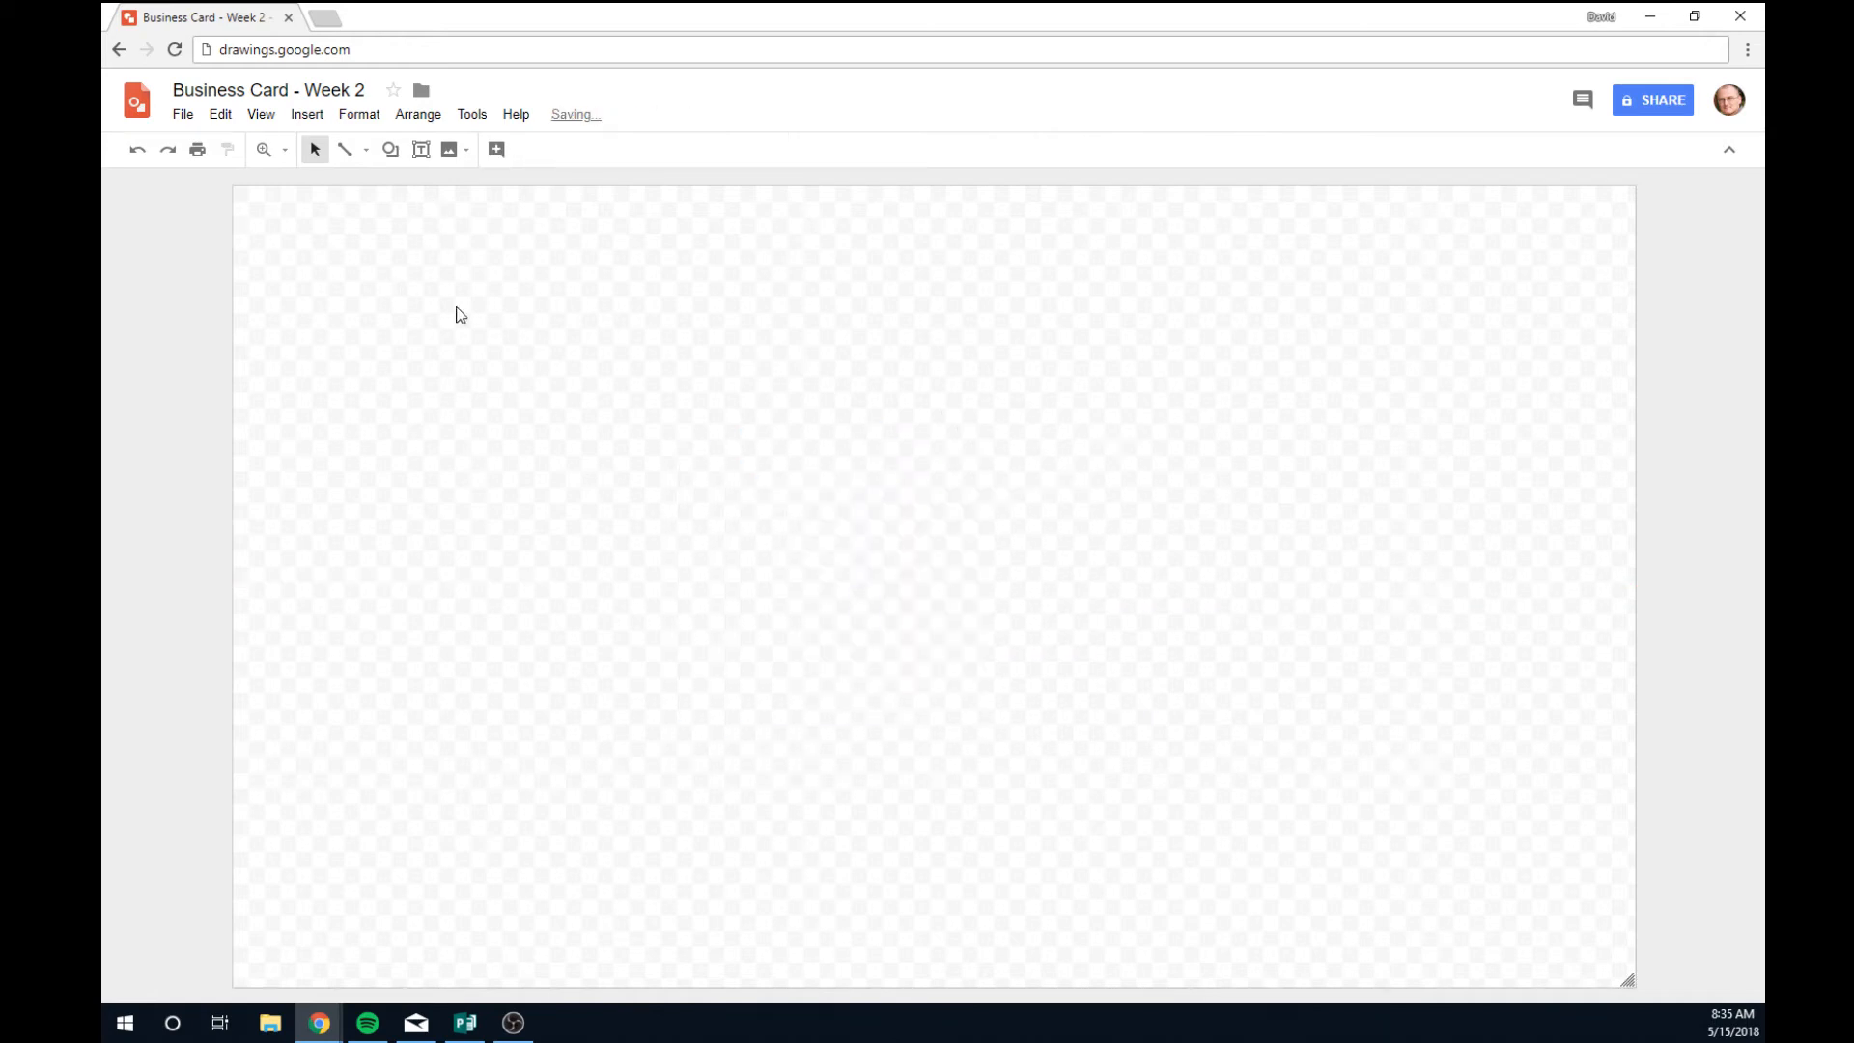
Draw a rectangle covering the whole card canvas.
click(394, 151)
mouse_move(419, 191)
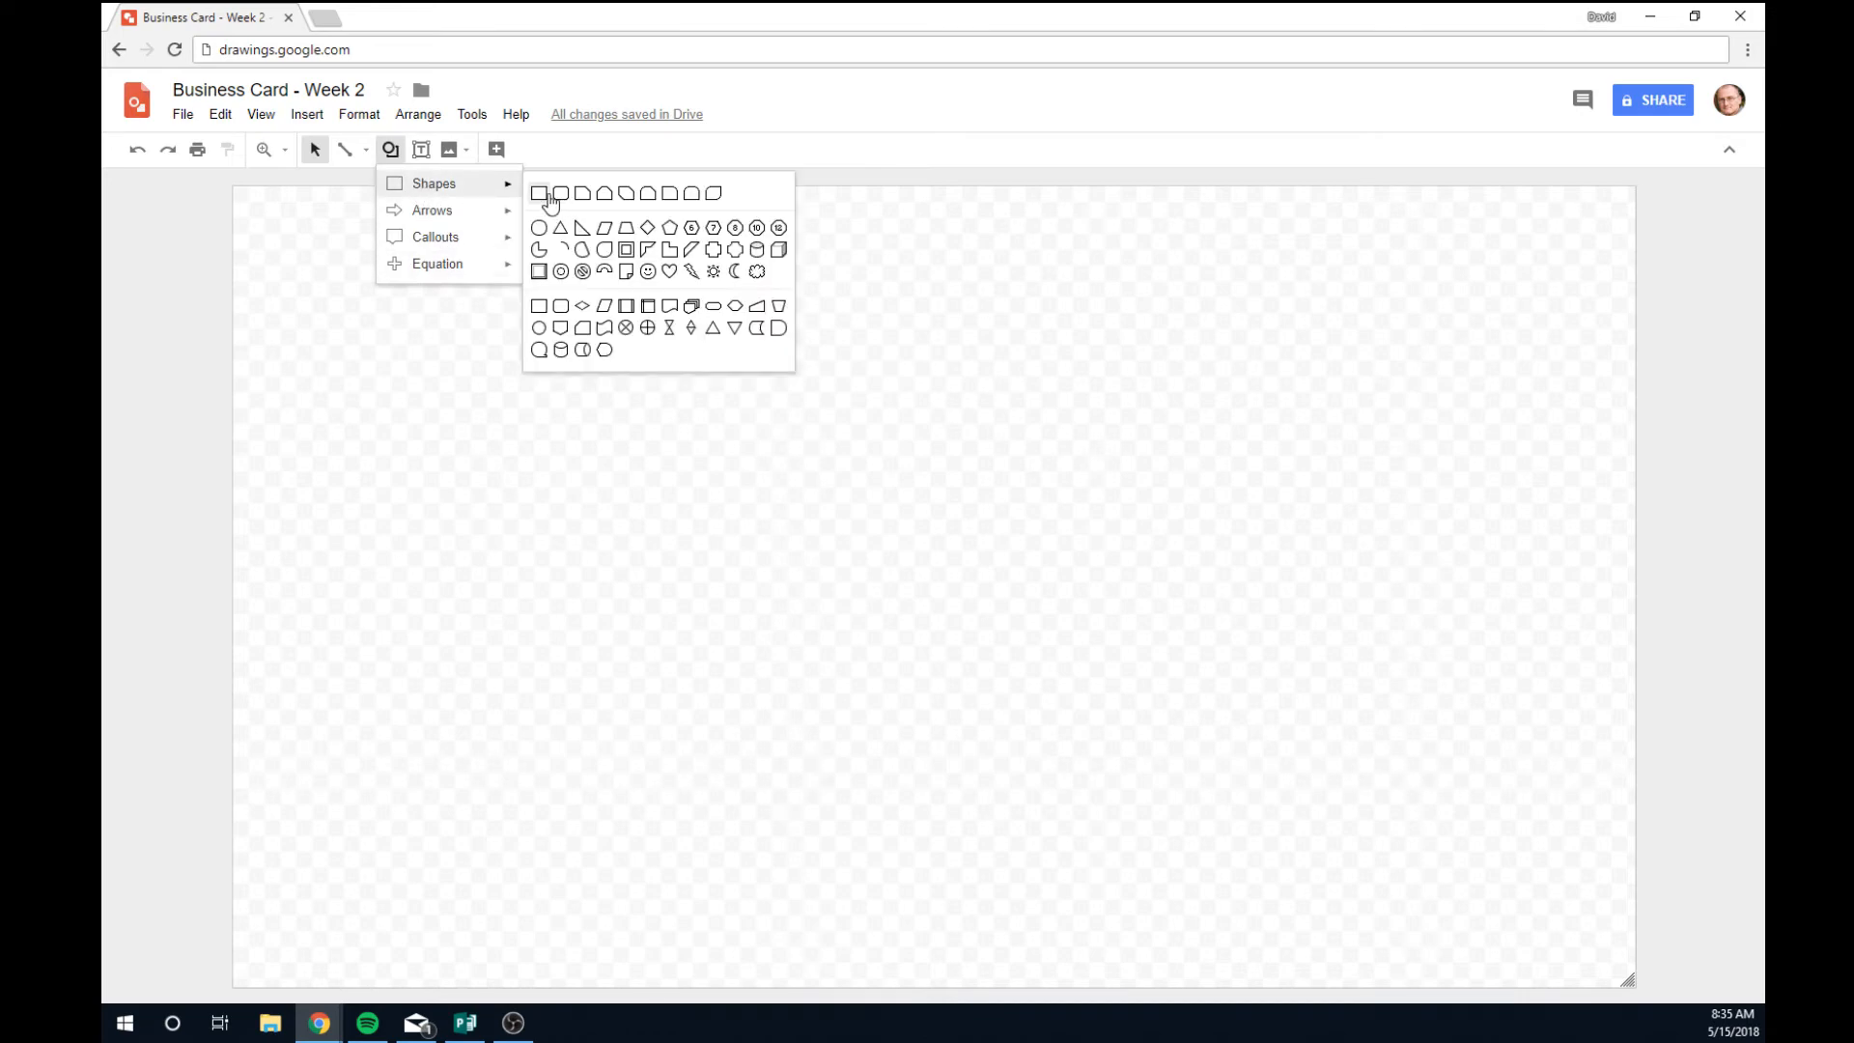
click(537, 191)
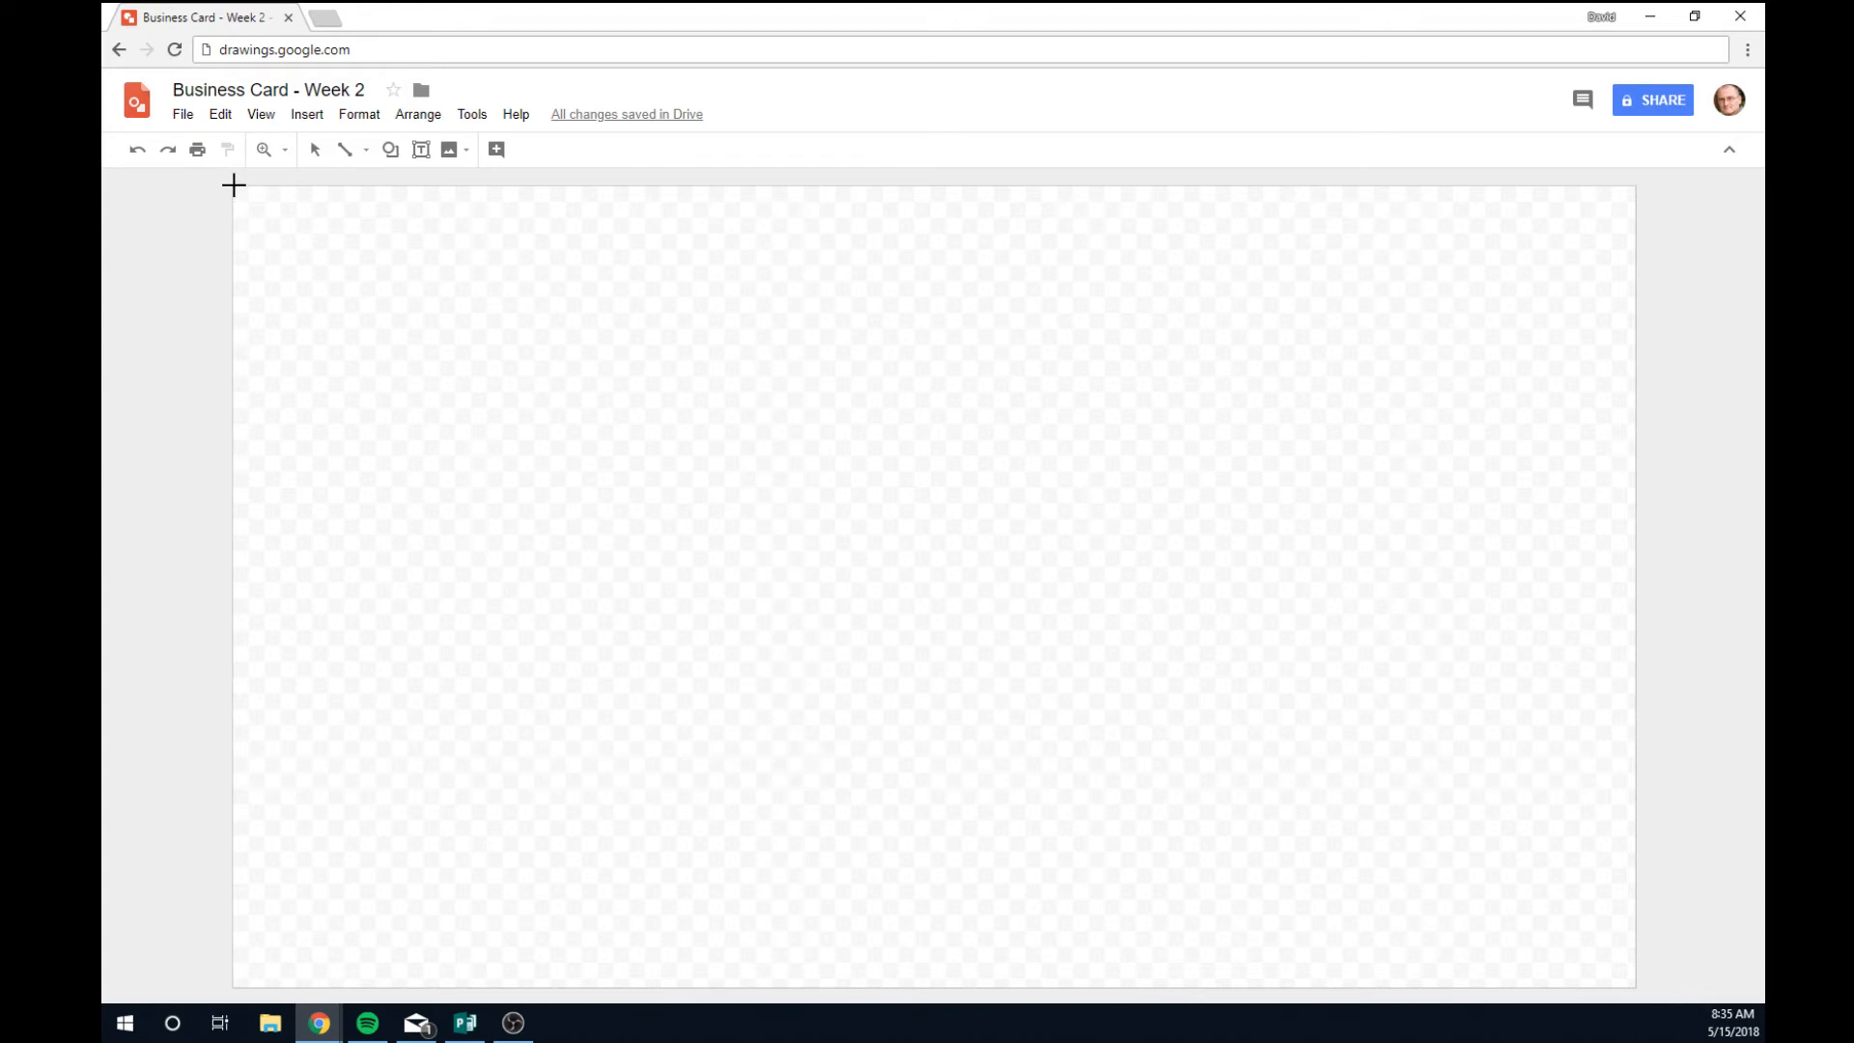
drag(232, 188, 1636, 987)
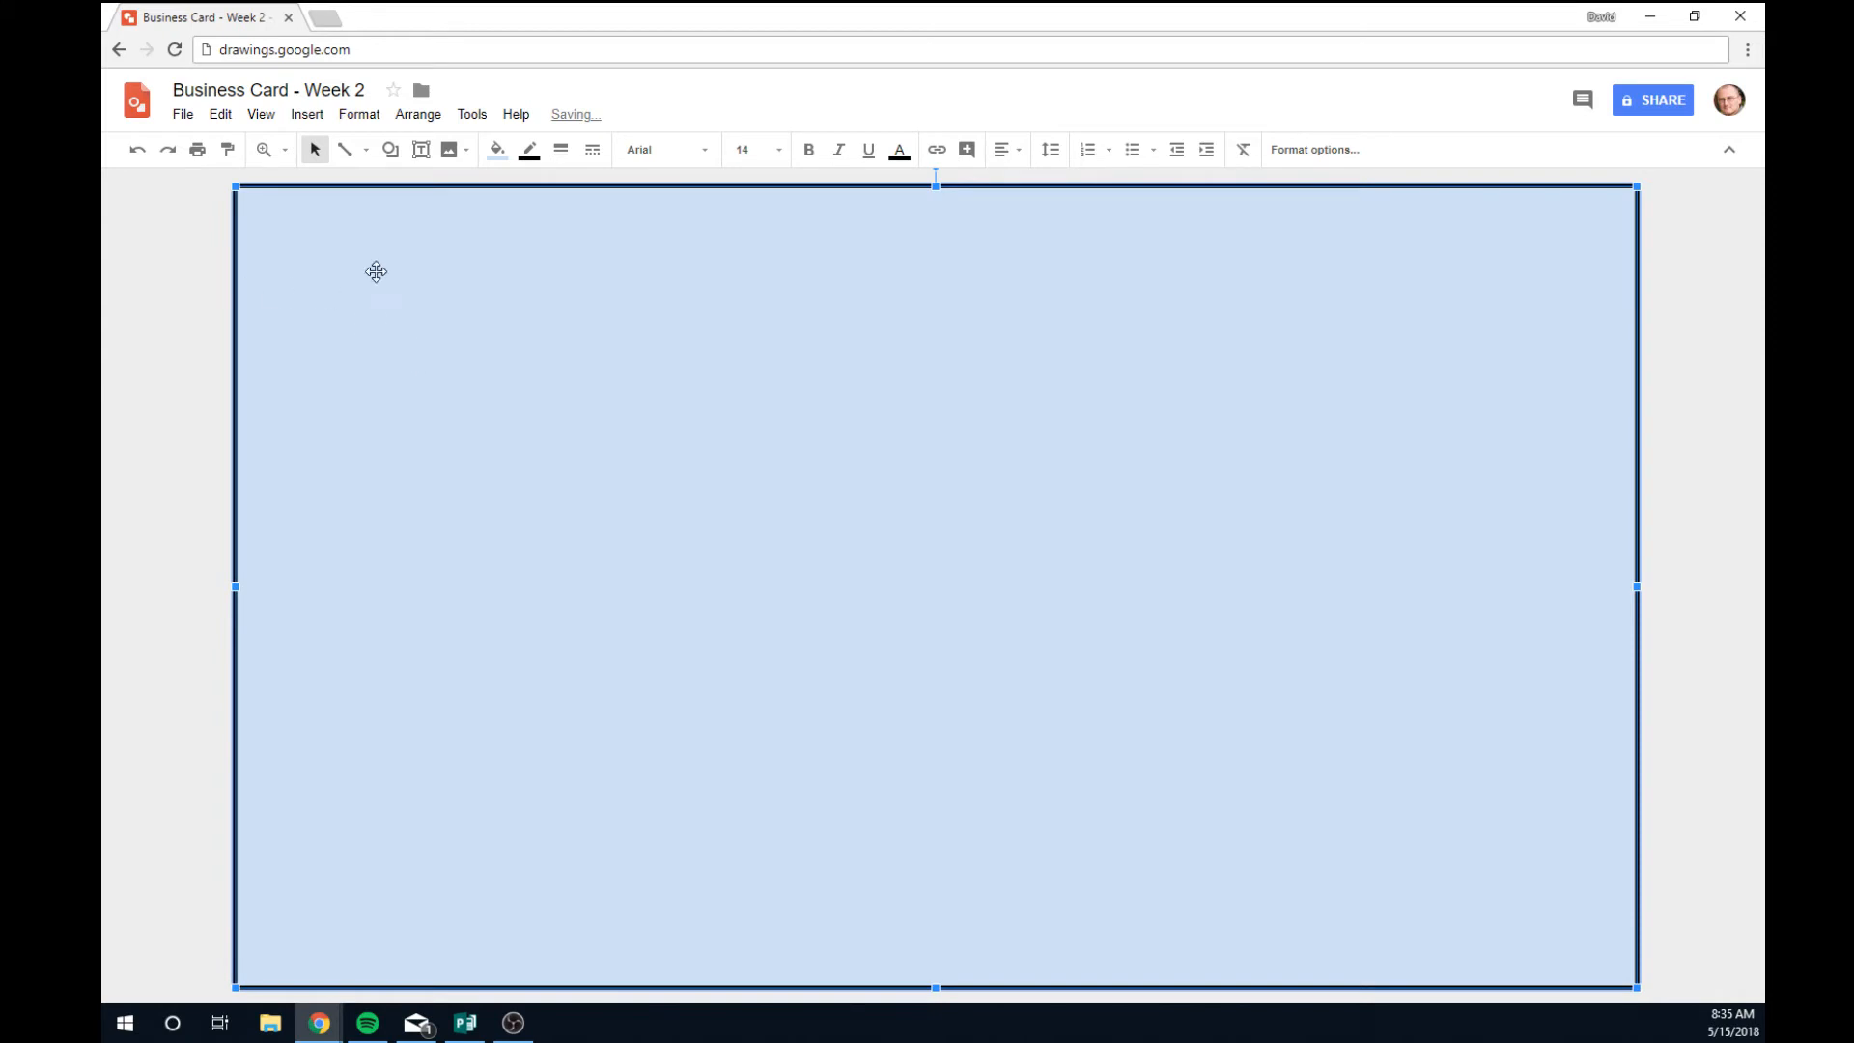
Remove the rectangle's border, fill it dark grey, and snap its left edge to the canvas edge.
click(543, 159)
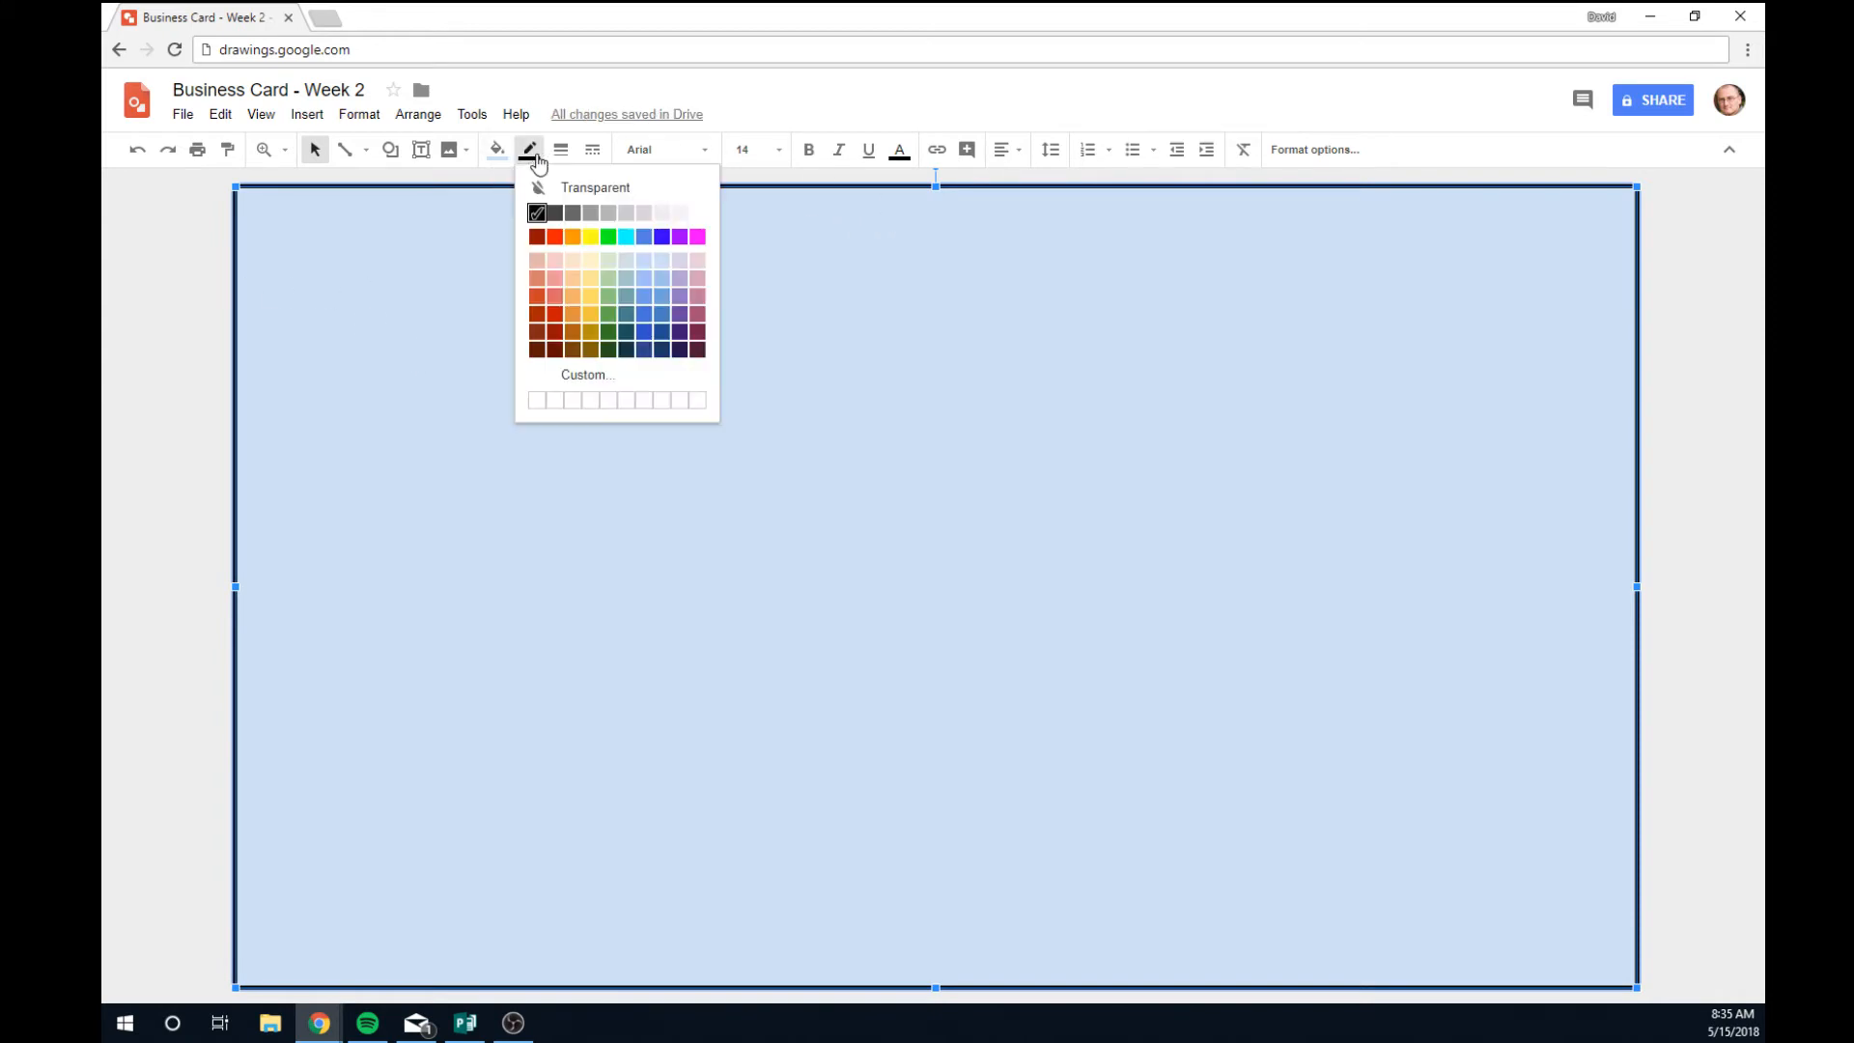
click(570, 182)
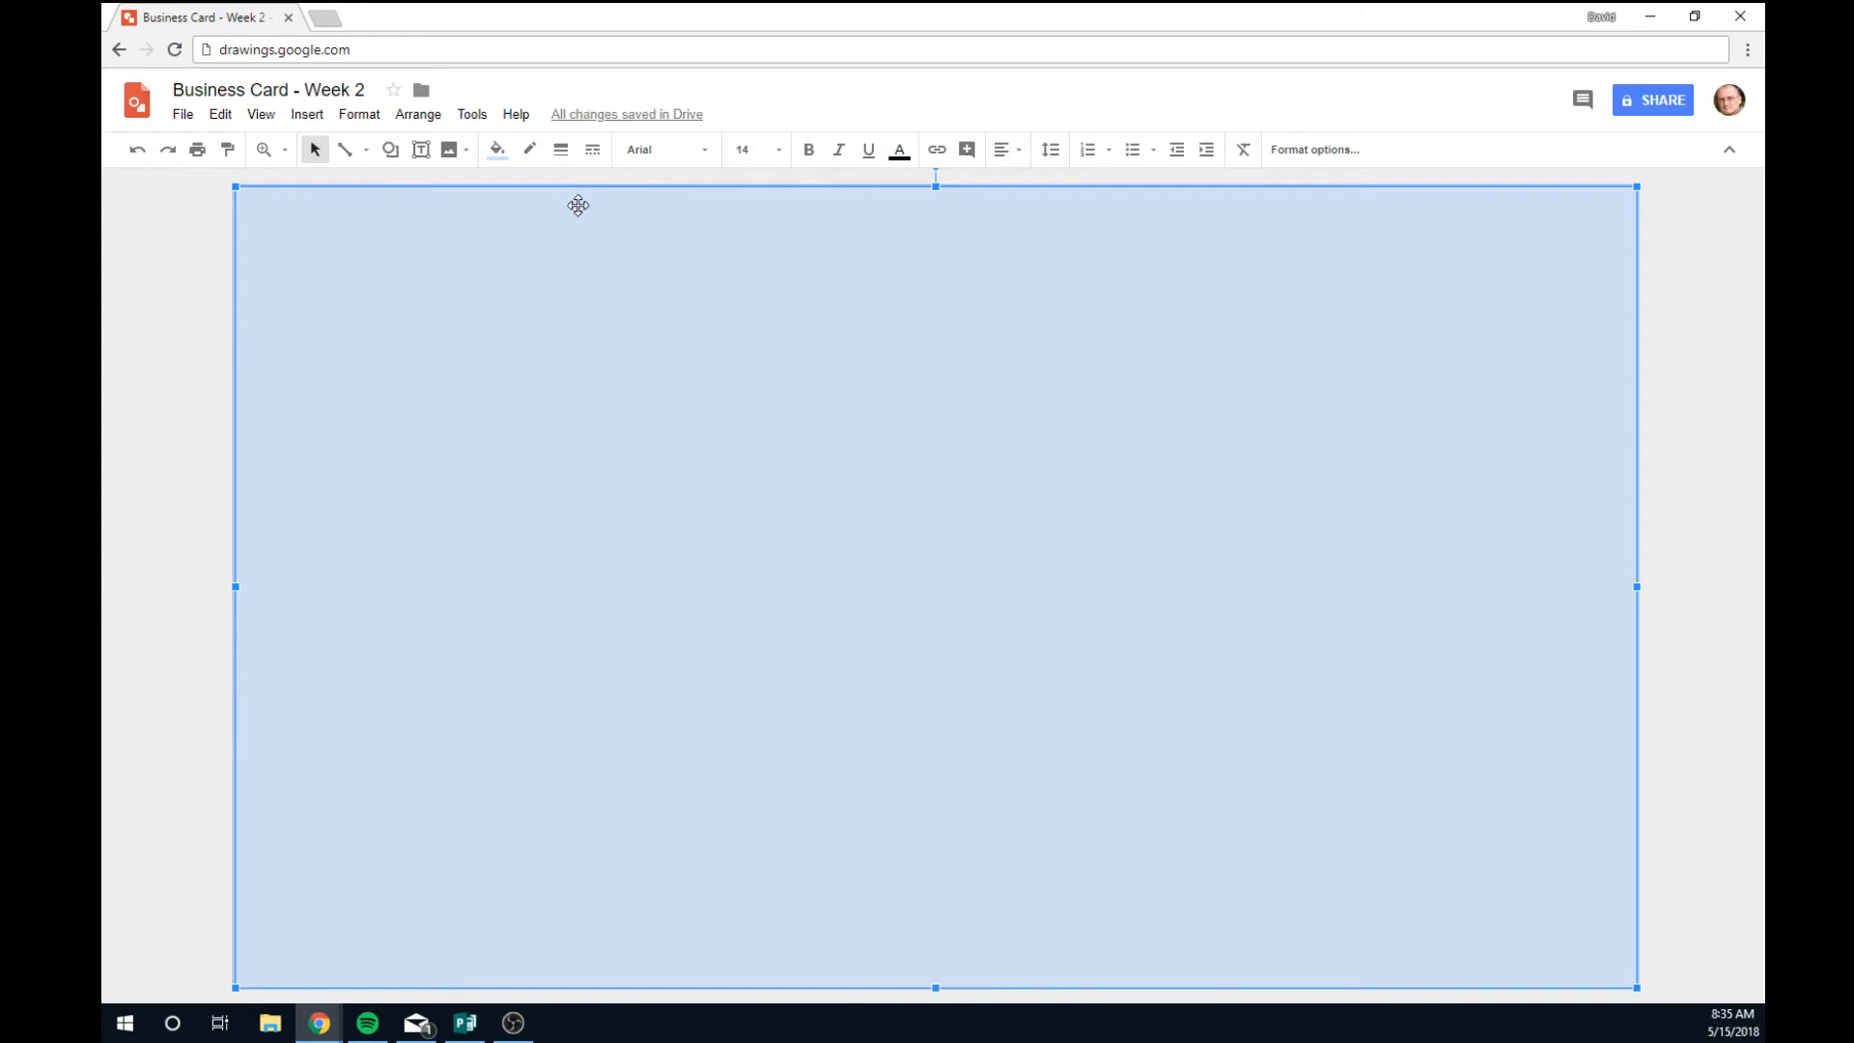
click(497, 152)
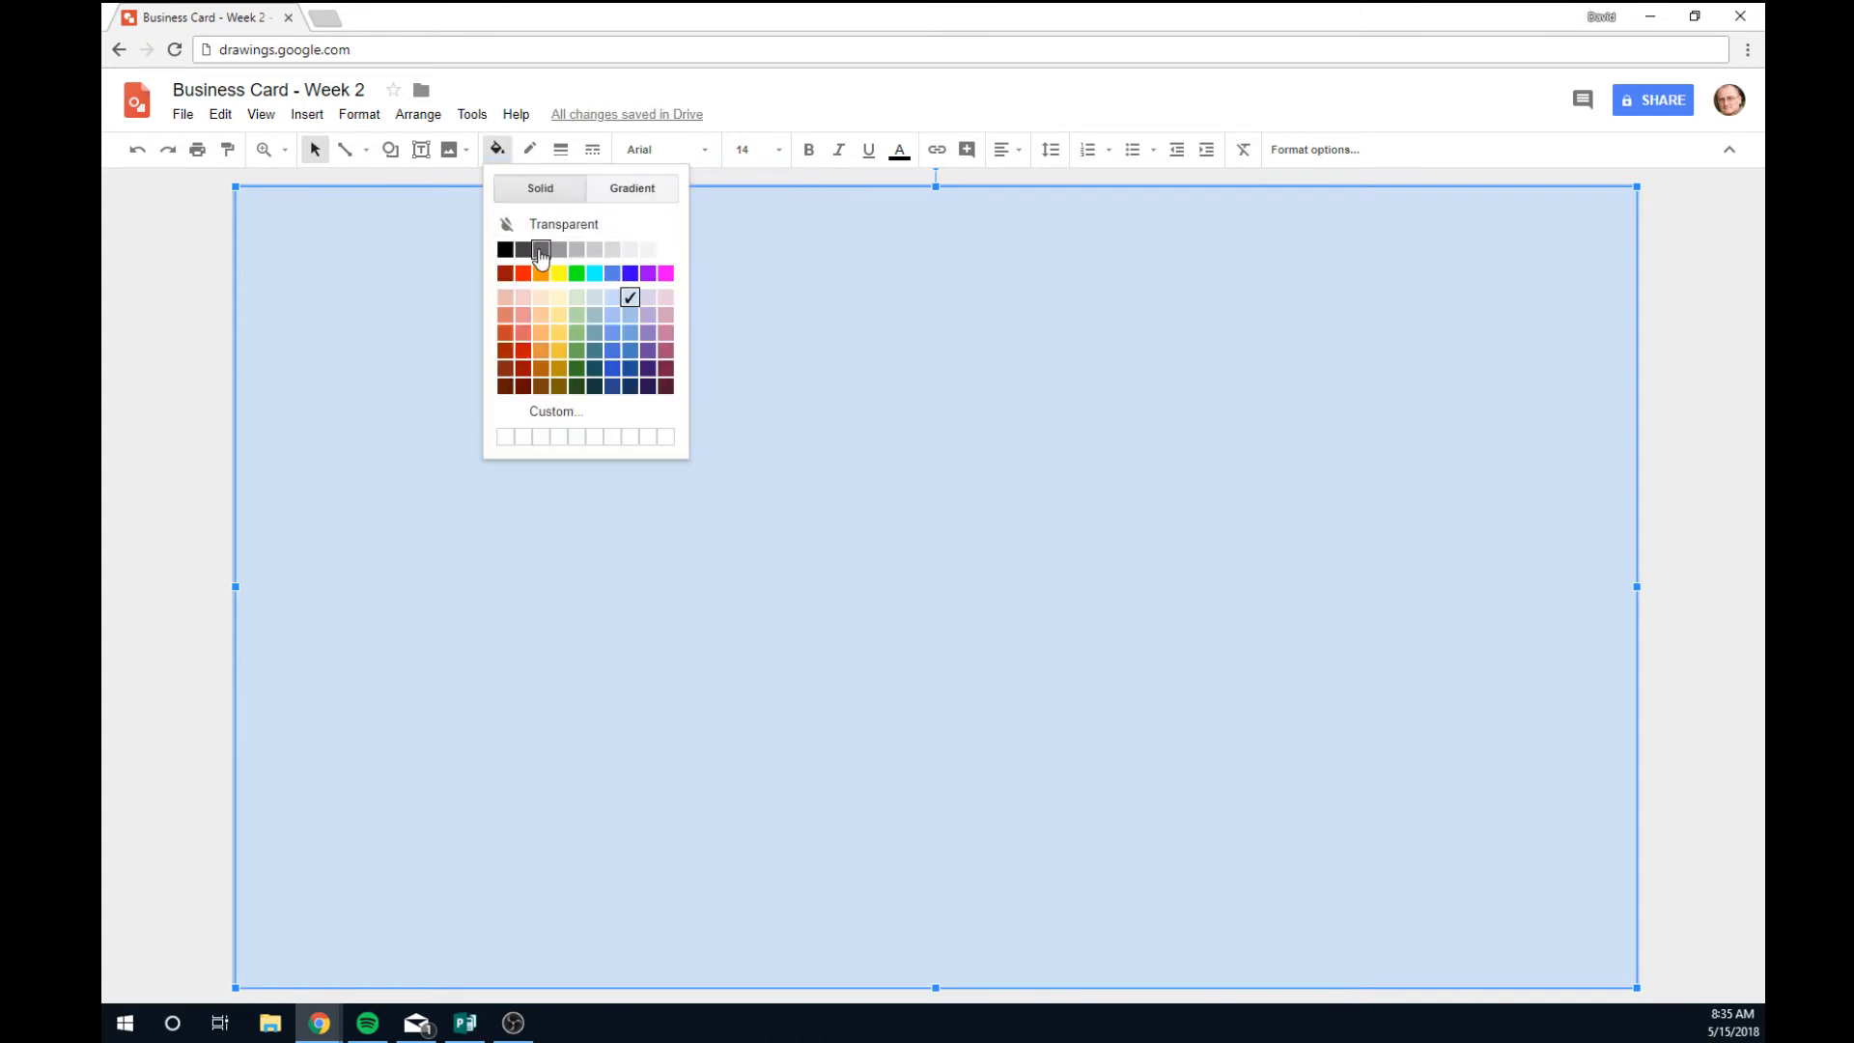
click(522, 250)
click(1695, 512)
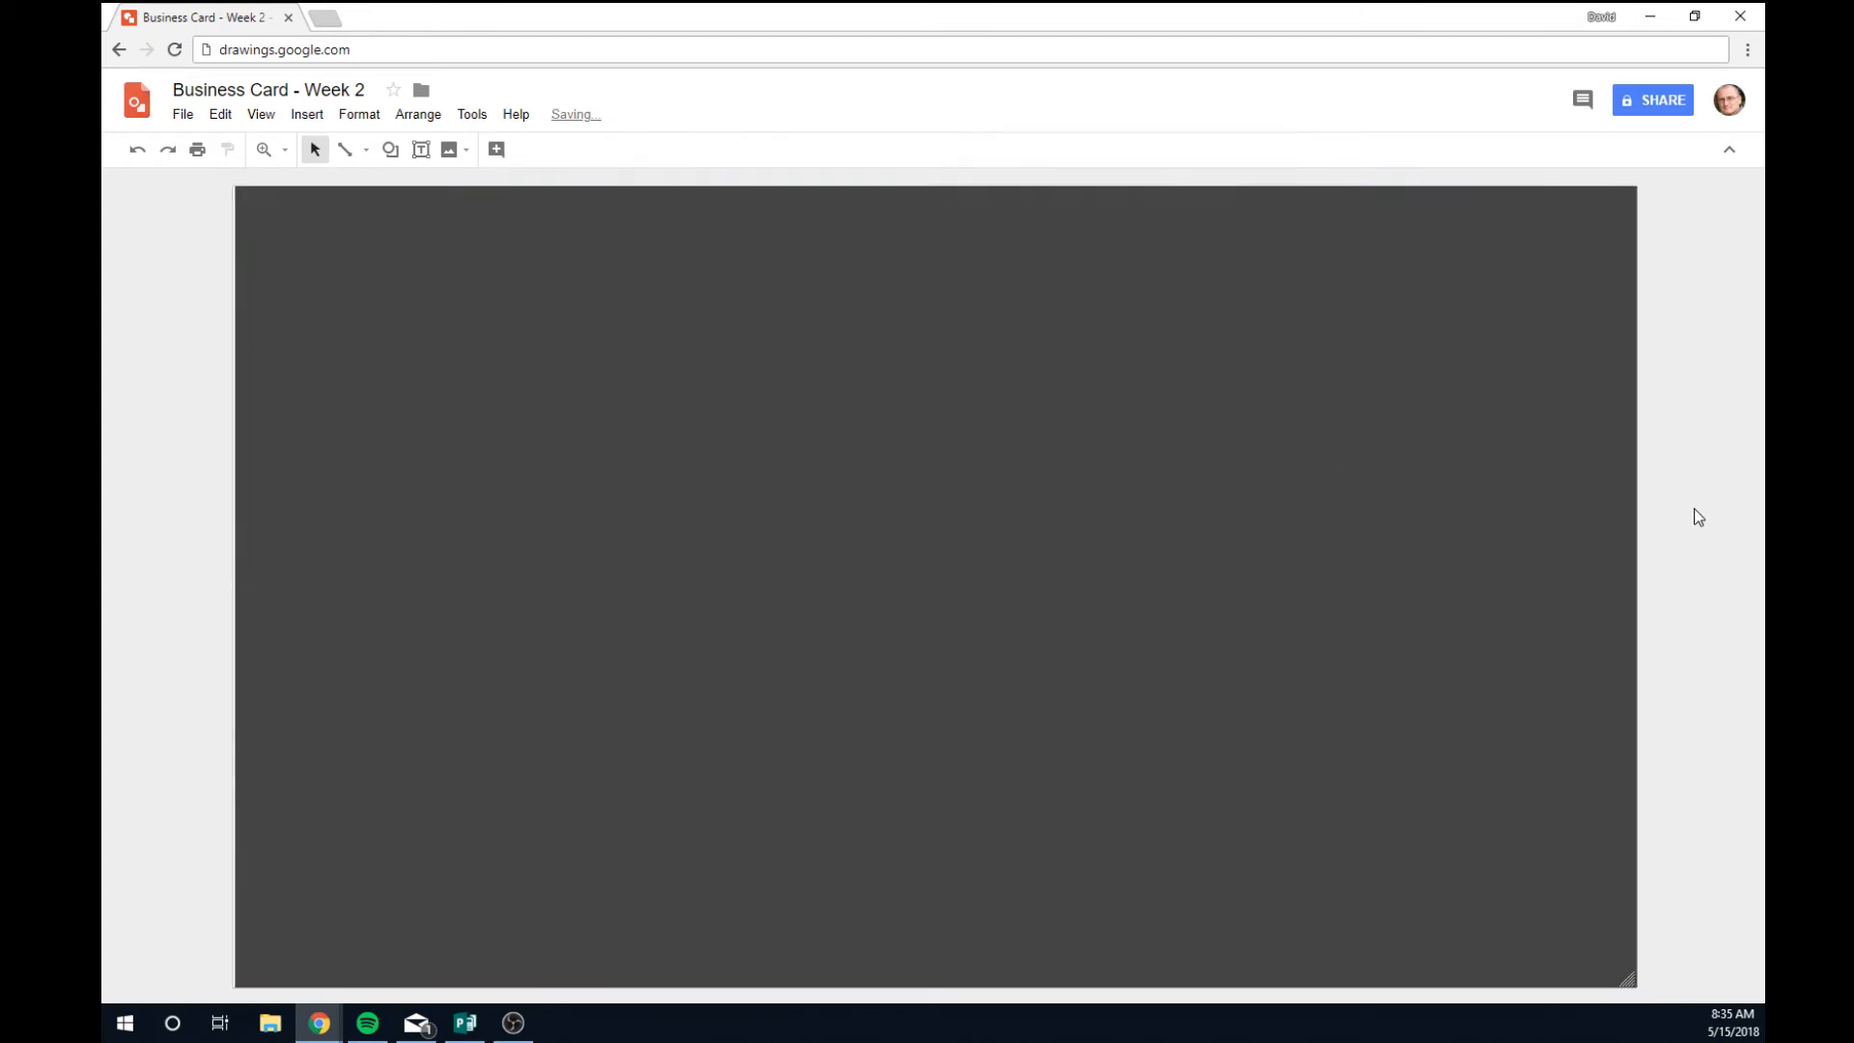
click(290, 613)
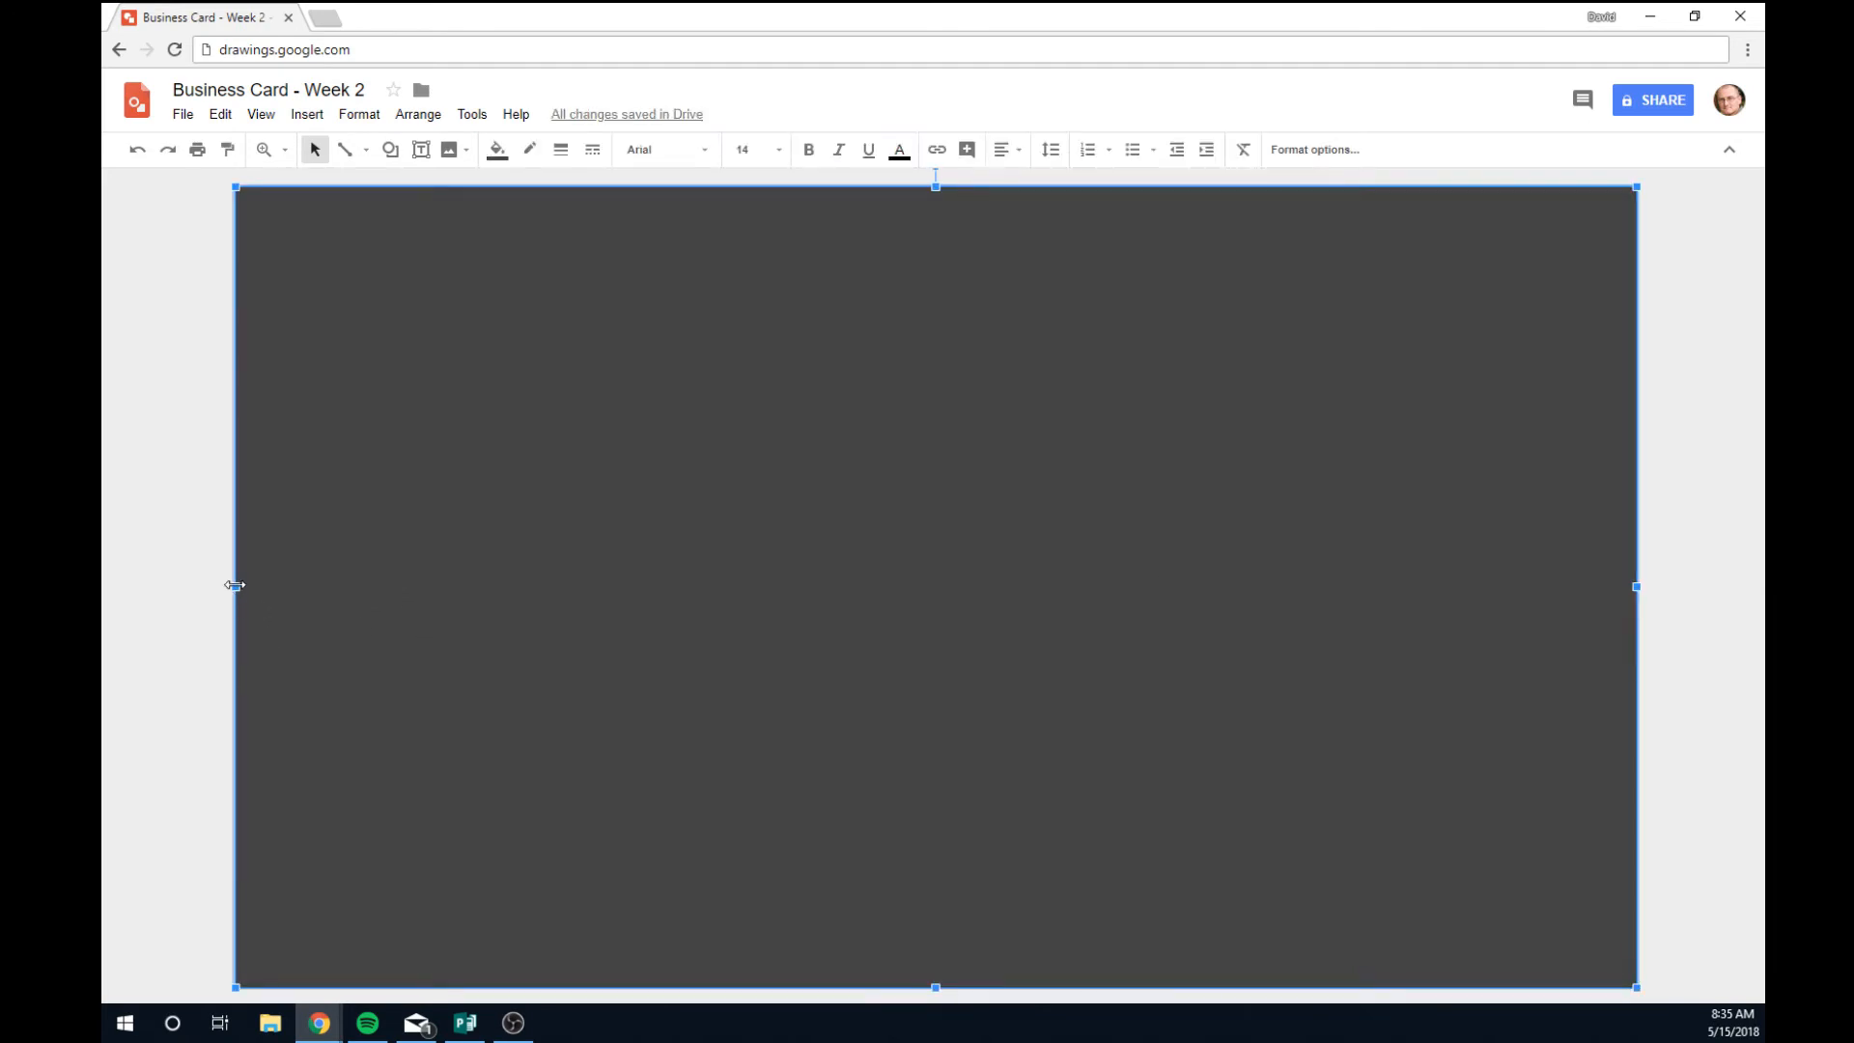
drag(231, 586, 229, 588)
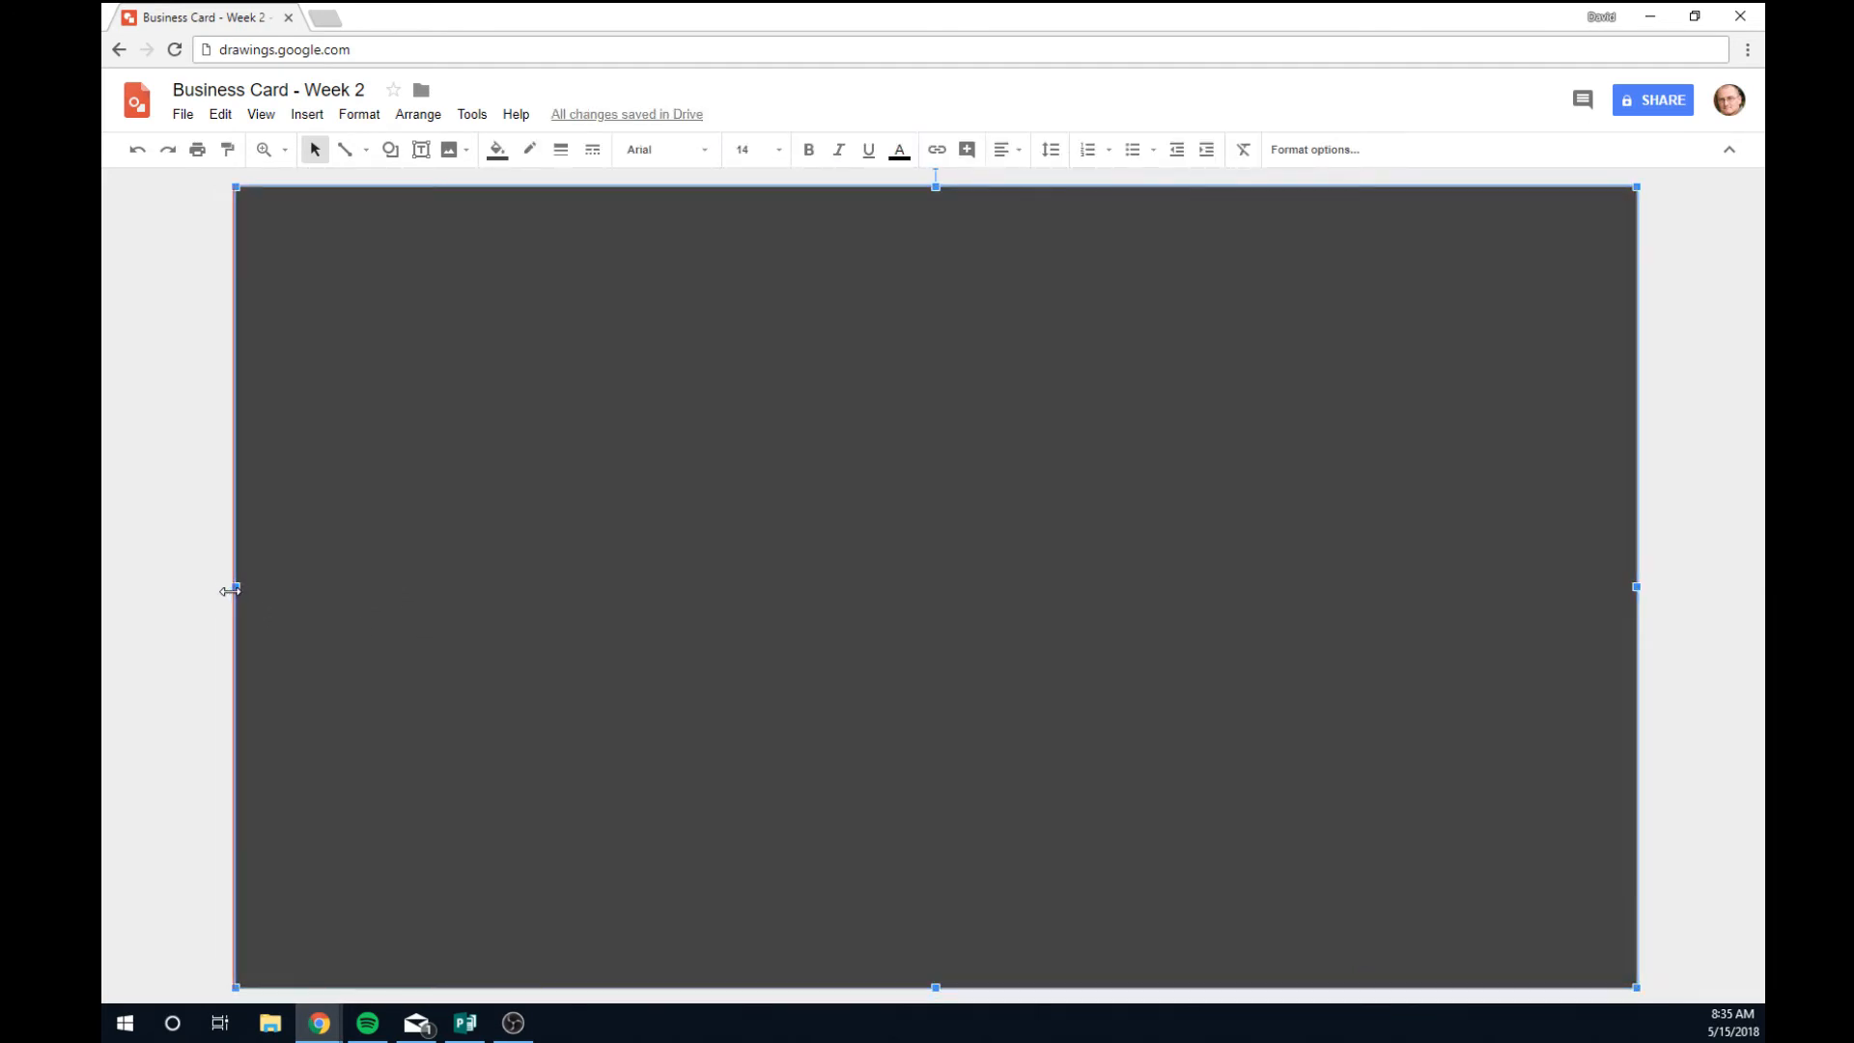
click(1710, 688)
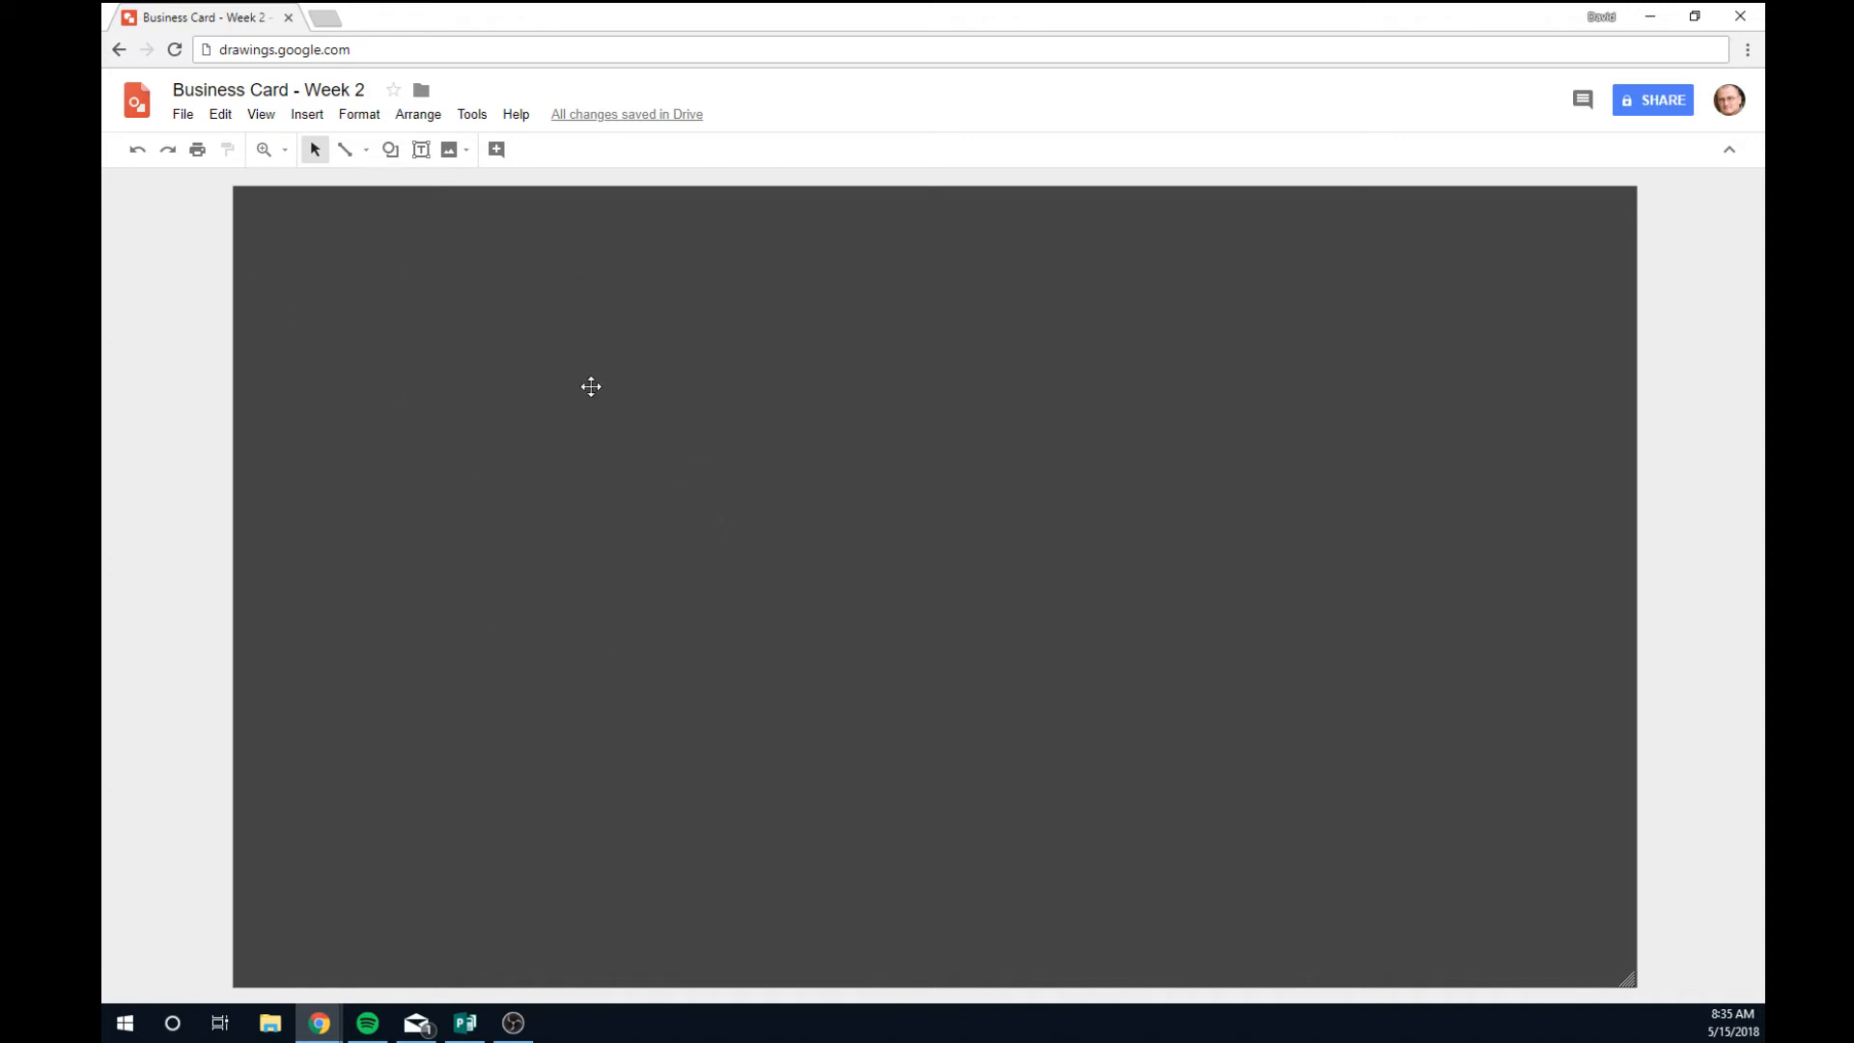
Add a text box near the card's top-left with the person's full name, then select the name.
click(421, 150)
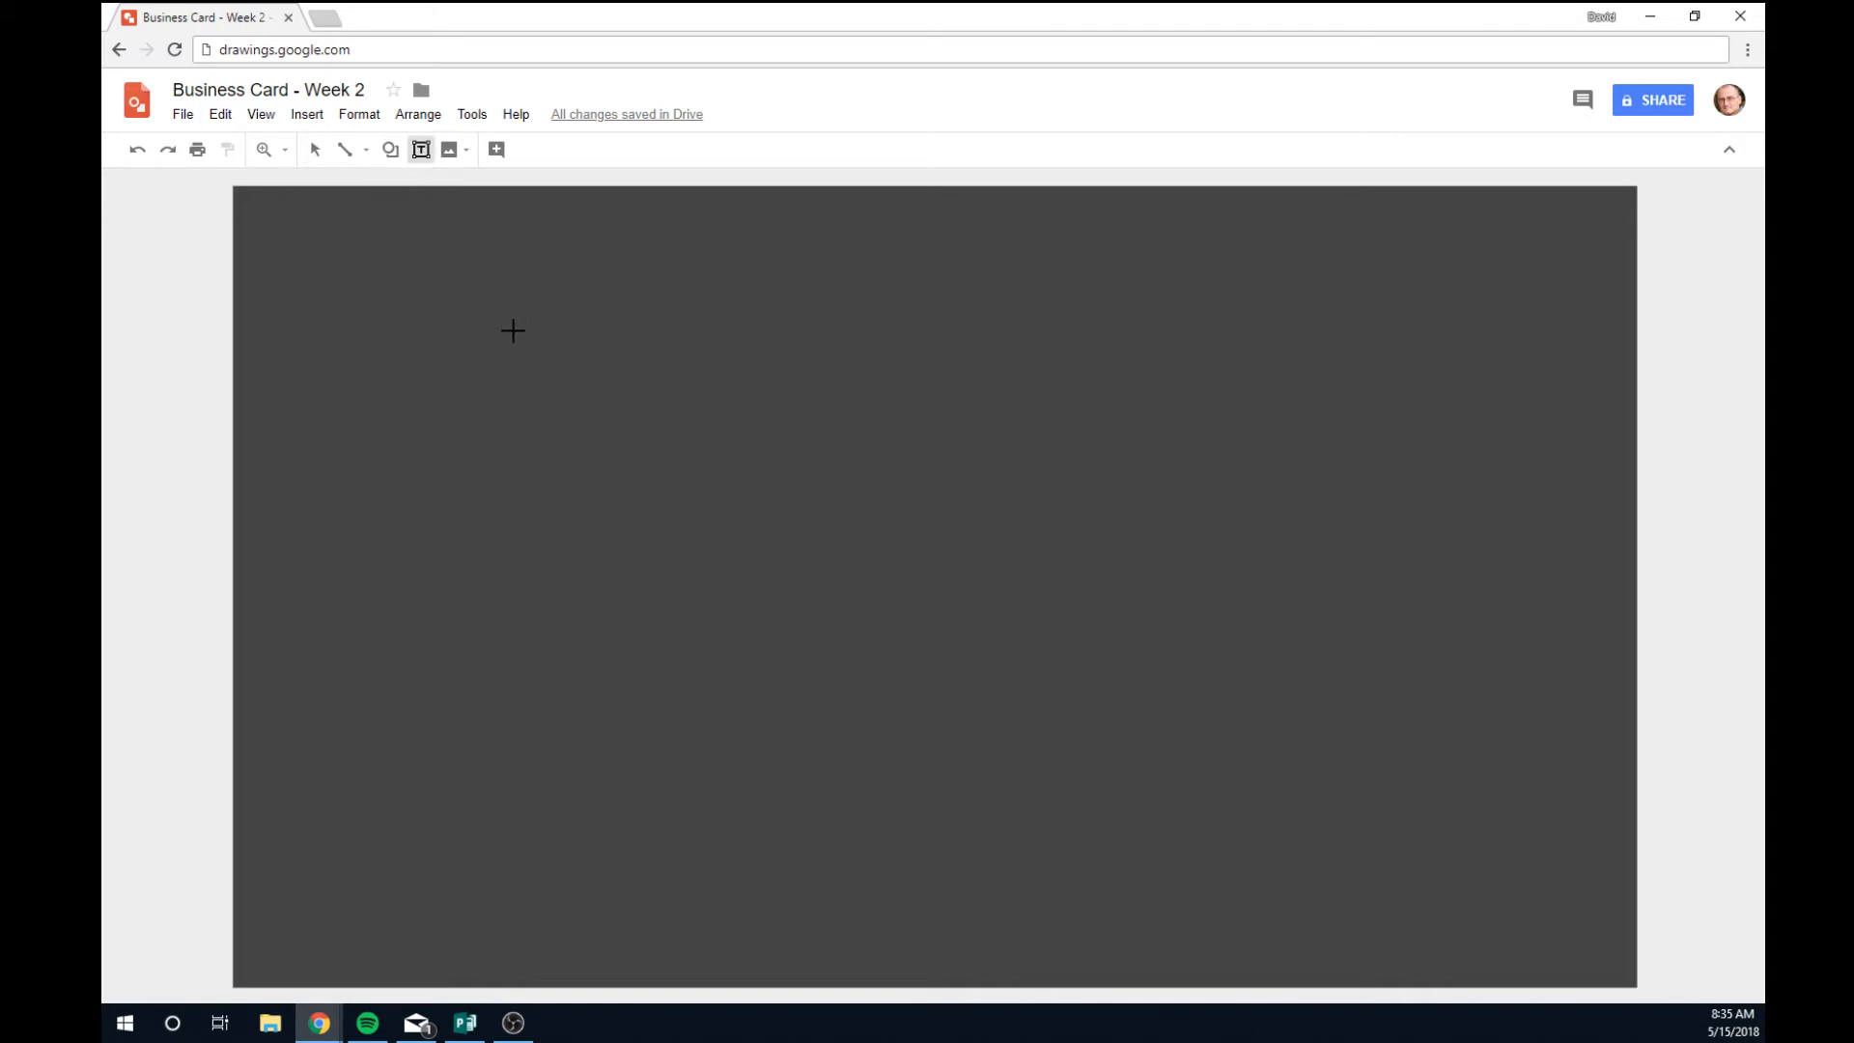
drag(307, 256, 872, 324)
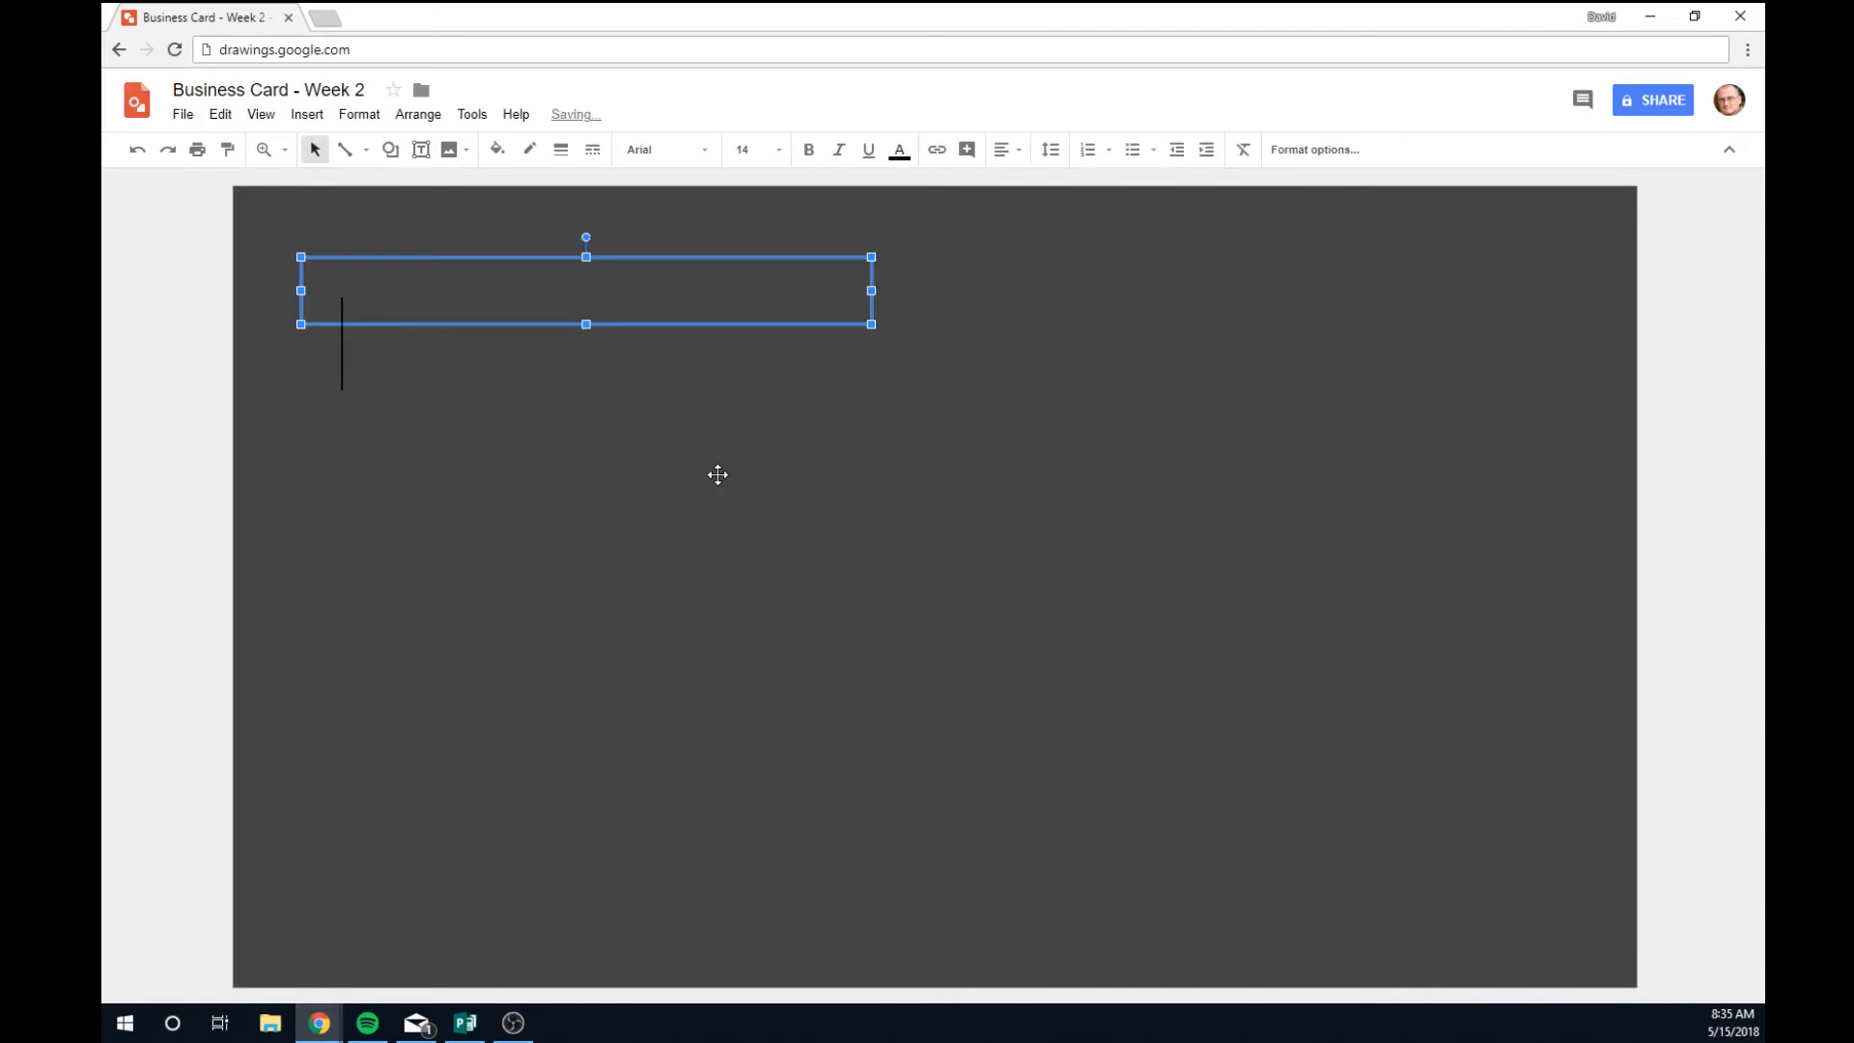
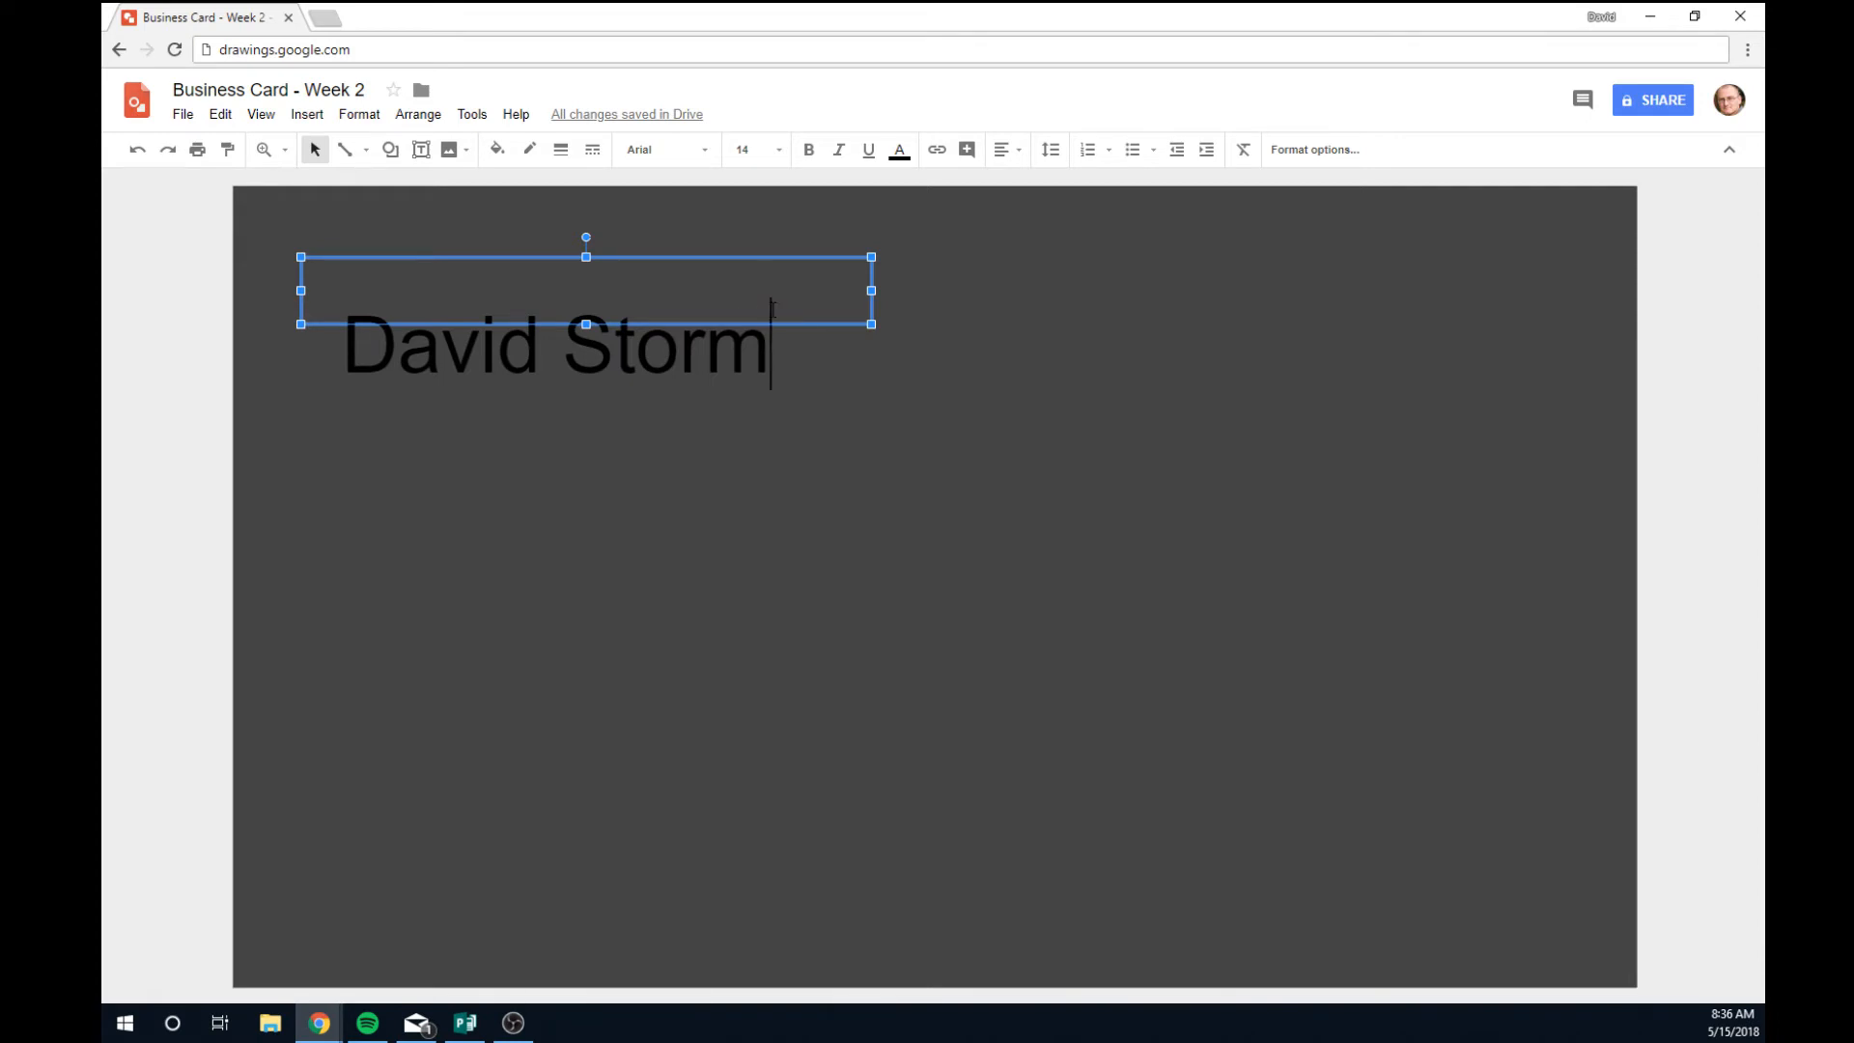
drag(773, 308, 343, 310)
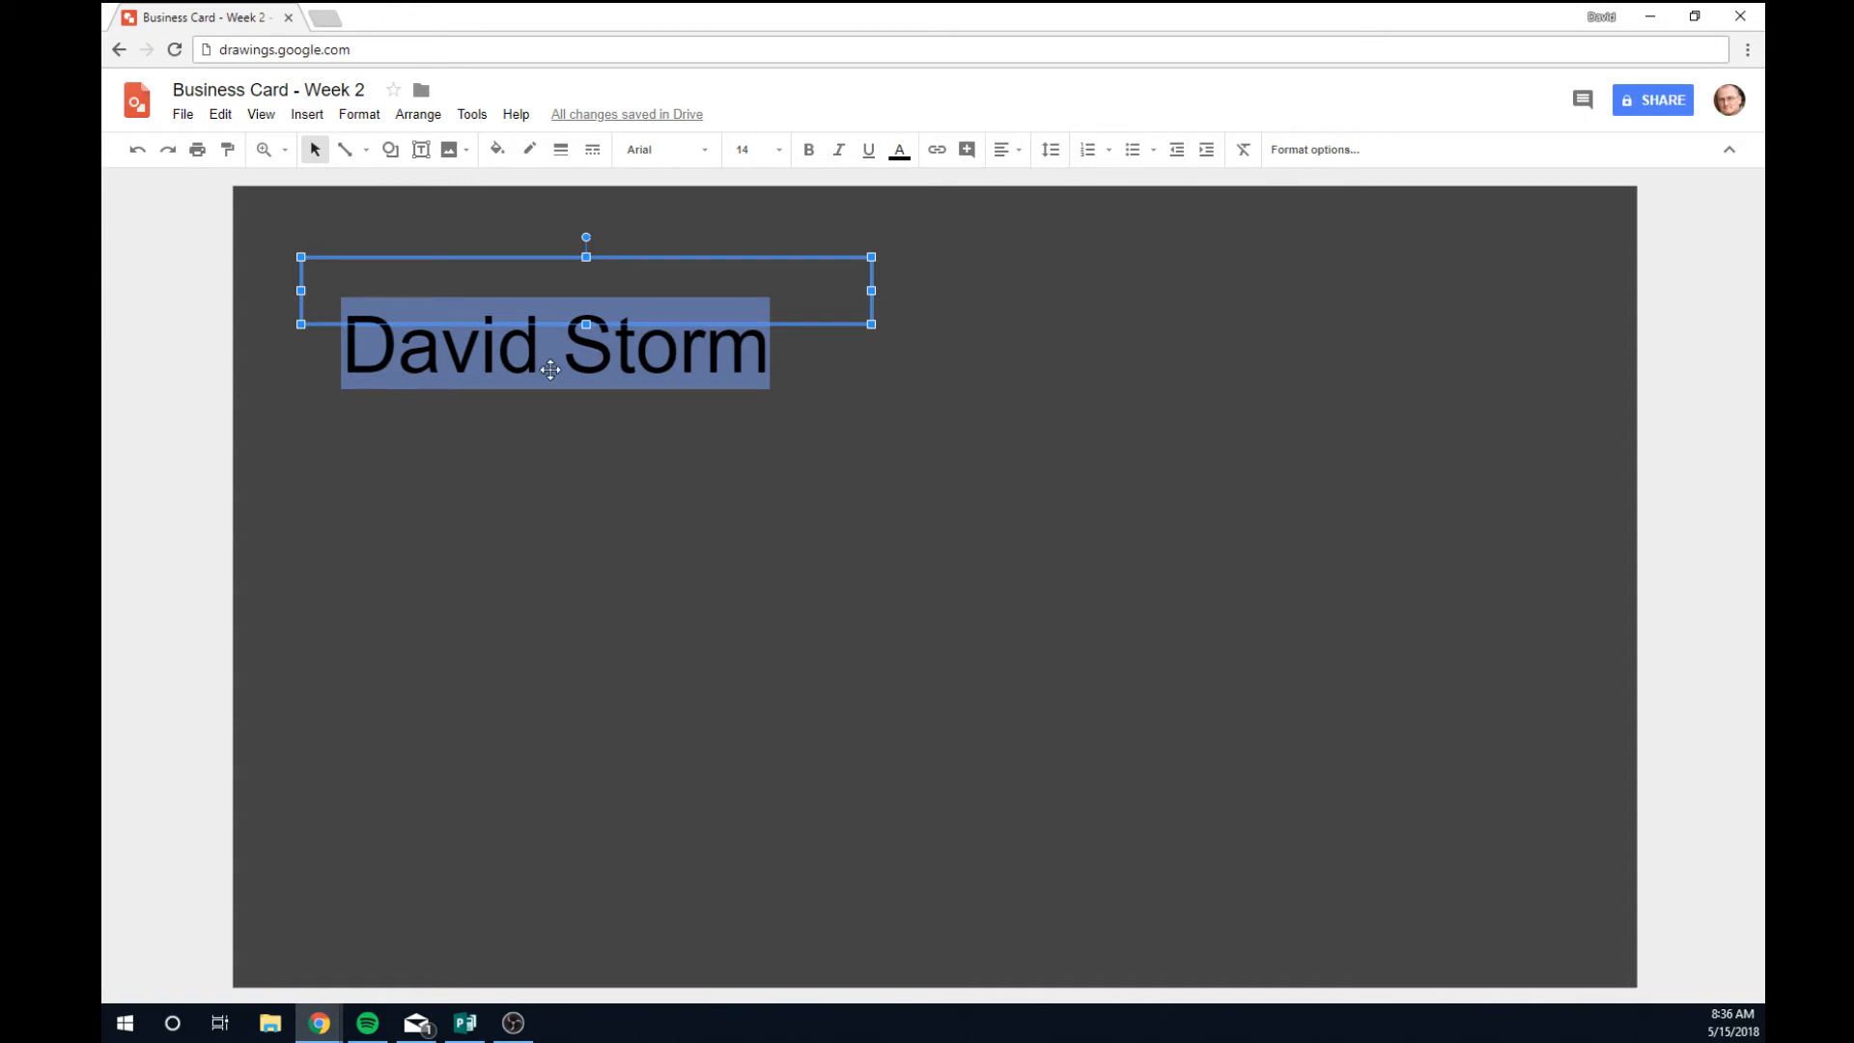
Set the name in the Lobster font at size 18.
click(704, 154)
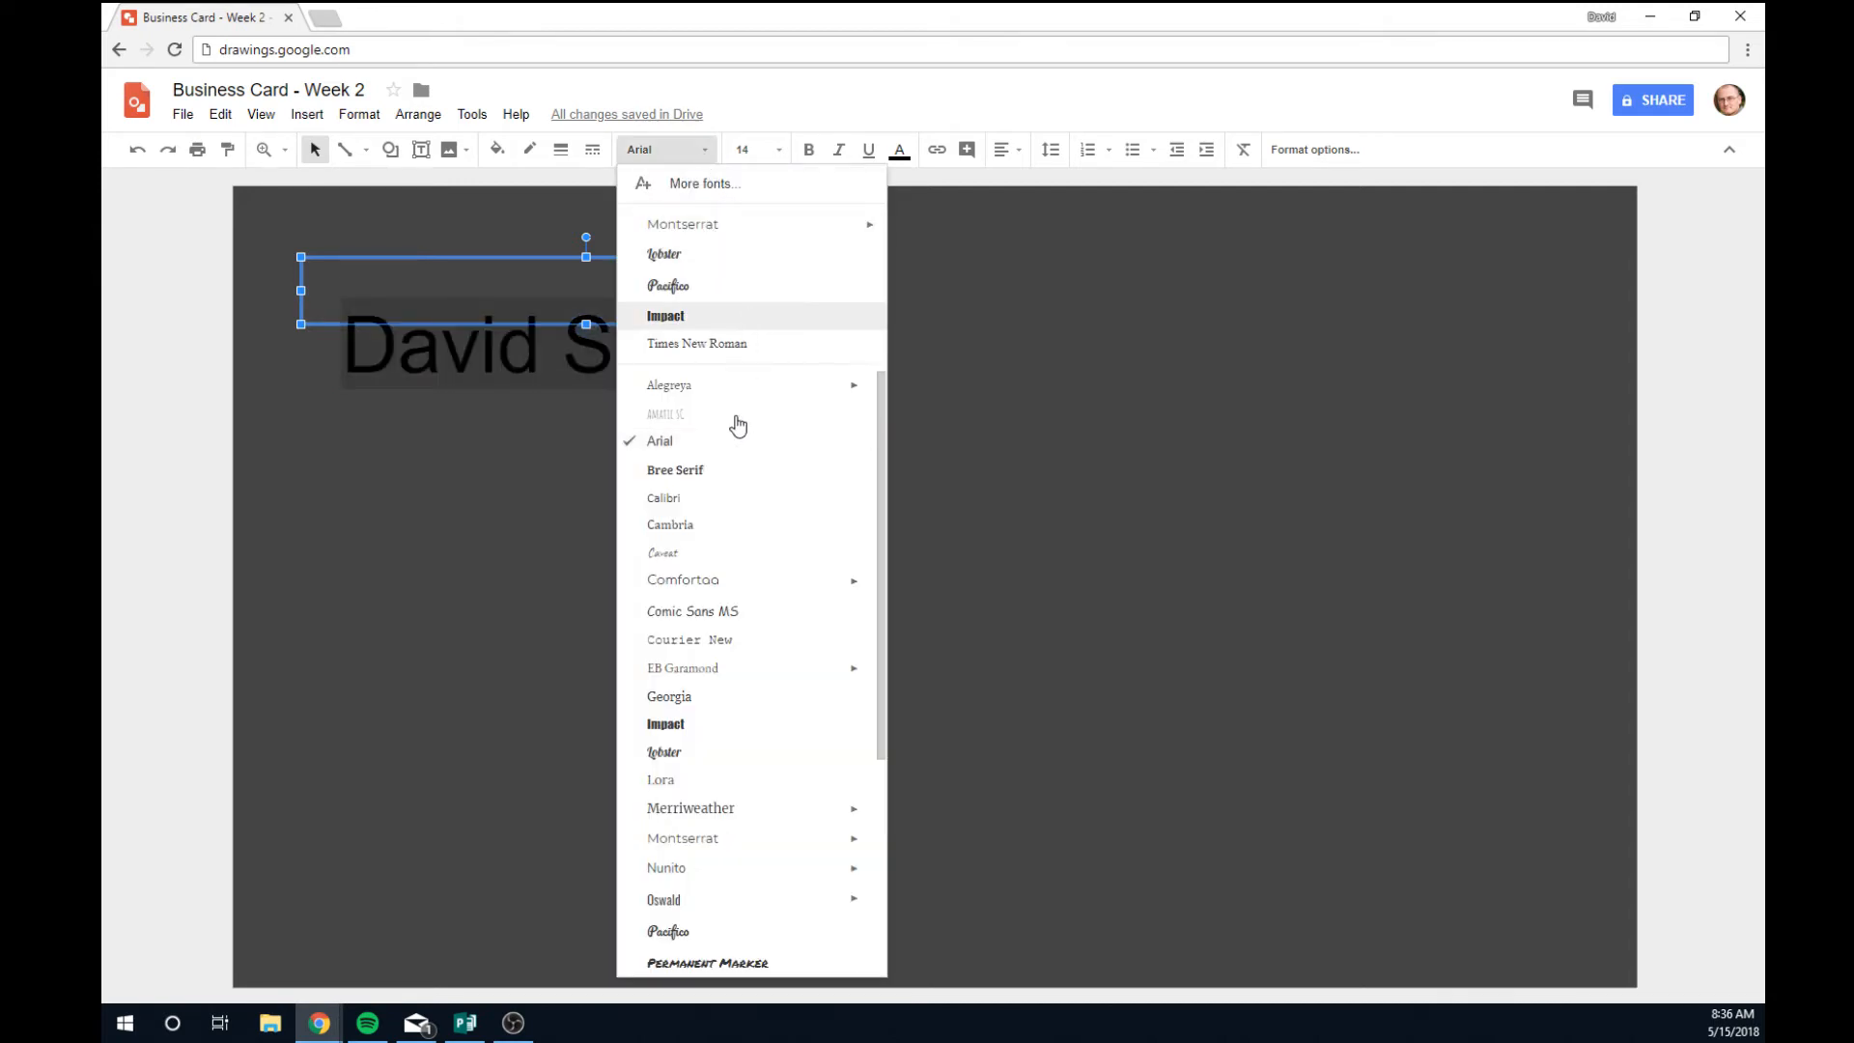
scroll(737, 543, down, 1)
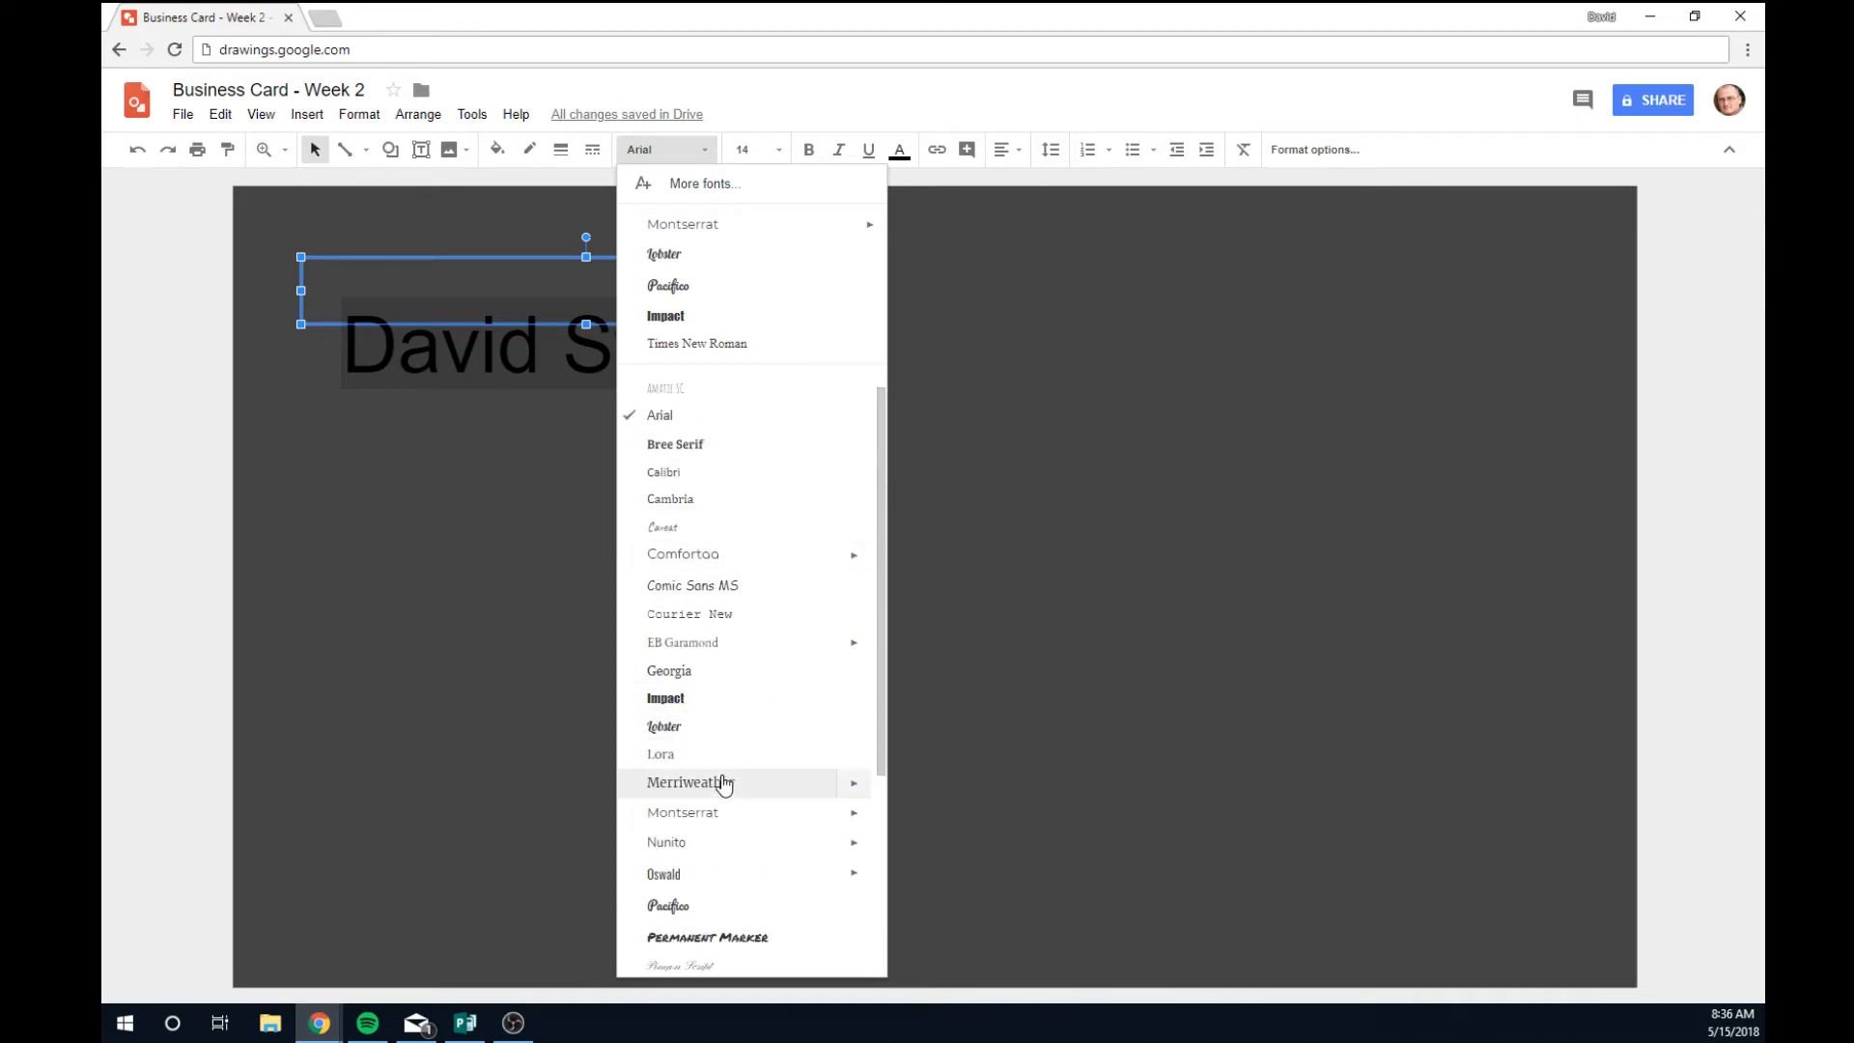
scroll(724, 781, down, 1)
scroll(724, 781, down, 2)
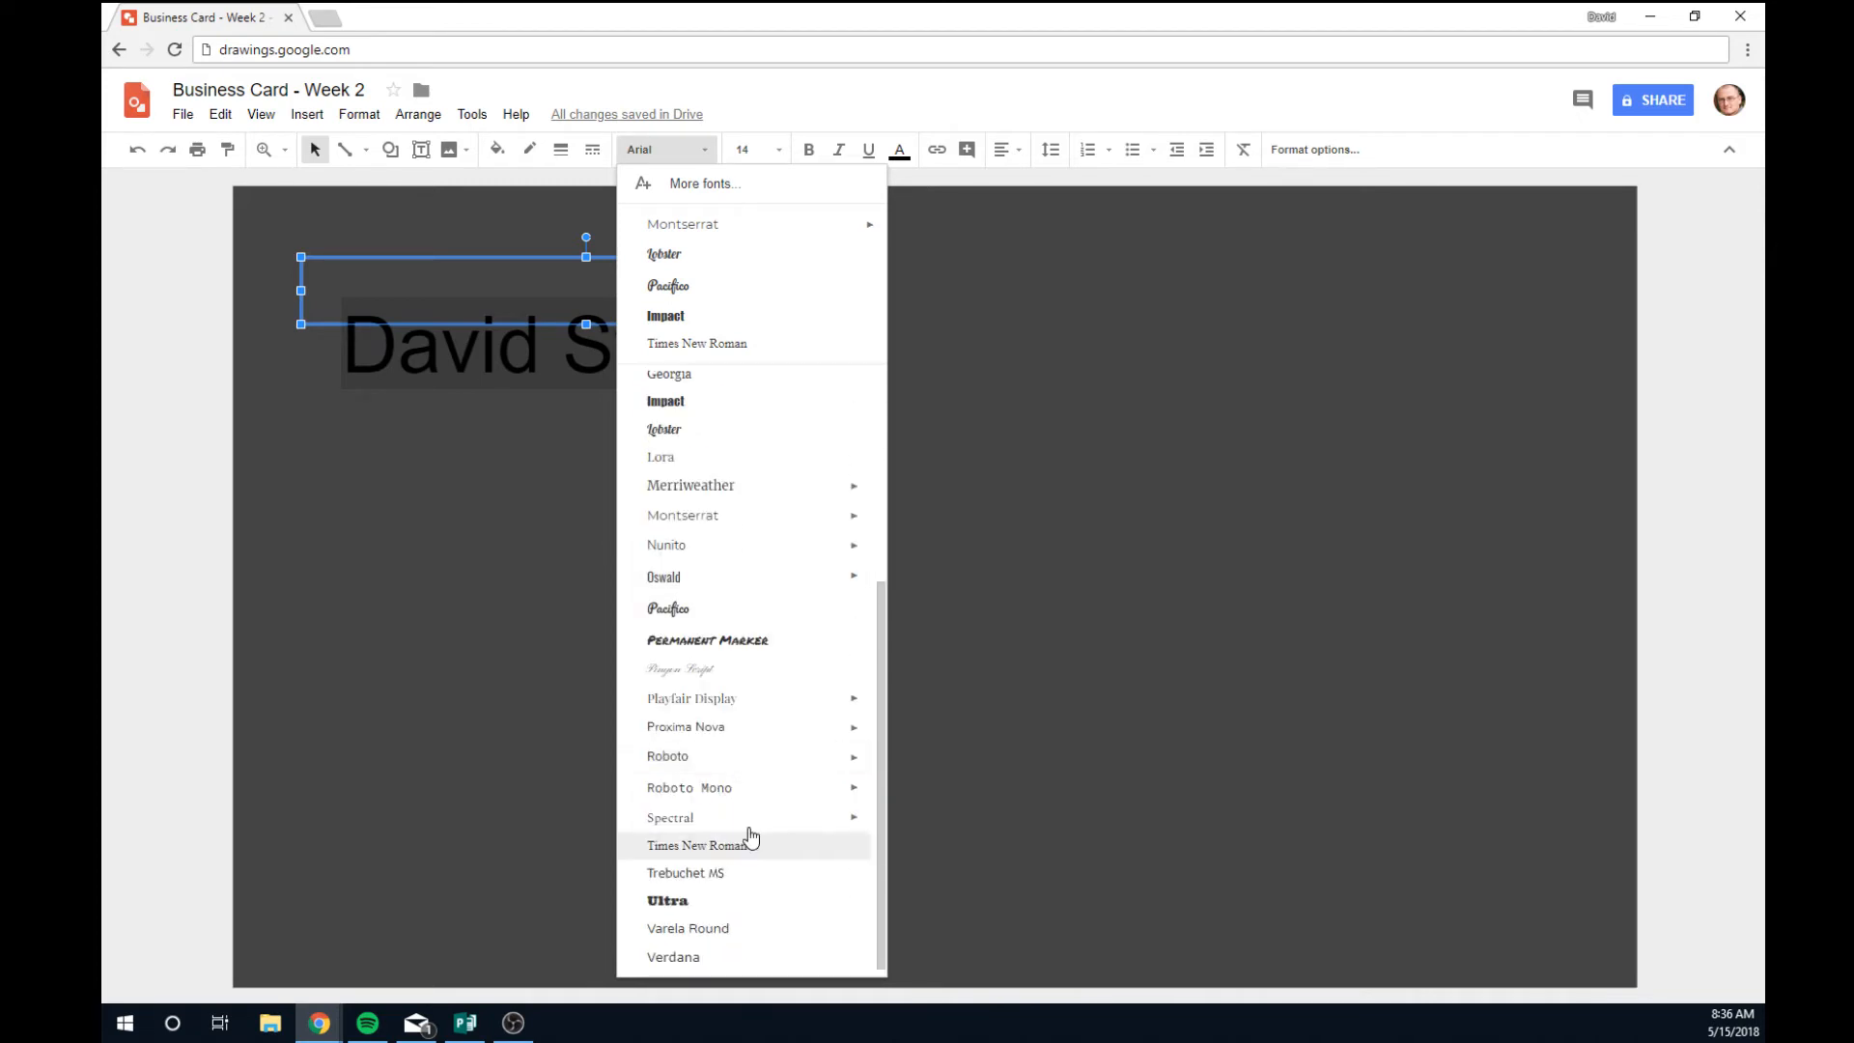
scroll(753, 804, up, 3)
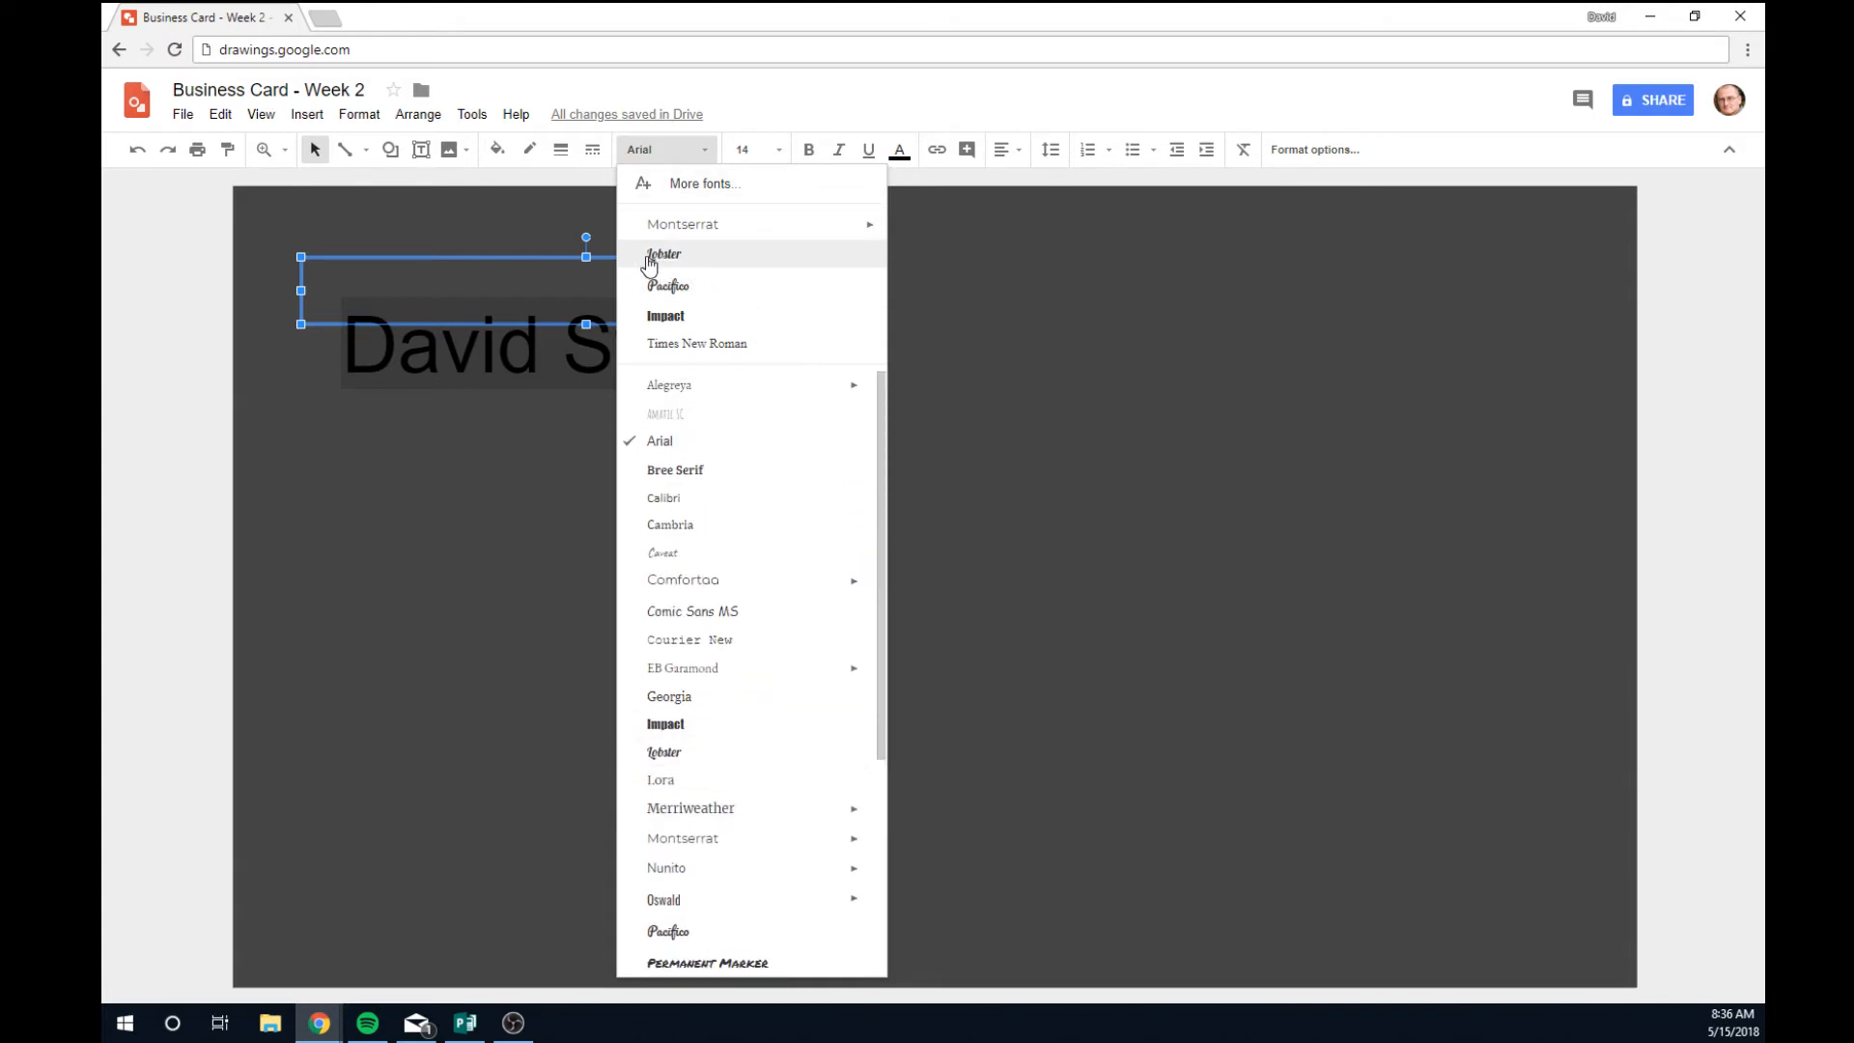
click(692, 263)
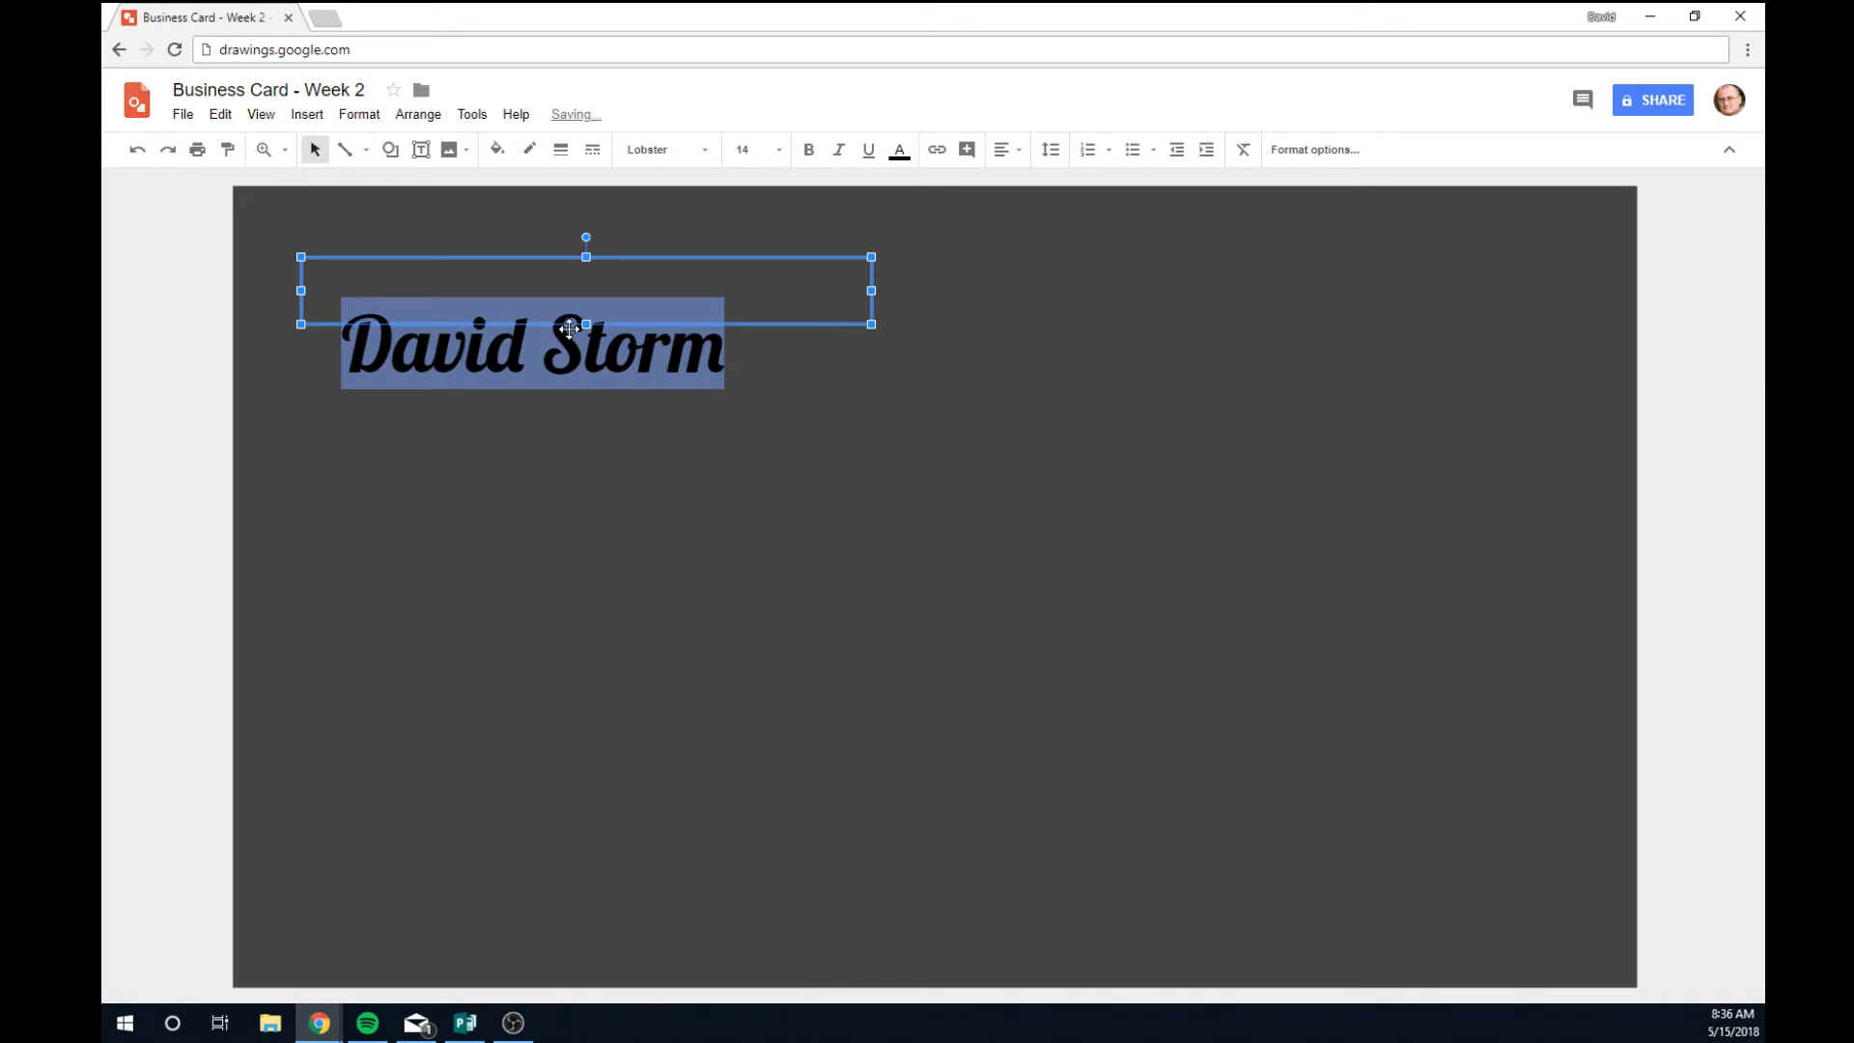
click(778, 157)
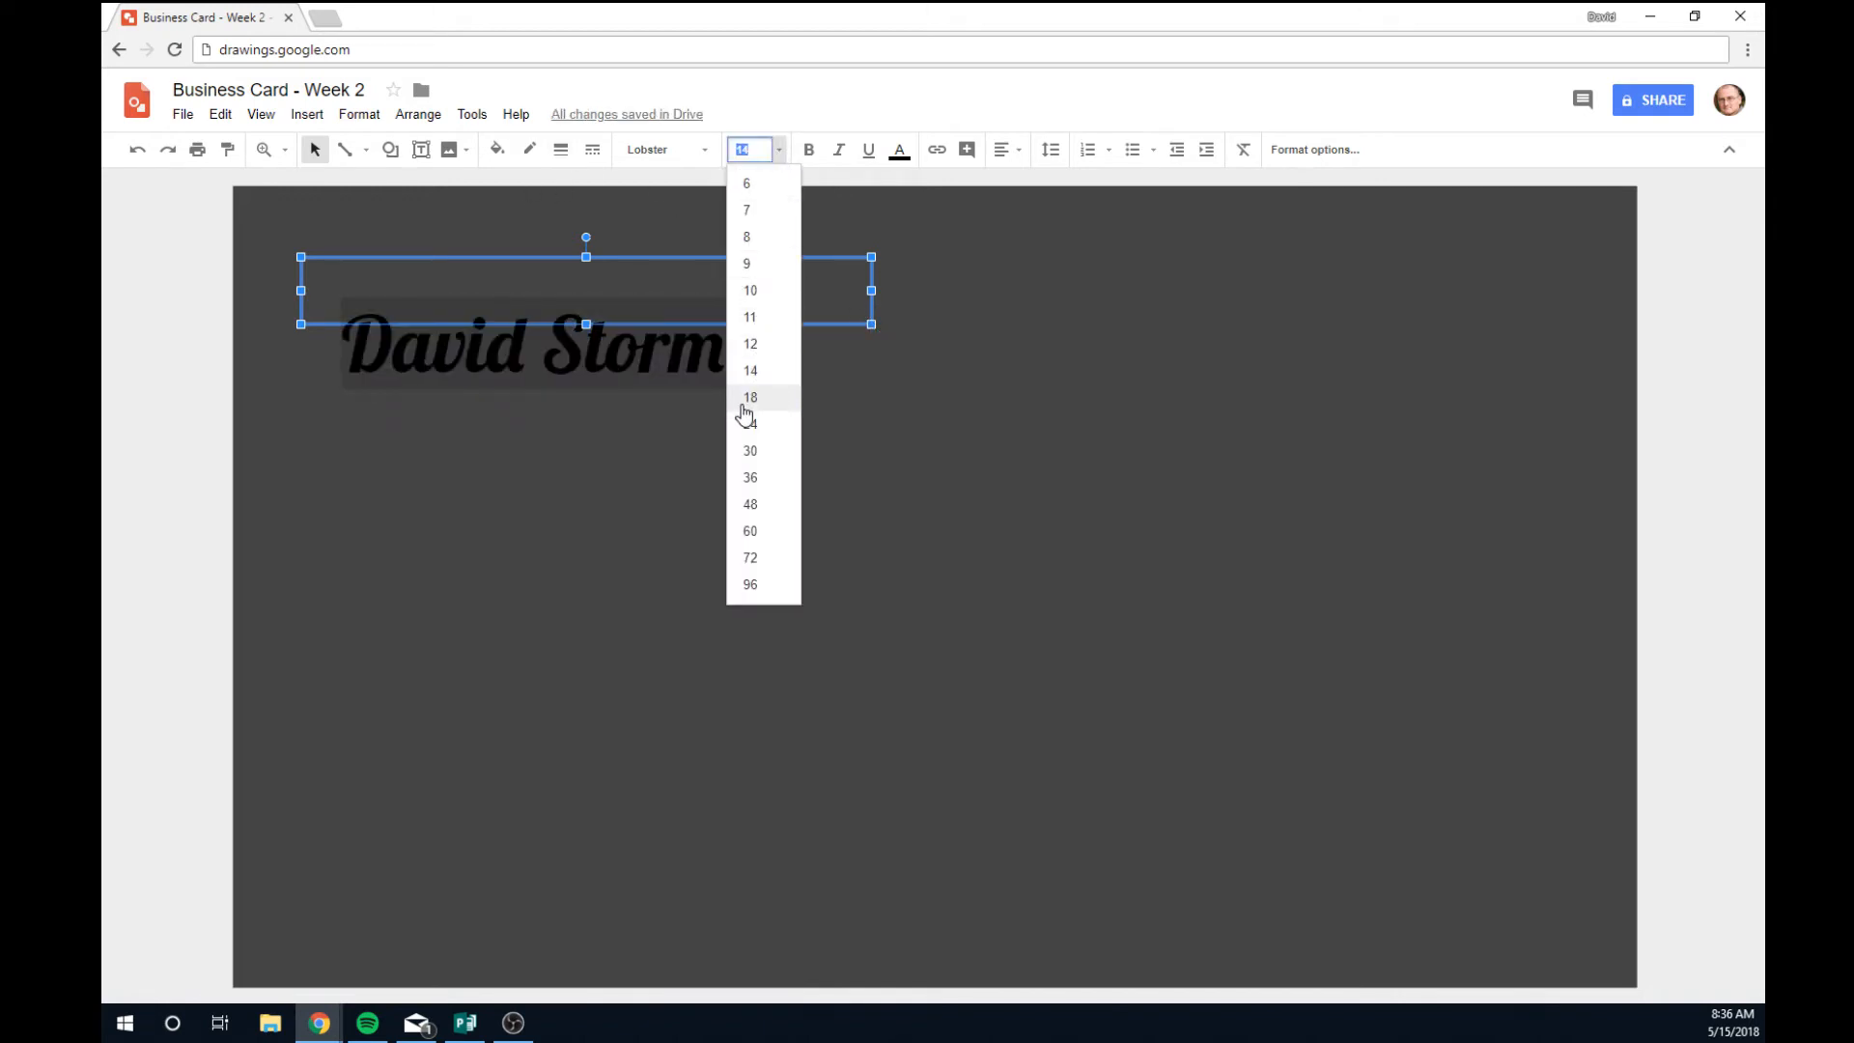
click(750, 398)
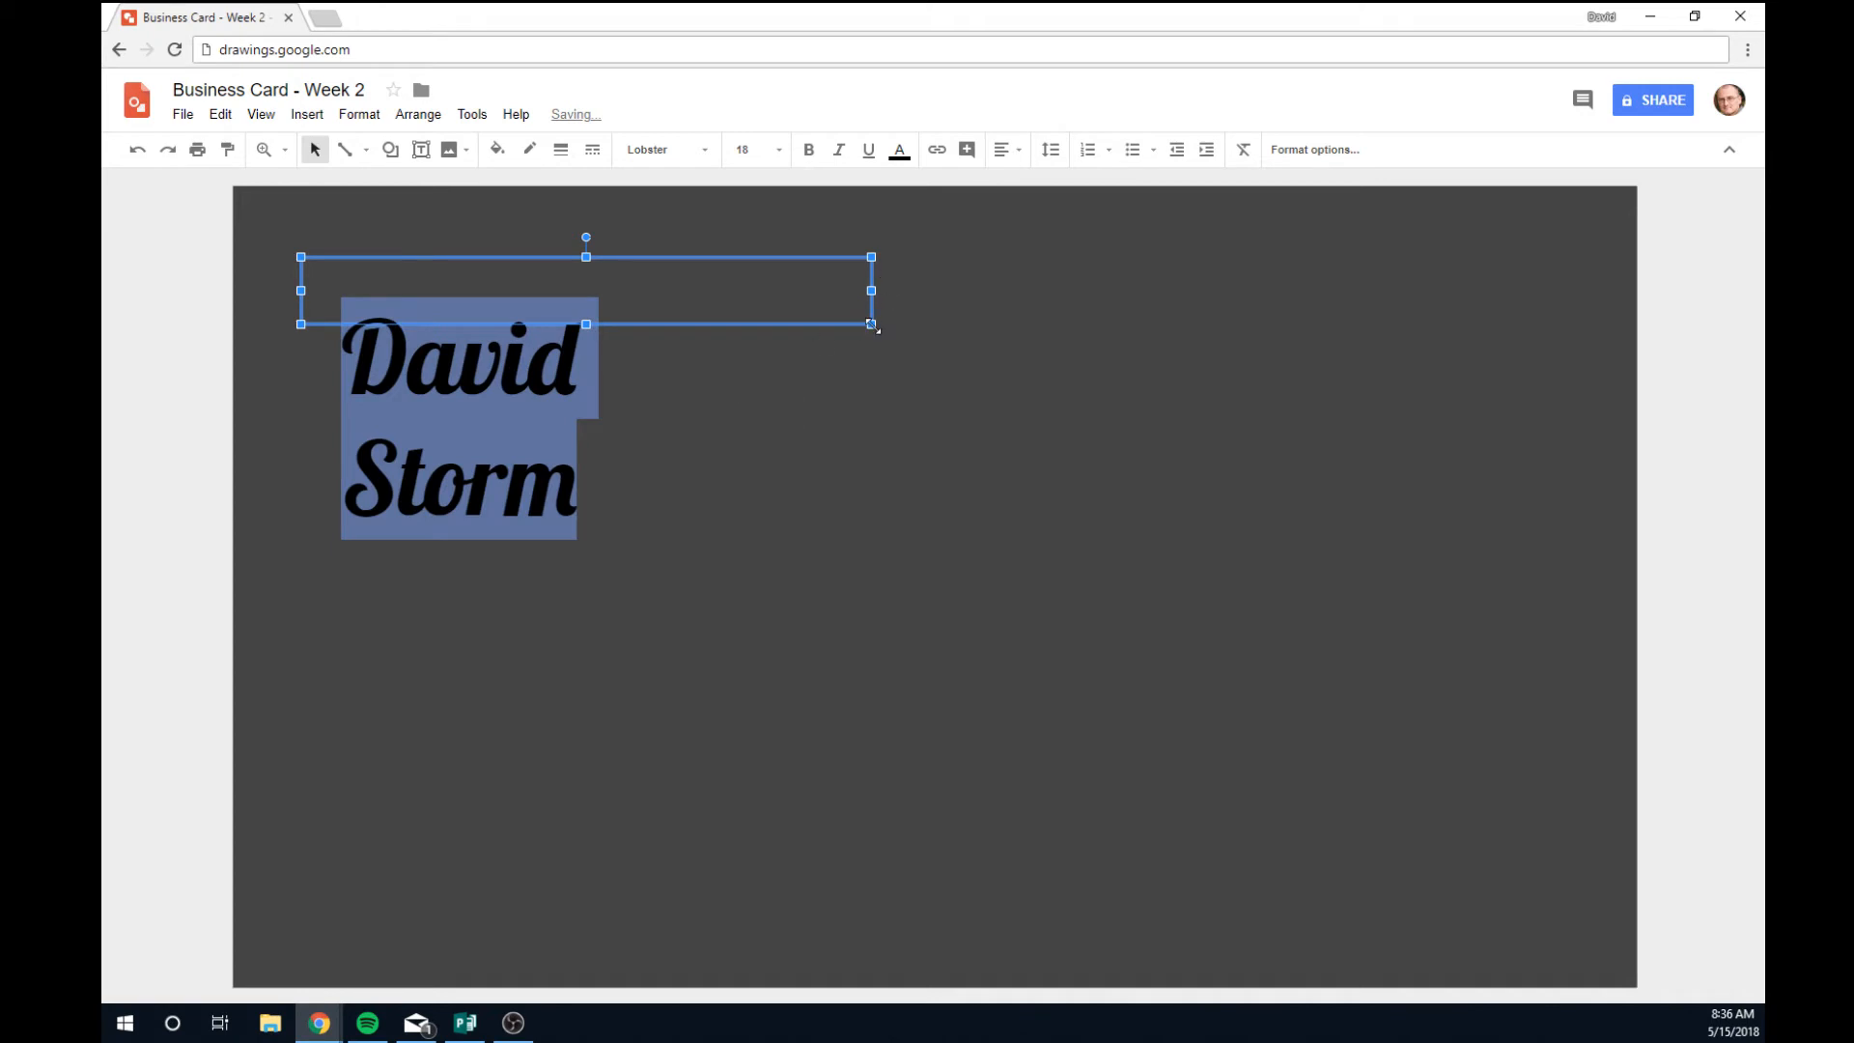
Widen the name's text box to one line; try a pale yellow fill, then undo it.
drag(872, 325, 1074, 405)
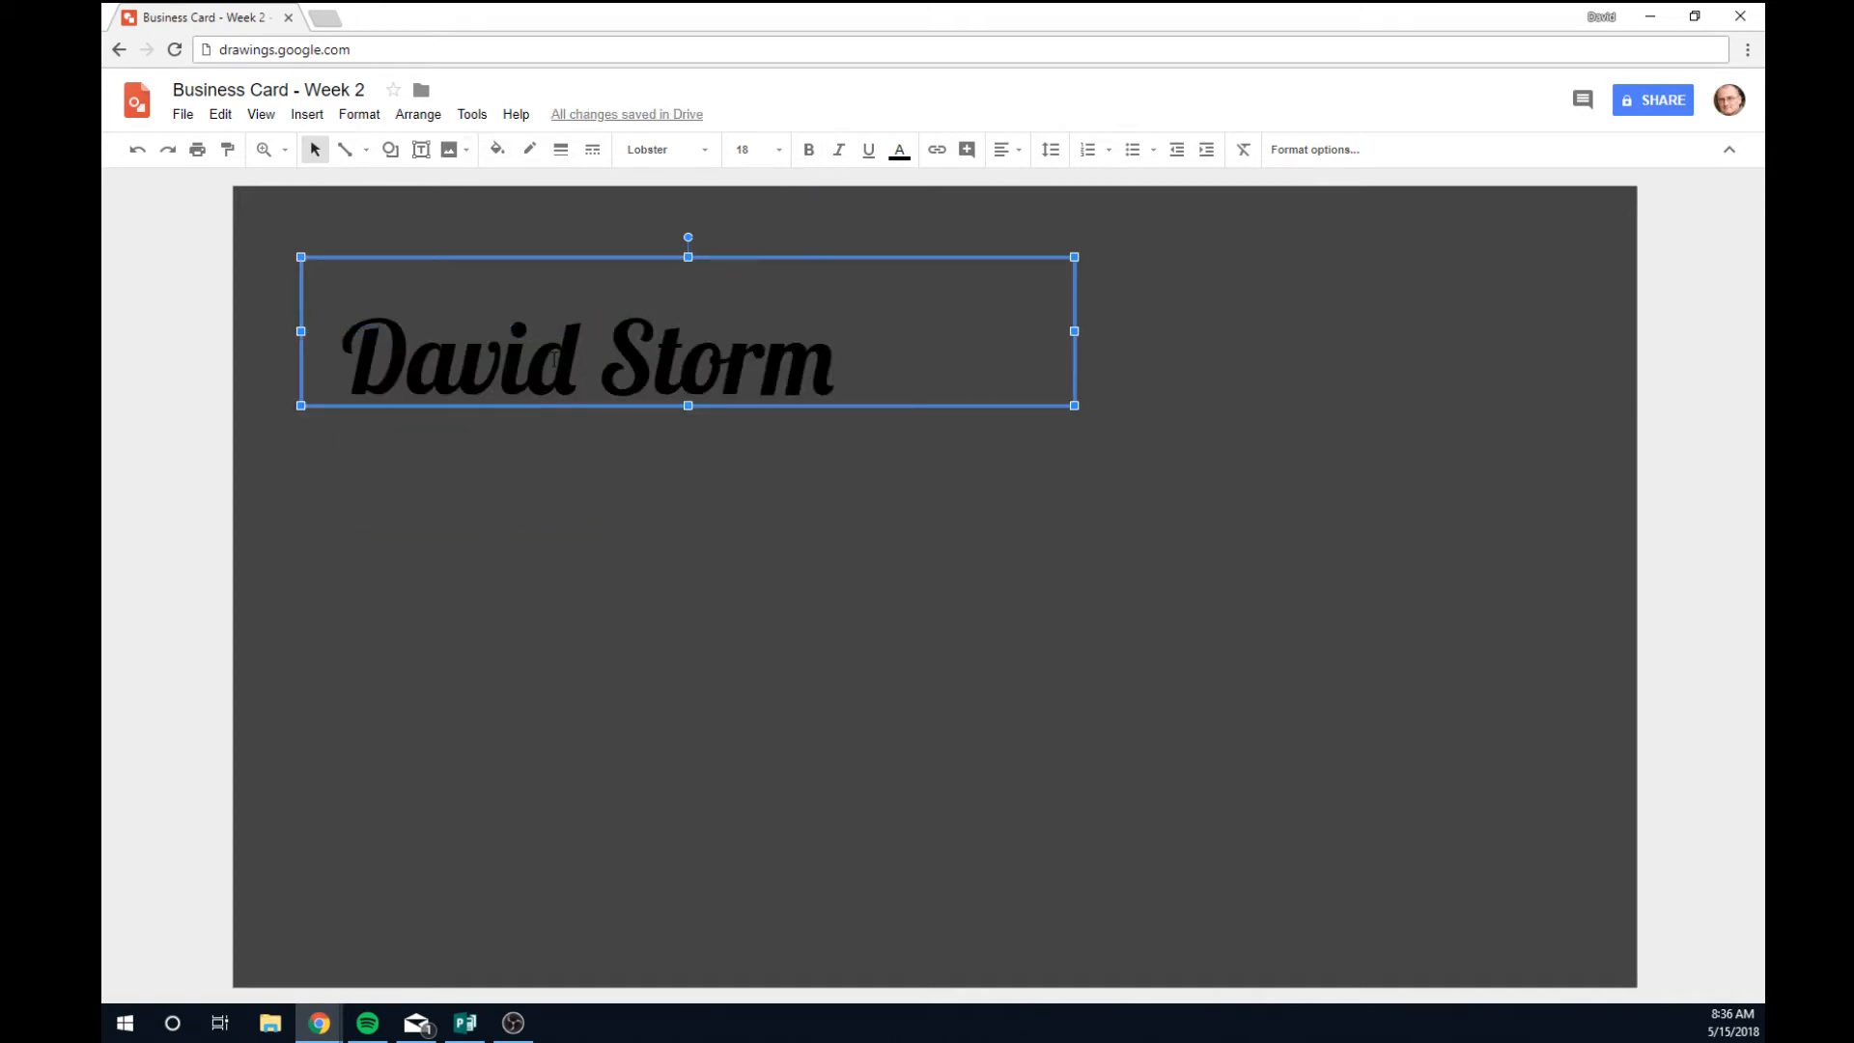
key(ctrl+a)
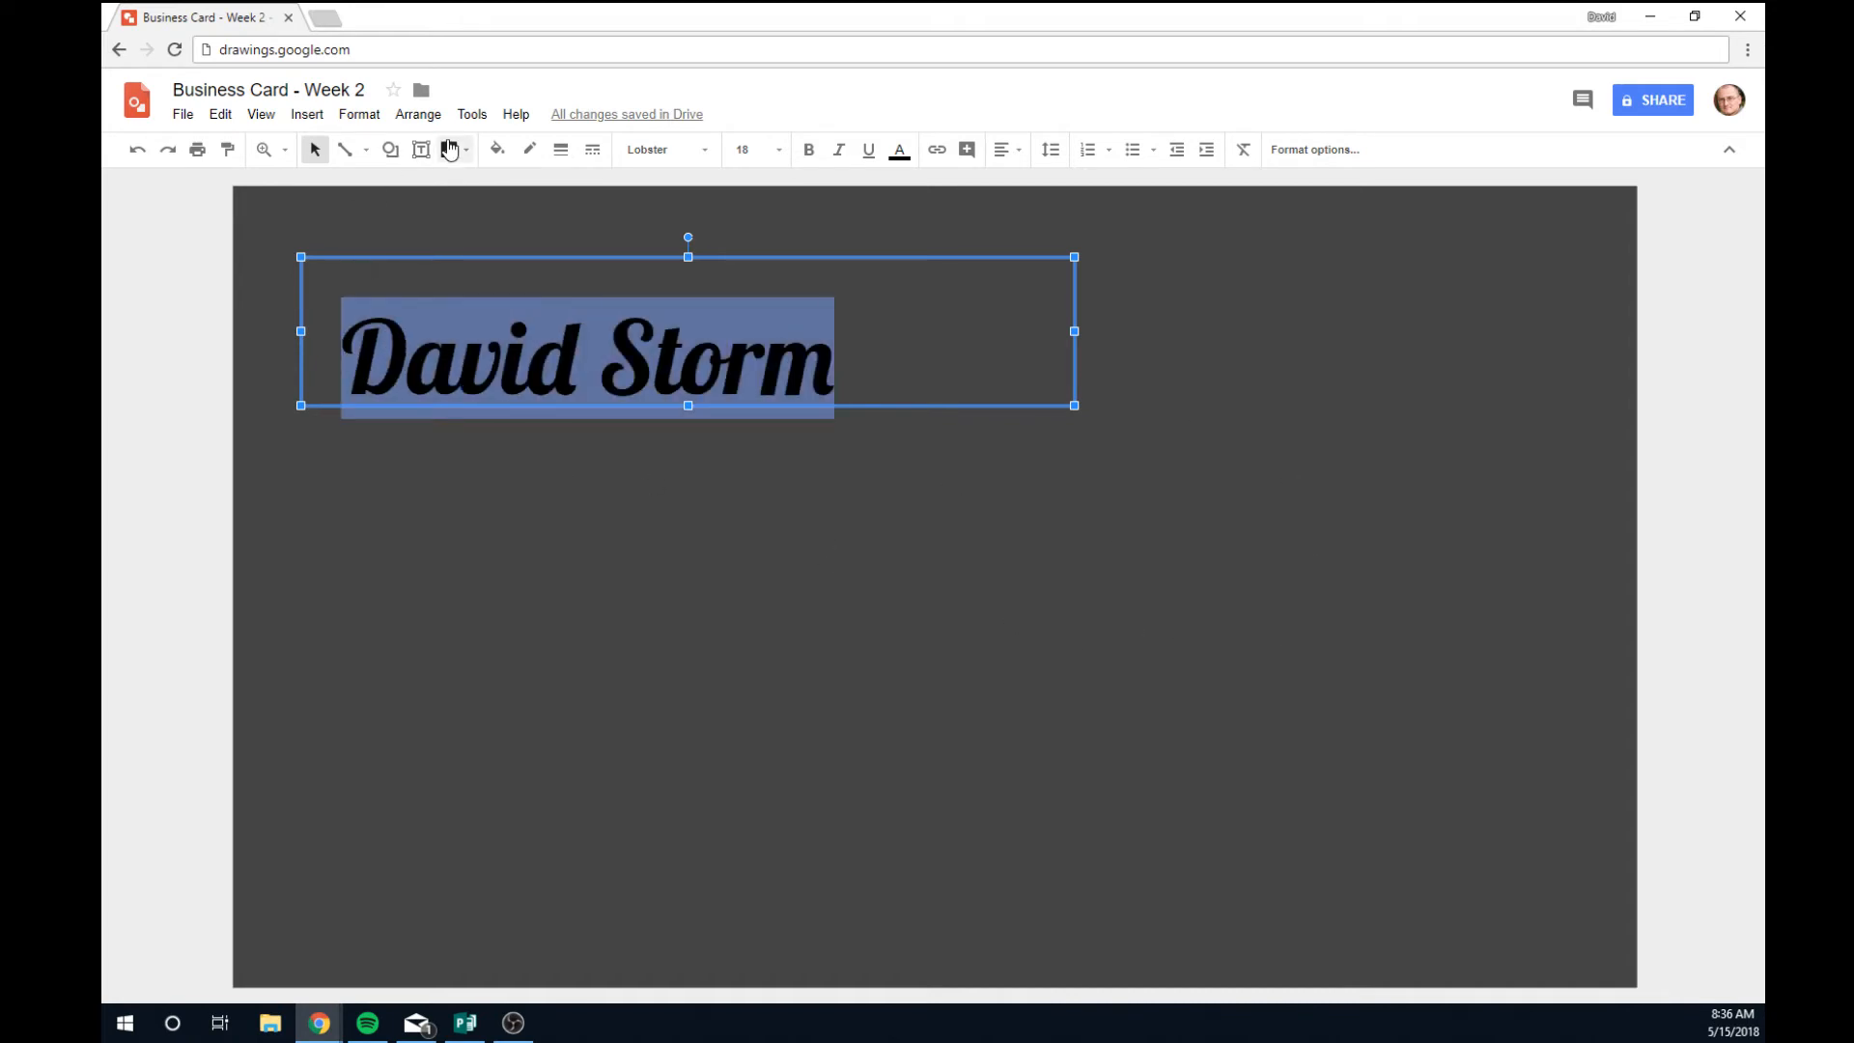
click(498, 152)
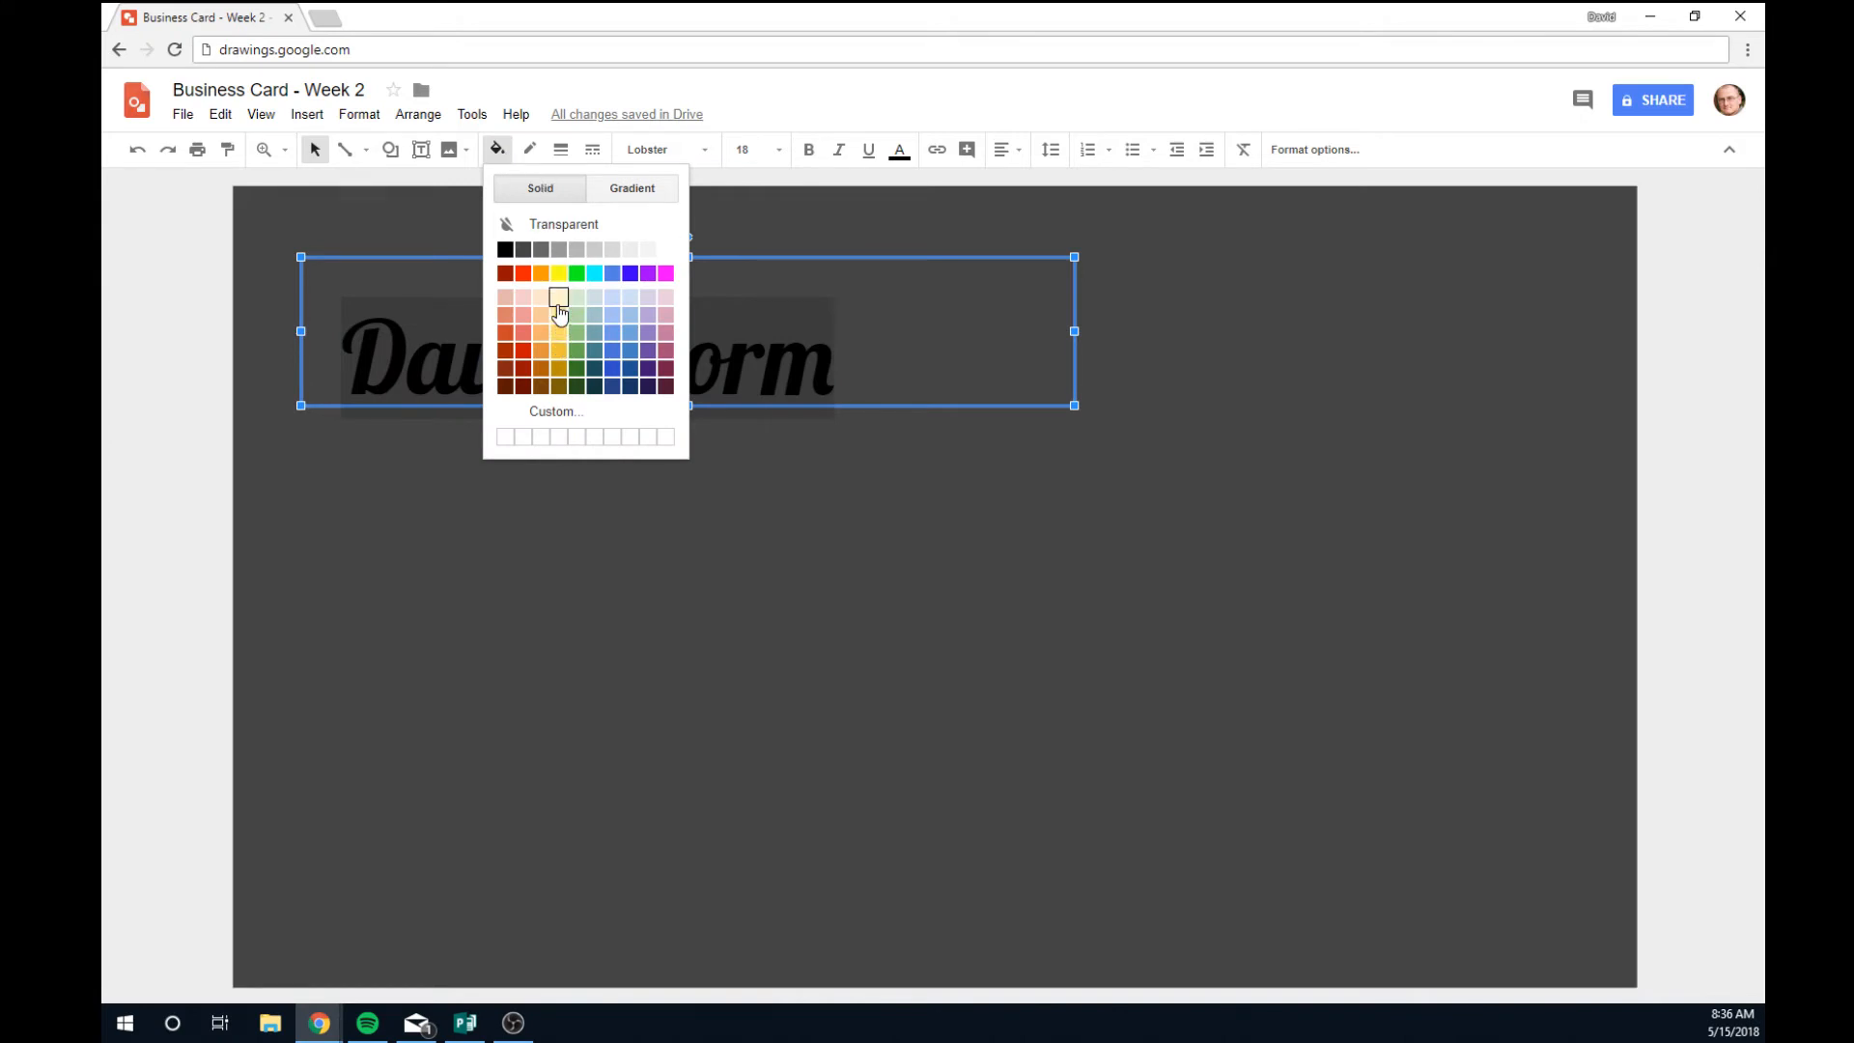
click(559, 300)
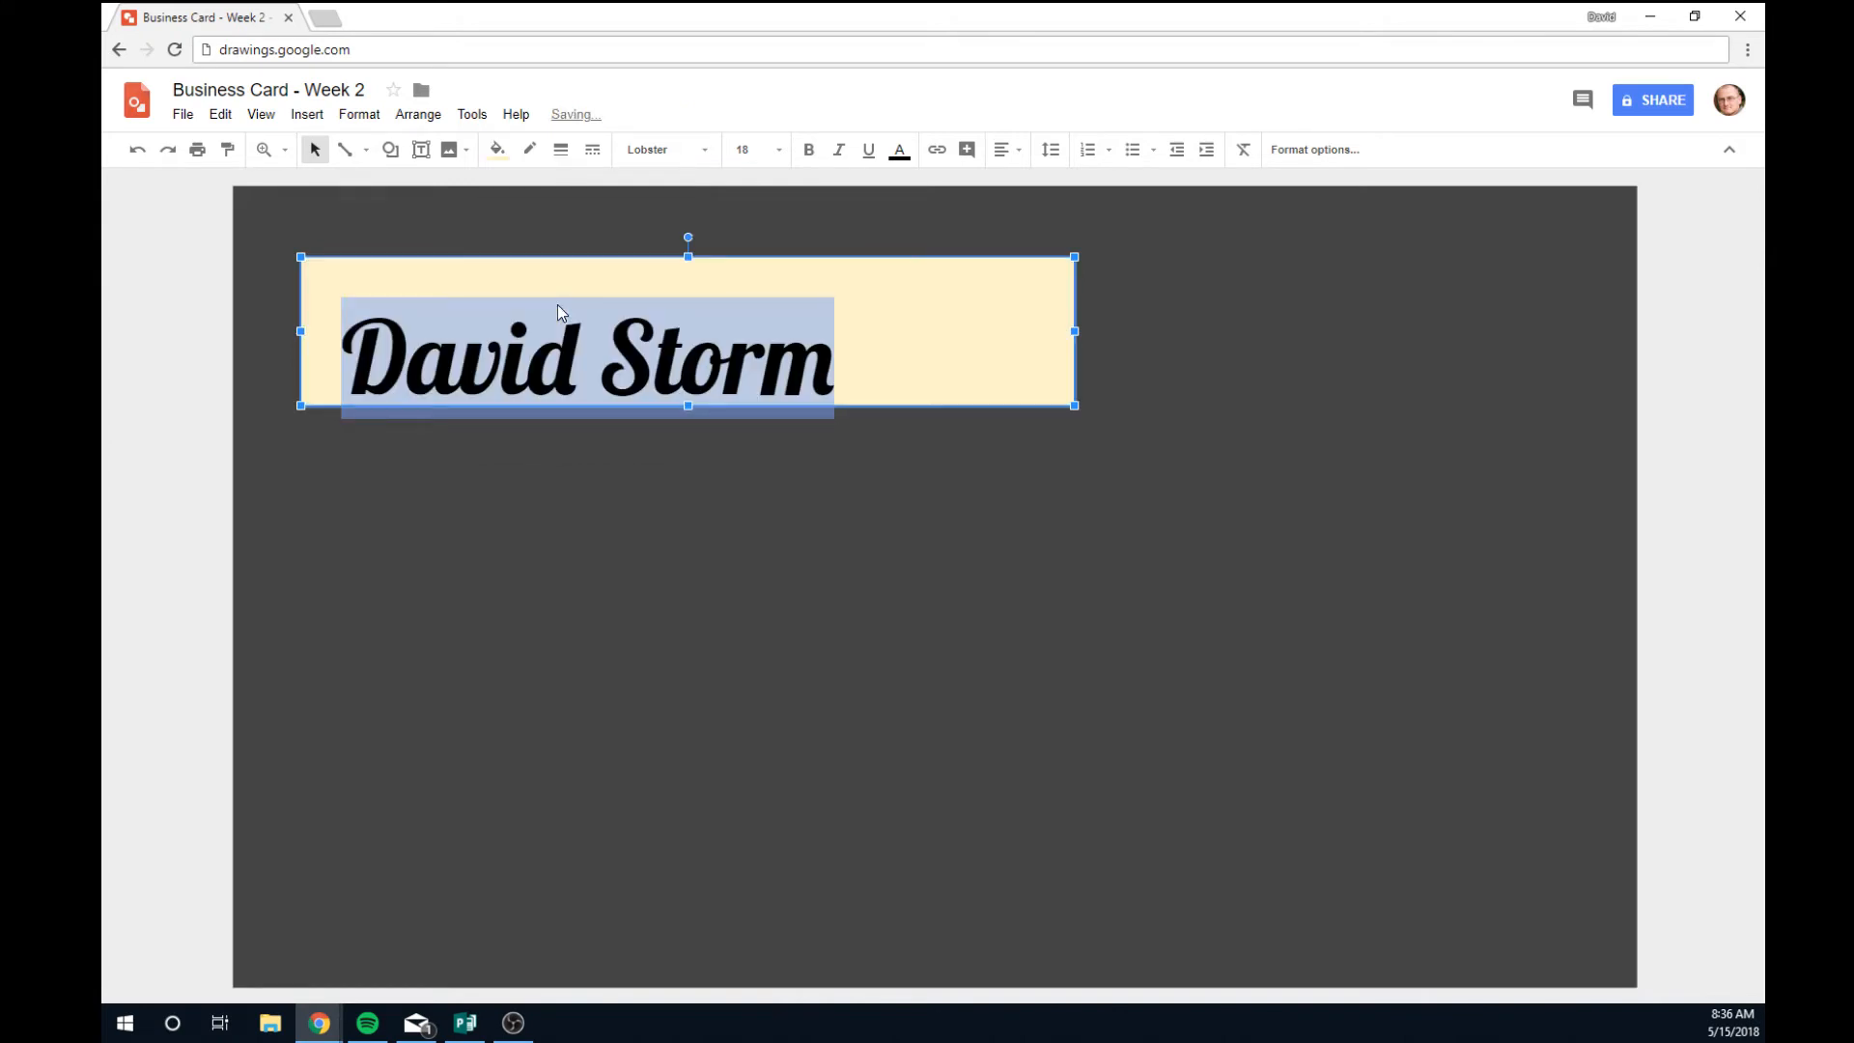
key(ctrl+z)
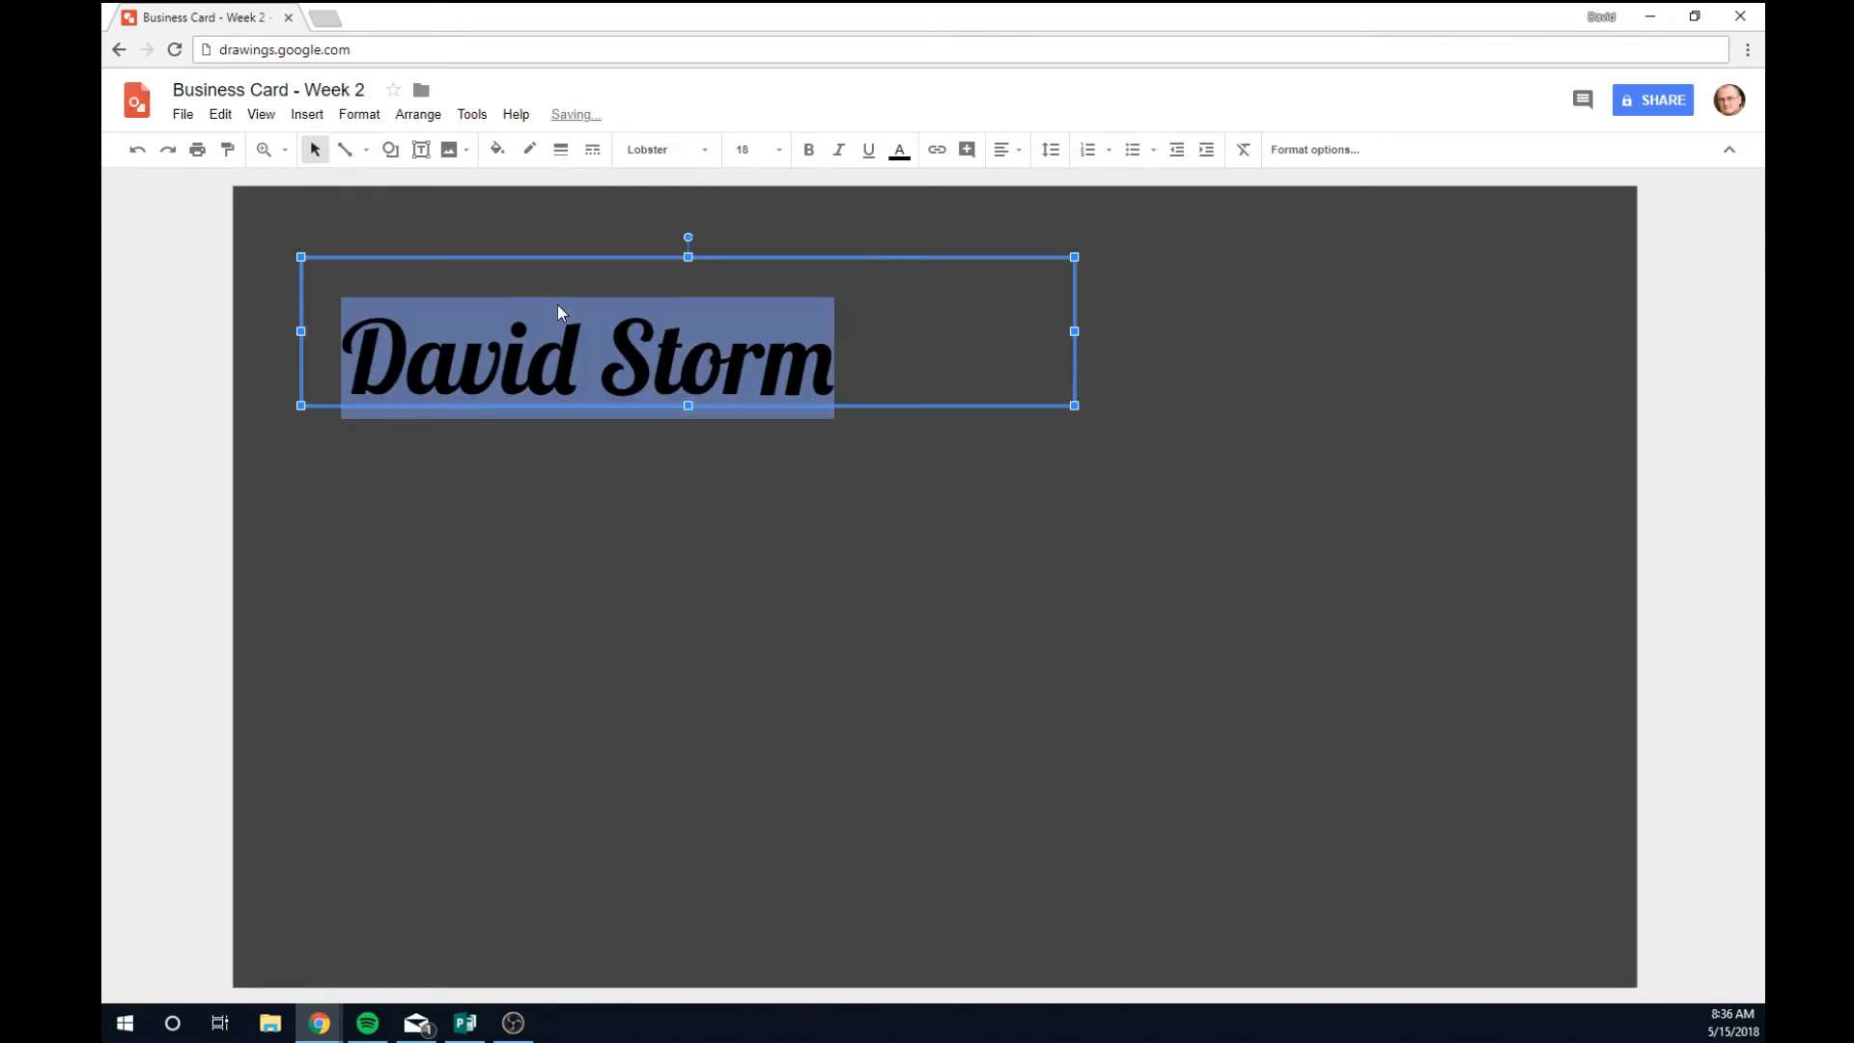
click(528, 150)
Change the name's text colour to light cream yellow.
click(528, 150)
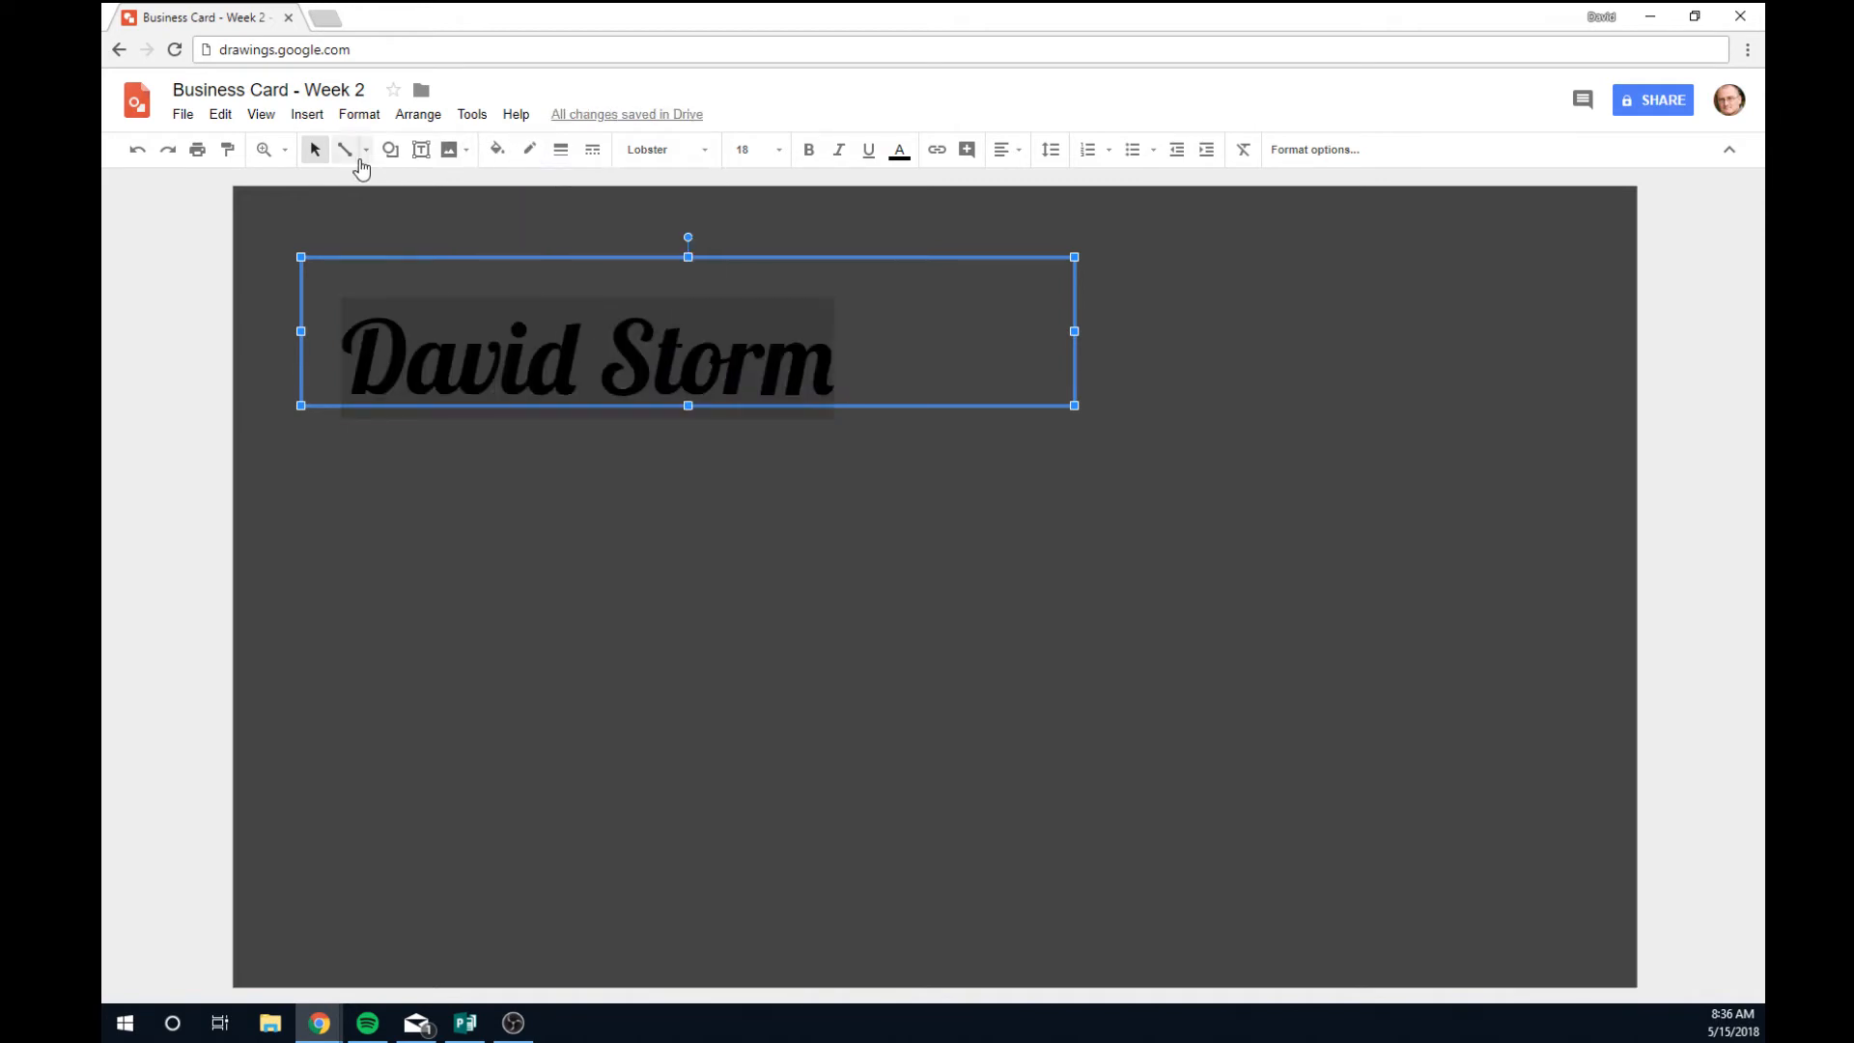
click(898, 153)
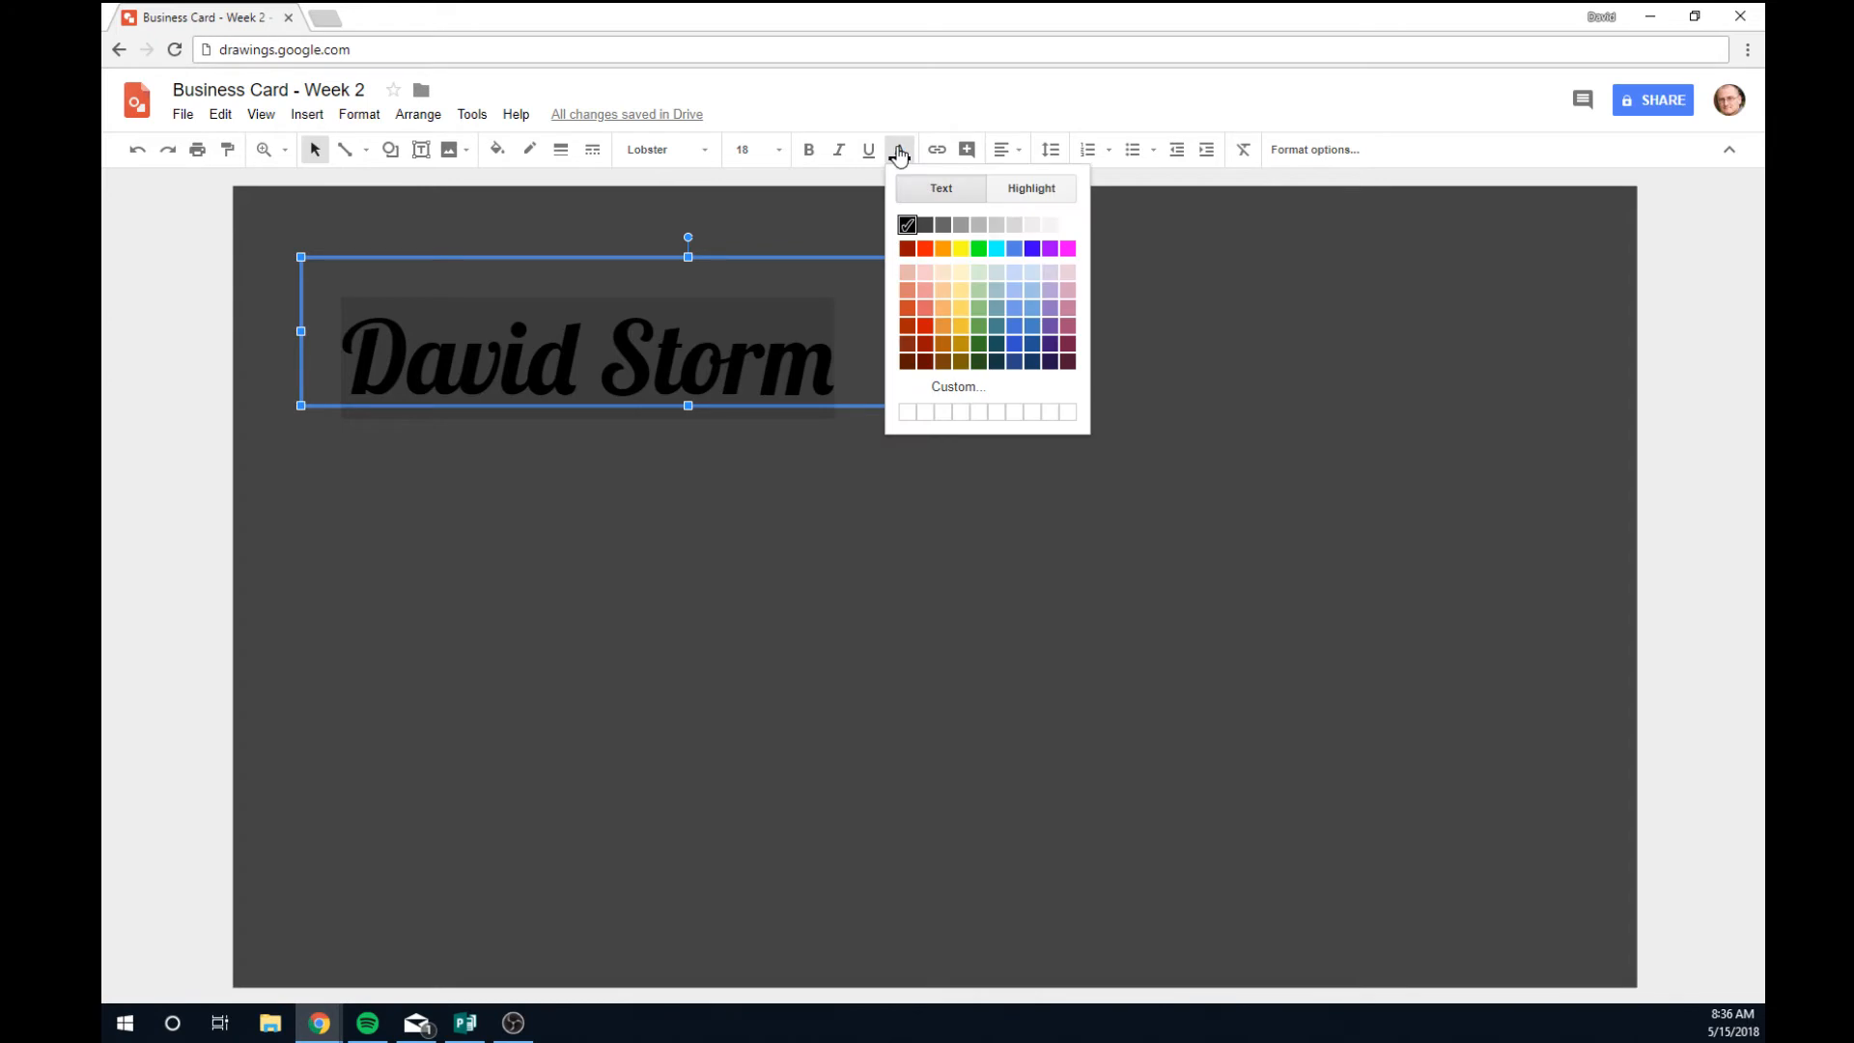
click(962, 273)
click(838, 576)
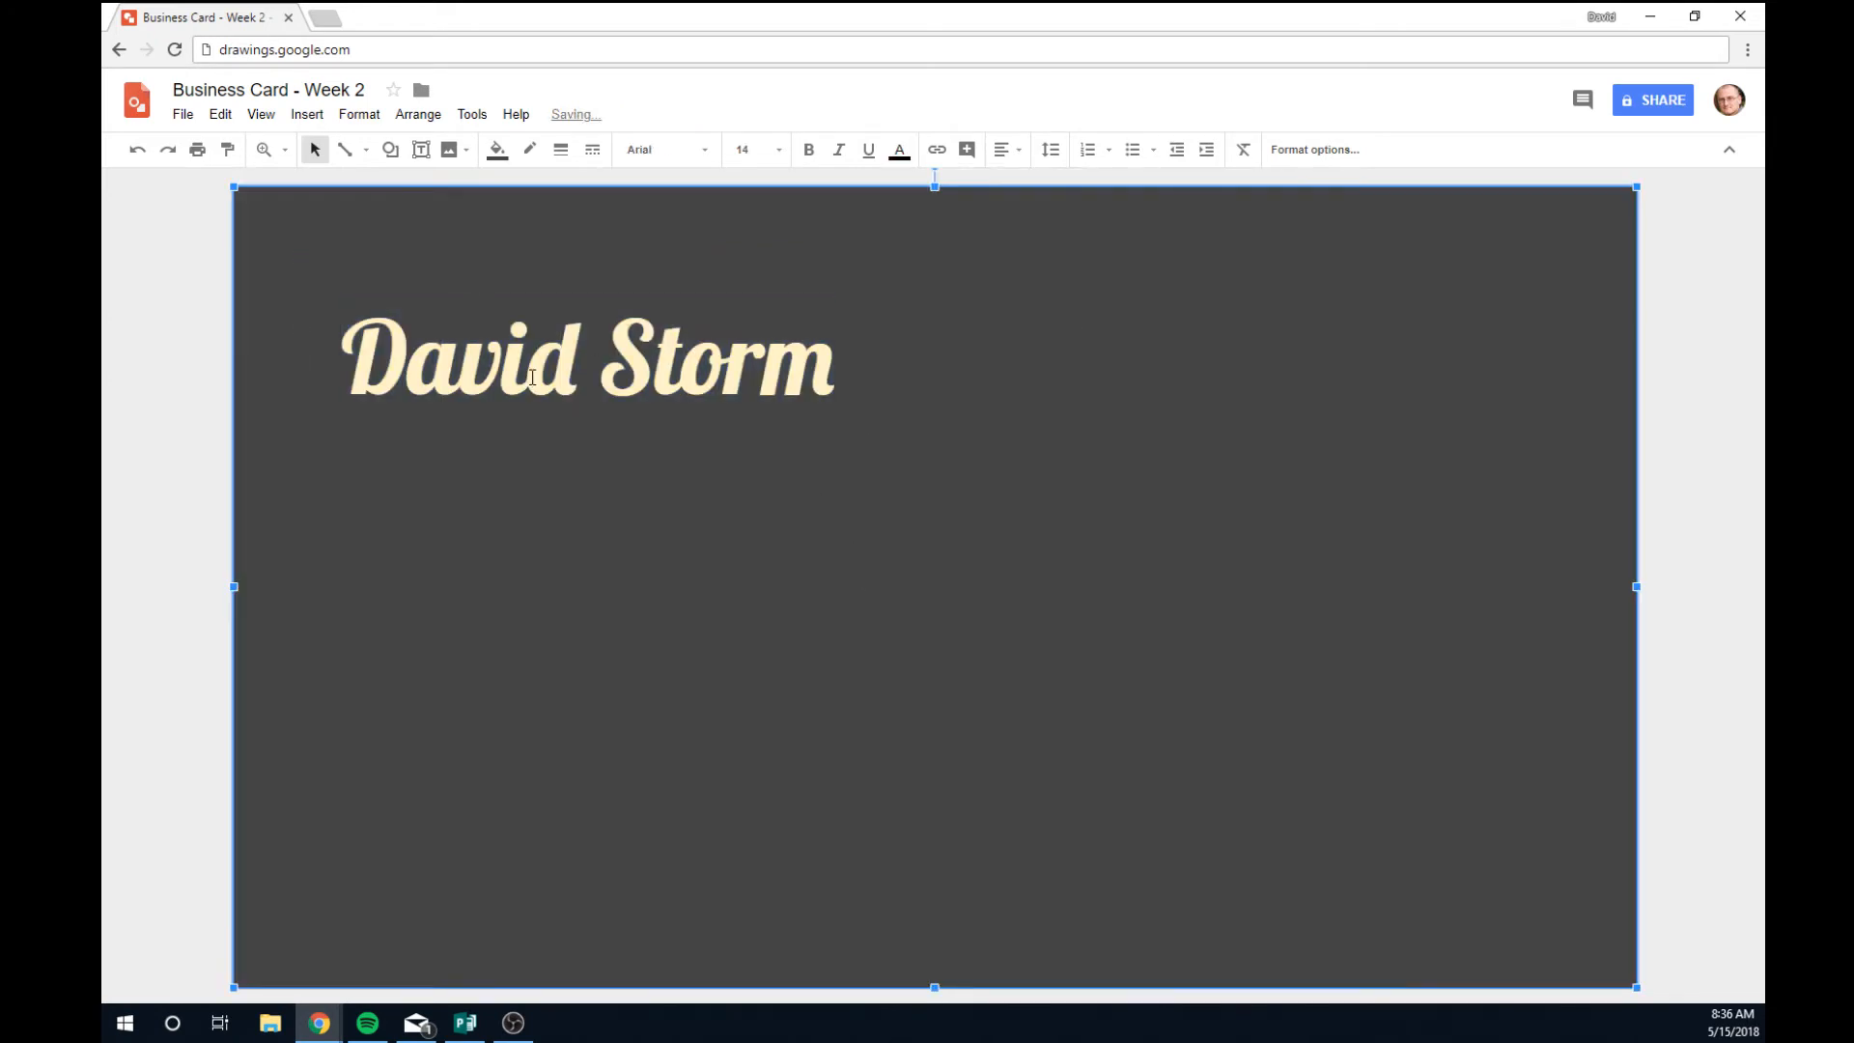
key(Escape)
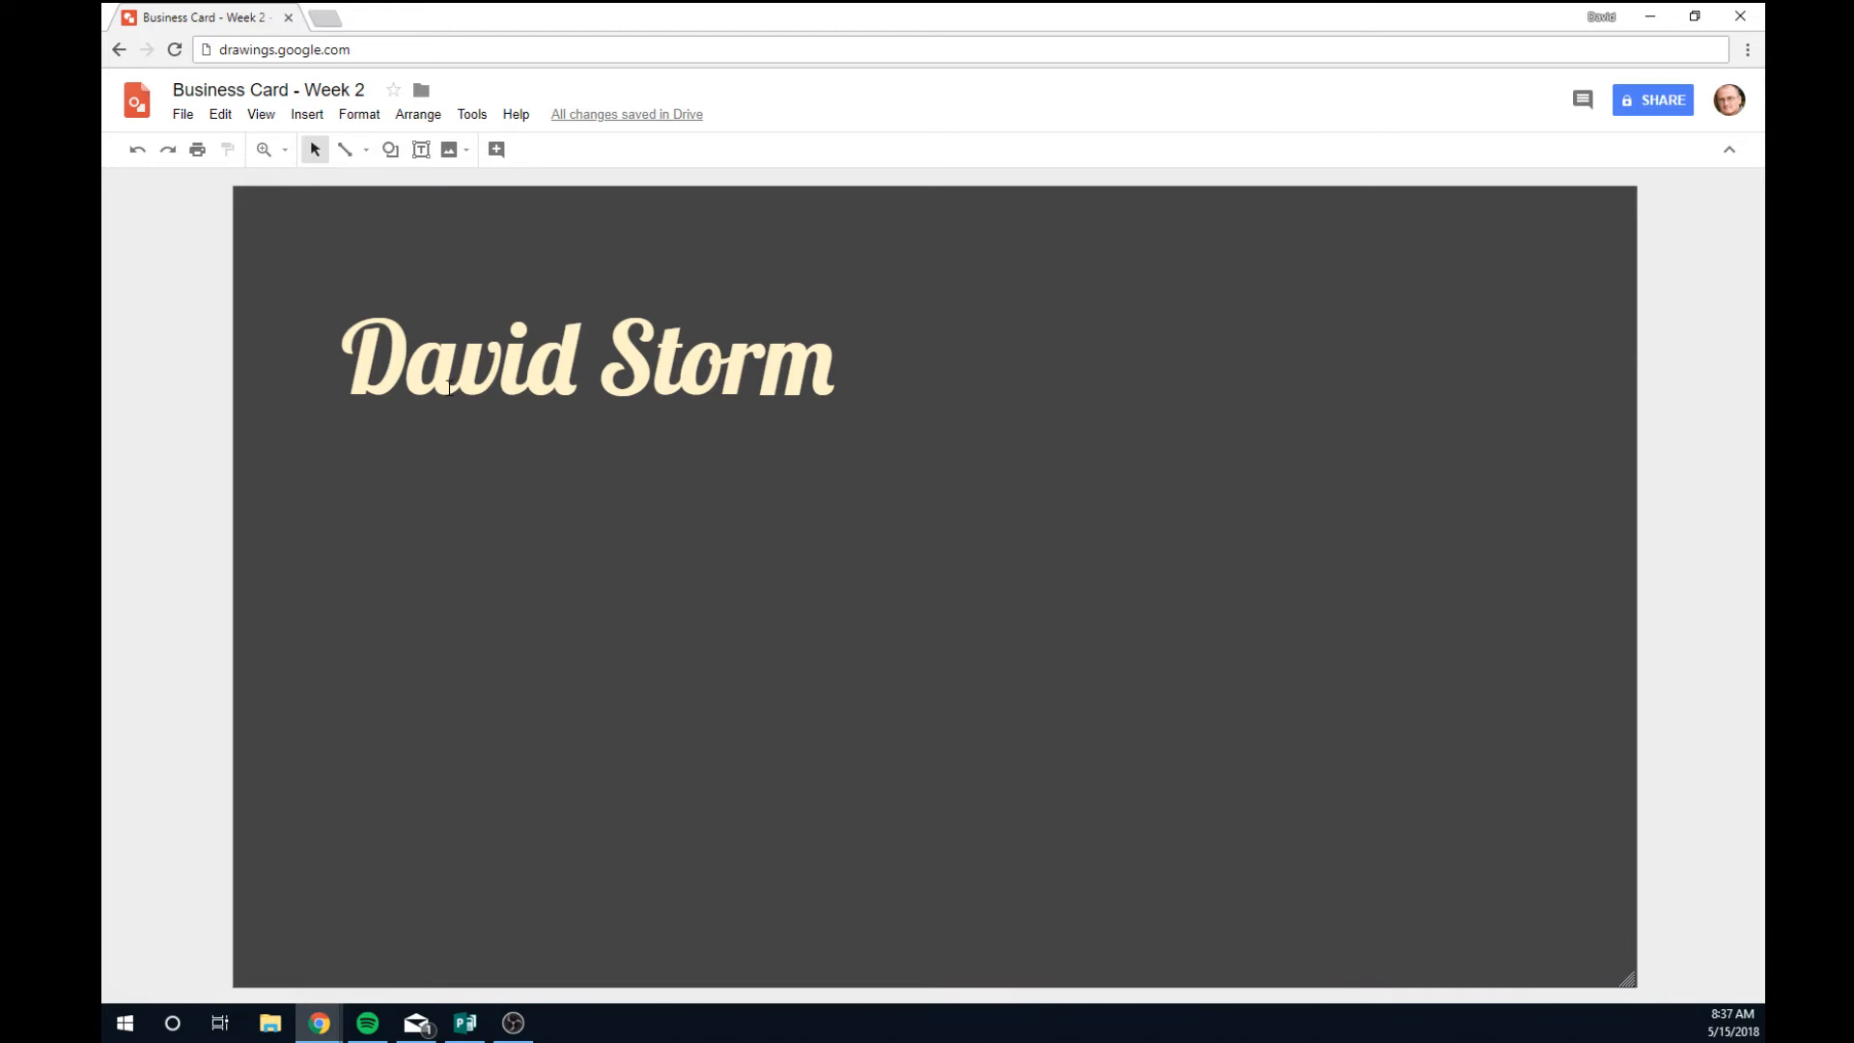
Move the name's text box up and left toward the card's corner.
click(448, 386)
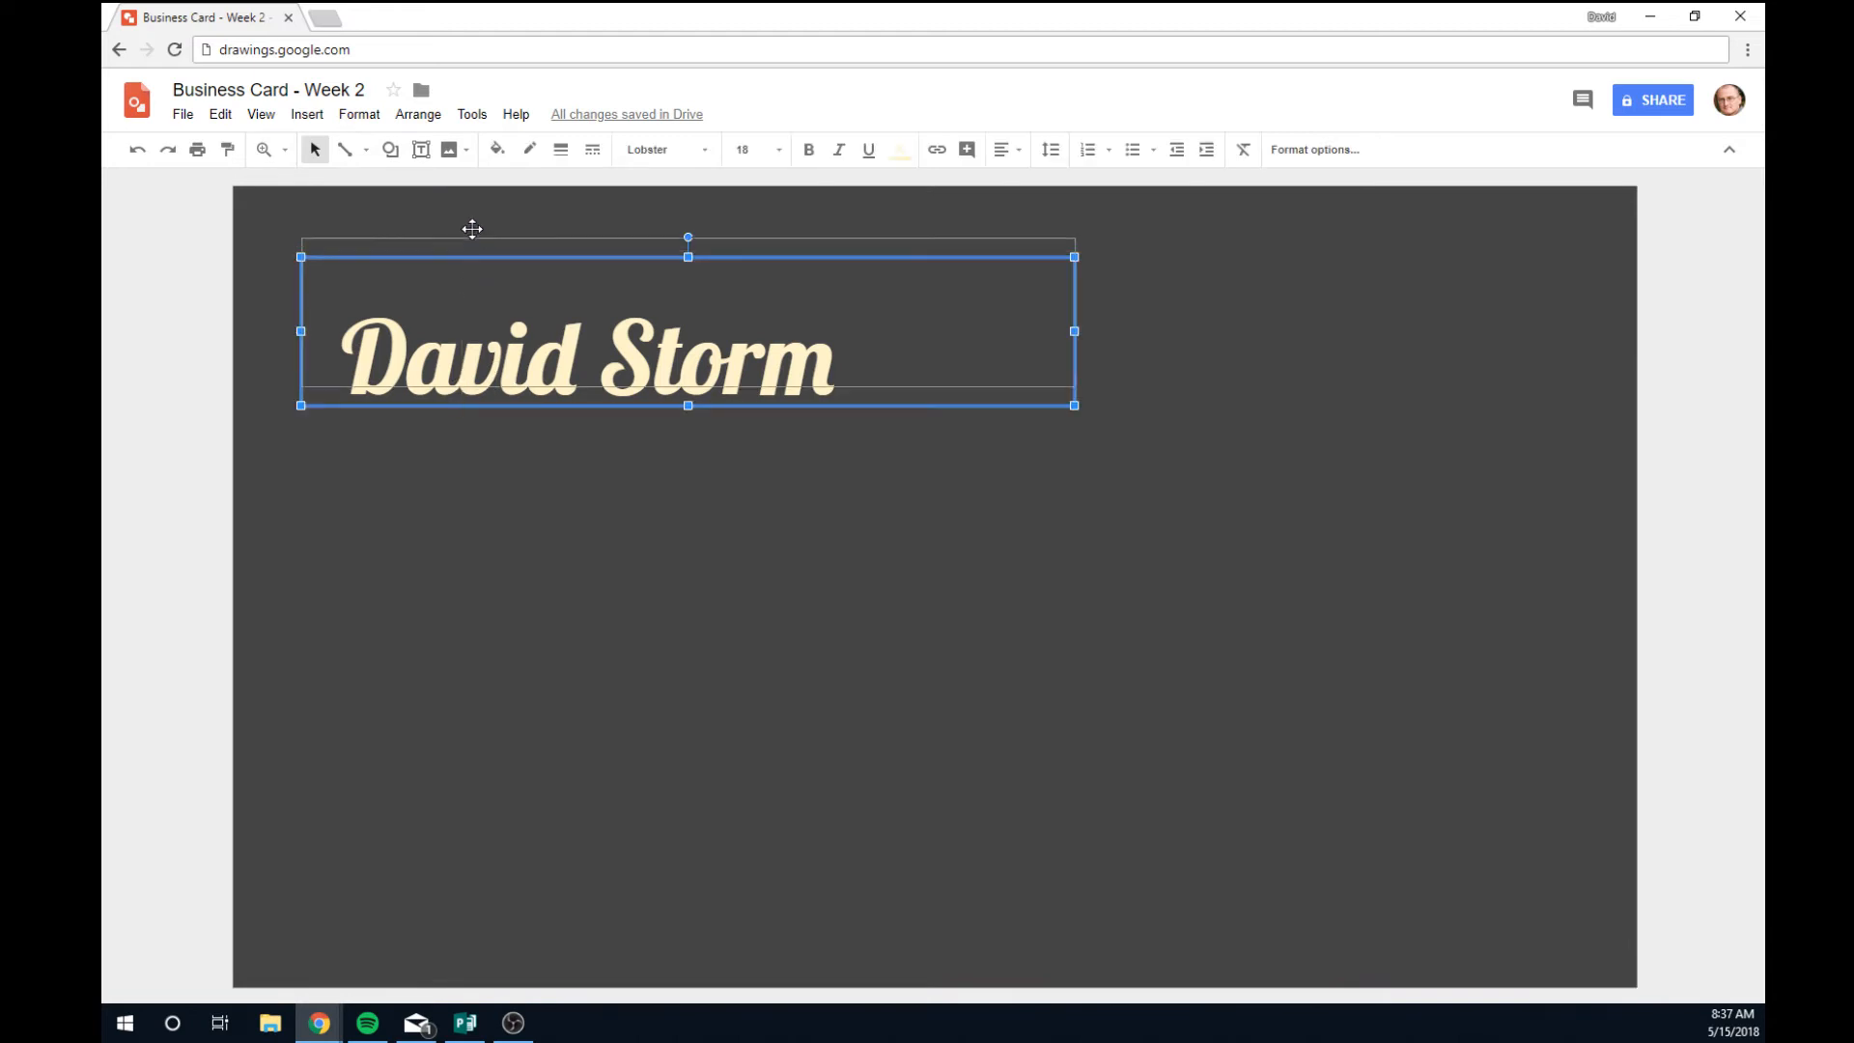
drag(472, 229, 447, 206)
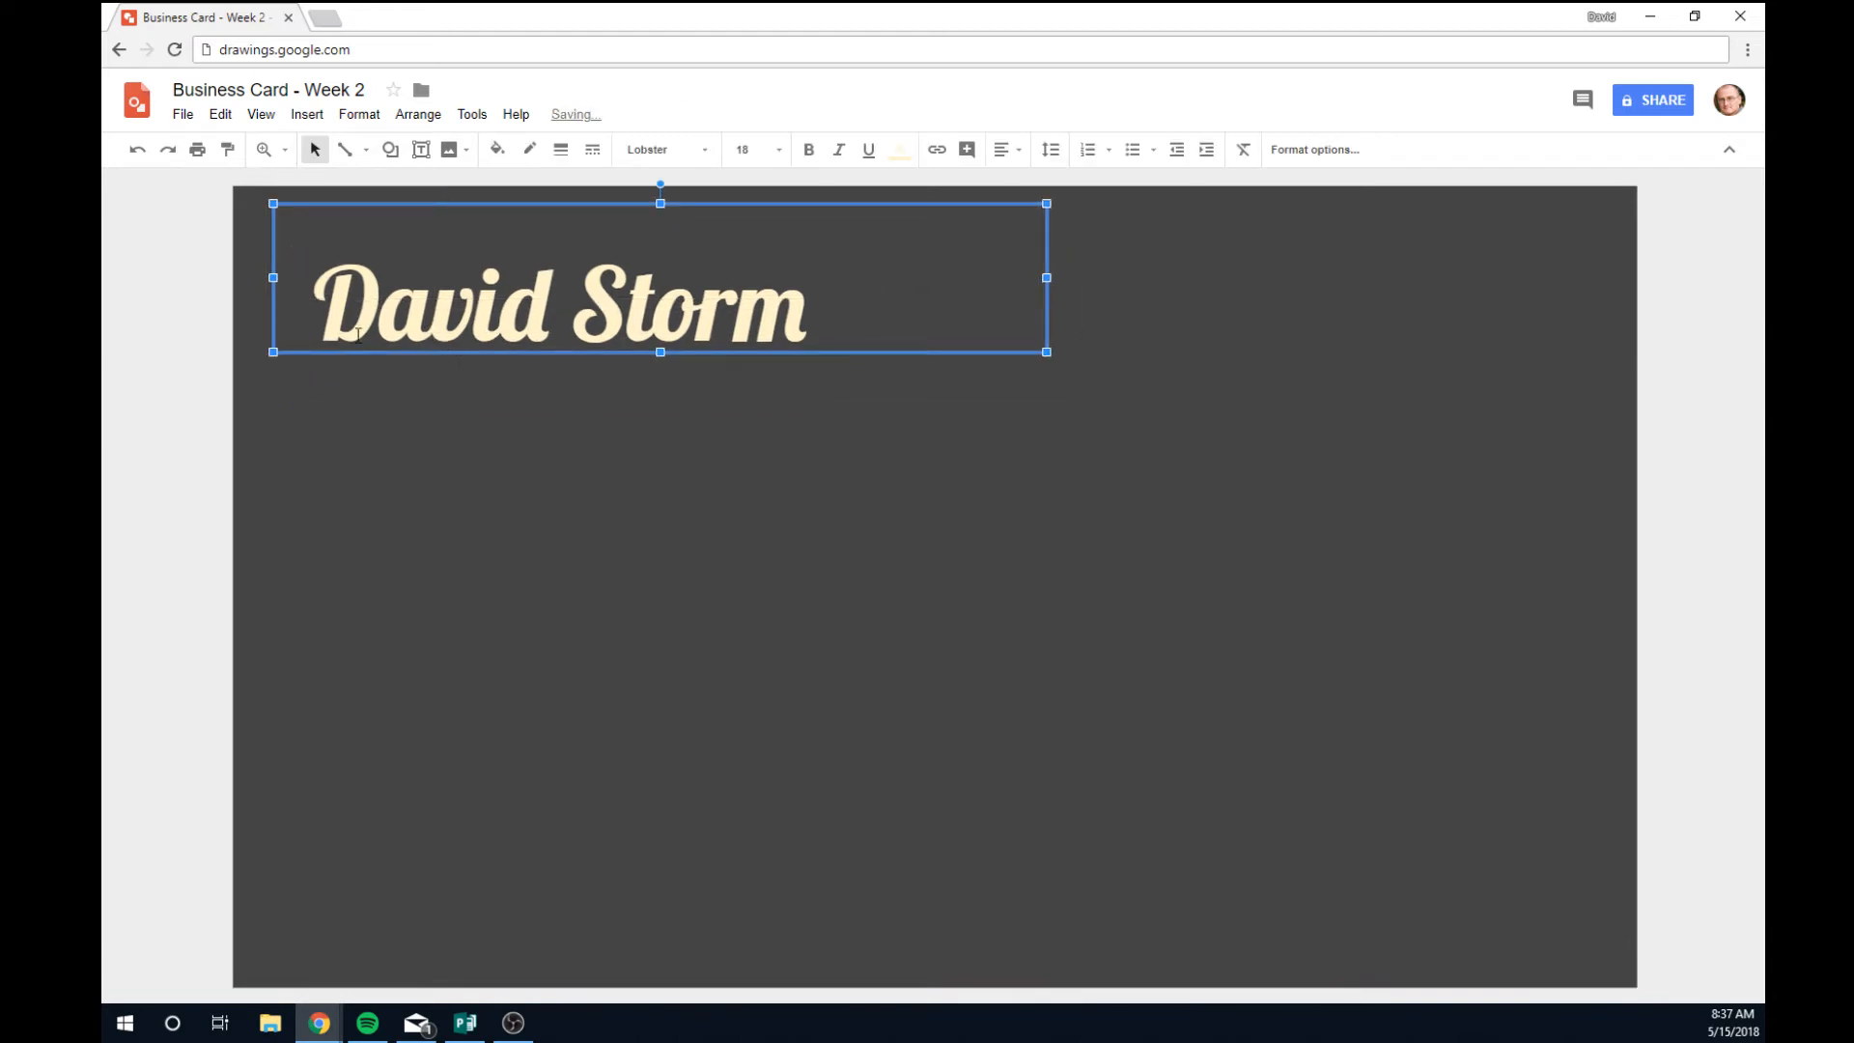
click(729, 523)
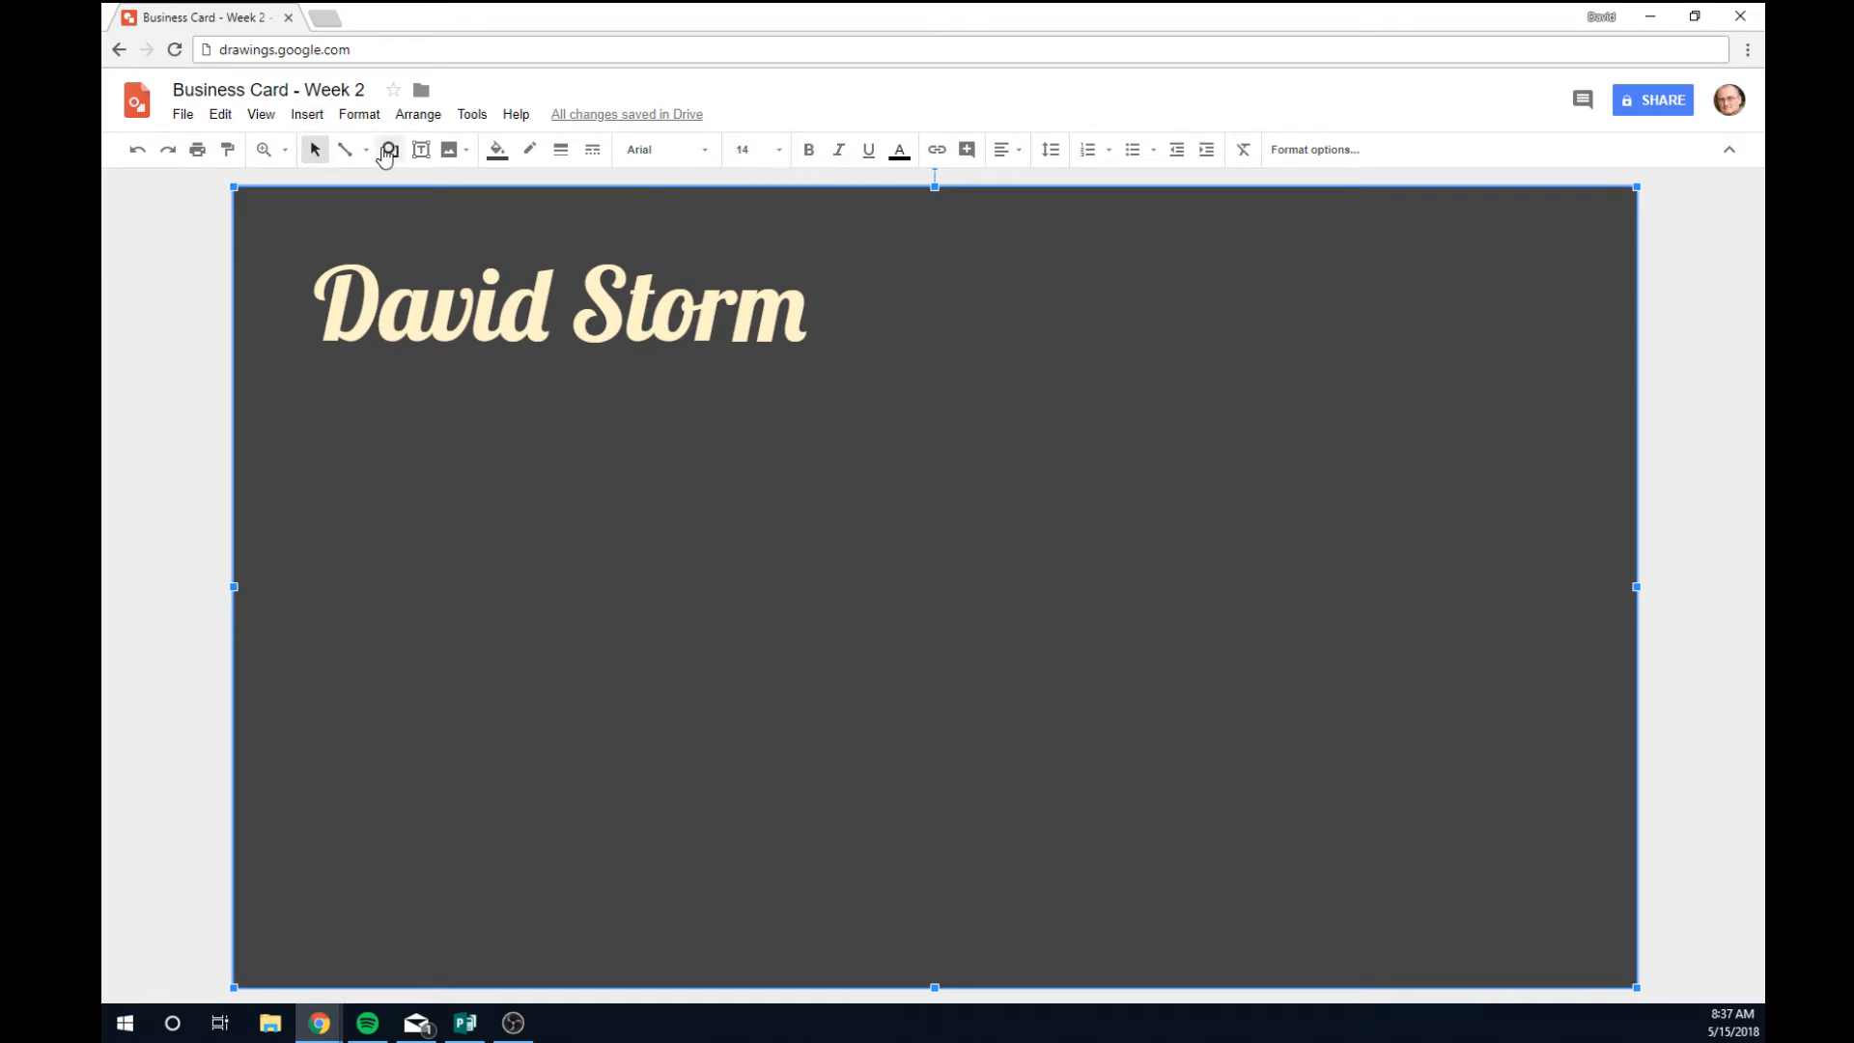
Add a text box below the name containing a placeholder e-mail address.
click(422, 150)
drag(317, 359, 971, 661)
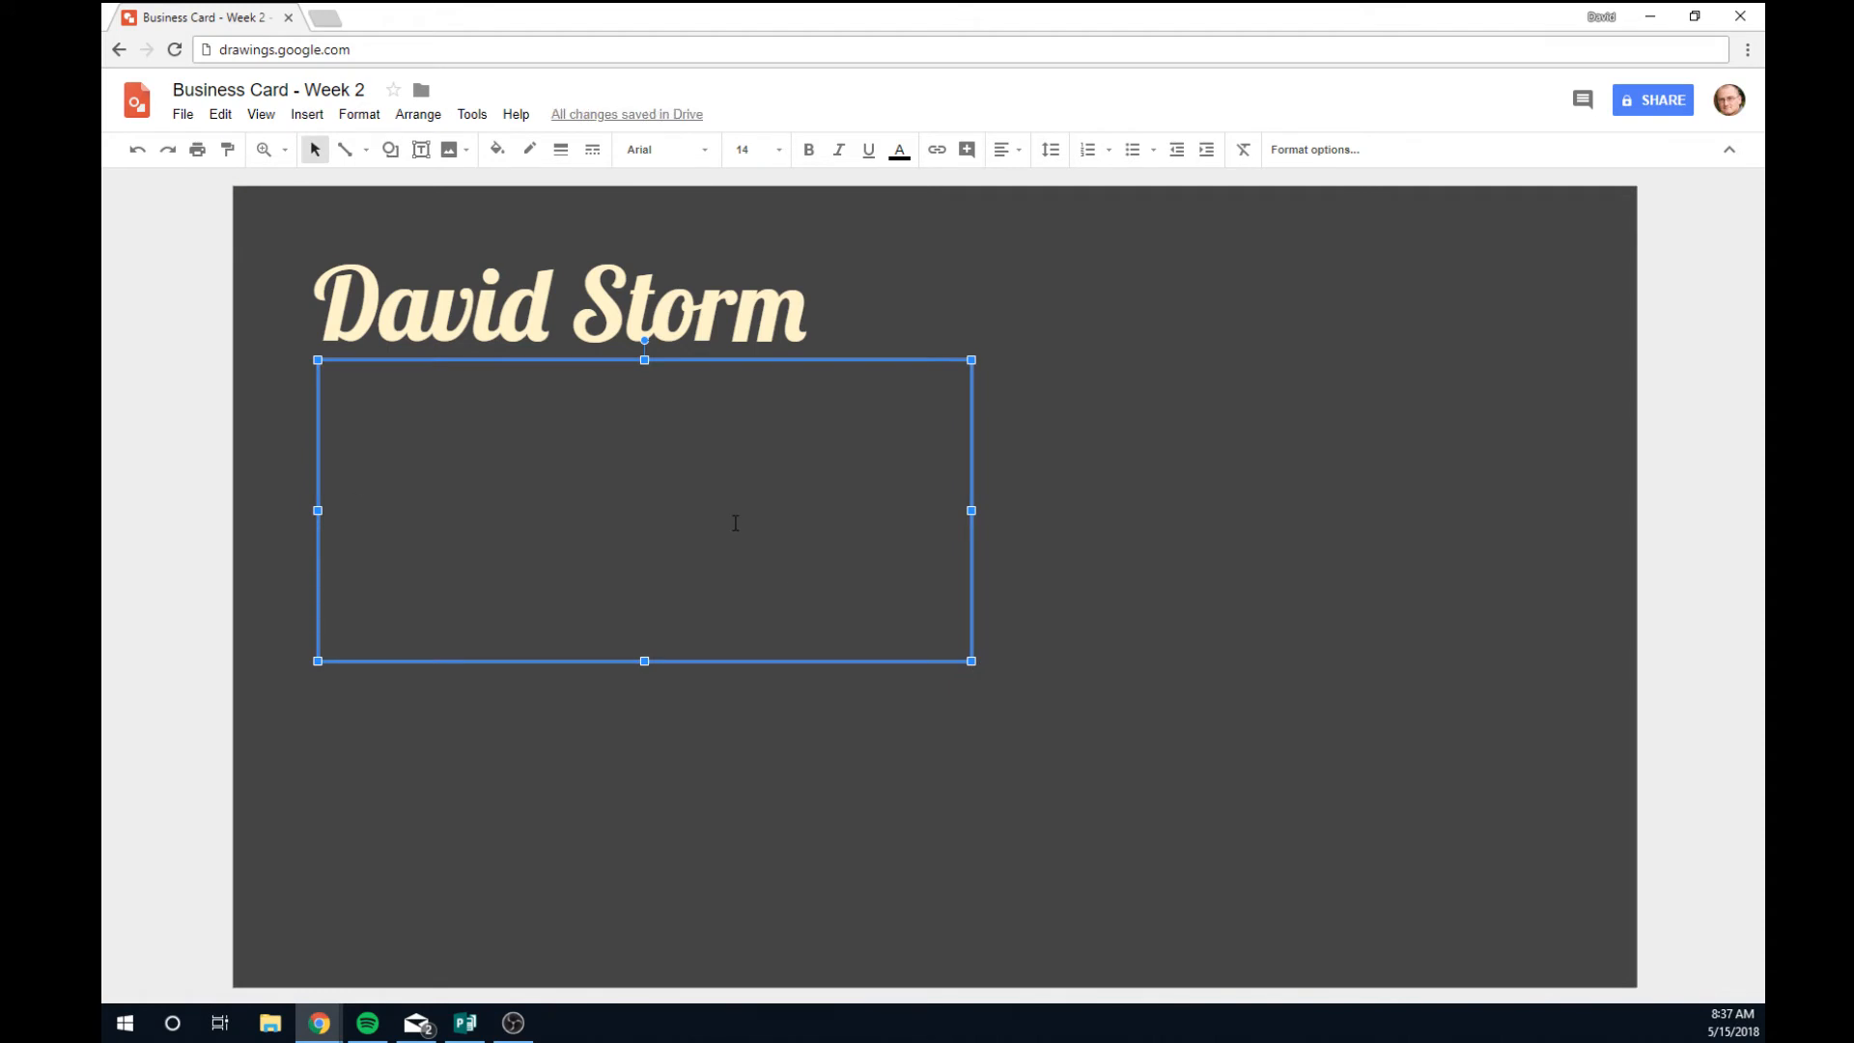
text(me)
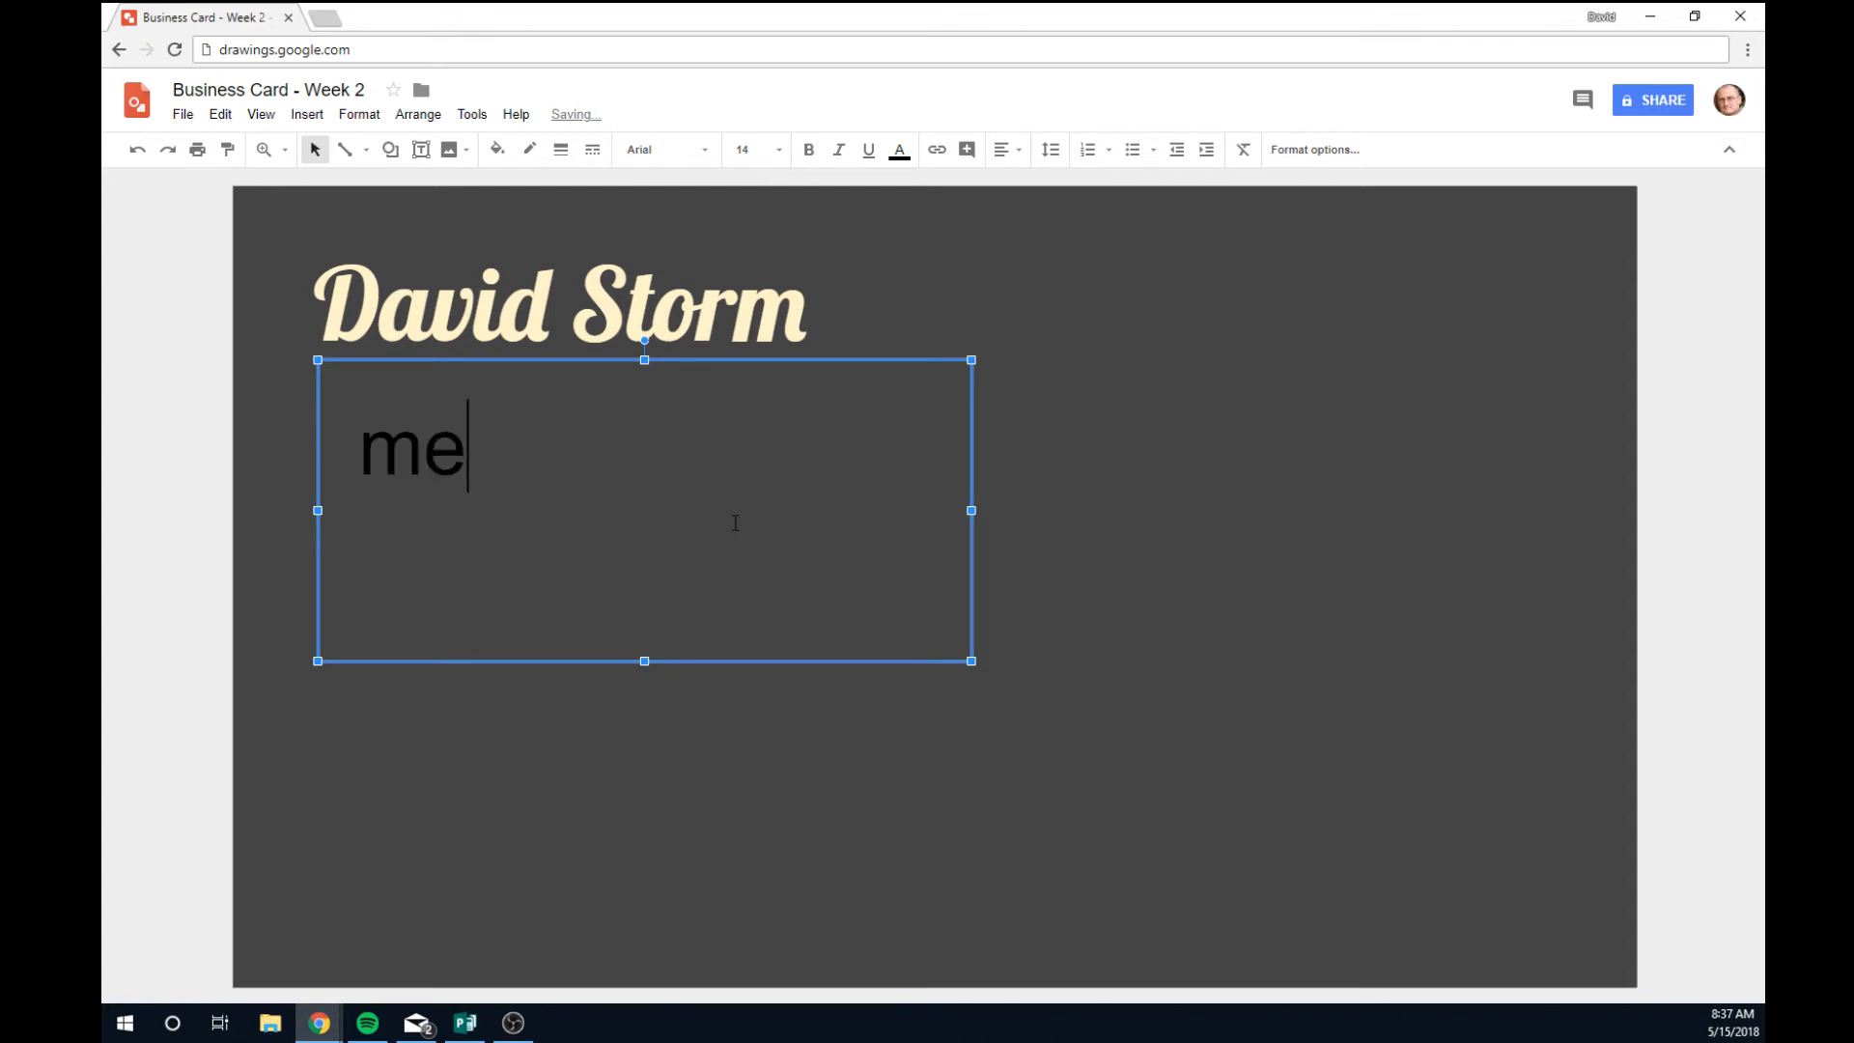
text(@email.com)
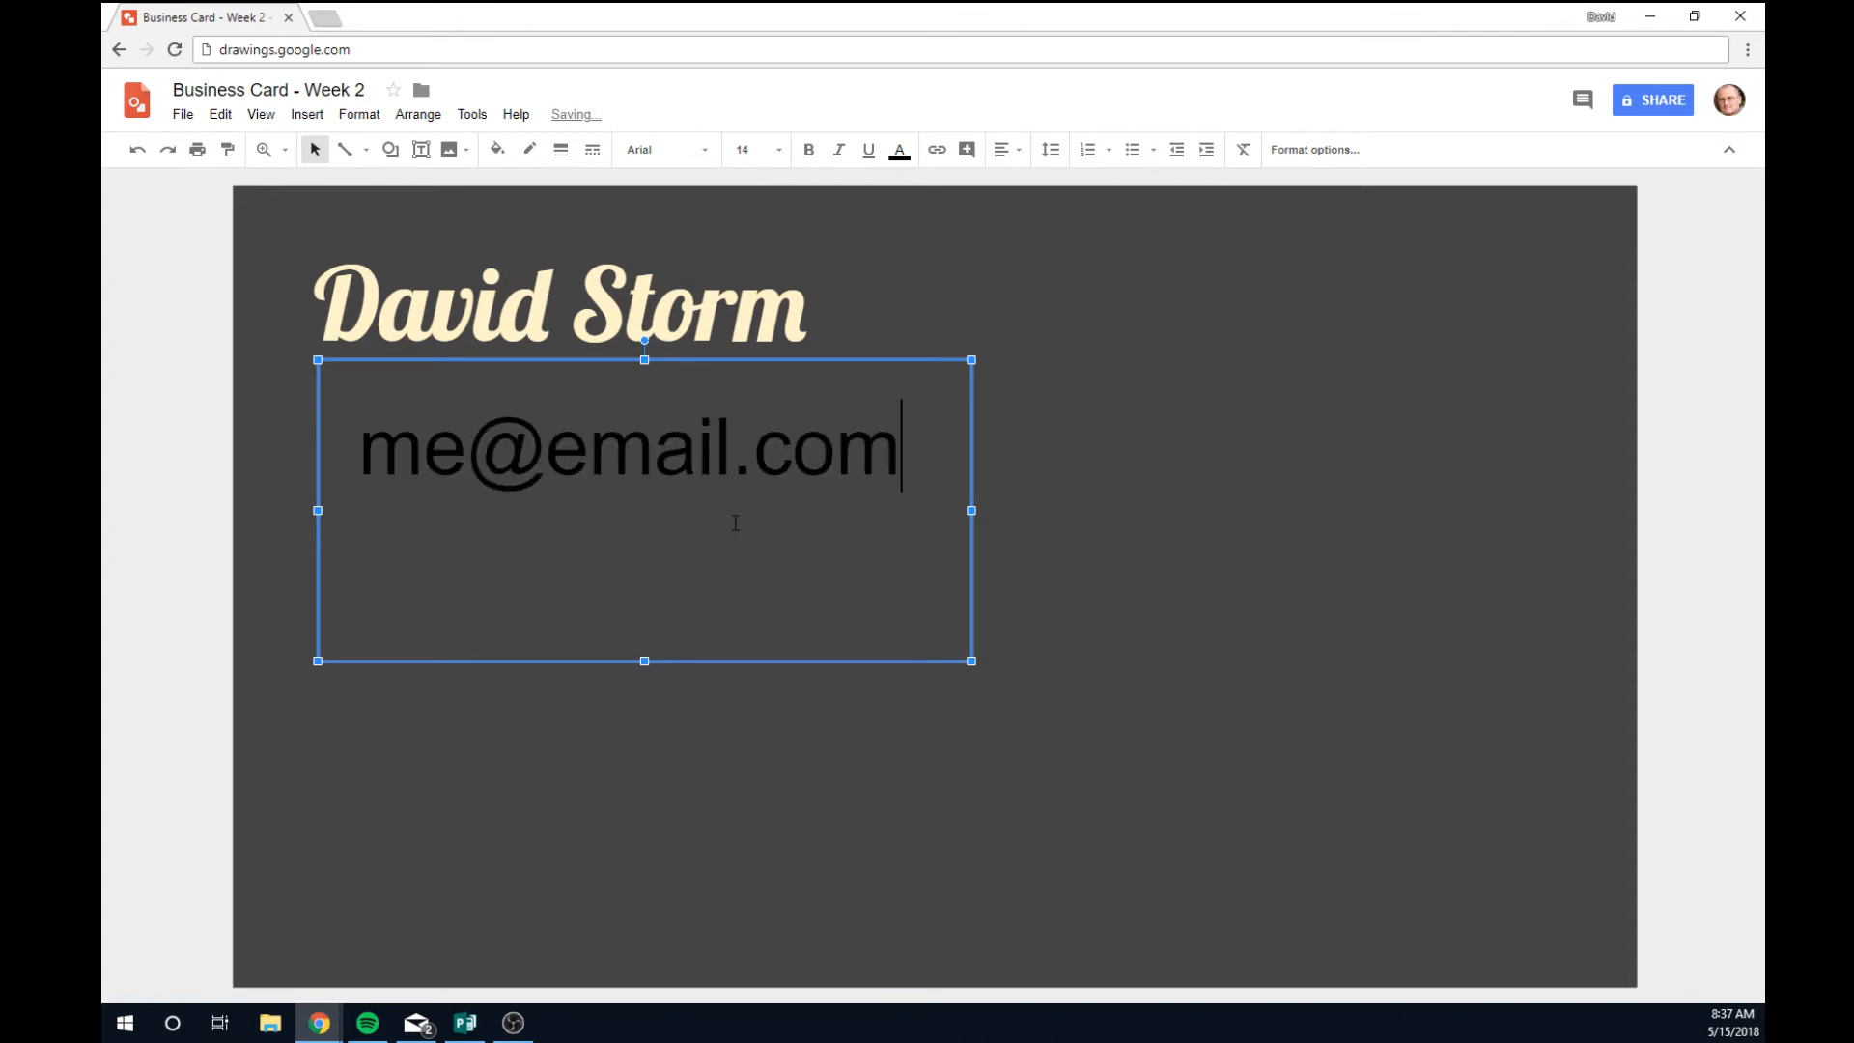
drag(902, 444, 350, 454)
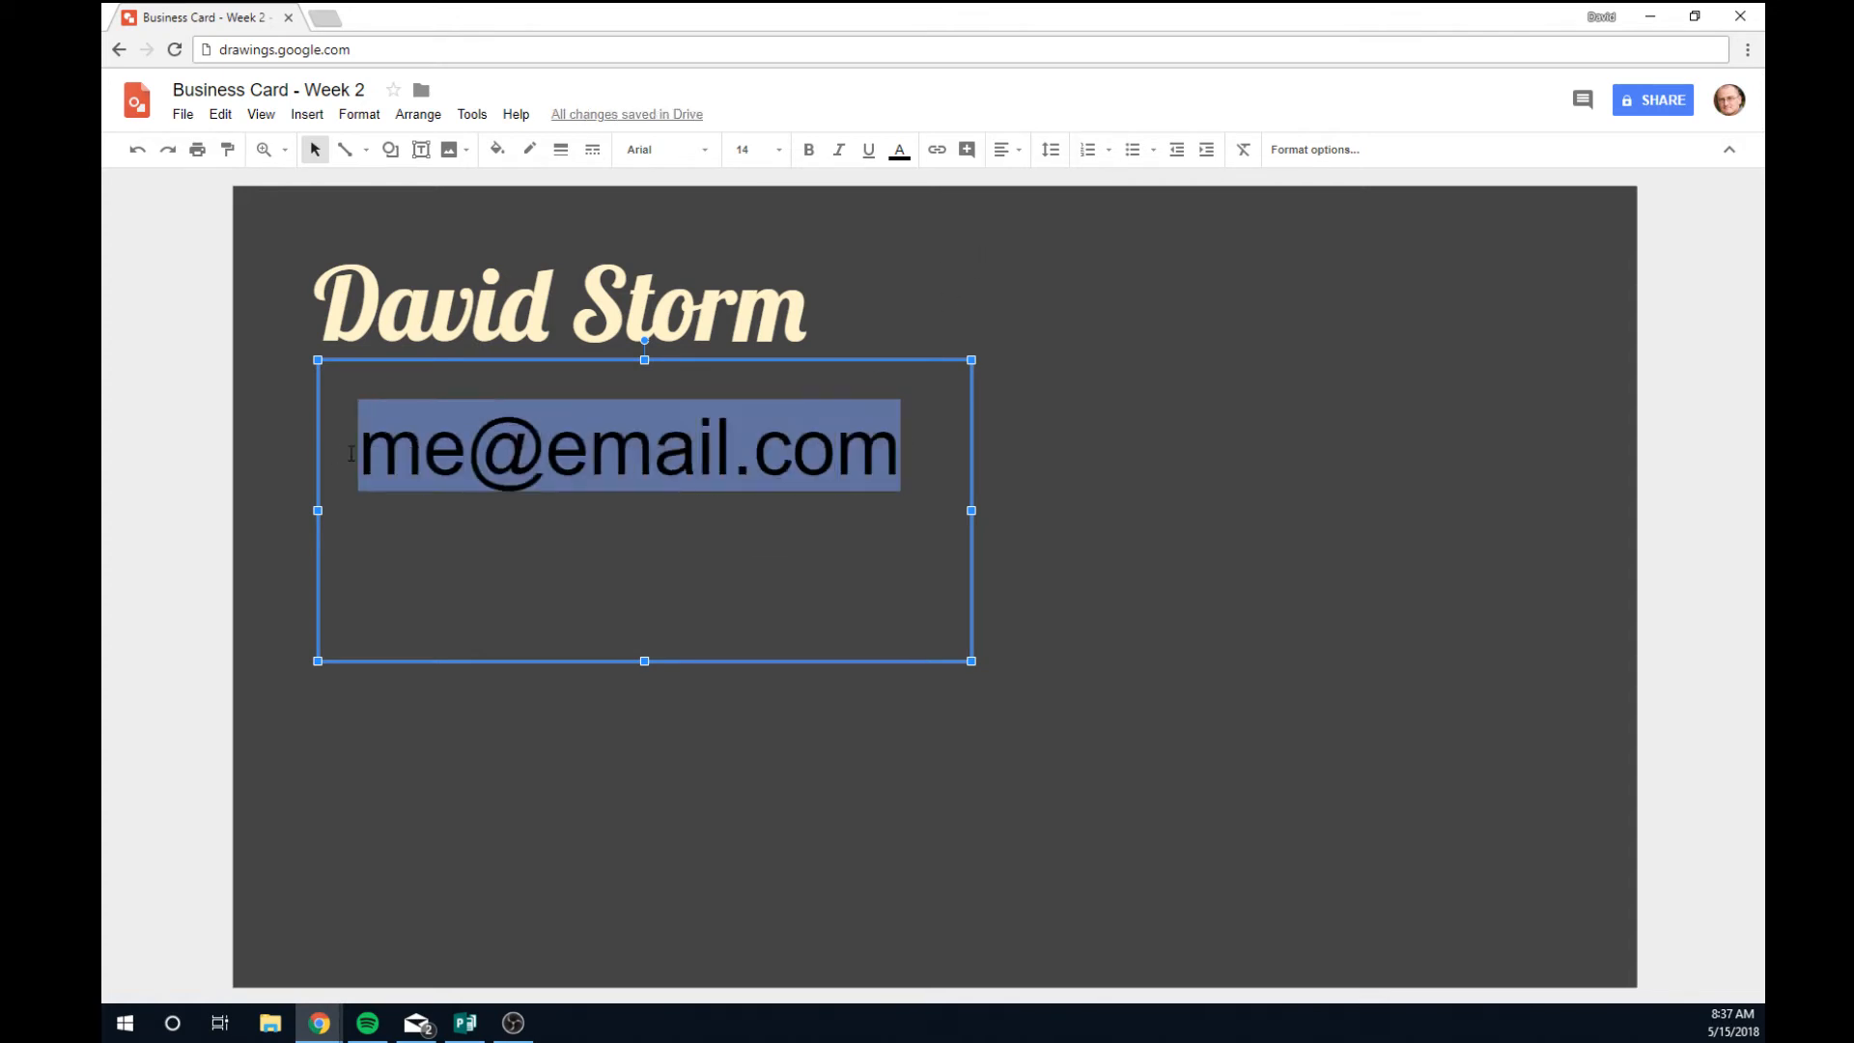
Set the e-mail text to size 12 Comfortaa and move its box up-left under the name.
click(780, 152)
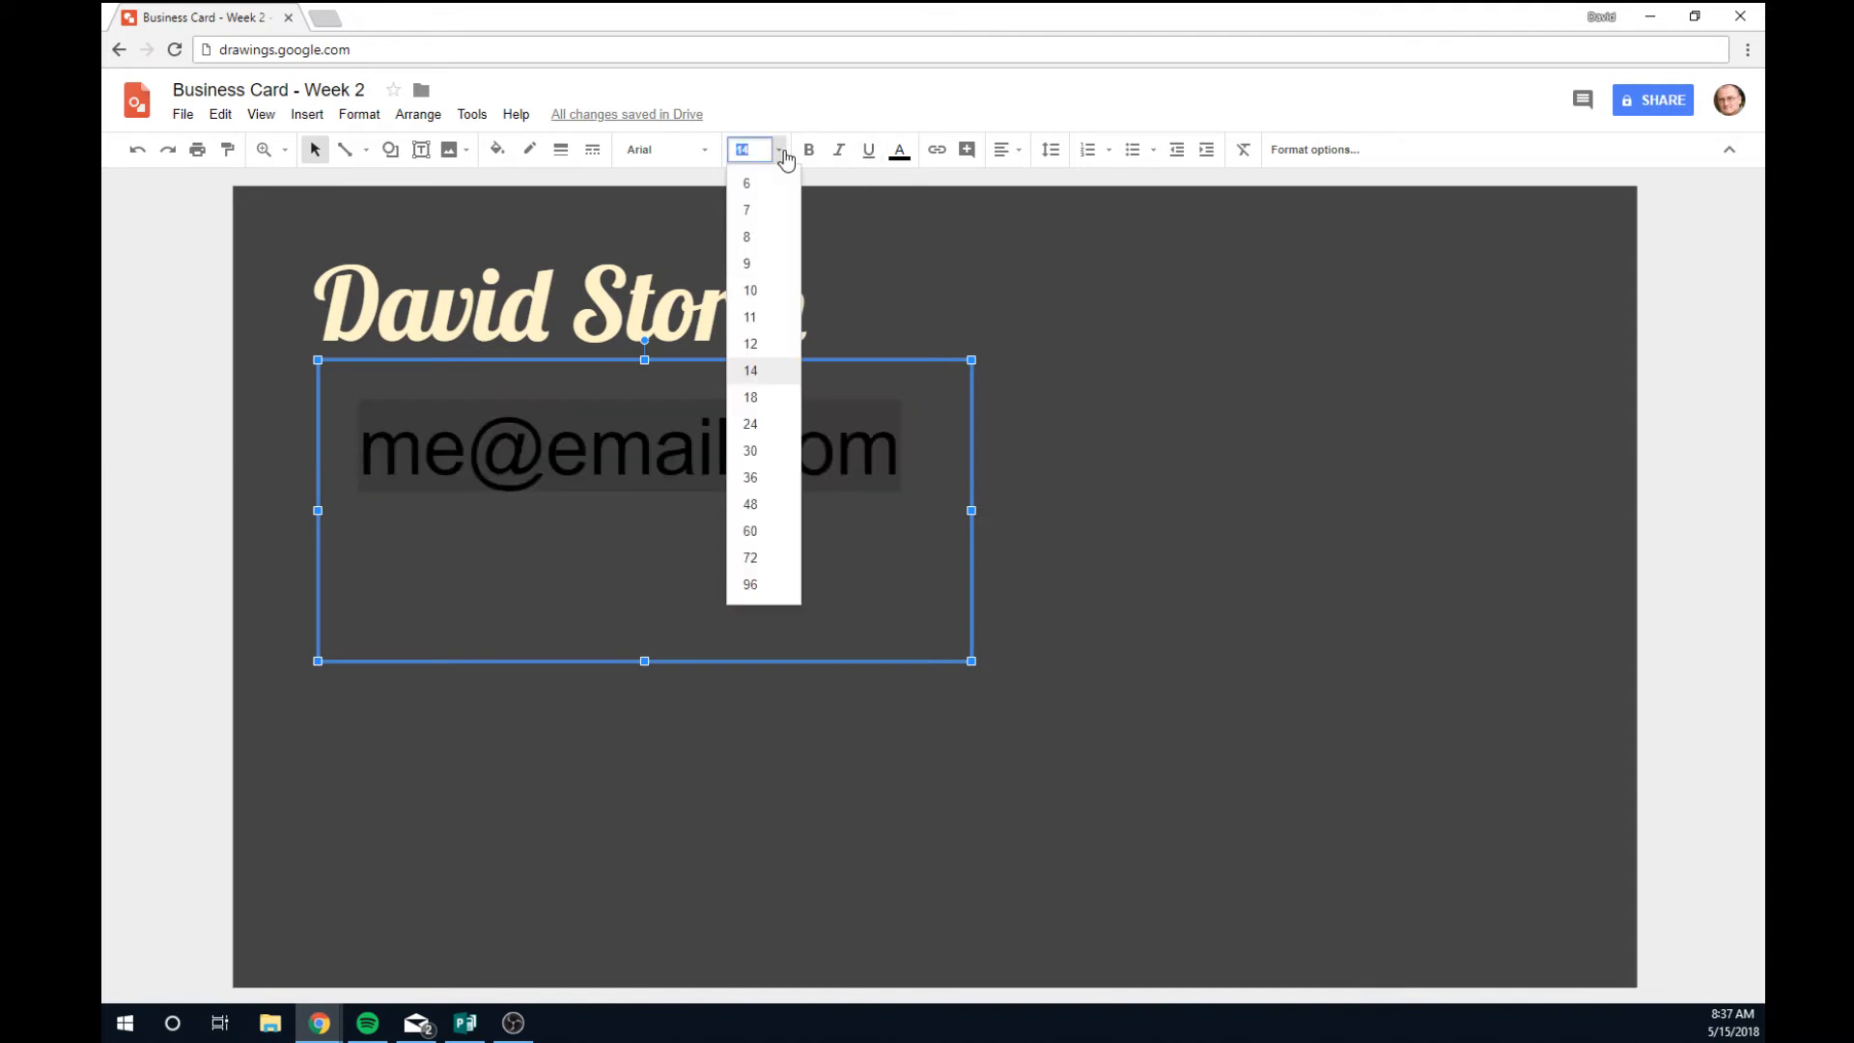
click(761, 347)
click(705, 149)
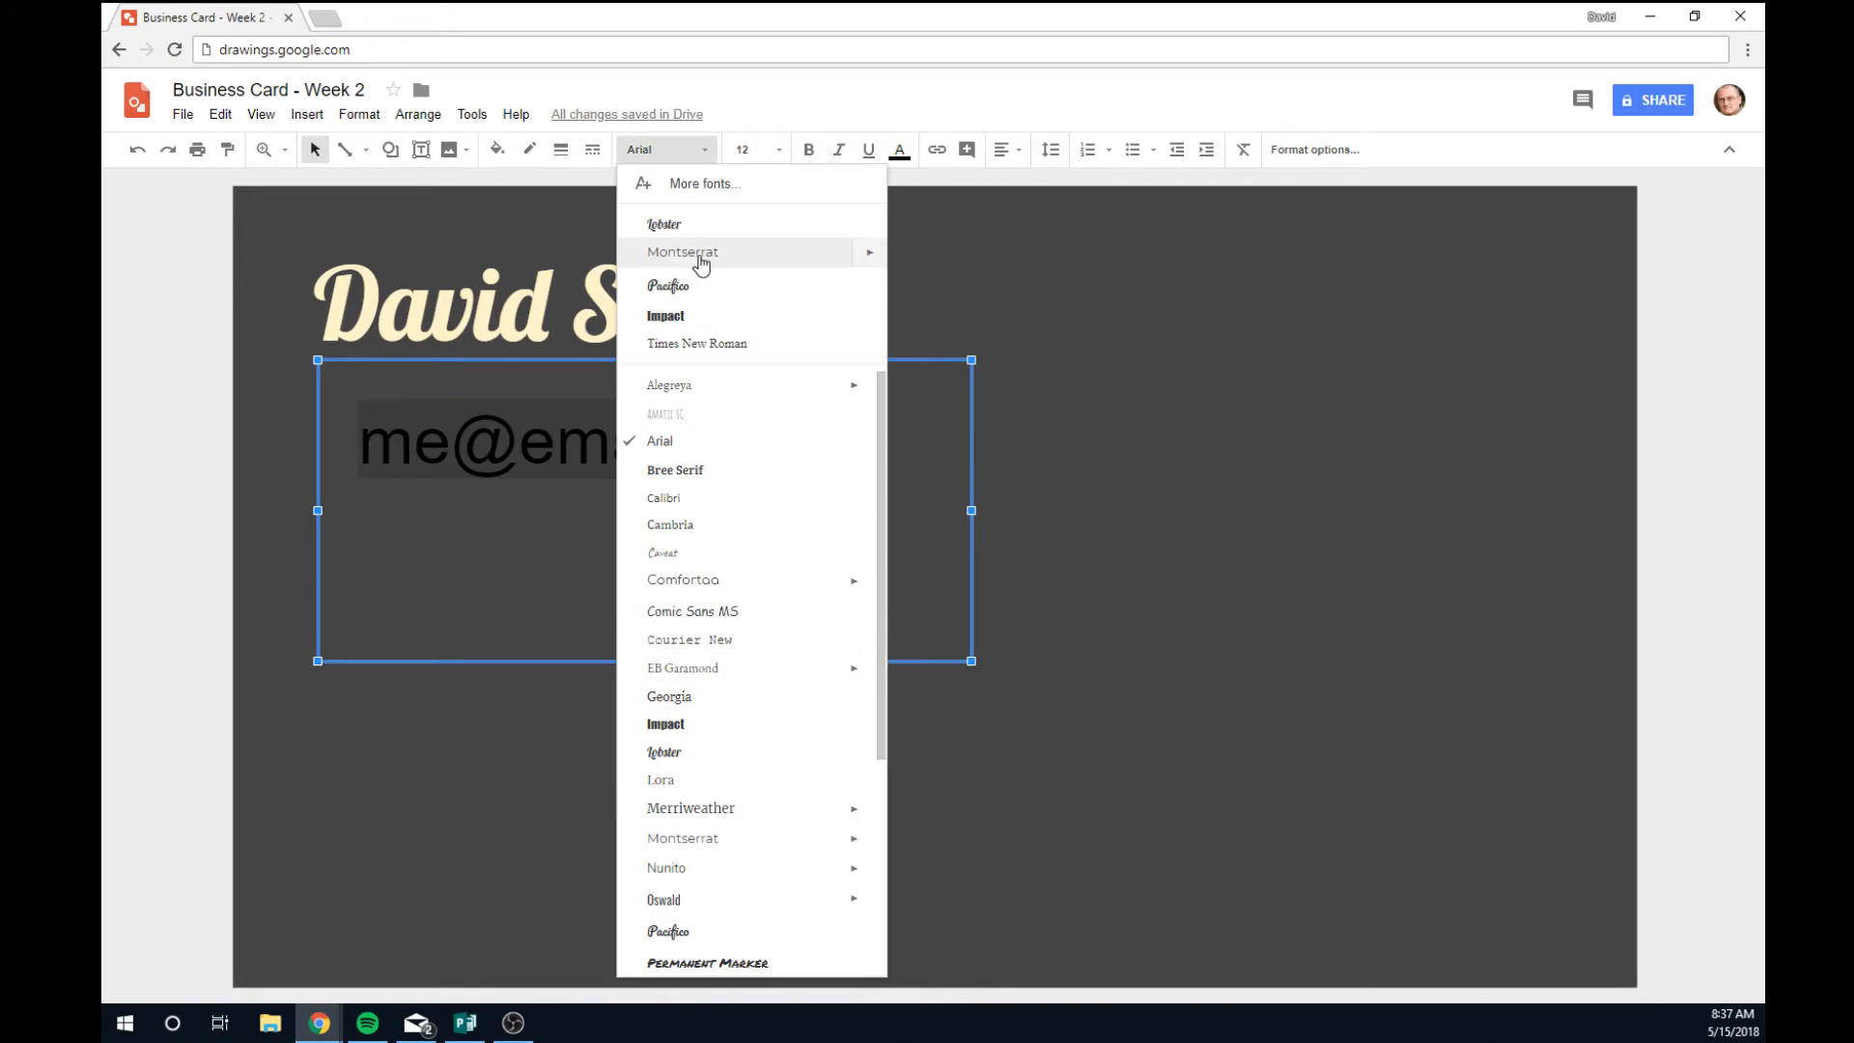
click(688, 584)
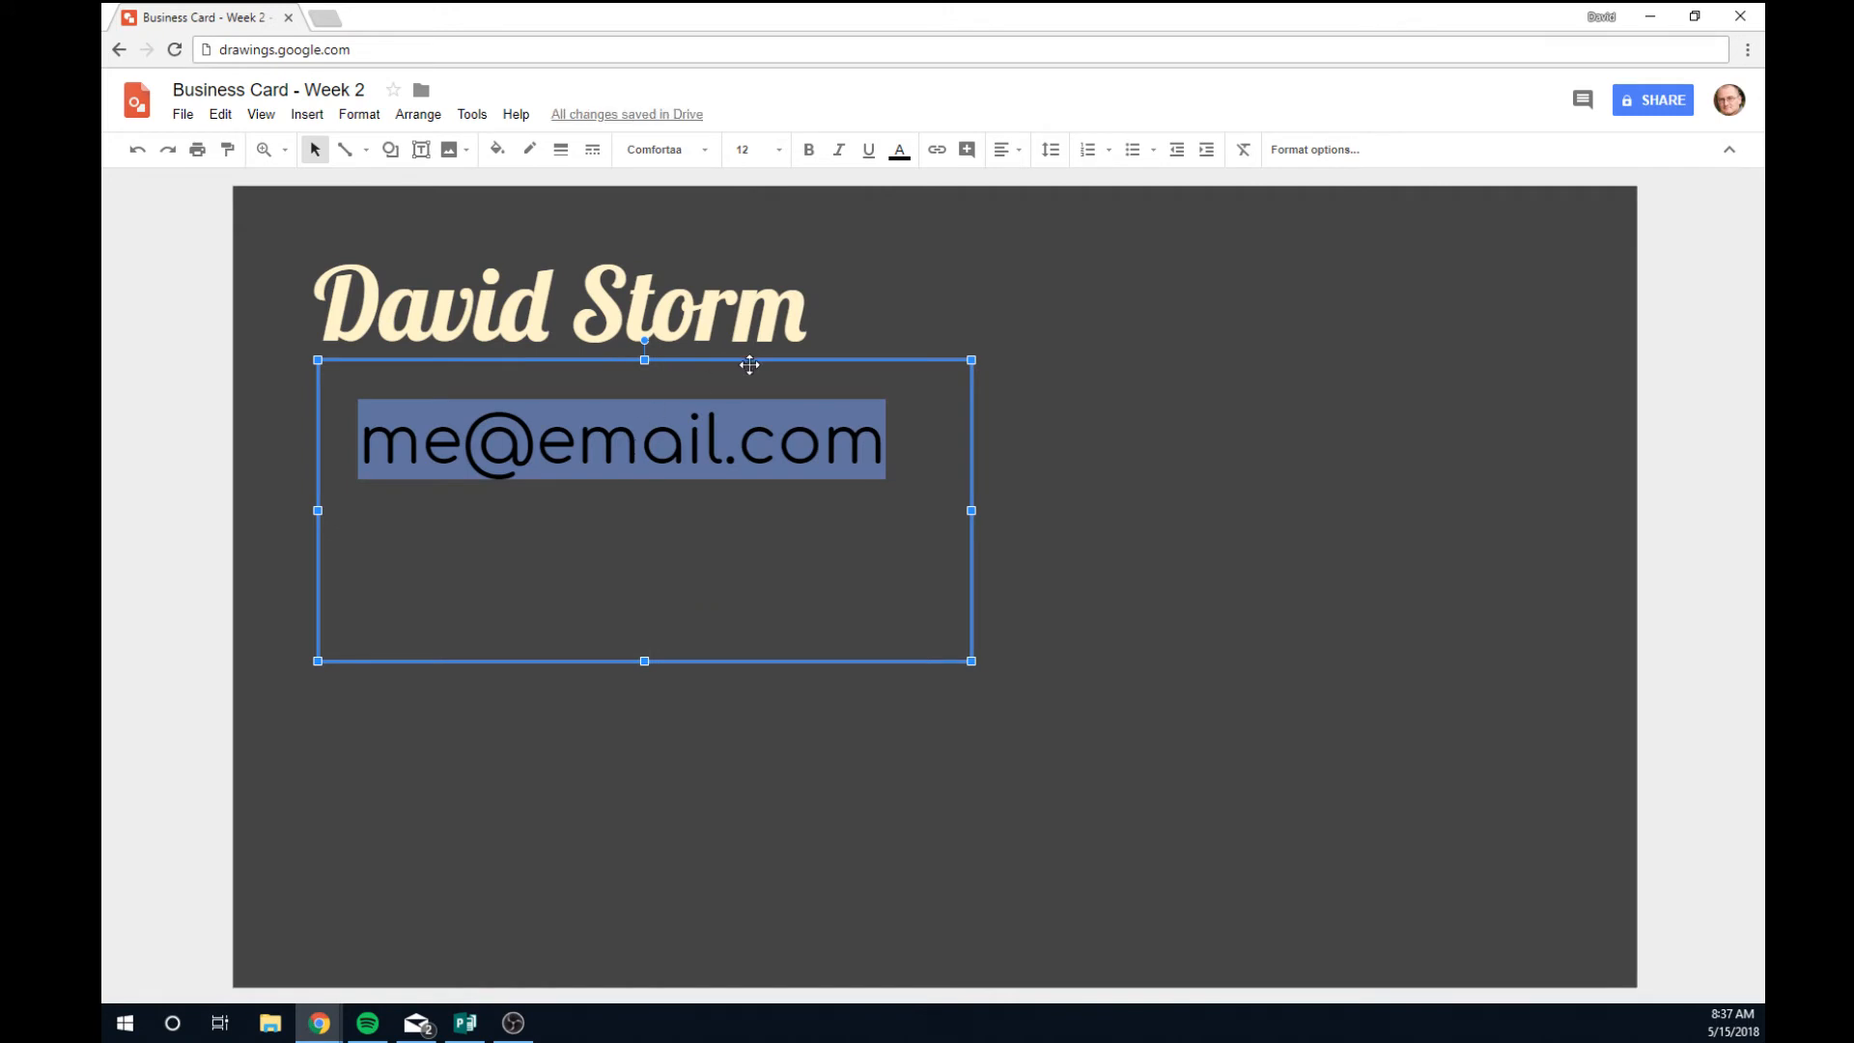
drag(748, 360, 707, 335)
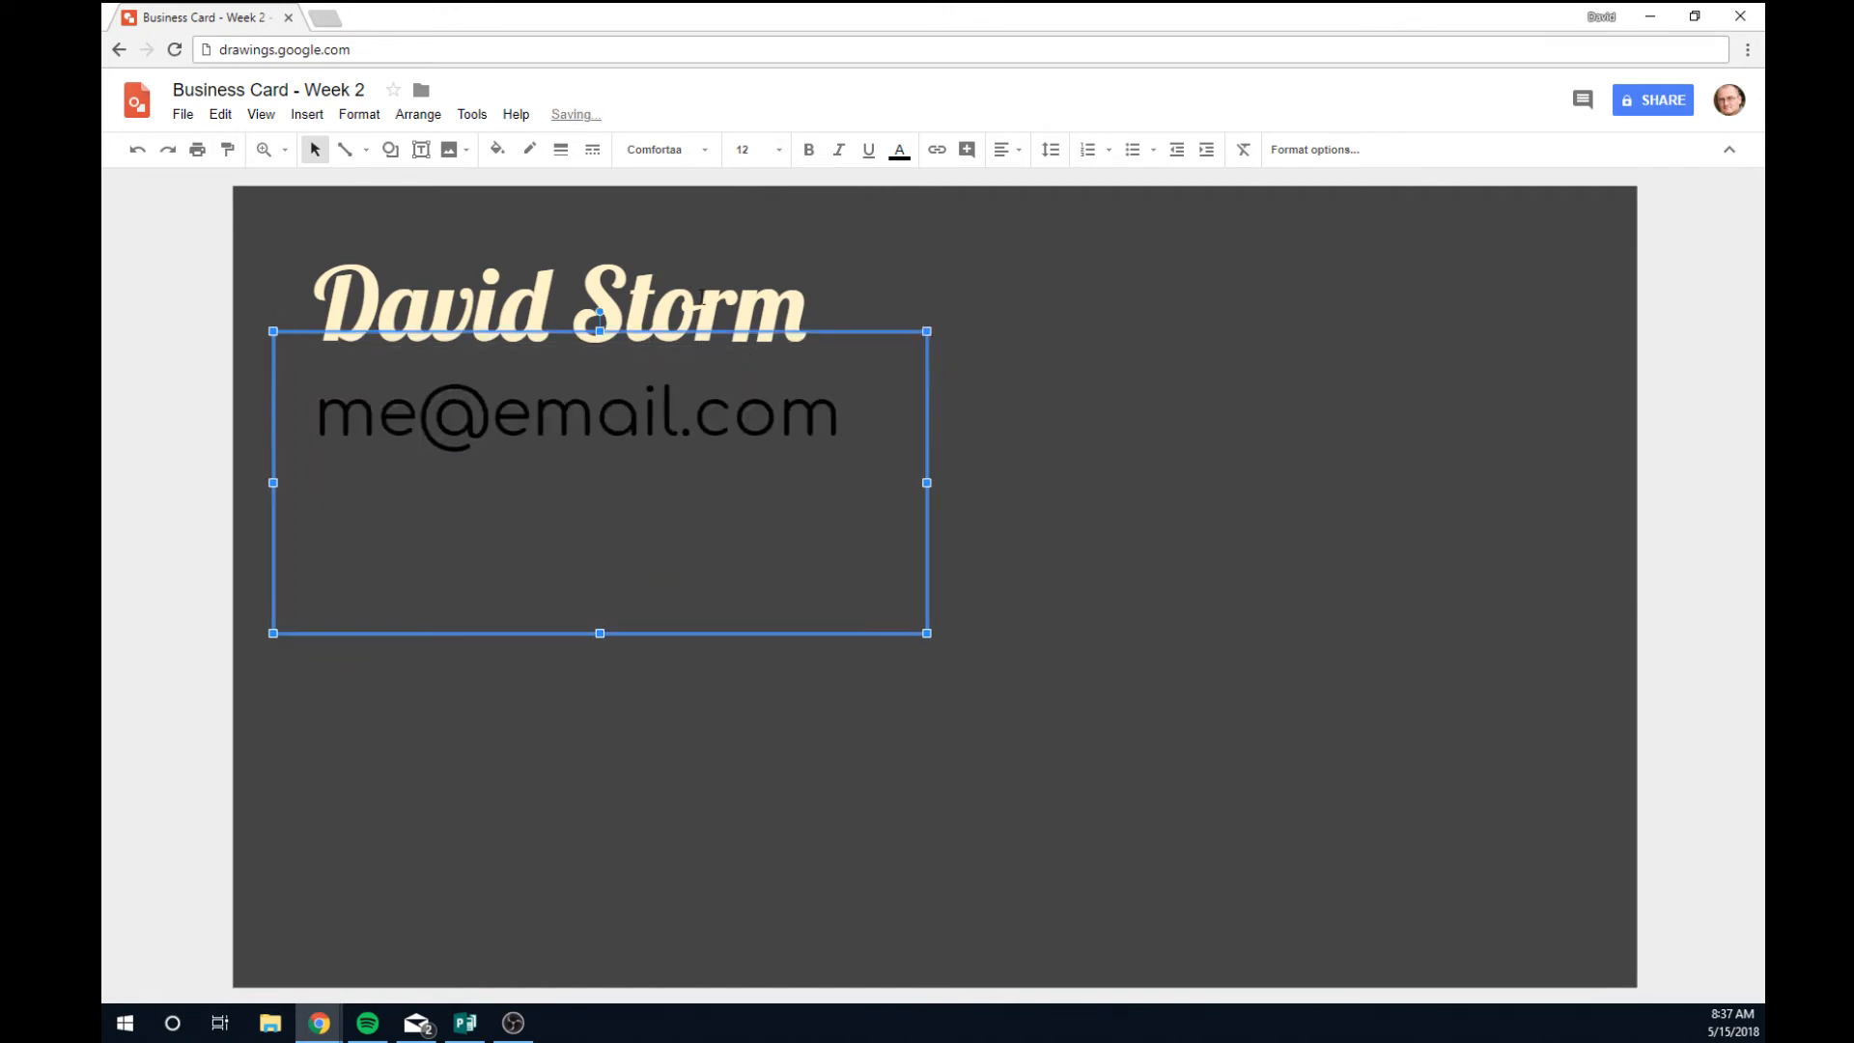
click(691, 152)
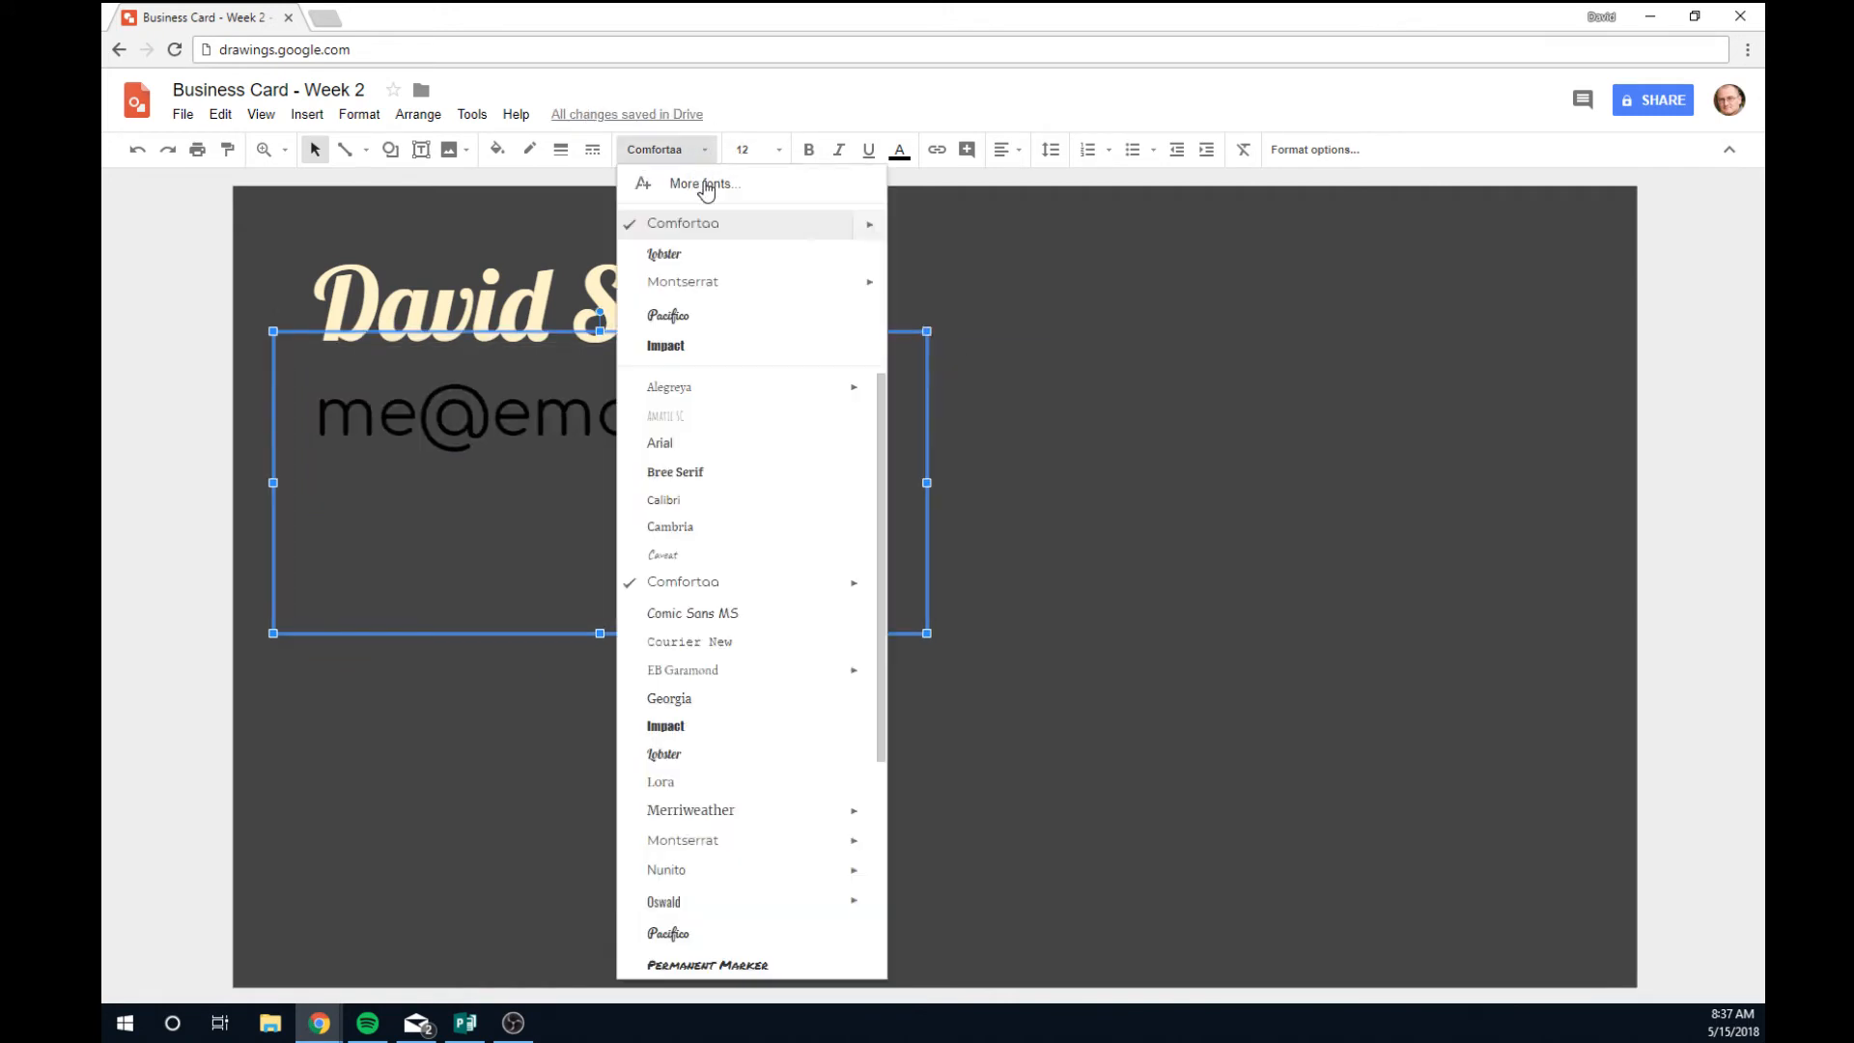
Switch the e-mail to Montserrat, remove its hyperlink, and add a phone number on a second line.
click(706, 282)
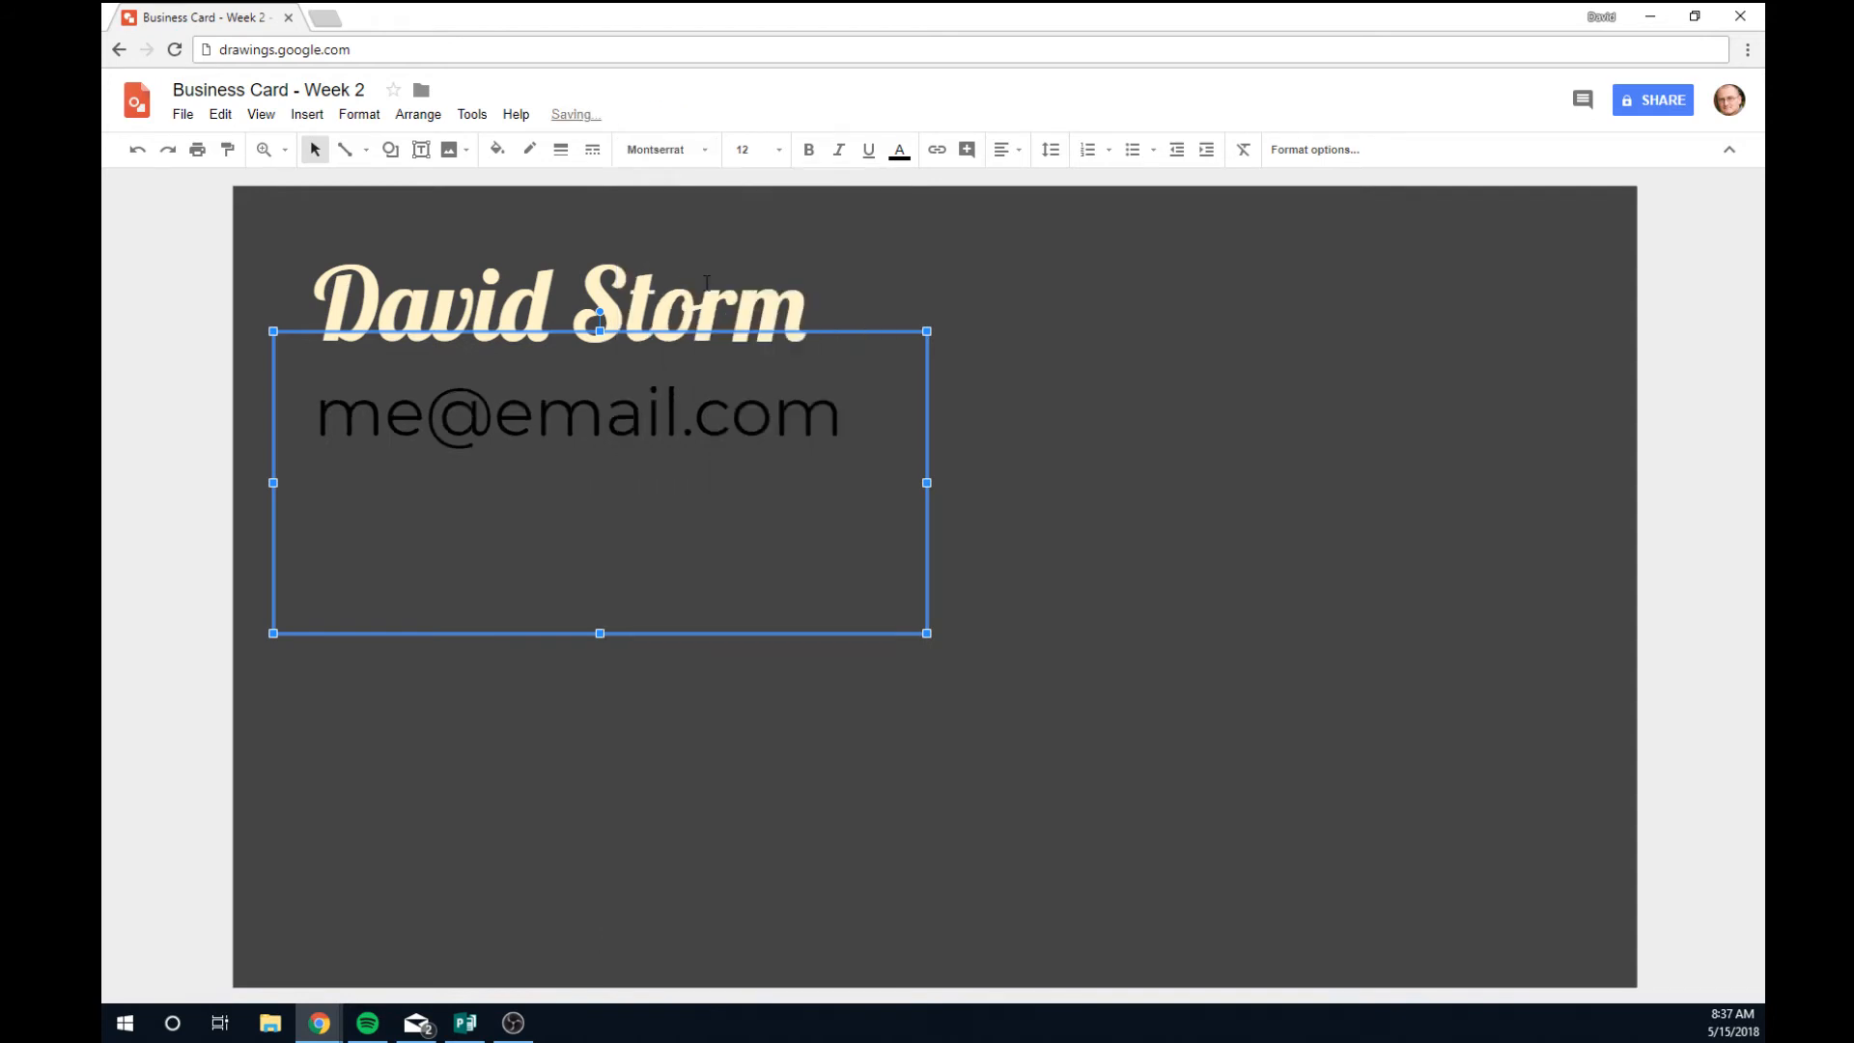
click(827, 418)
key(Return)
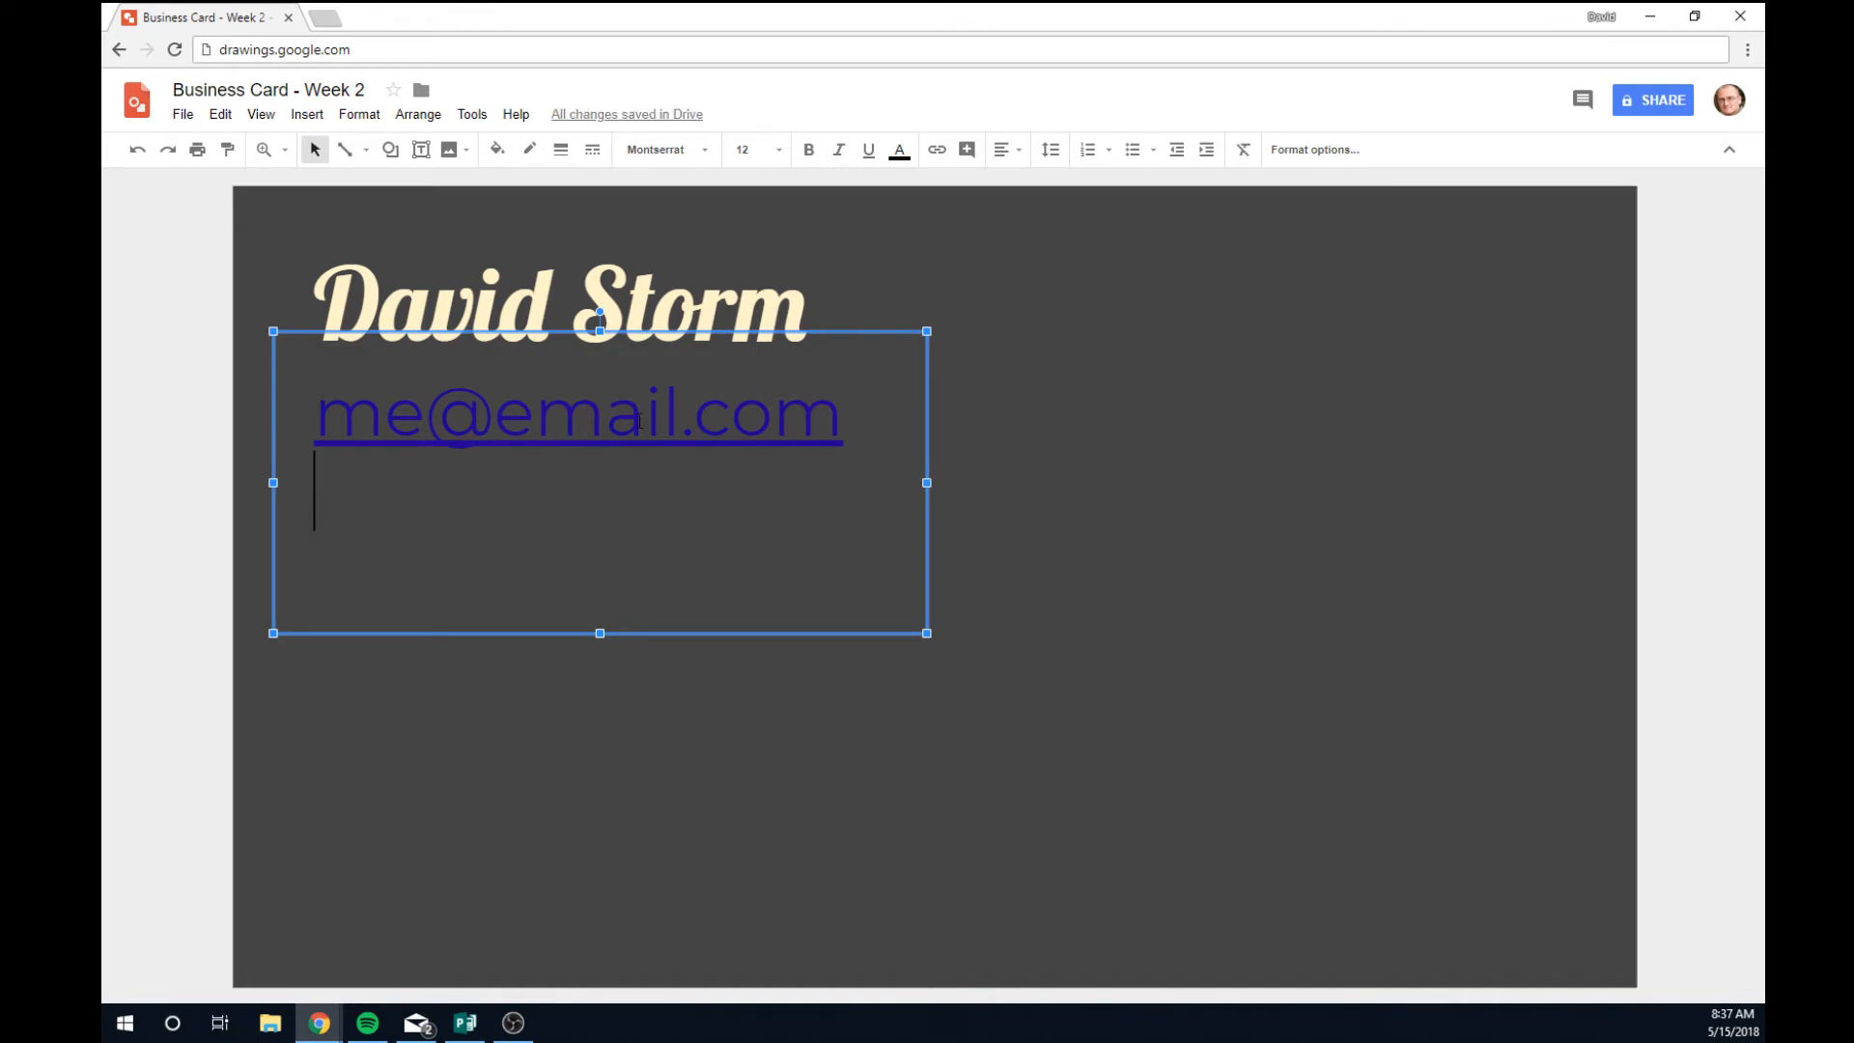
right_click(591, 422)
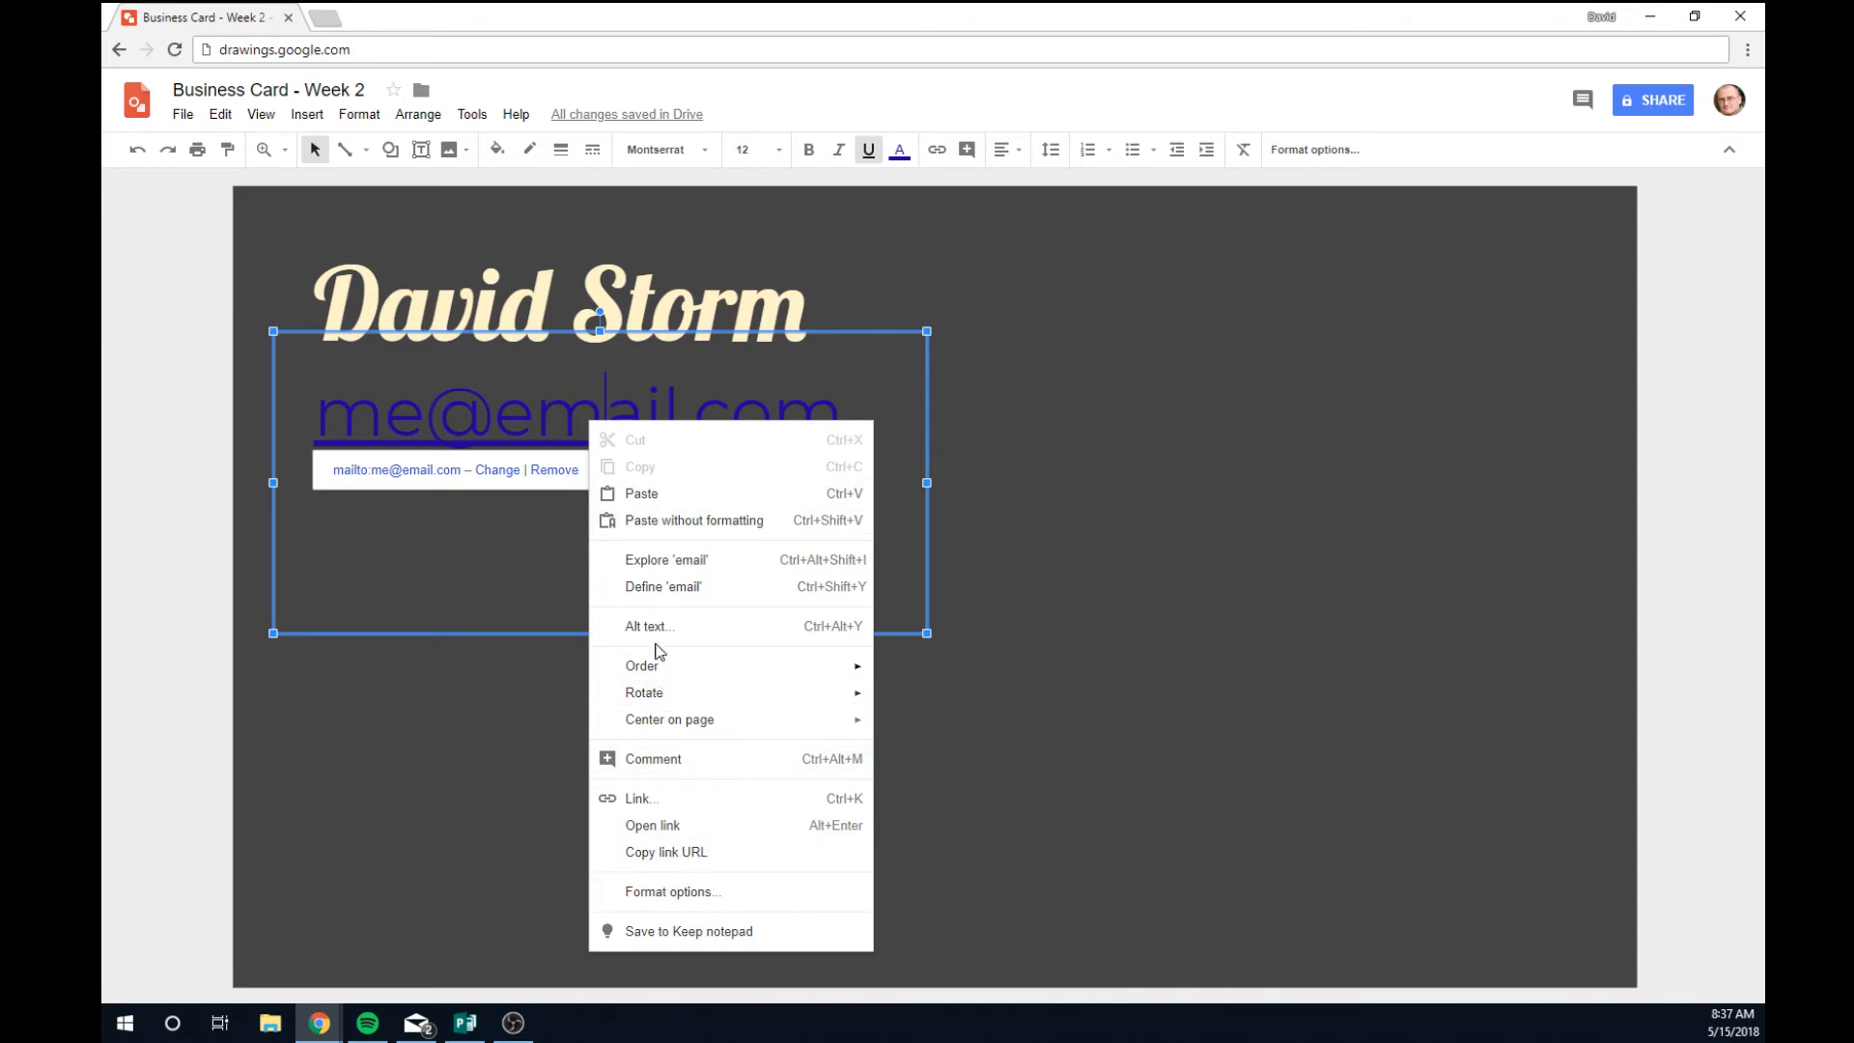
click(490, 417)
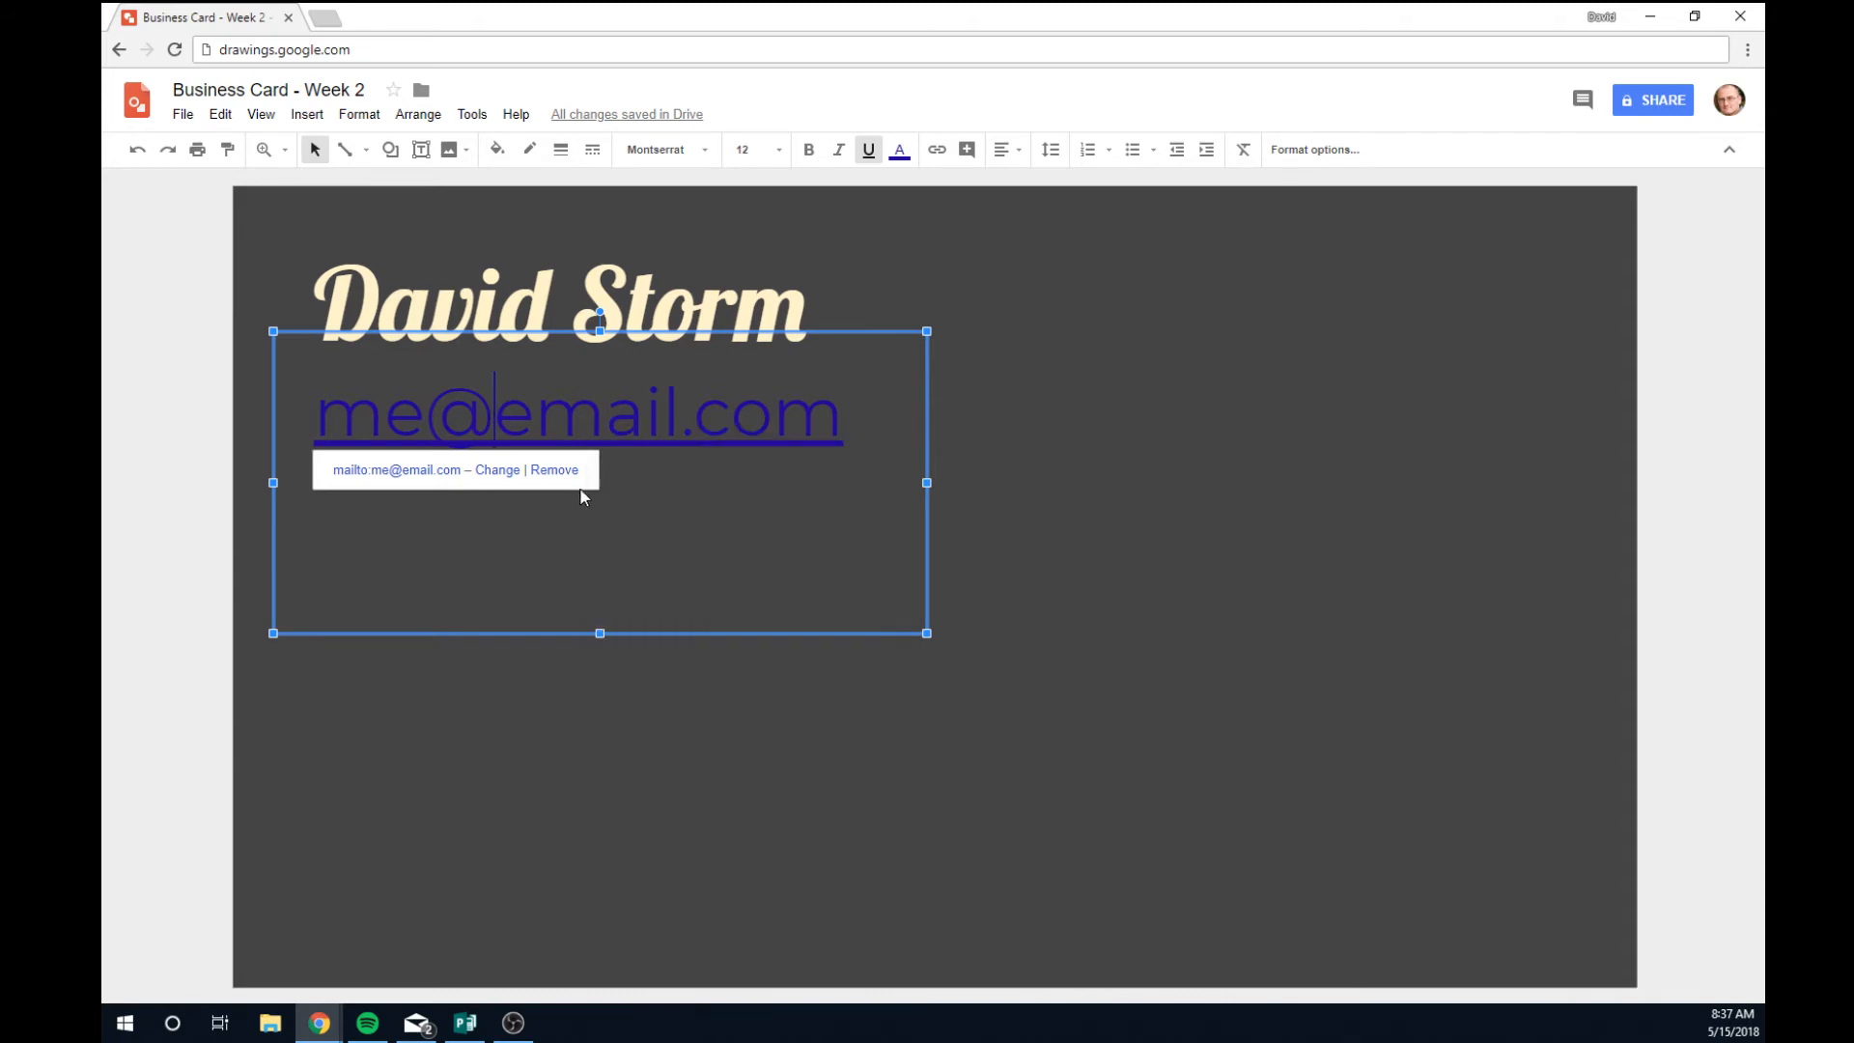
click(555, 471)
click(394, 495)
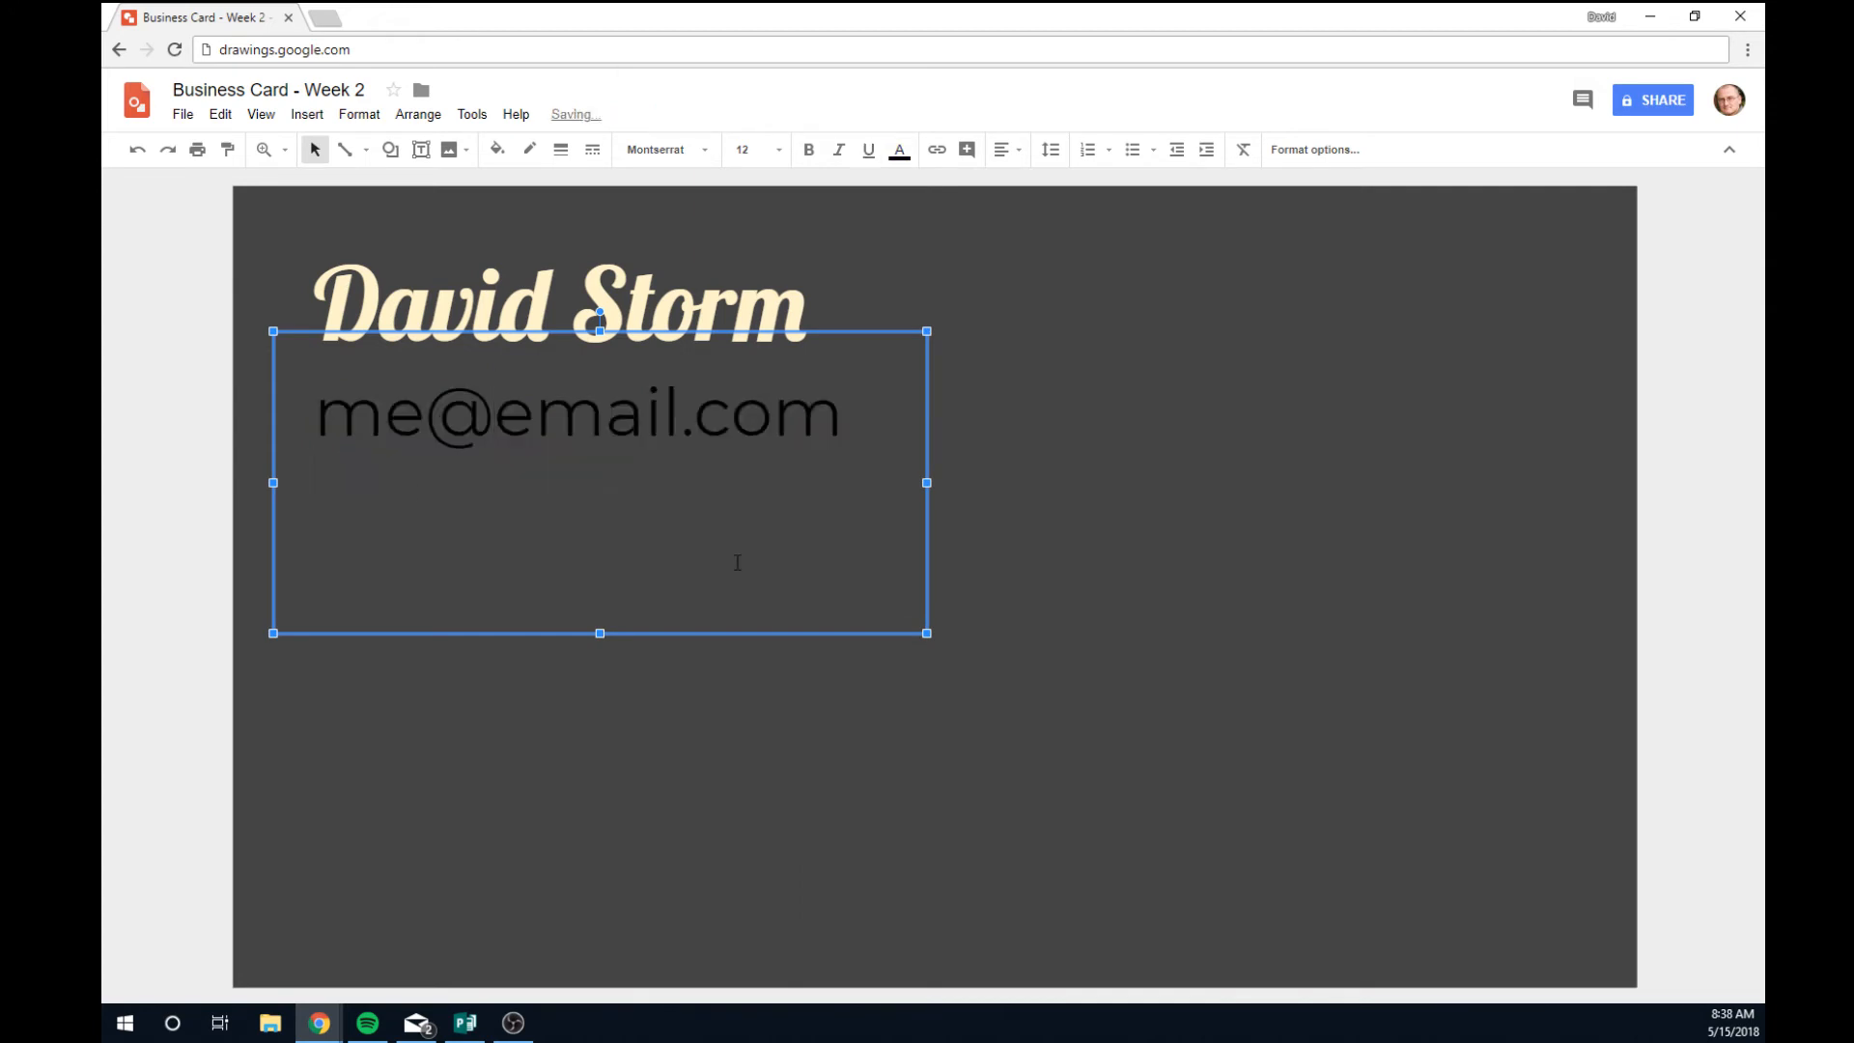
text((801))
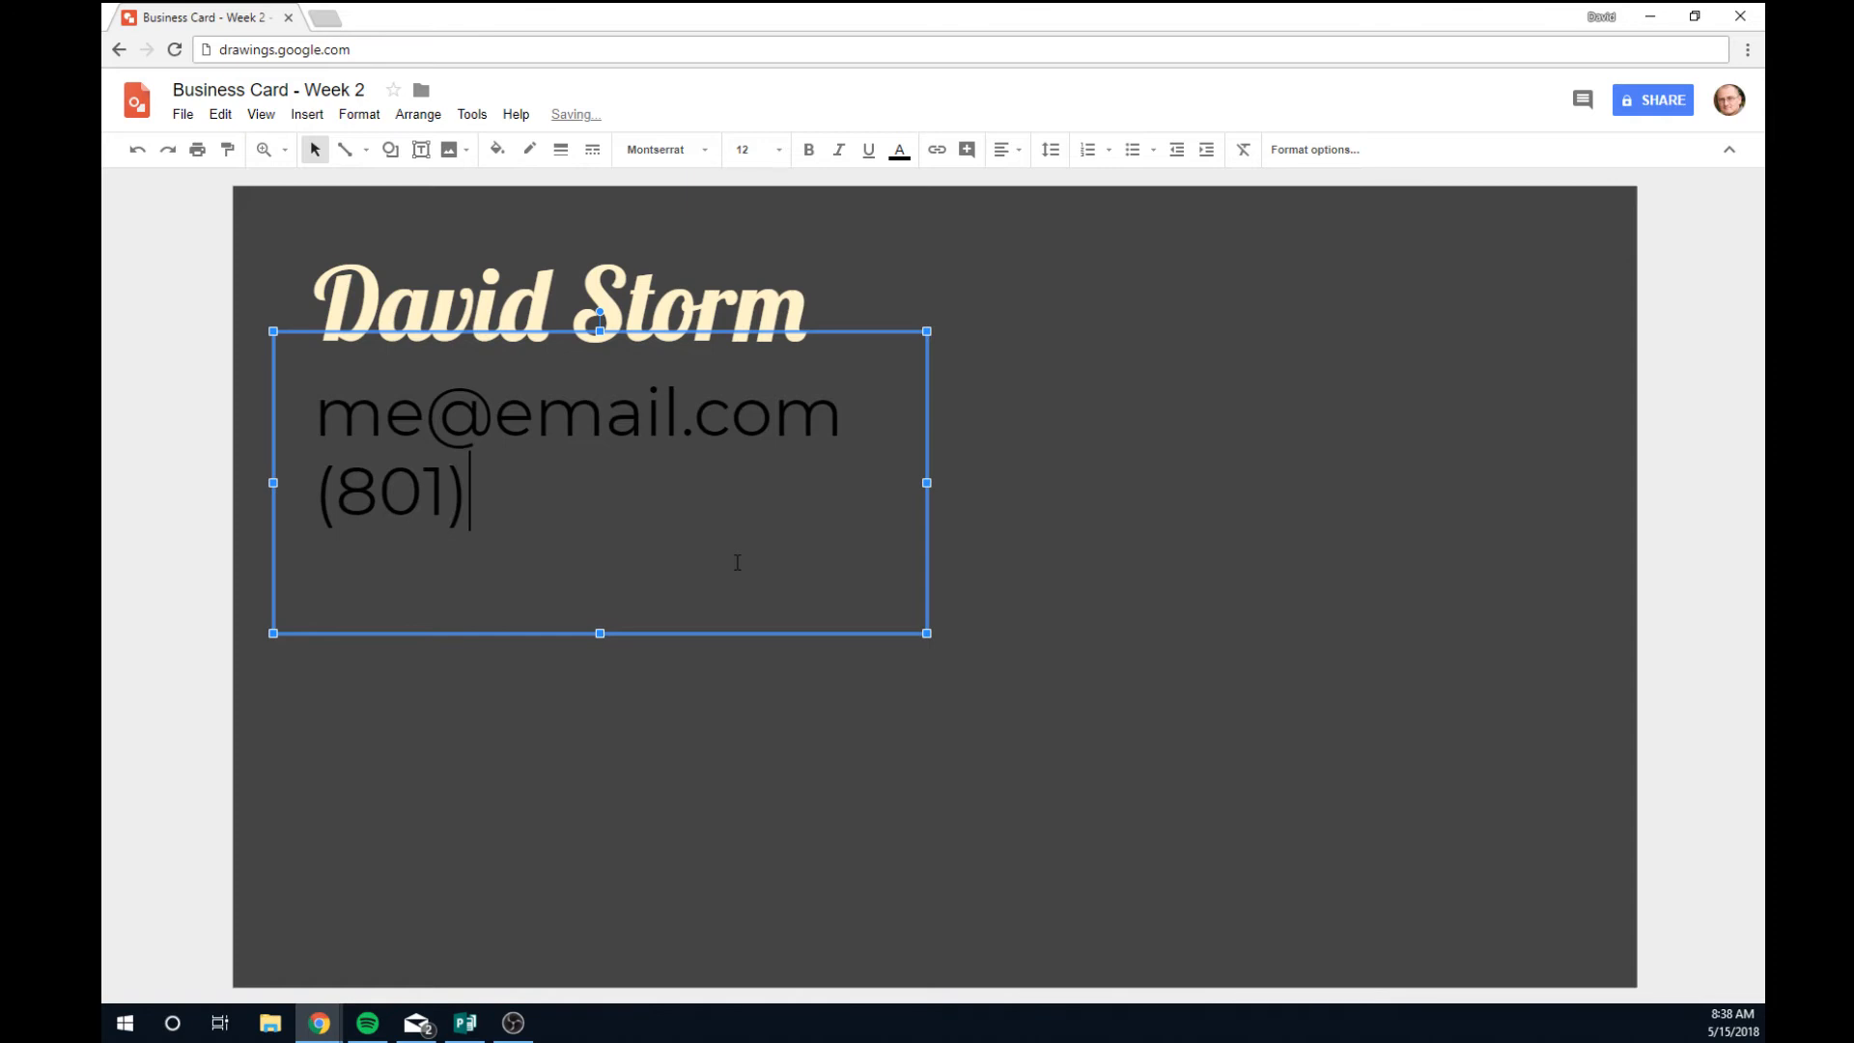
text(555-1234)
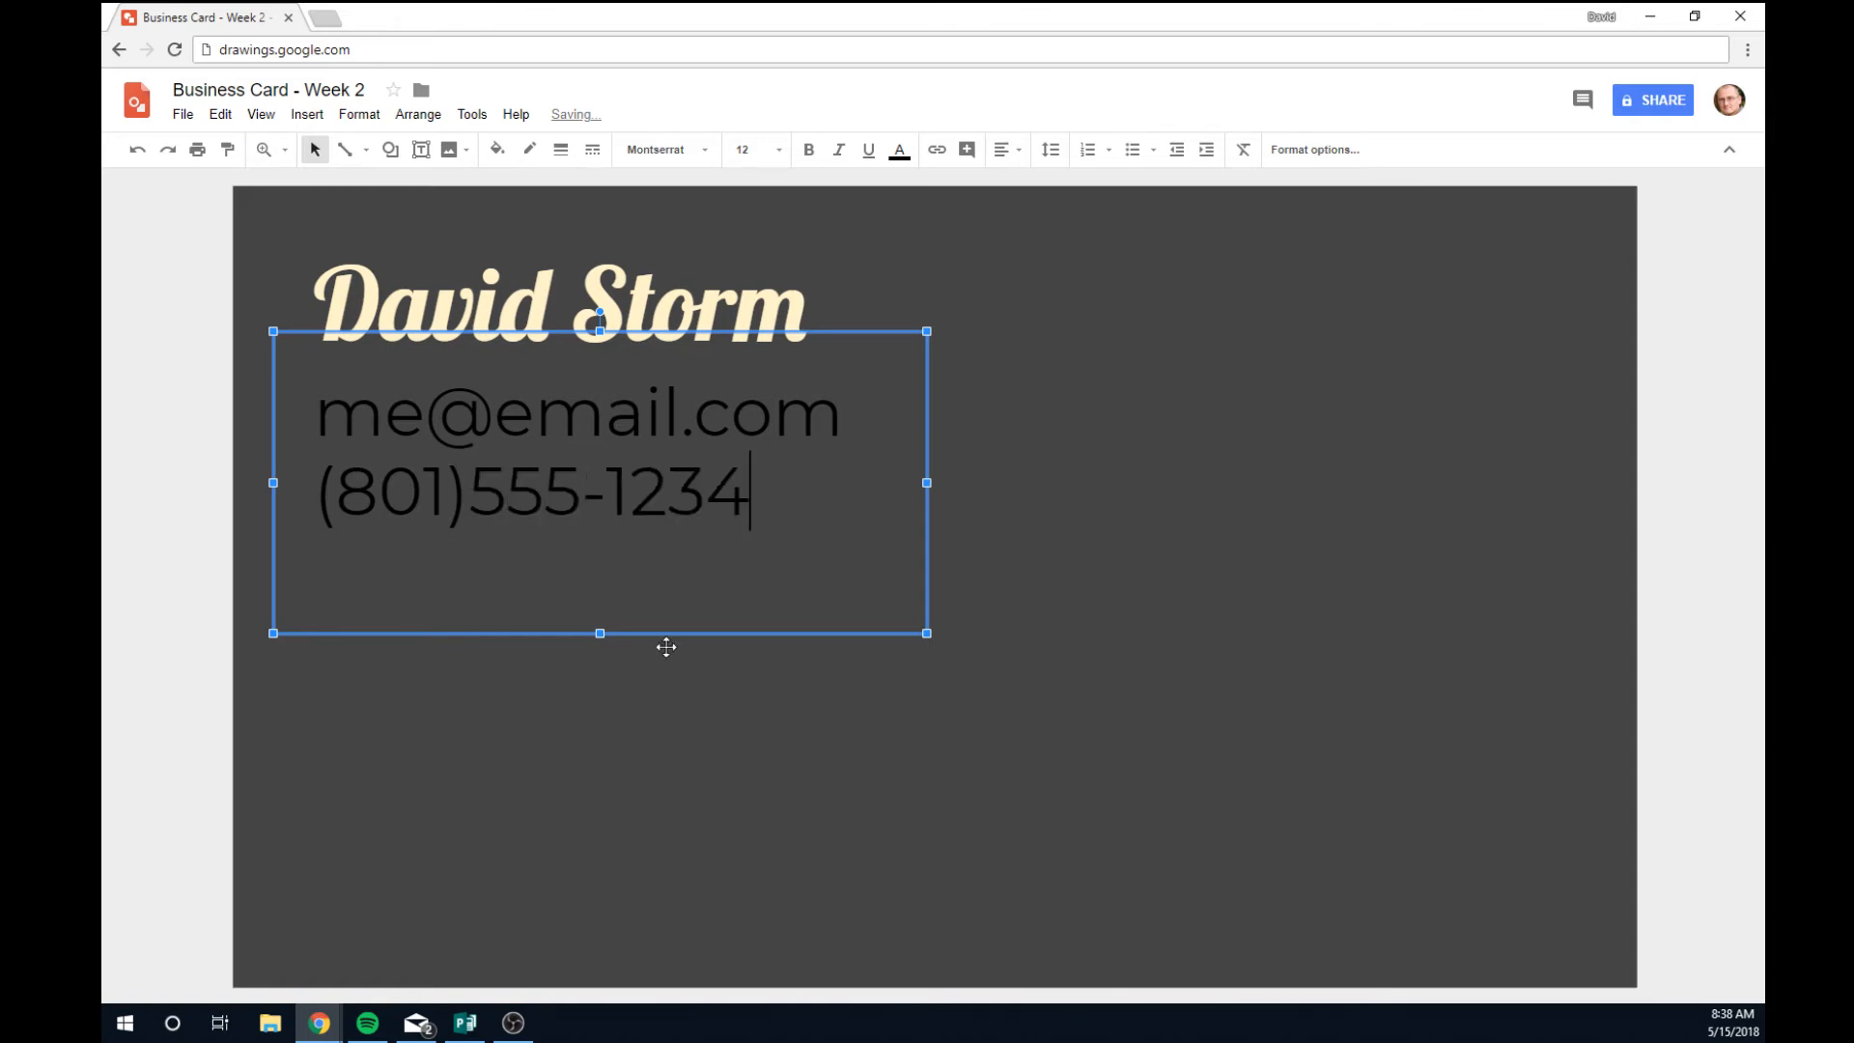
Reposition the contact box just below the name, undoing an accidental move.
drag(752, 497, 315, 394)
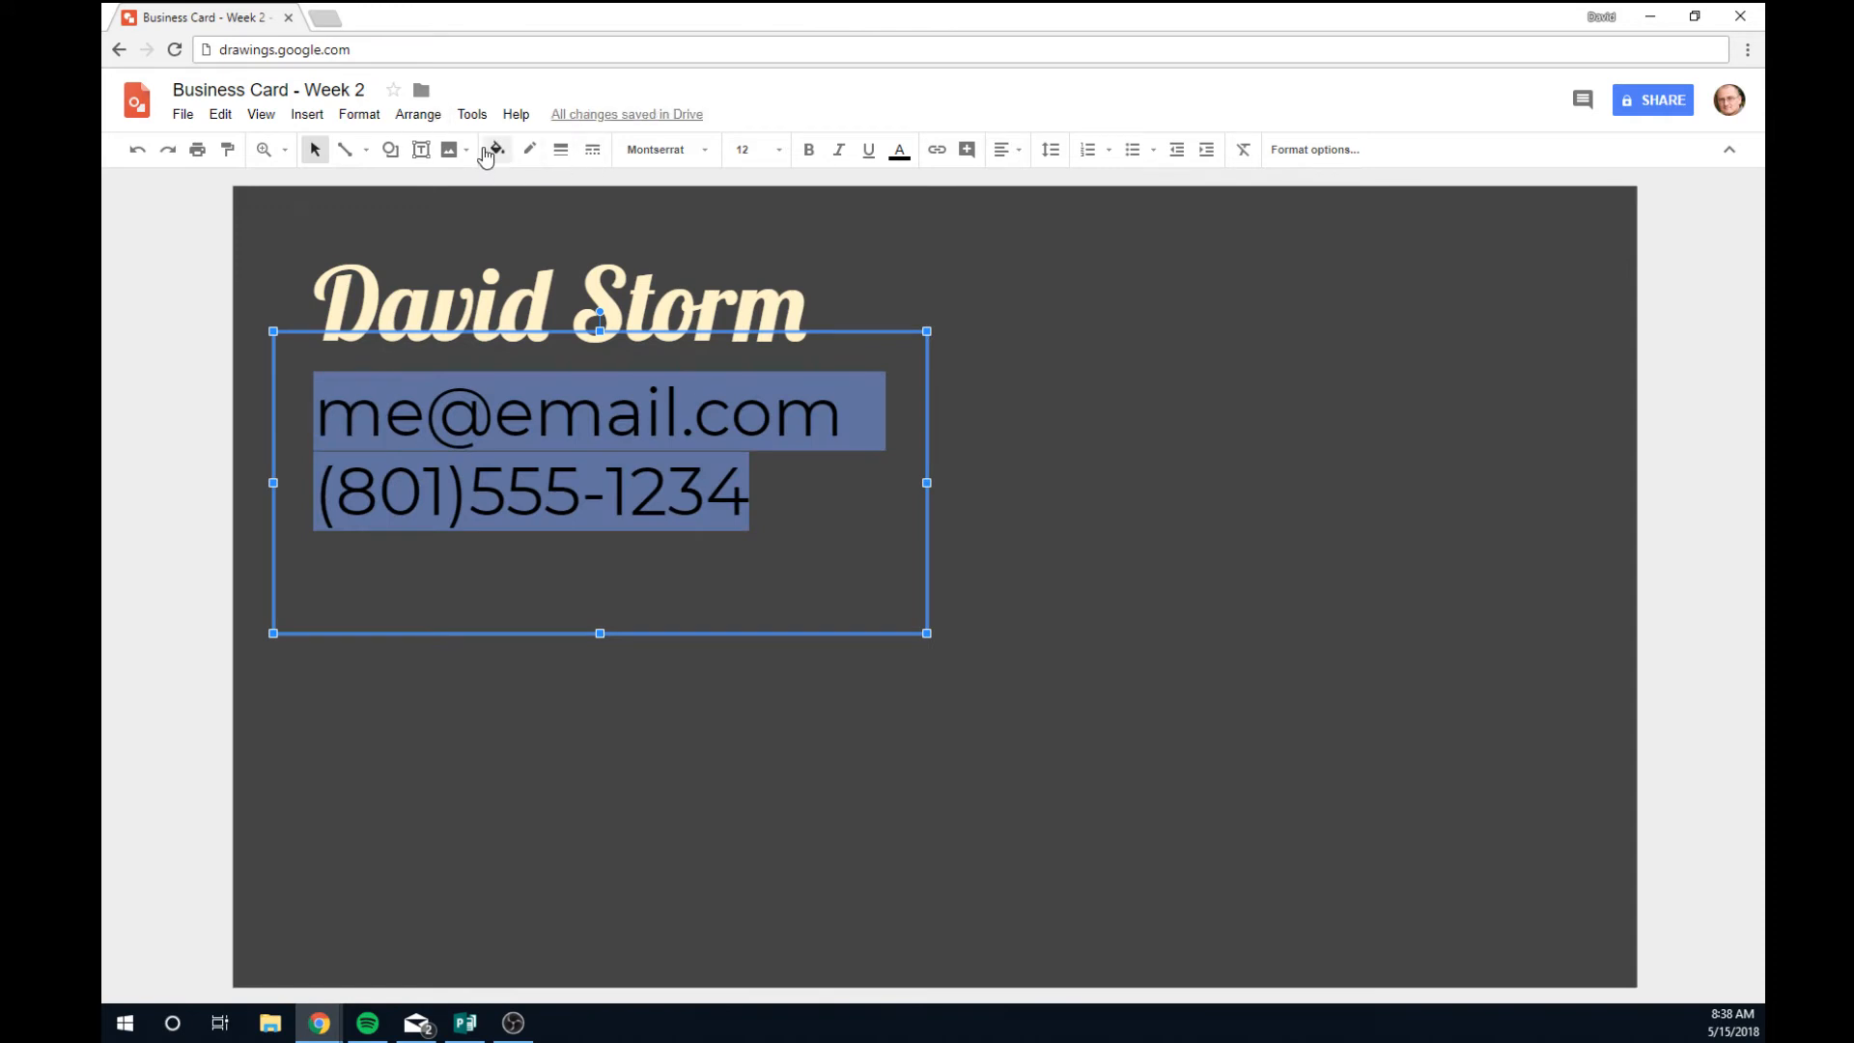
click(1067, 654)
click(537, 425)
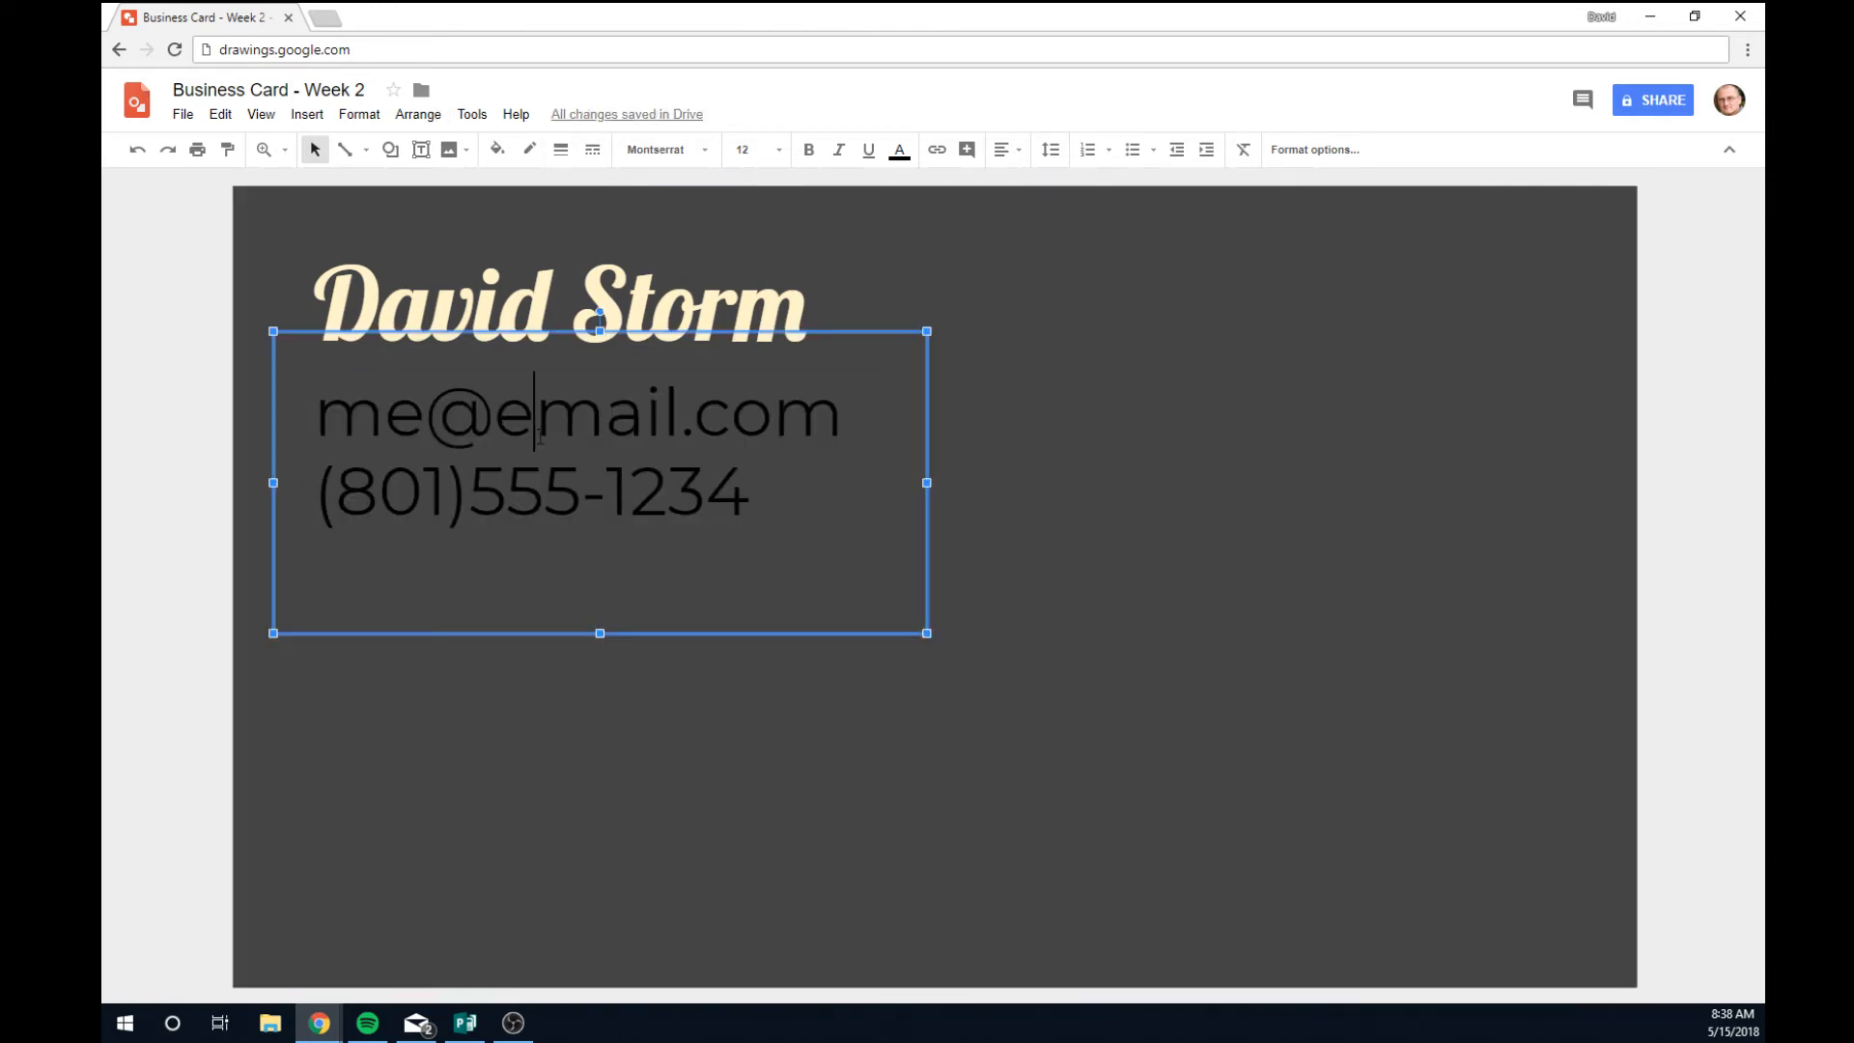
drag(820, 634, 821, 608)
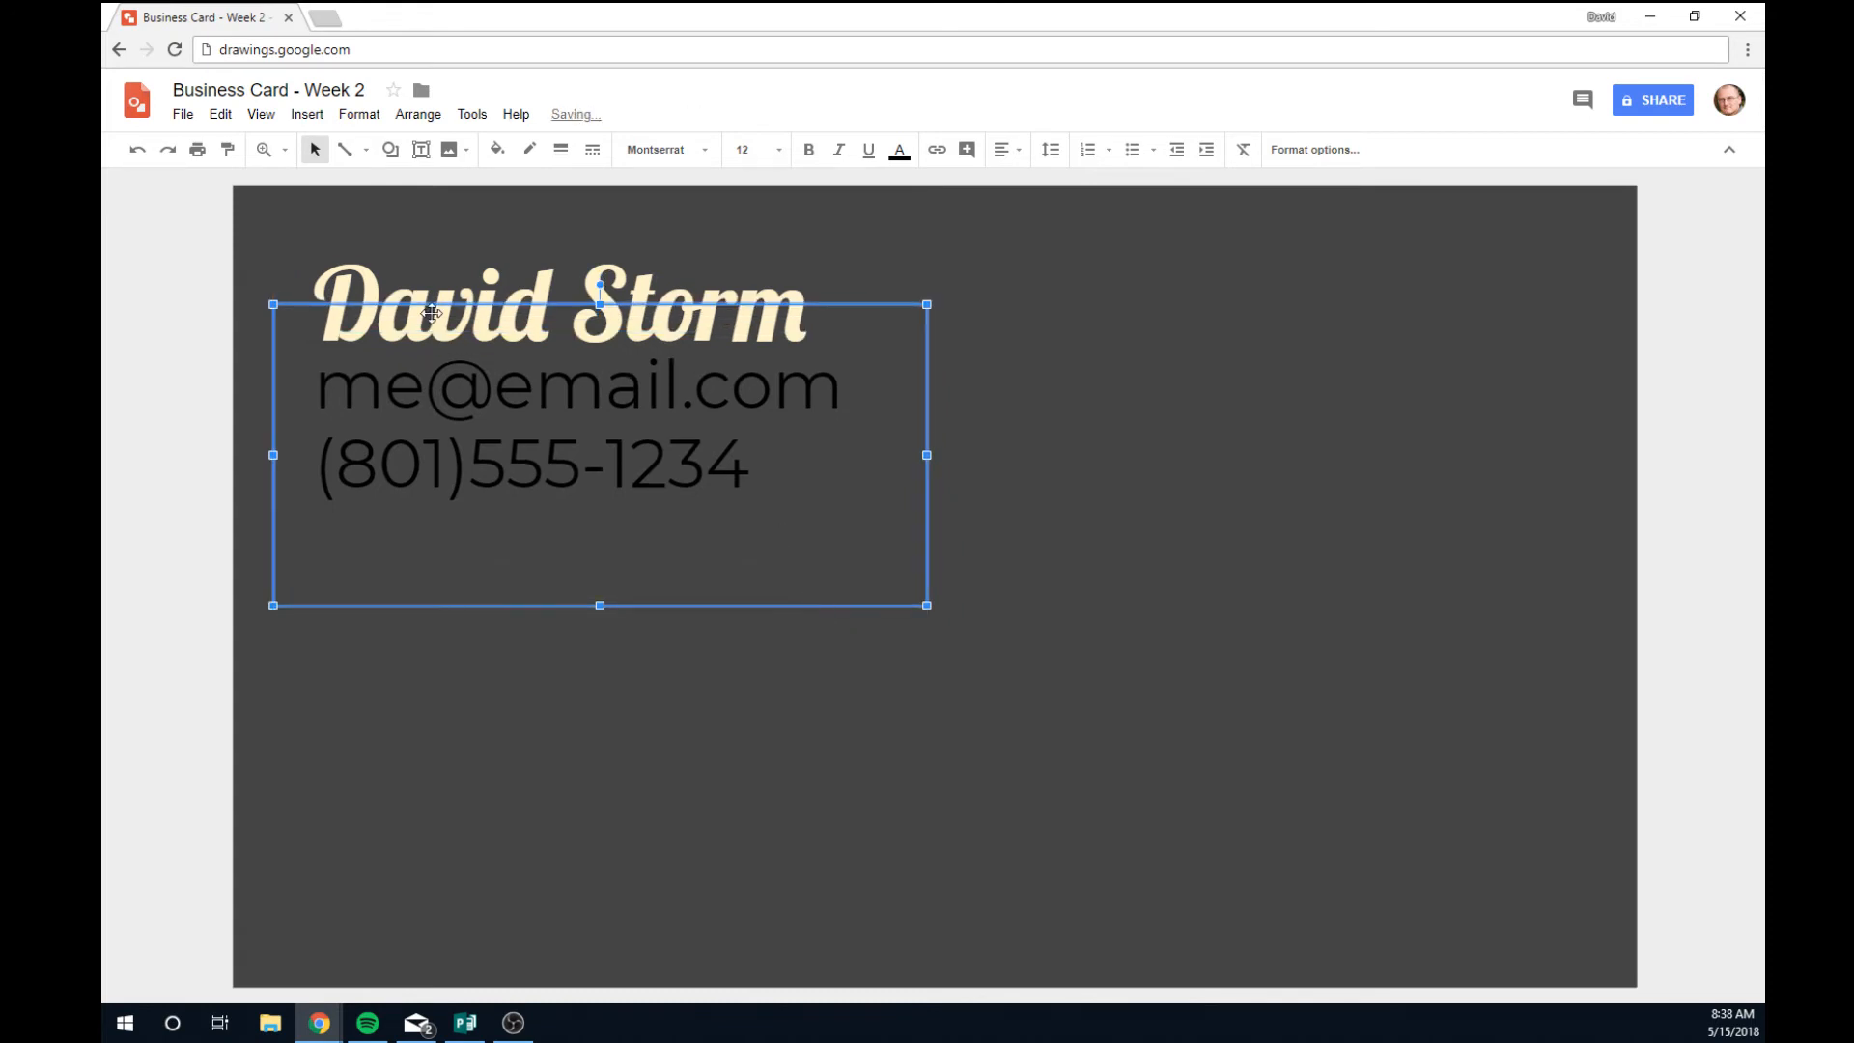
click(703, 290)
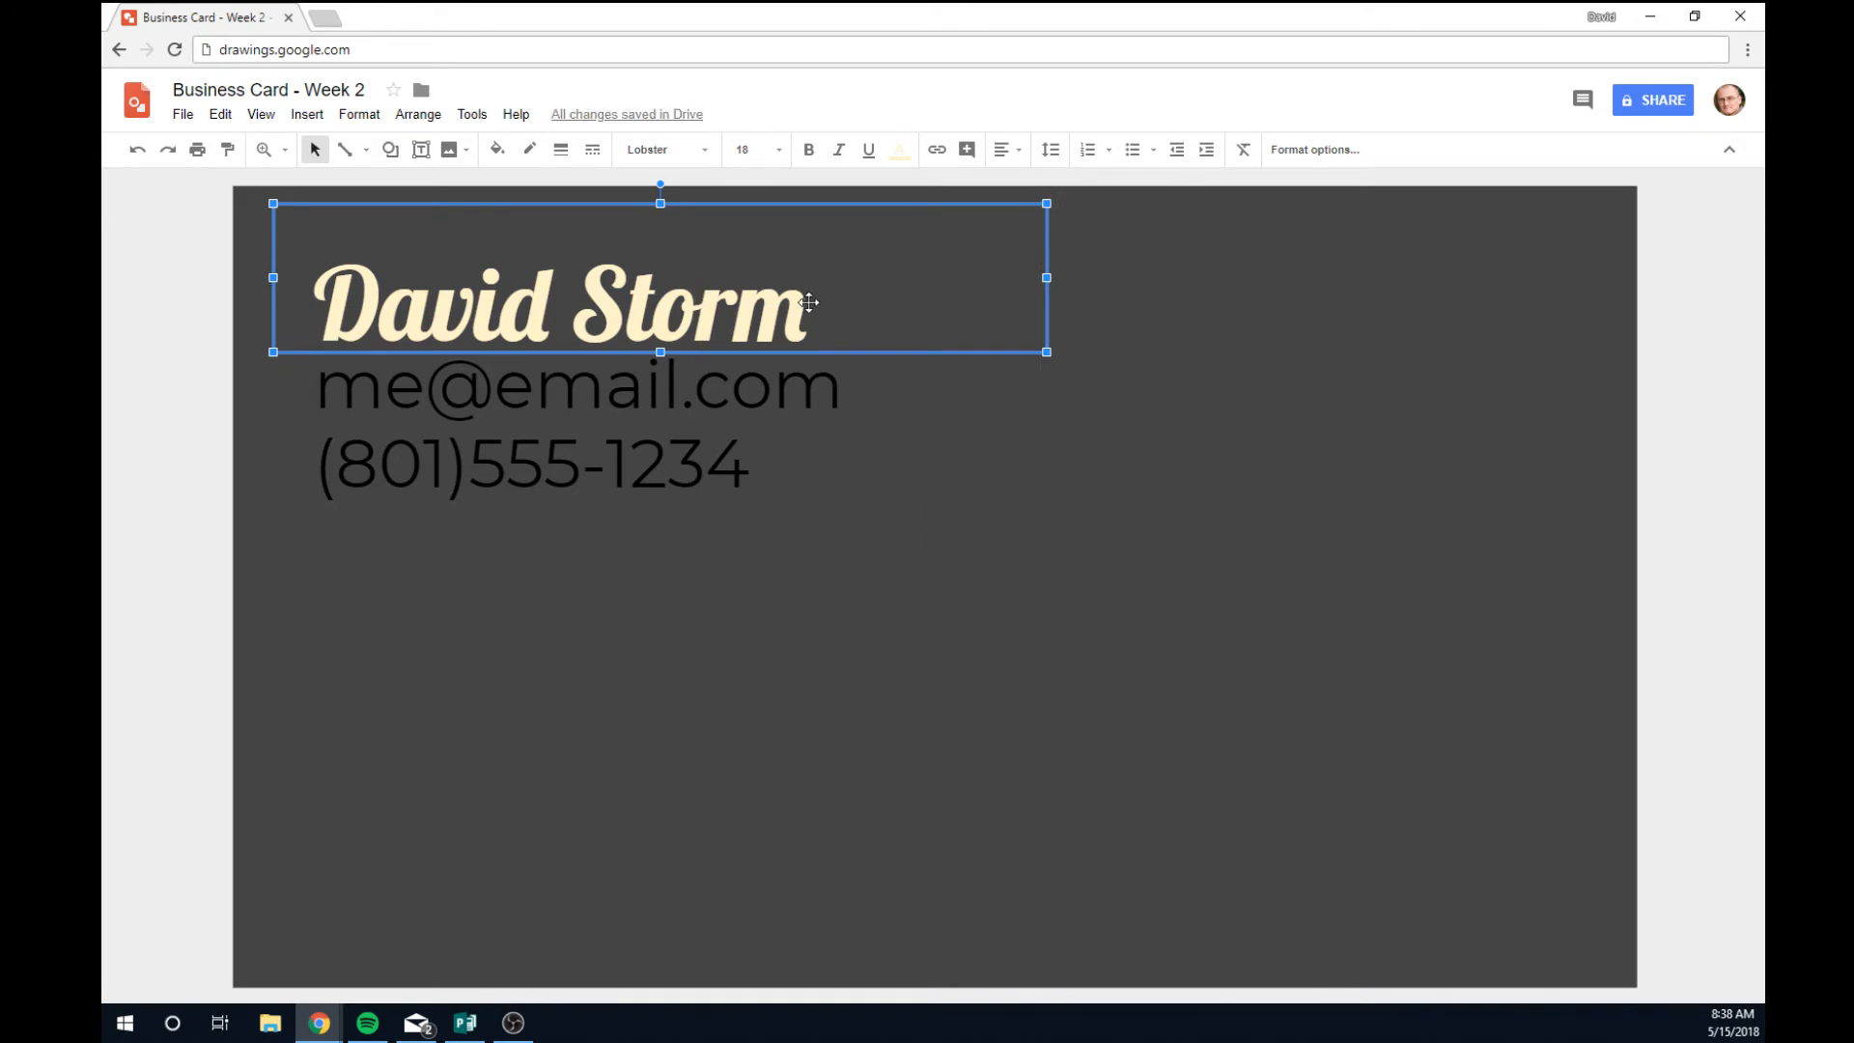
drag(810, 302, 525, 288)
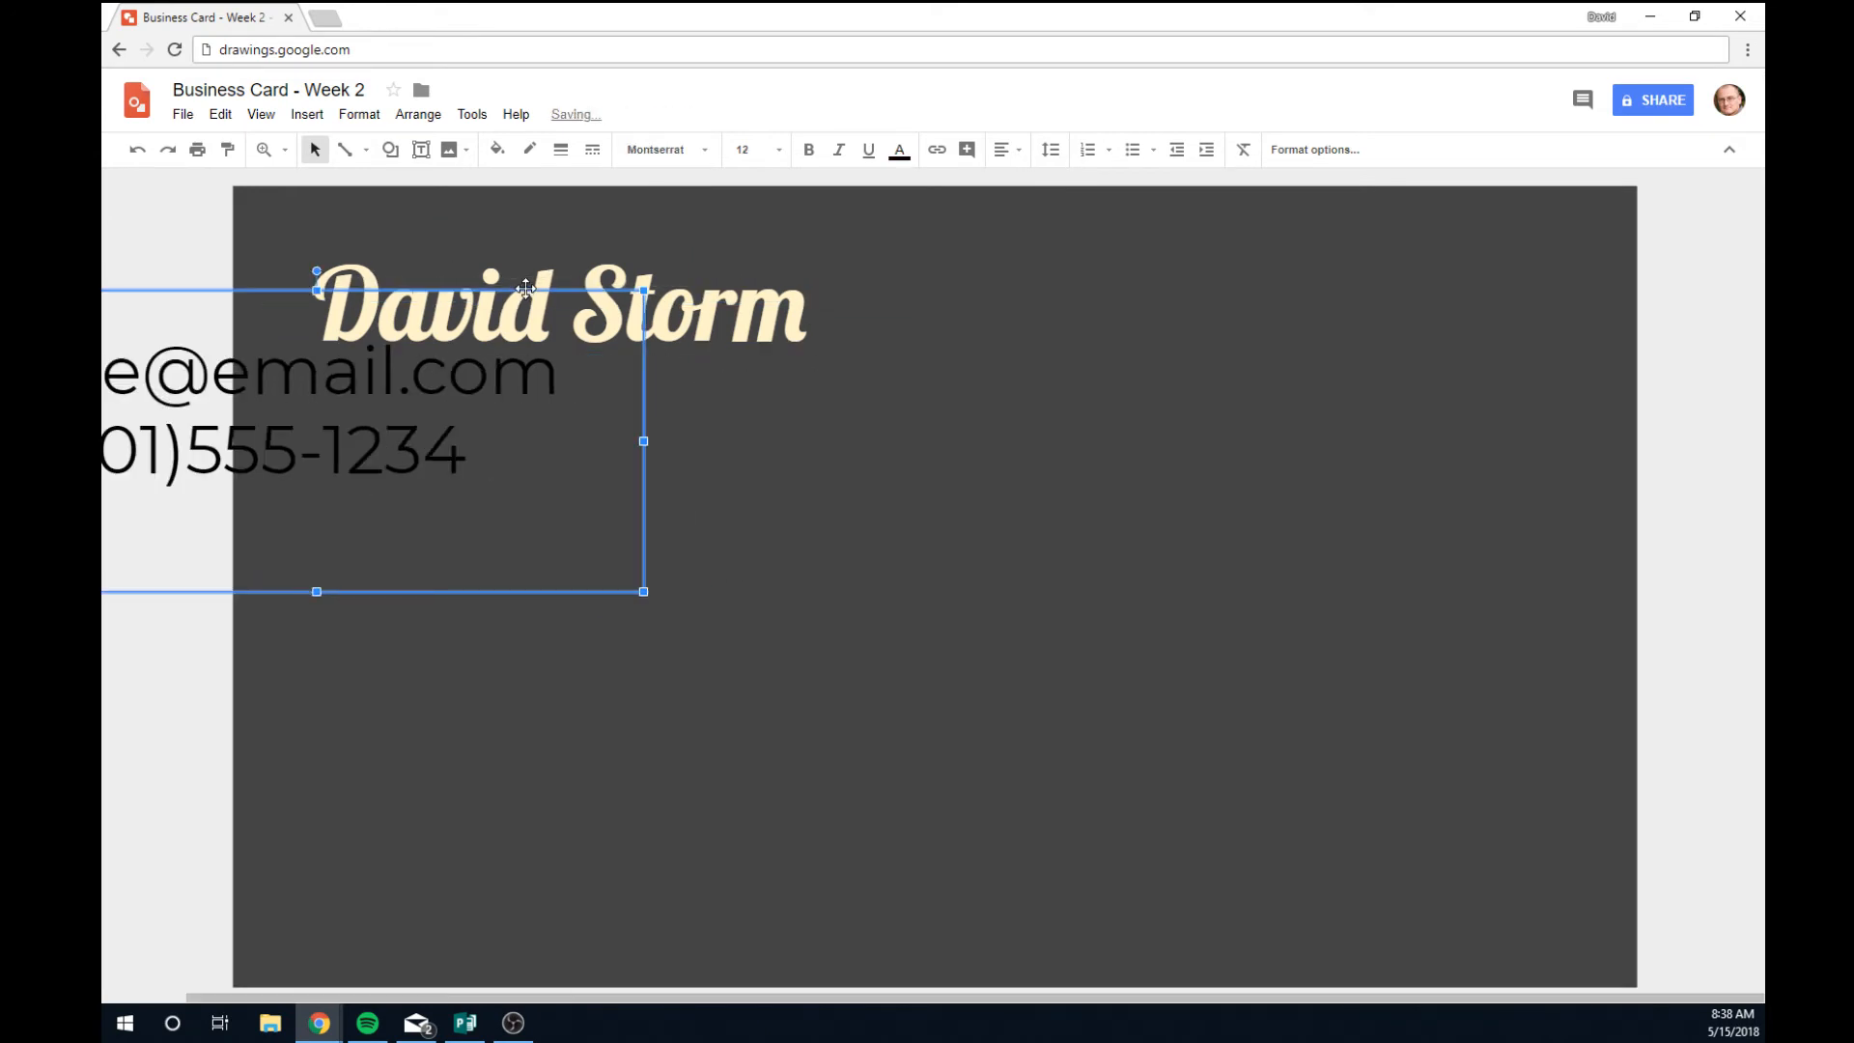
key(ctrl+z)
drag(687, 607, 687, 592)
click(757, 713)
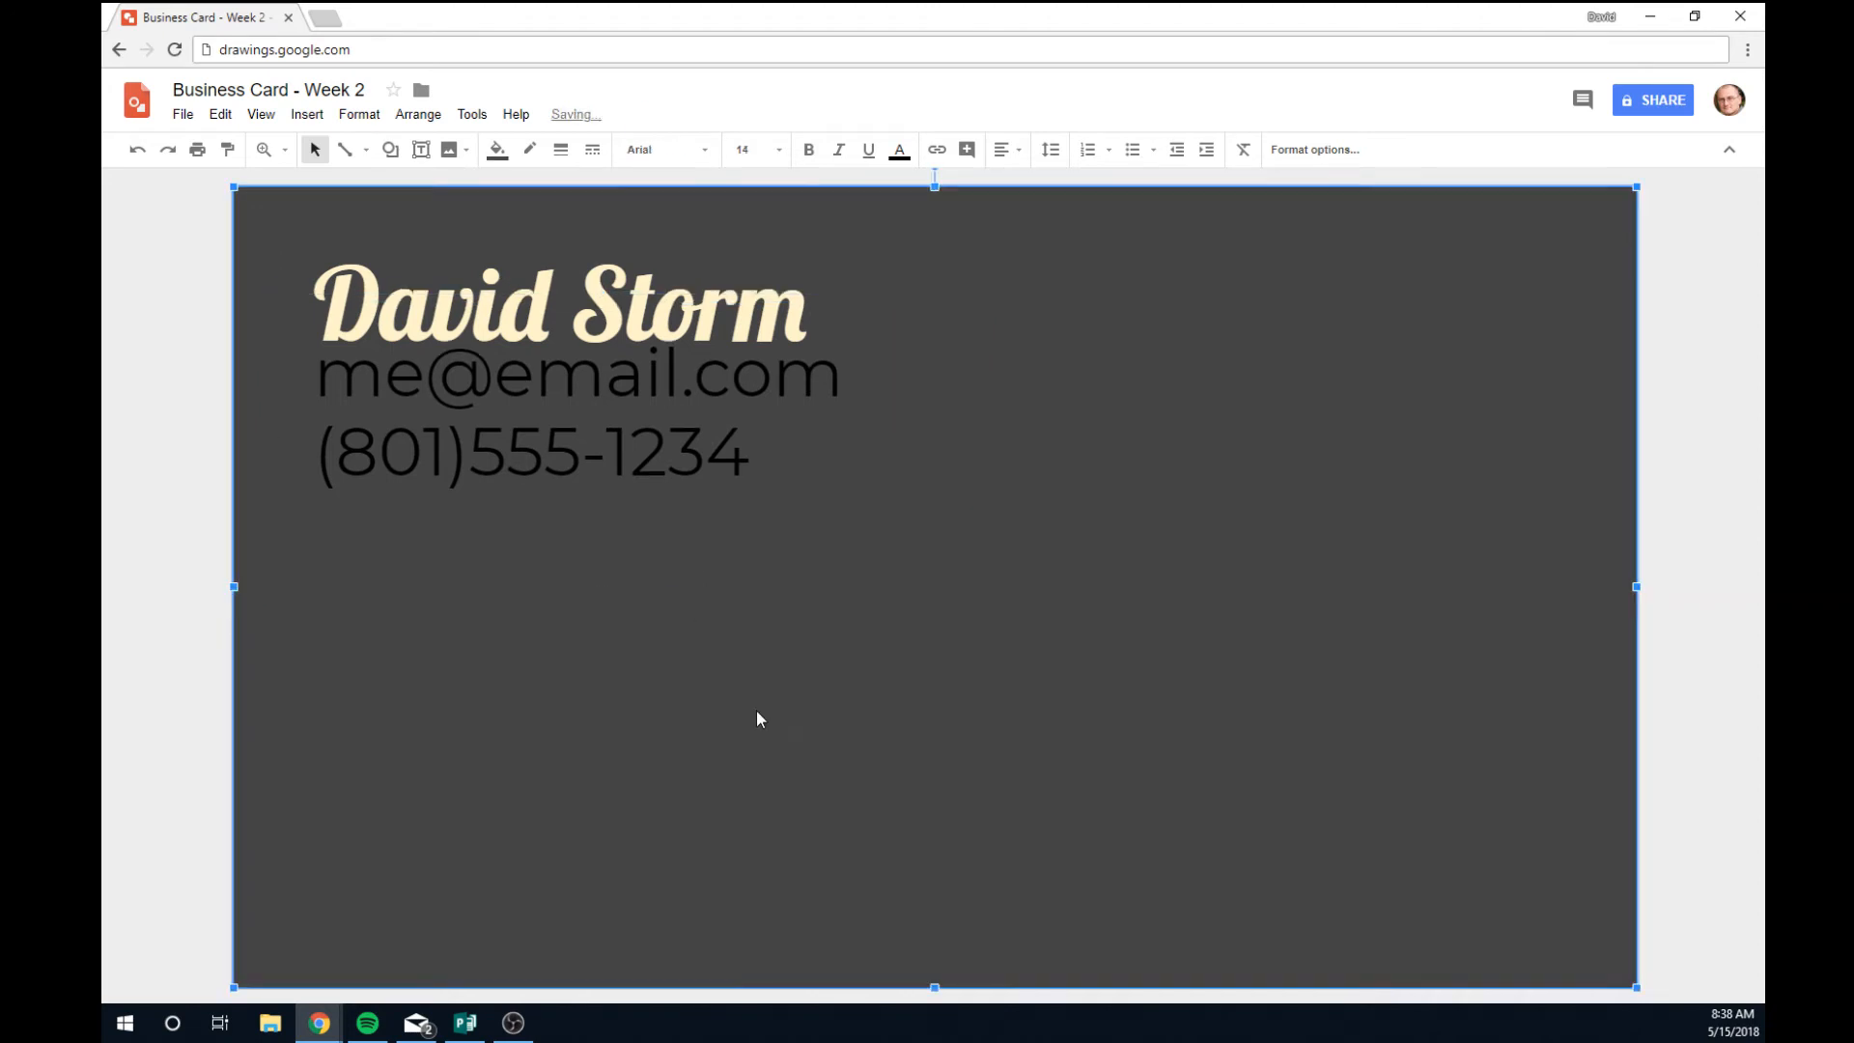
click(663, 471)
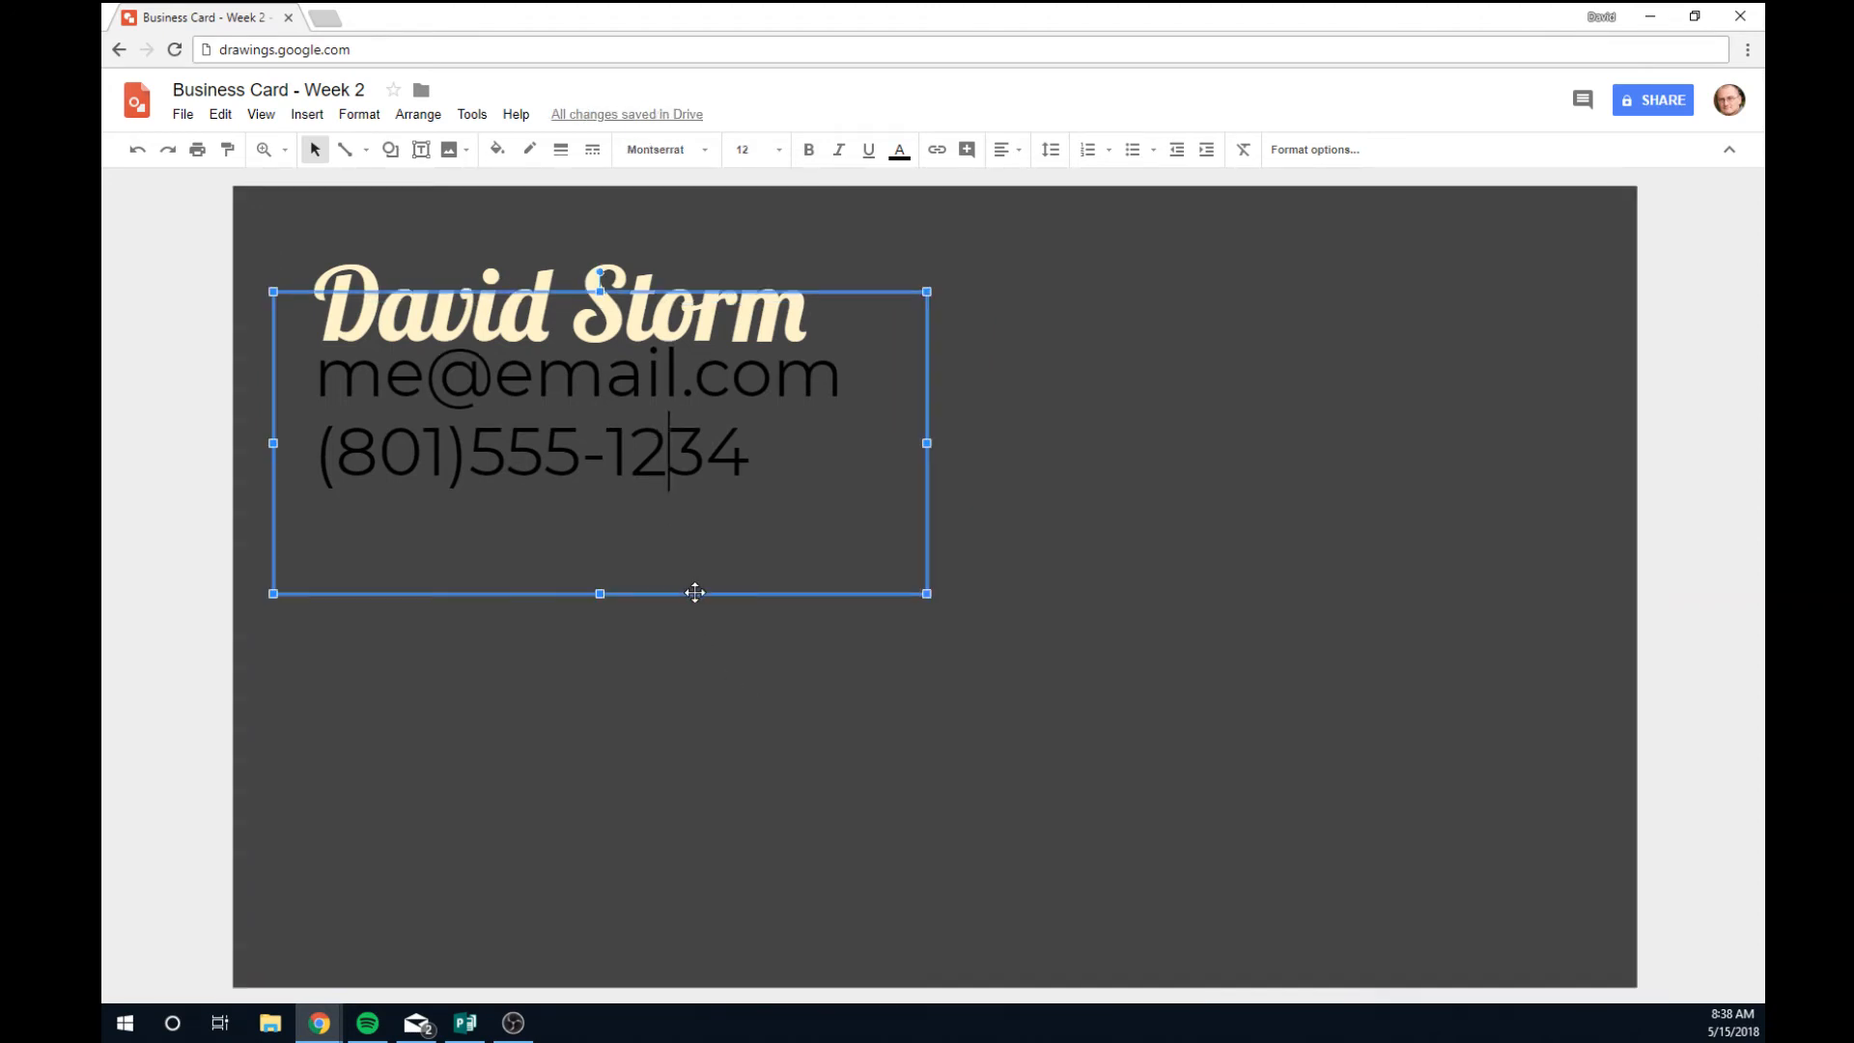
drag(695, 593, 693, 660)
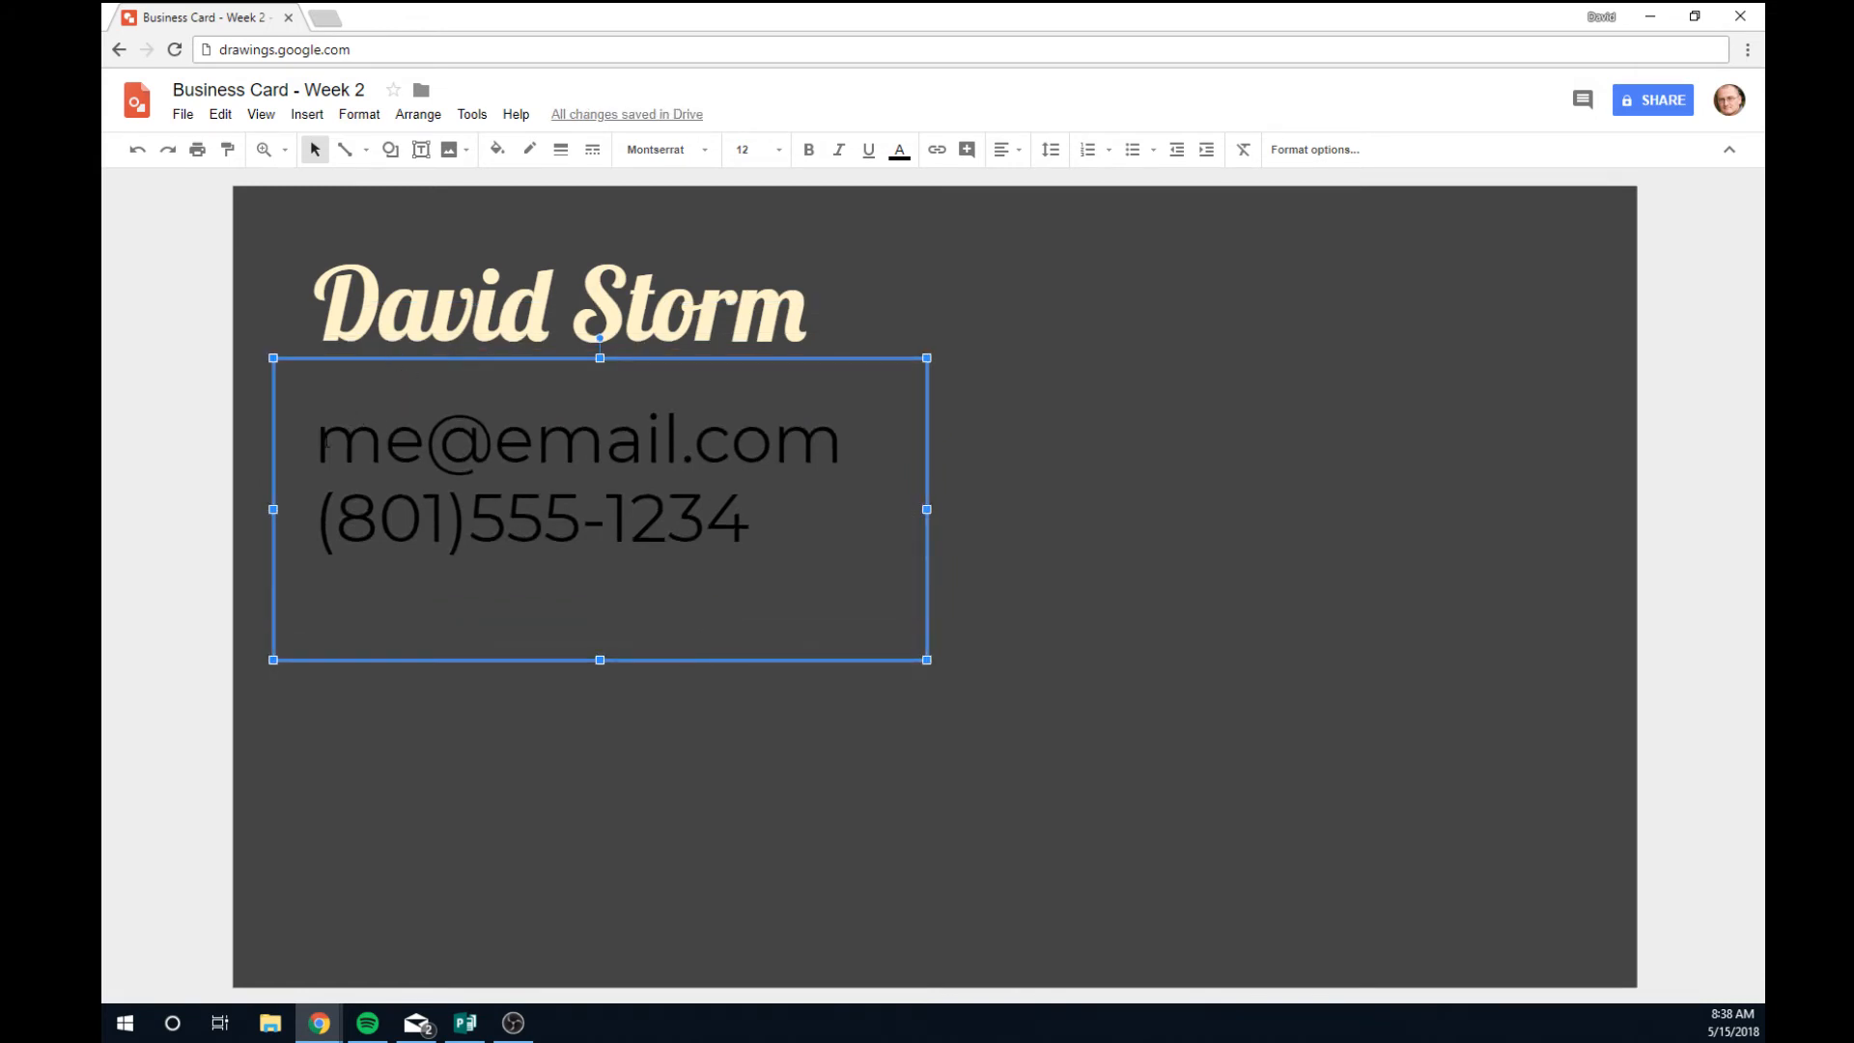
Add 'Graphic Designer' as the first details line, widen the box, and move it up.
key(Return)
text(Gra)
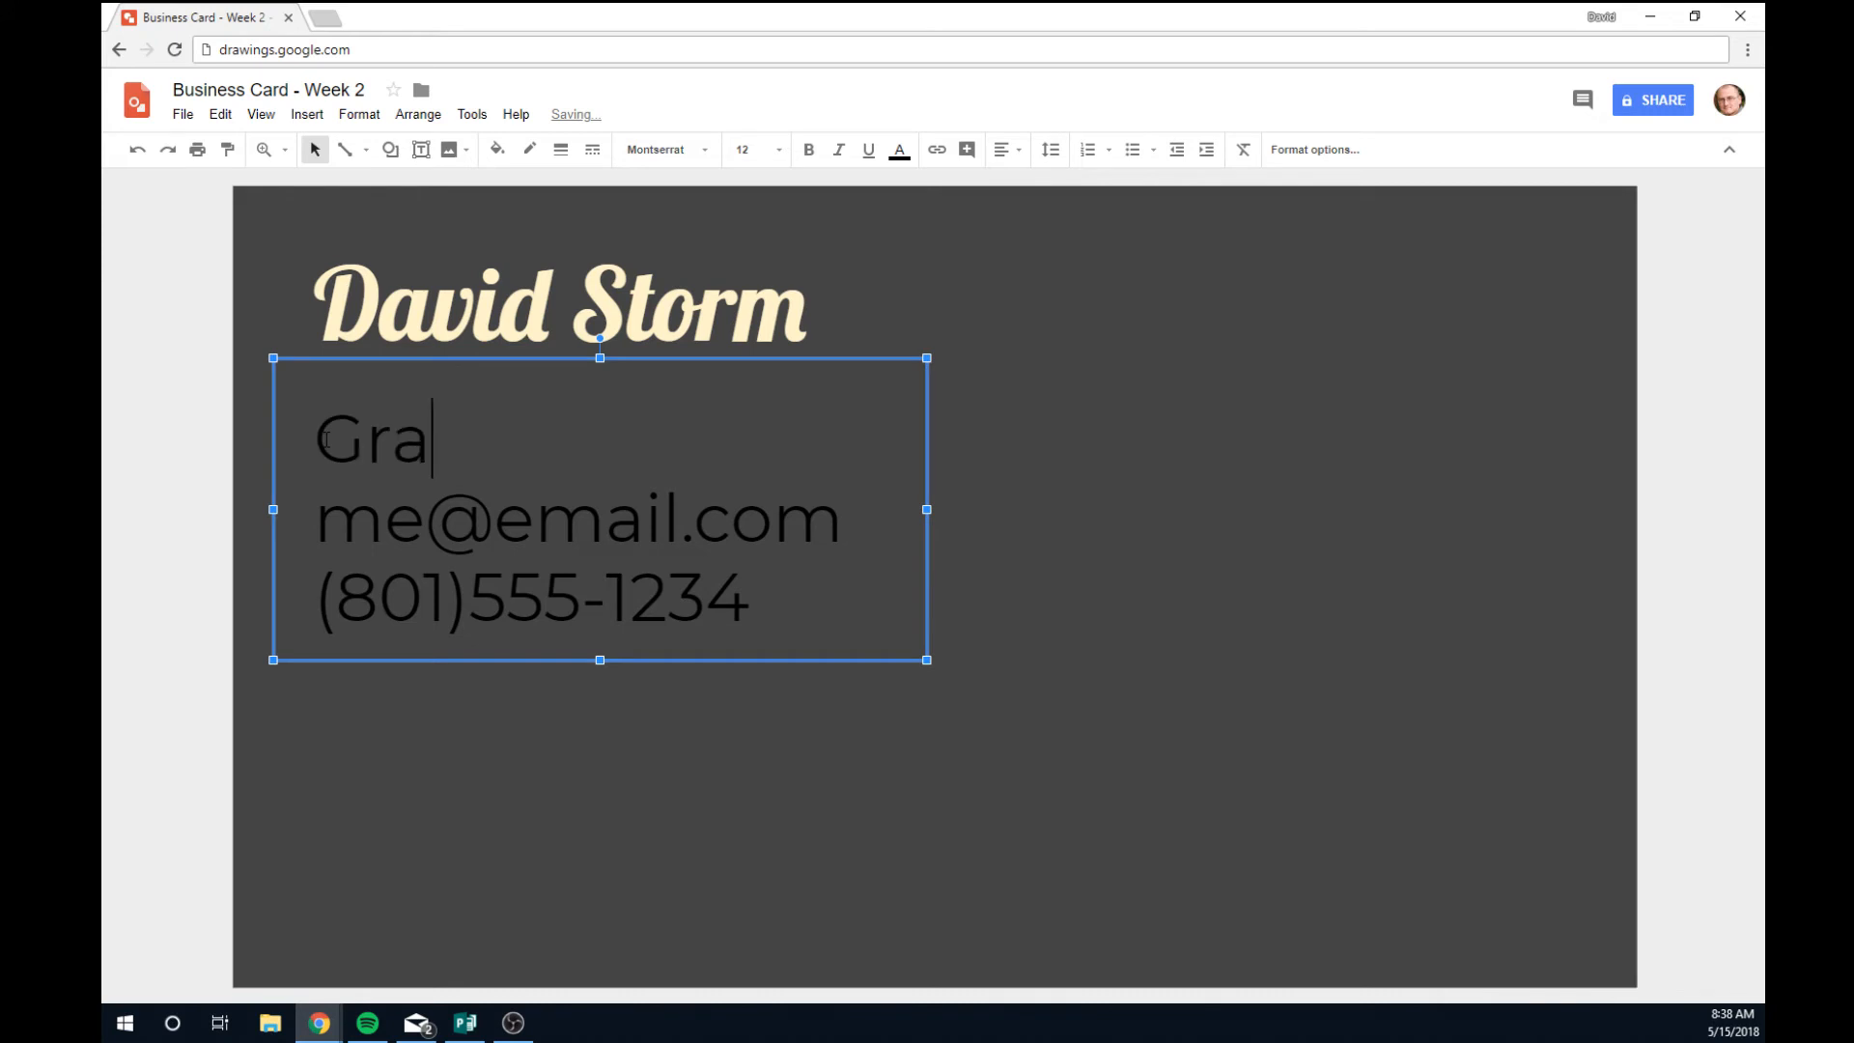
text(phic Designer)
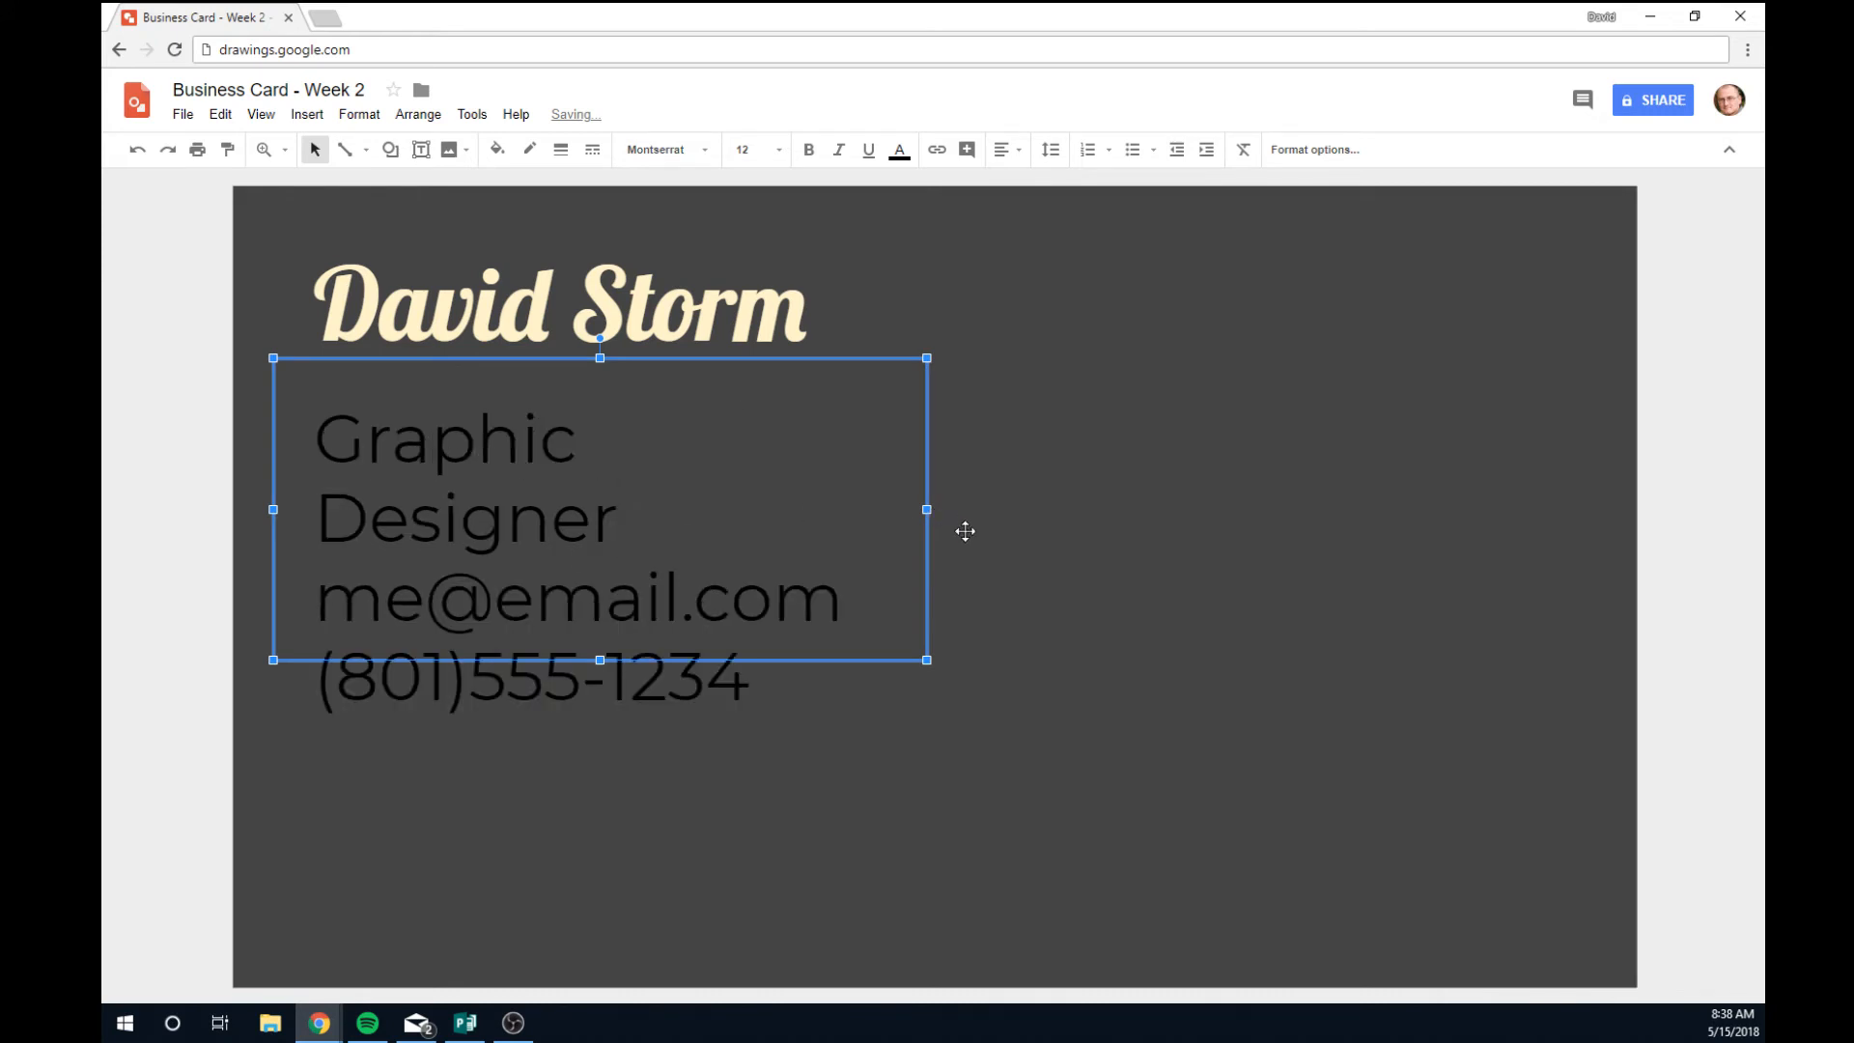
drag(927, 508, 981, 513)
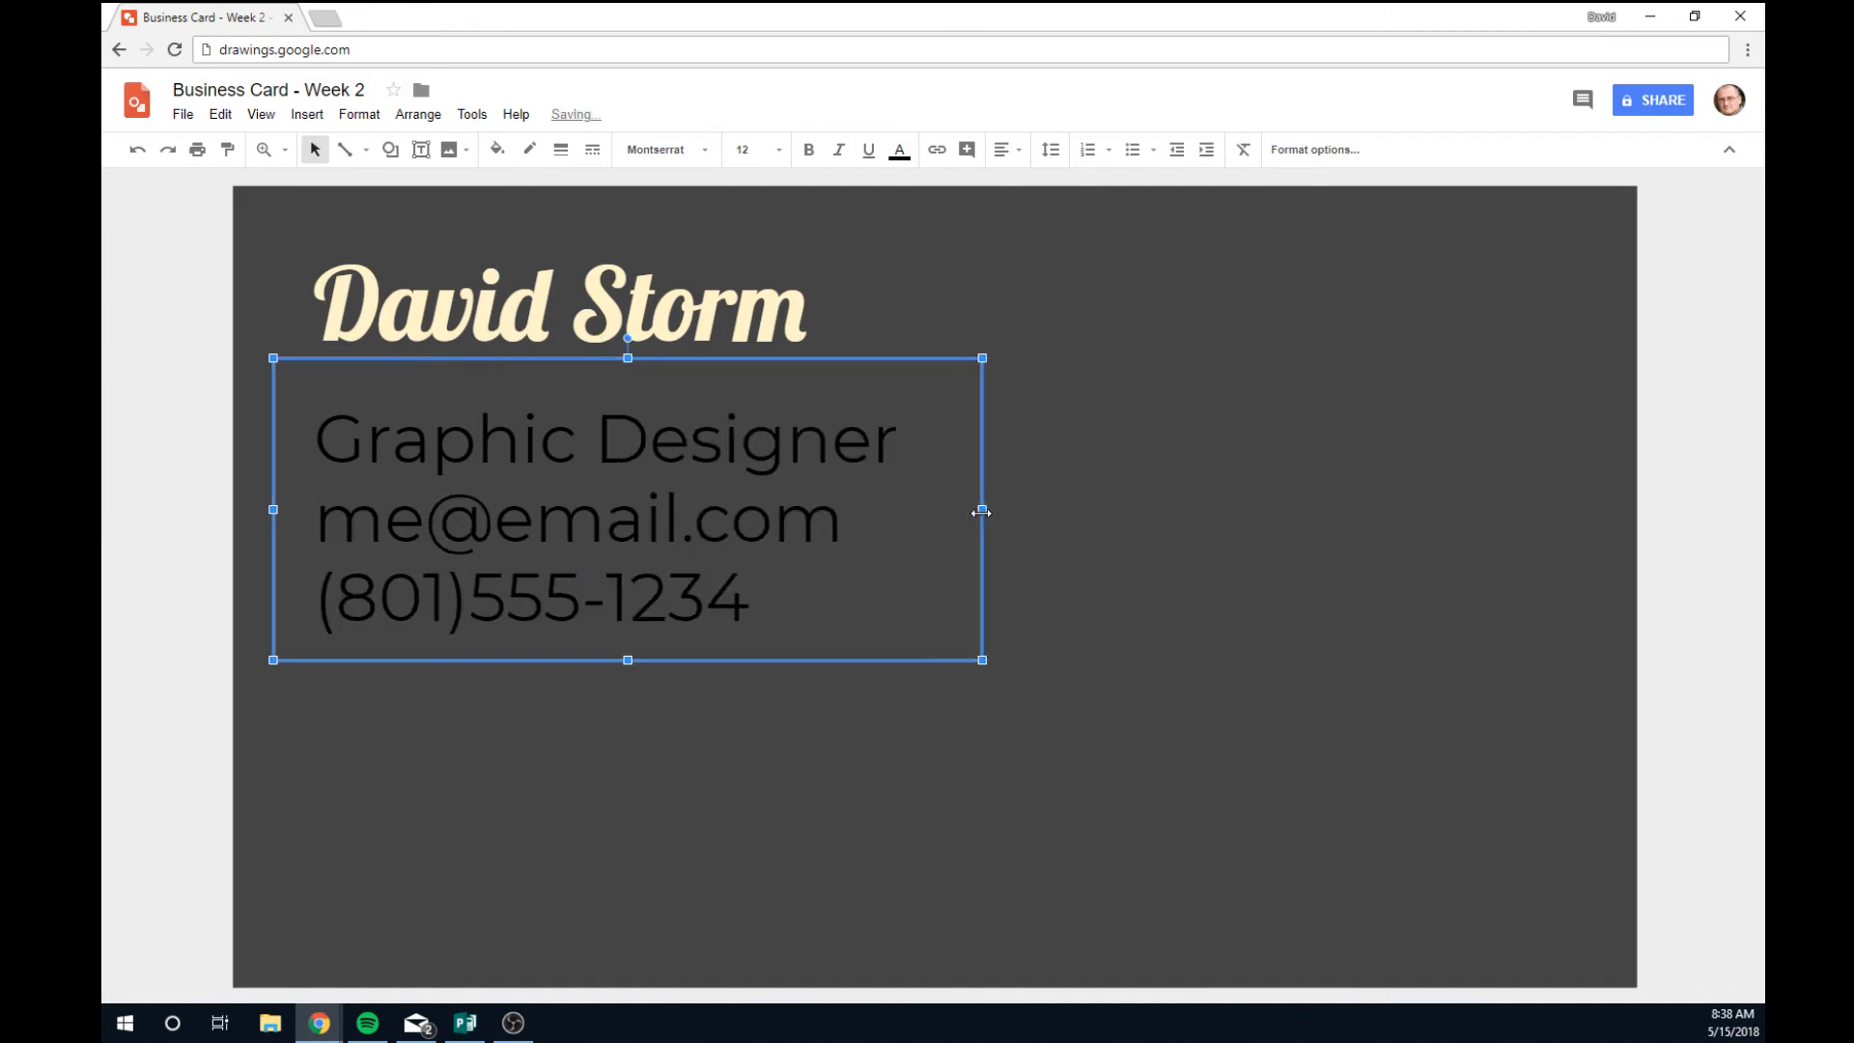
drag(555, 664, 556, 634)
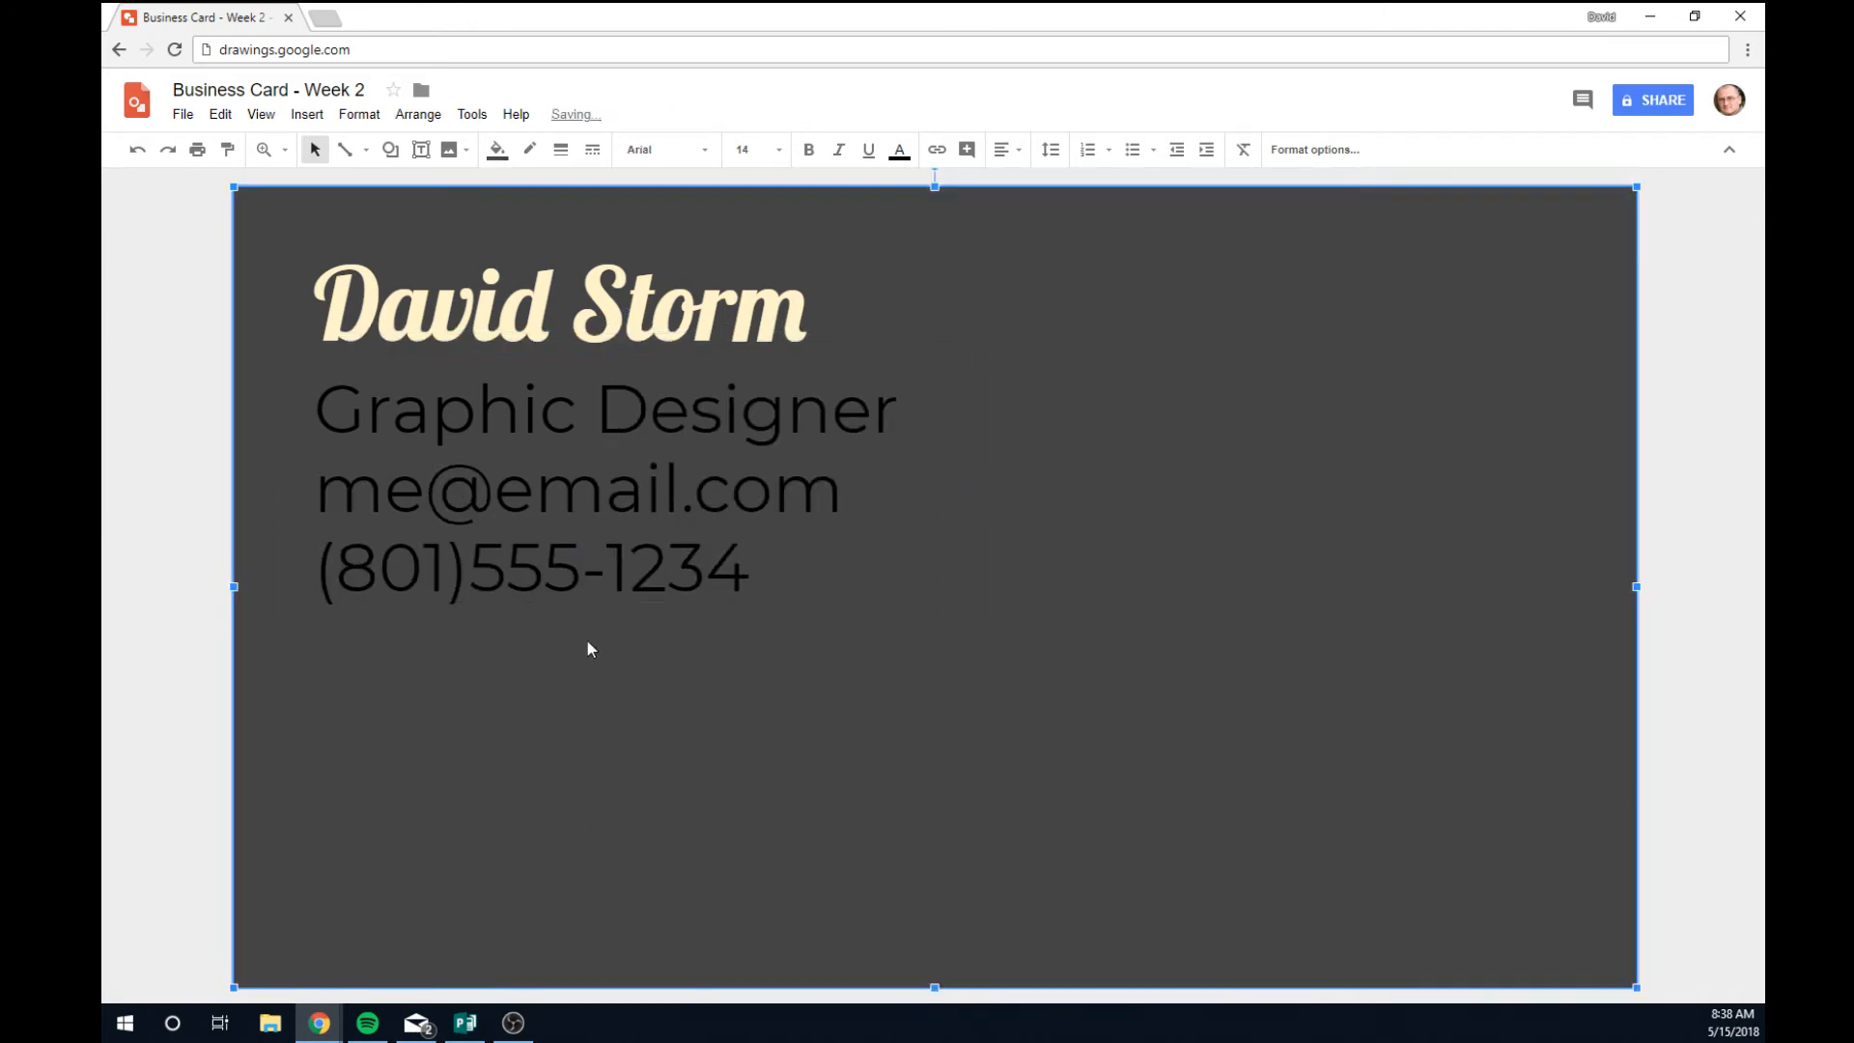
Make all three details lines white.
click(582, 594)
drag(763, 593, 207, 438)
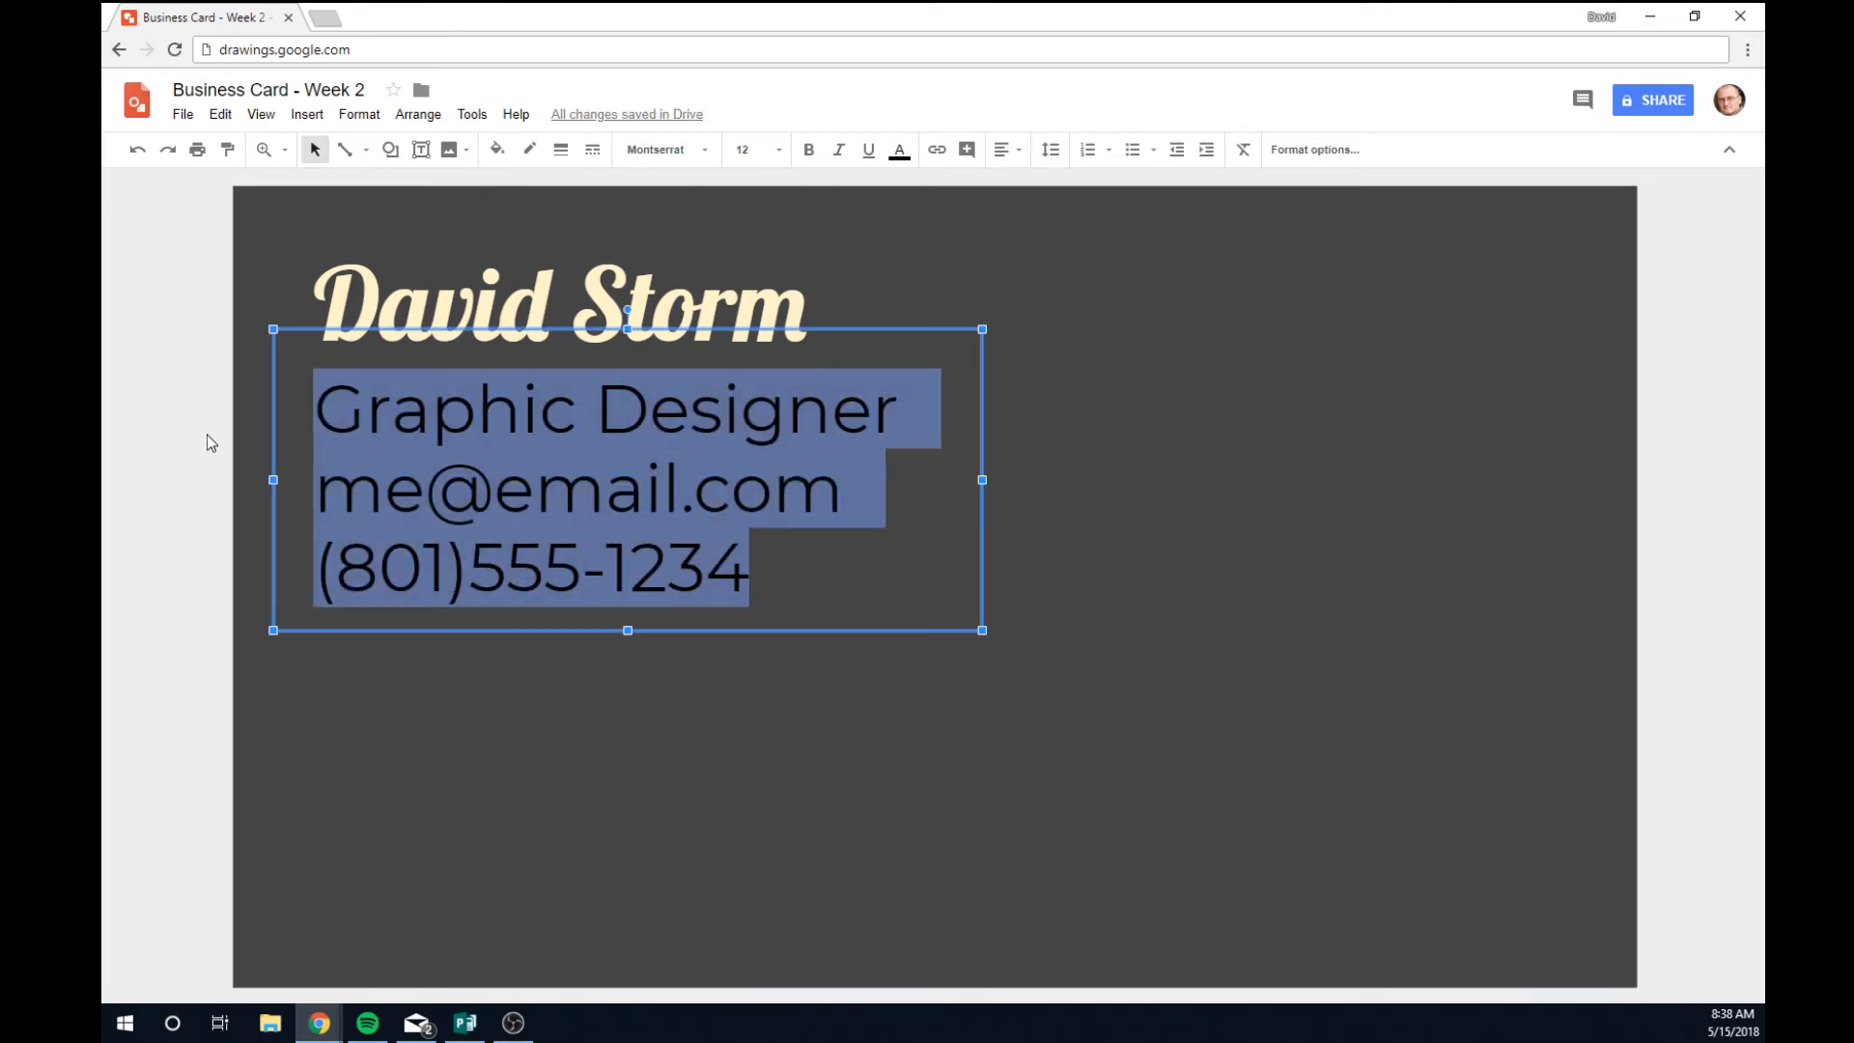
click(899, 152)
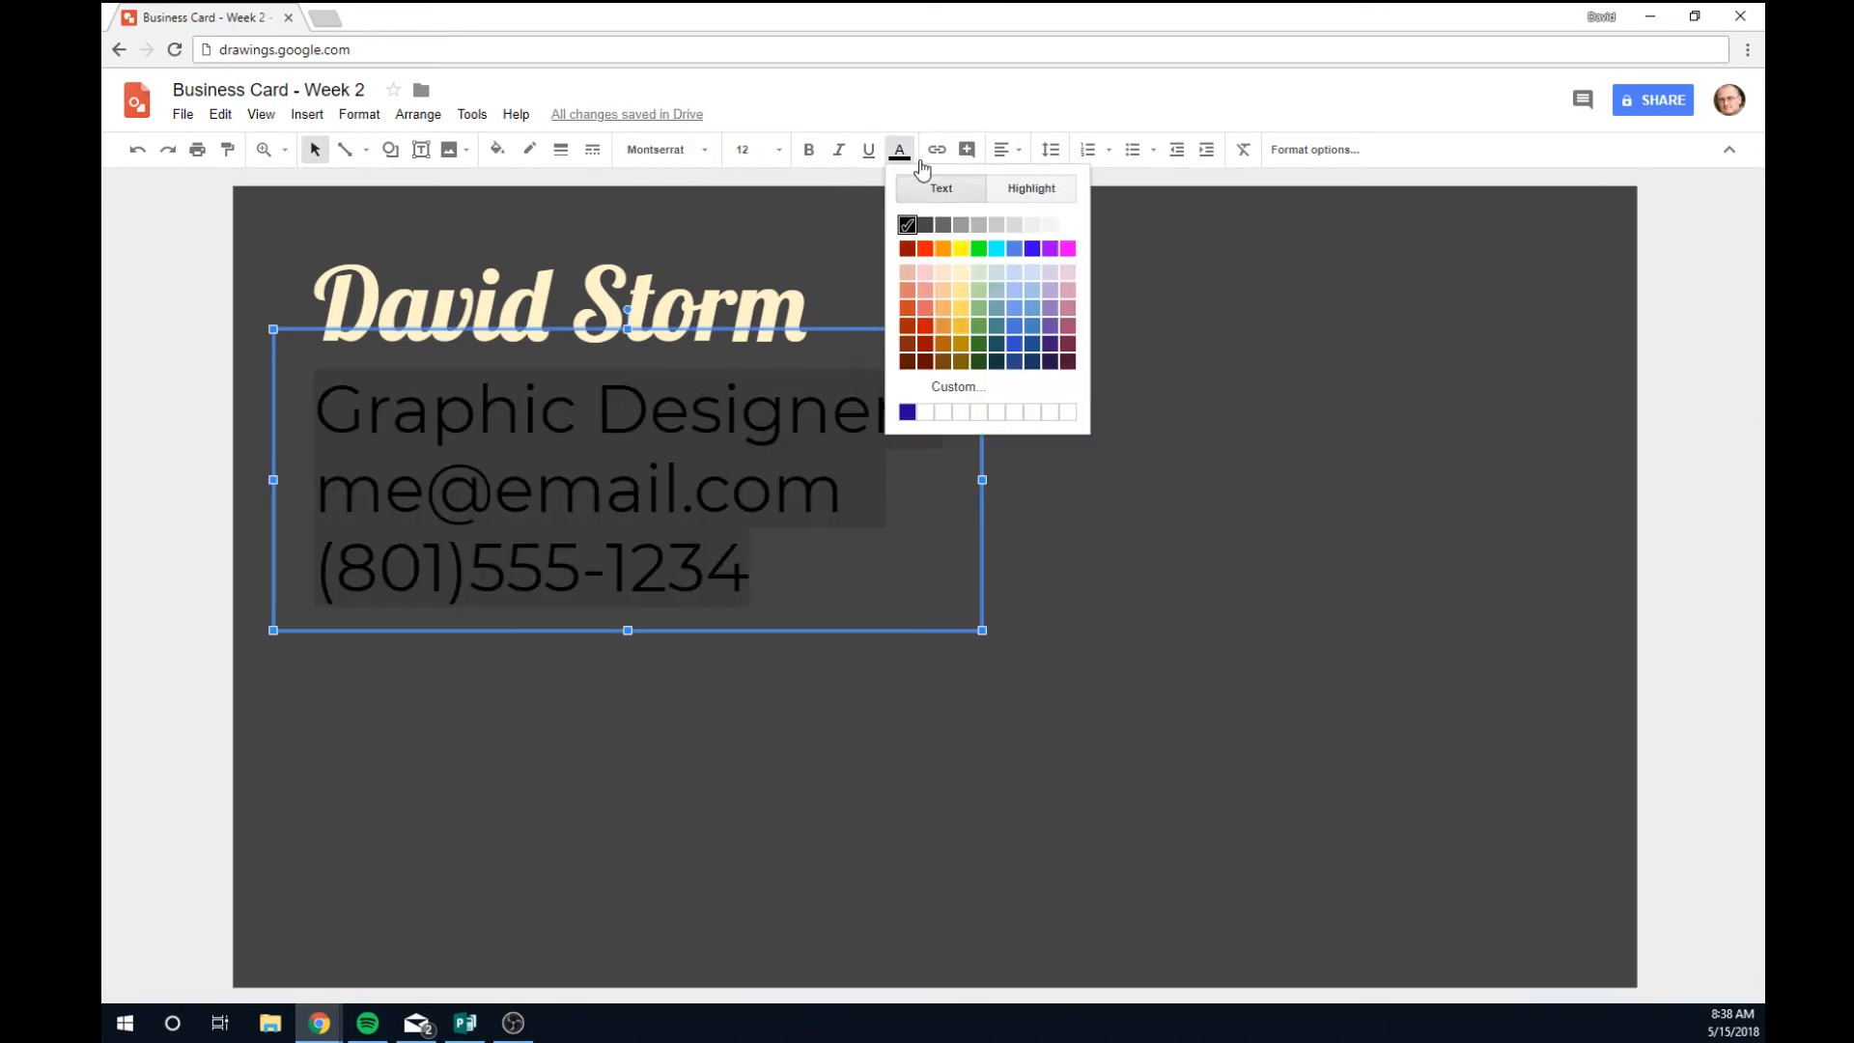
click(664, 849)
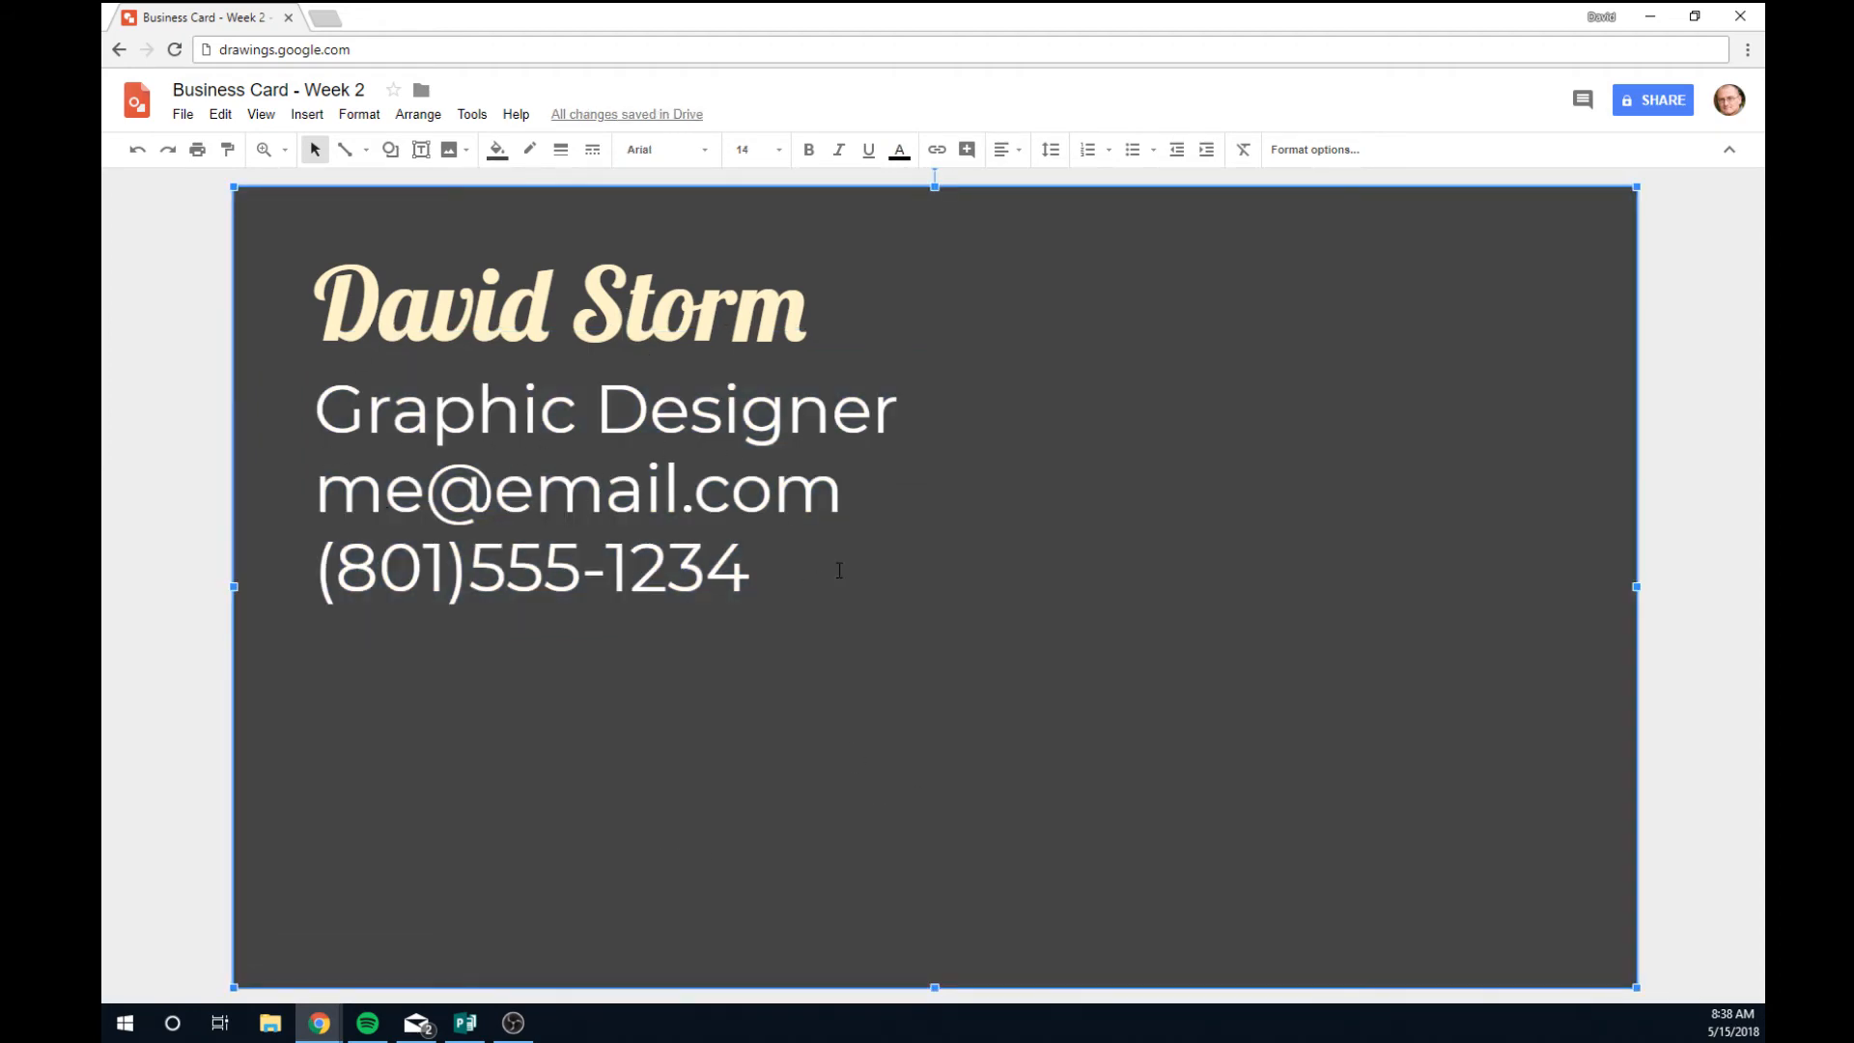
click(757, 571)
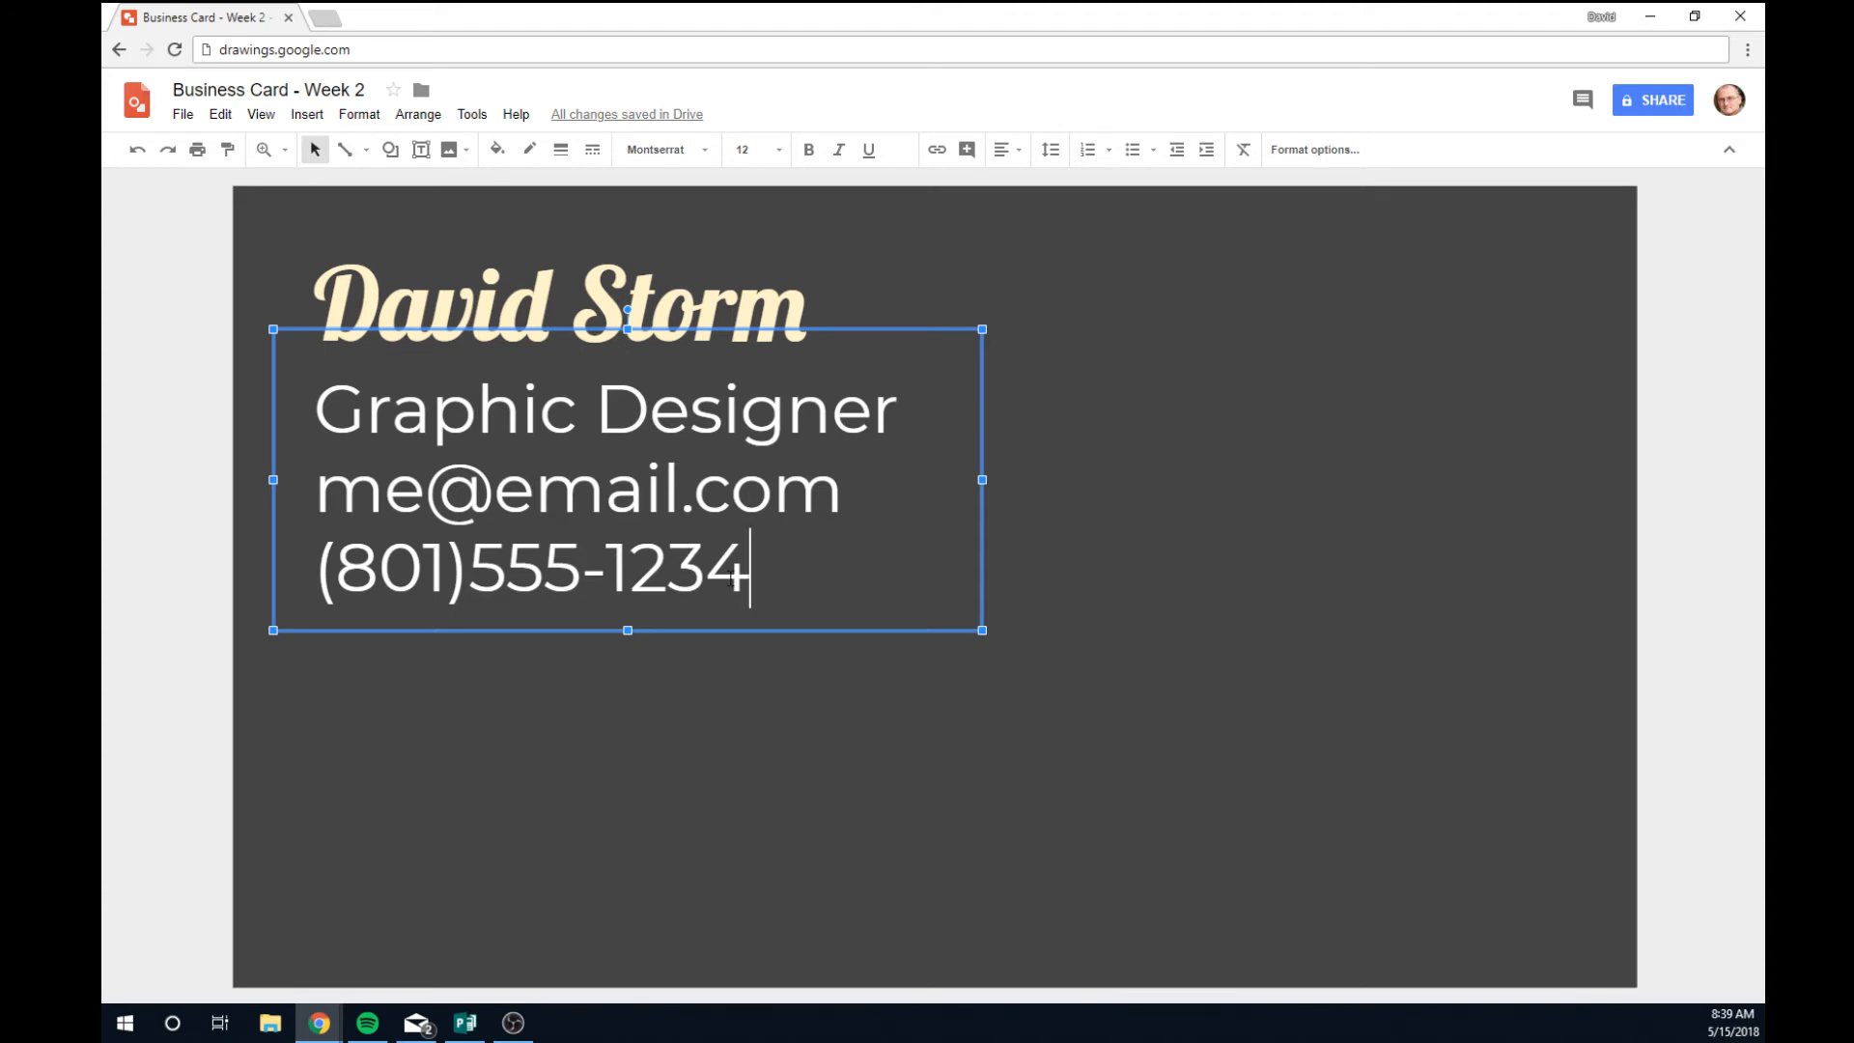
Resize the name to 24 pt after trying sizes 48 and 36.
click(701, 304)
drag(816, 304, 336, 307)
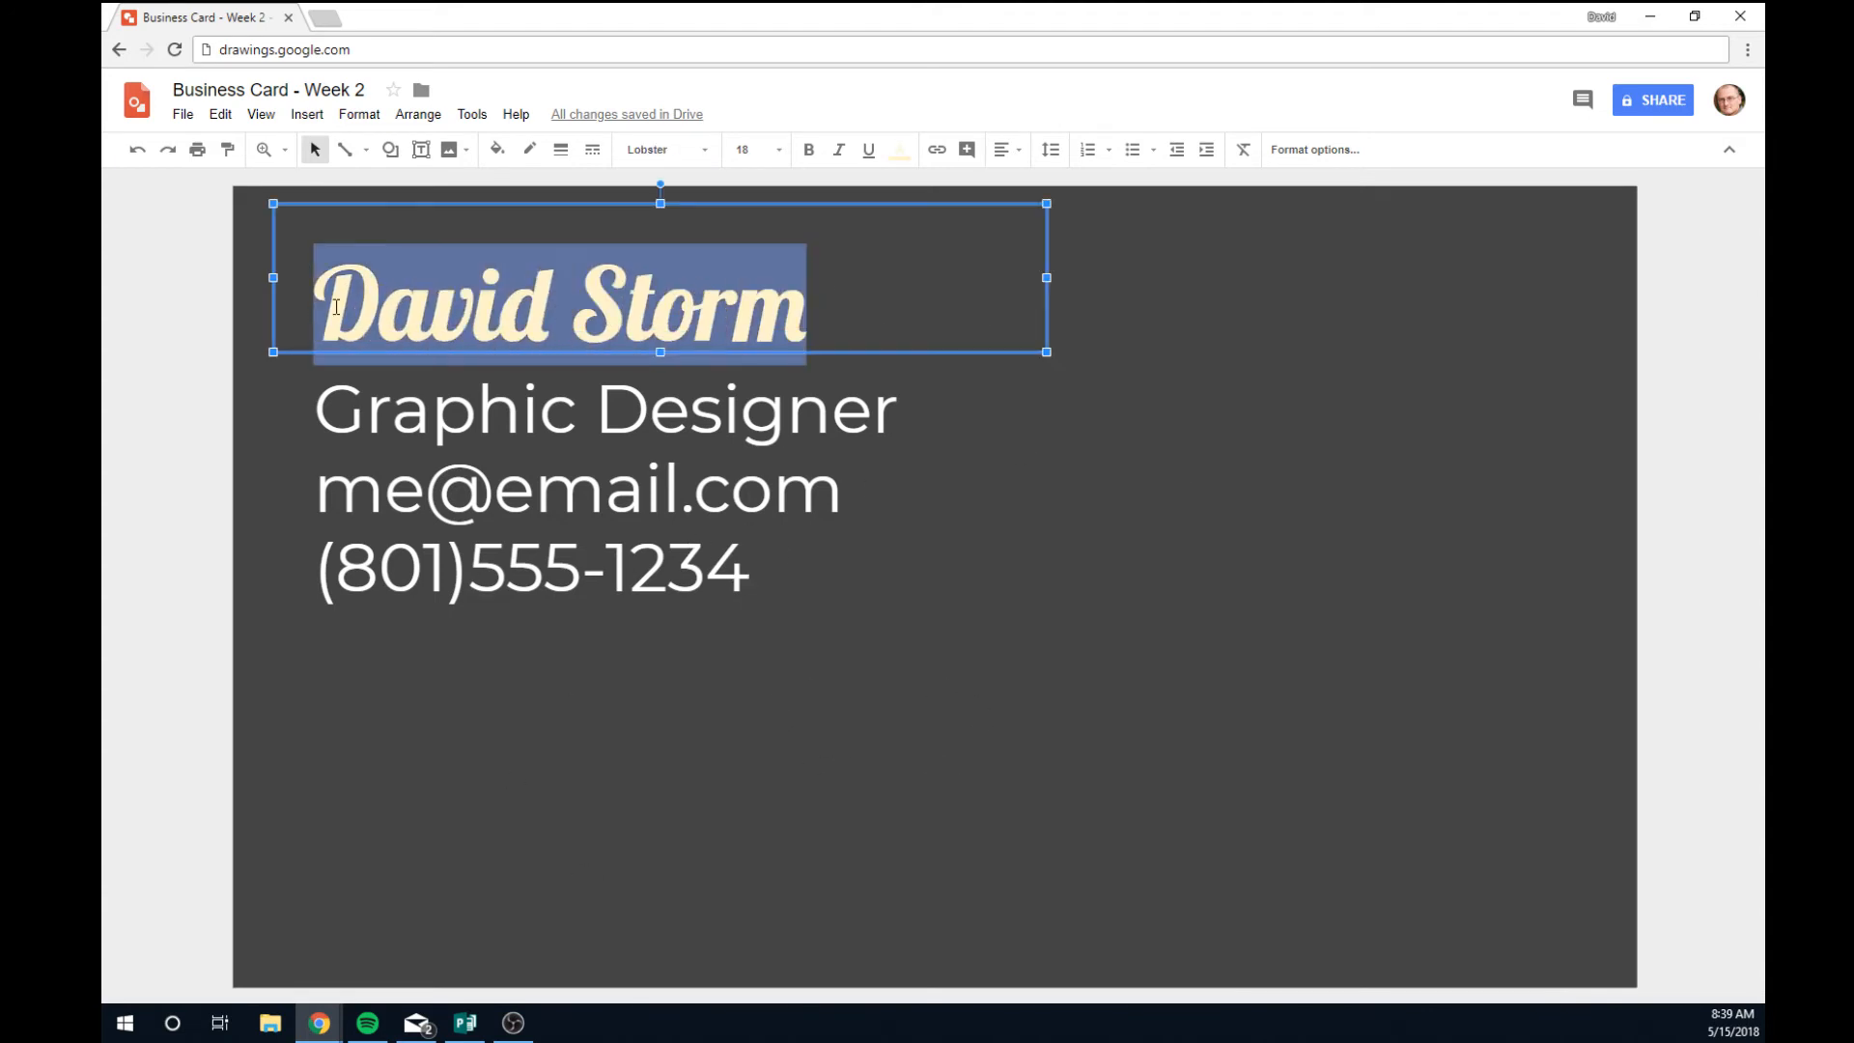
click(778, 149)
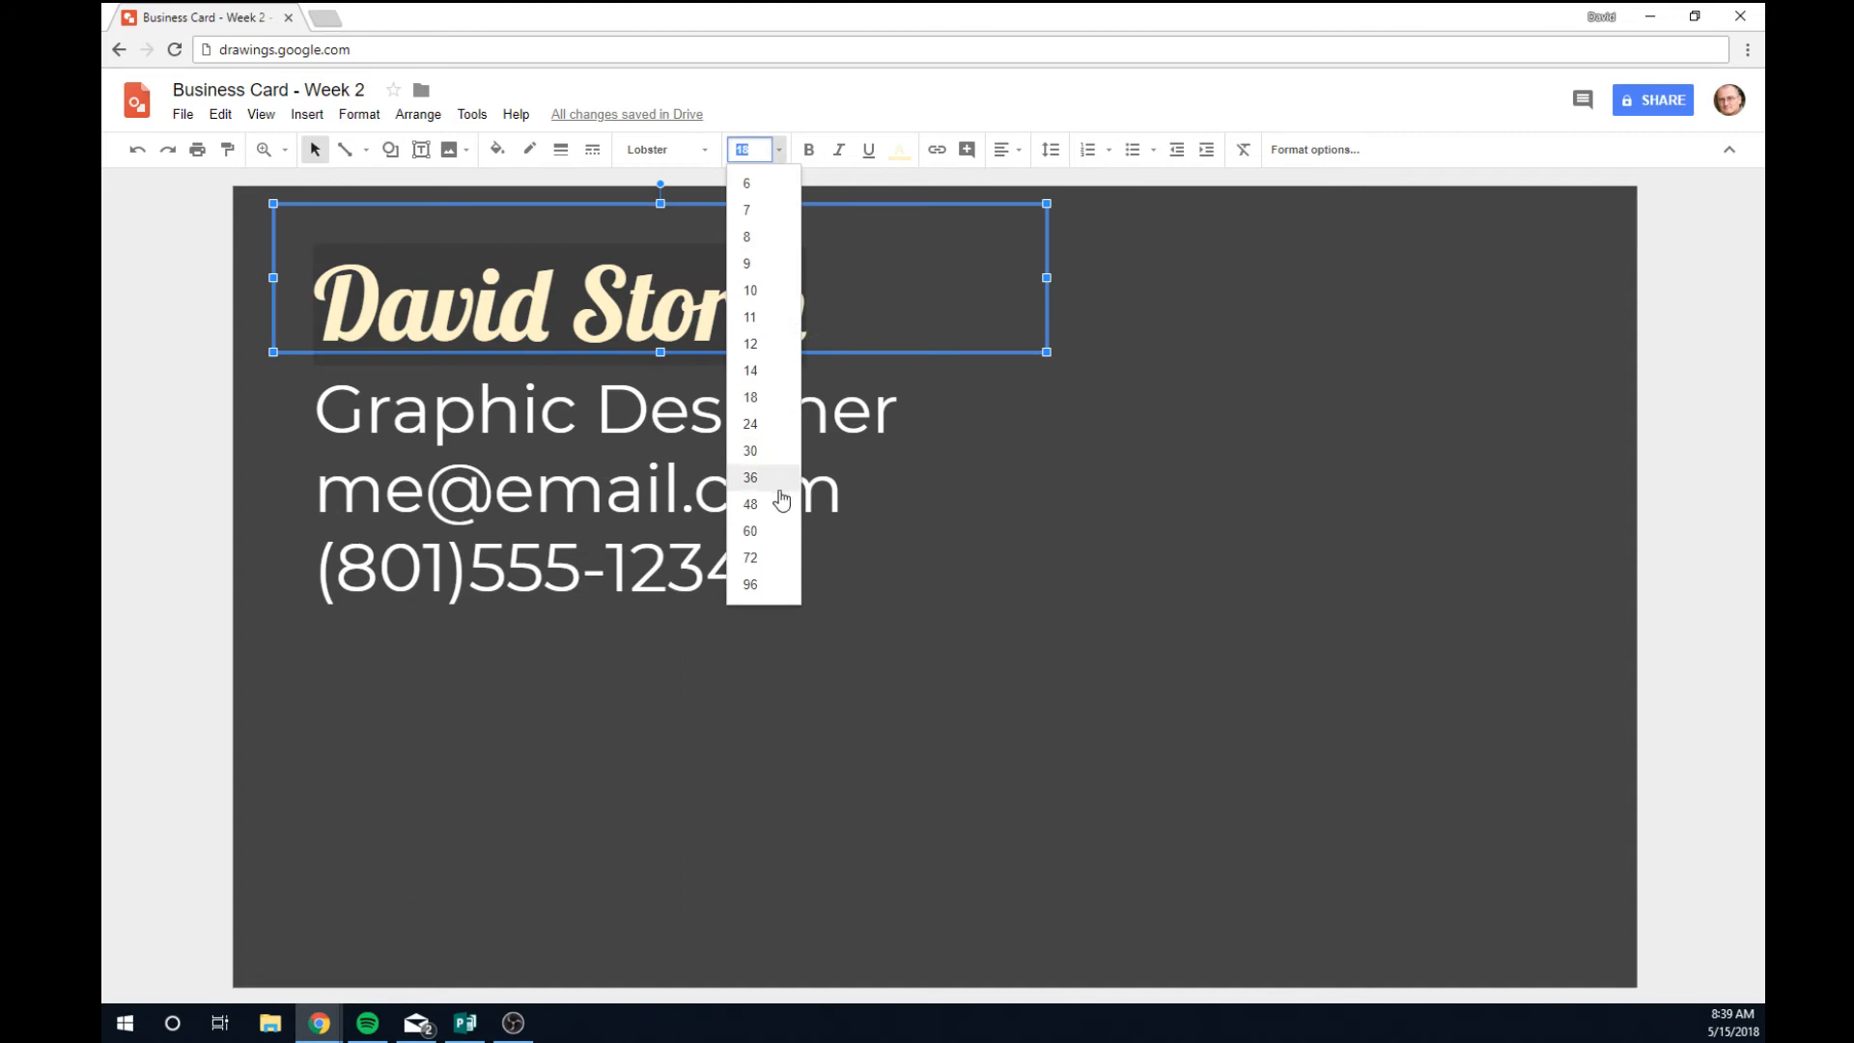
click(751, 504)
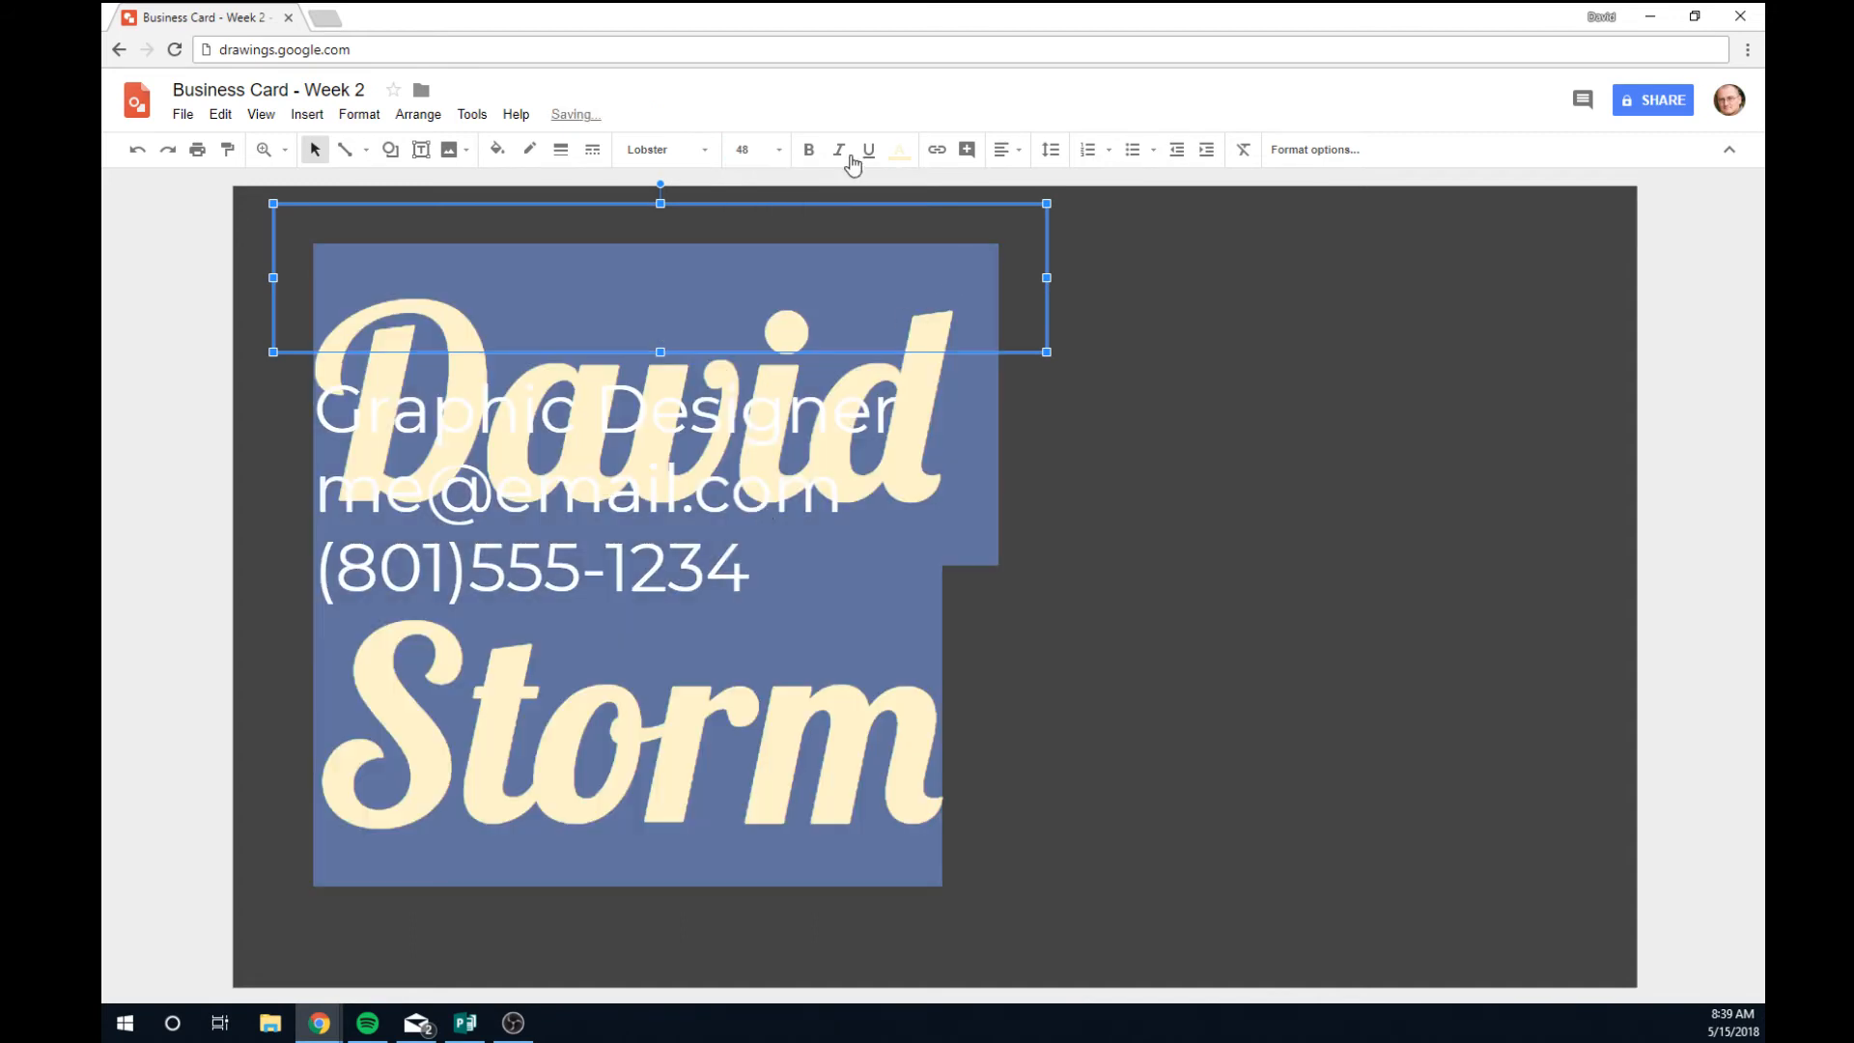
click(772, 153)
click(759, 485)
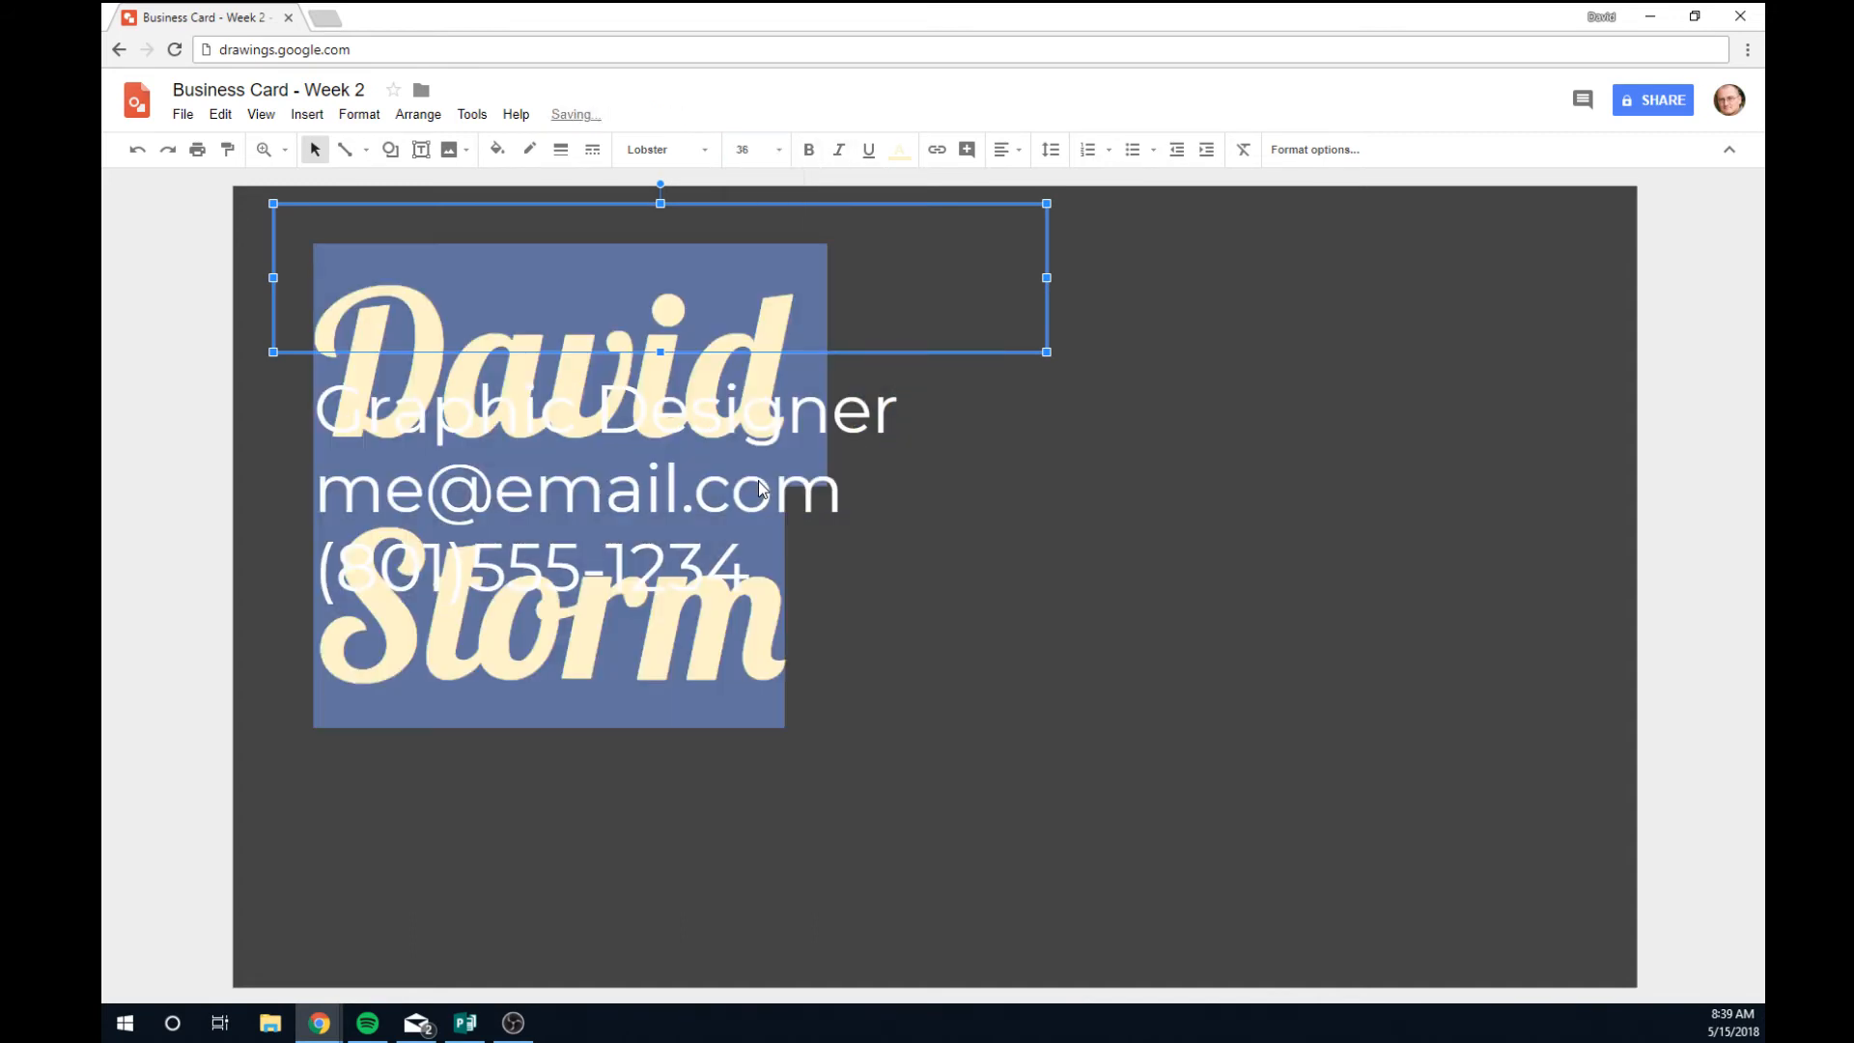
click(767, 152)
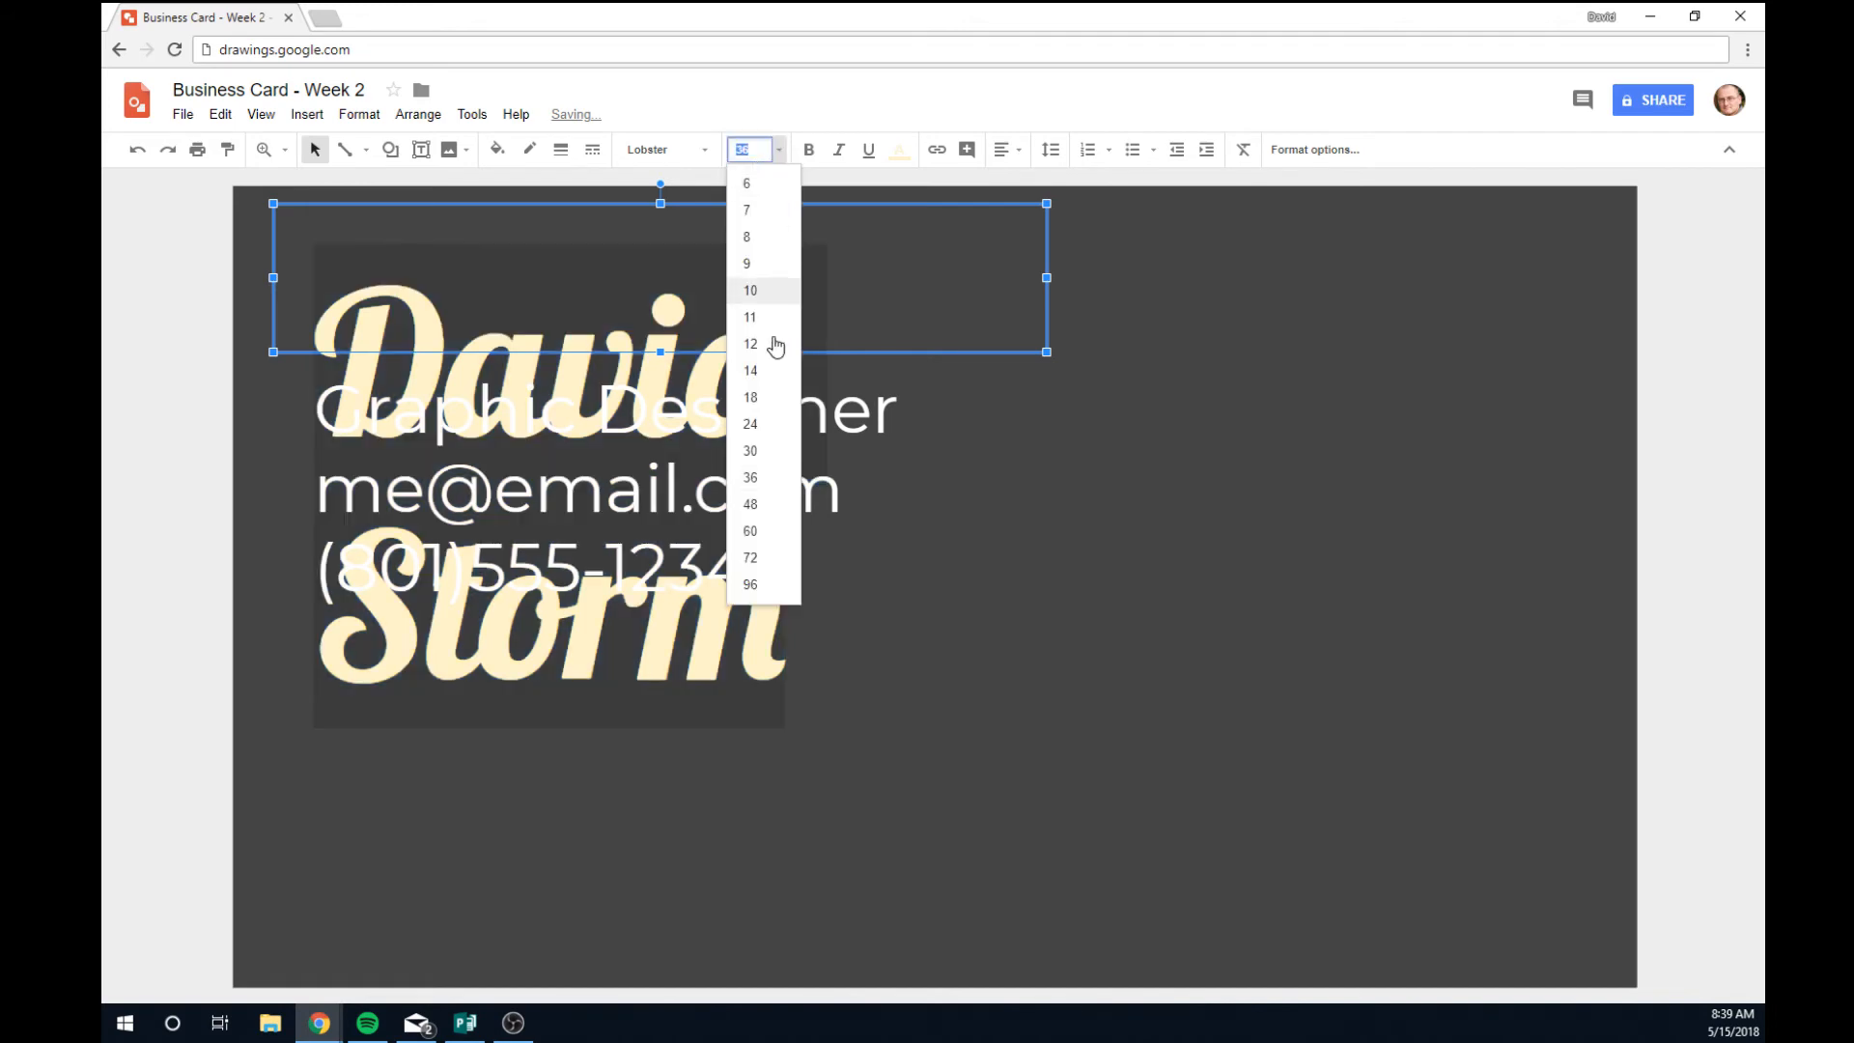
click(752, 425)
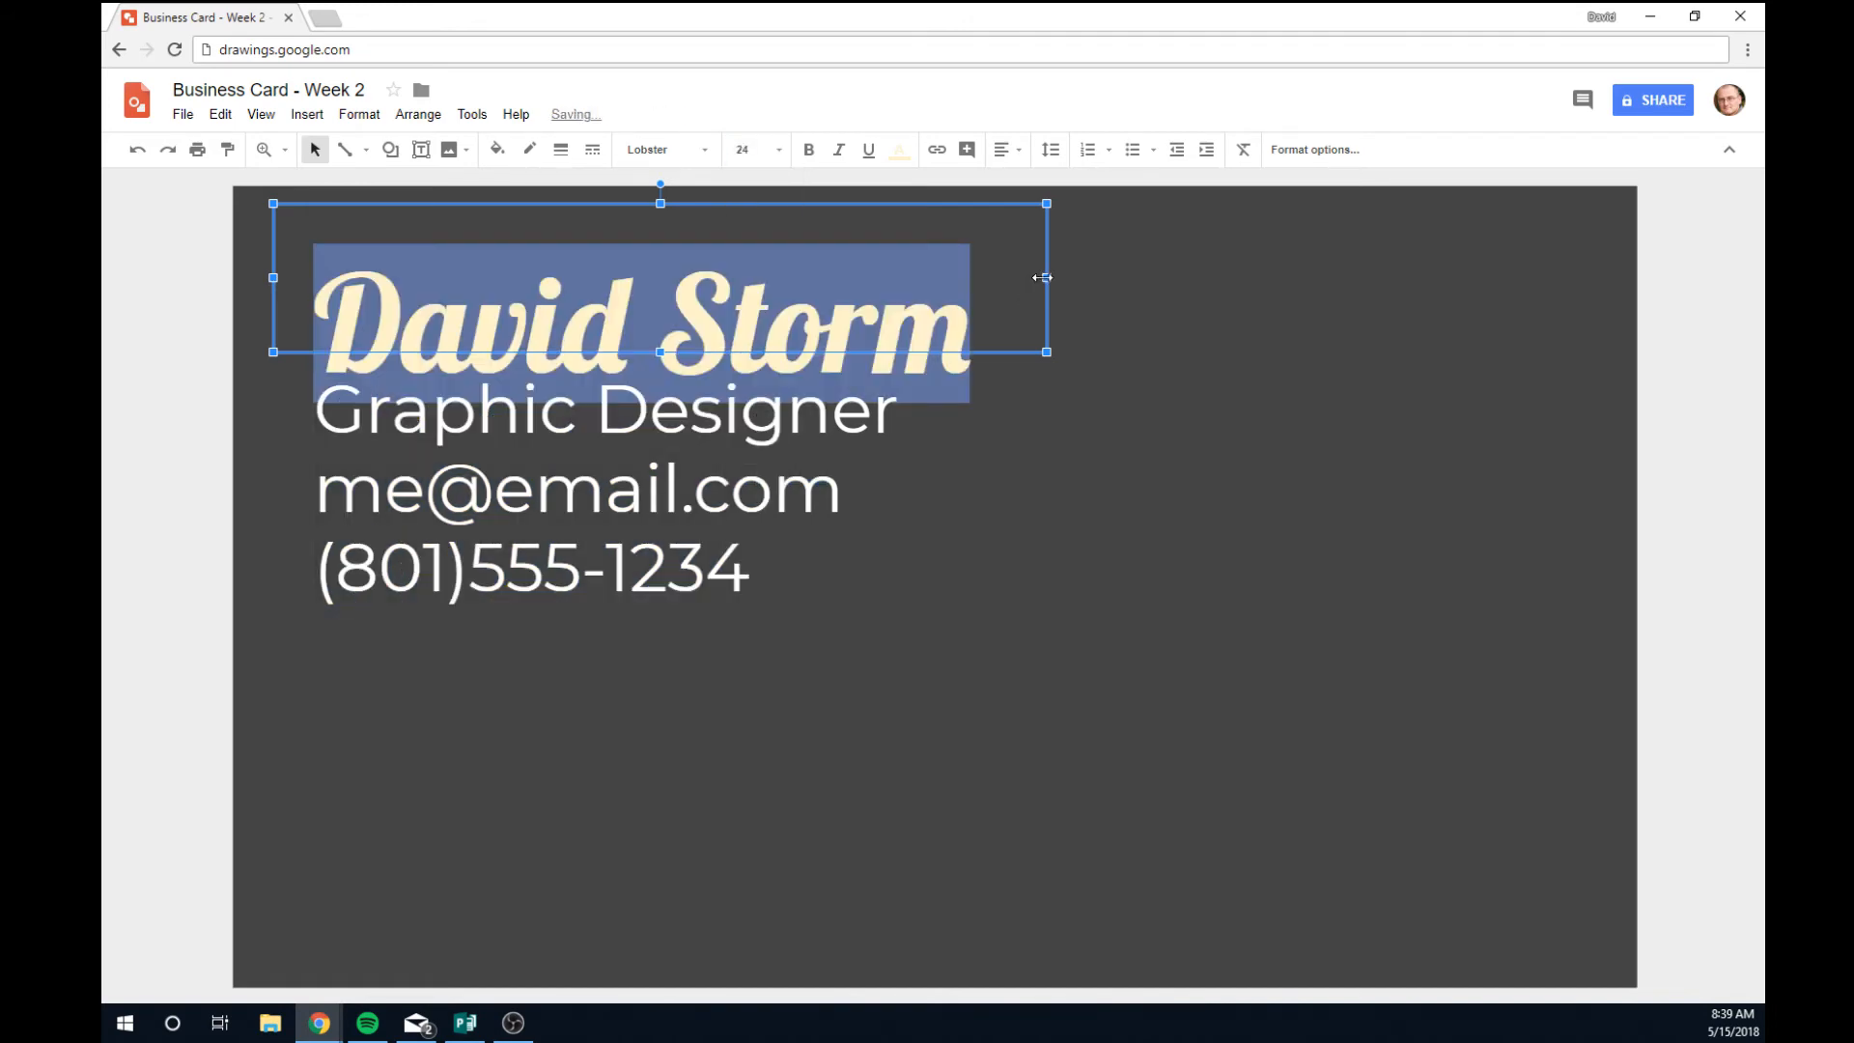
Widen the name's text box and nudge it slightly upward.
drag(1042, 277, 1115, 277)
click(1066, 530)
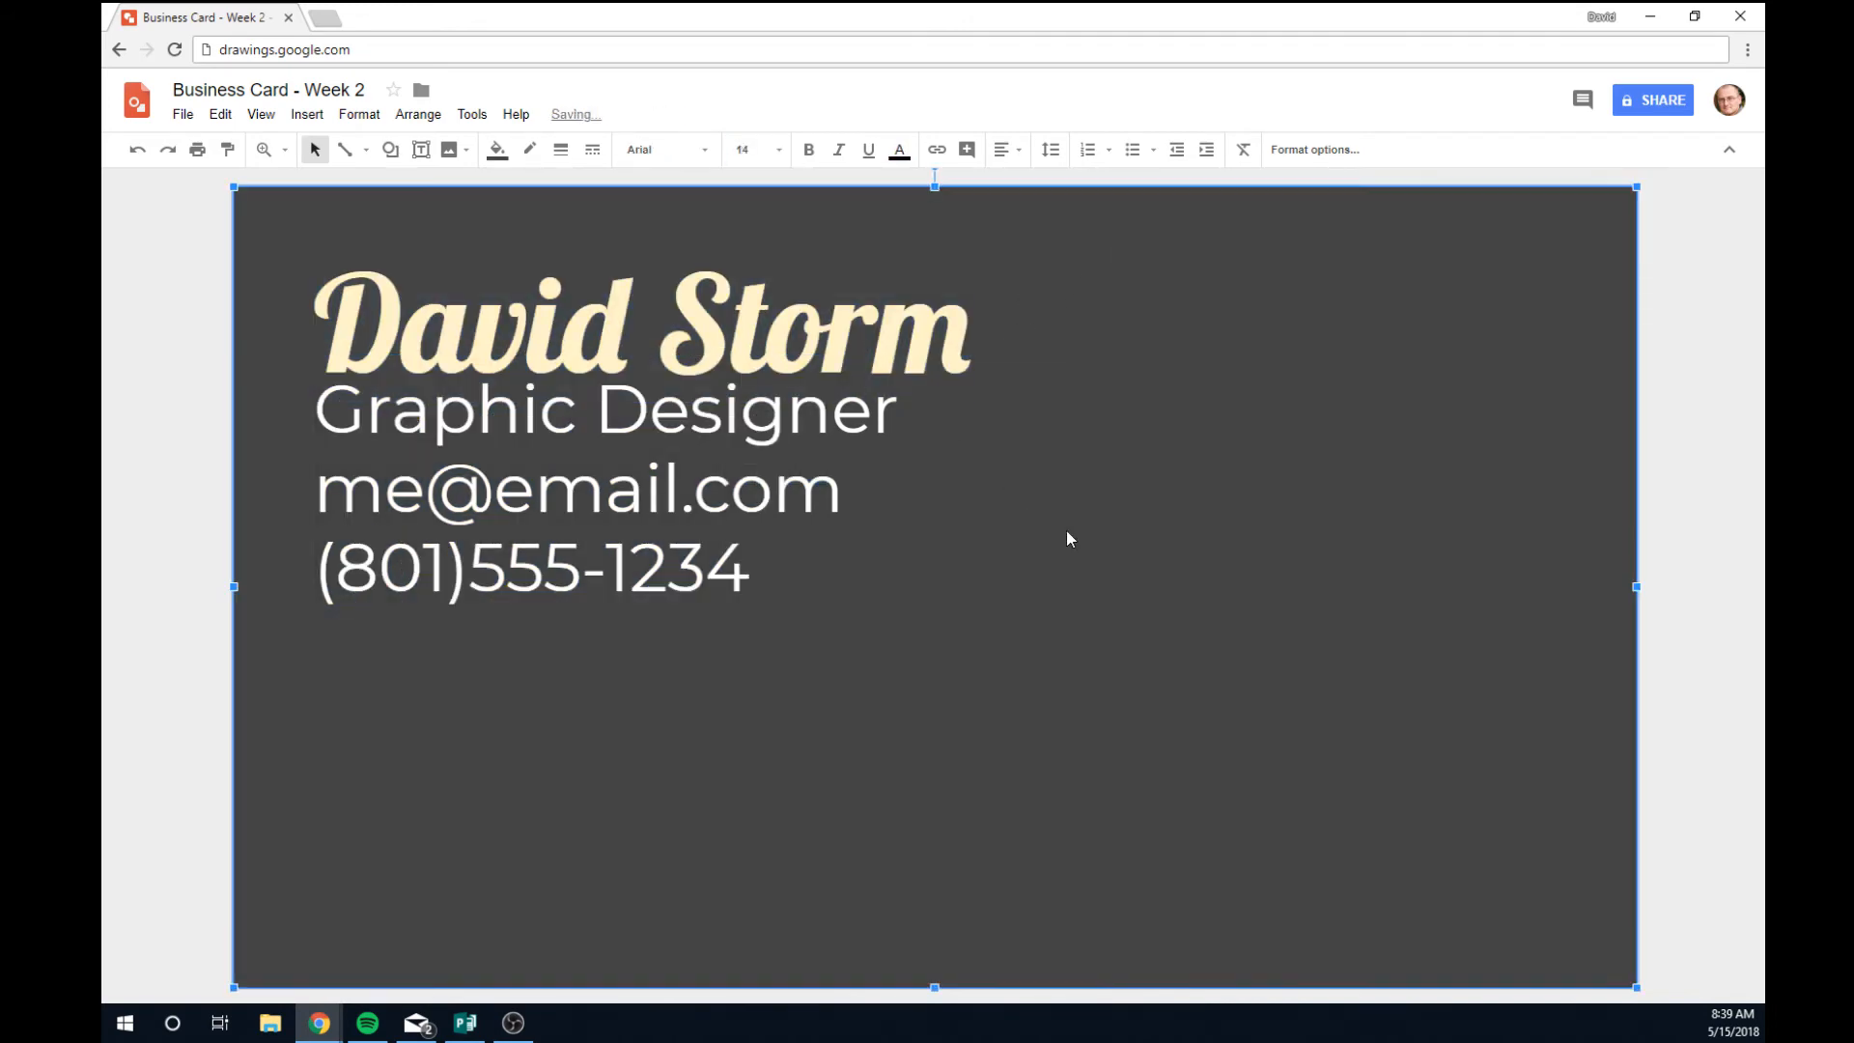
click(684, 349)
click(706, 296)
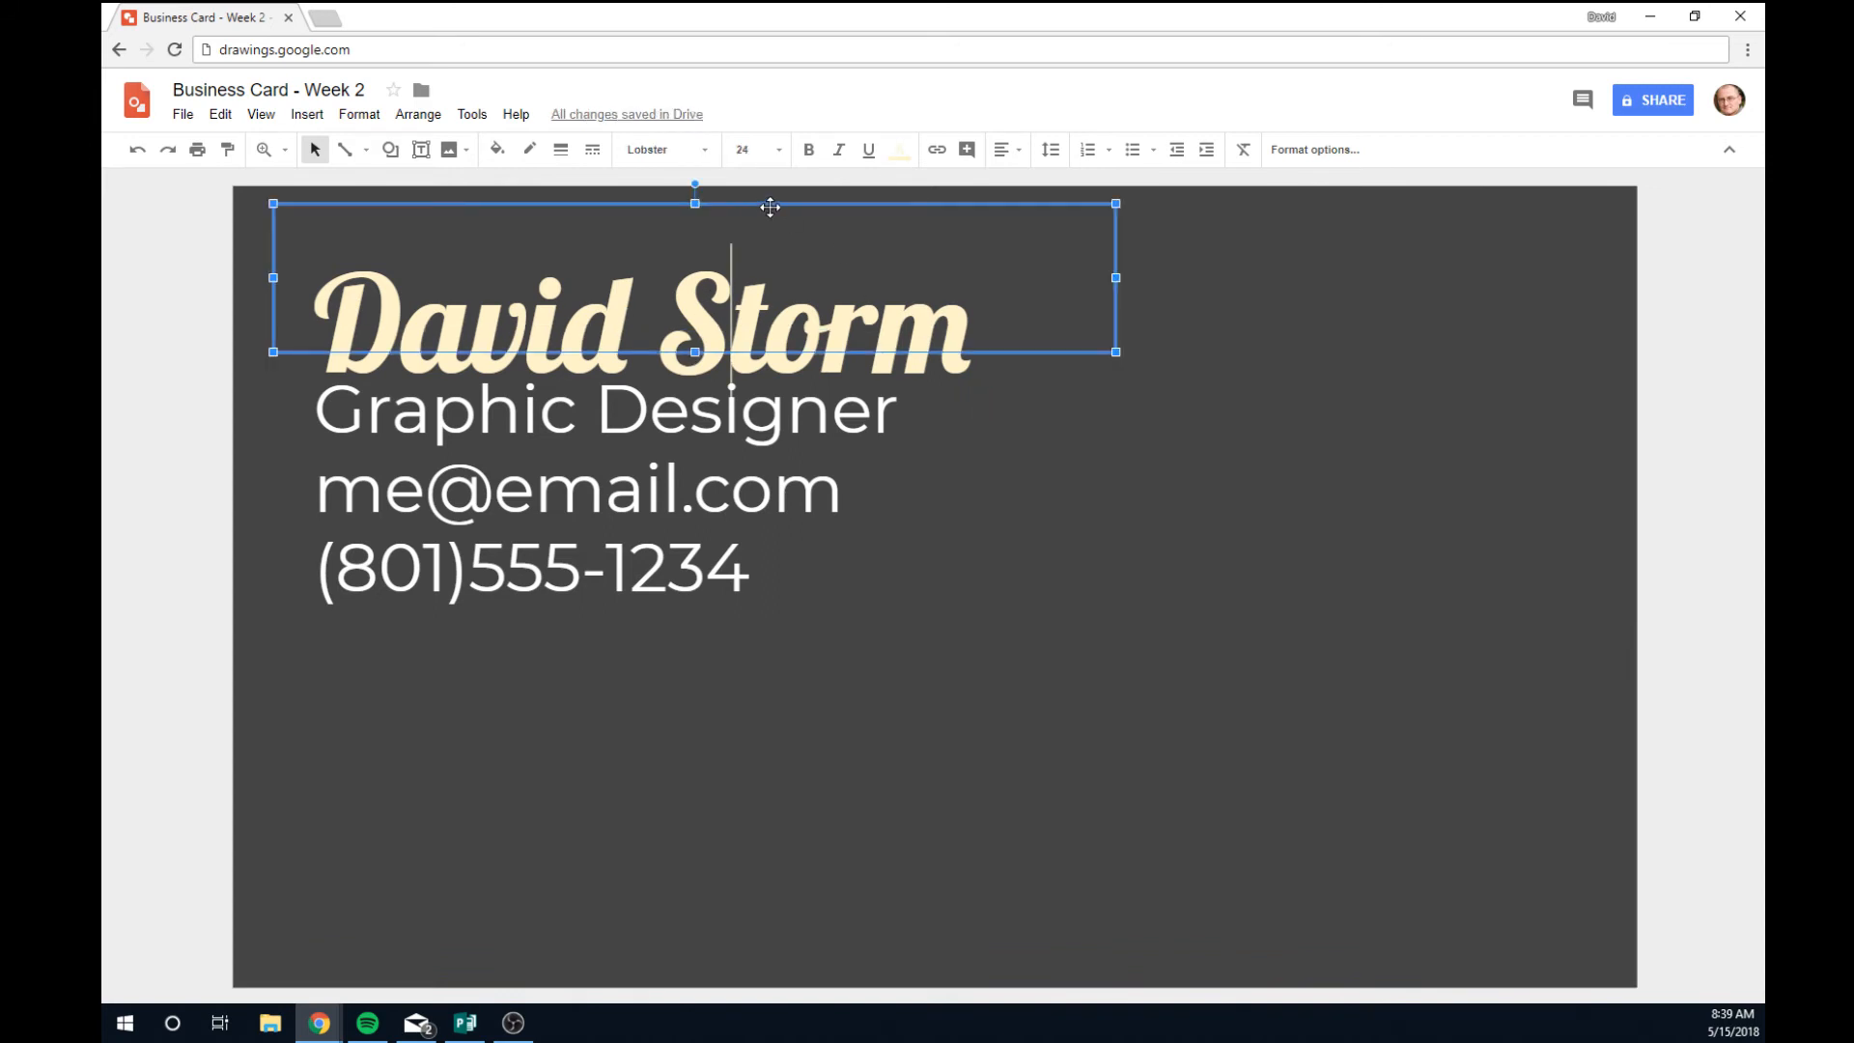
drag(770, 203, 769, 193)
click(1141, 790)
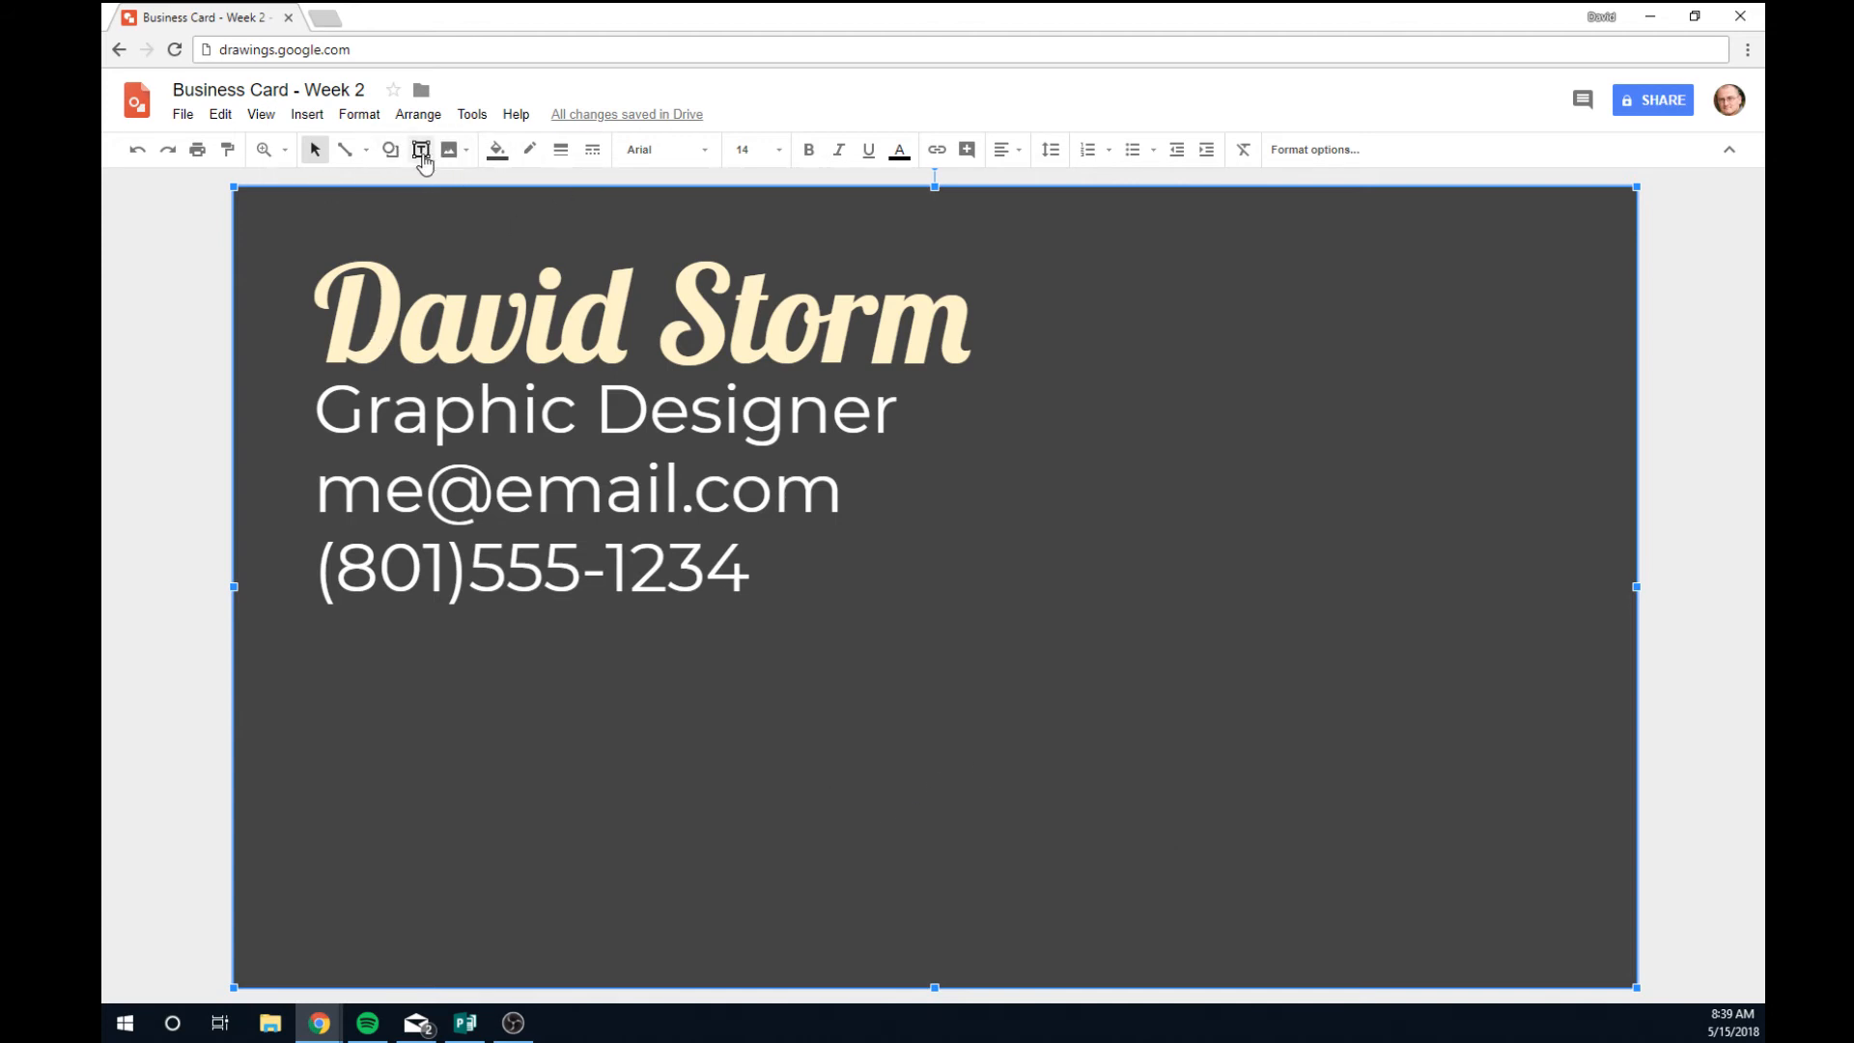
Draw a rectangle over the card's right side and fill it light cream.
click(391, 150)
mouse_move(449, 191)
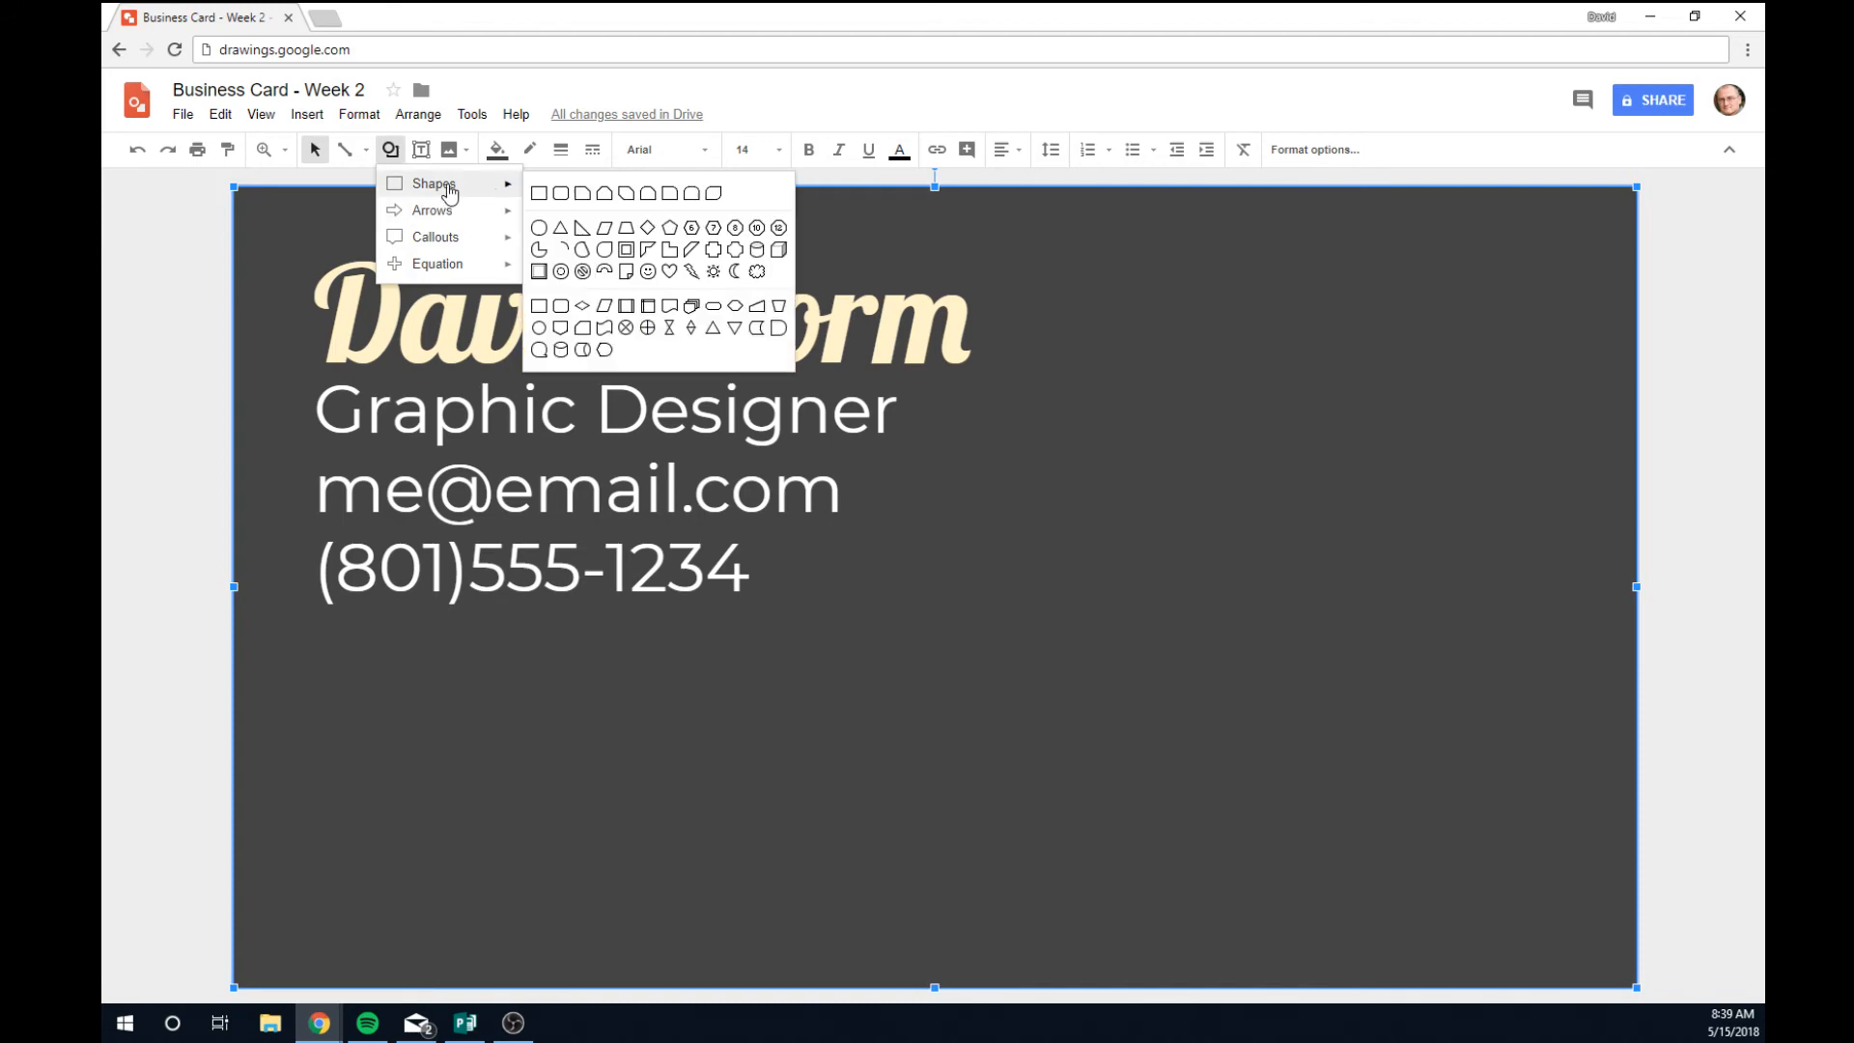
click(535, 197)
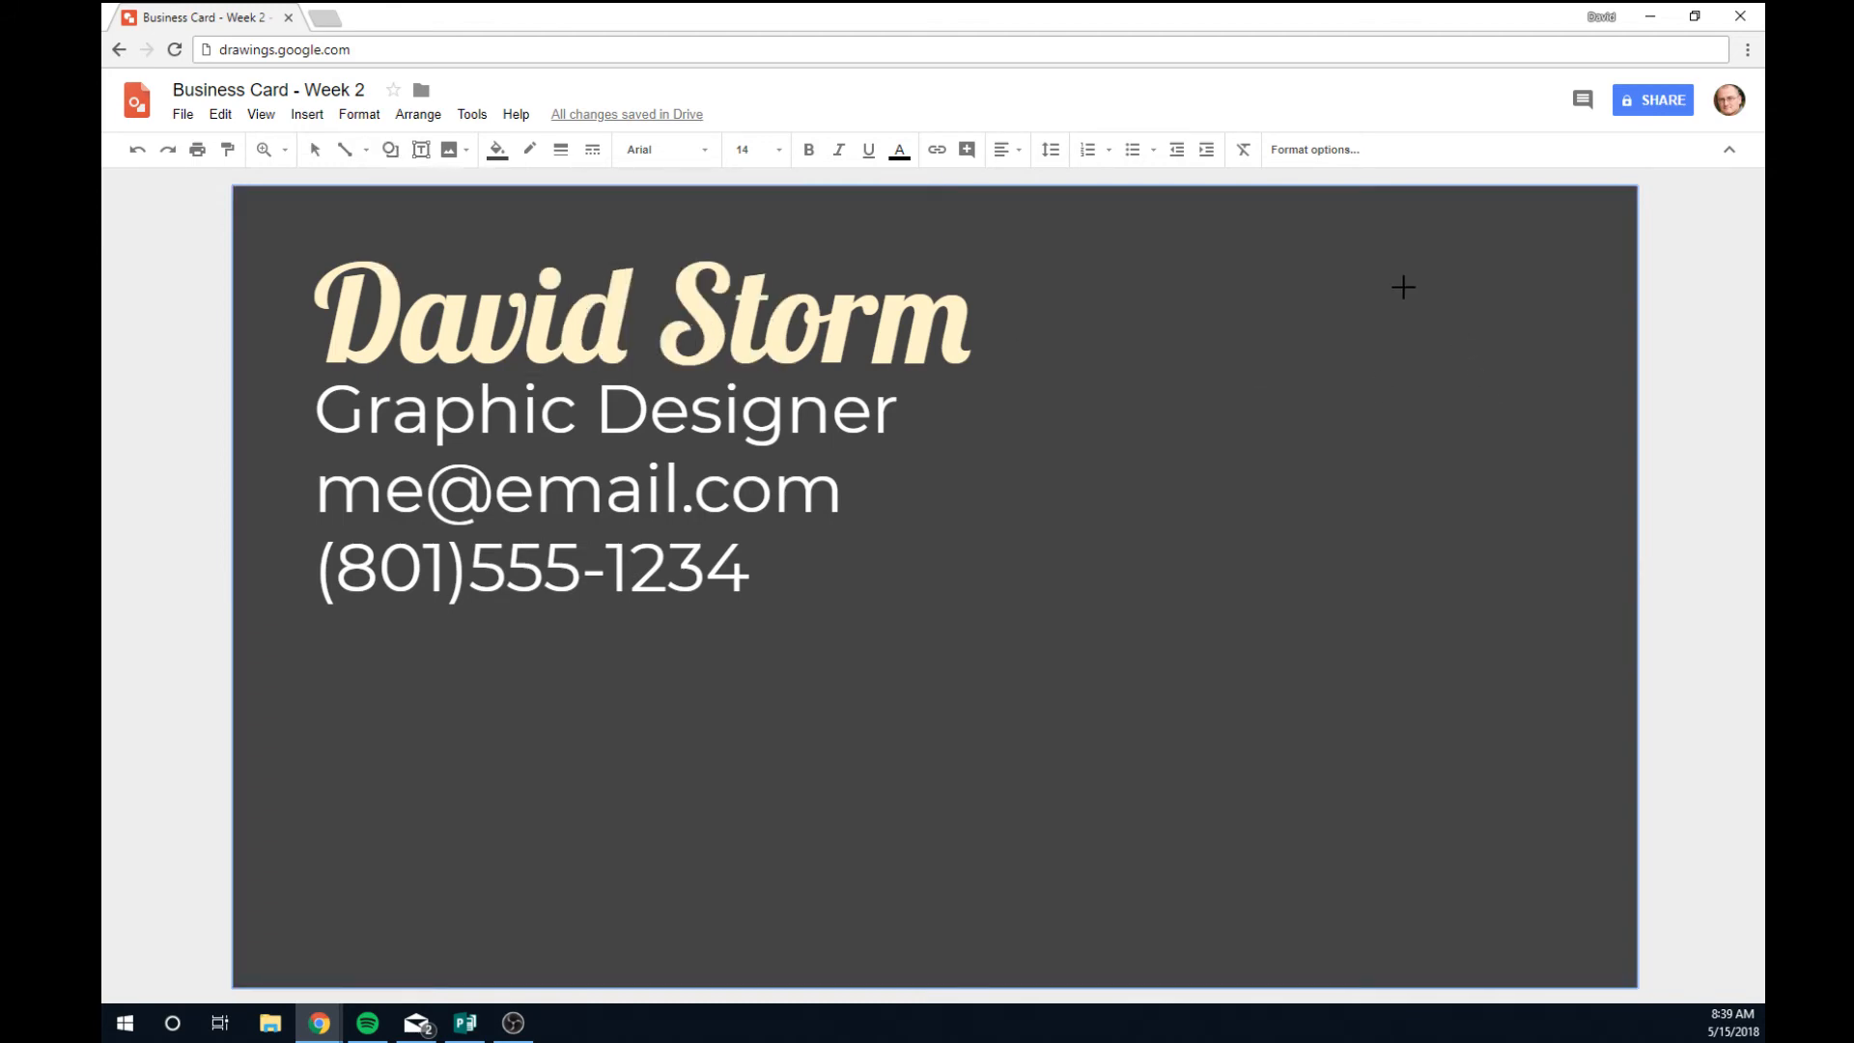
drag(1085, 188, 1689, 729)
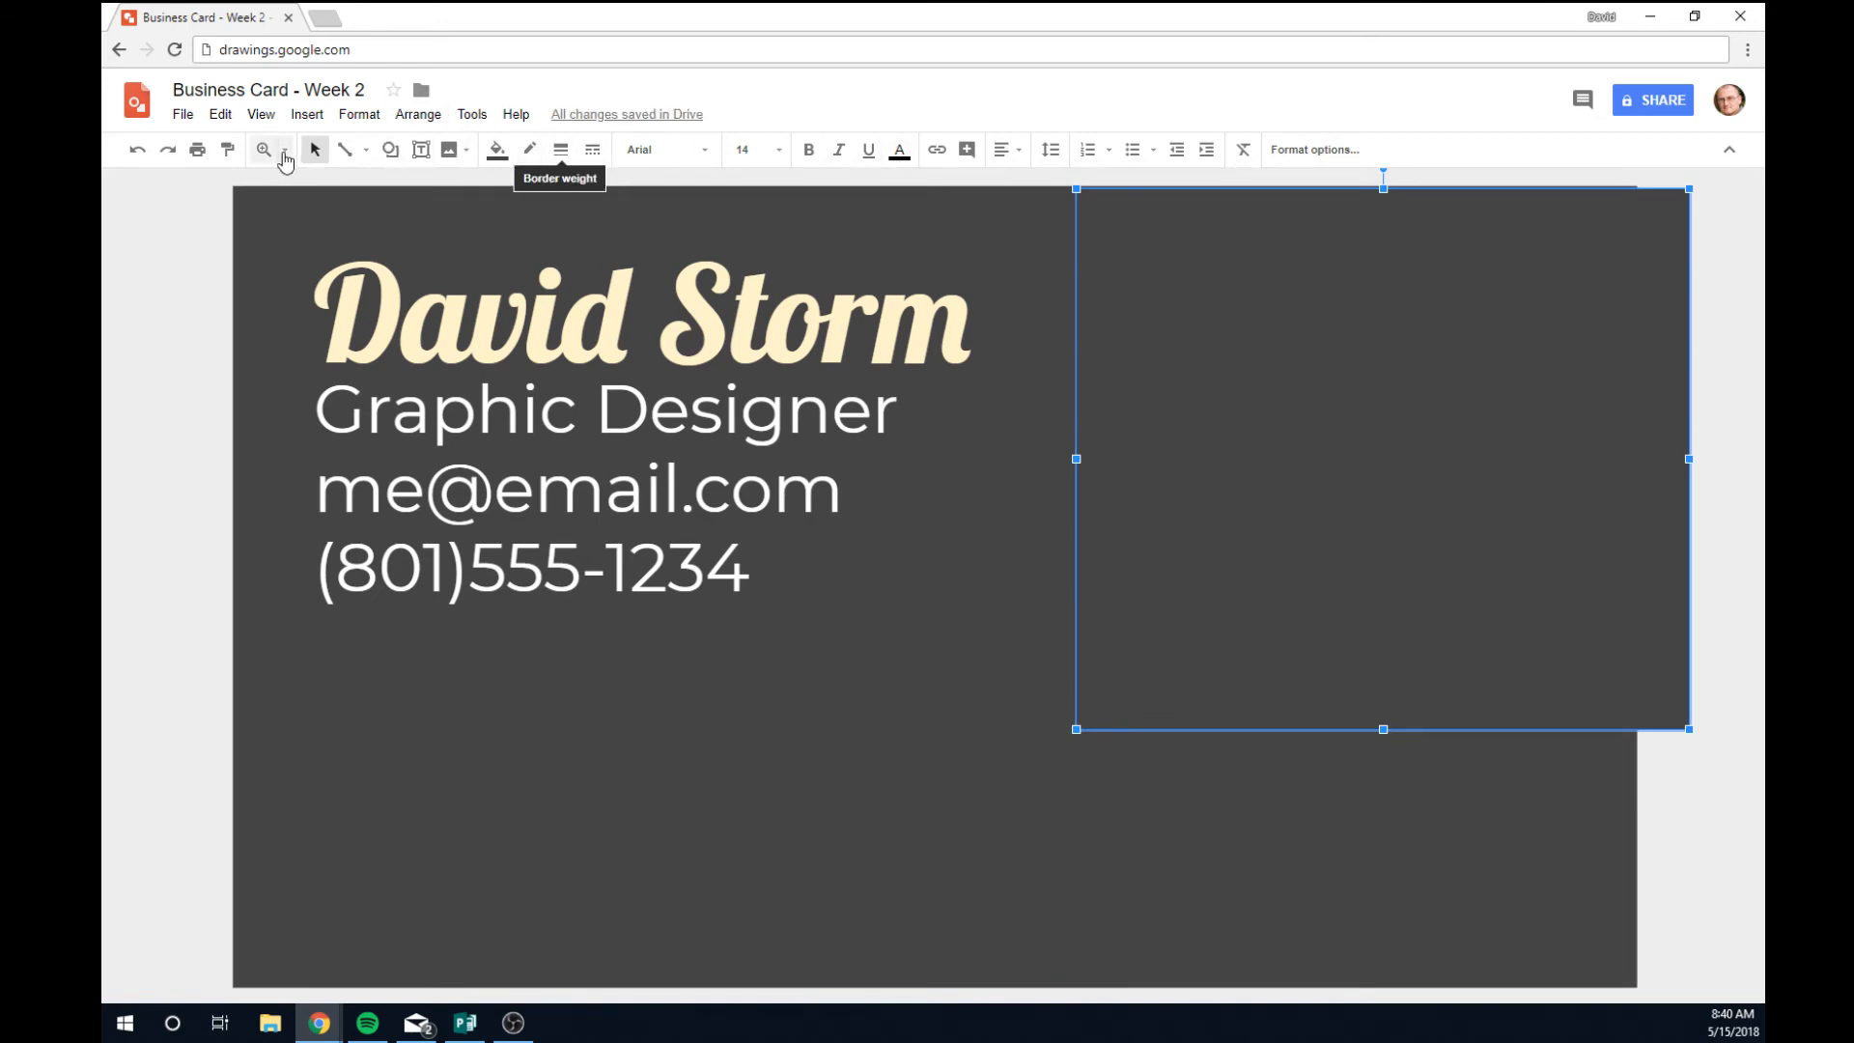
click(498, 150)
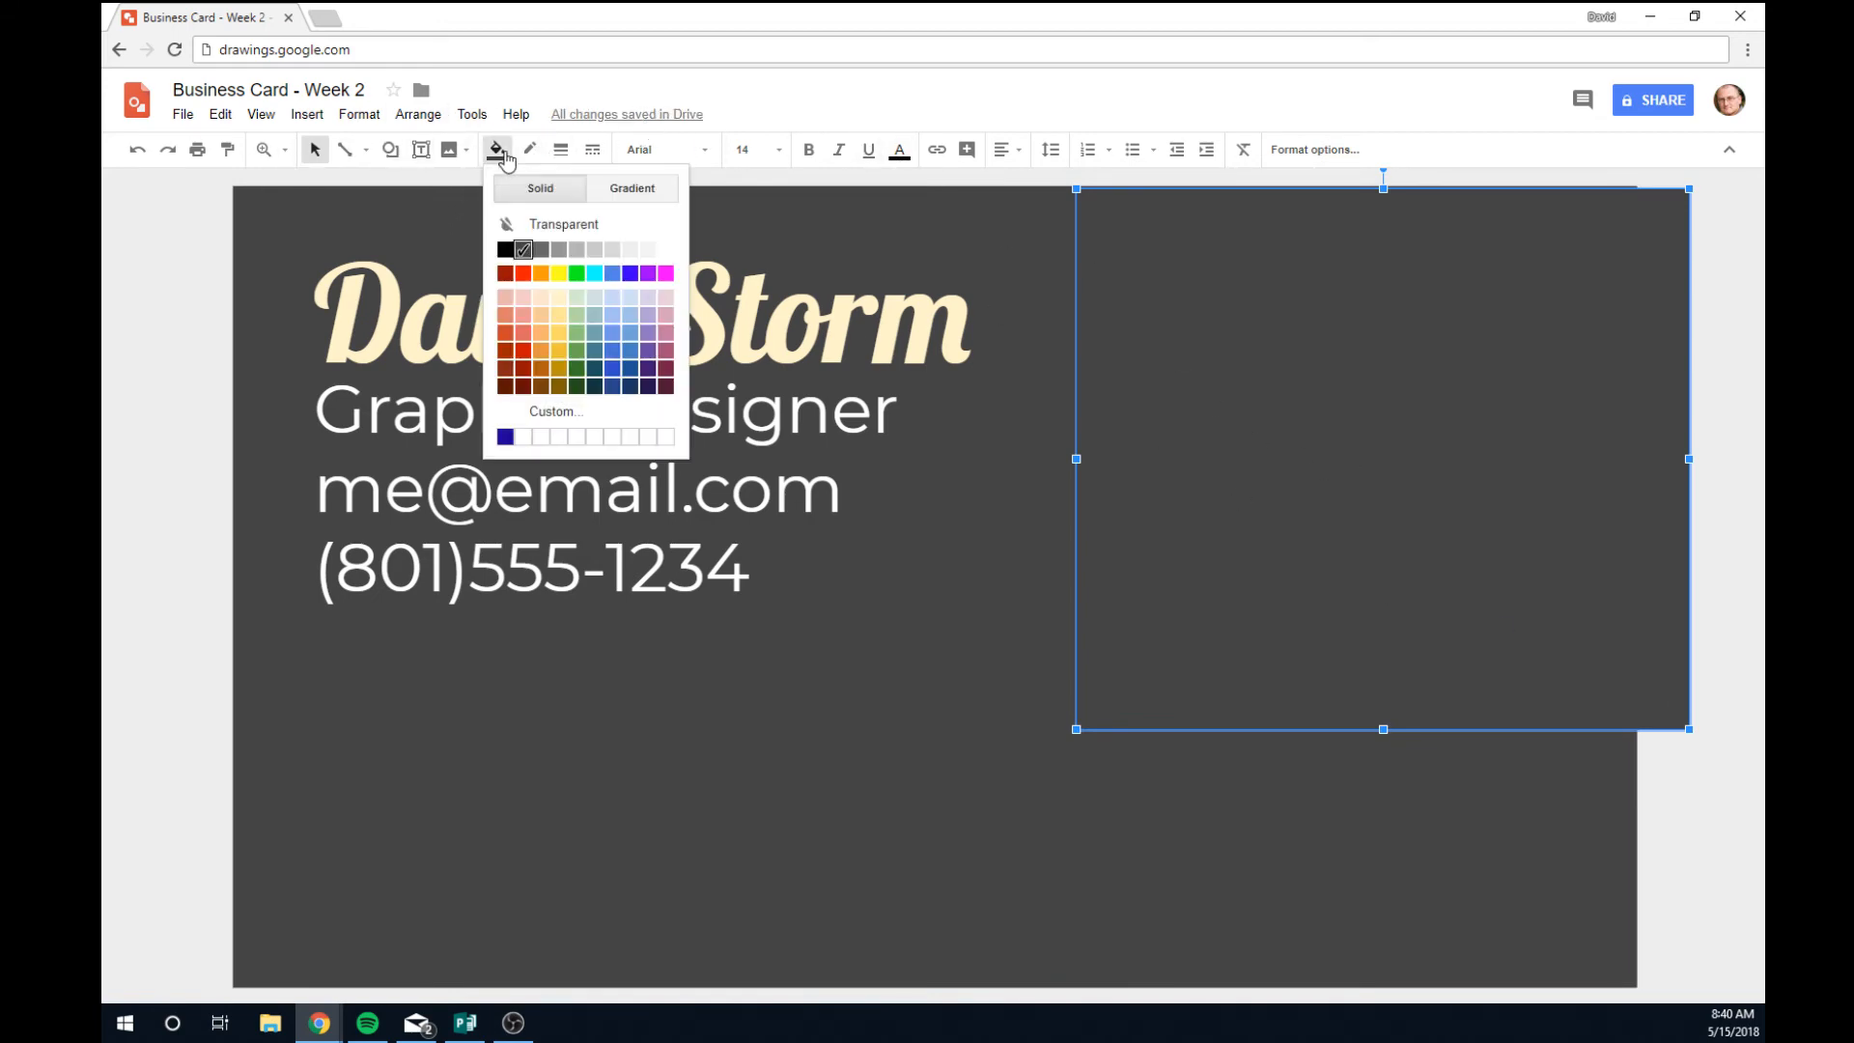
click(574, 299)
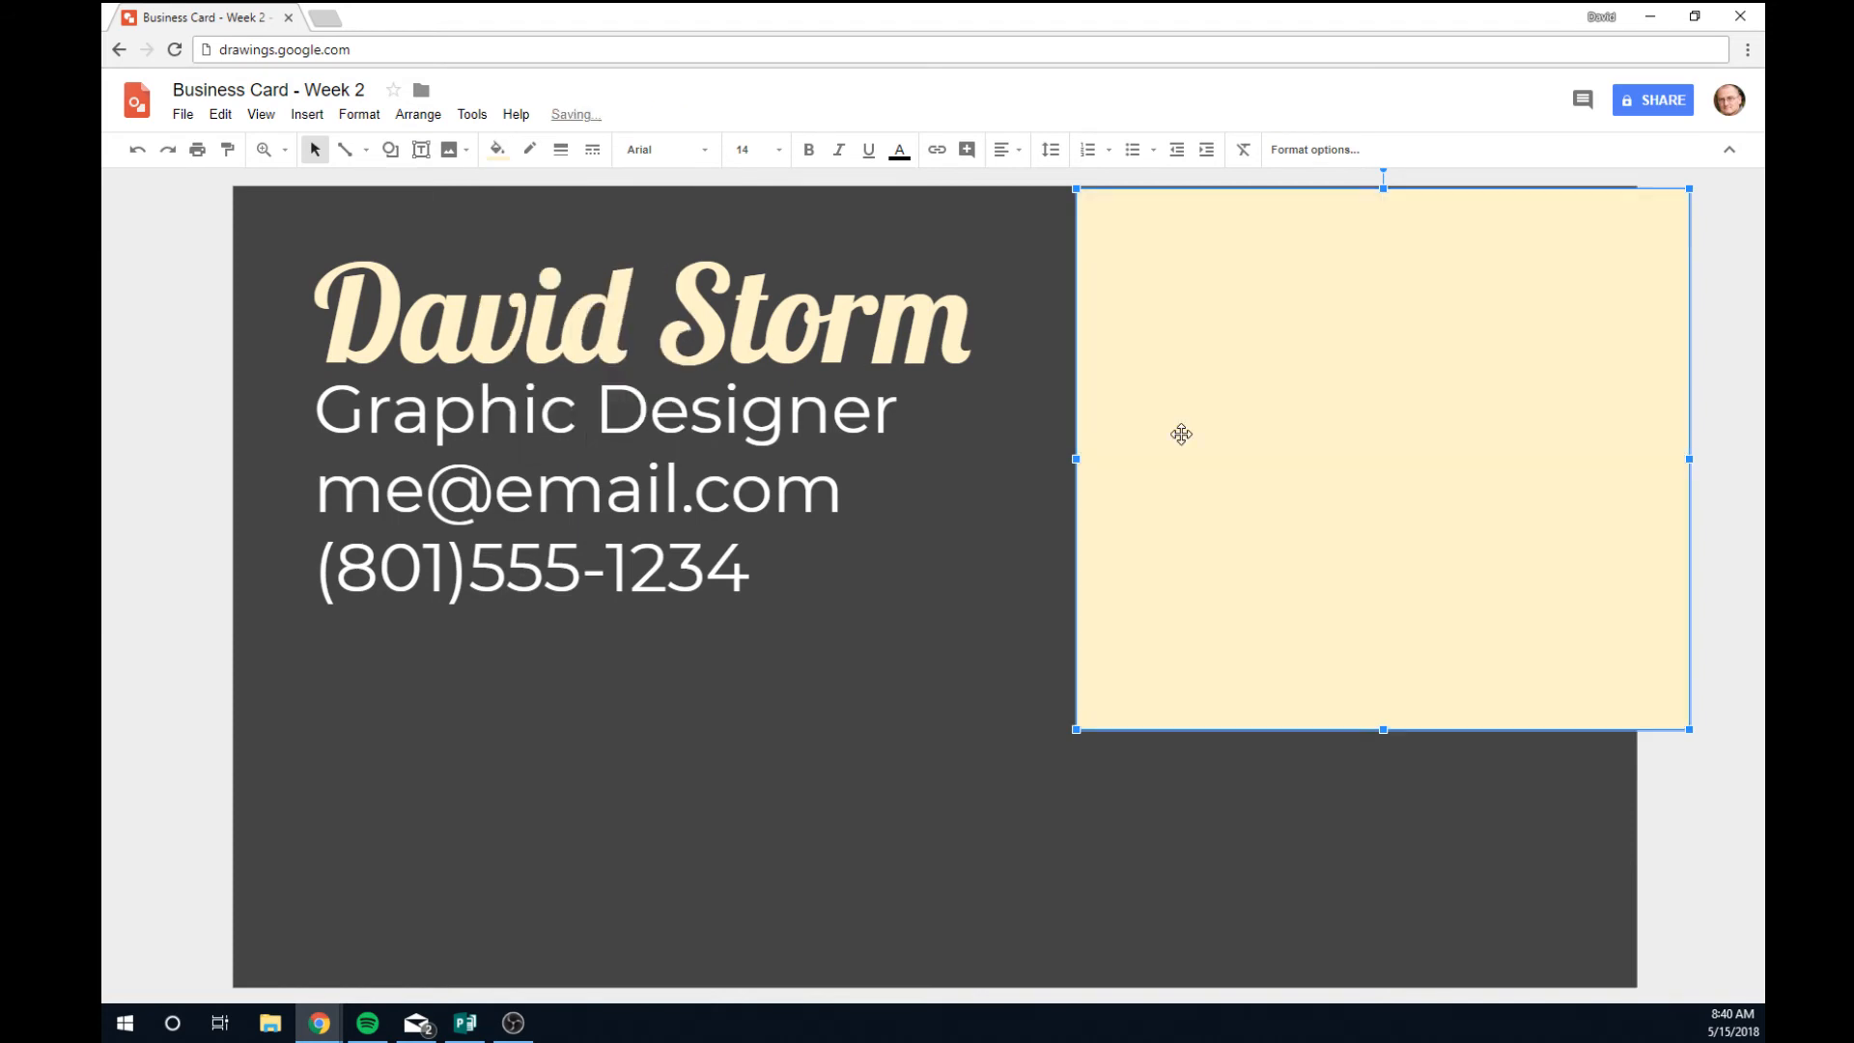
Shift the cream rectangle slightly down-left, undoing an accidental background move.
drag(1474, 414, 1453, 521)
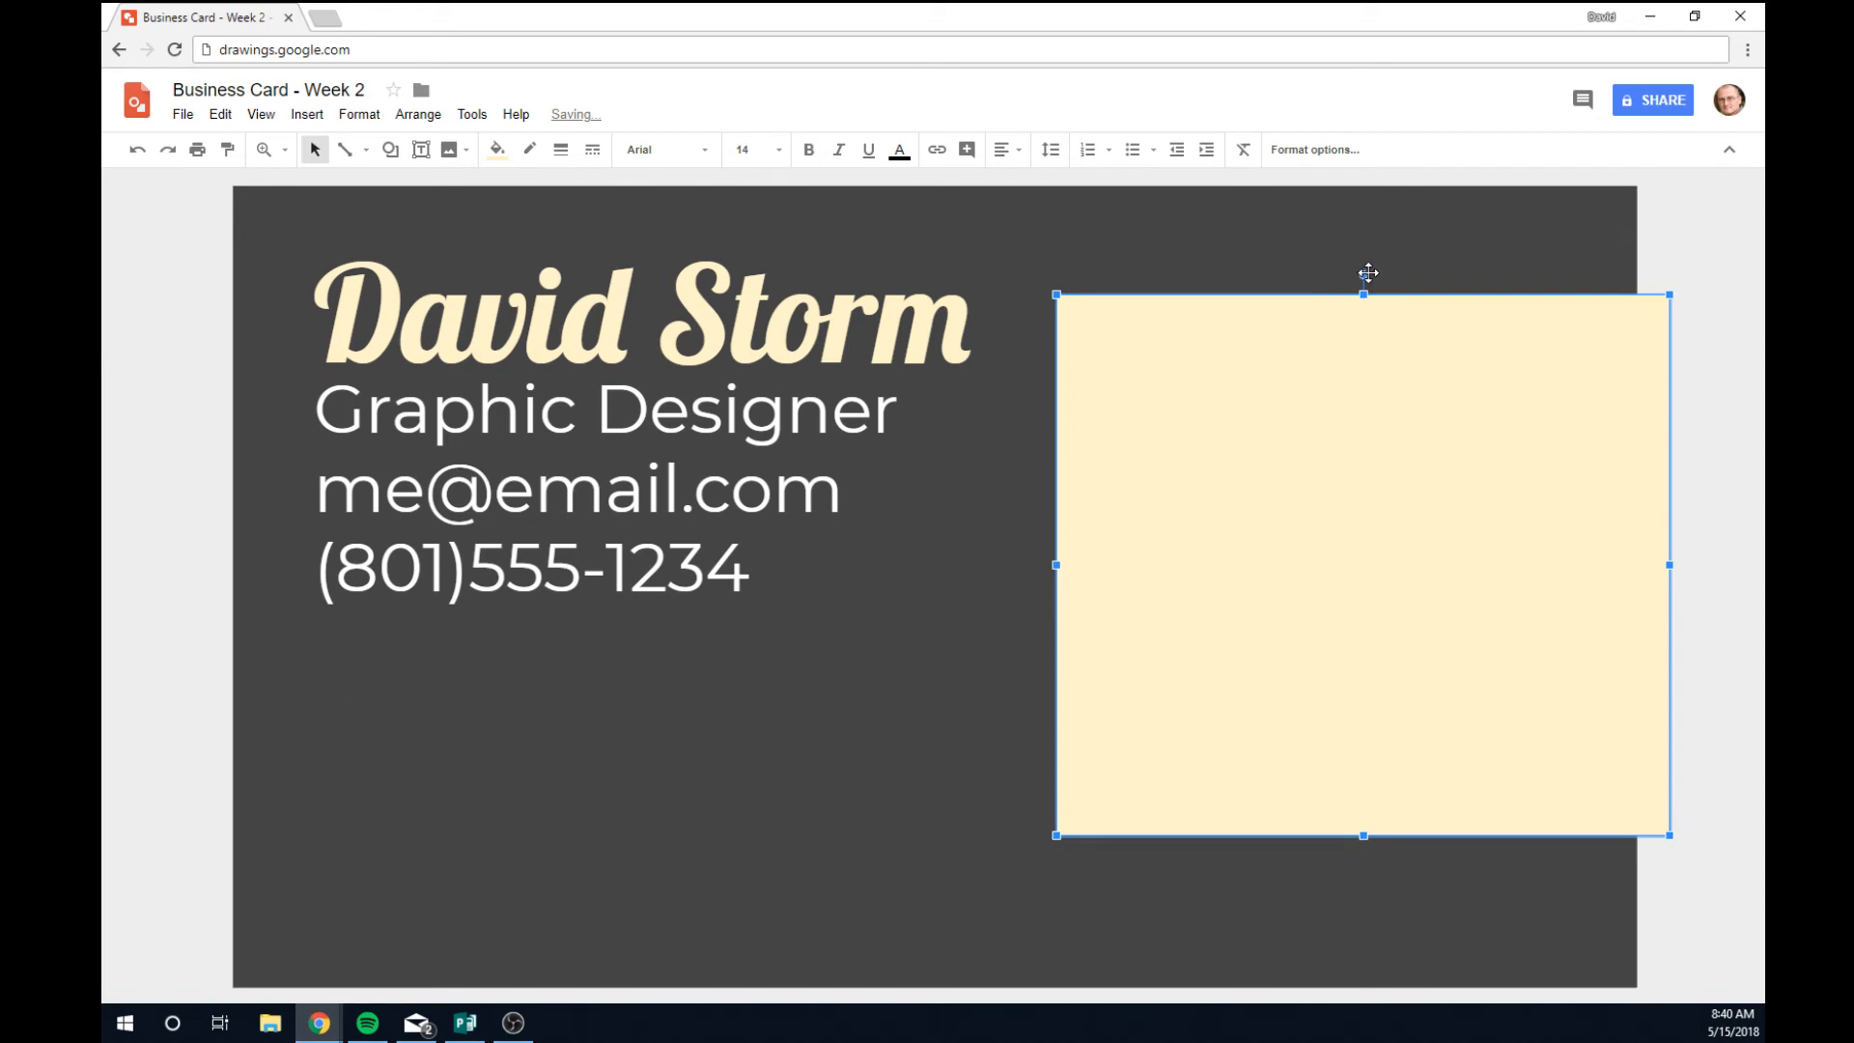
drag(1365, 277, 1566, 326)
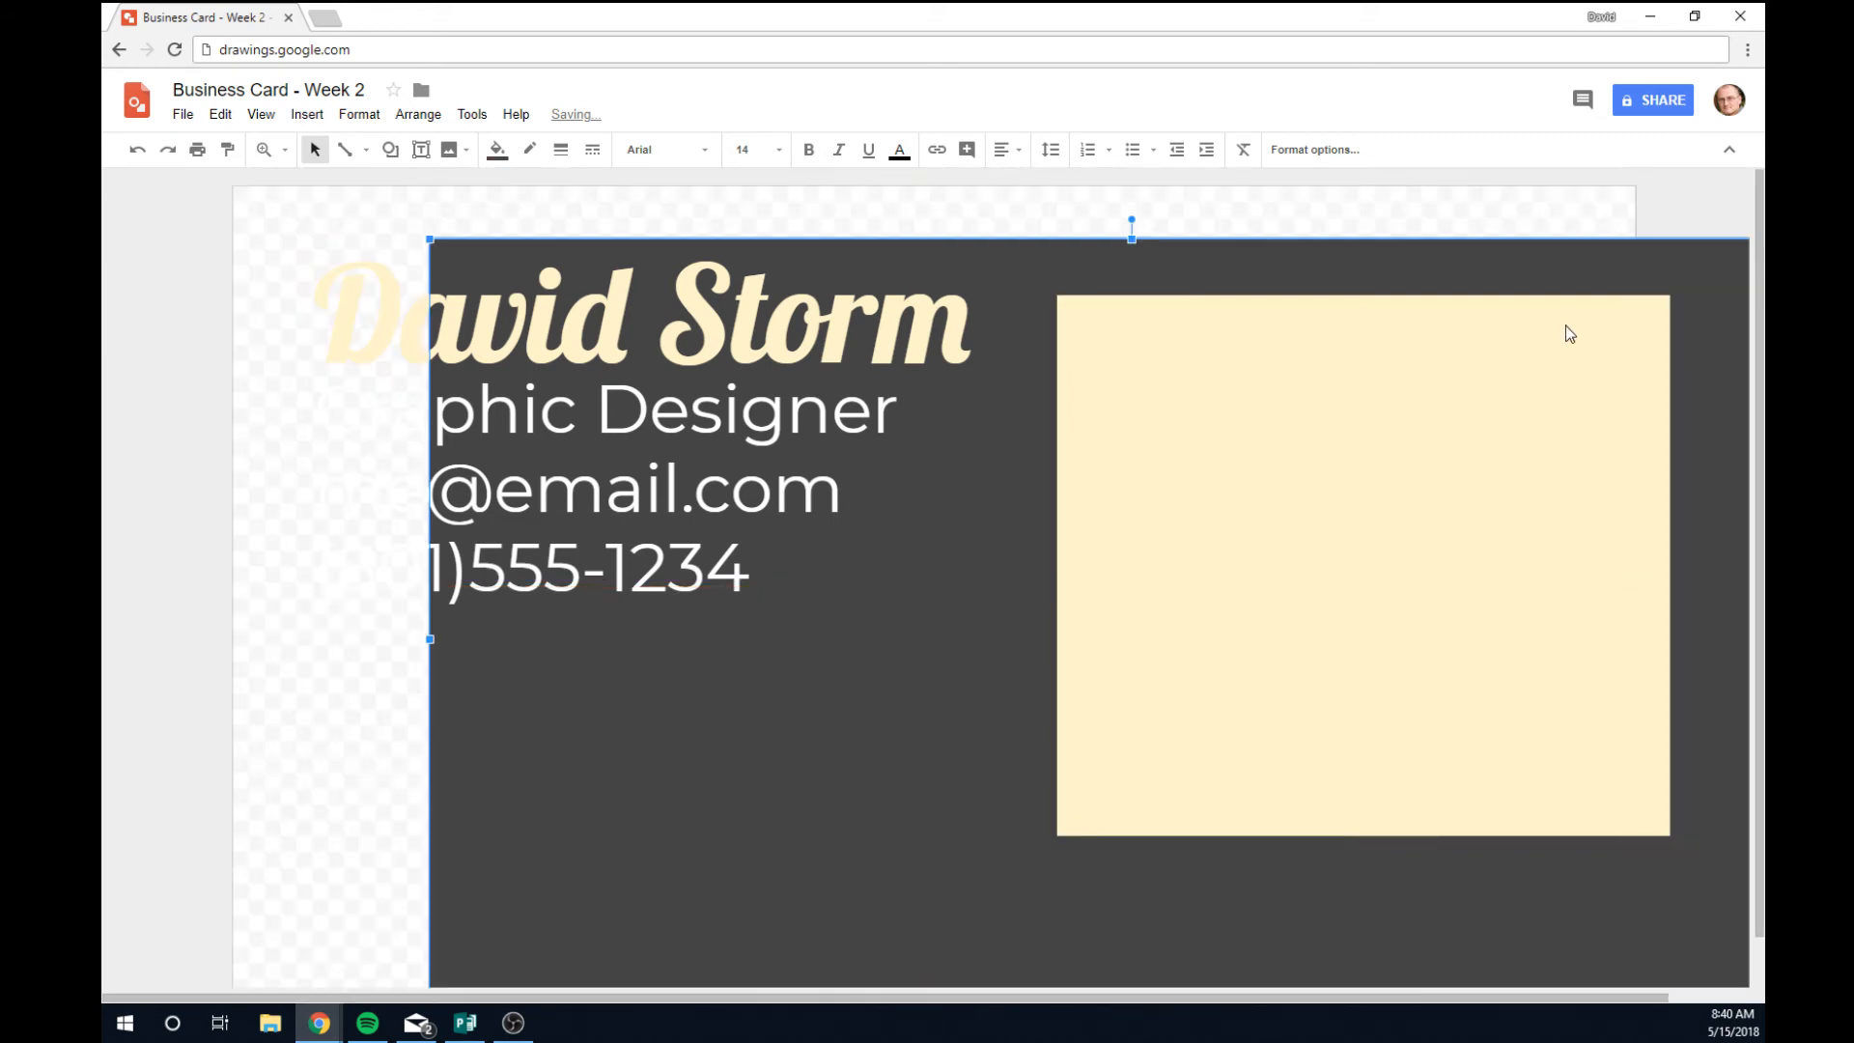
key(ctrl+z)
click(1400, 405)
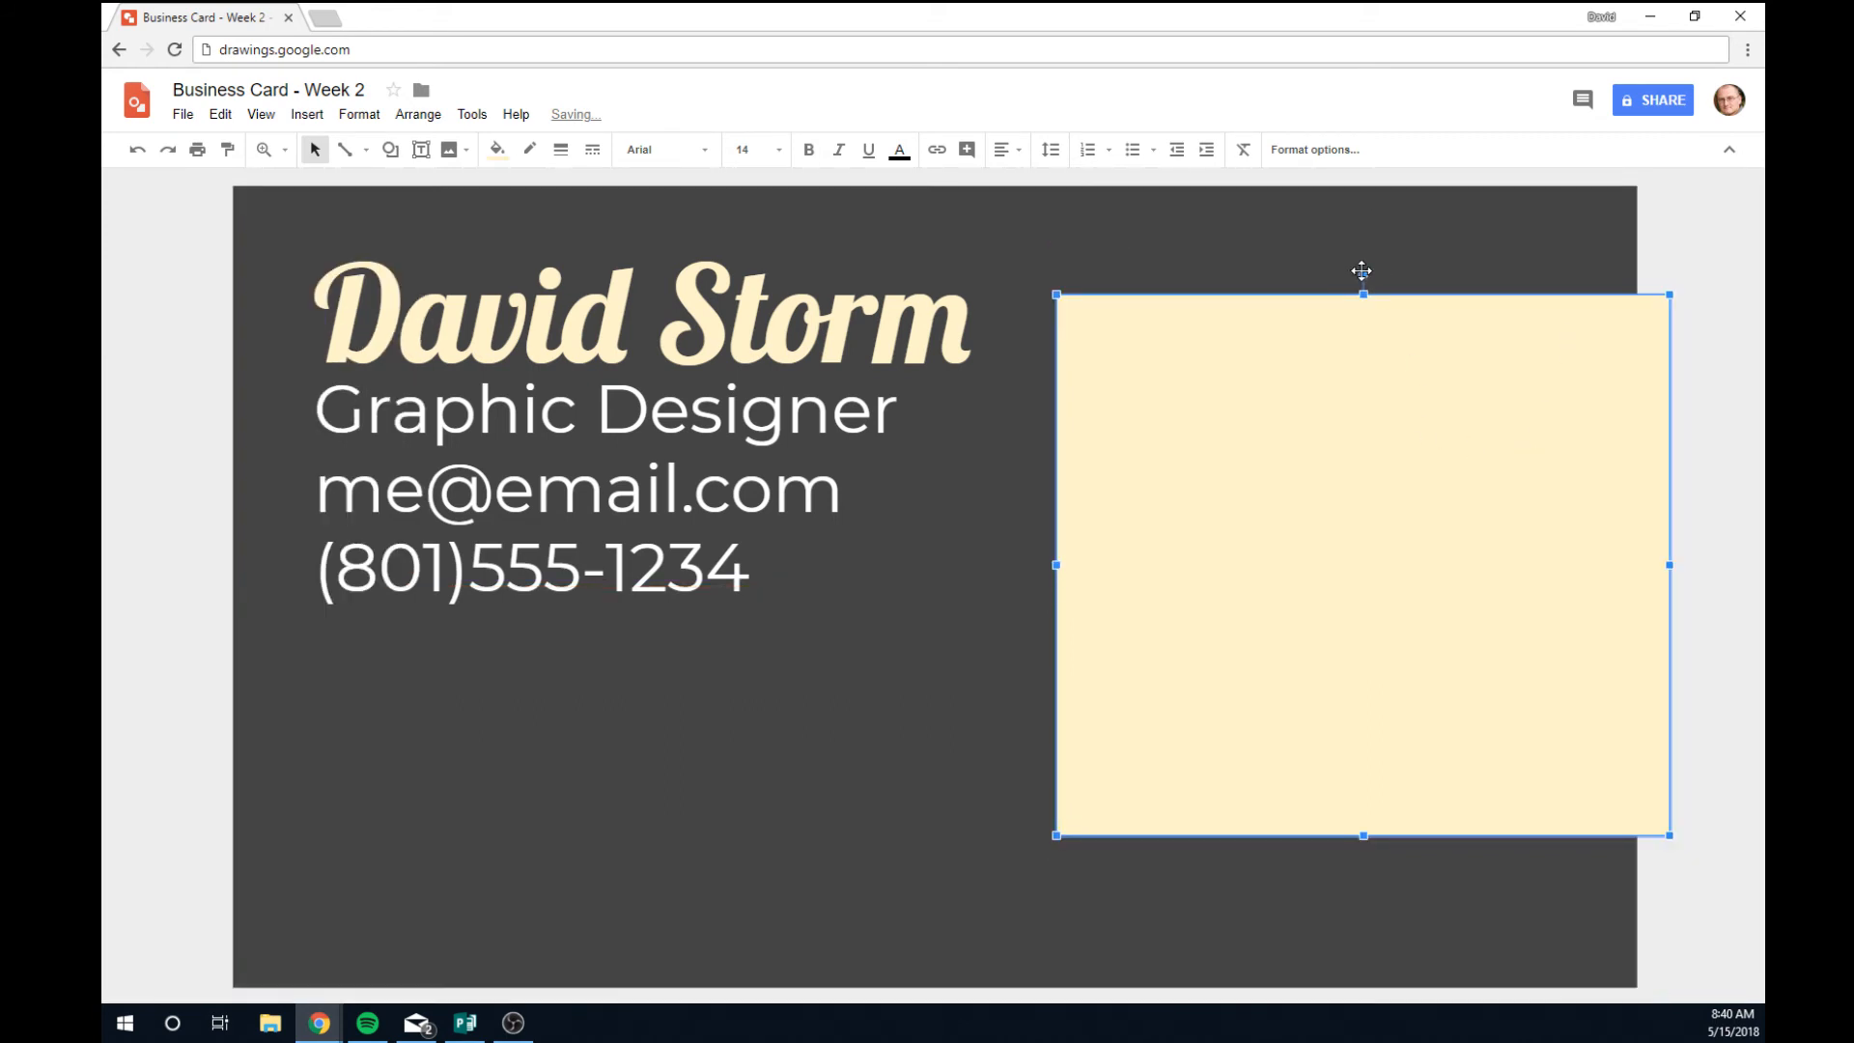
Rotate the cream rectangle onto a diagonal and shift it down-left on the card.
drag(1361, 273, 1555, 418)
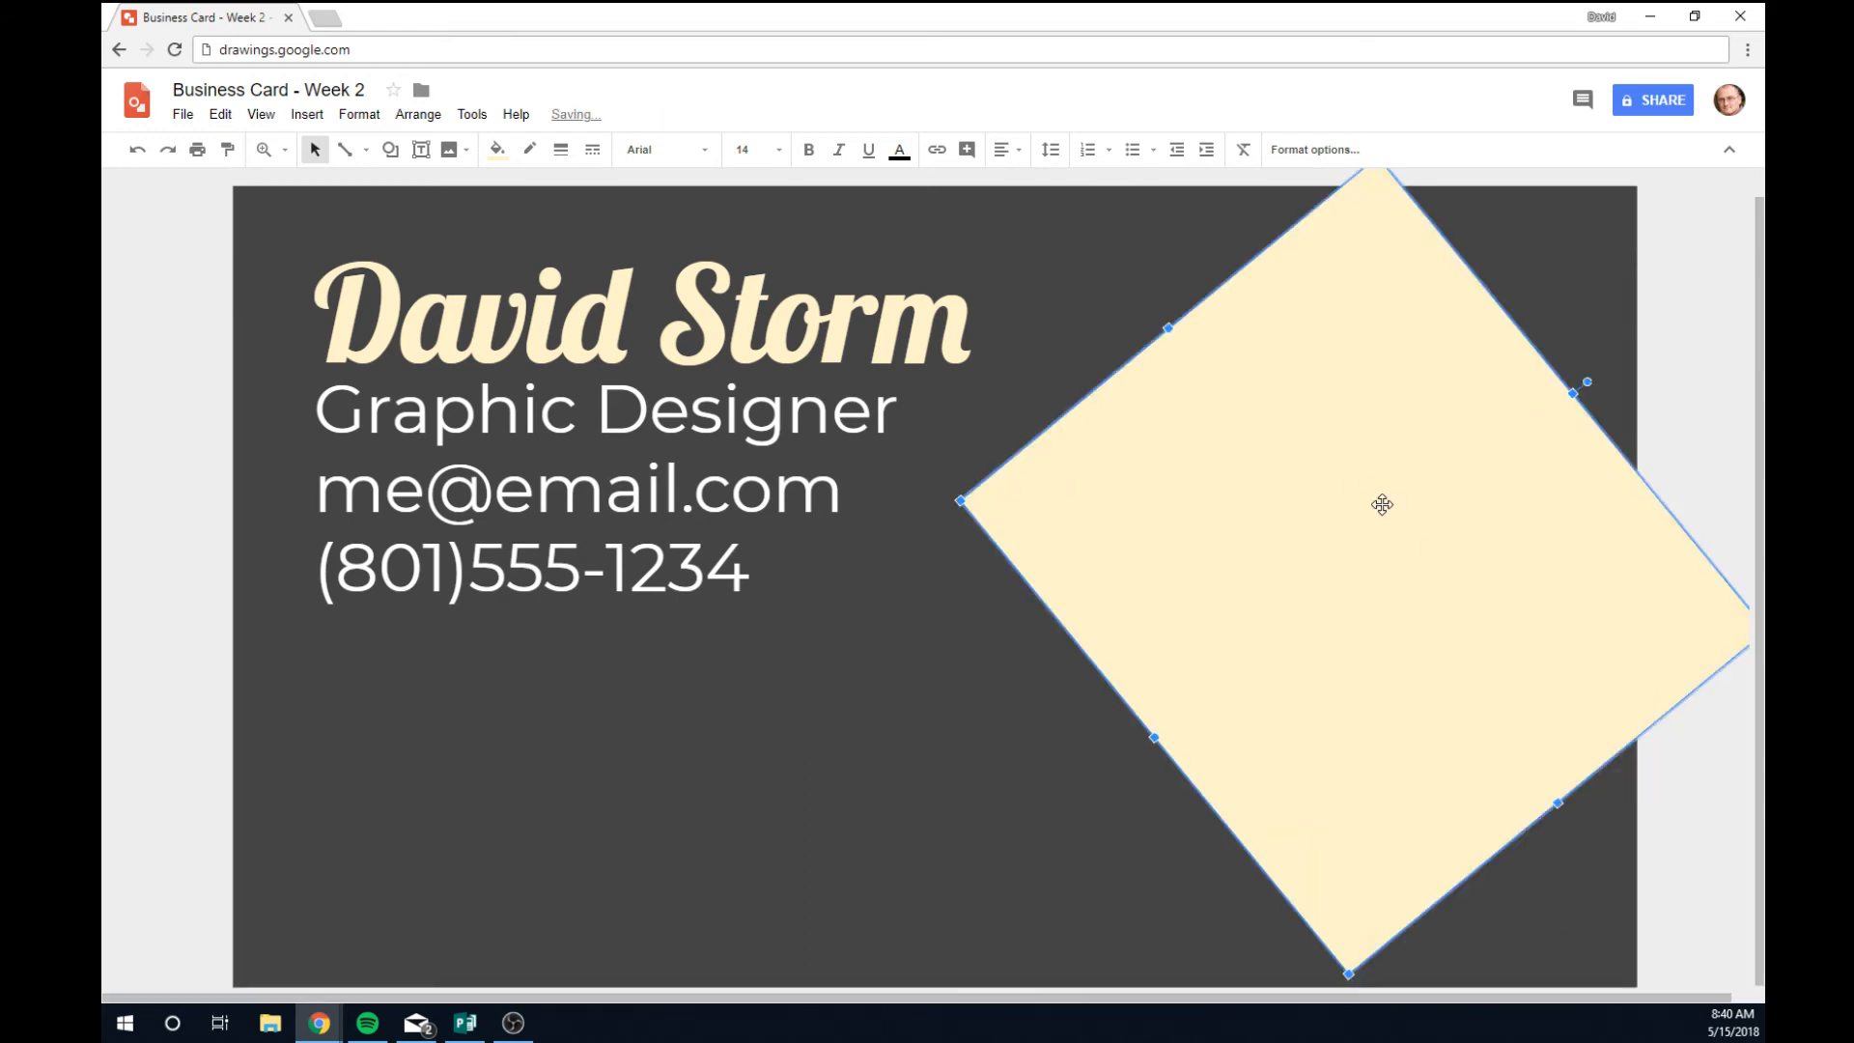
drag(1432, 550, 1223, 709)
drag(1442, 625, 1764, 344)
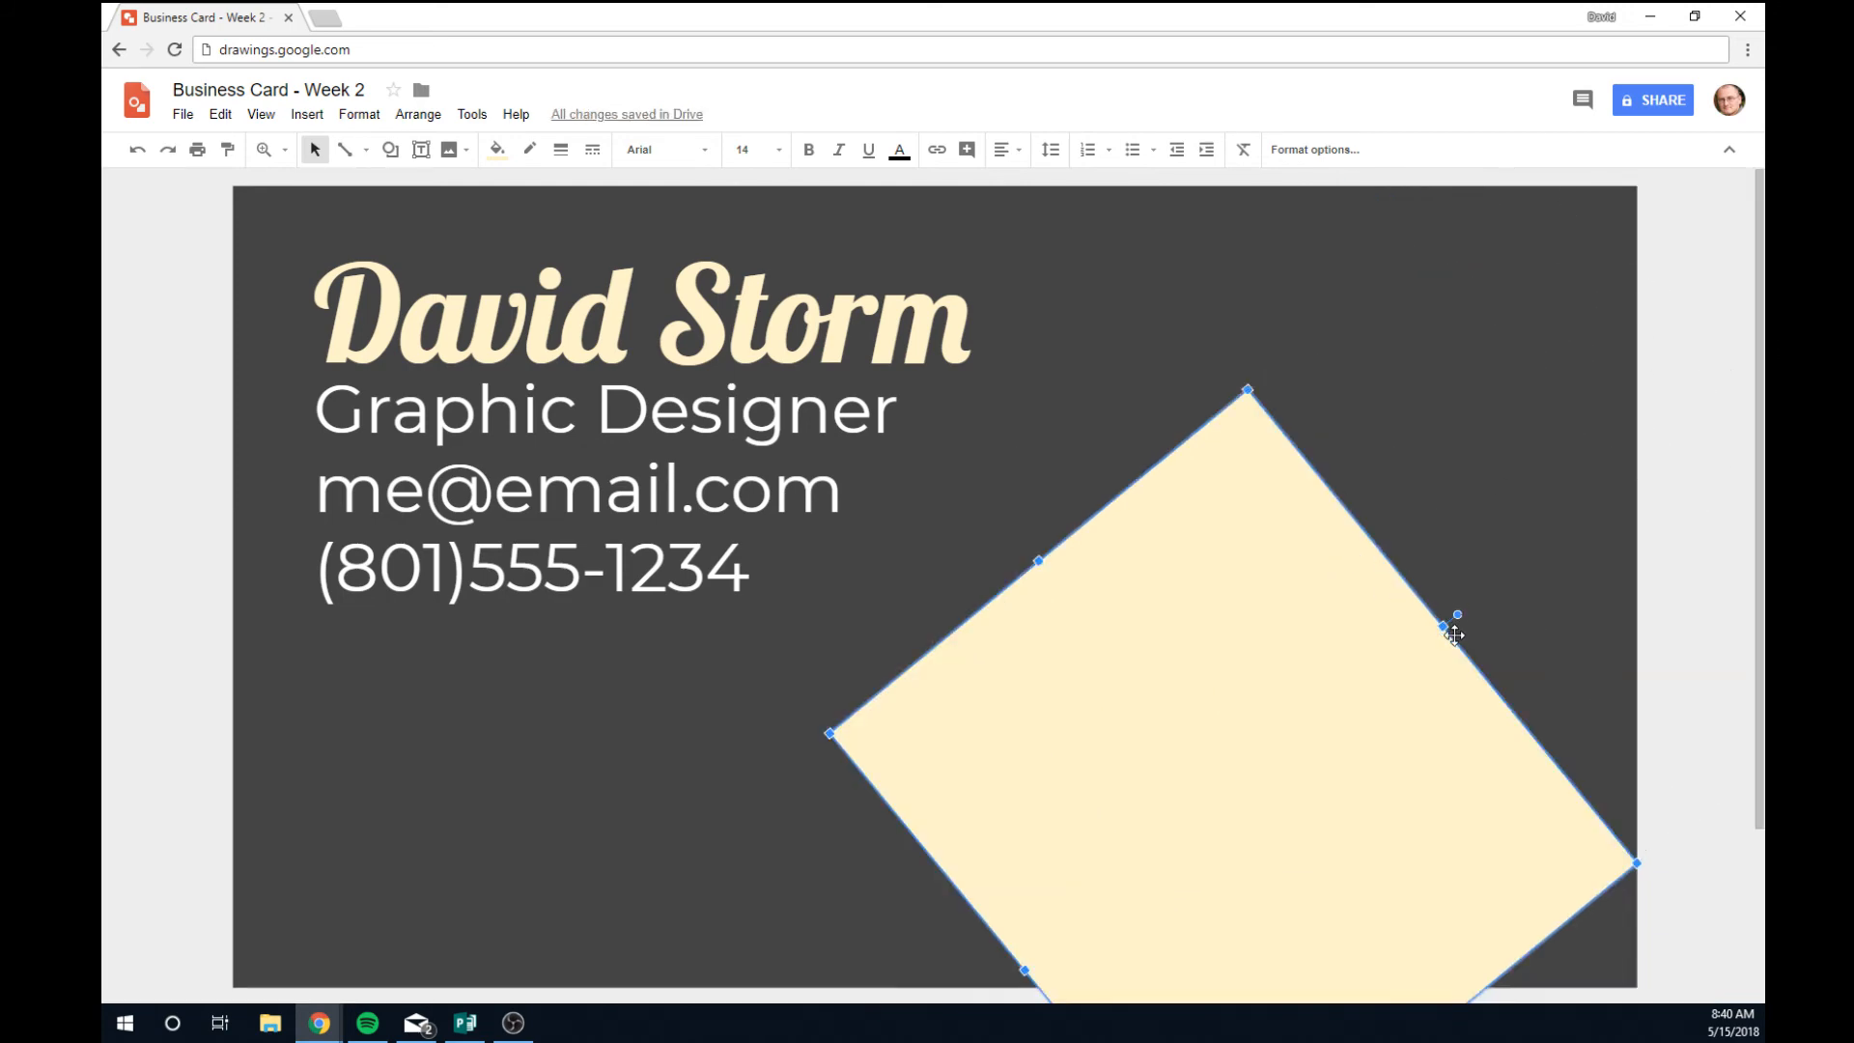
drag(1453, 619, 1702, 378)
Stretch the cream shape past the card edges into a wide diagonal band.
scroll(1223, 637, down, 3)
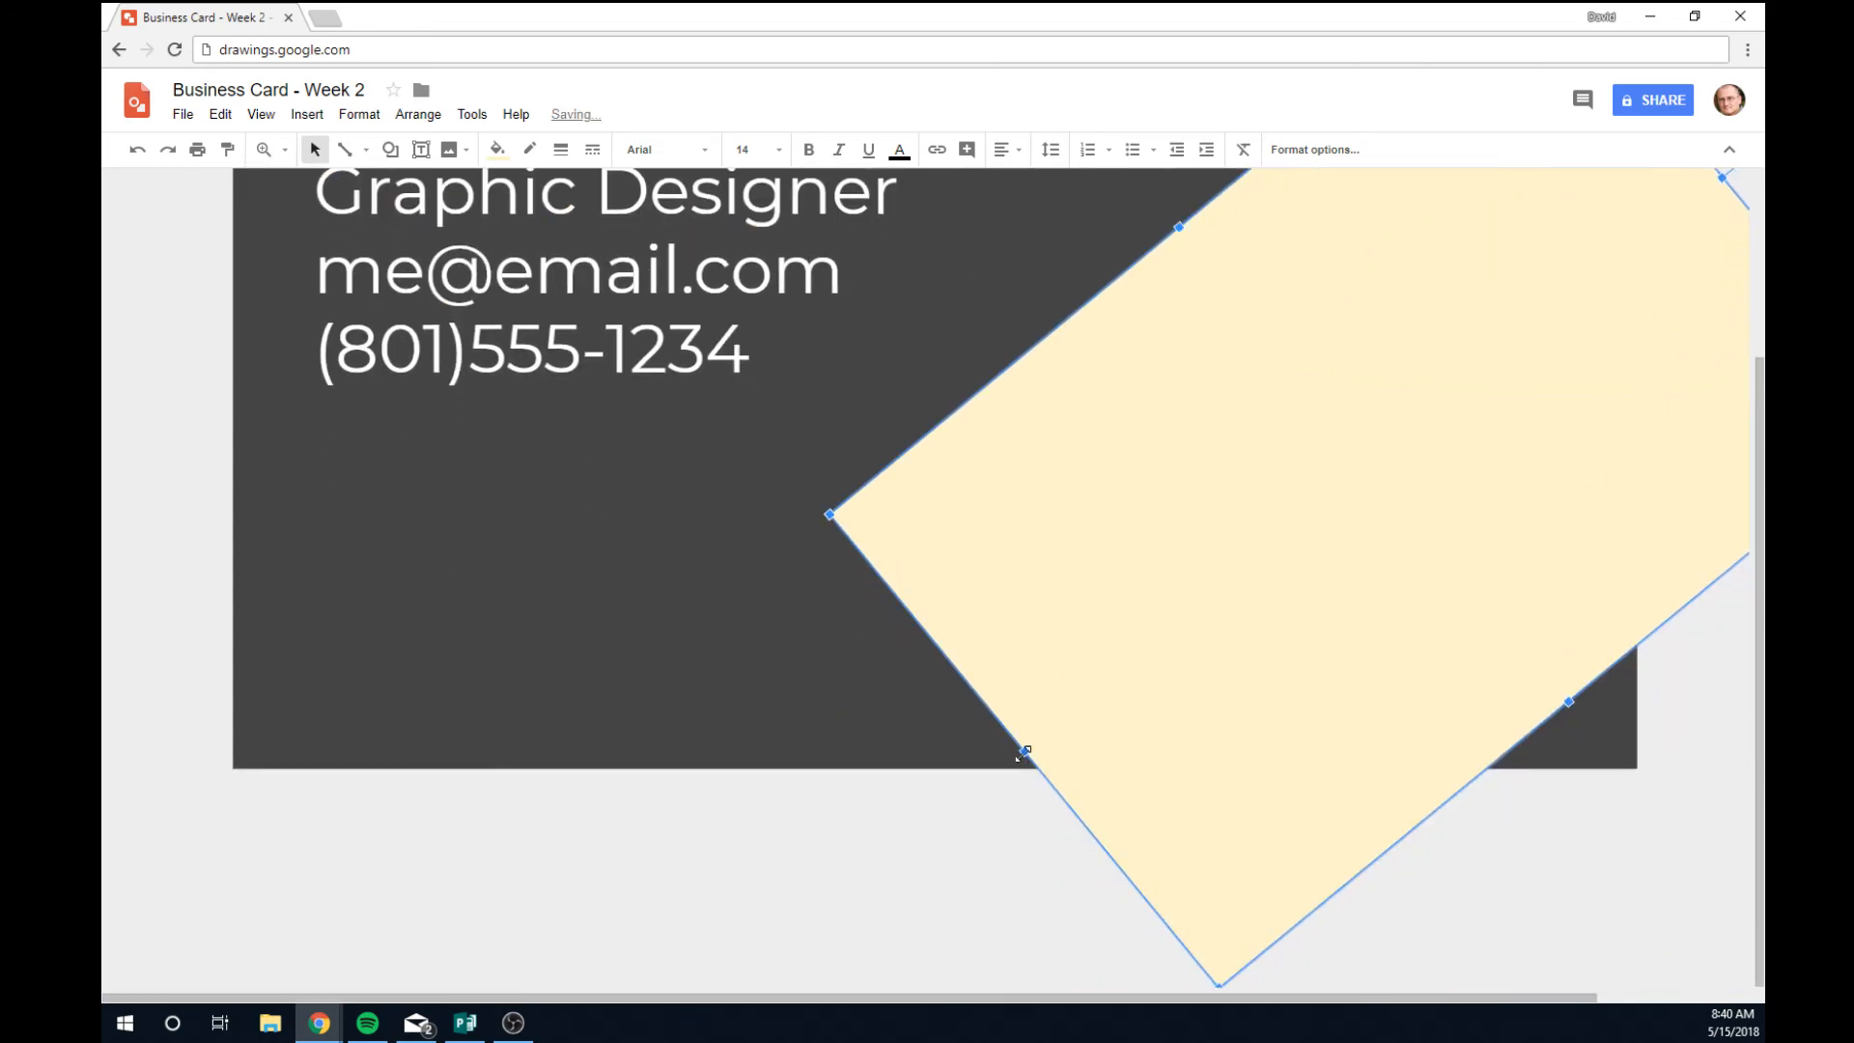
drag(1026, 752, 568, 979)
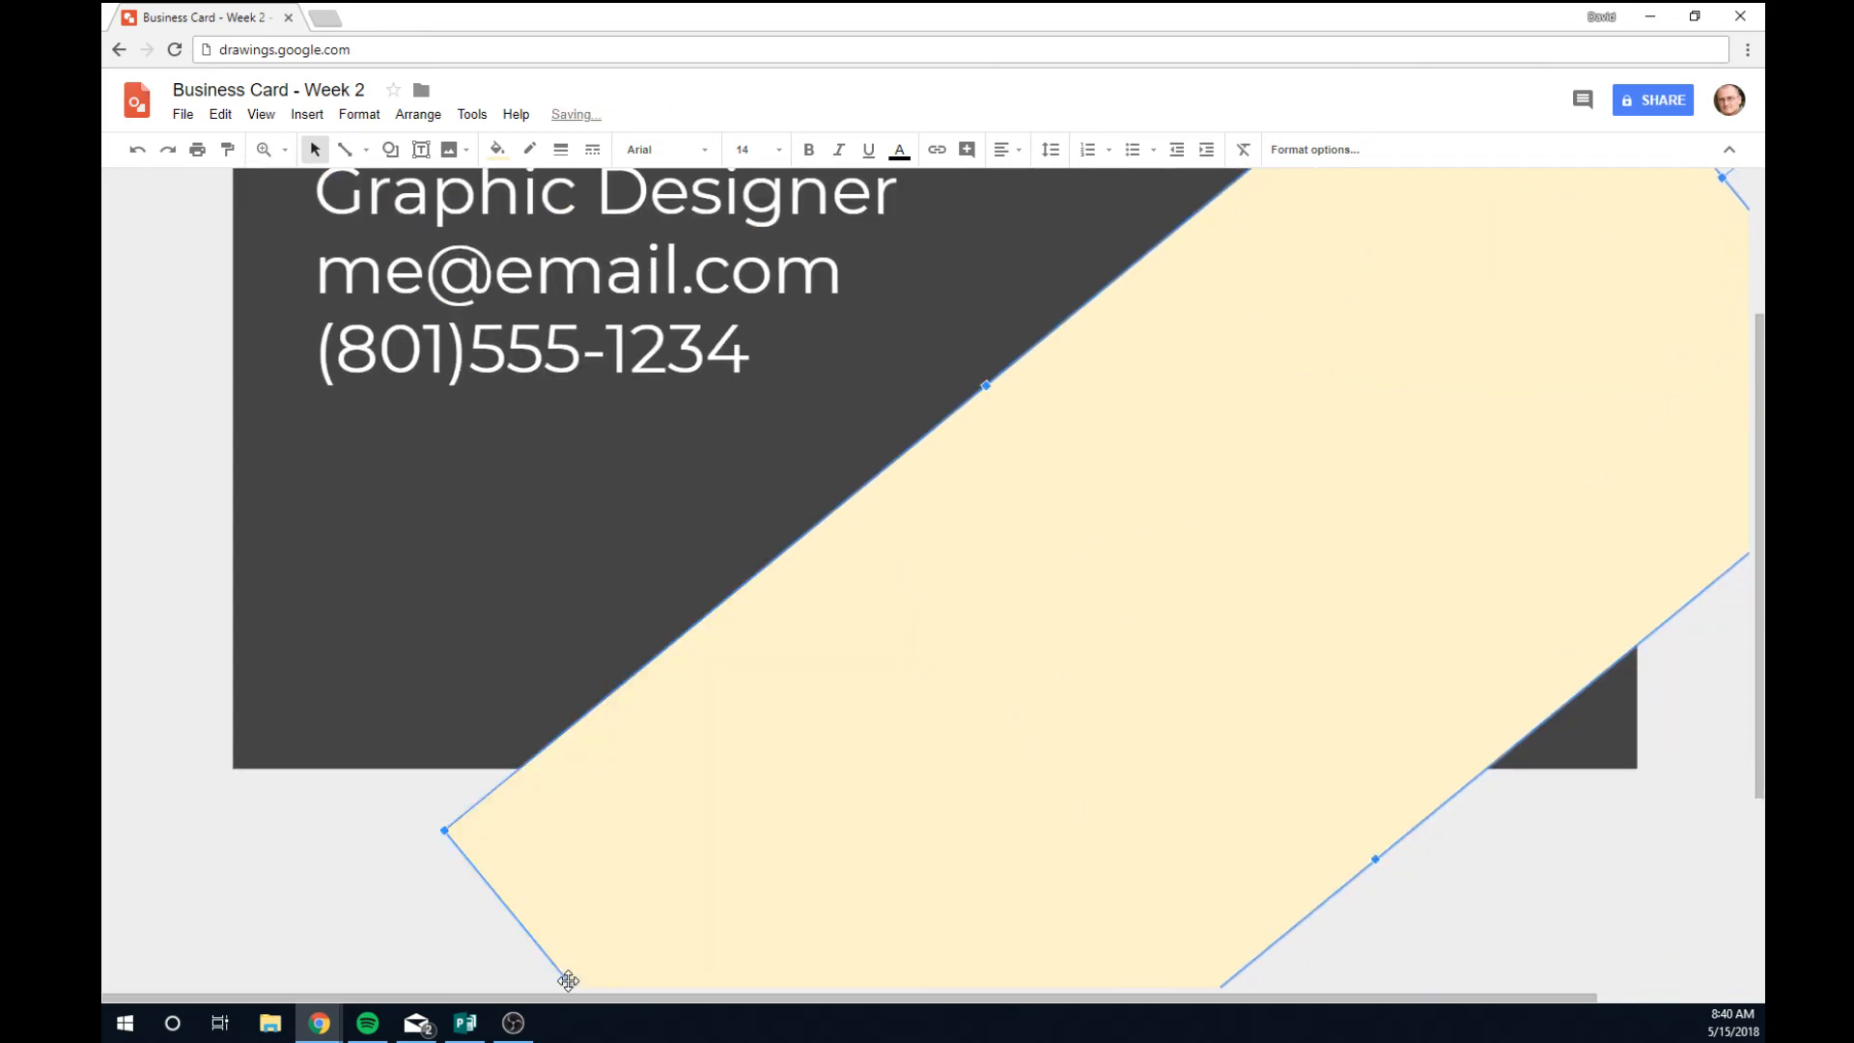
scroll(1149, 570, up, 3)
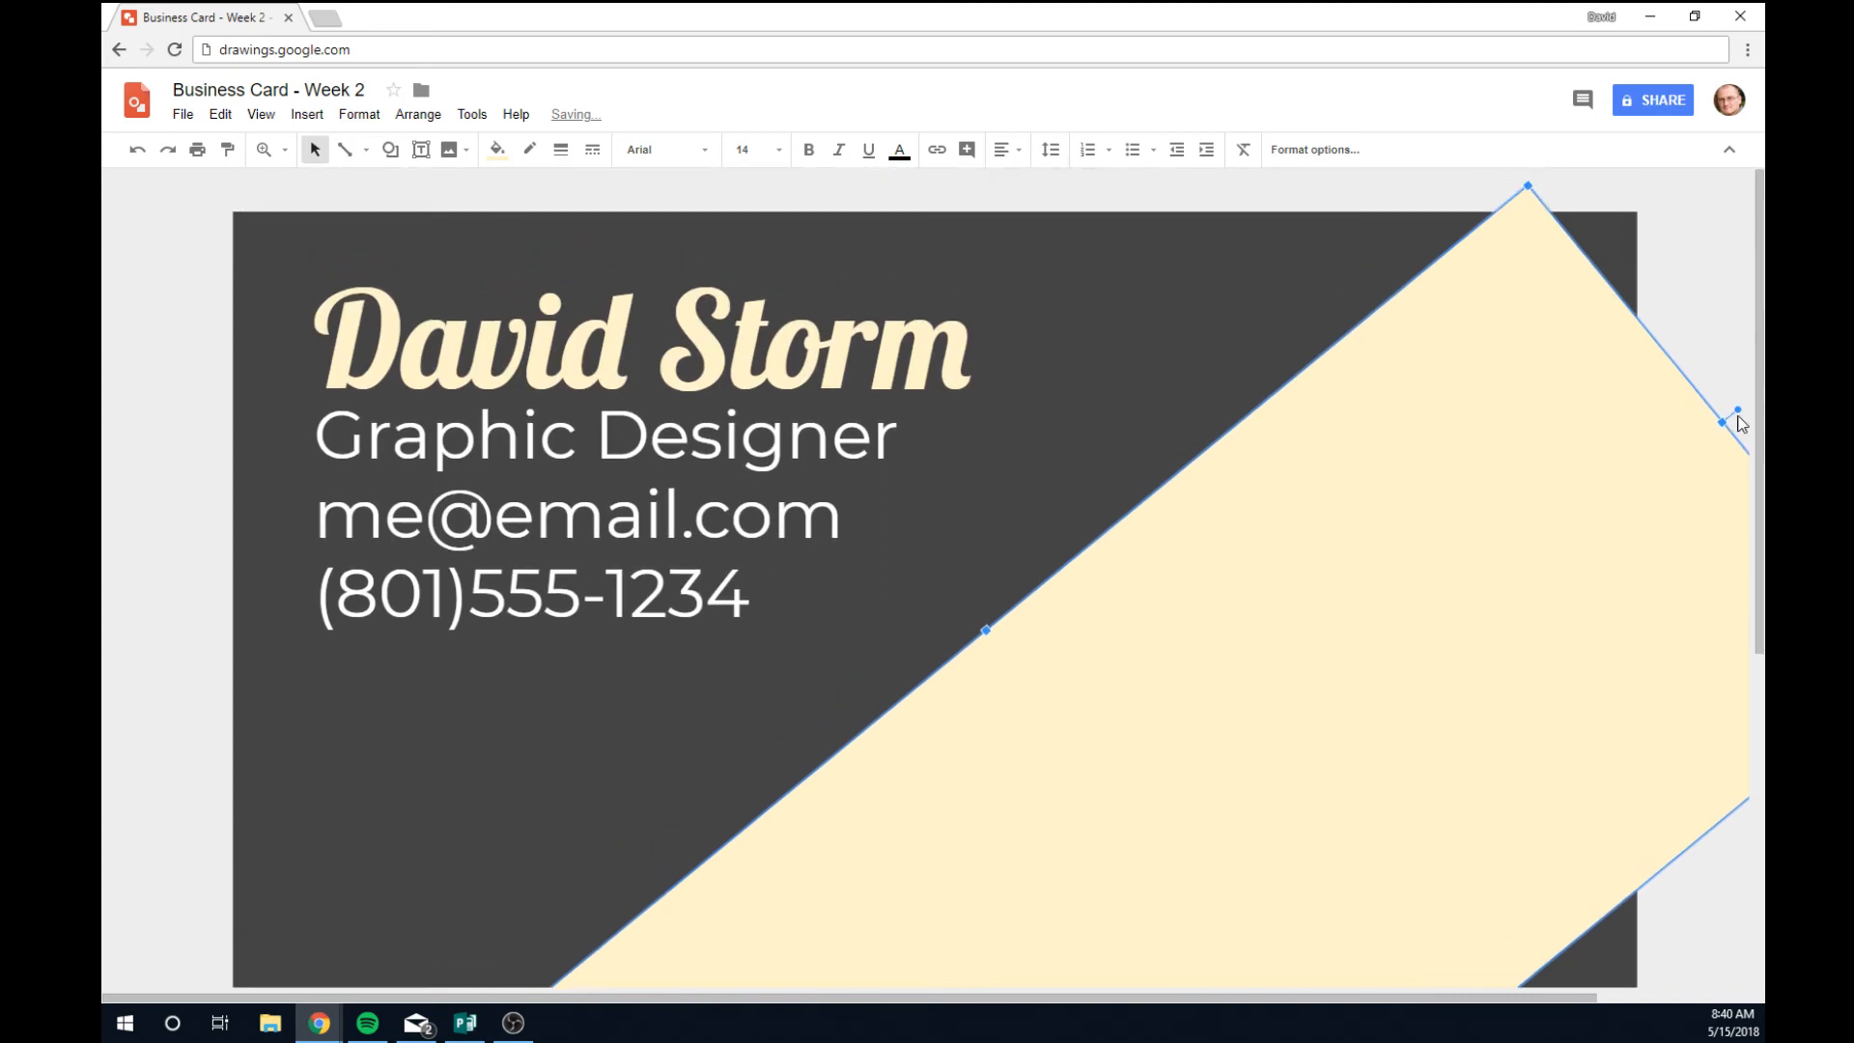
drag(1448, 999, 1627, 1000)
drag(1555, 422, 1641, 355)
scroll(993, 488, down, 2)
scroll(993, 492, down, 1)
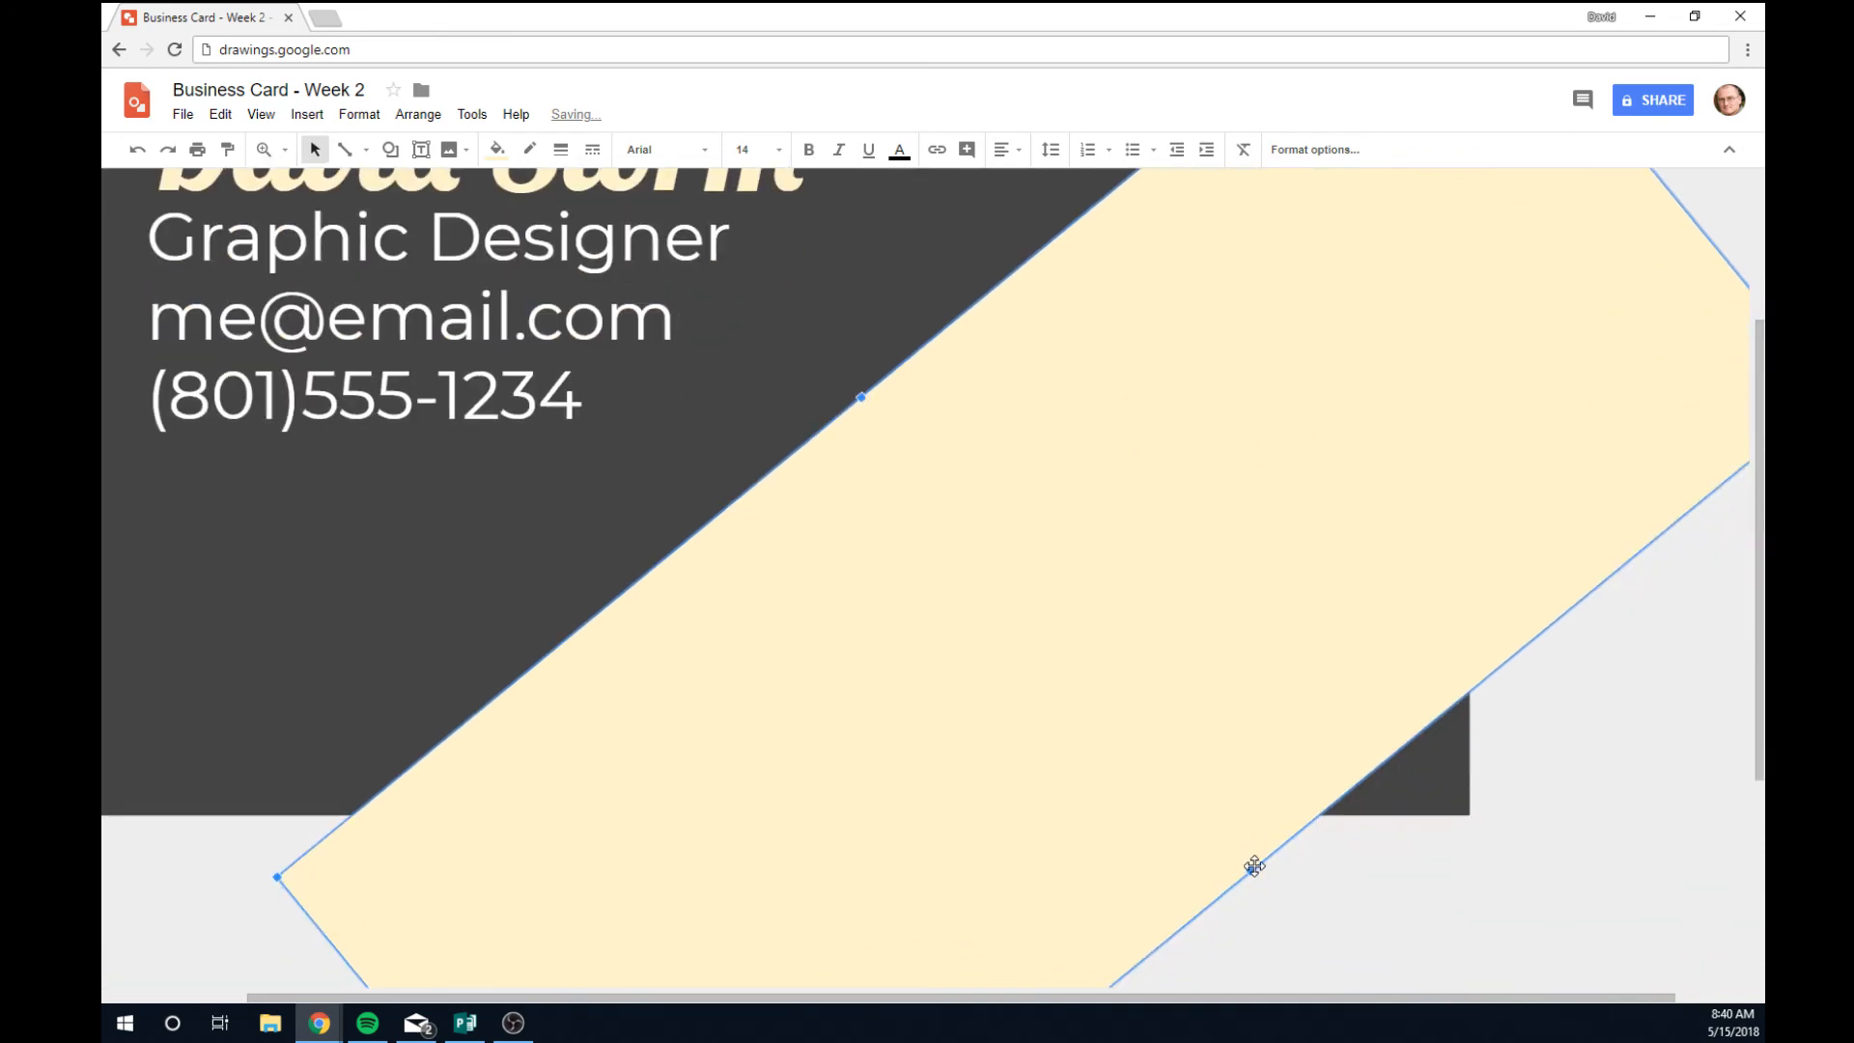
drag(1250, 870, 1347, 923)
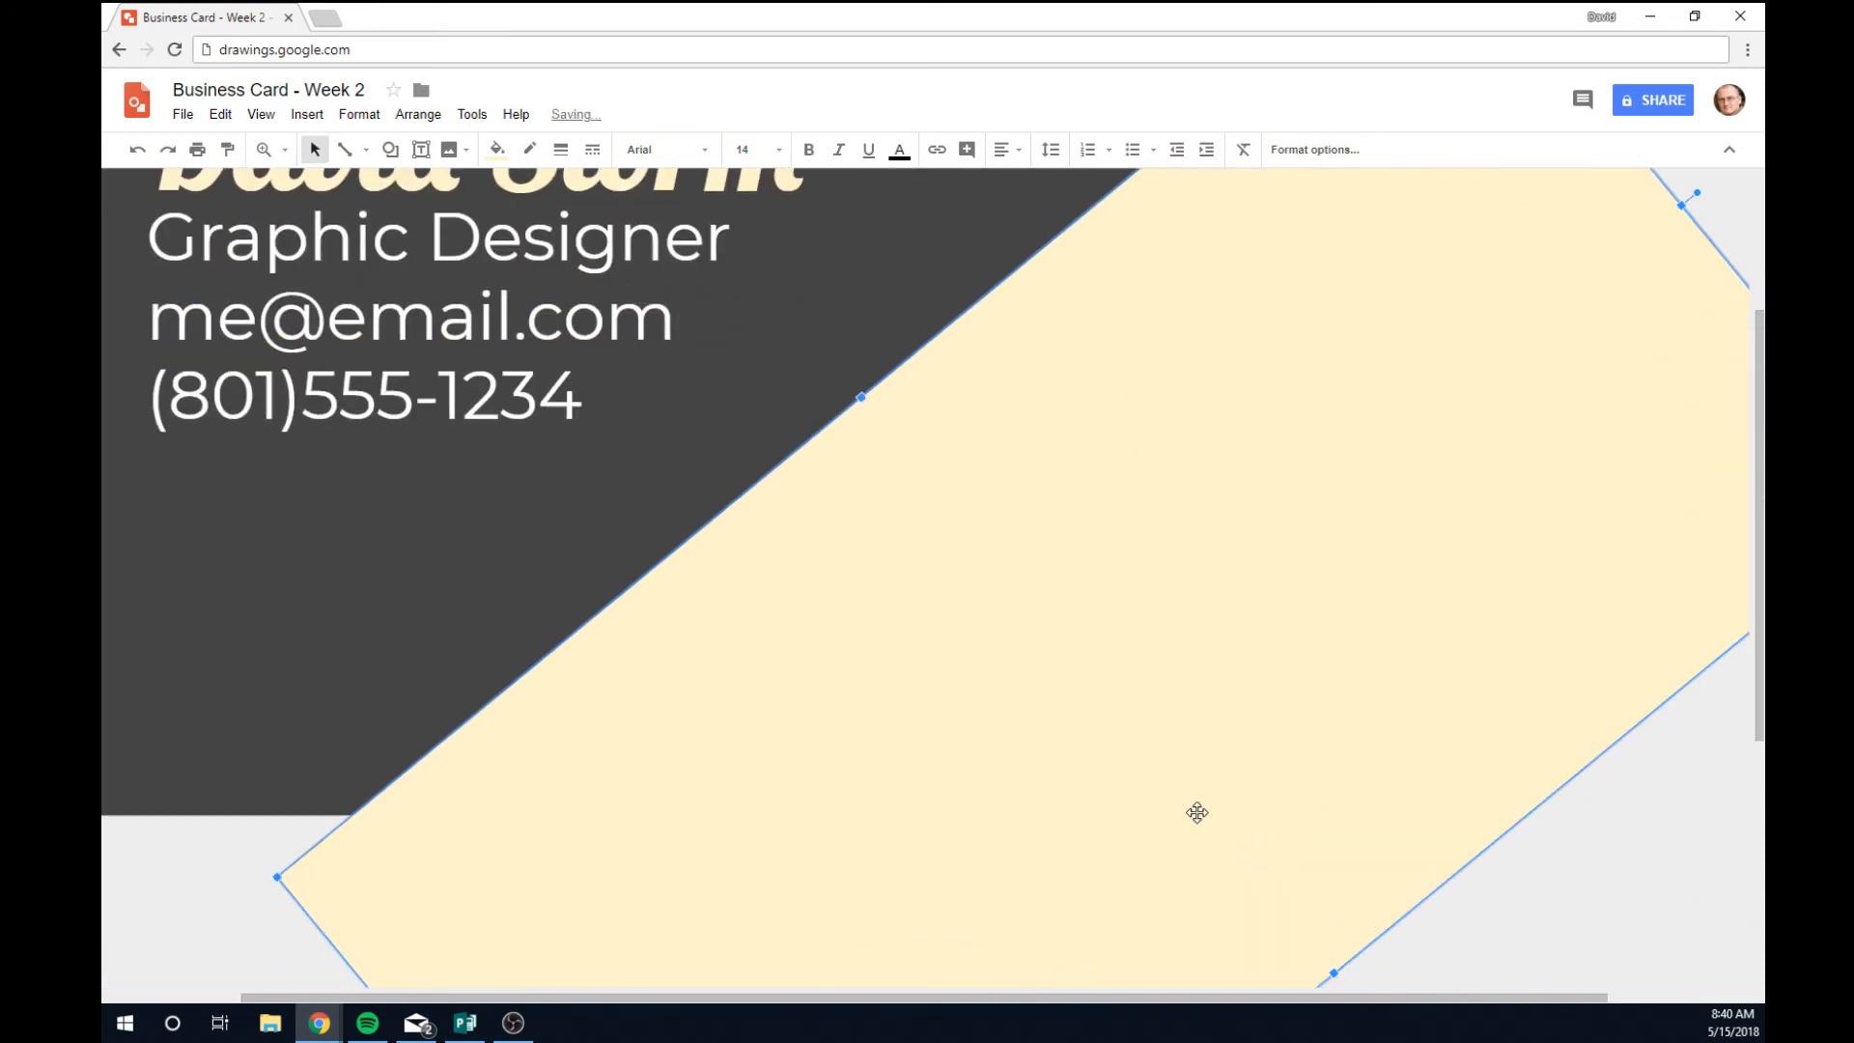
scroll(960, 657, down, 5)
scroll(960, 657, up, 4)
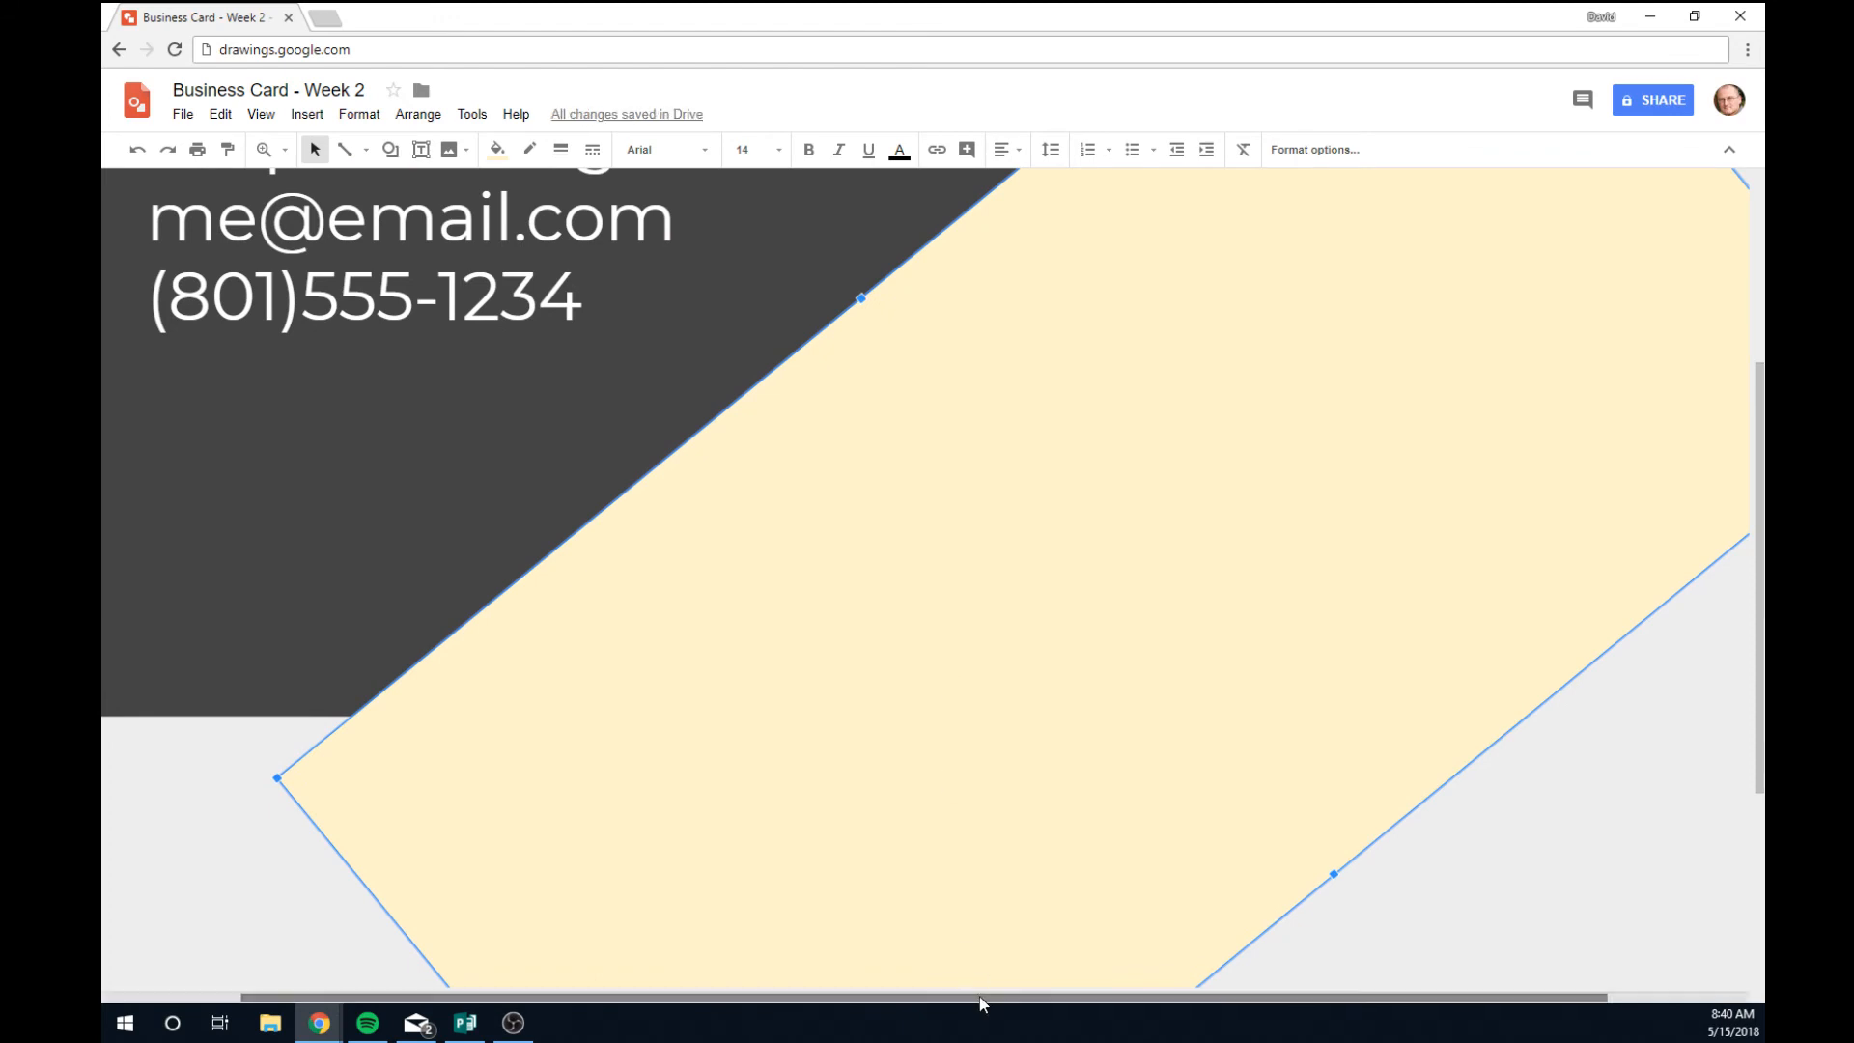
drag(891, 997, 752, 1006)
scroll(1040, 683, up, 4)
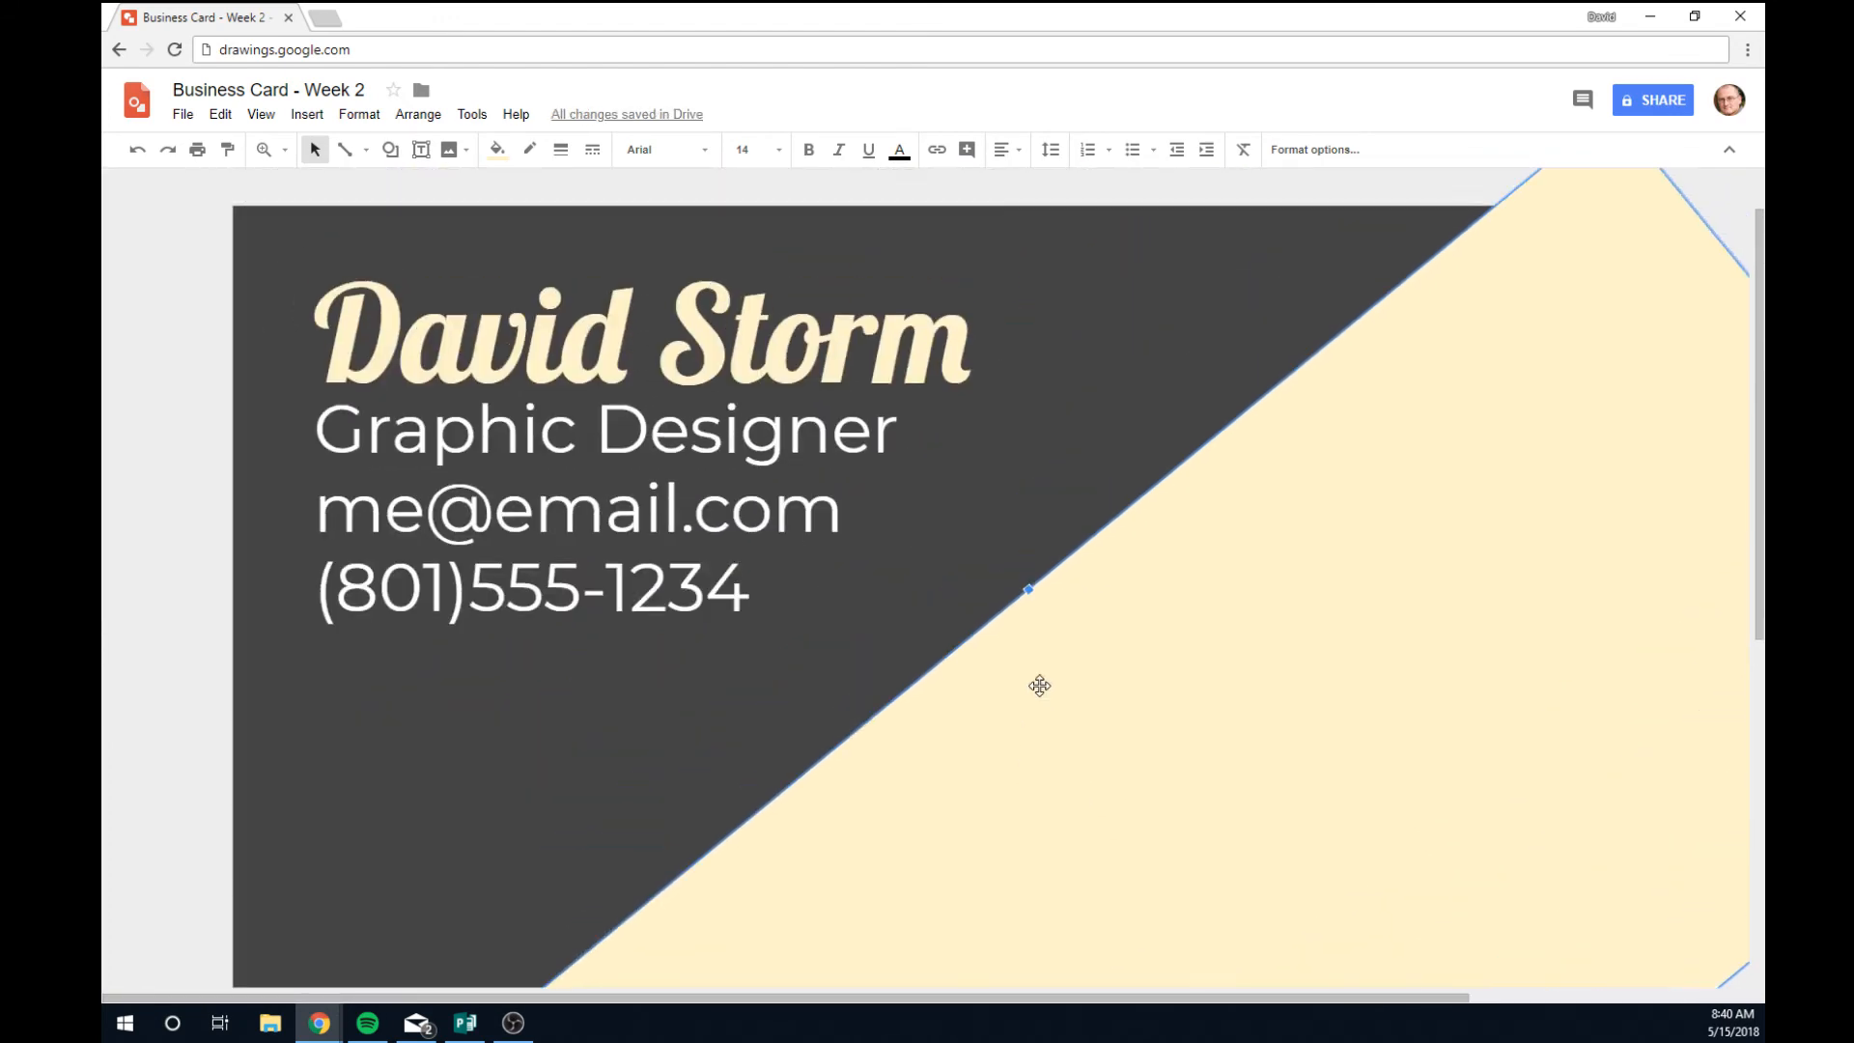
scroll(1040, 683, down, 1)
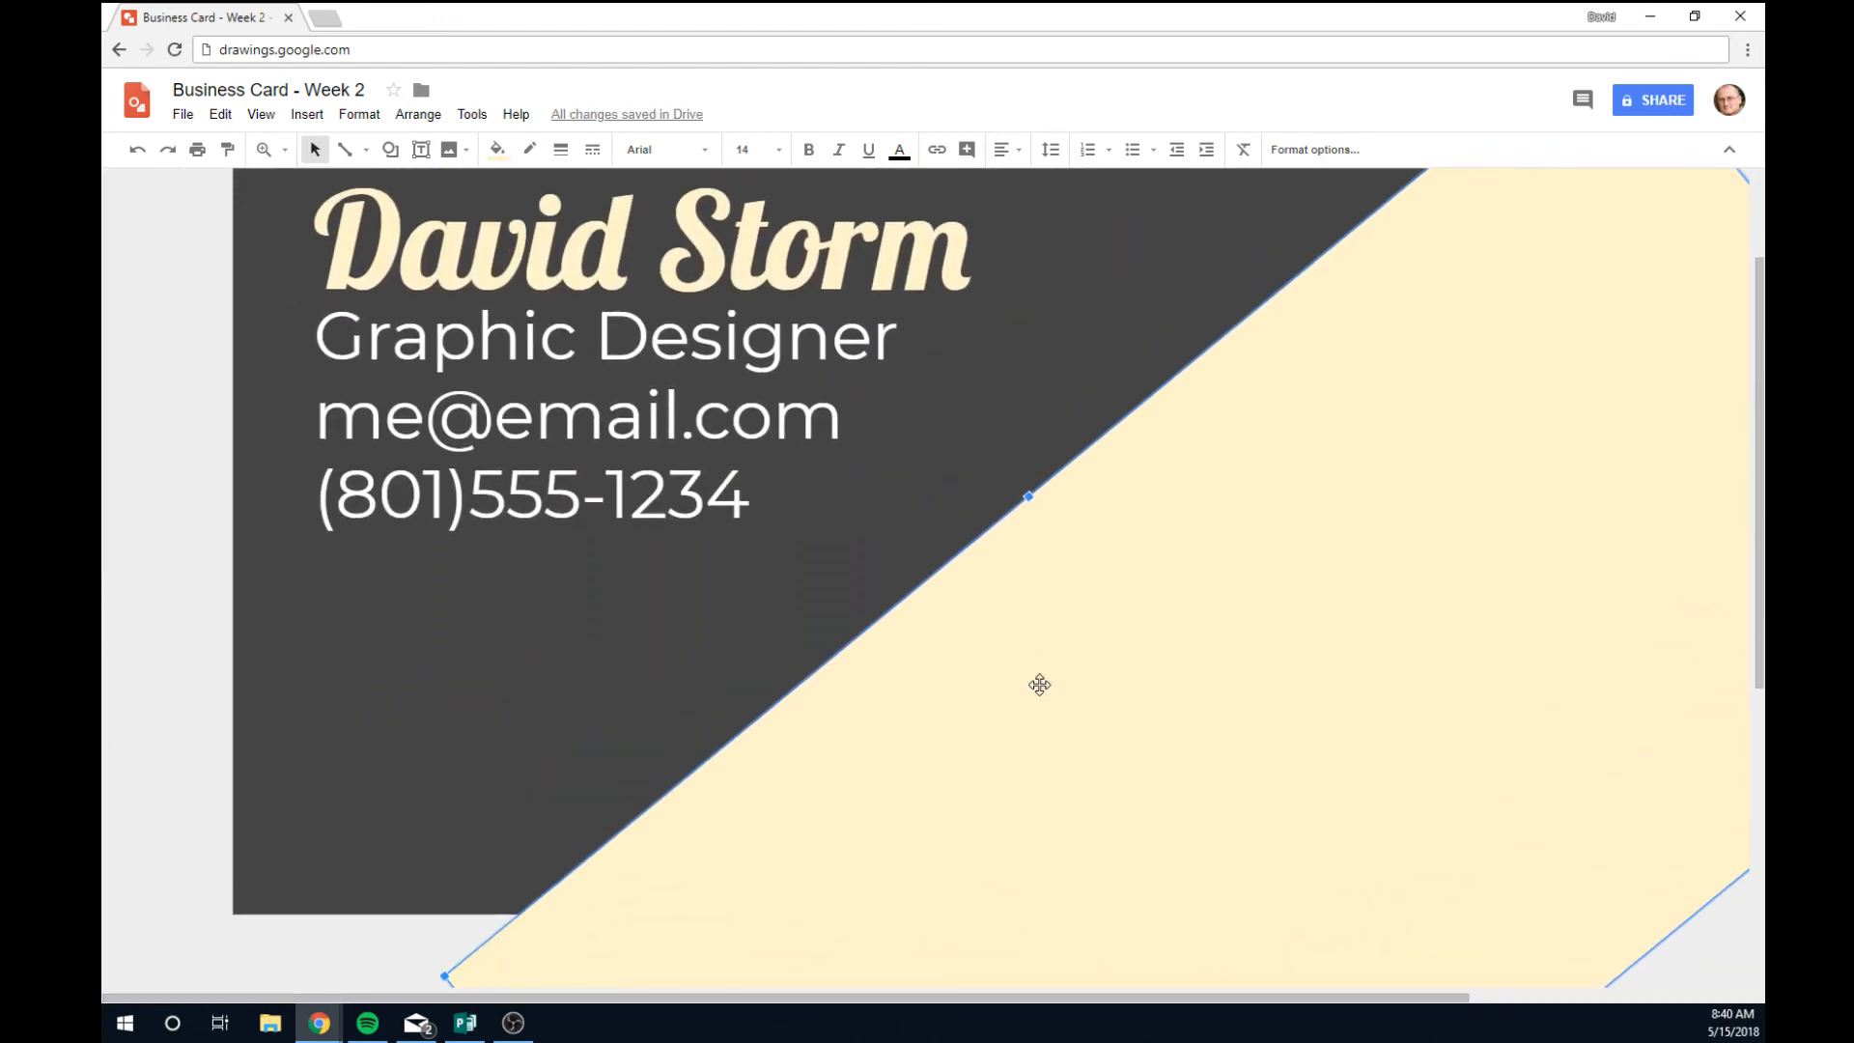
Select the dark grey background card, then the cream diagonal band.
click(483, 811)
scroll(1118, 786, up, 1)
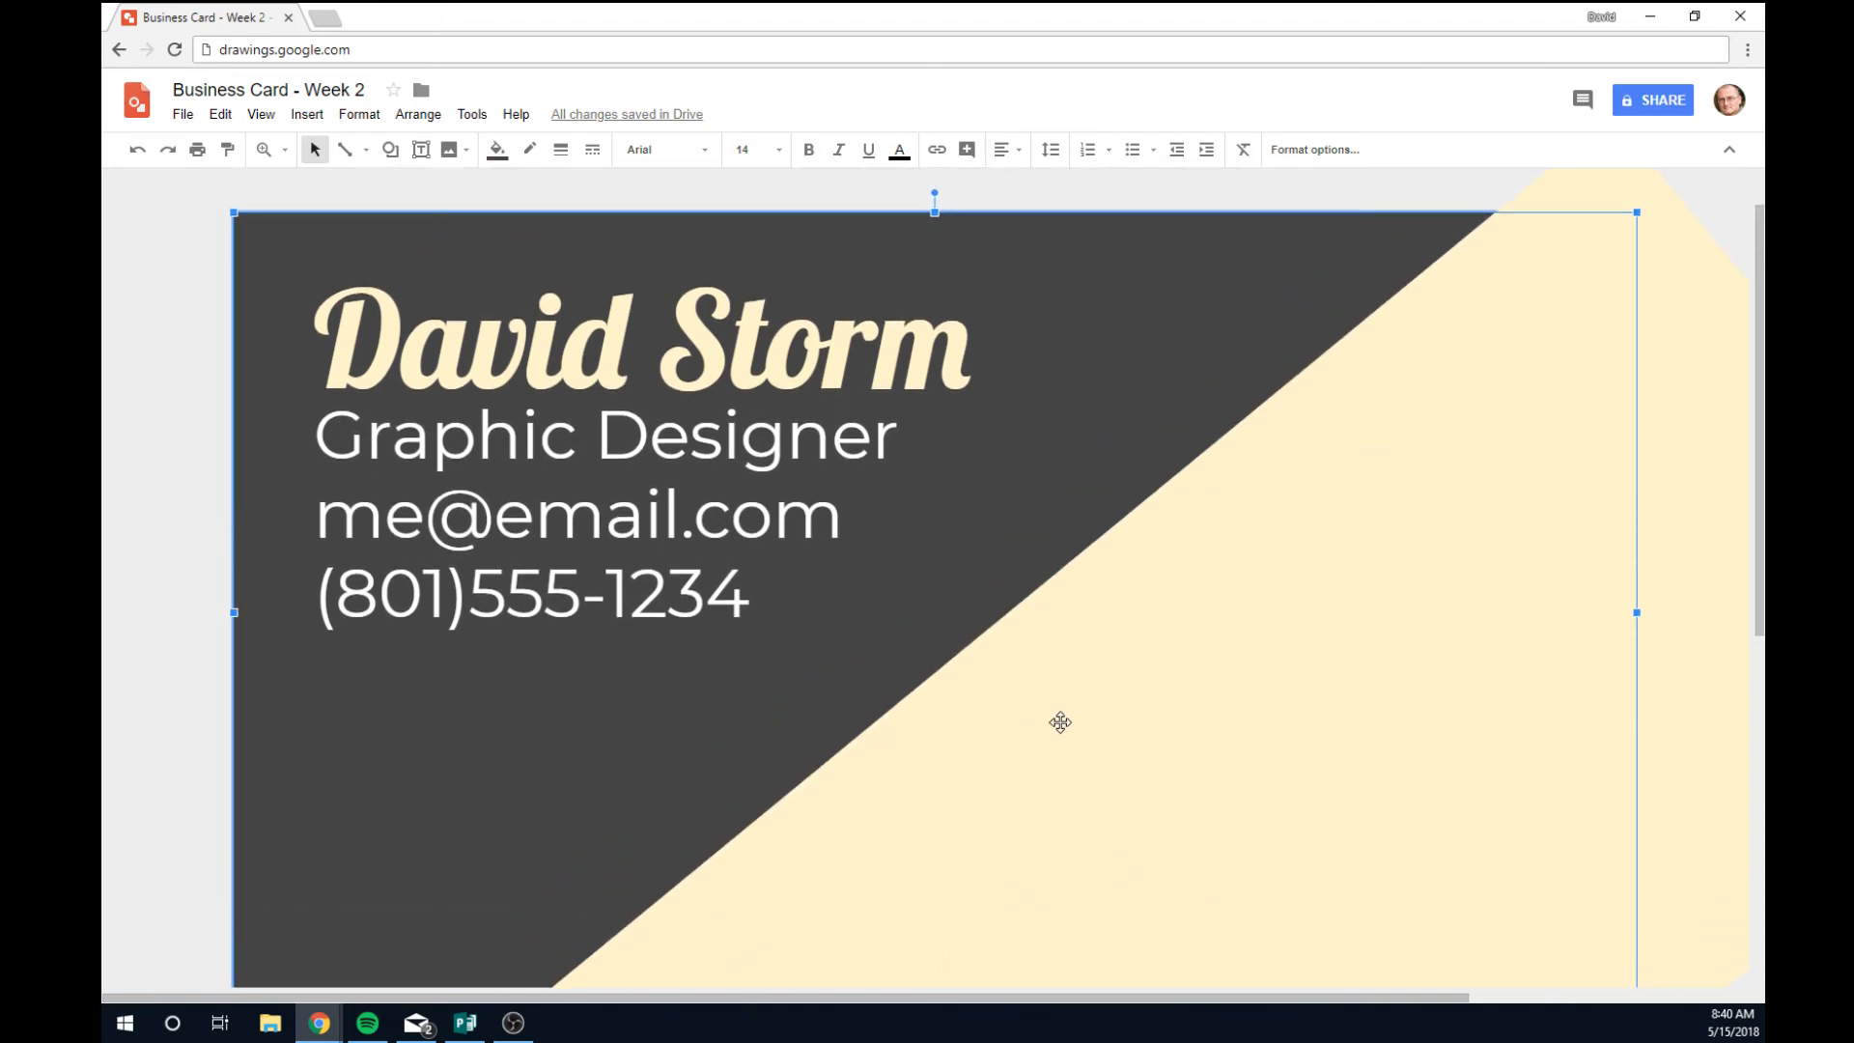
scroll(1059, 724, down, 1)
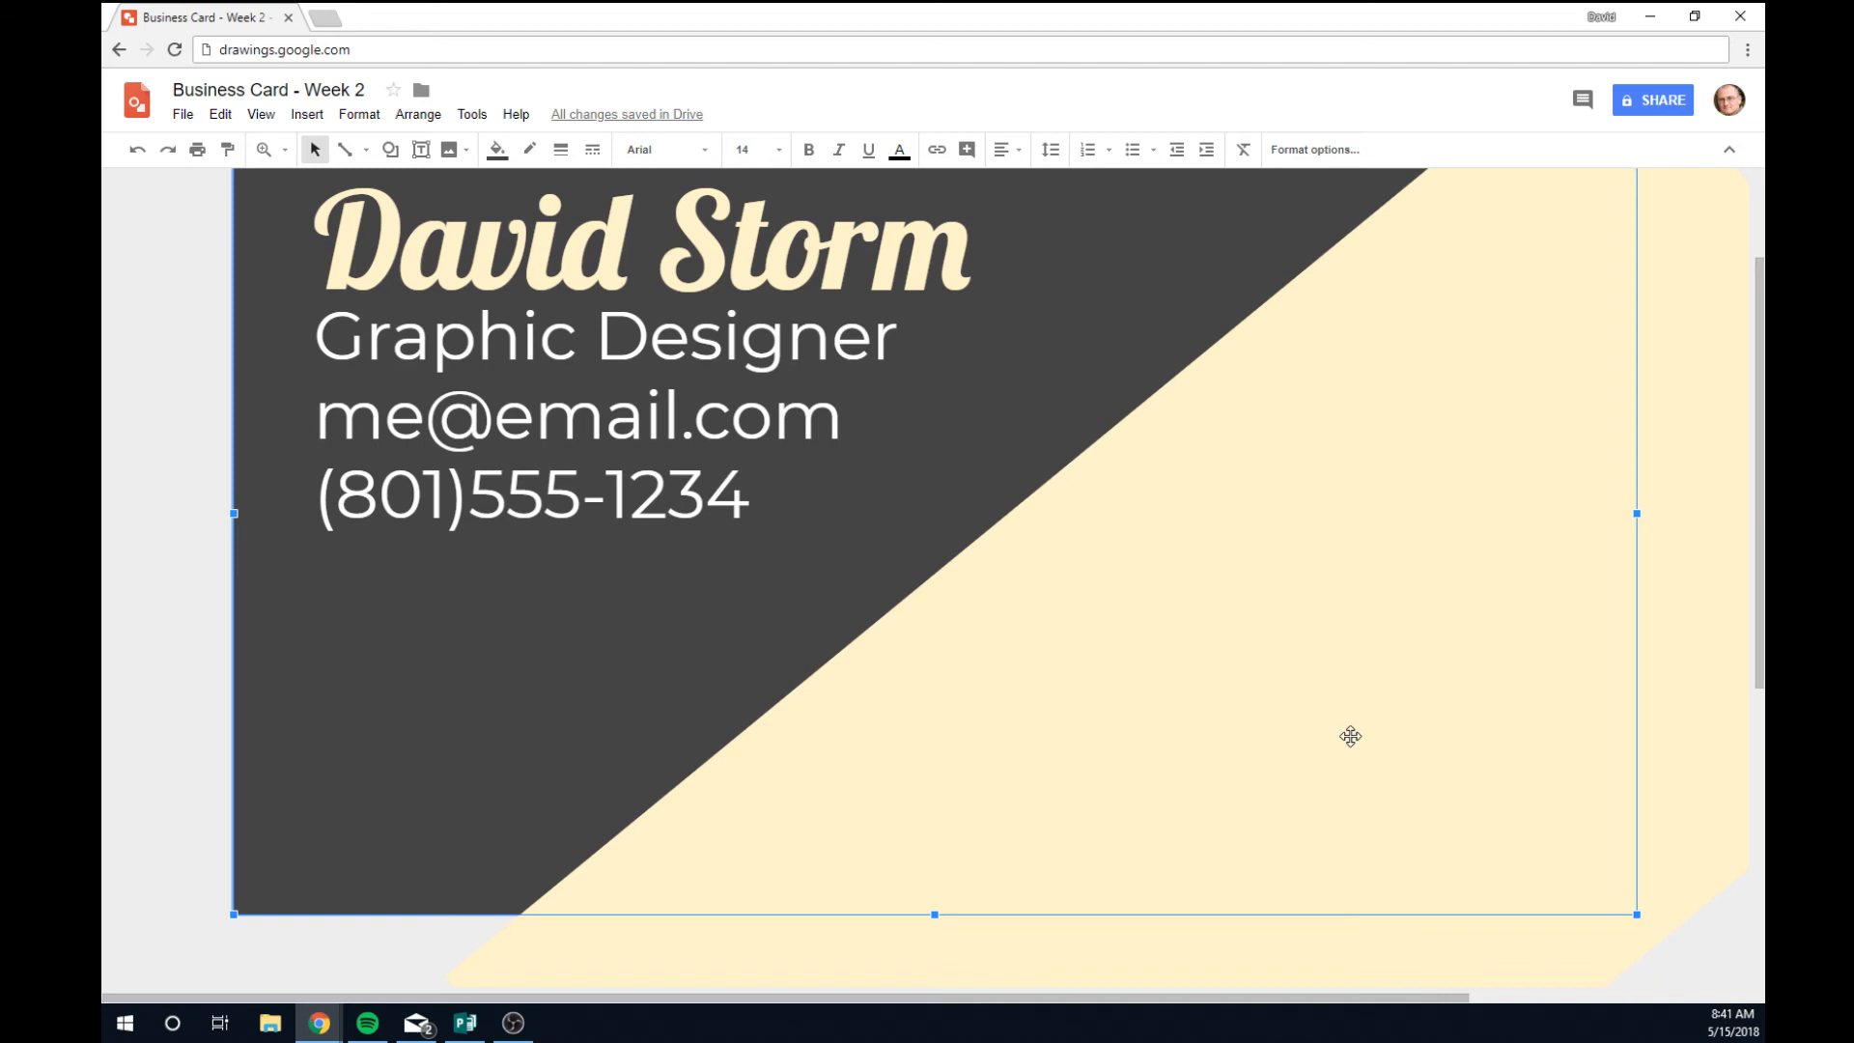
scroll(1349, 737, up, 1)
scroll(1361, 739, down, 1)
scroll(1365, 741, down, 1)
click(1126, 679)
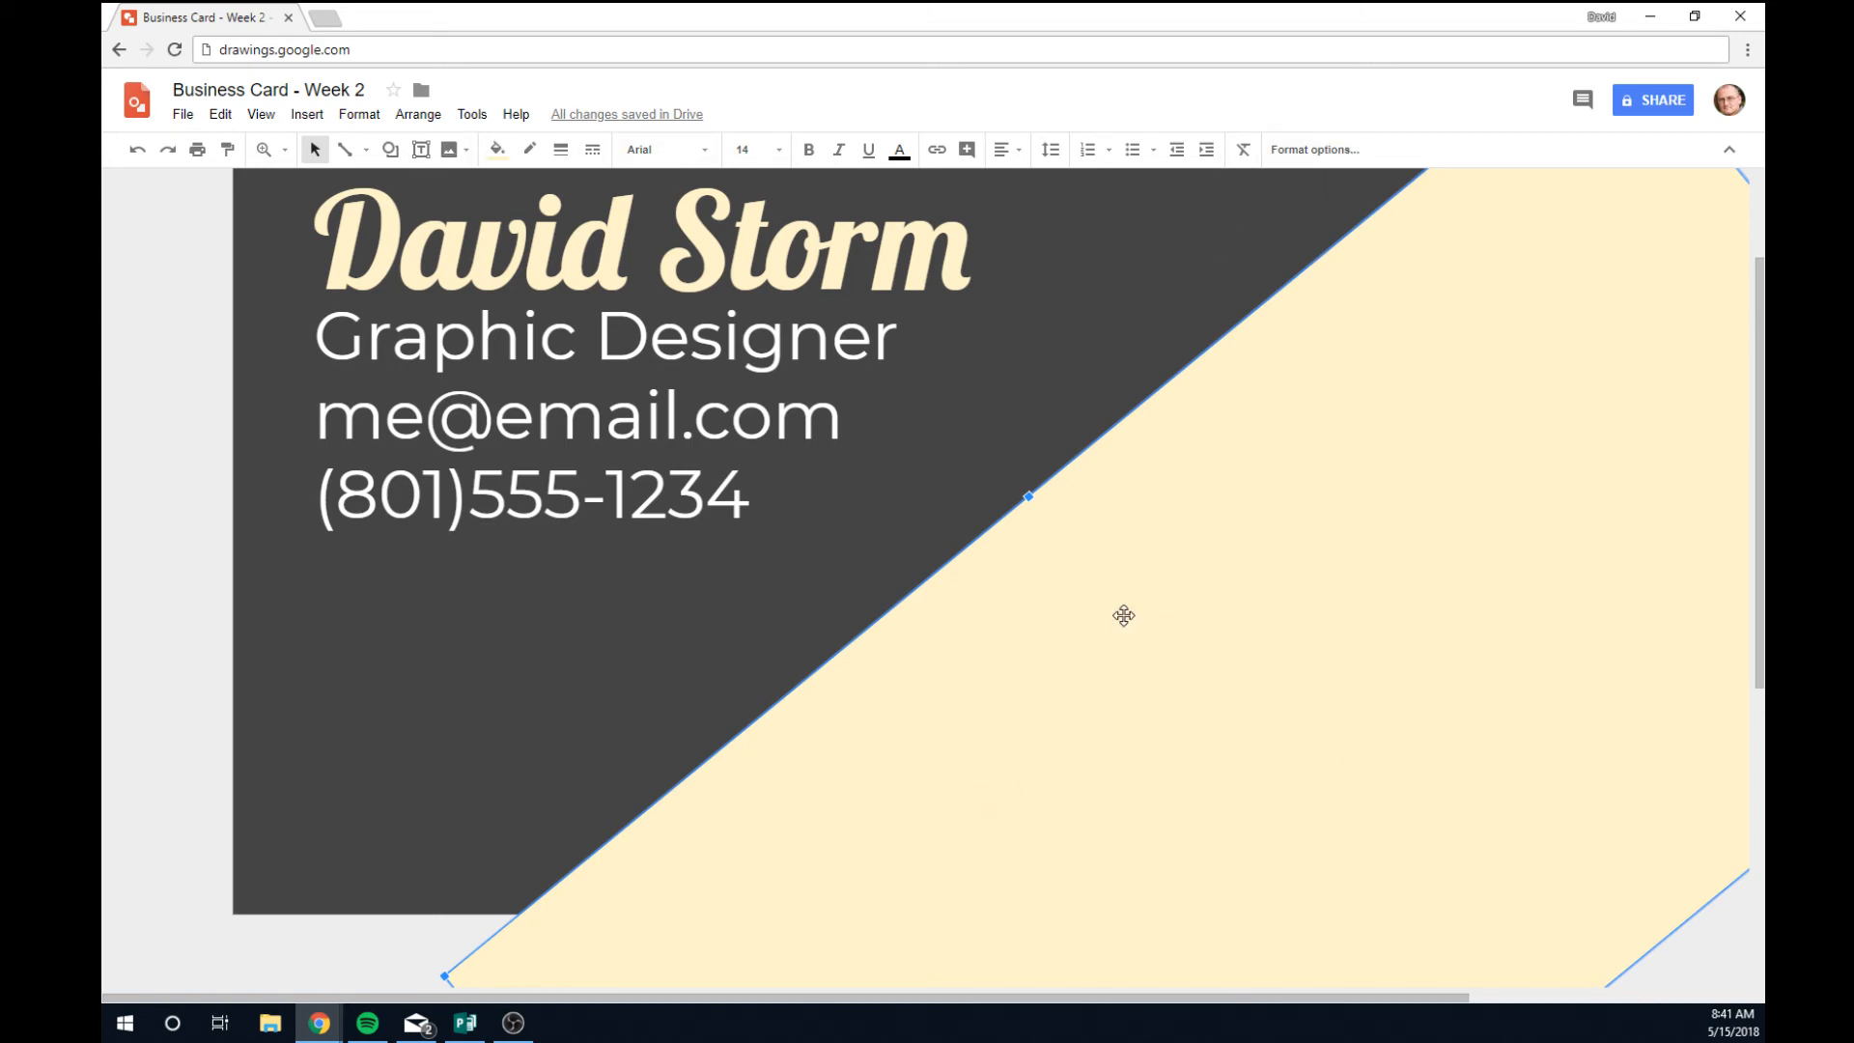
Run a web image search for "cool textured" from the Image menu.
click(466, 153)
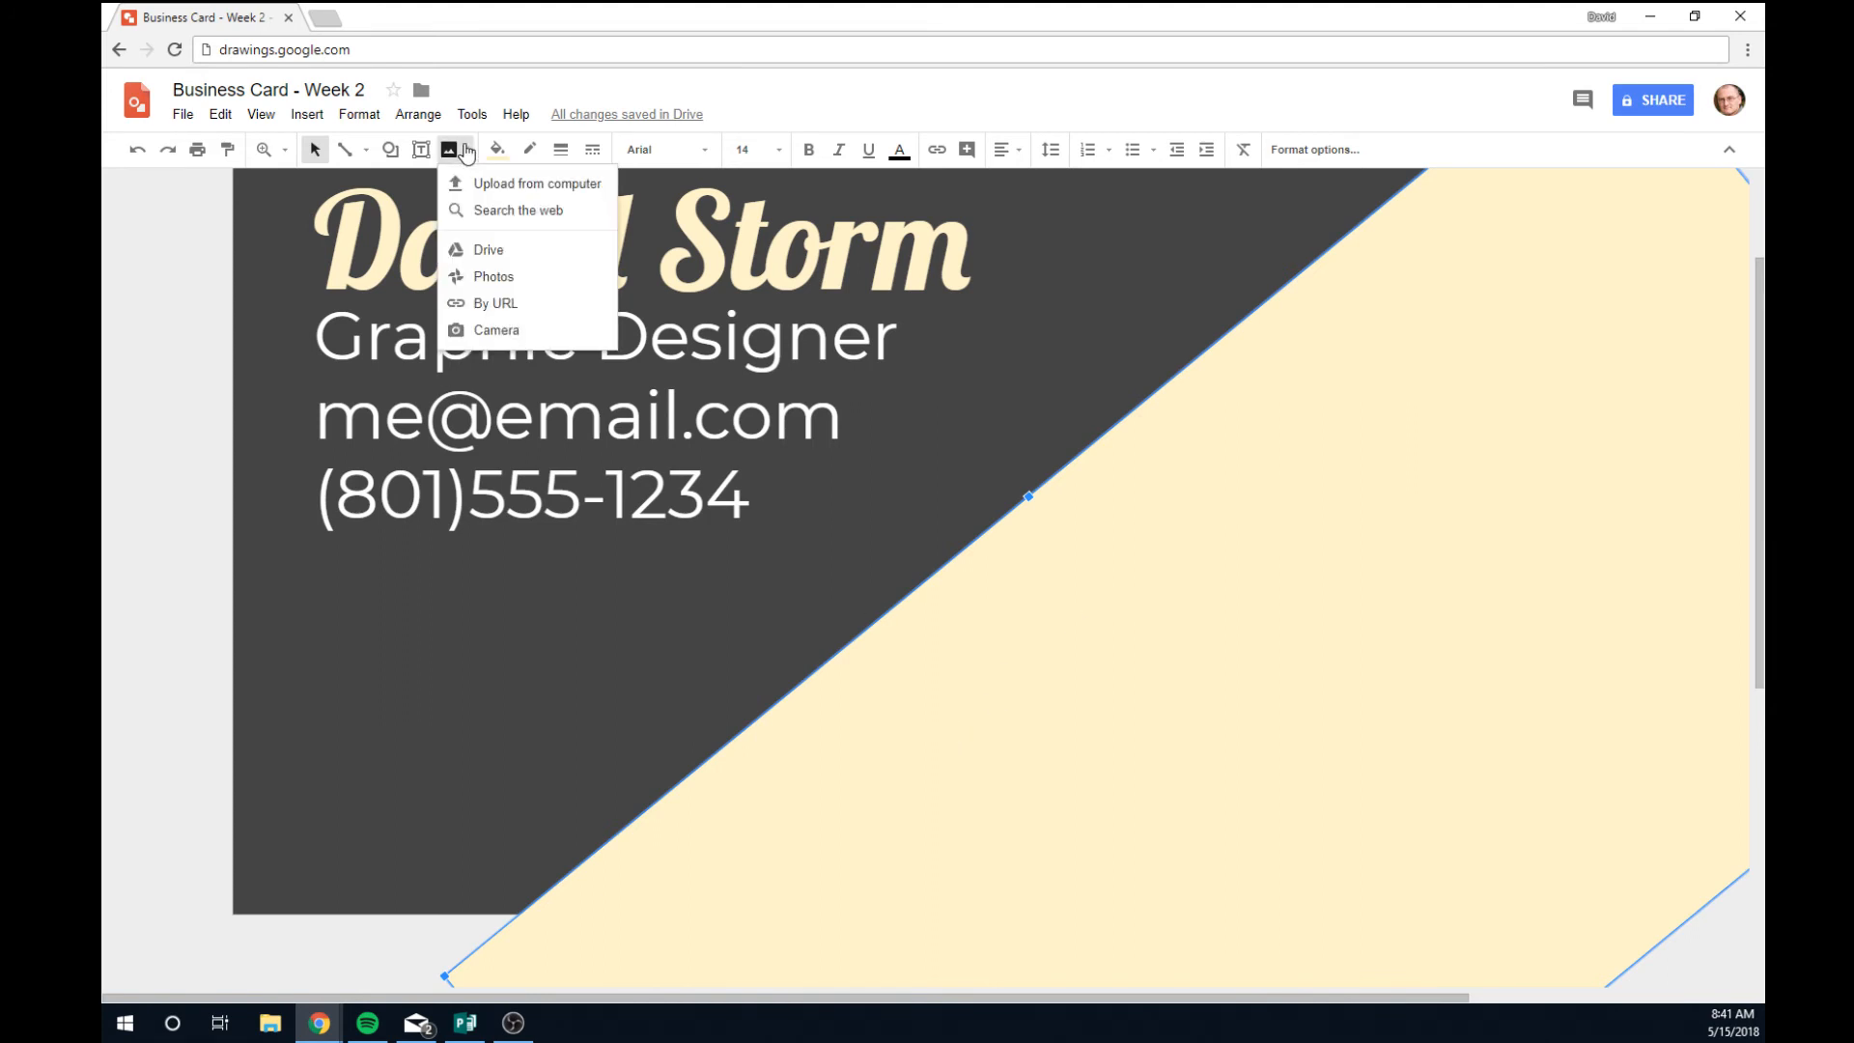
click(516, 213)
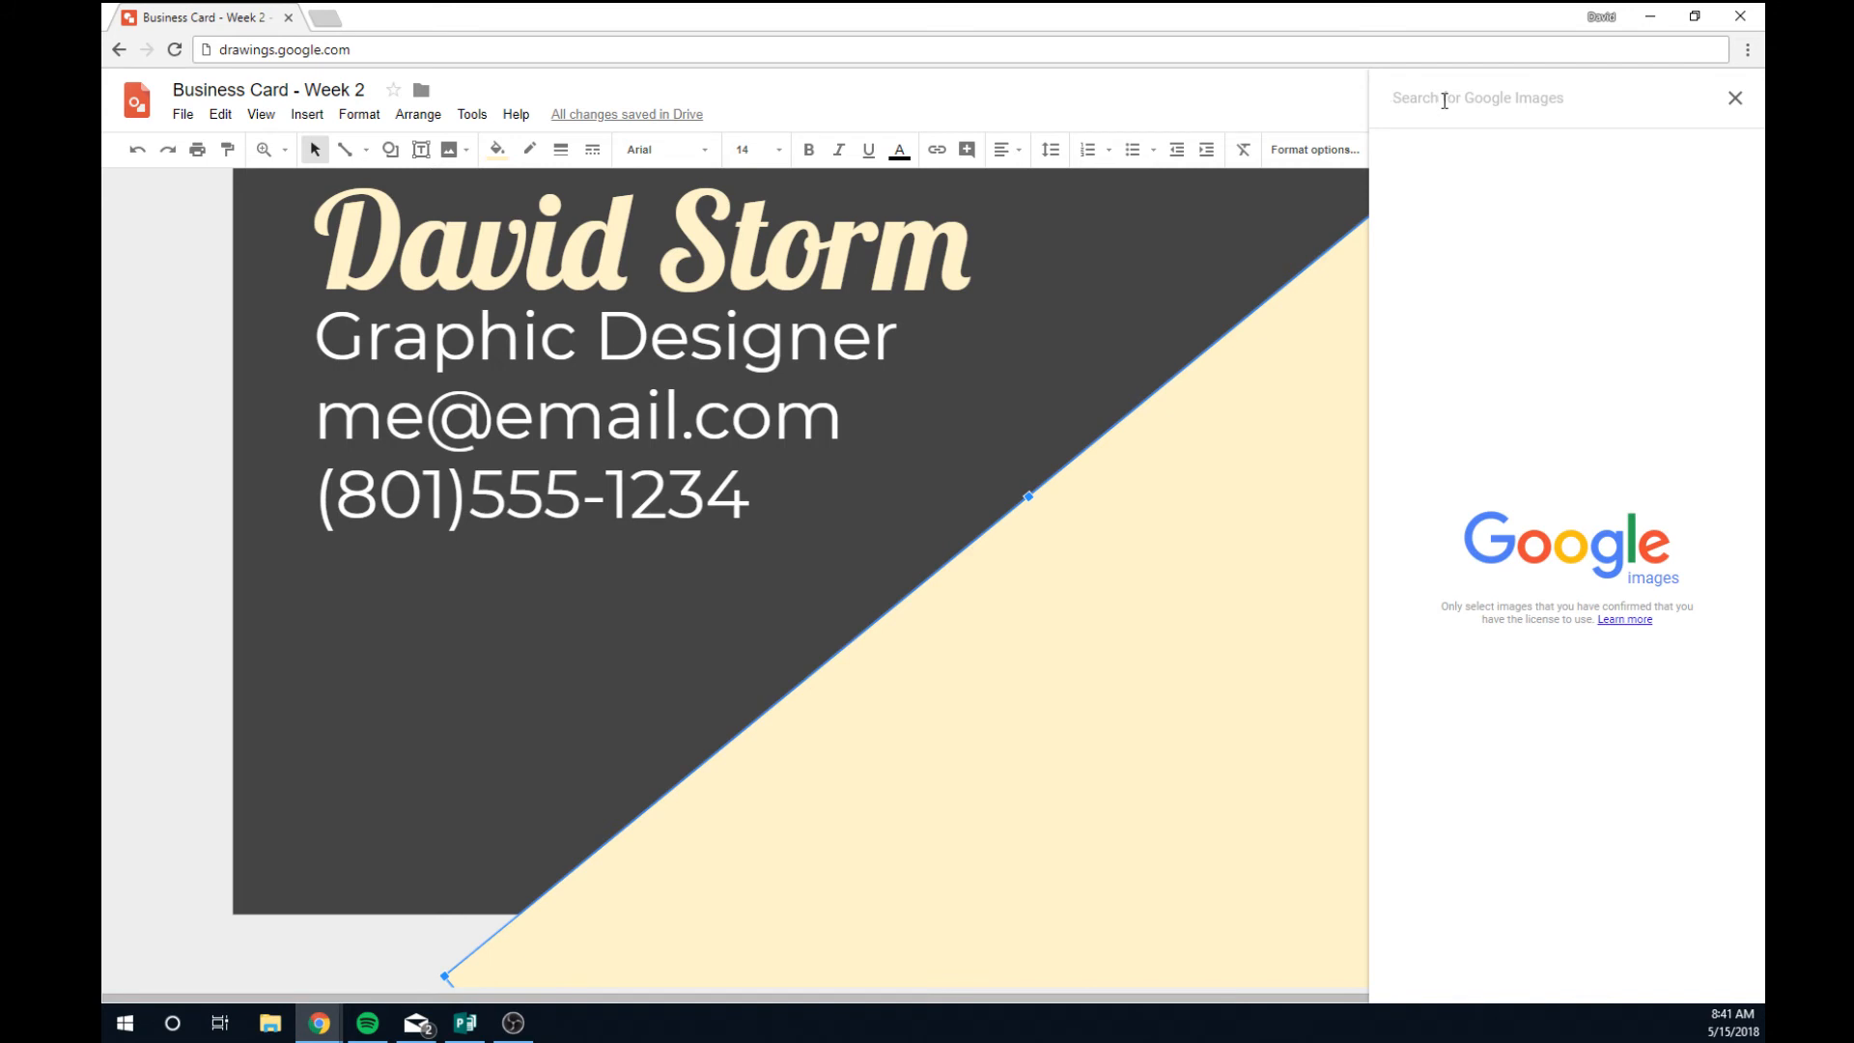
text(co)
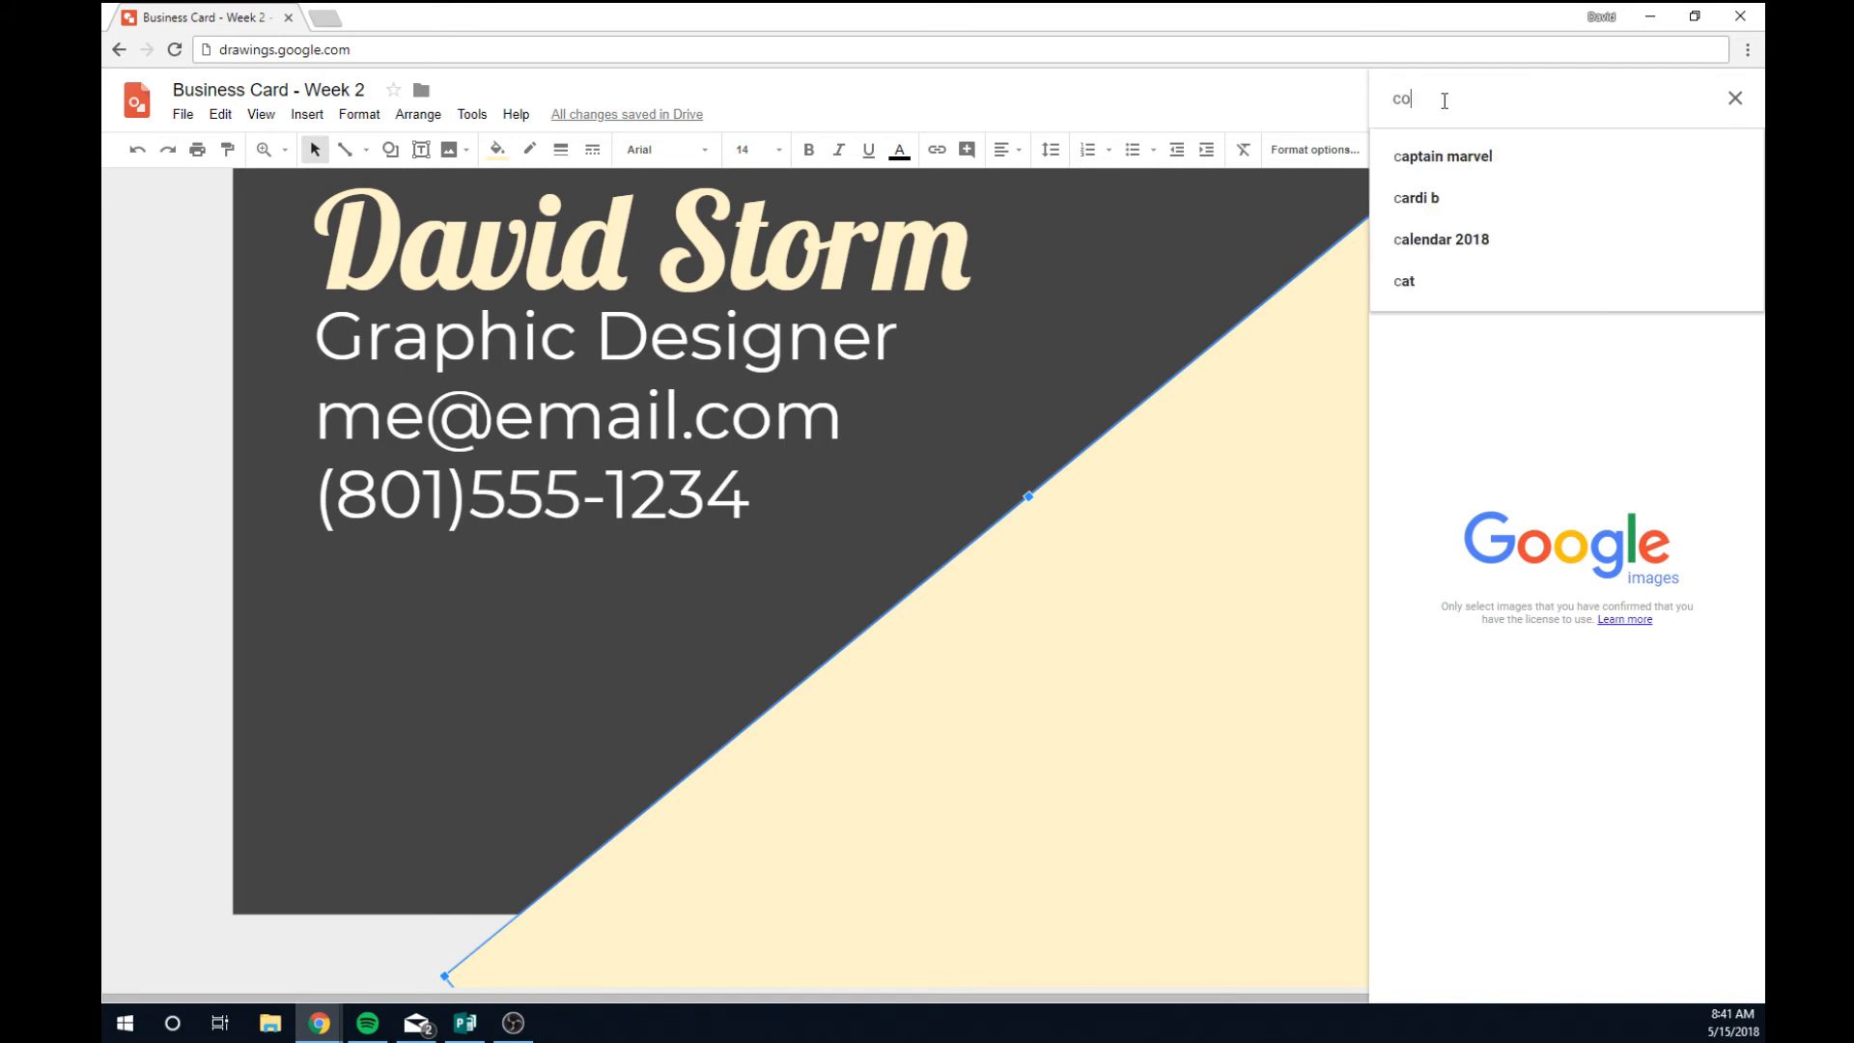
text(ol text)
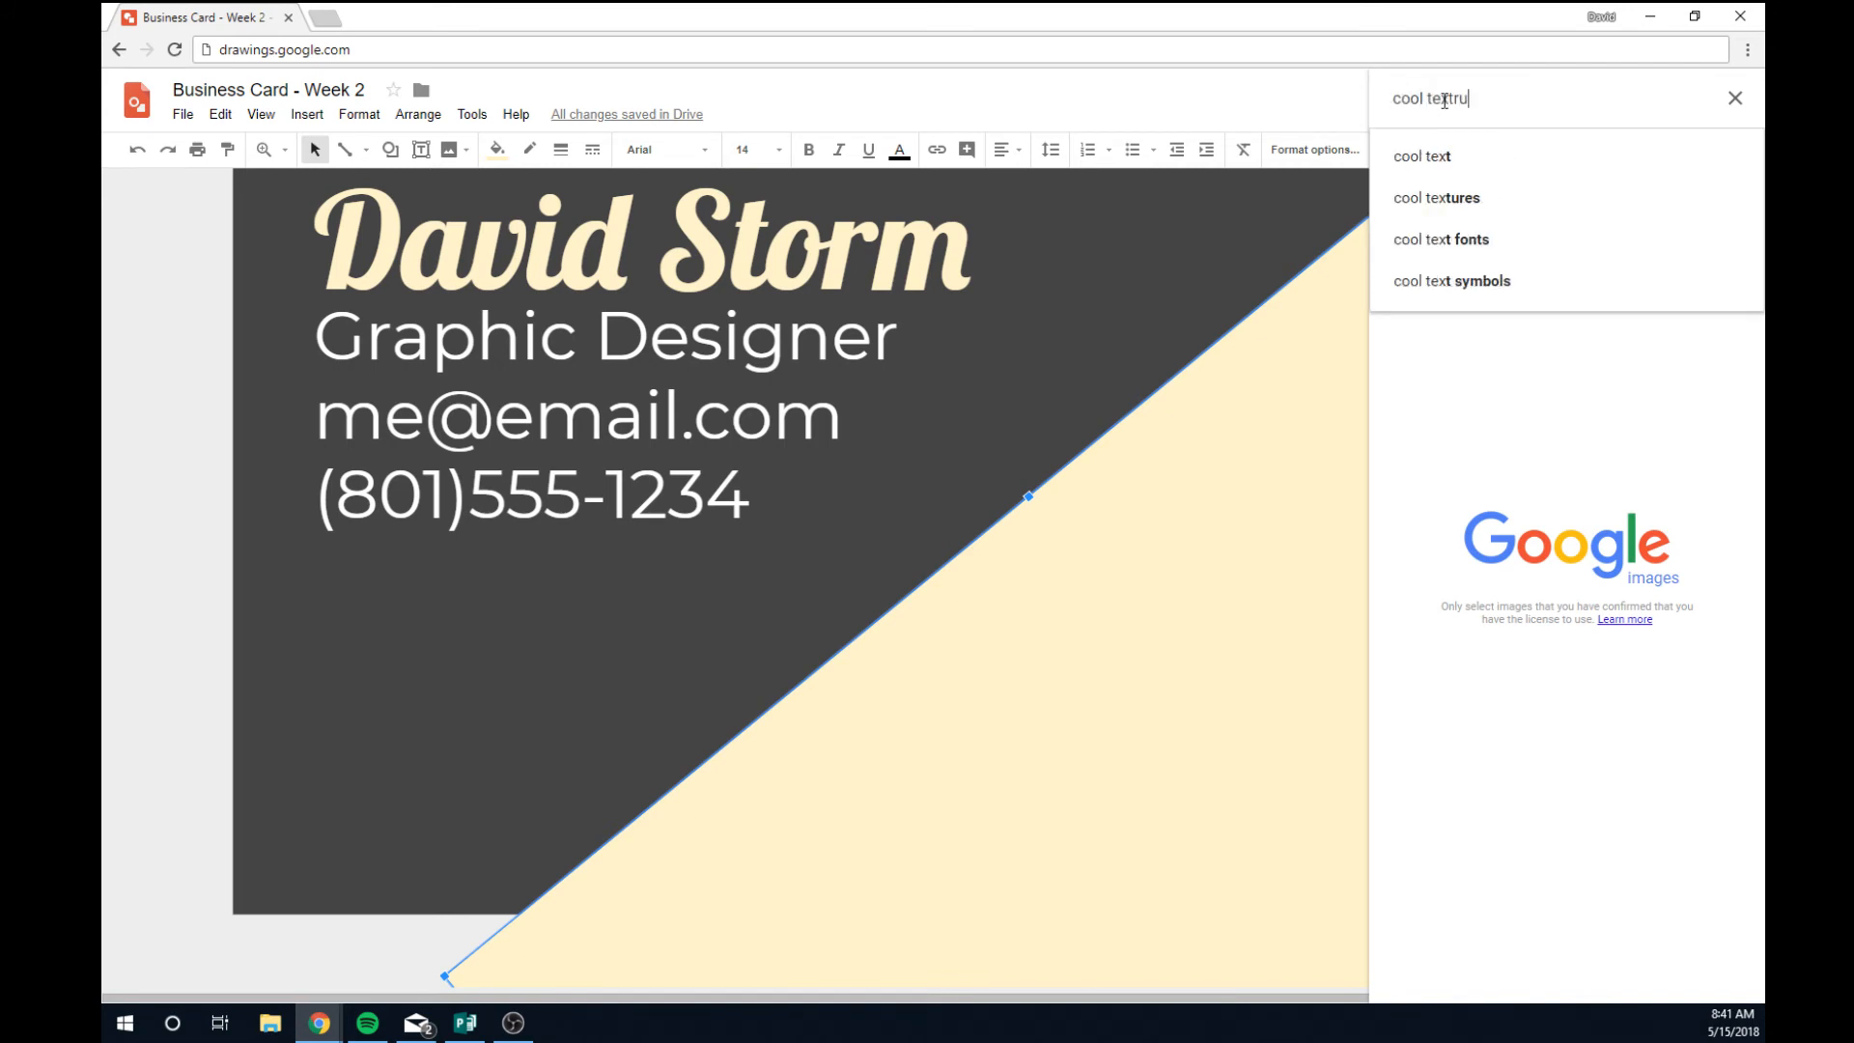
text(ut)
key(BackSpace)
text(res no backg)
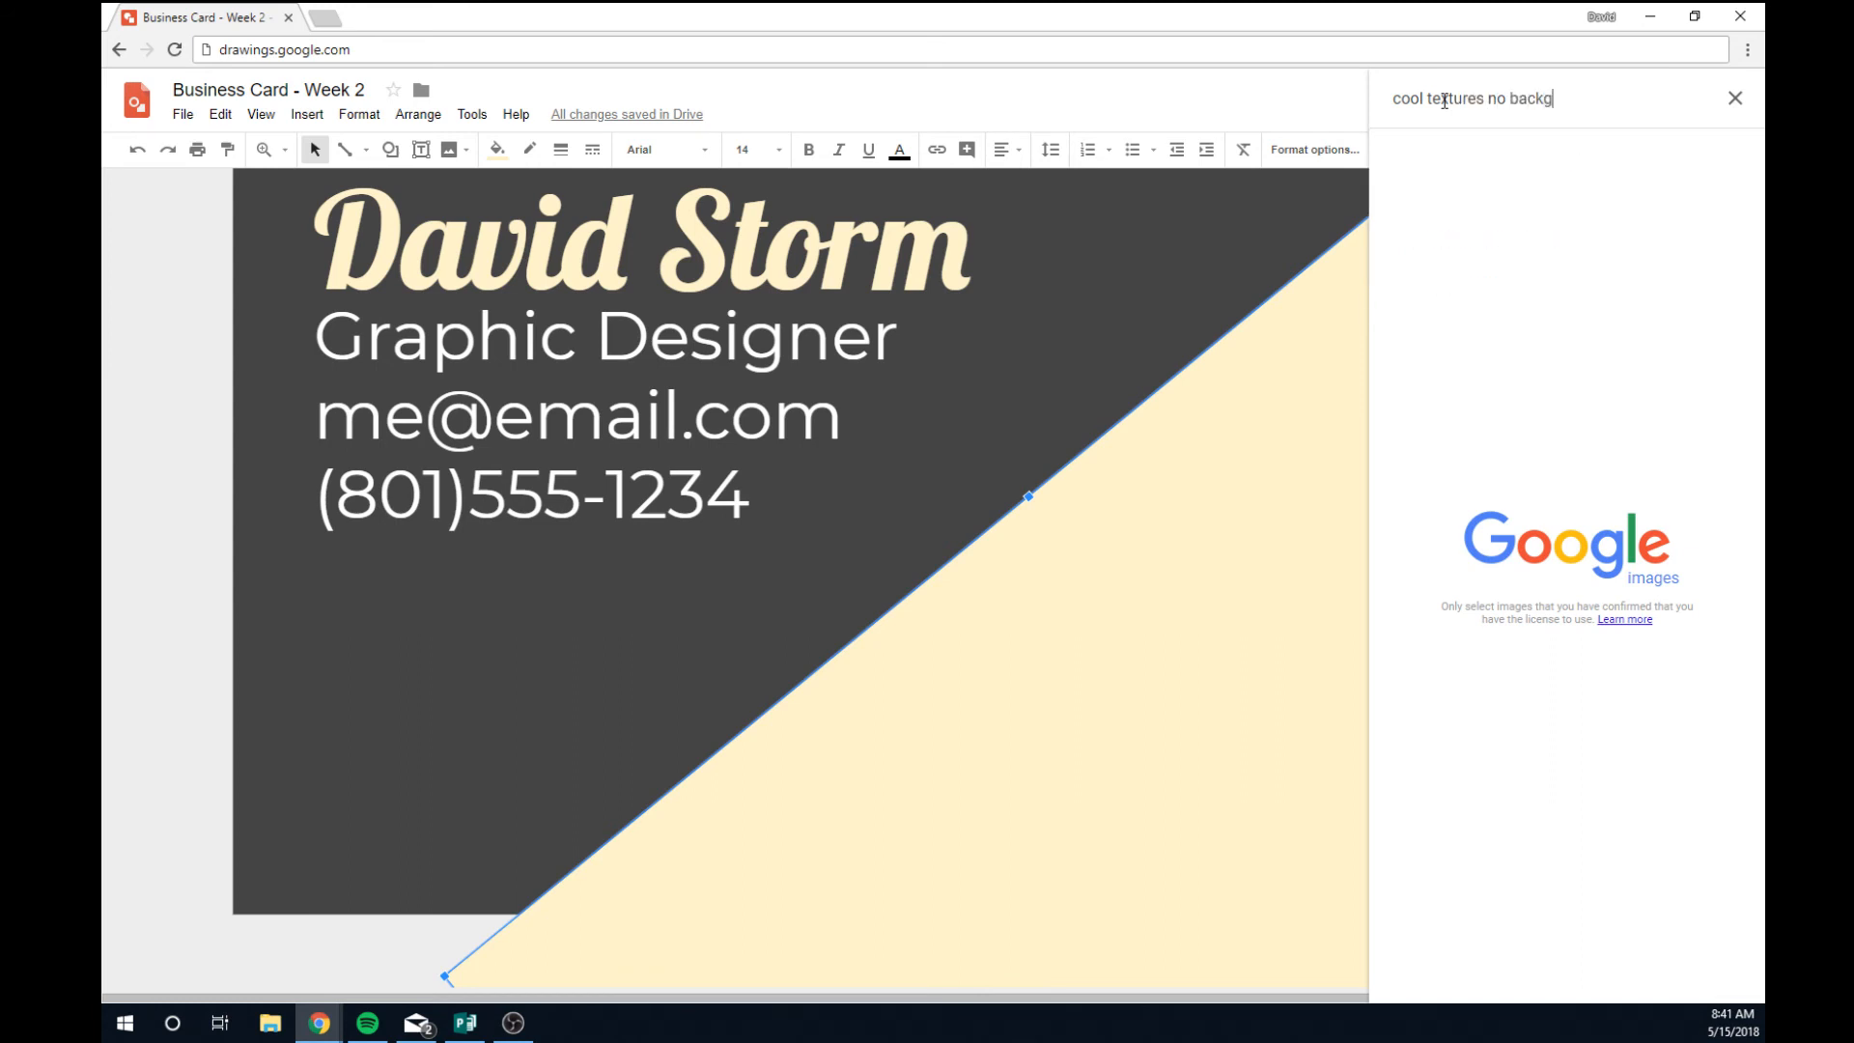
text(d)
key(Return)
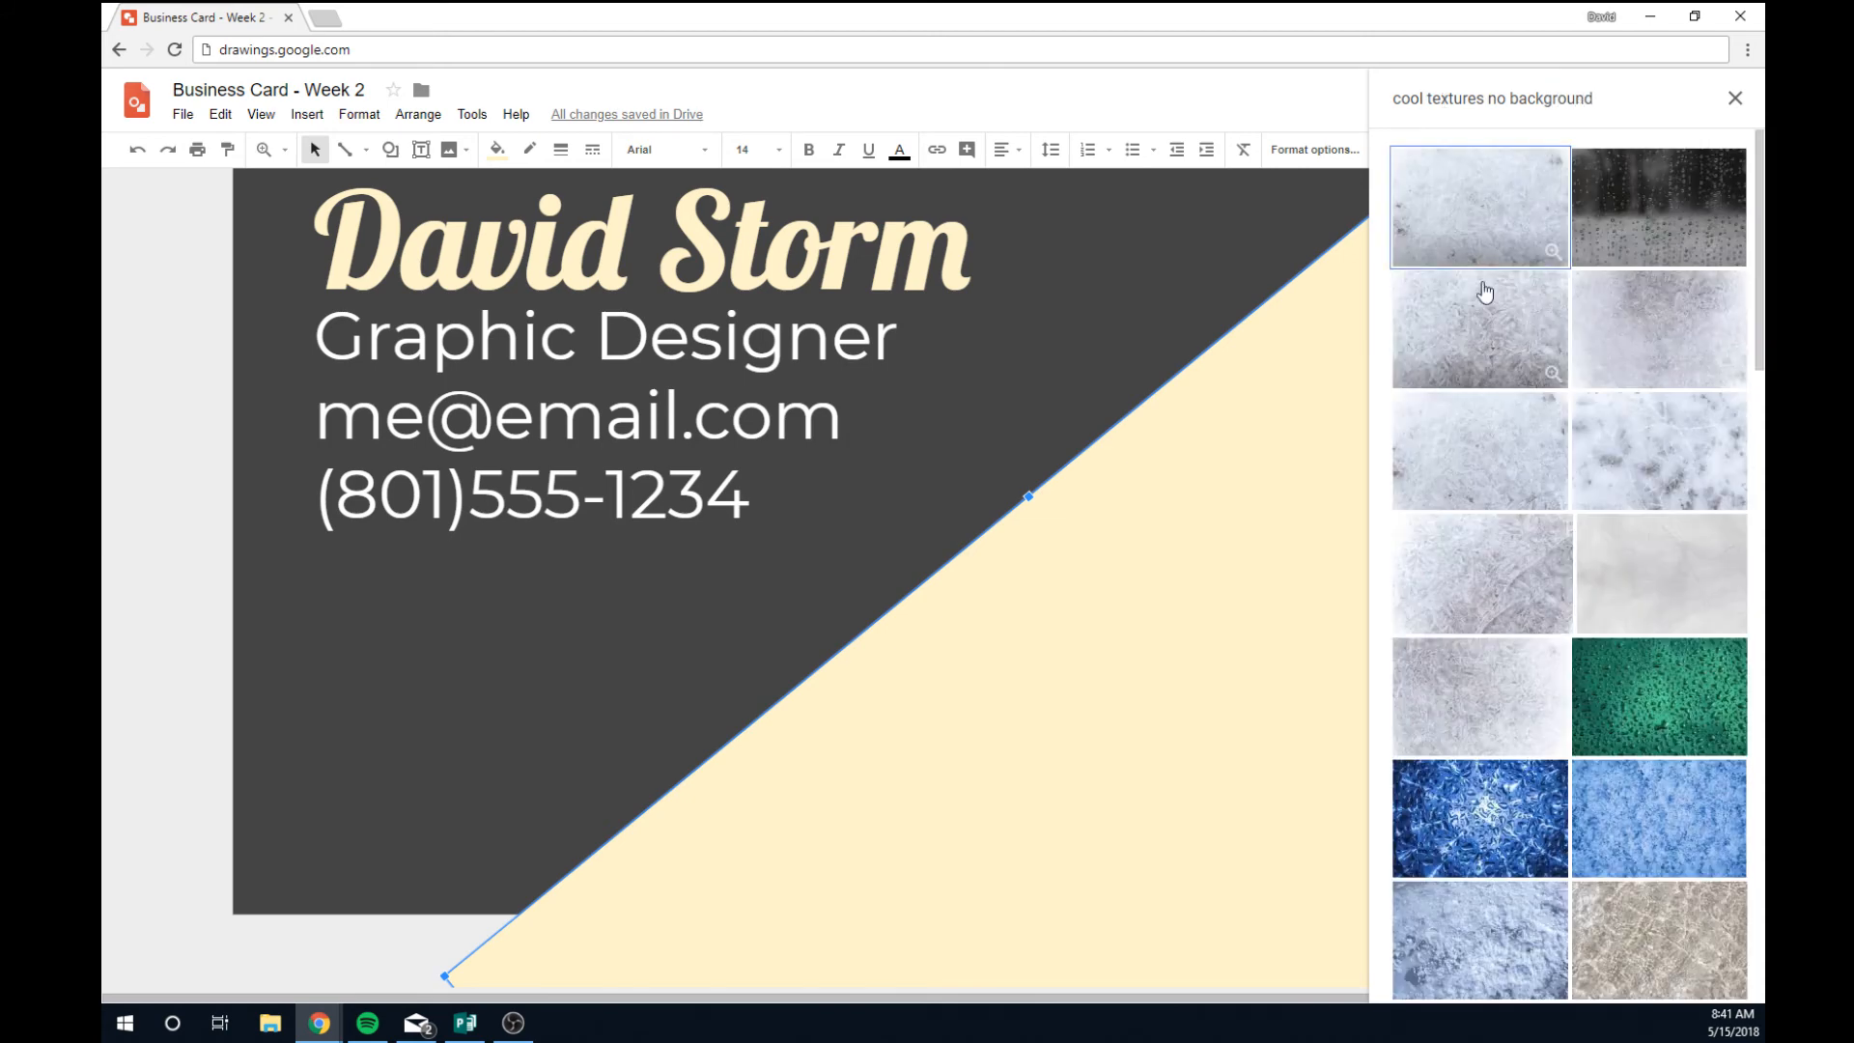
Insert the black hexagon-mesh texture from the search results.
scroll(1581, 563, down, 1)
scroll(1581, 563, down, 6)
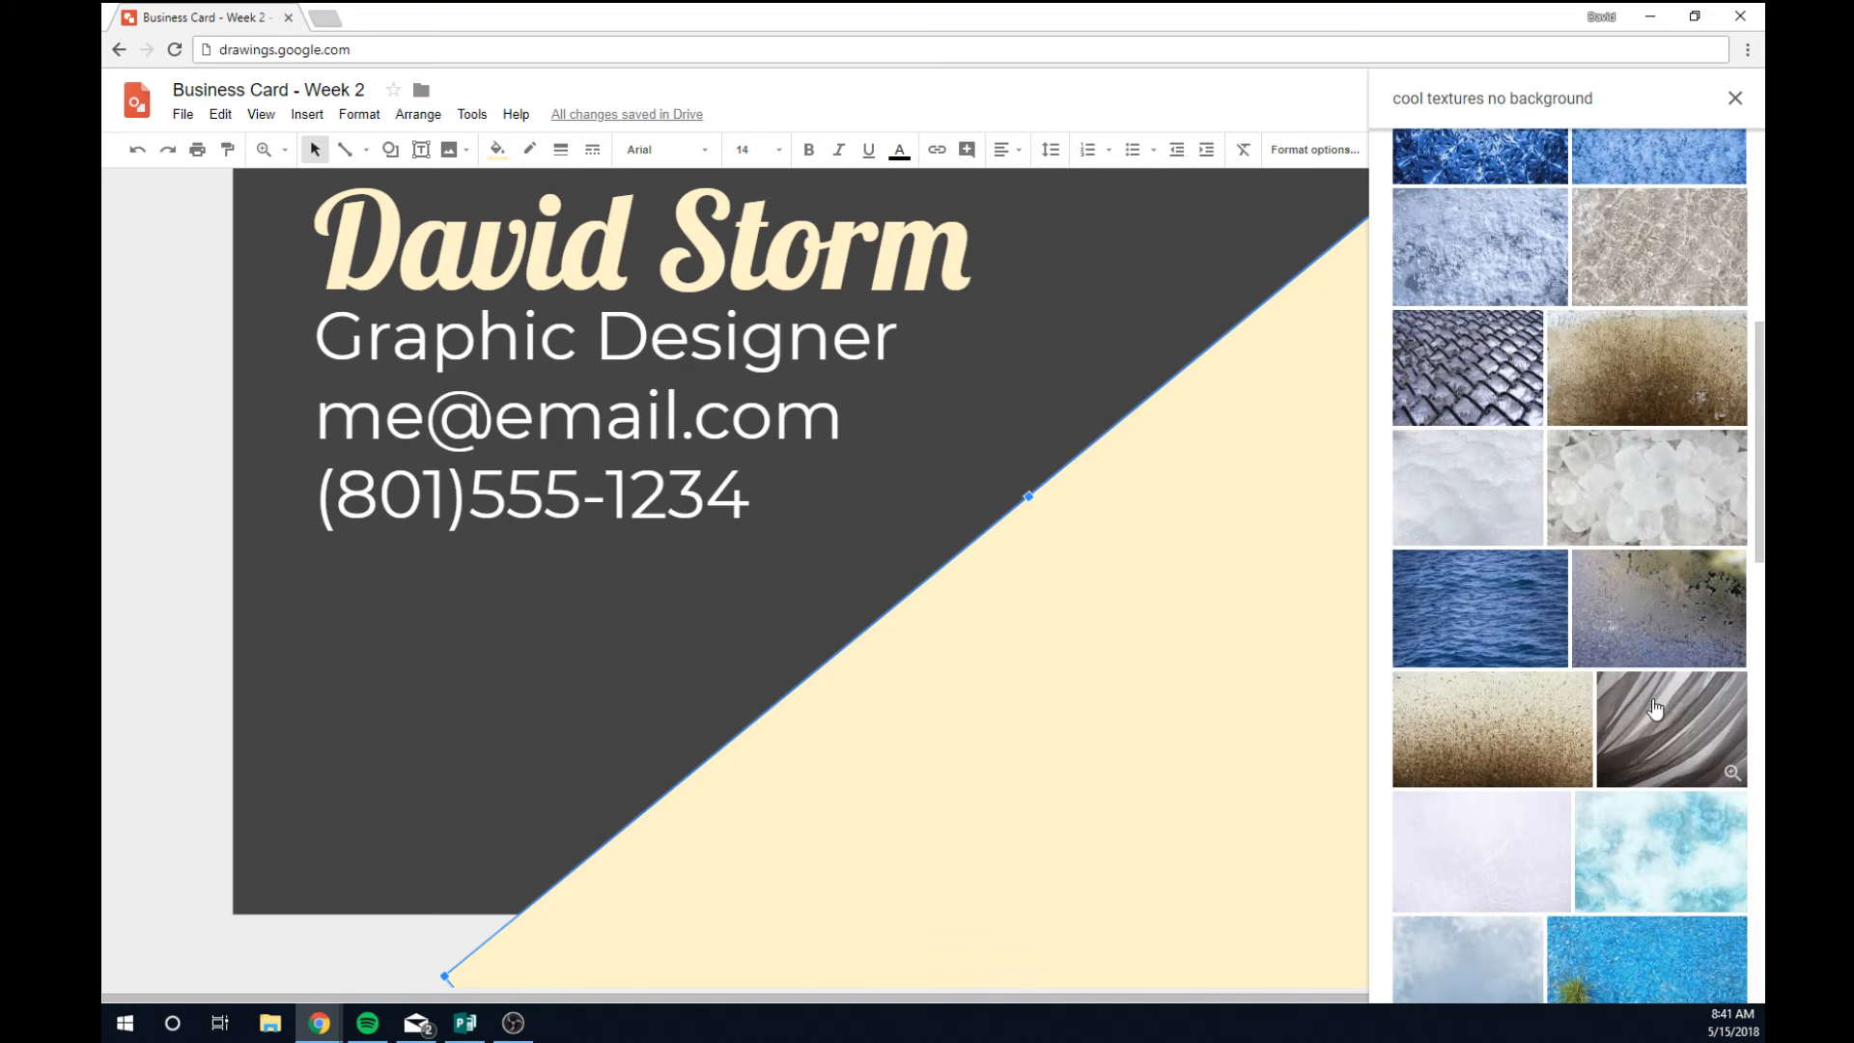
scroll(1654, 708, down, 6)
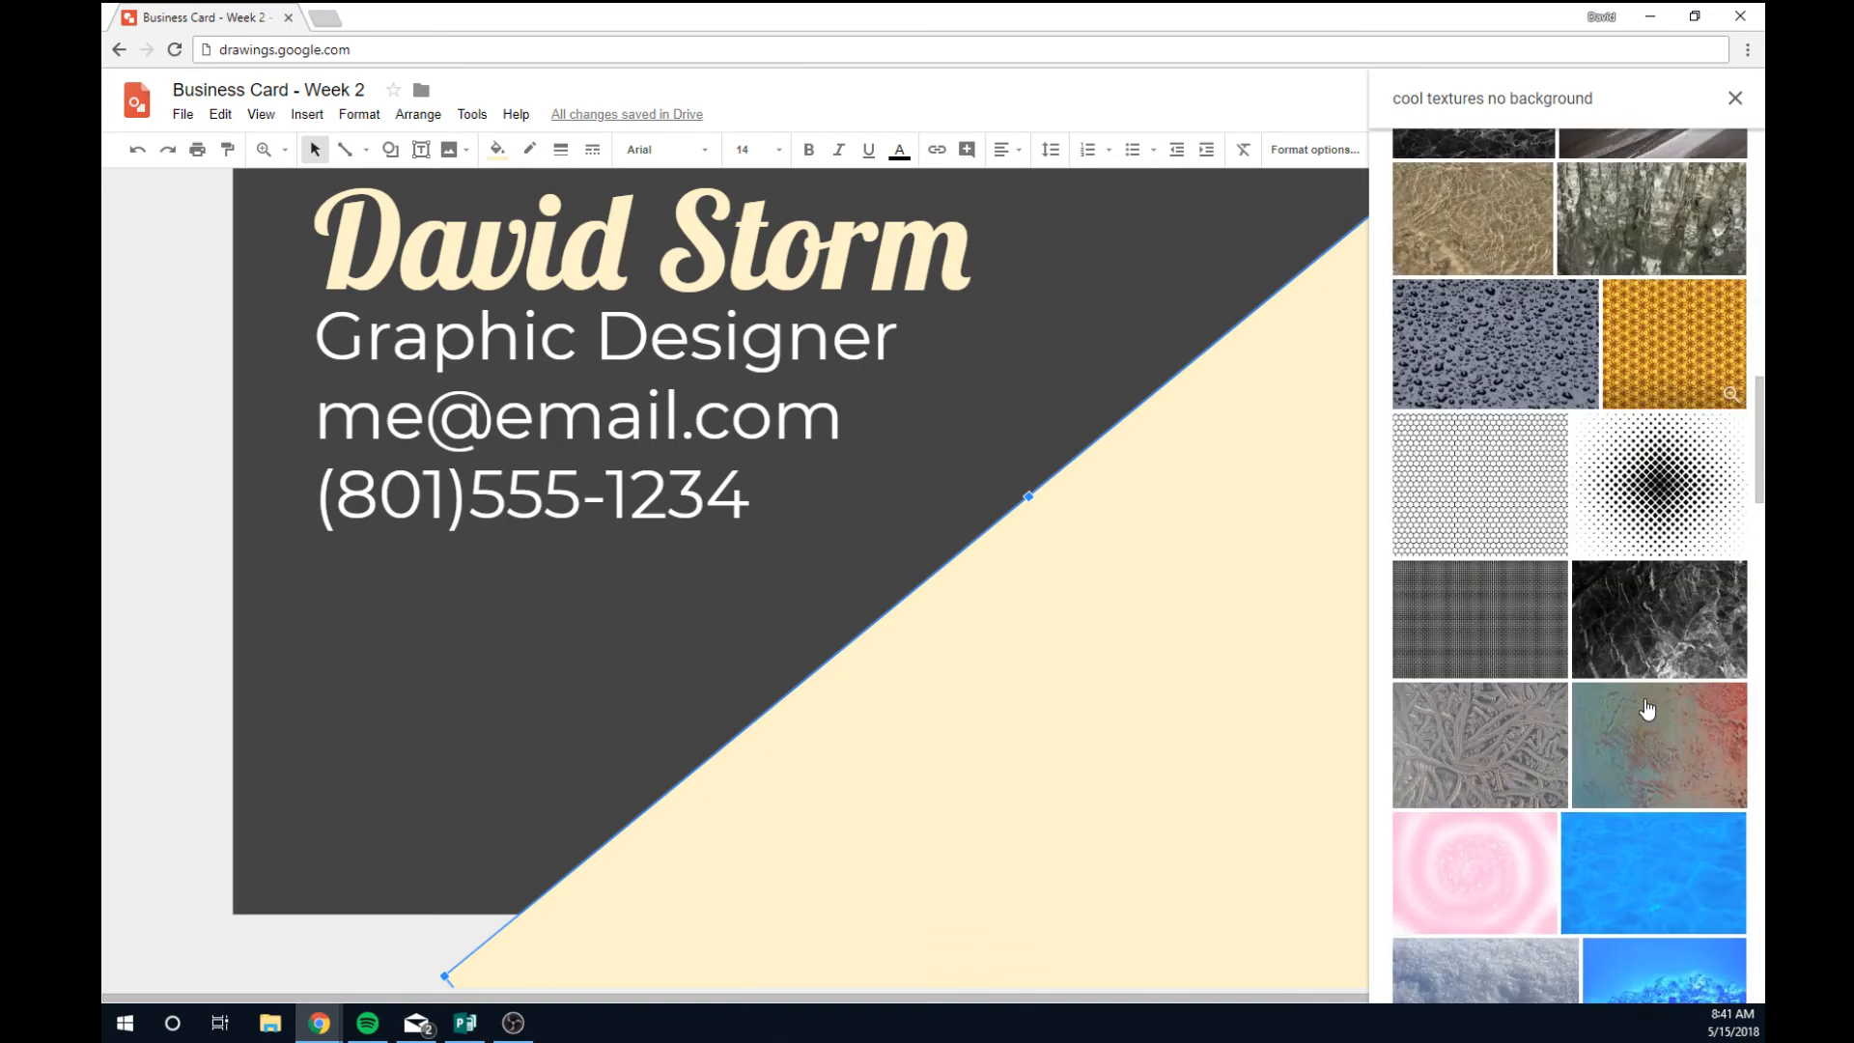
click(1492, 499)
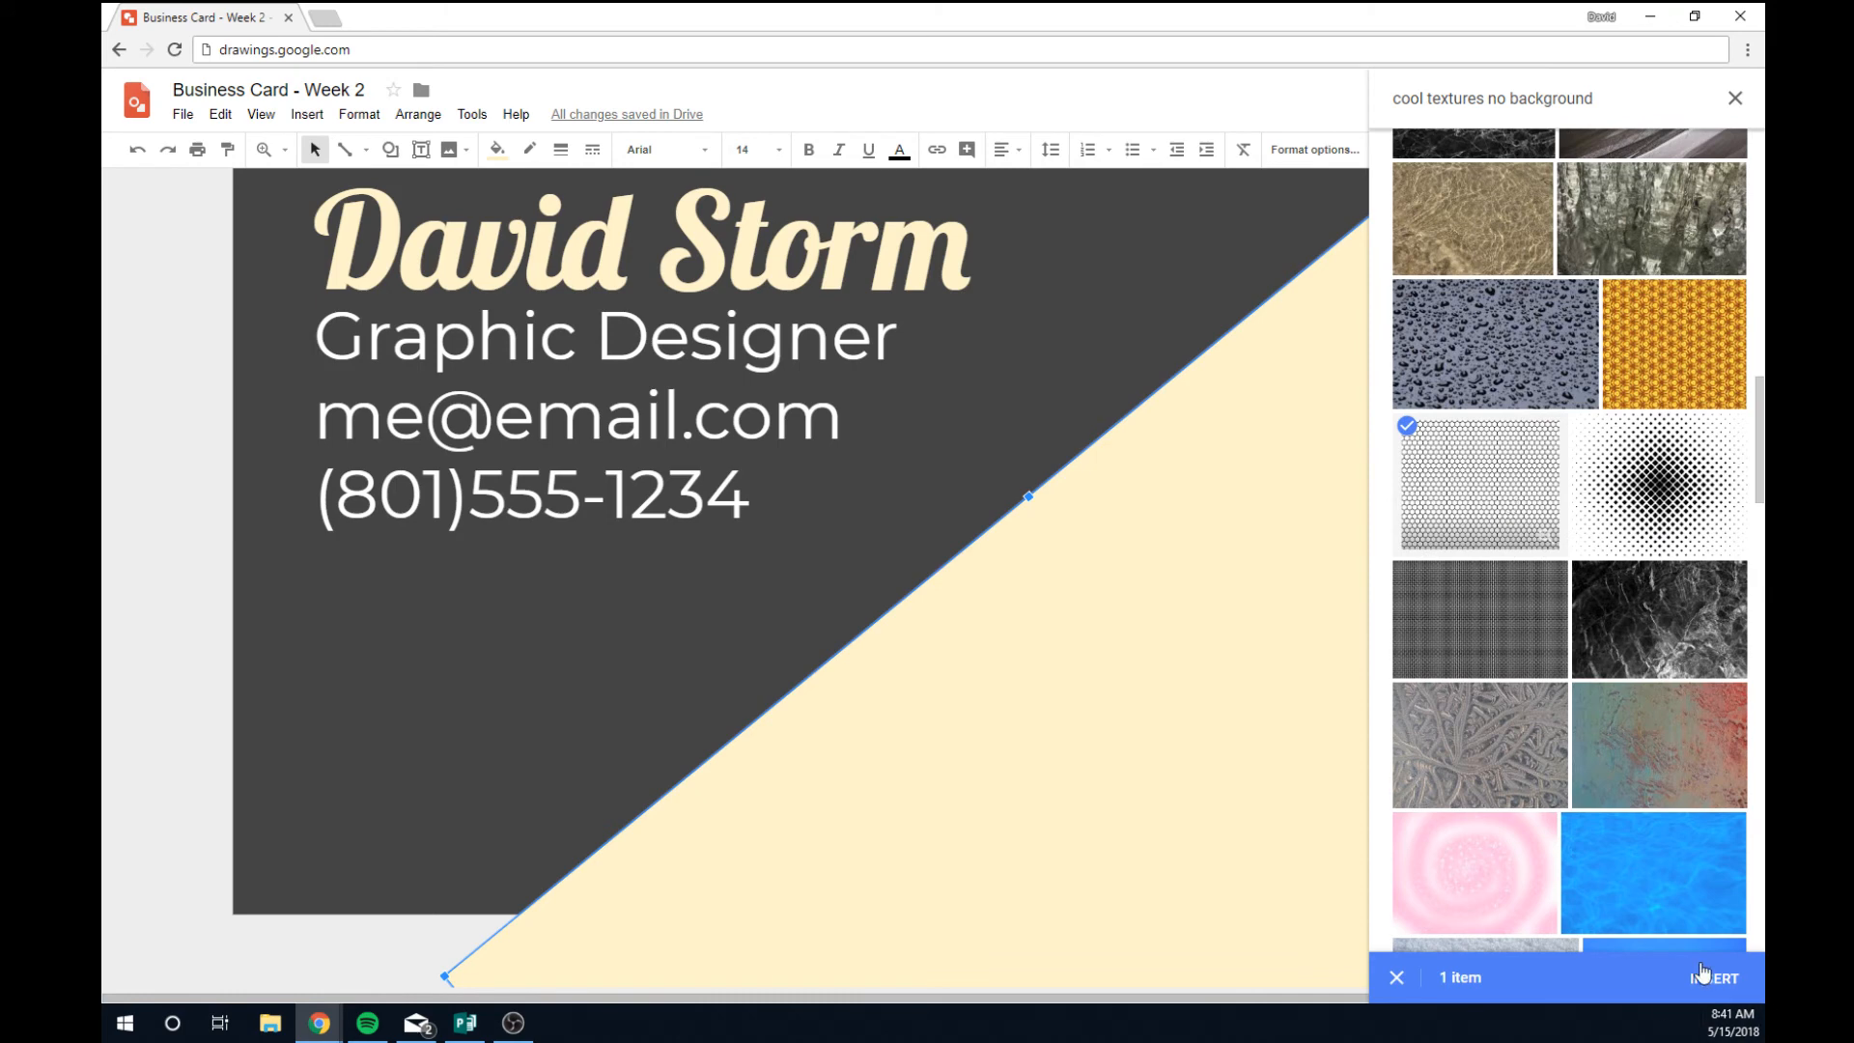
click(1702, 975)
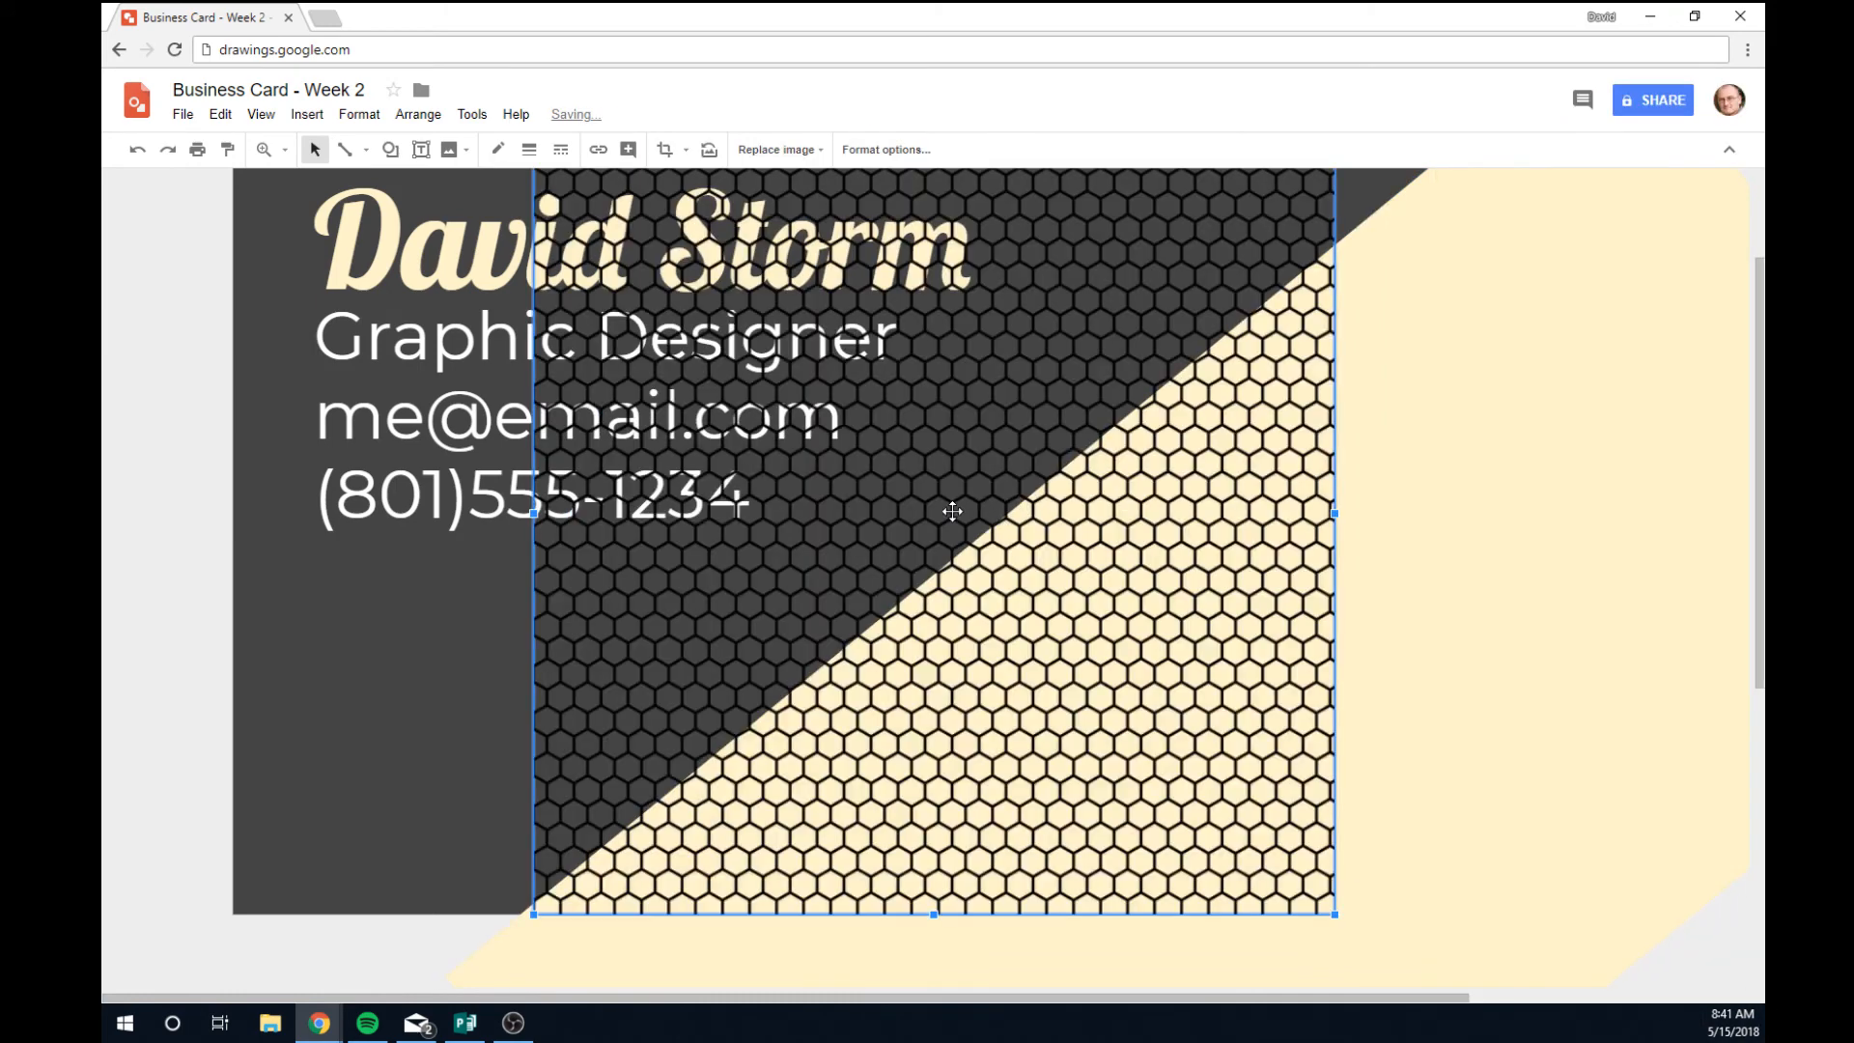
Move the hexagon image onto the band and rotate it to about 320° along the diagonal.
drag(1027, 566, 1422, 766)
scroll(1333, 708, down, 3)
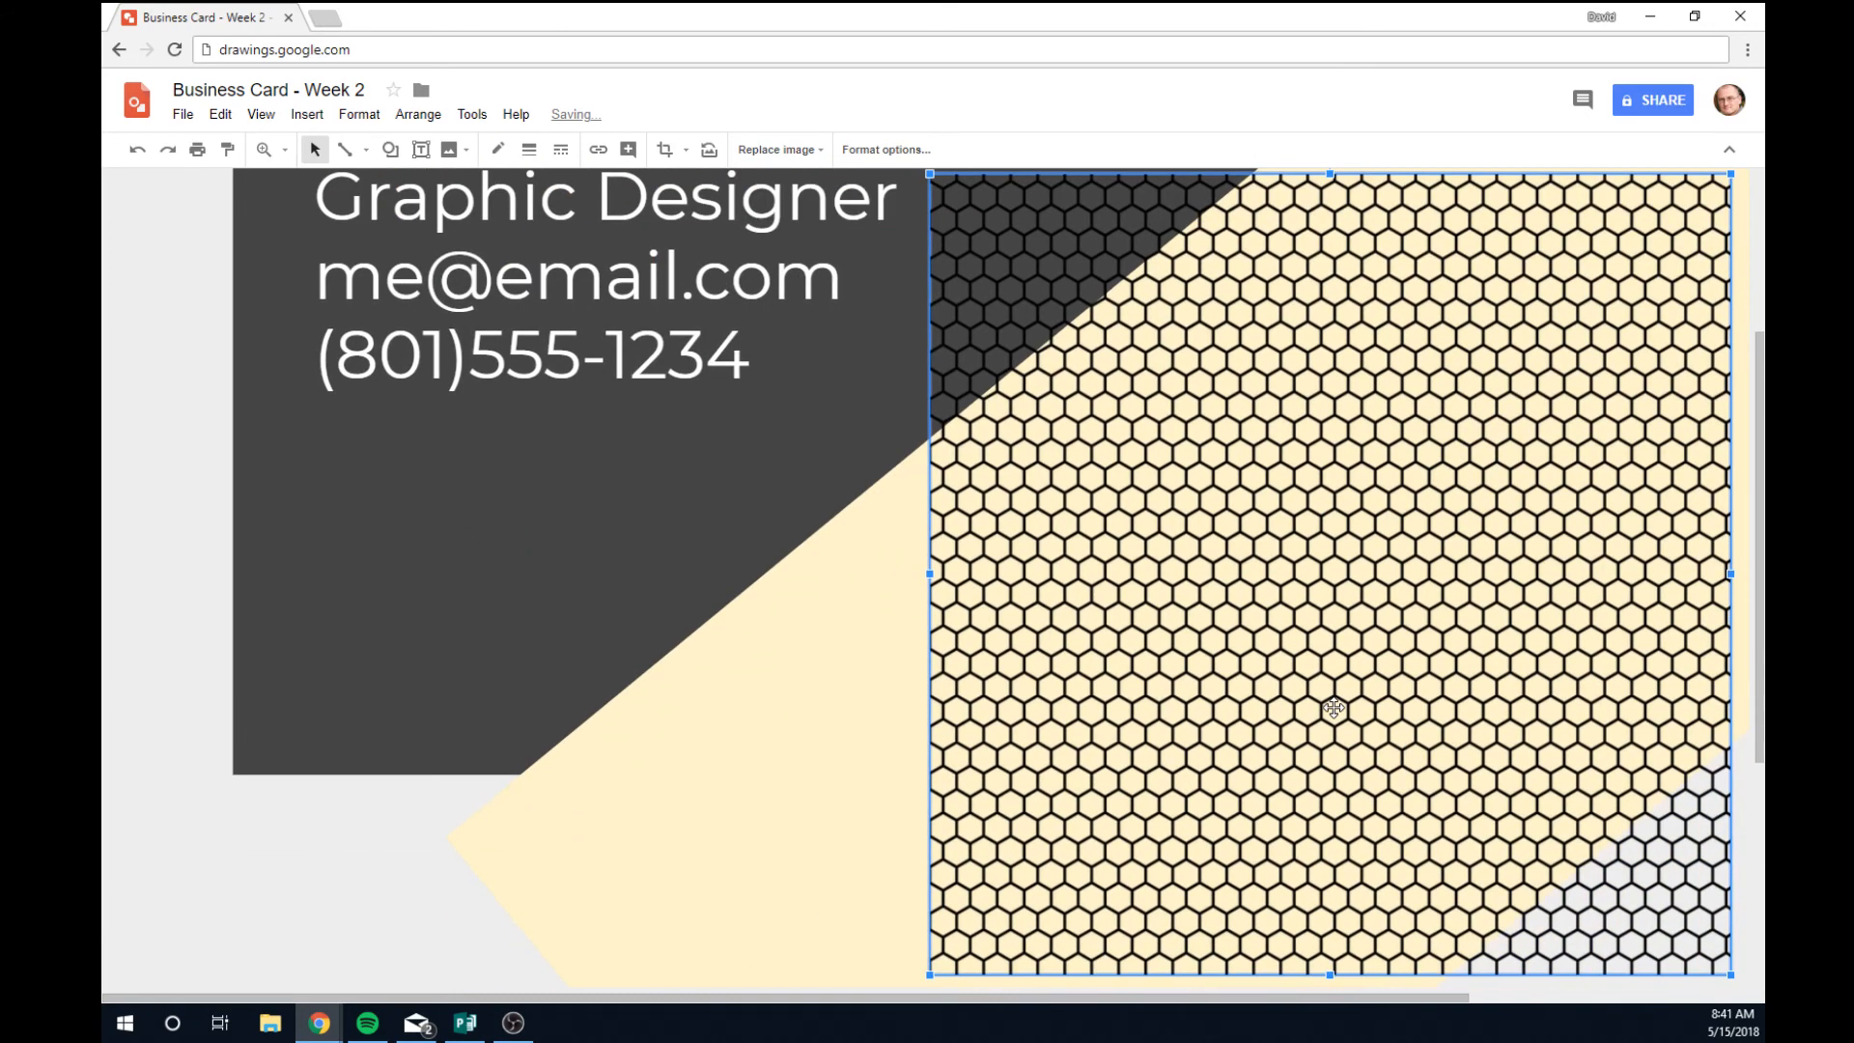
scroll(1333, 708, up, 3)
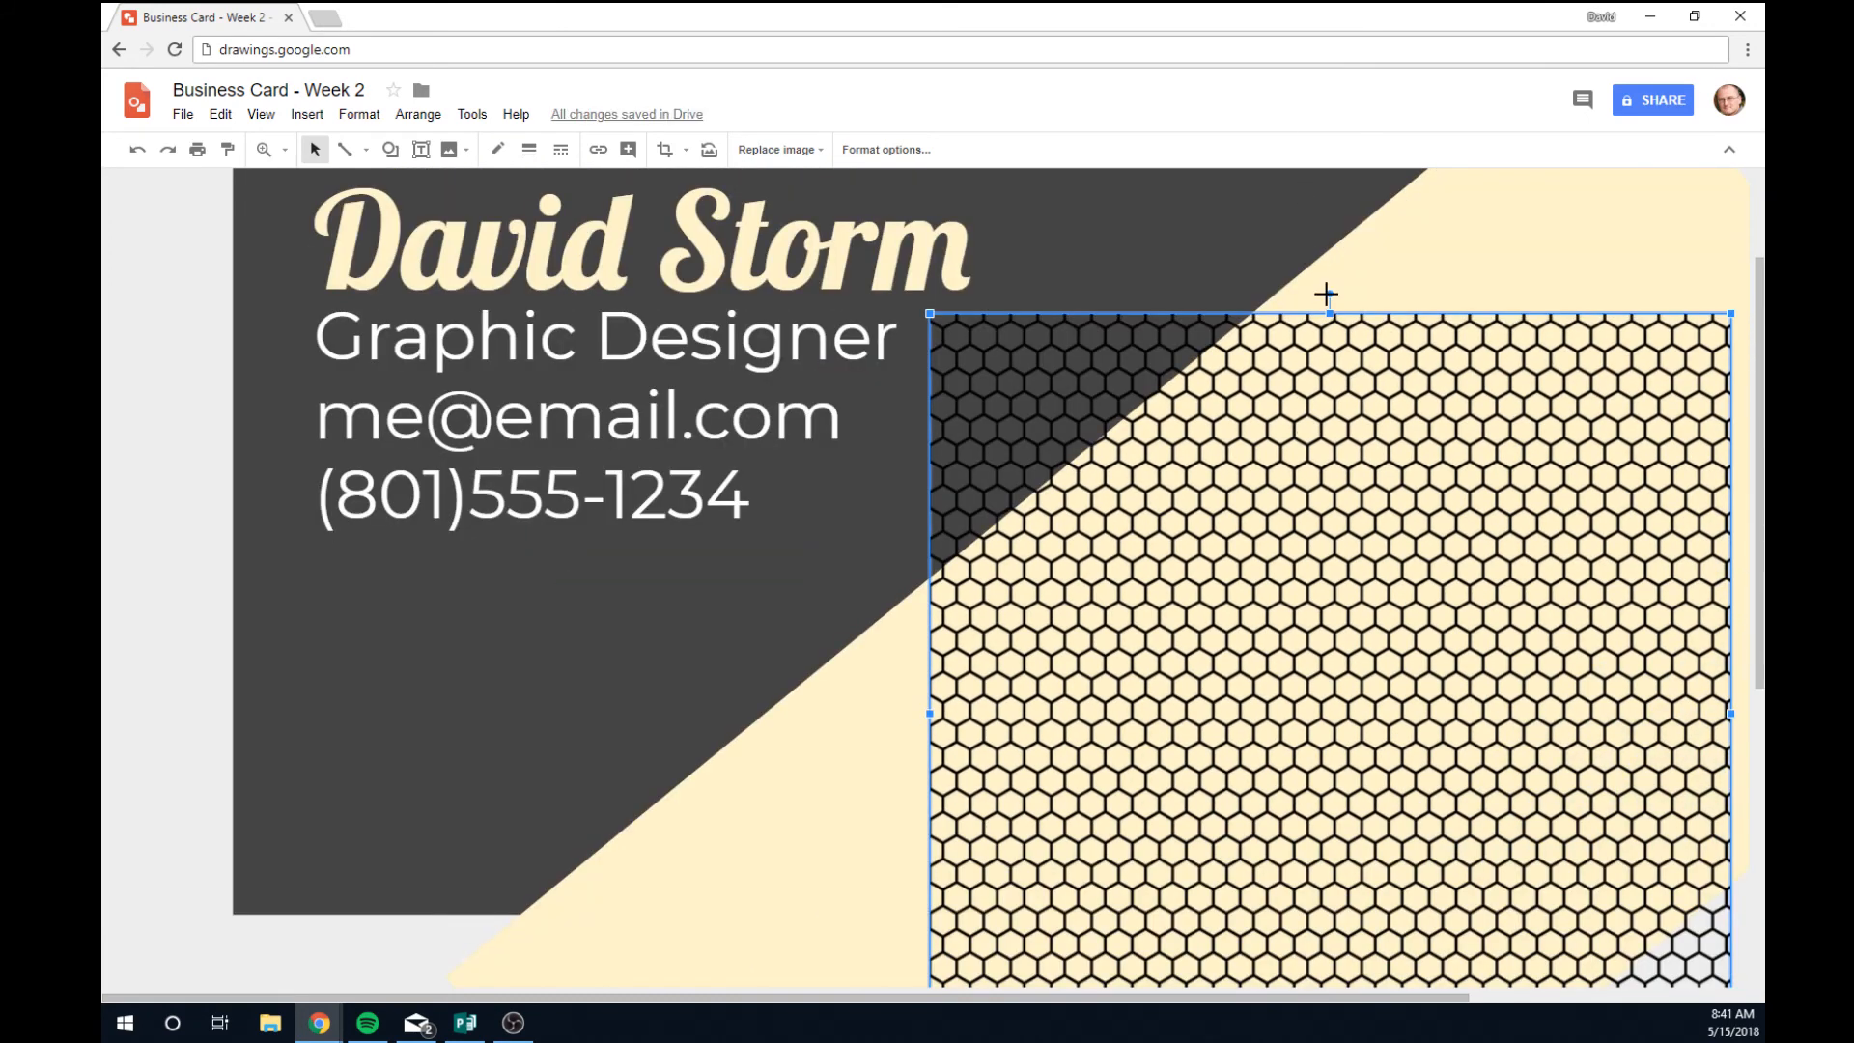
drag(1328, 294, 1116, 450)
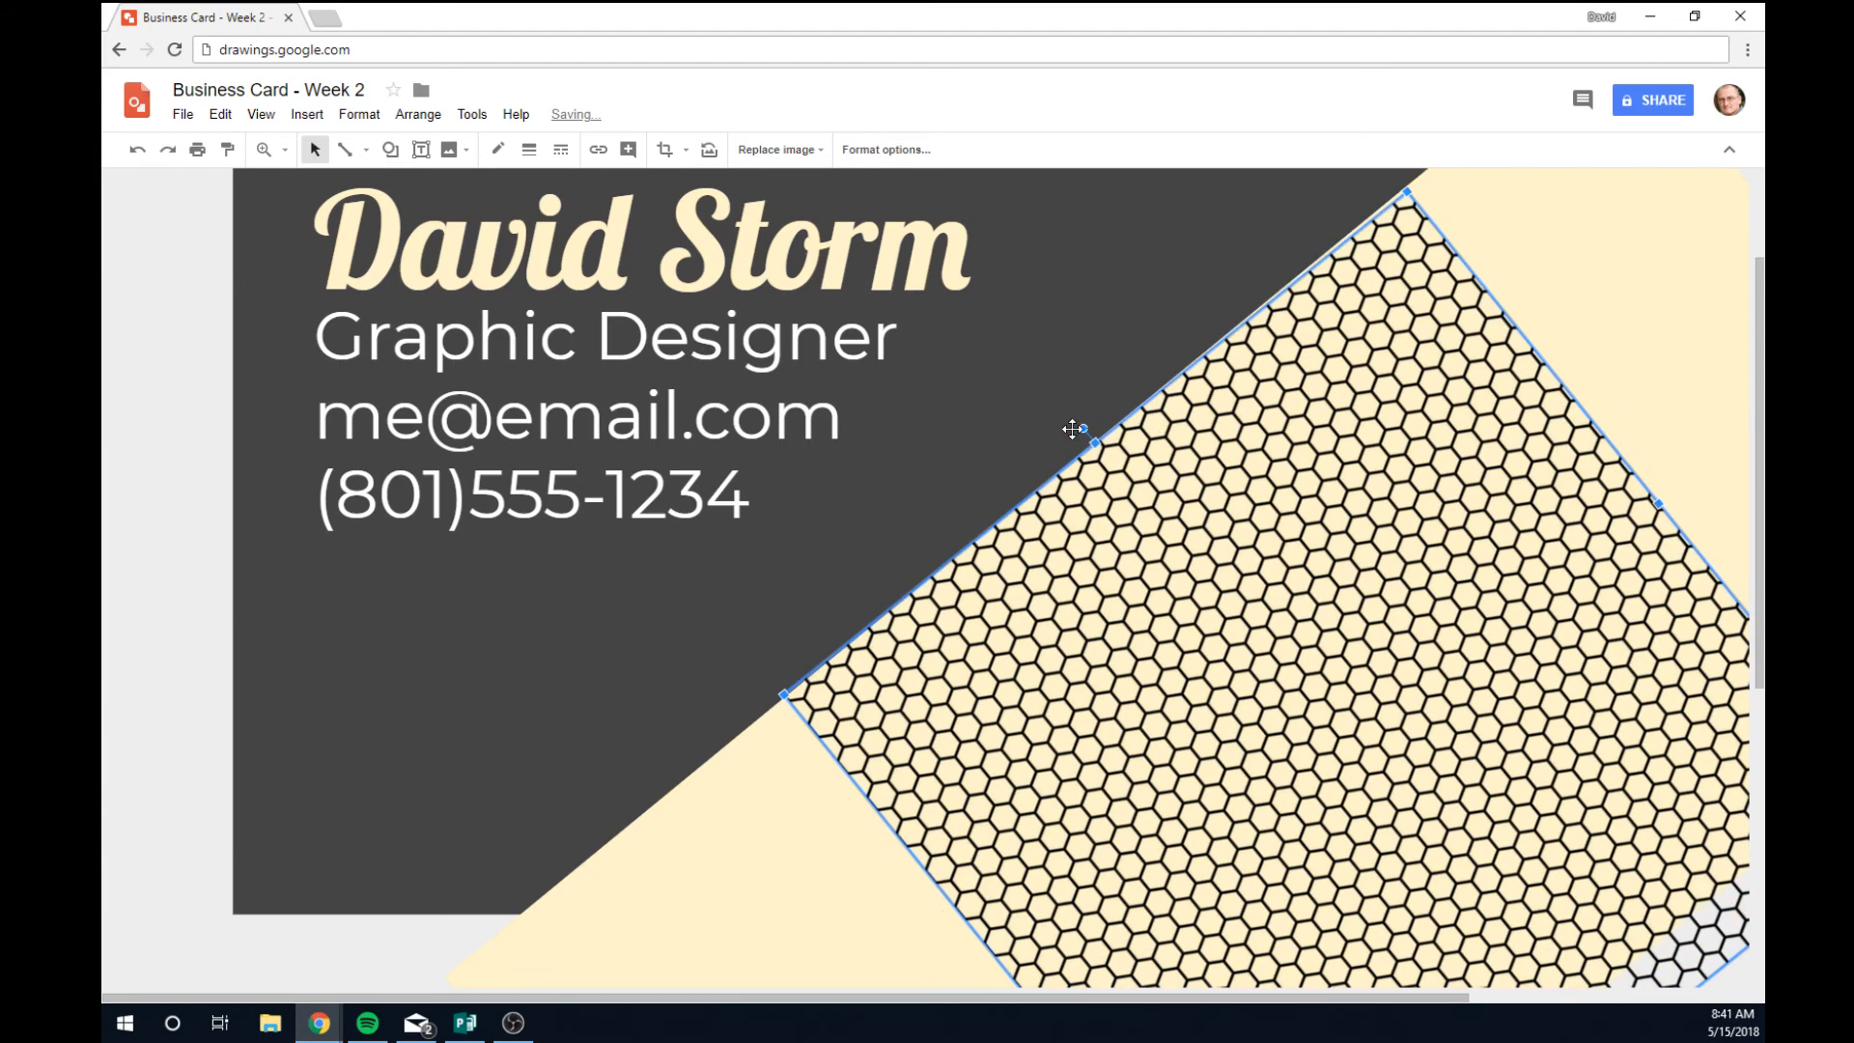
drag(1081, 428, 1078, 430)
scroll(1222, 585, down, 6)
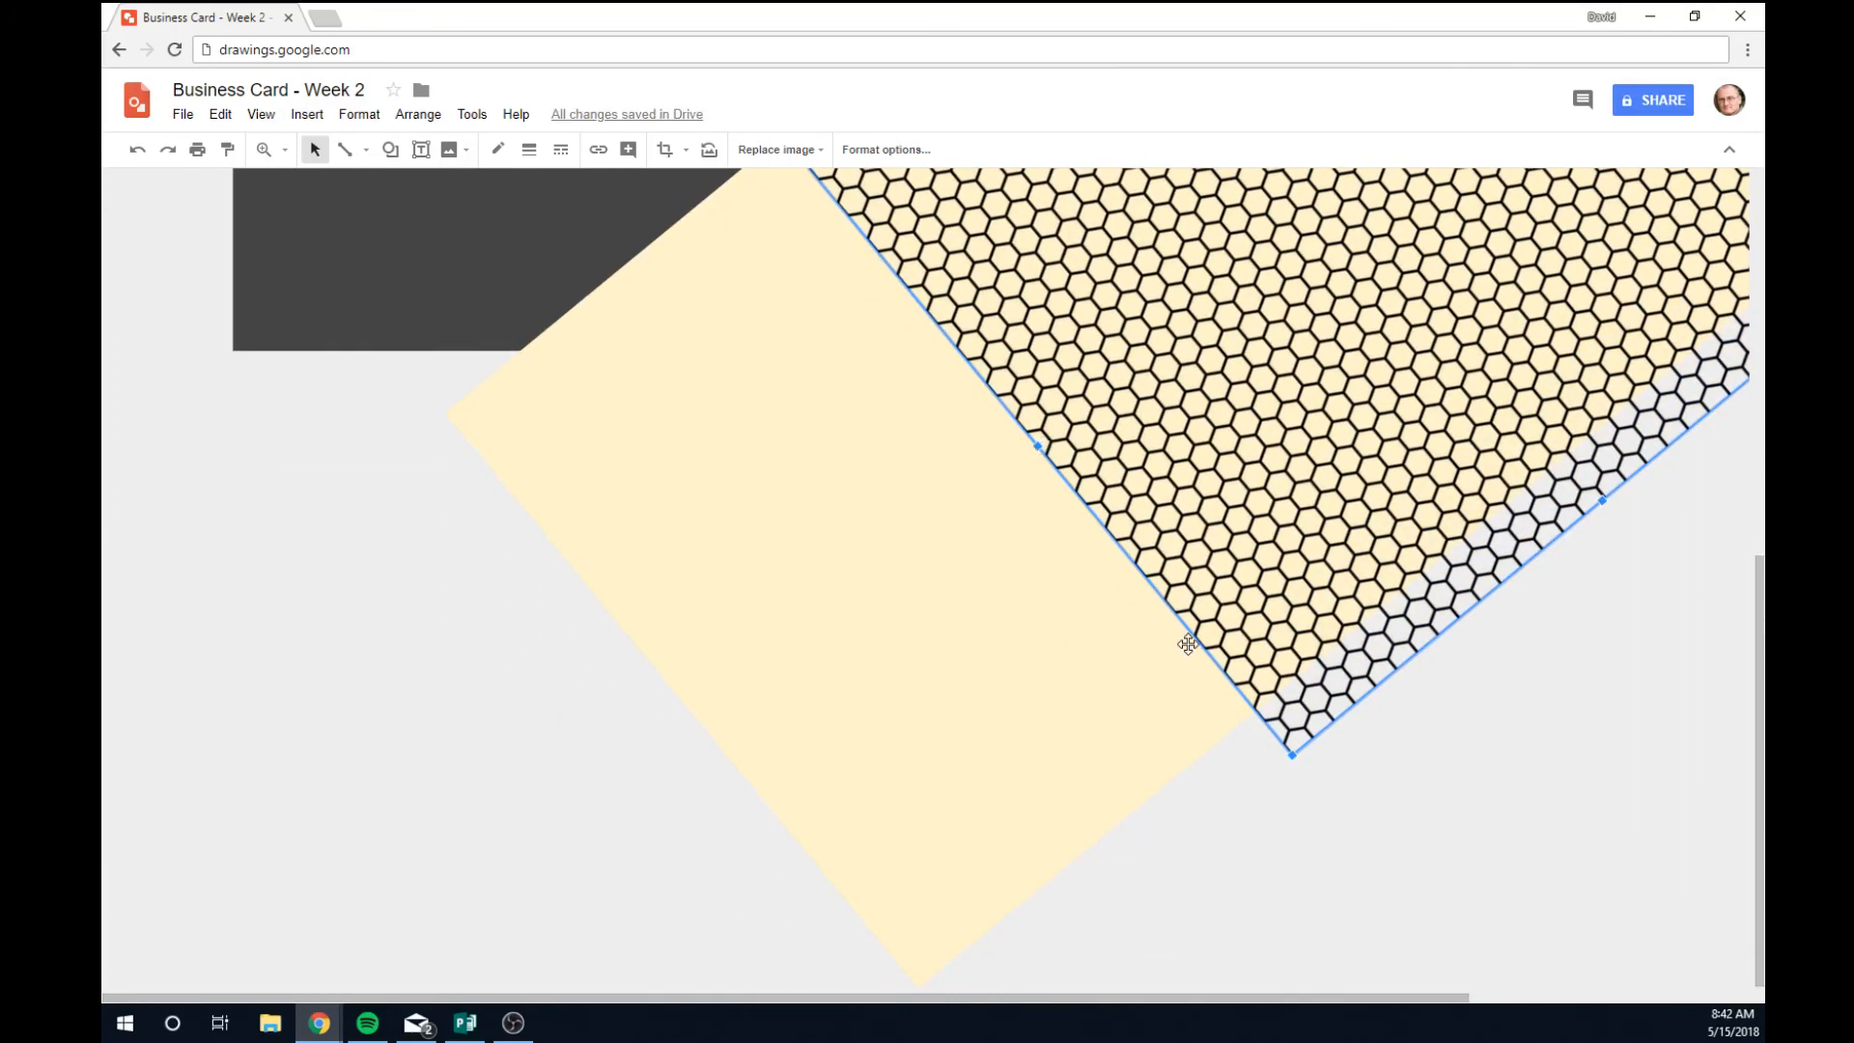
scroll(1092, 531, up, 1)
scroll(1092, 531, up, 2)
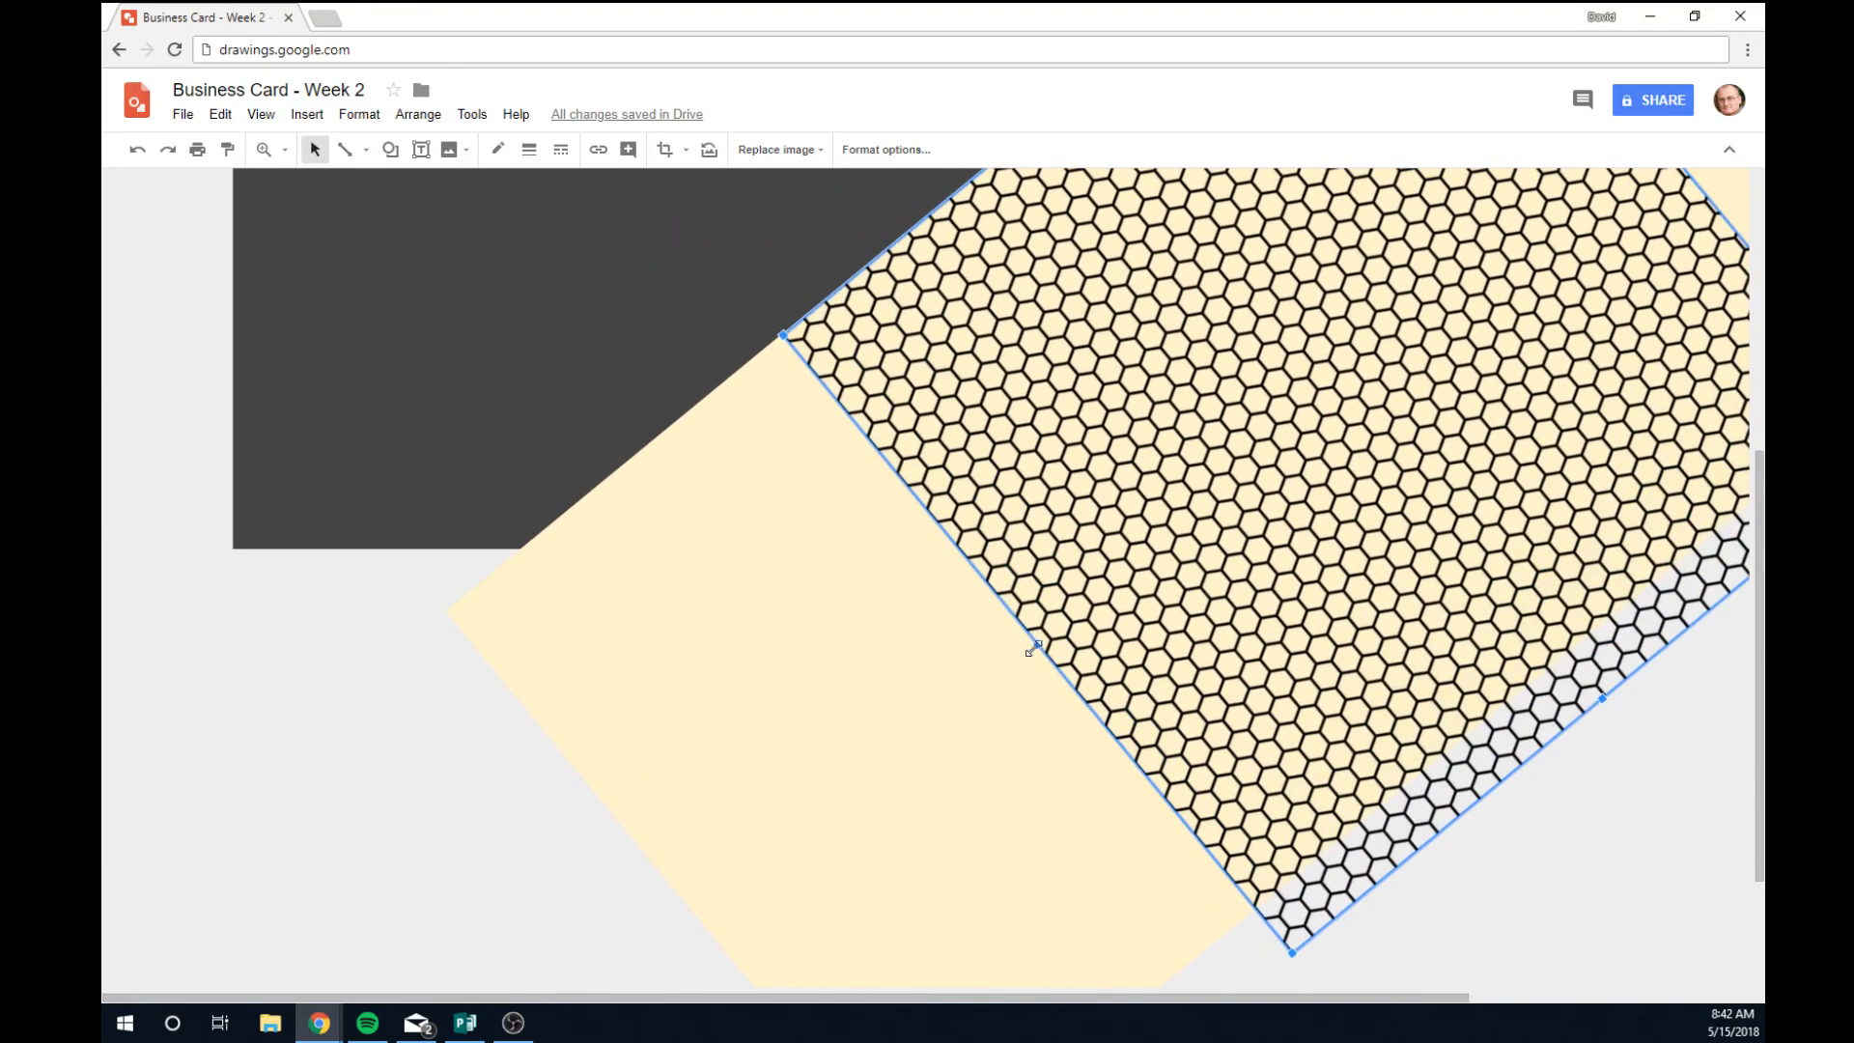
Enlarge the honeycomb image downward across the cream band.
drag(1034, 644, 836, 782)
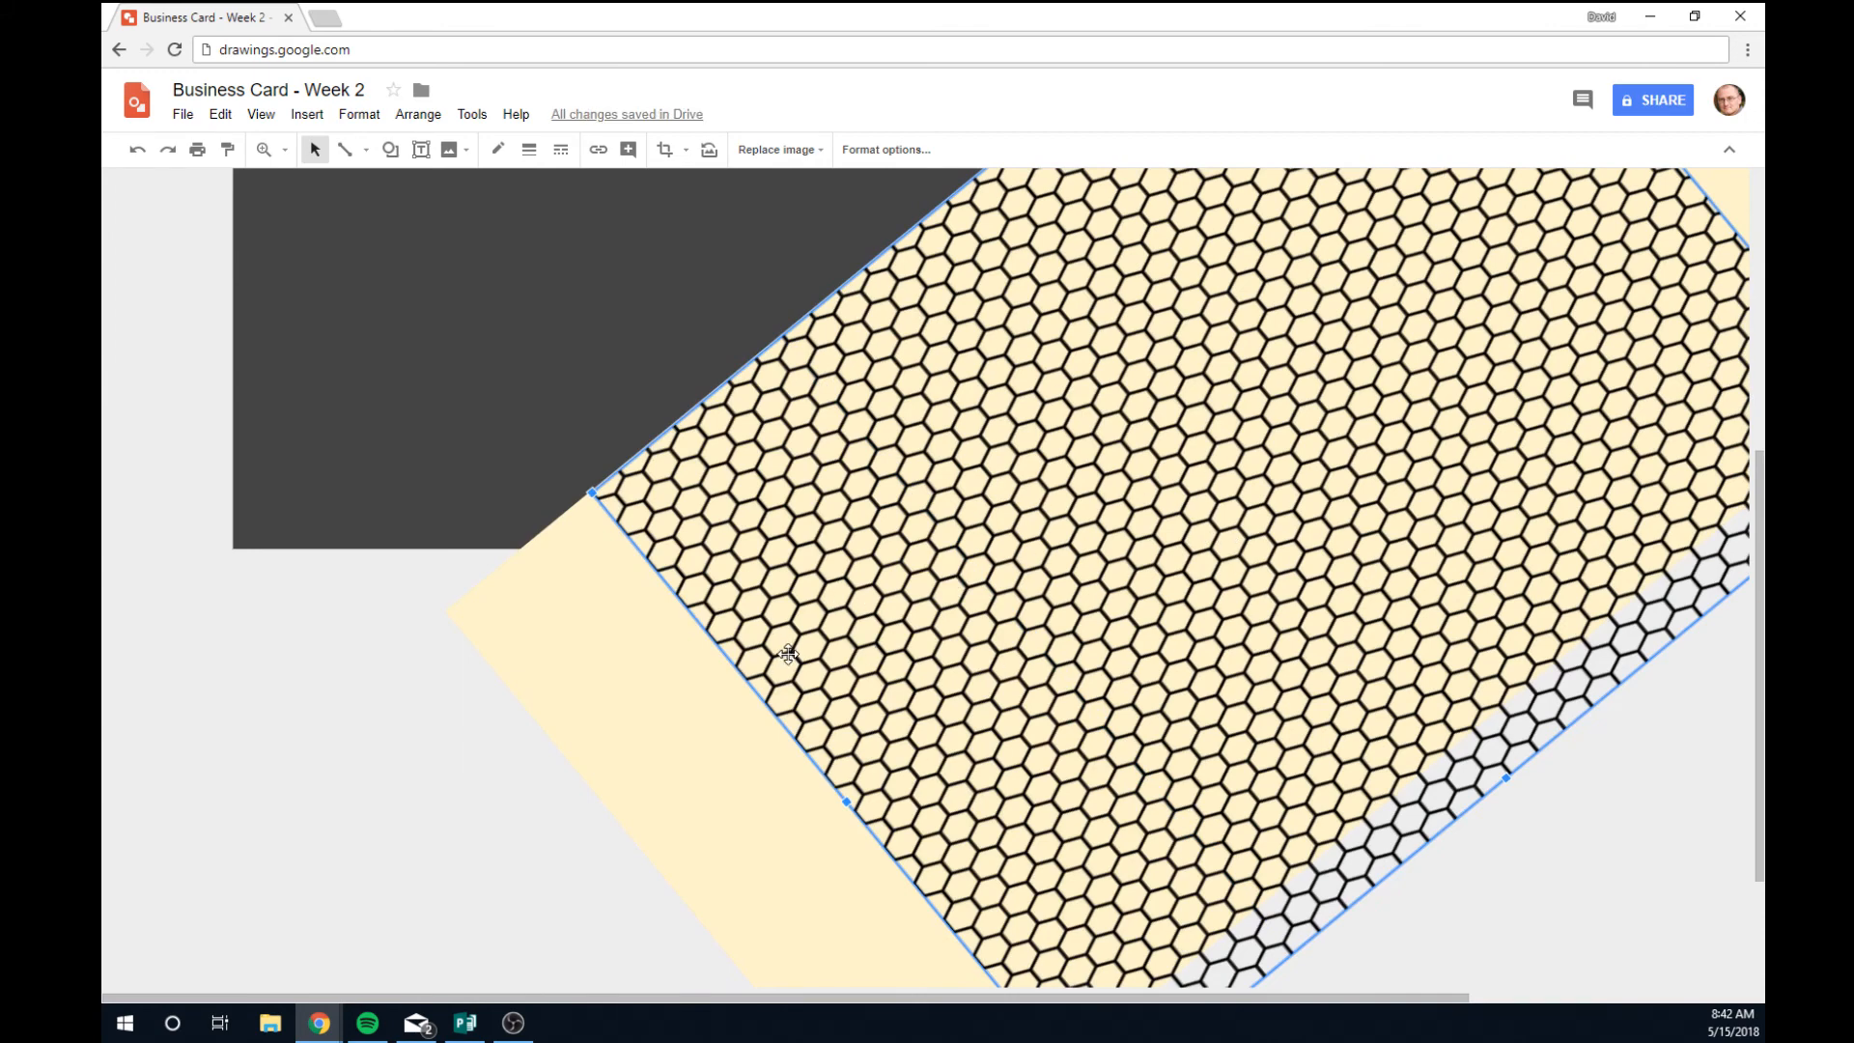
scroll(795, 685, down, 1)
scroll(1006, 613, up, 1)
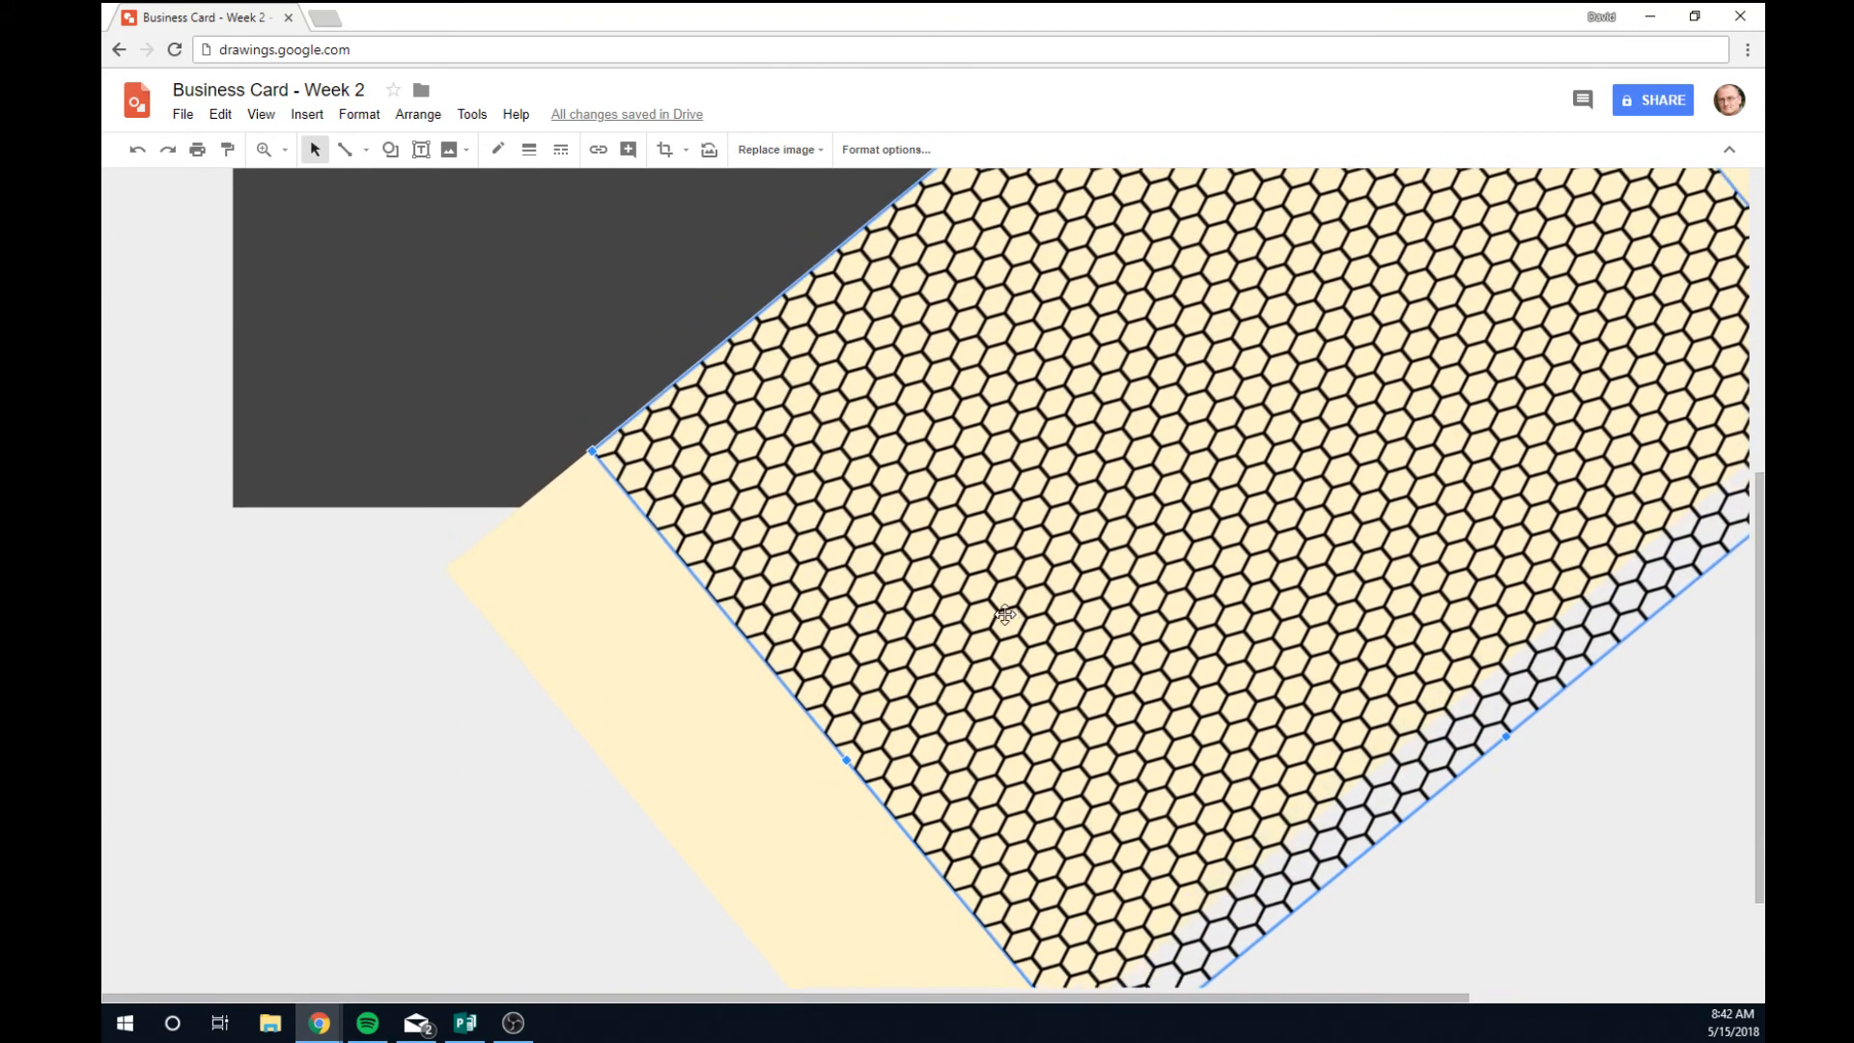
key(ctrl+z)
scroll(1057, 632, down, 4)
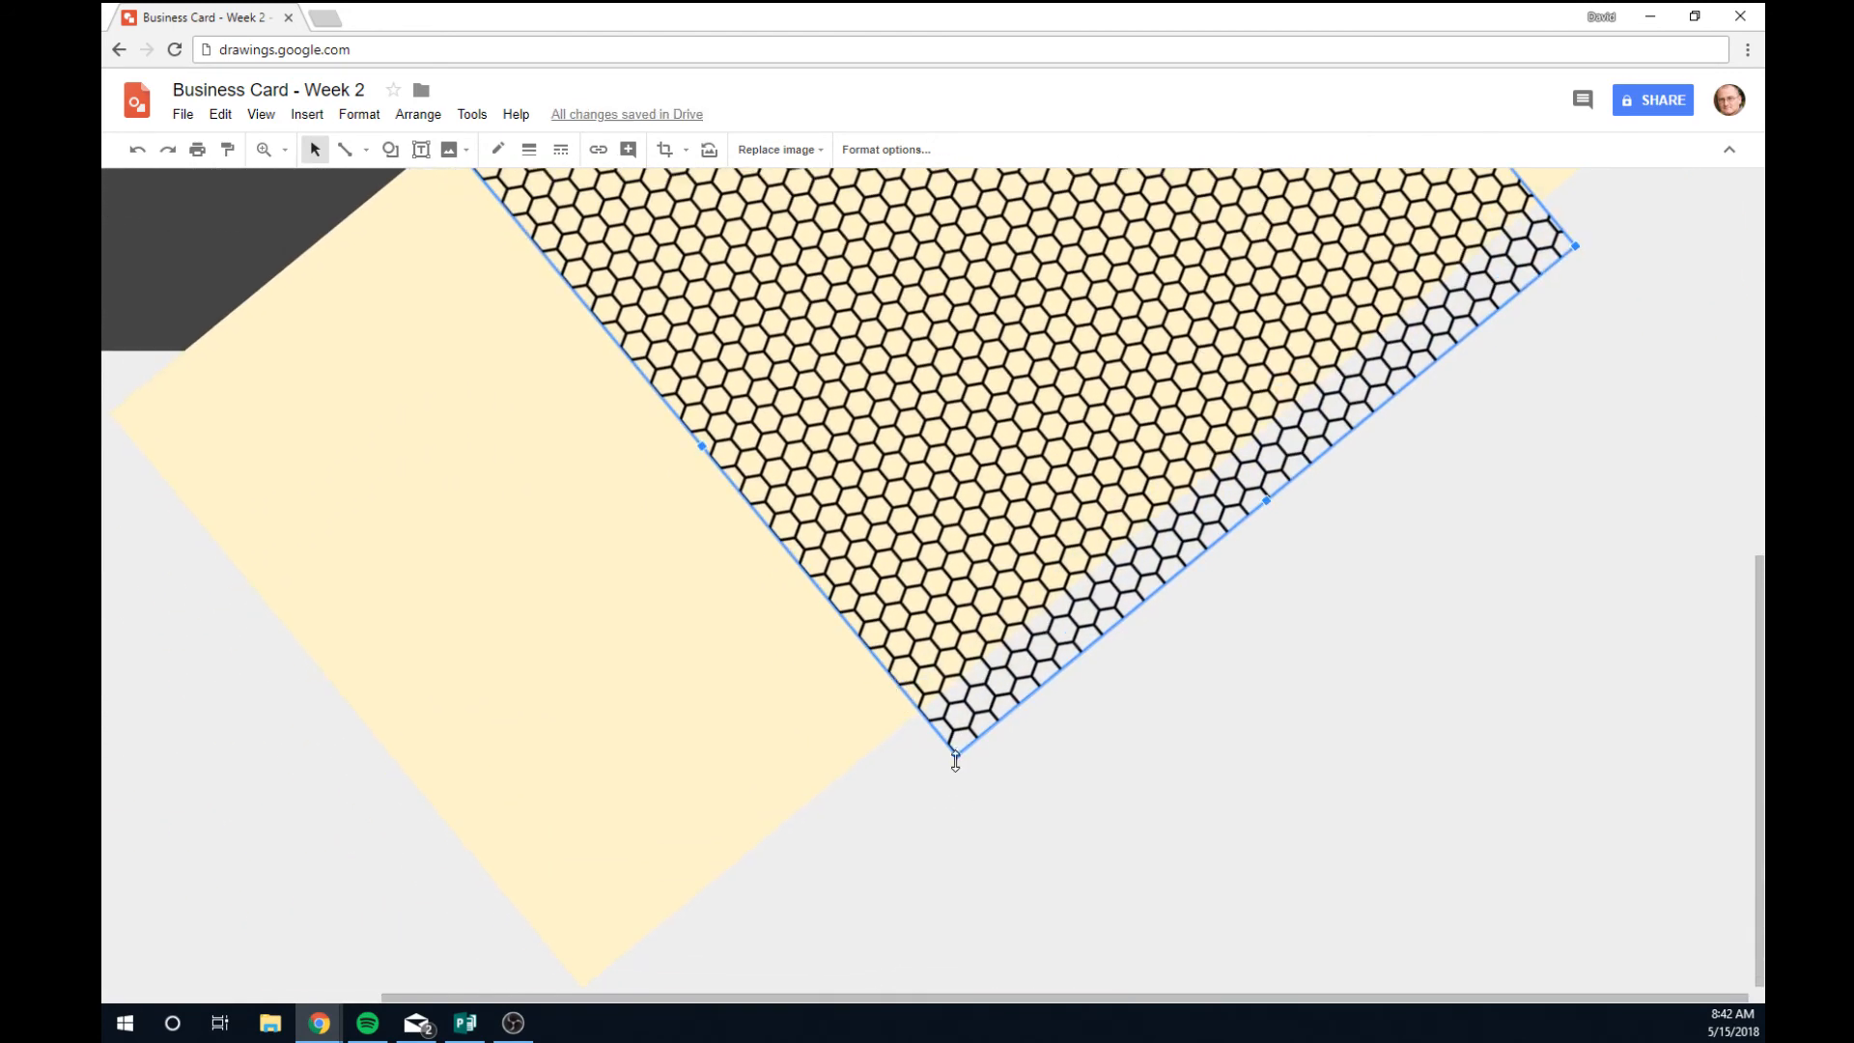
drag(956, 757, 962, 911)
drag(957, 754, 938, 947)
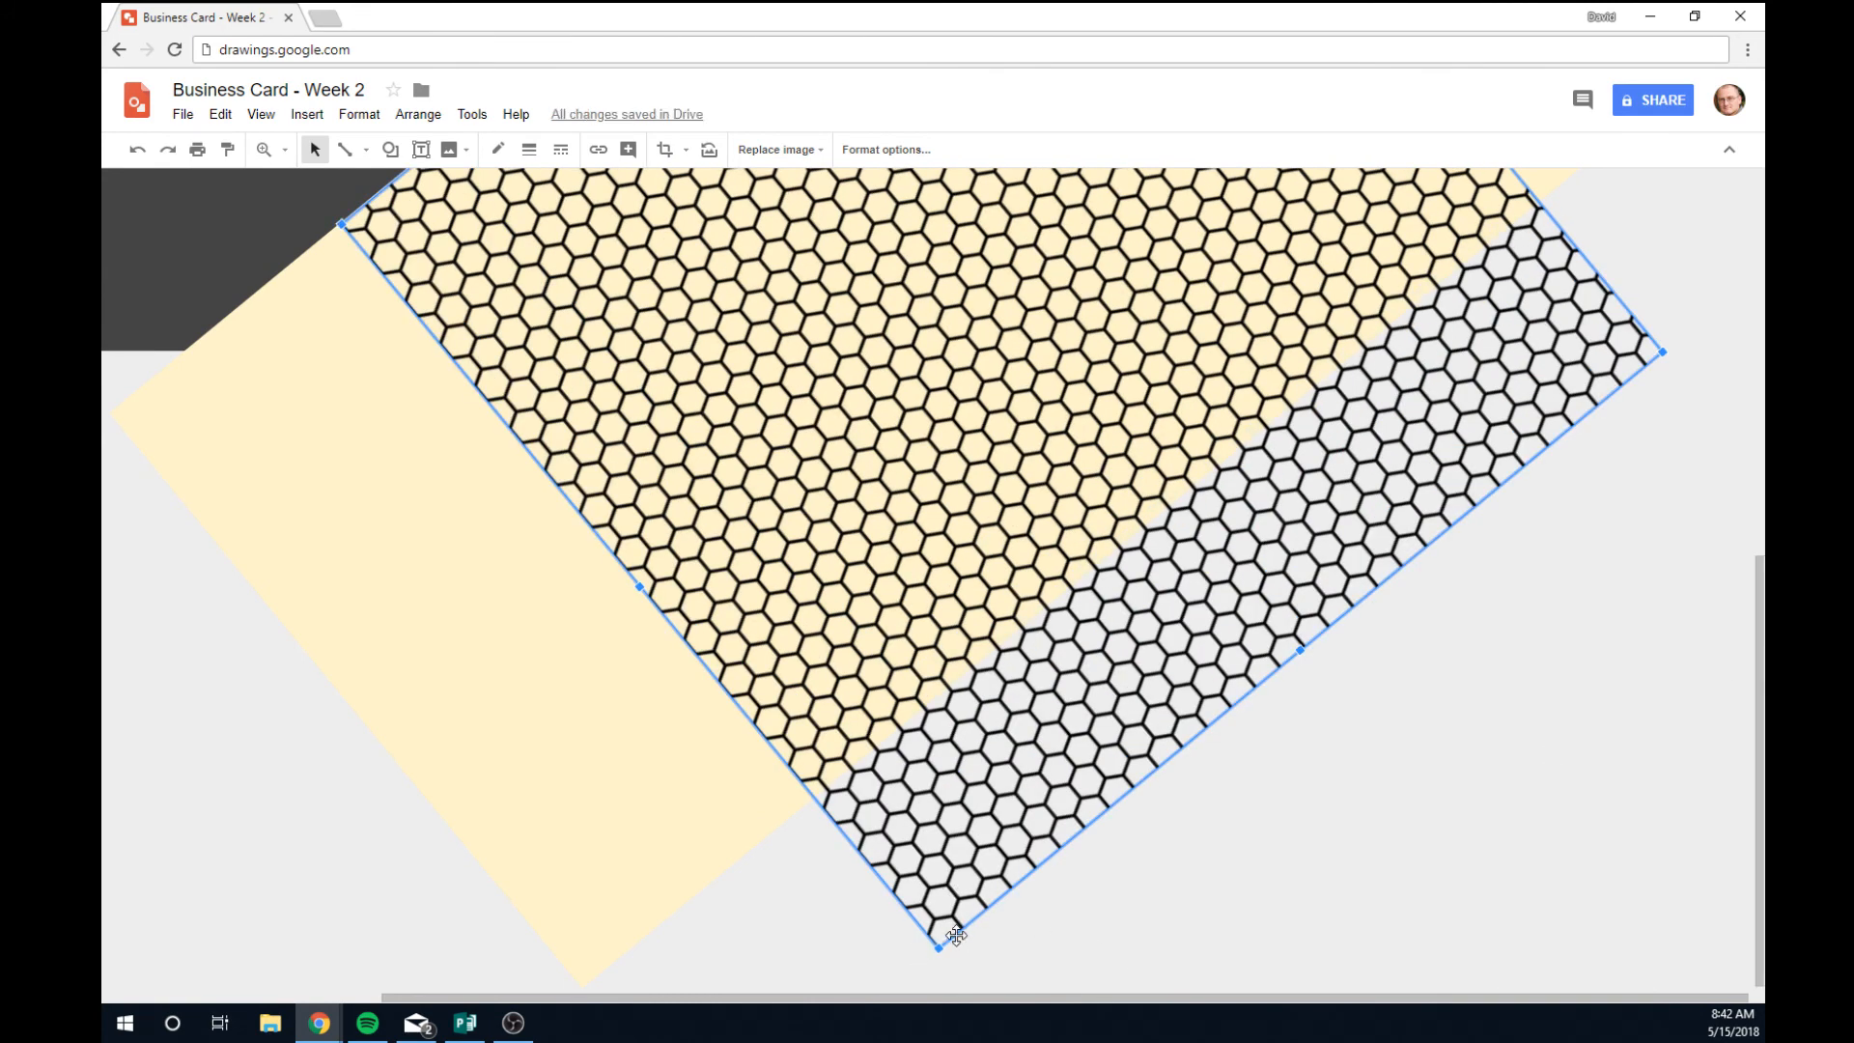
mouse_move(937, 945)
mouse_down()
mouse_move(922, 1001)
mouse_move(935, 981)
mouse_up()
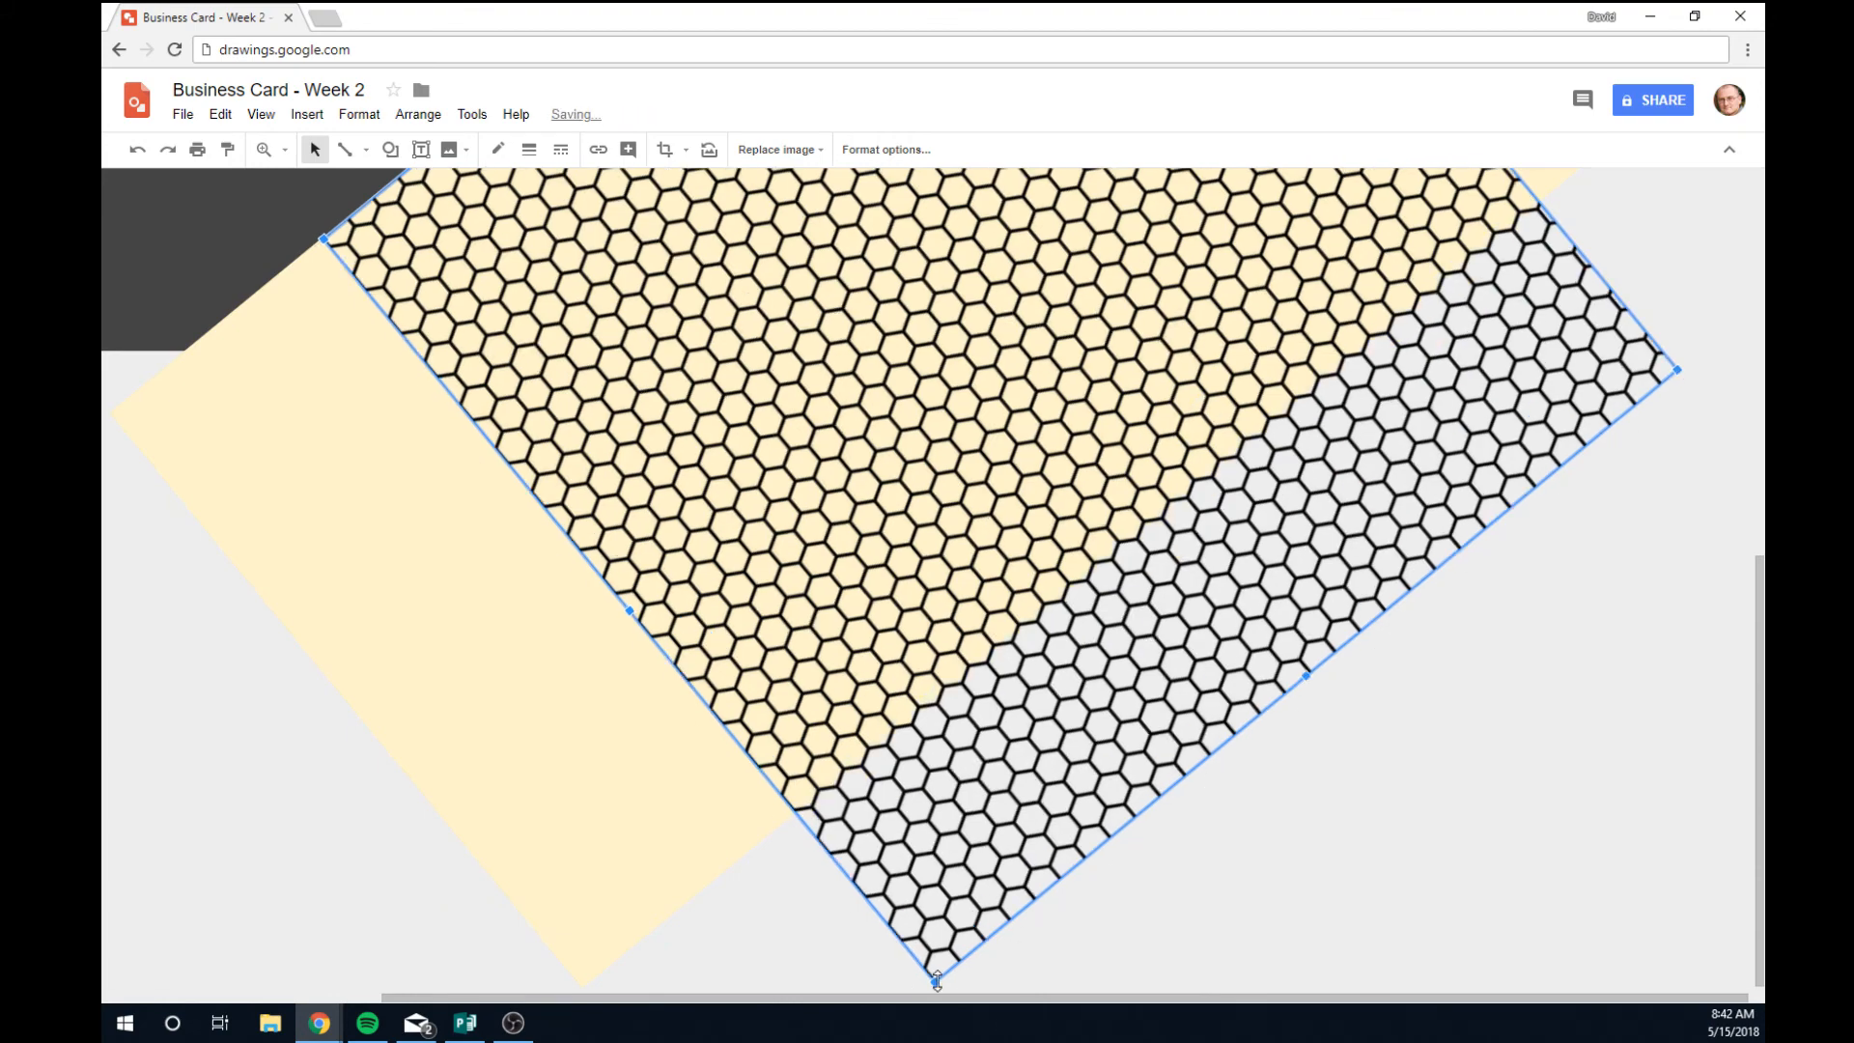
Widen the honeycomb image toward the lower left and stretch it to the upper right.
scroll(966, 904, down, 2)
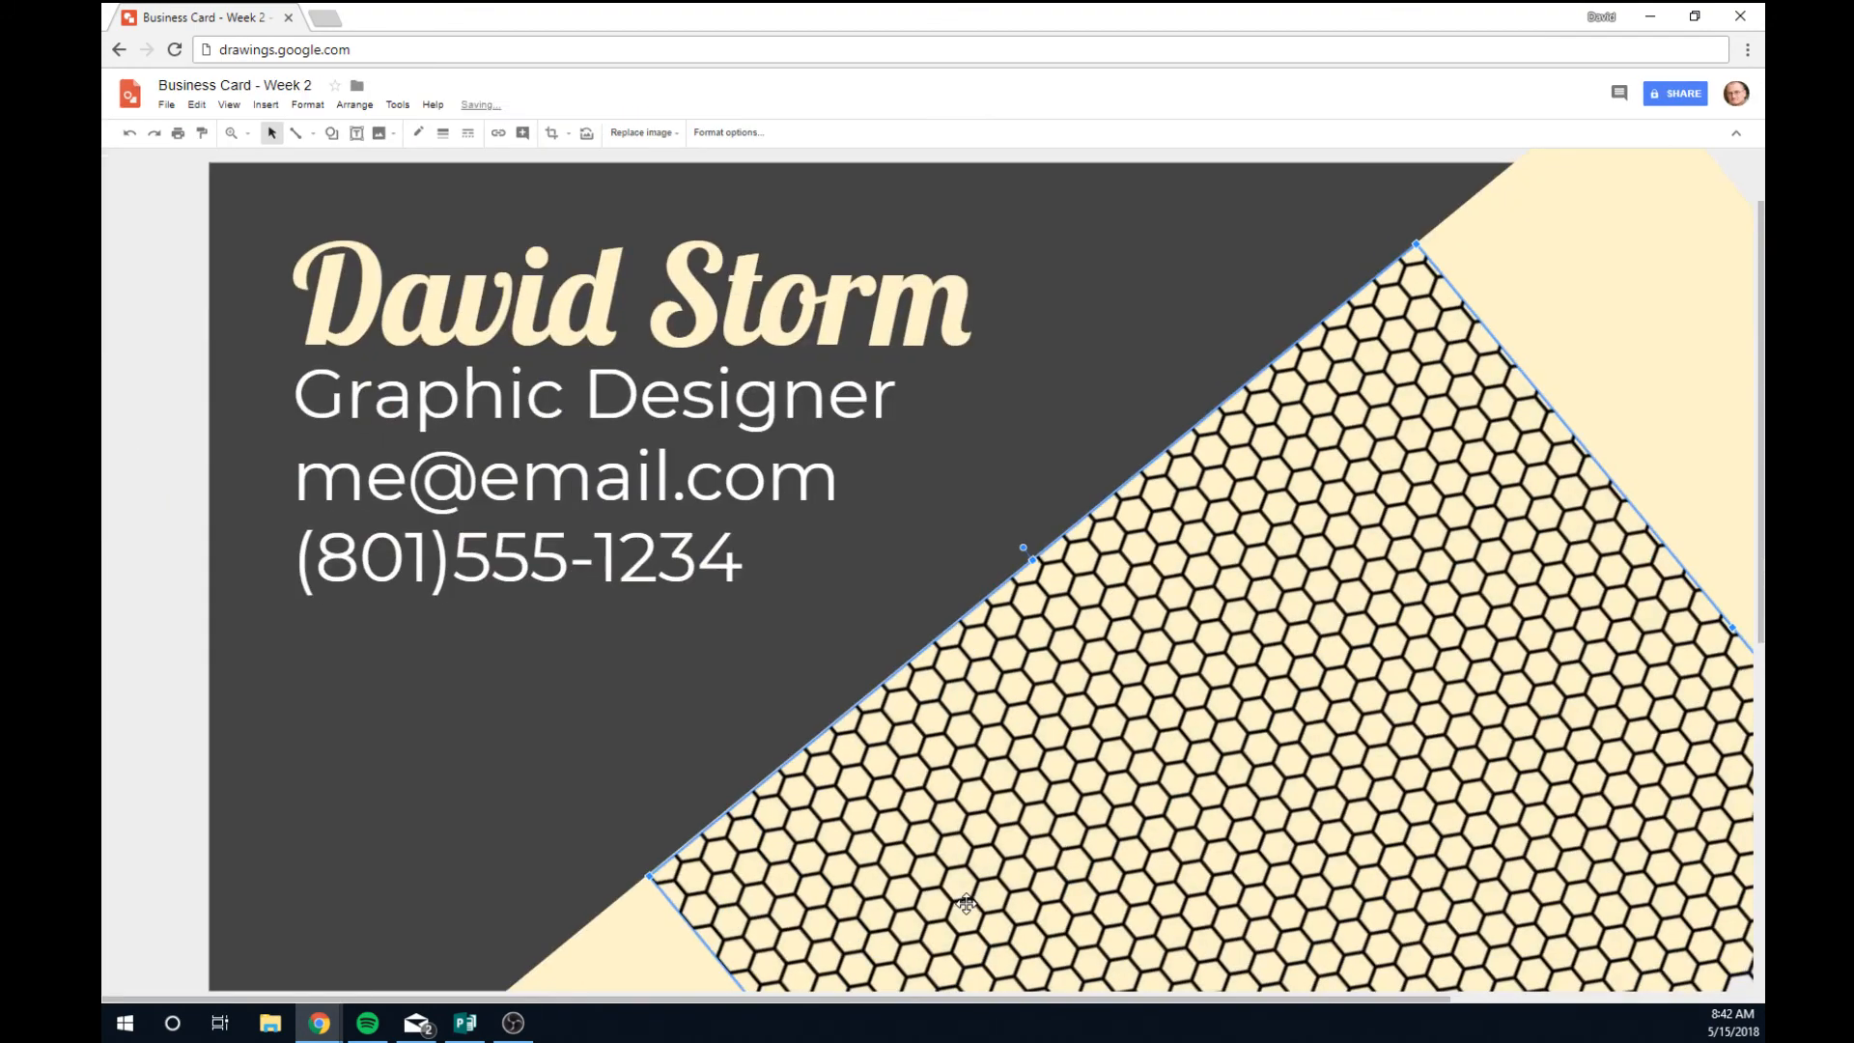
scroll(967, 904, down, 2)
scroll(967, 904, down, 5)
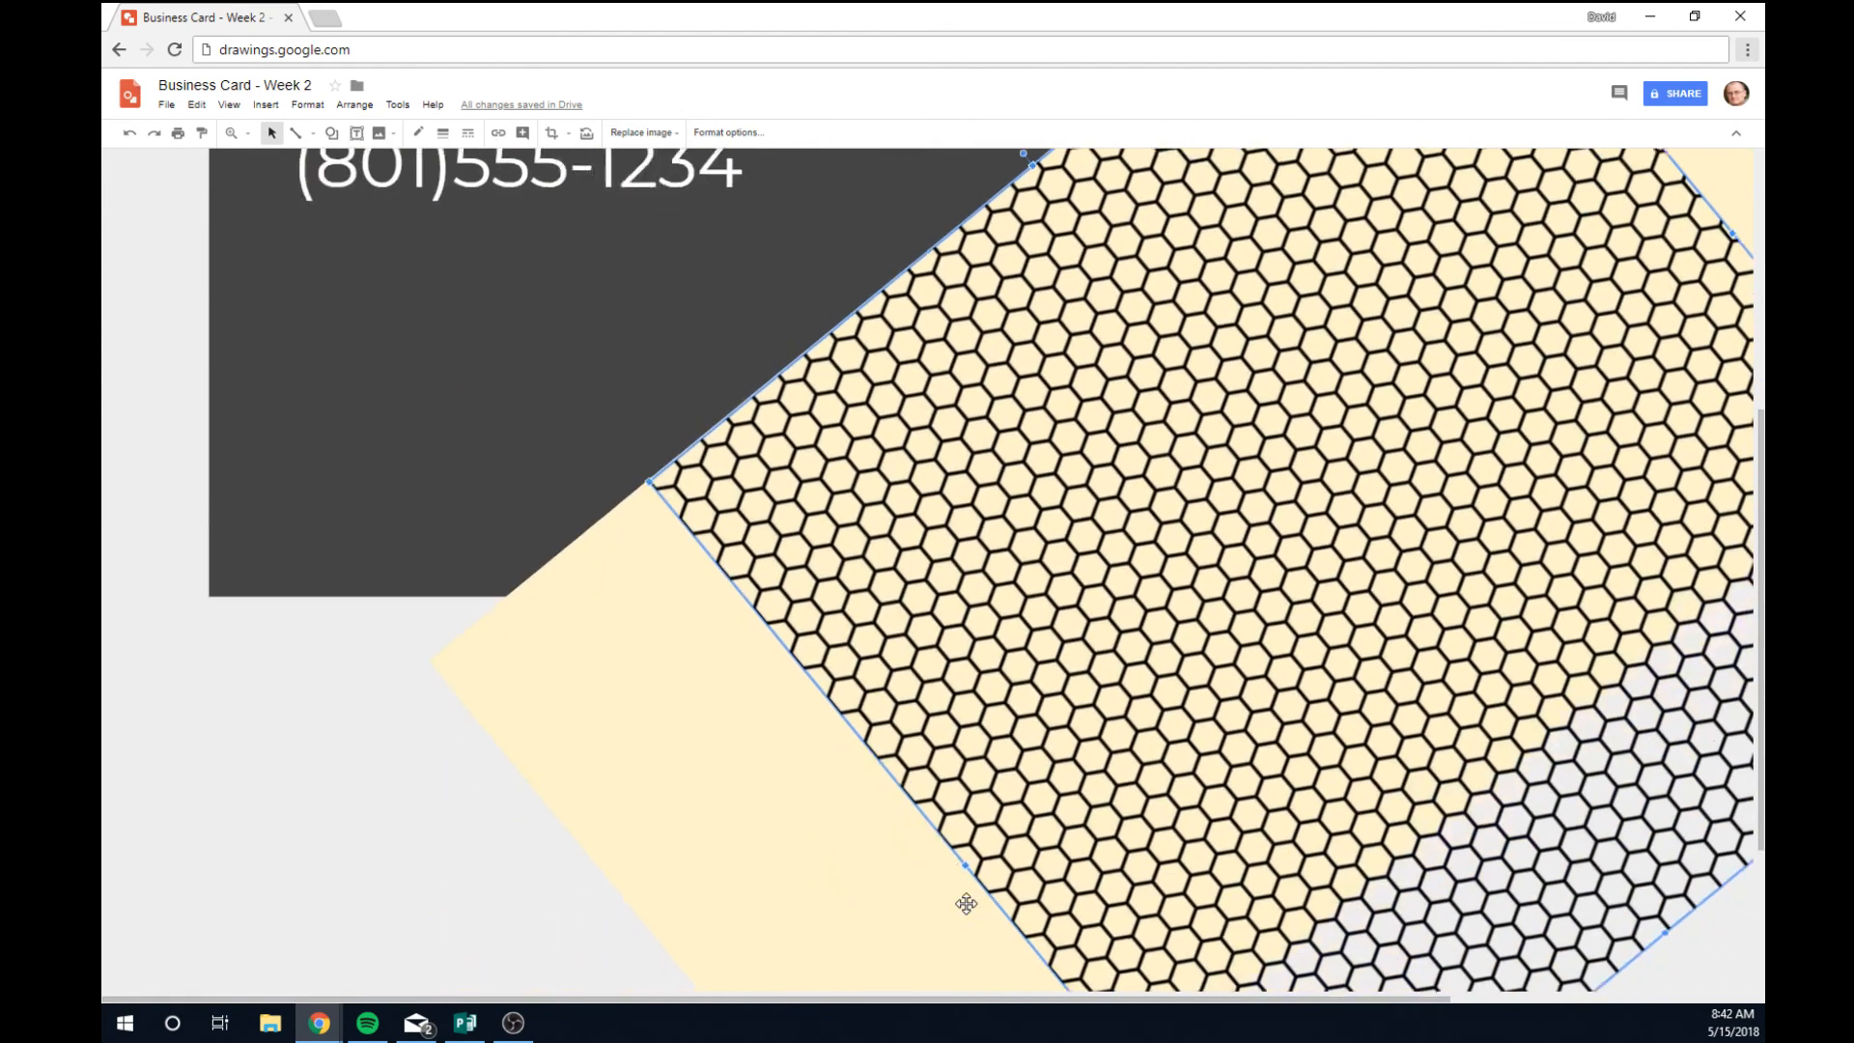
key(ctrl+minus)
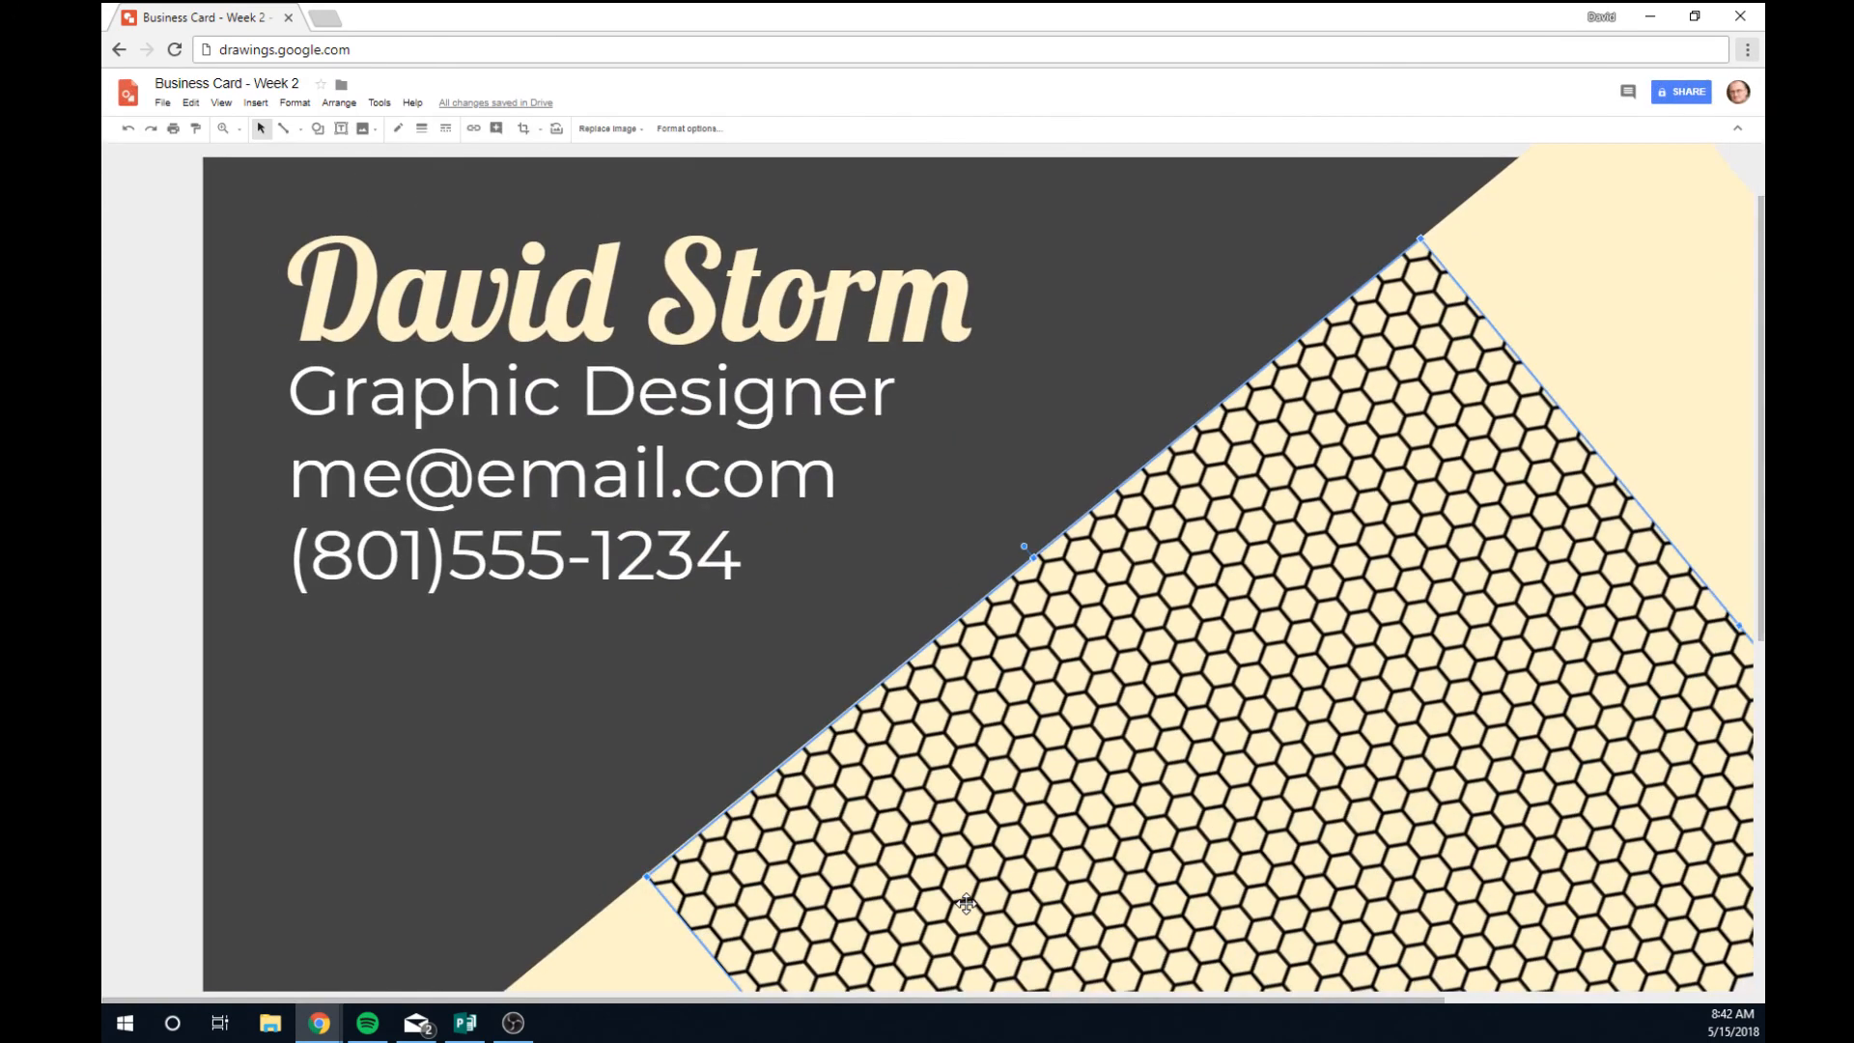
key(ctrl+minus)
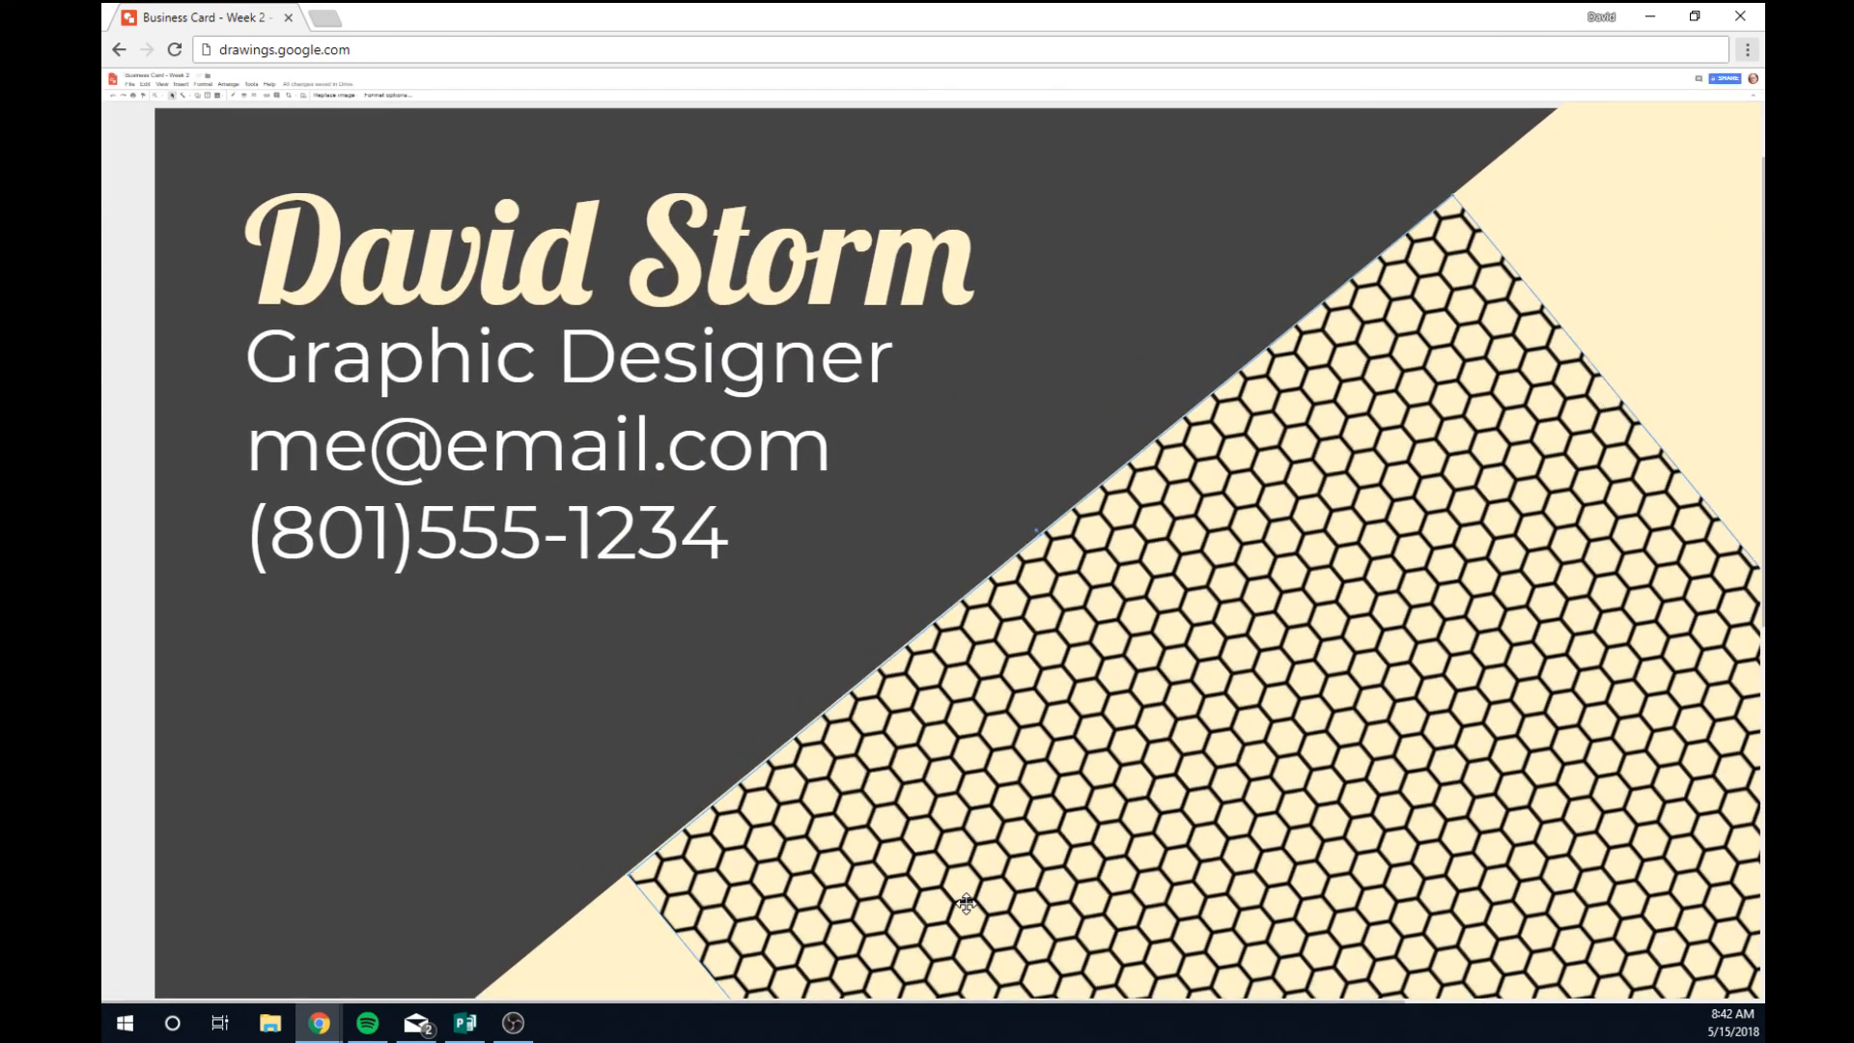
key(ctrl+plus)
key(ctrl+plus)
key(ctrl+minus)
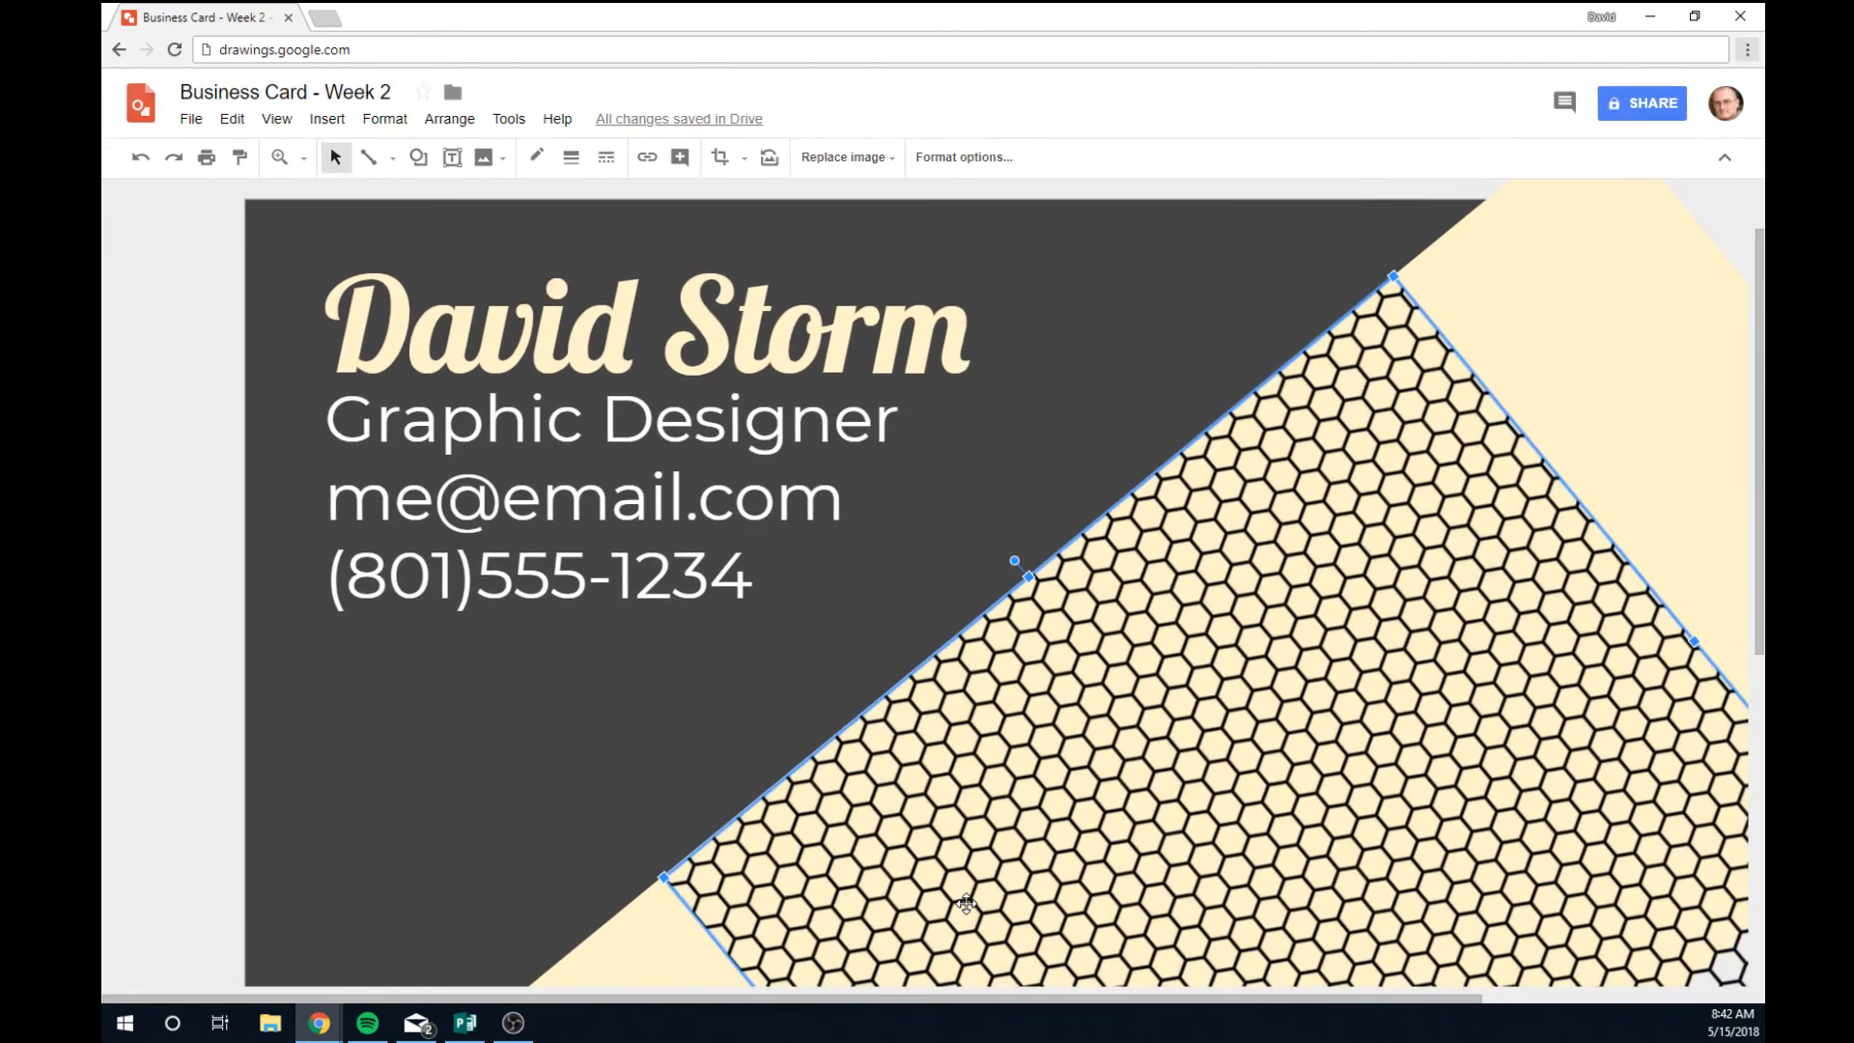
scroll(1246, 954, down, 3)
scroll(1245, 954, down, 3)
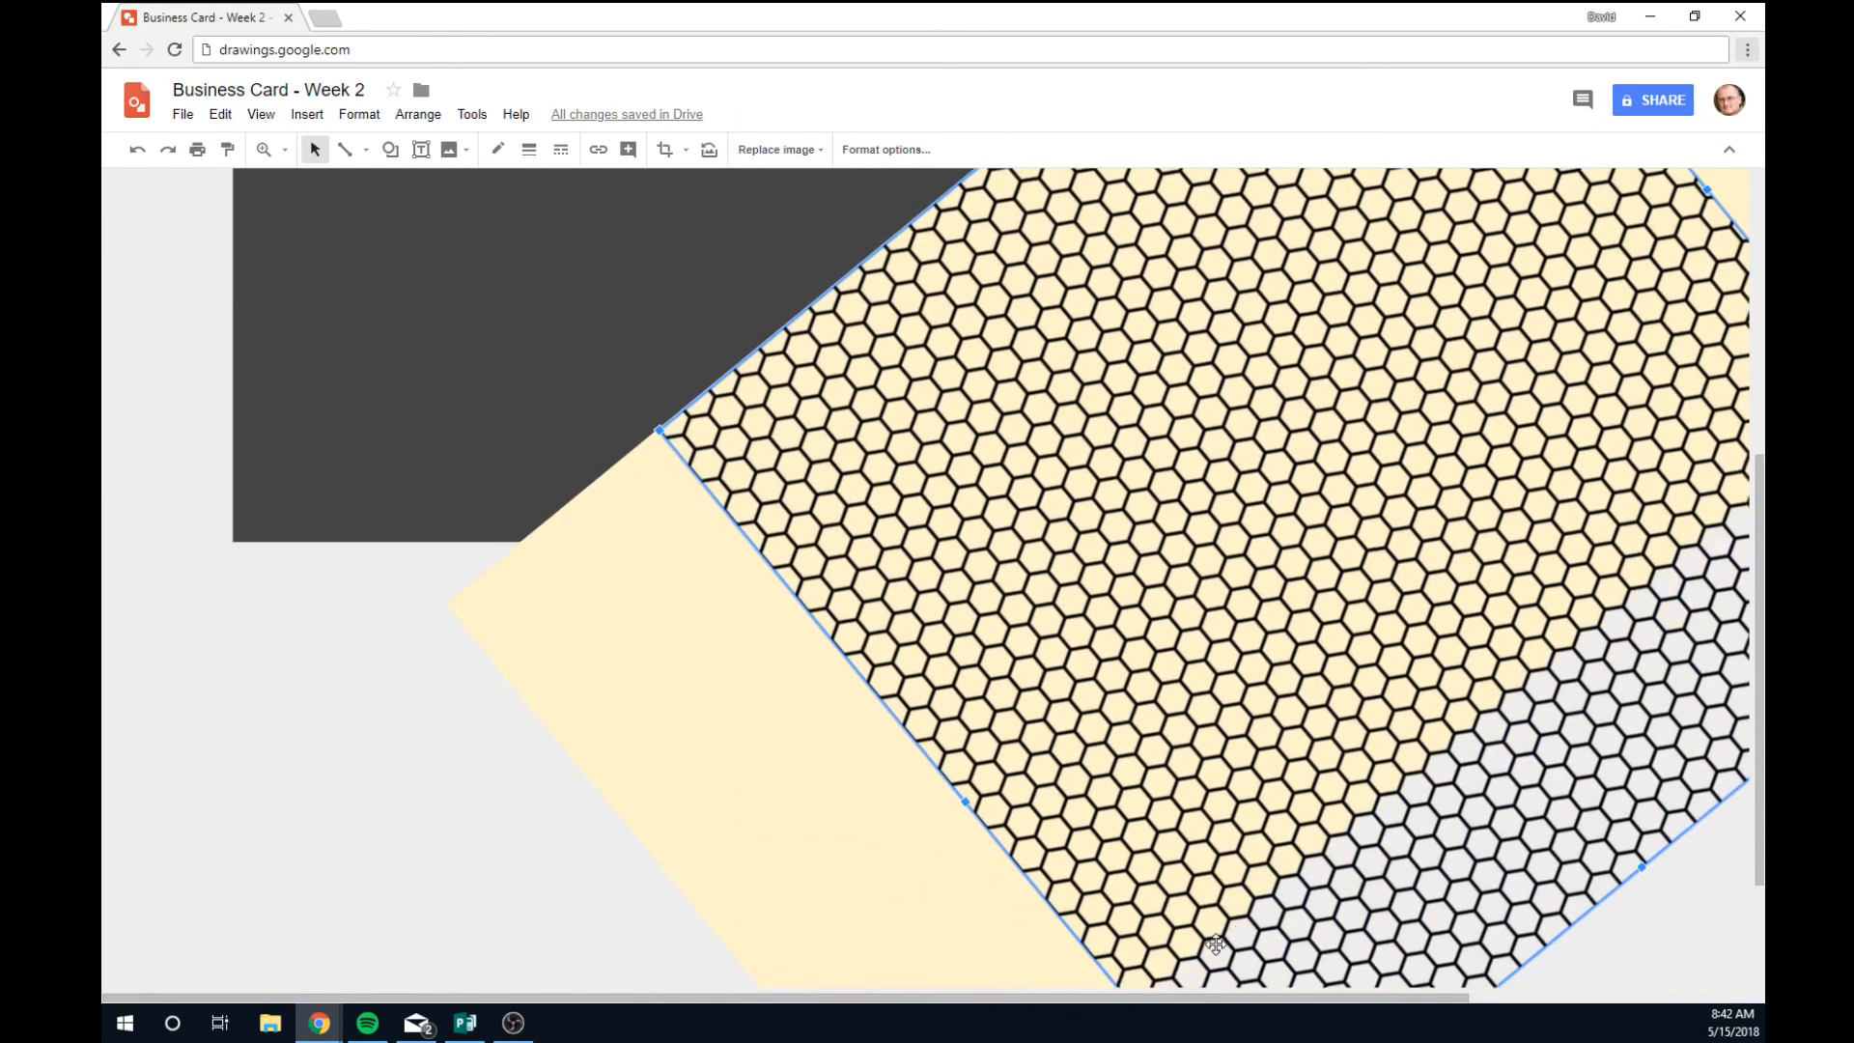
drag(965, 756, 785, 975)
scroll(1177, 809, up, 5)
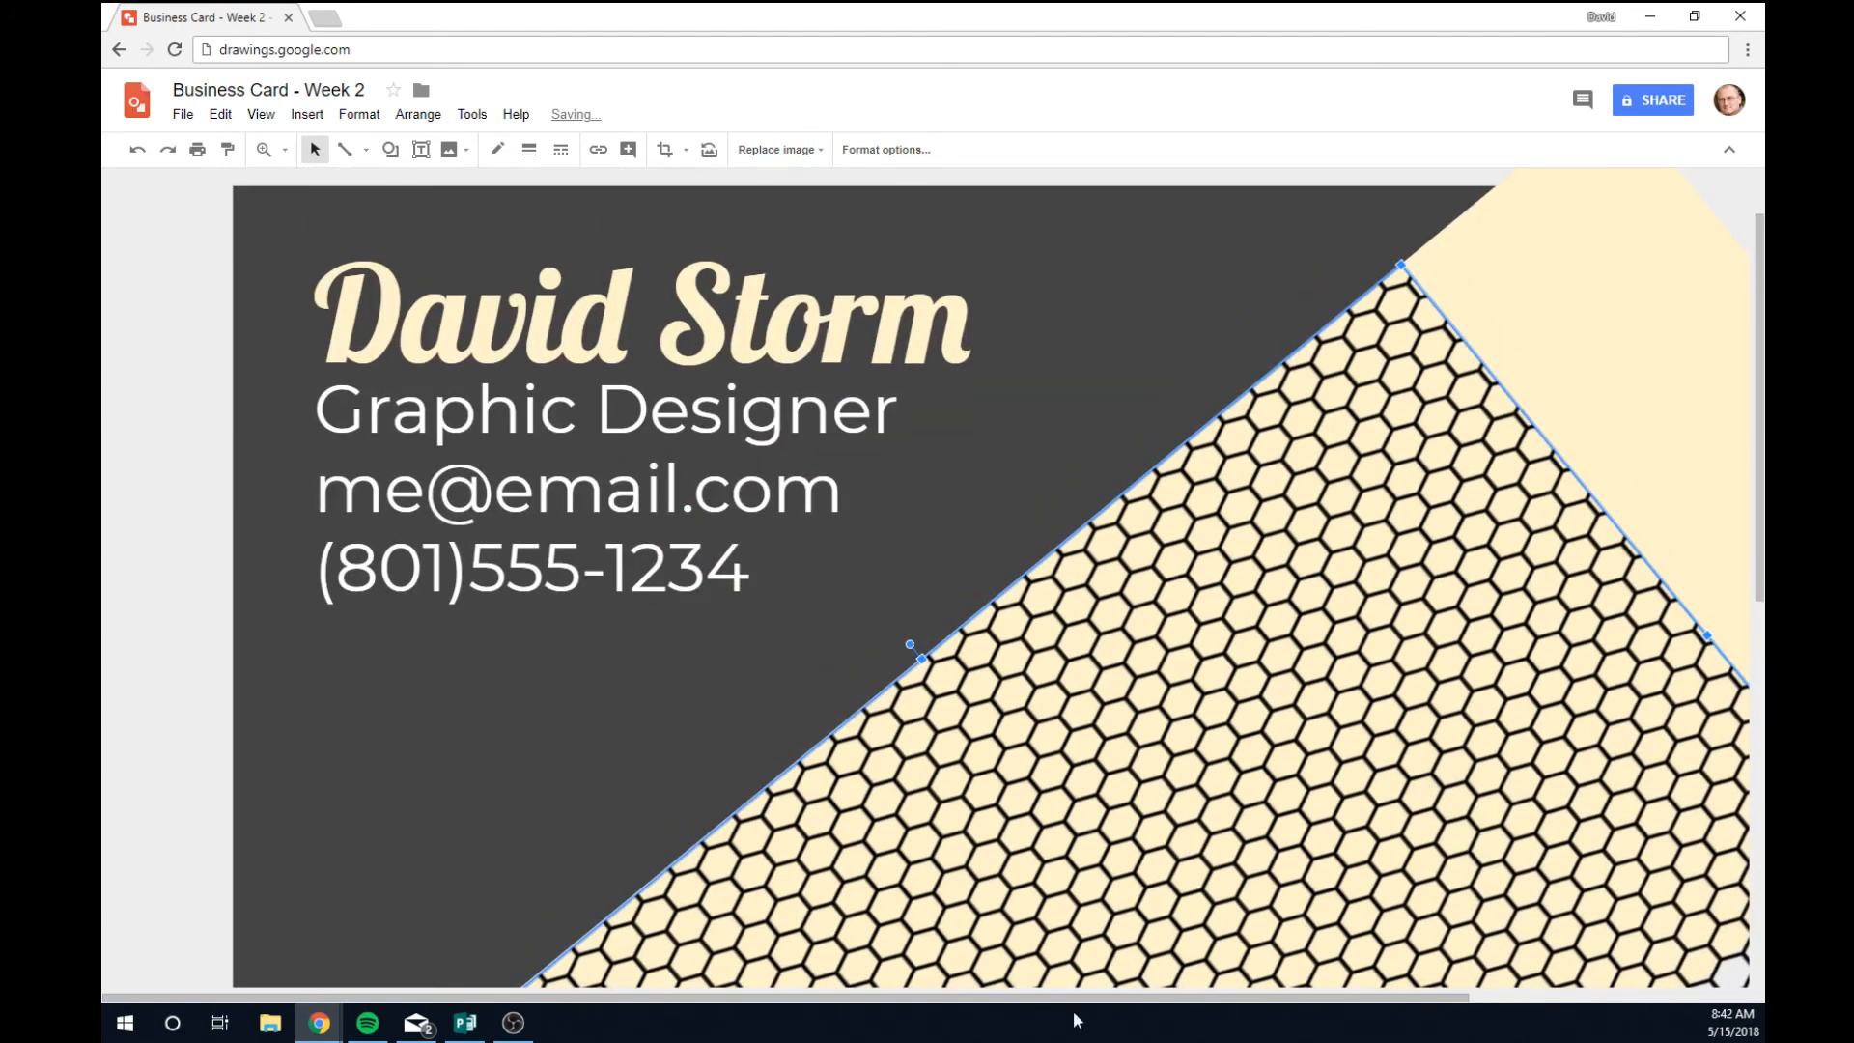
drag(1010, 996, 1429, 1022)
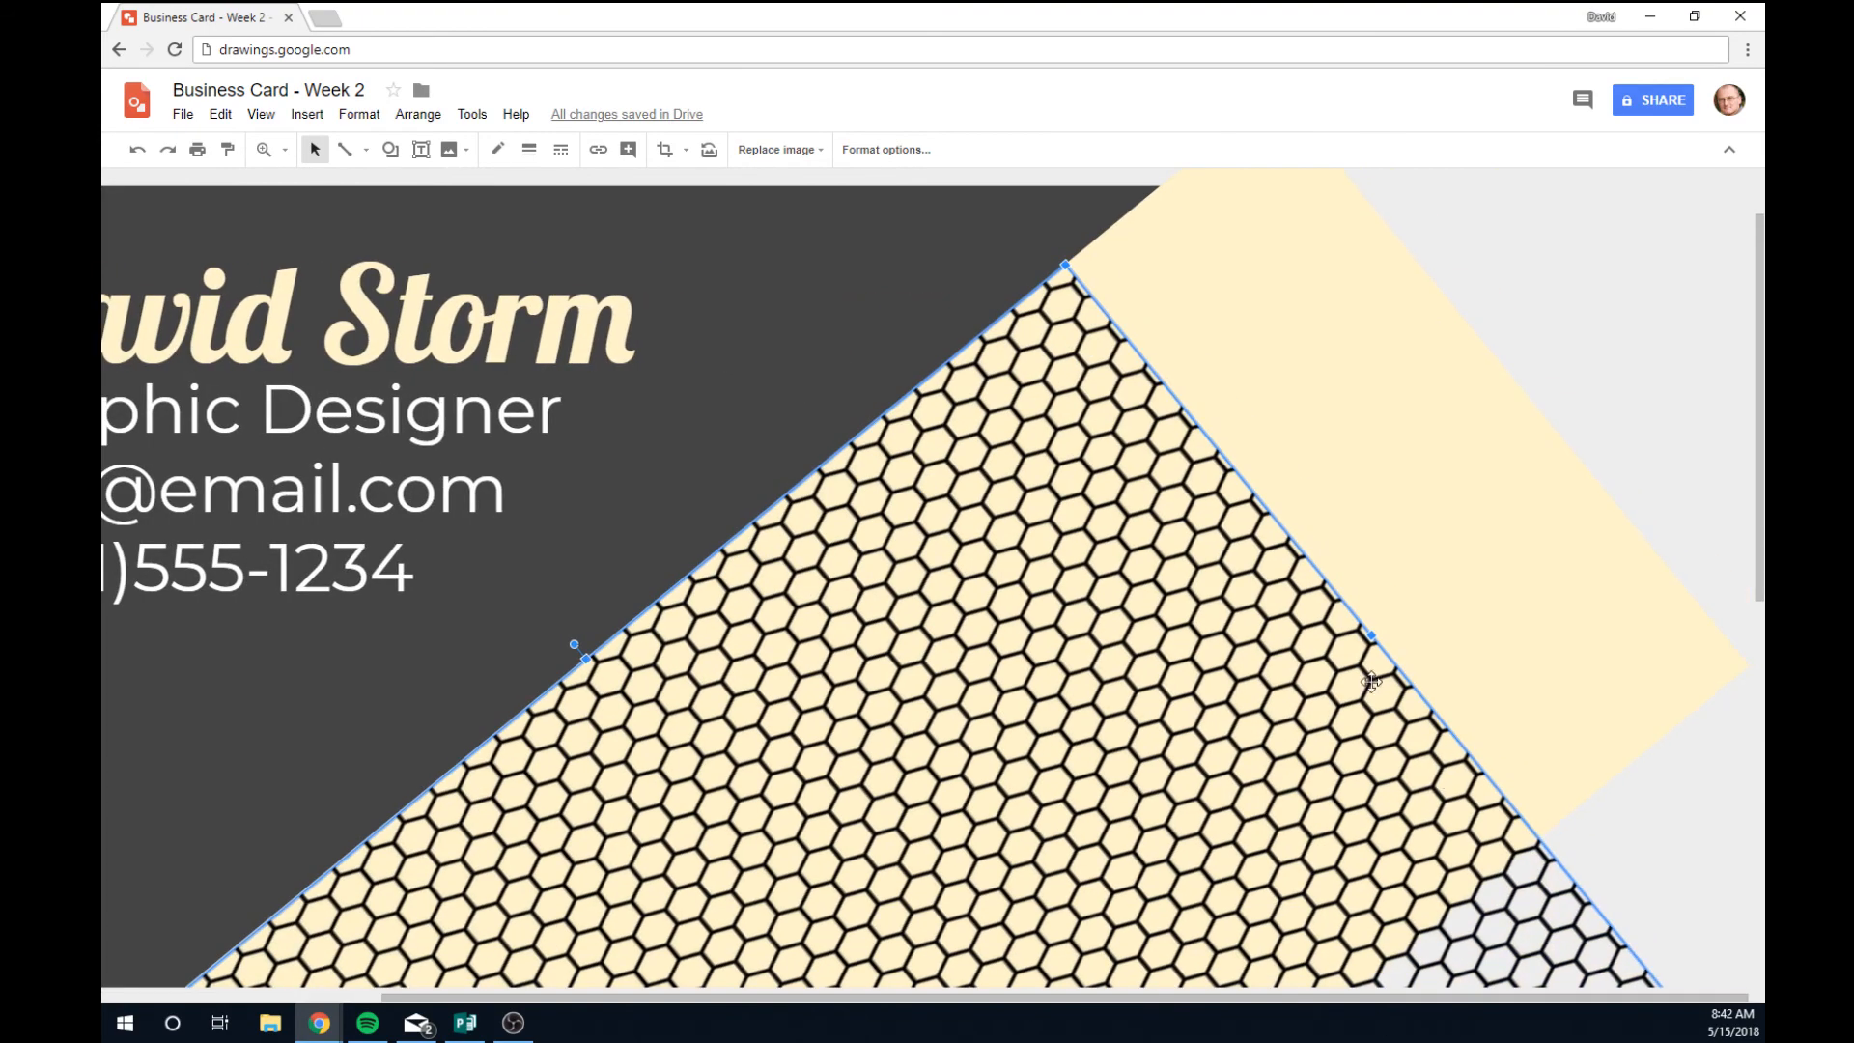
drag(1371, 636, 1657, 443)
Fine-tune the honeycomb's edges so it lines up with the cream band, then deselect it.
scroll(936, 734, down, 3)
scroll(937, 736, up, 2)
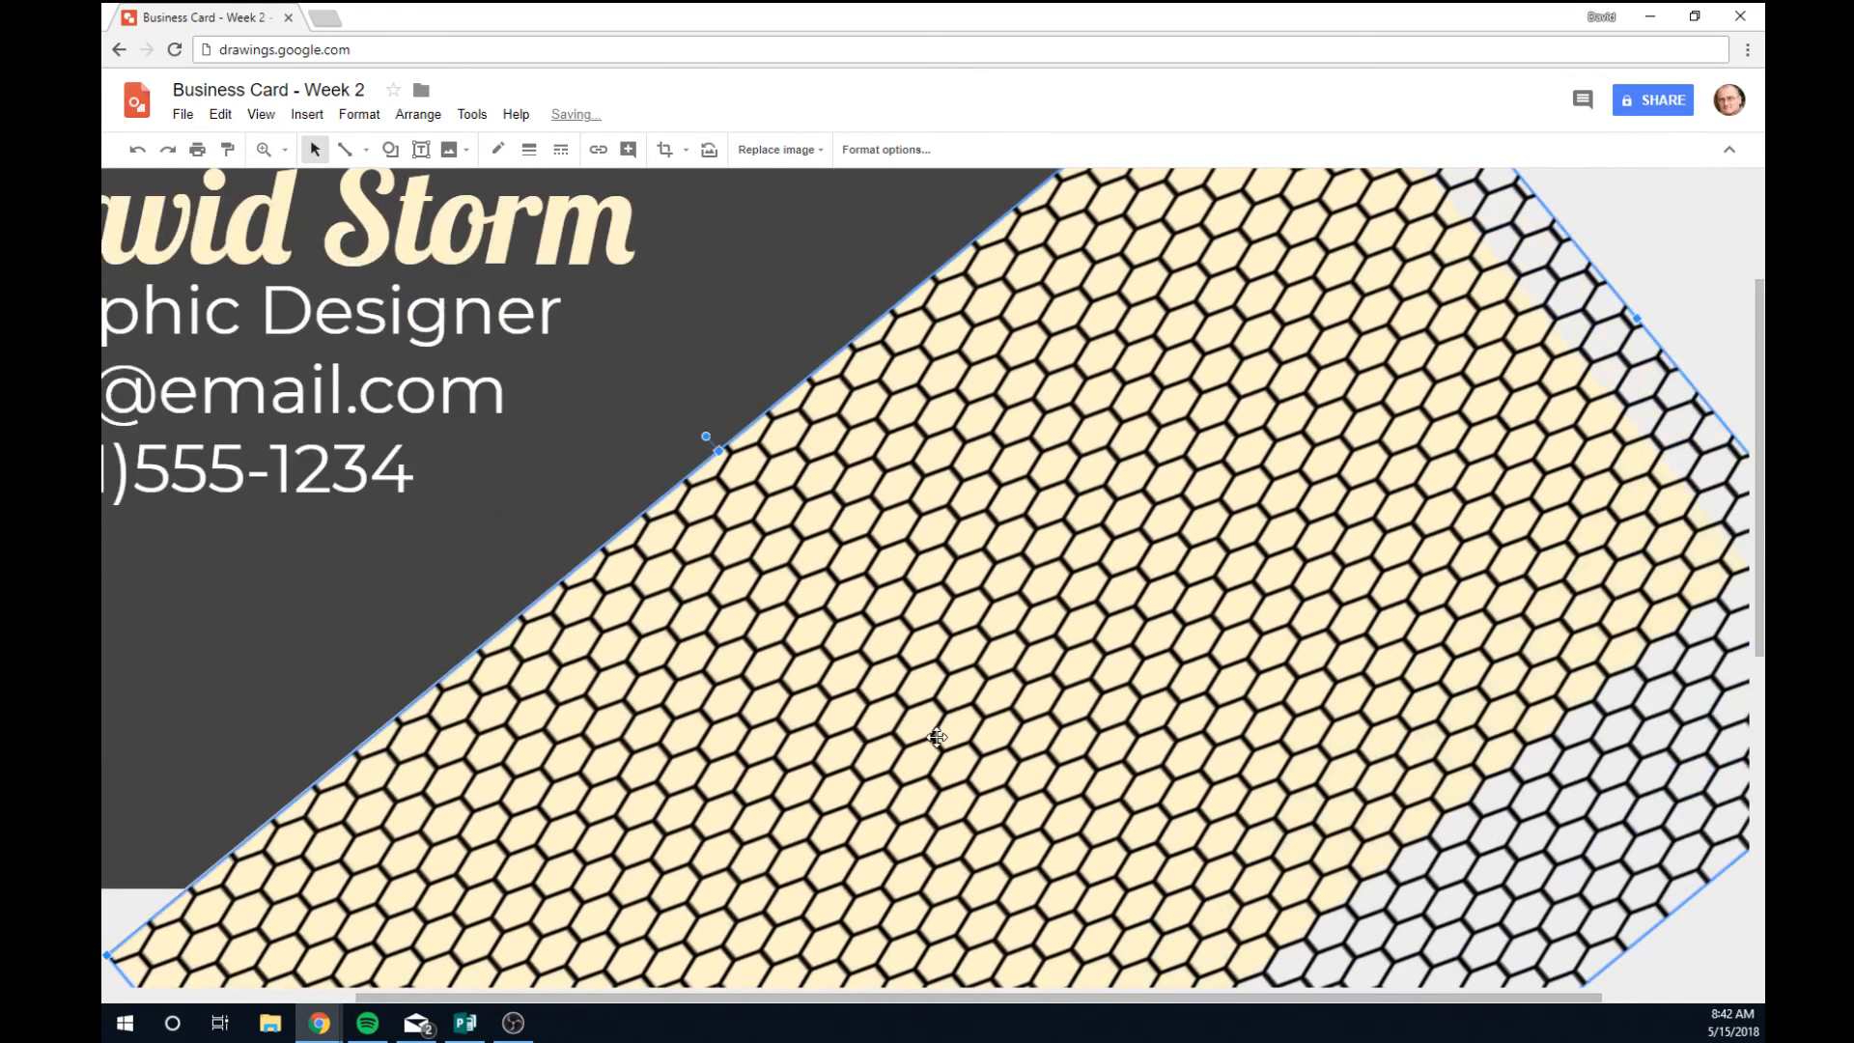
drag(758, 1005, 610, 1004)
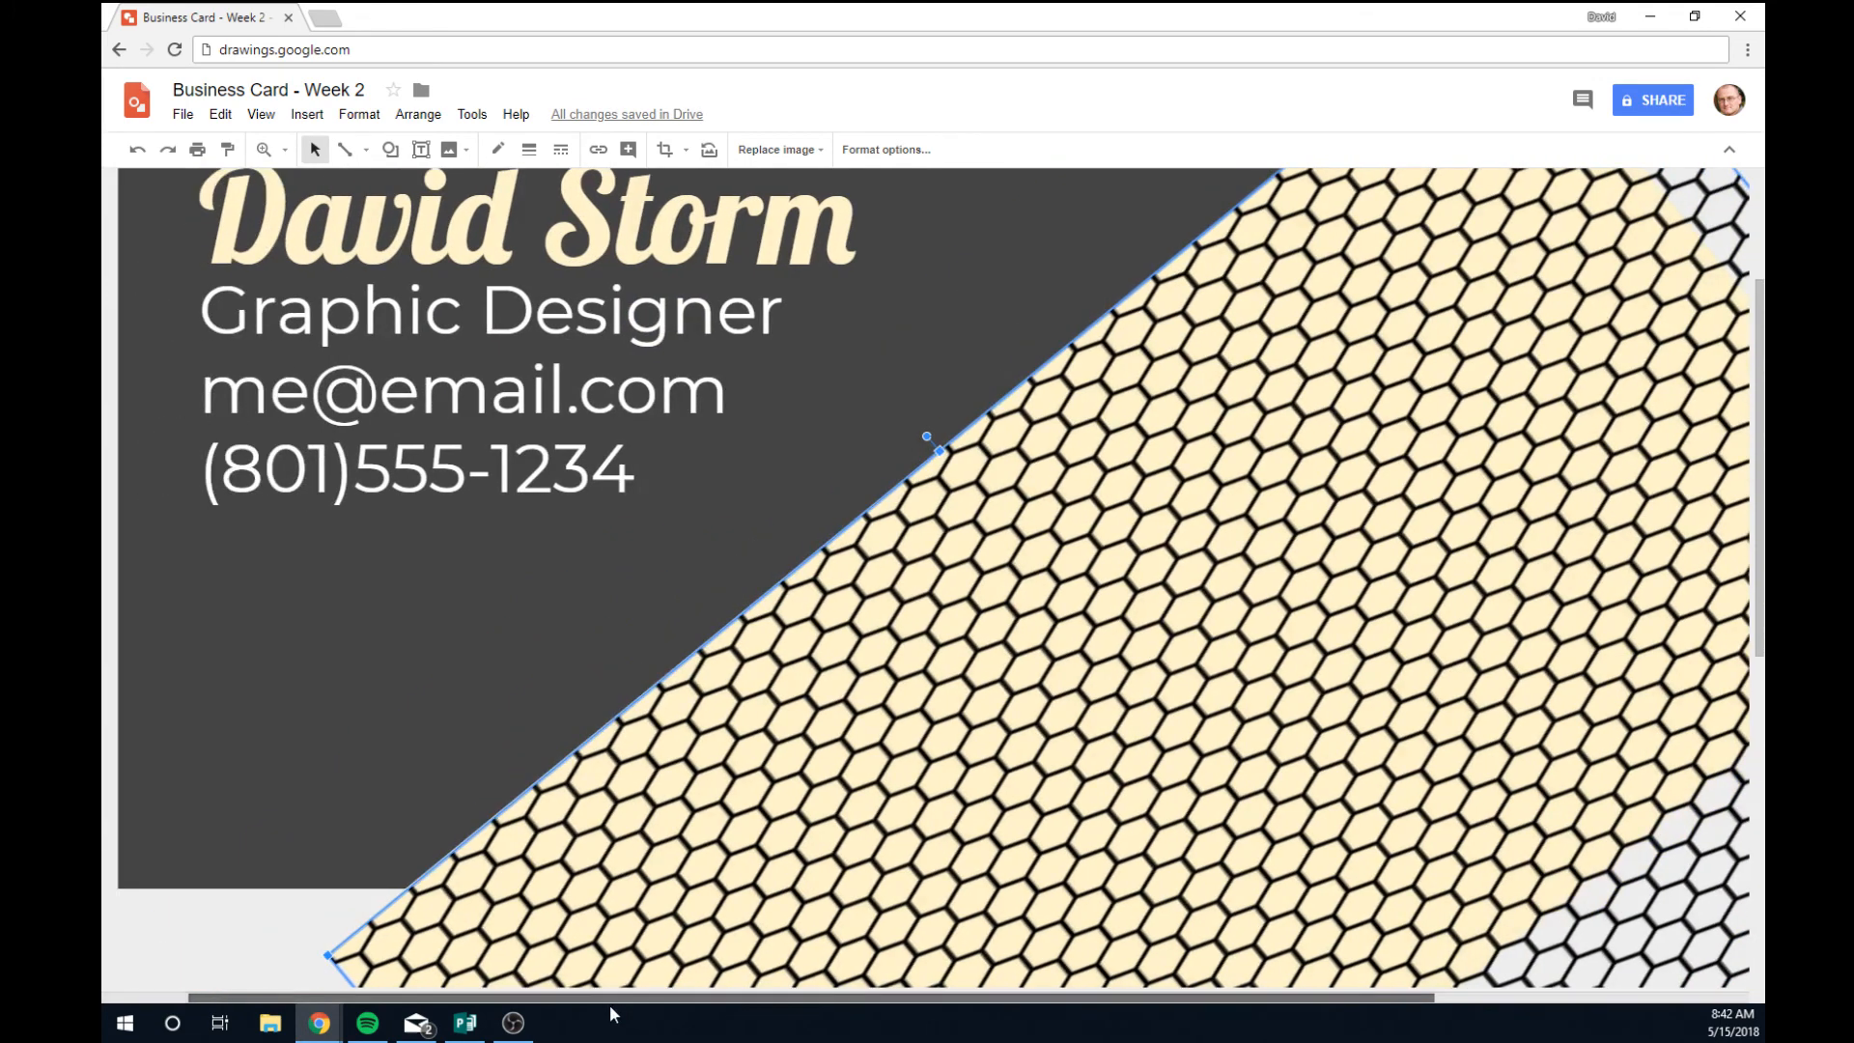
click(280, 932)
scroll(635, 908, up, 2)
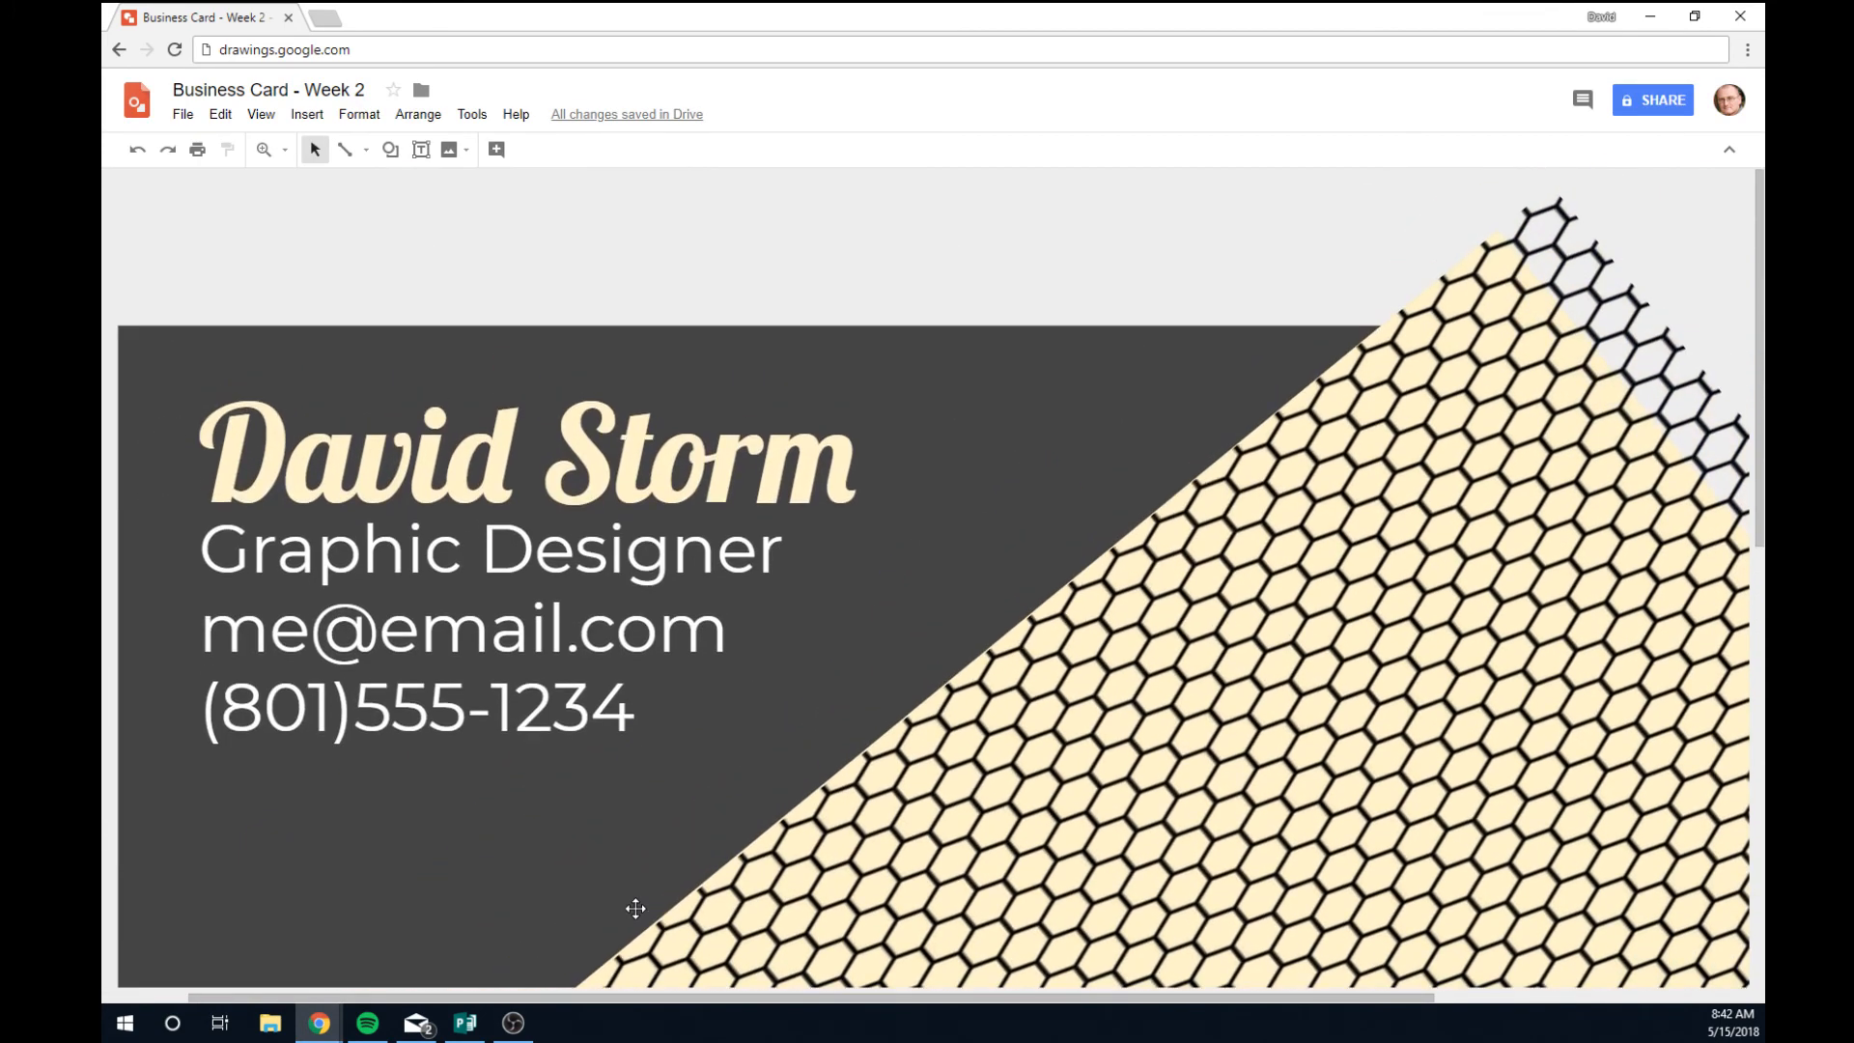
scroll(627, 903, down, 1)
click(980, 862)
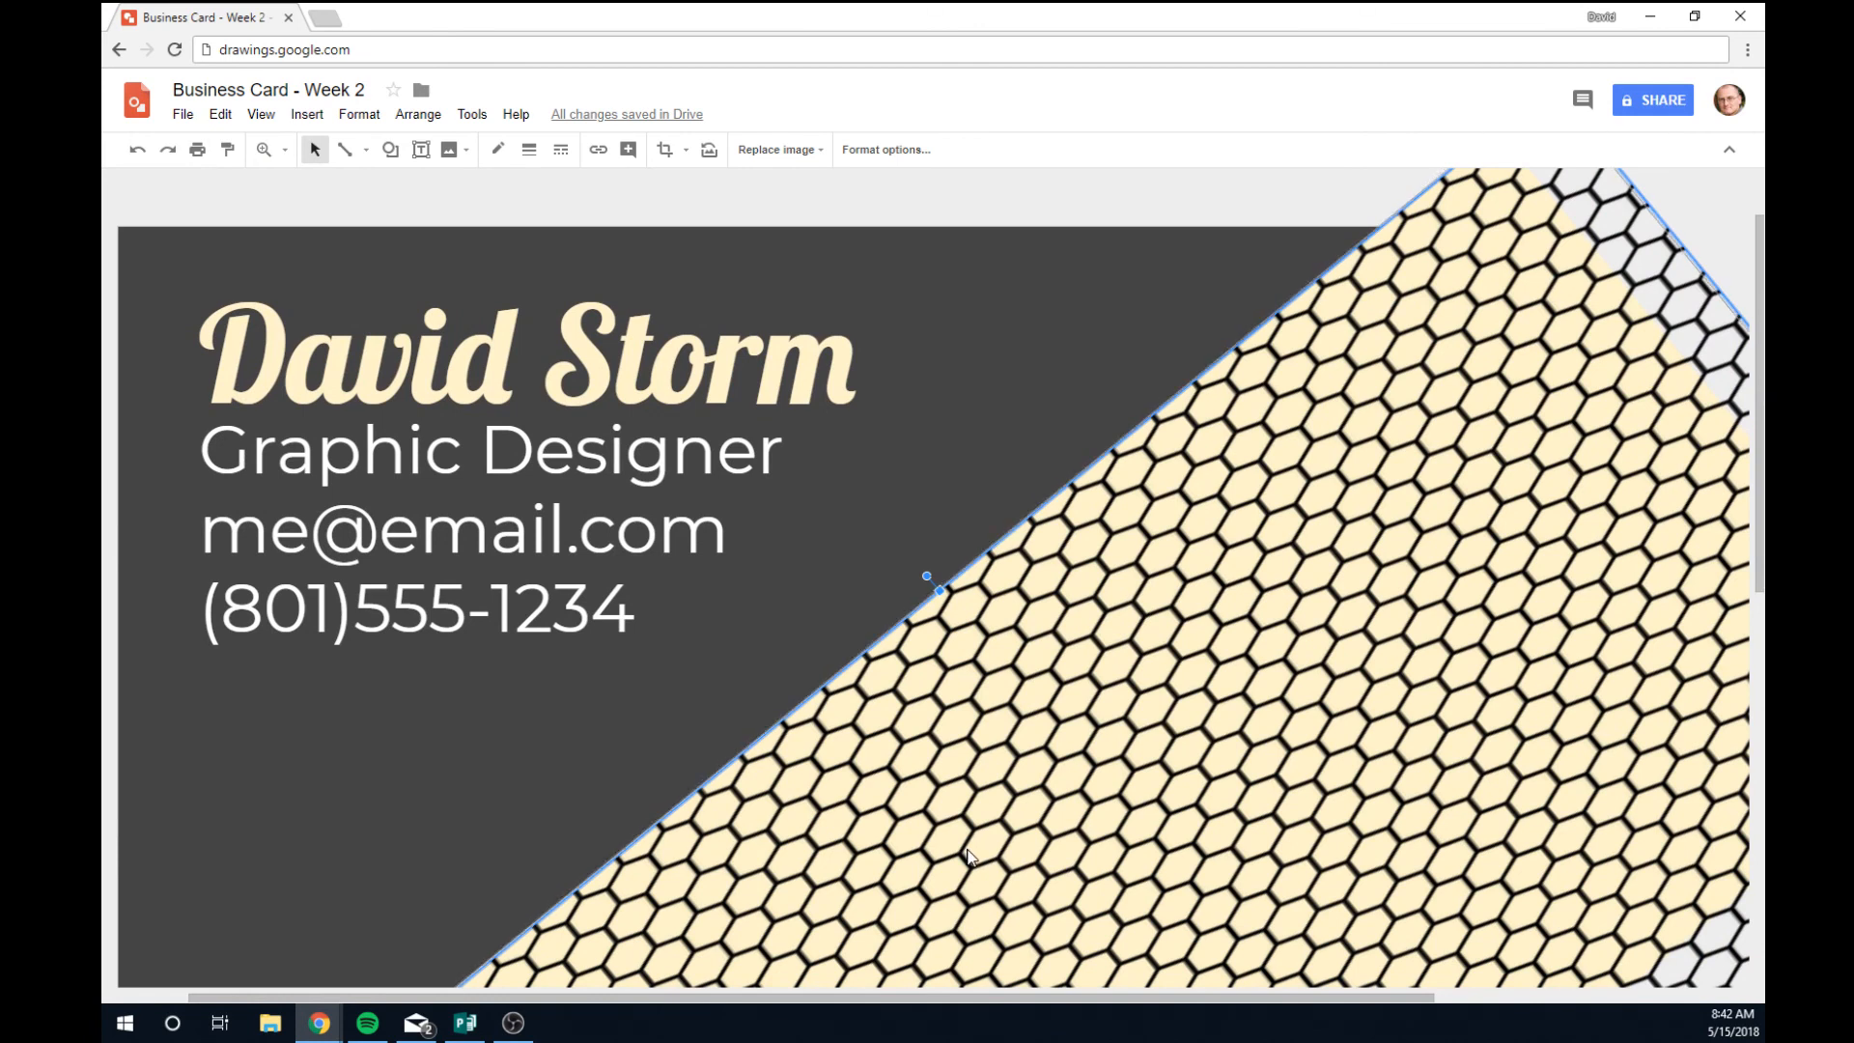
click(951, 188)
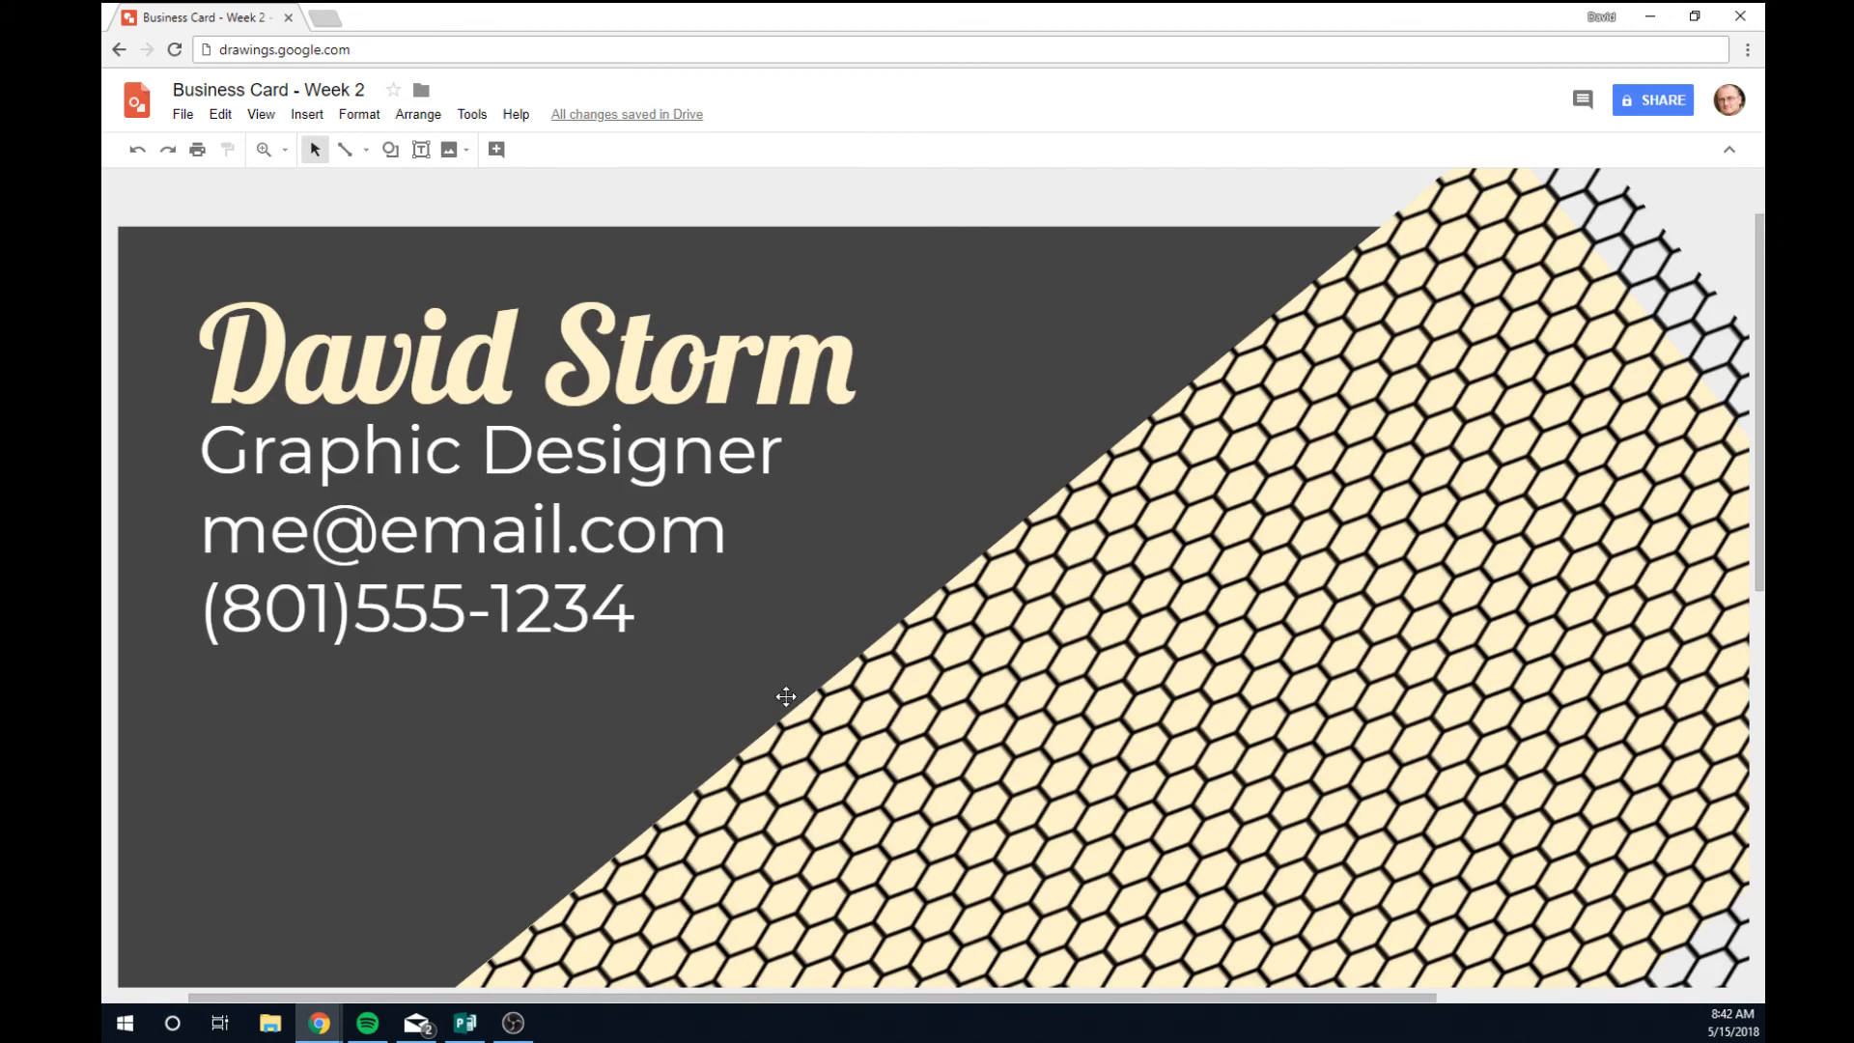
drag(760, 999, 686, 998)
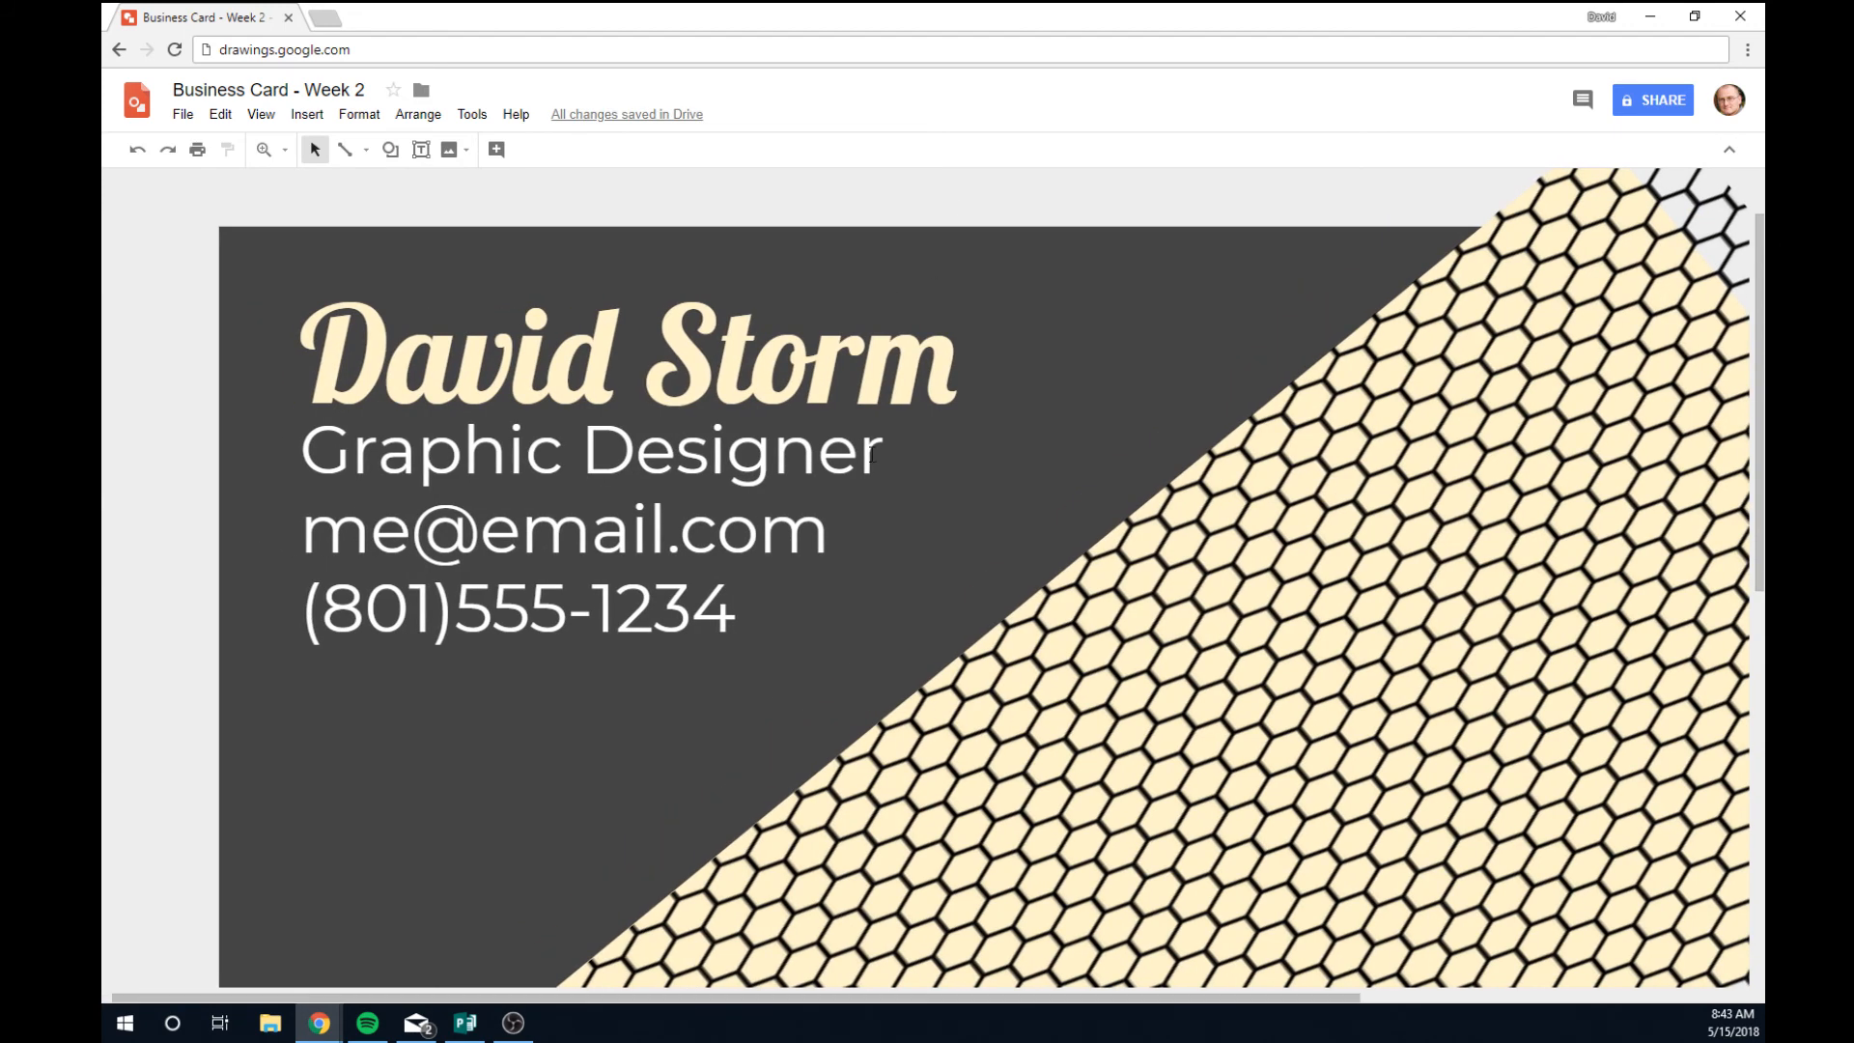
Move the white contact details text box lower on the card.
scroll(880, 447, down, 1)
scroll(881, 447, down, 1)
scroll(881, 447, up, 1)
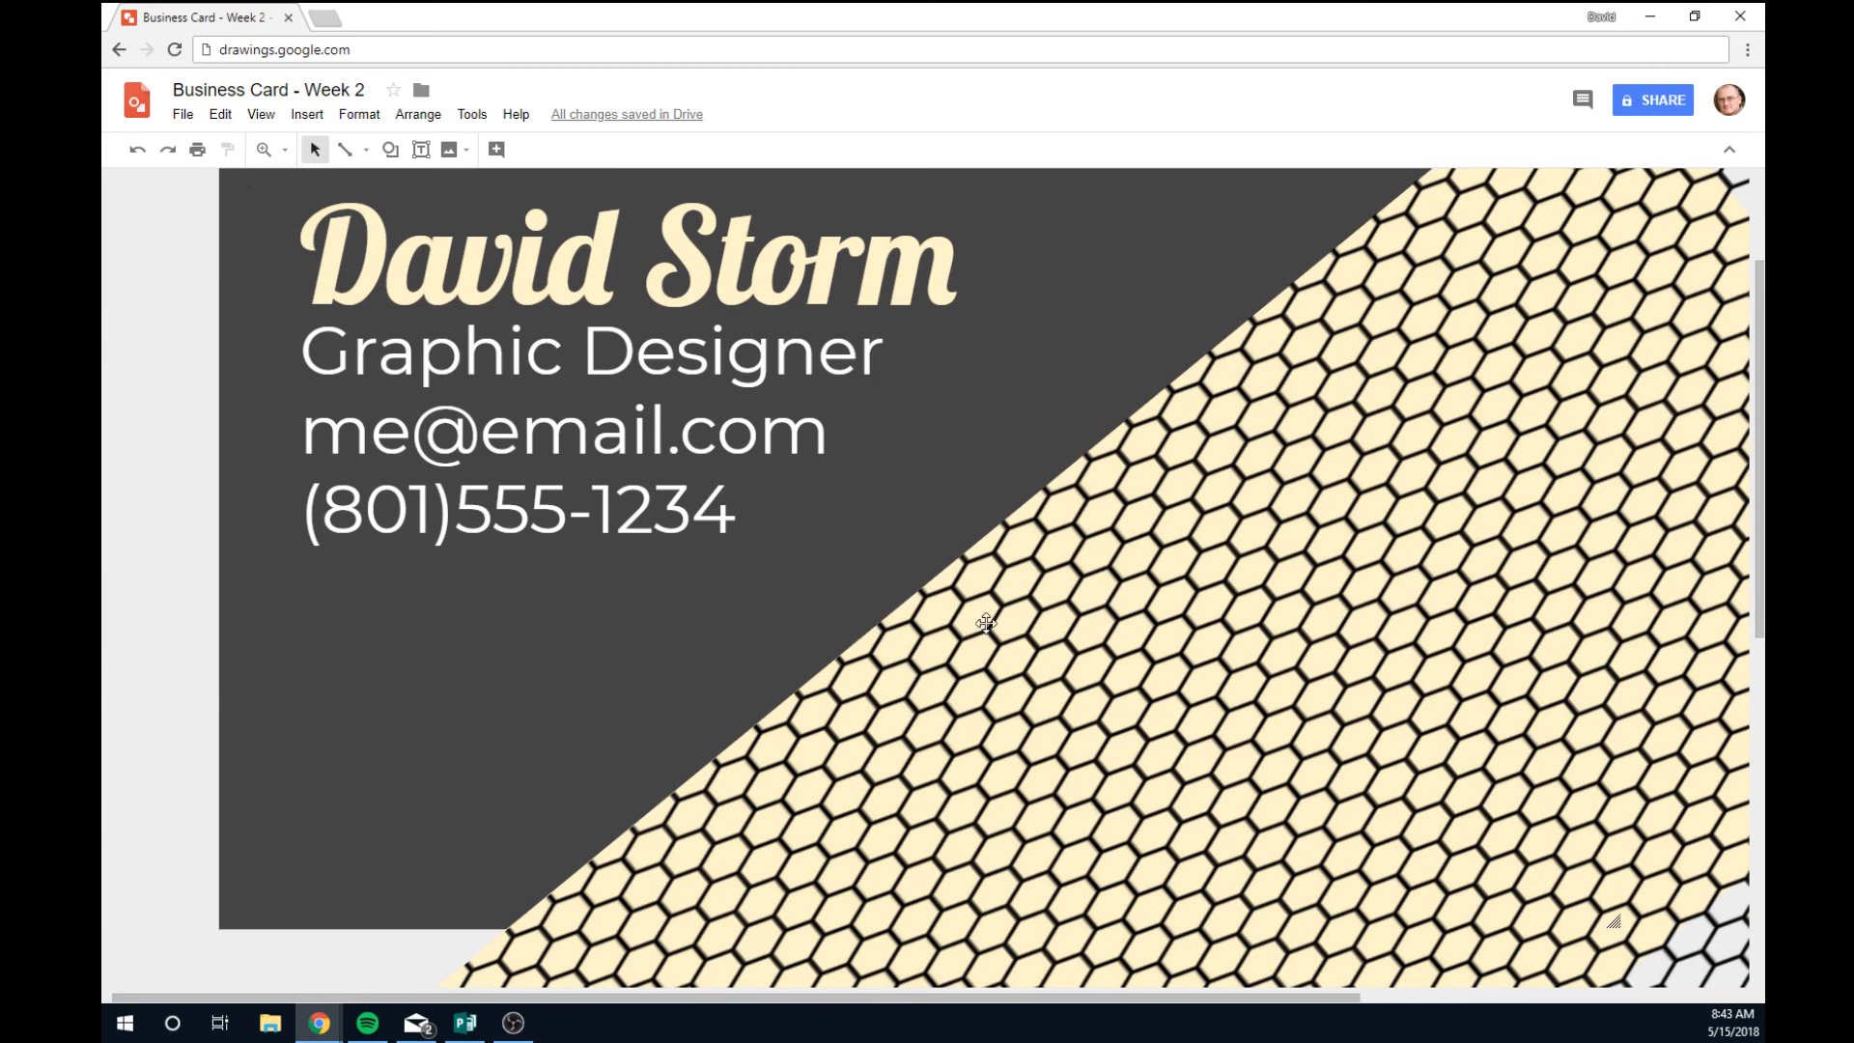
click(586, 436)
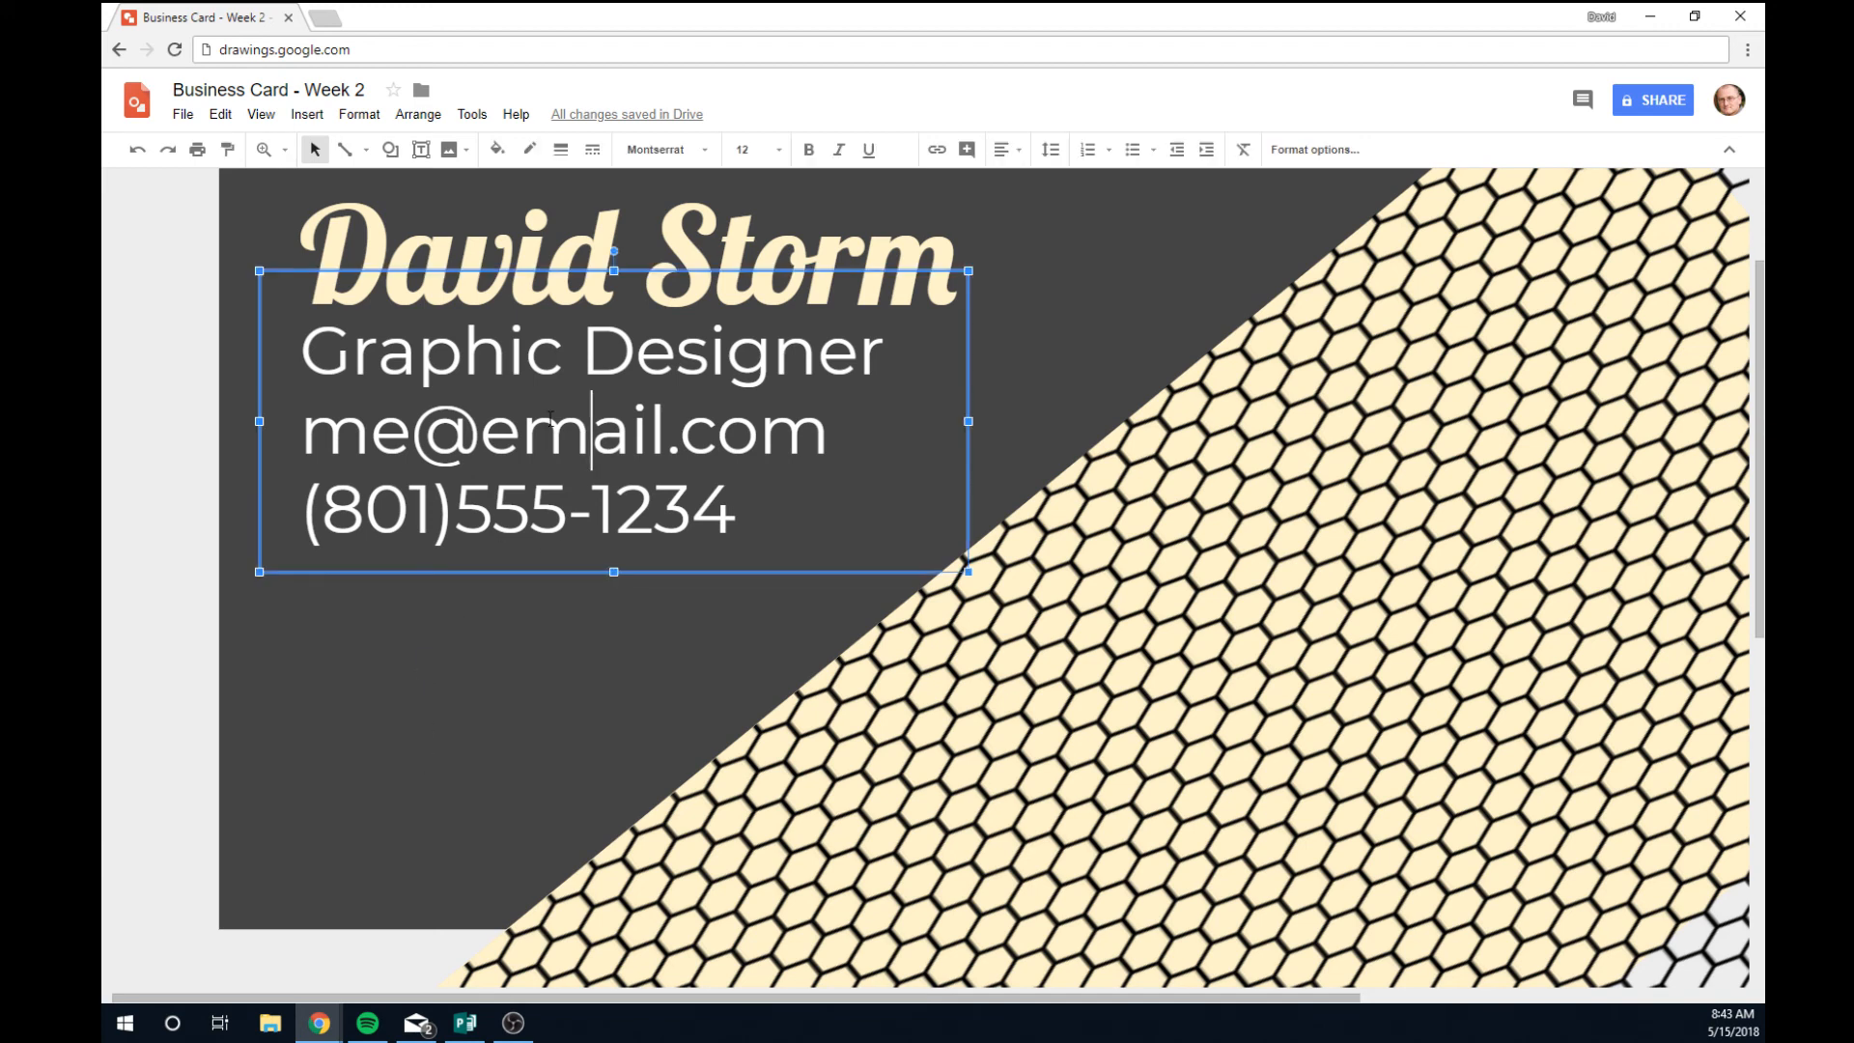
drag(651, 571, 662, 654)
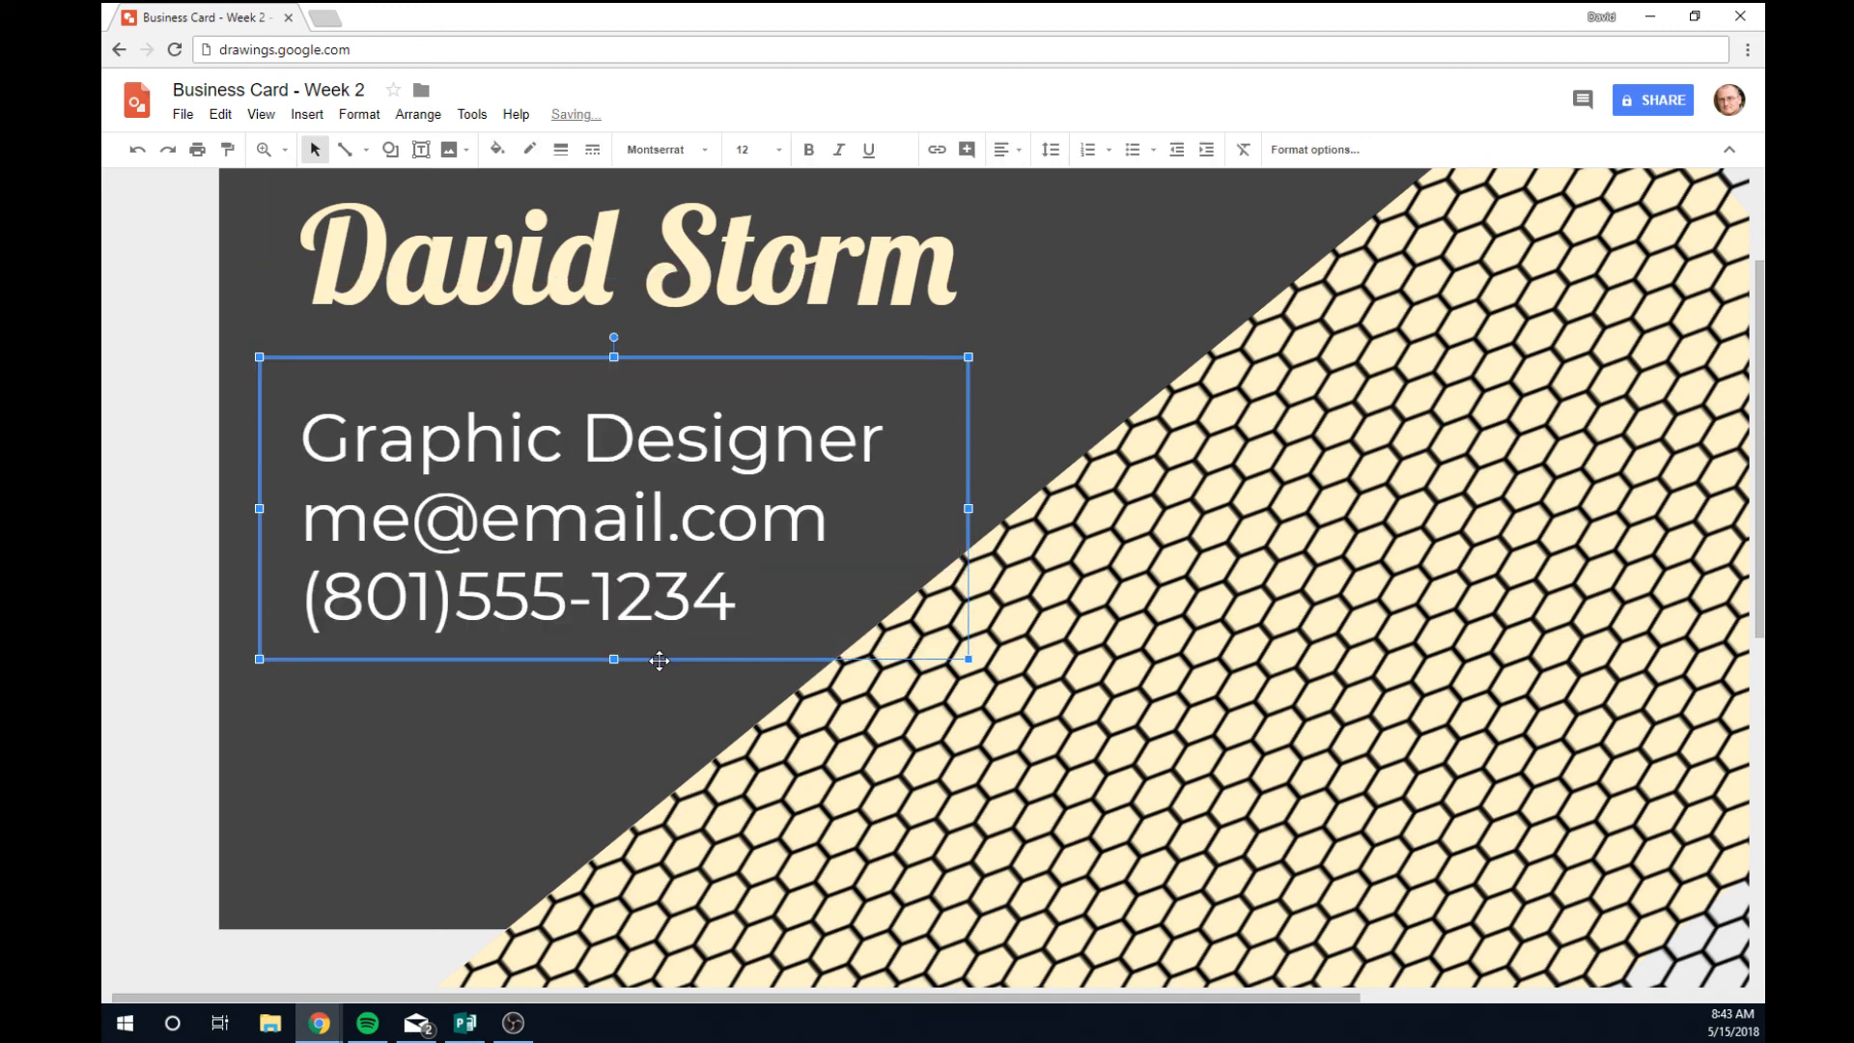
Set the cream name to font size 30 and widen its box to fit one line.
click(719, 263)
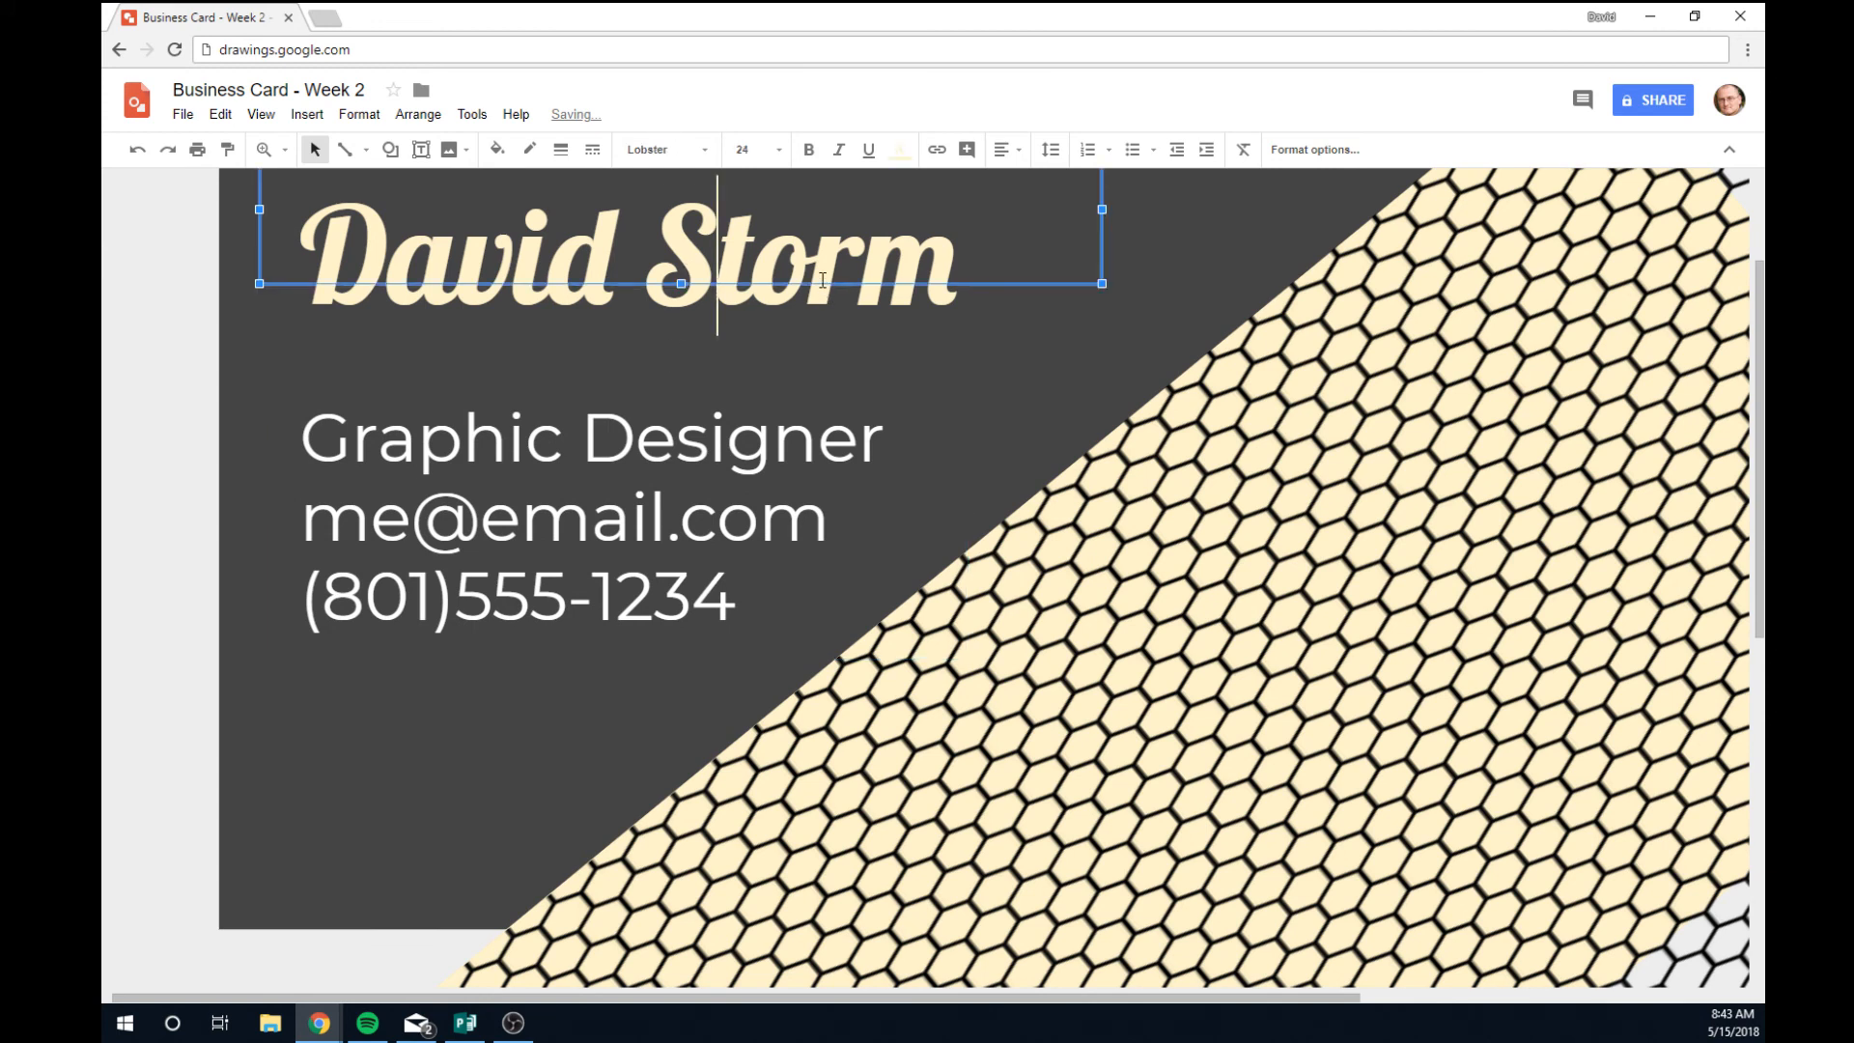
drag(933, 269, 799, 174)
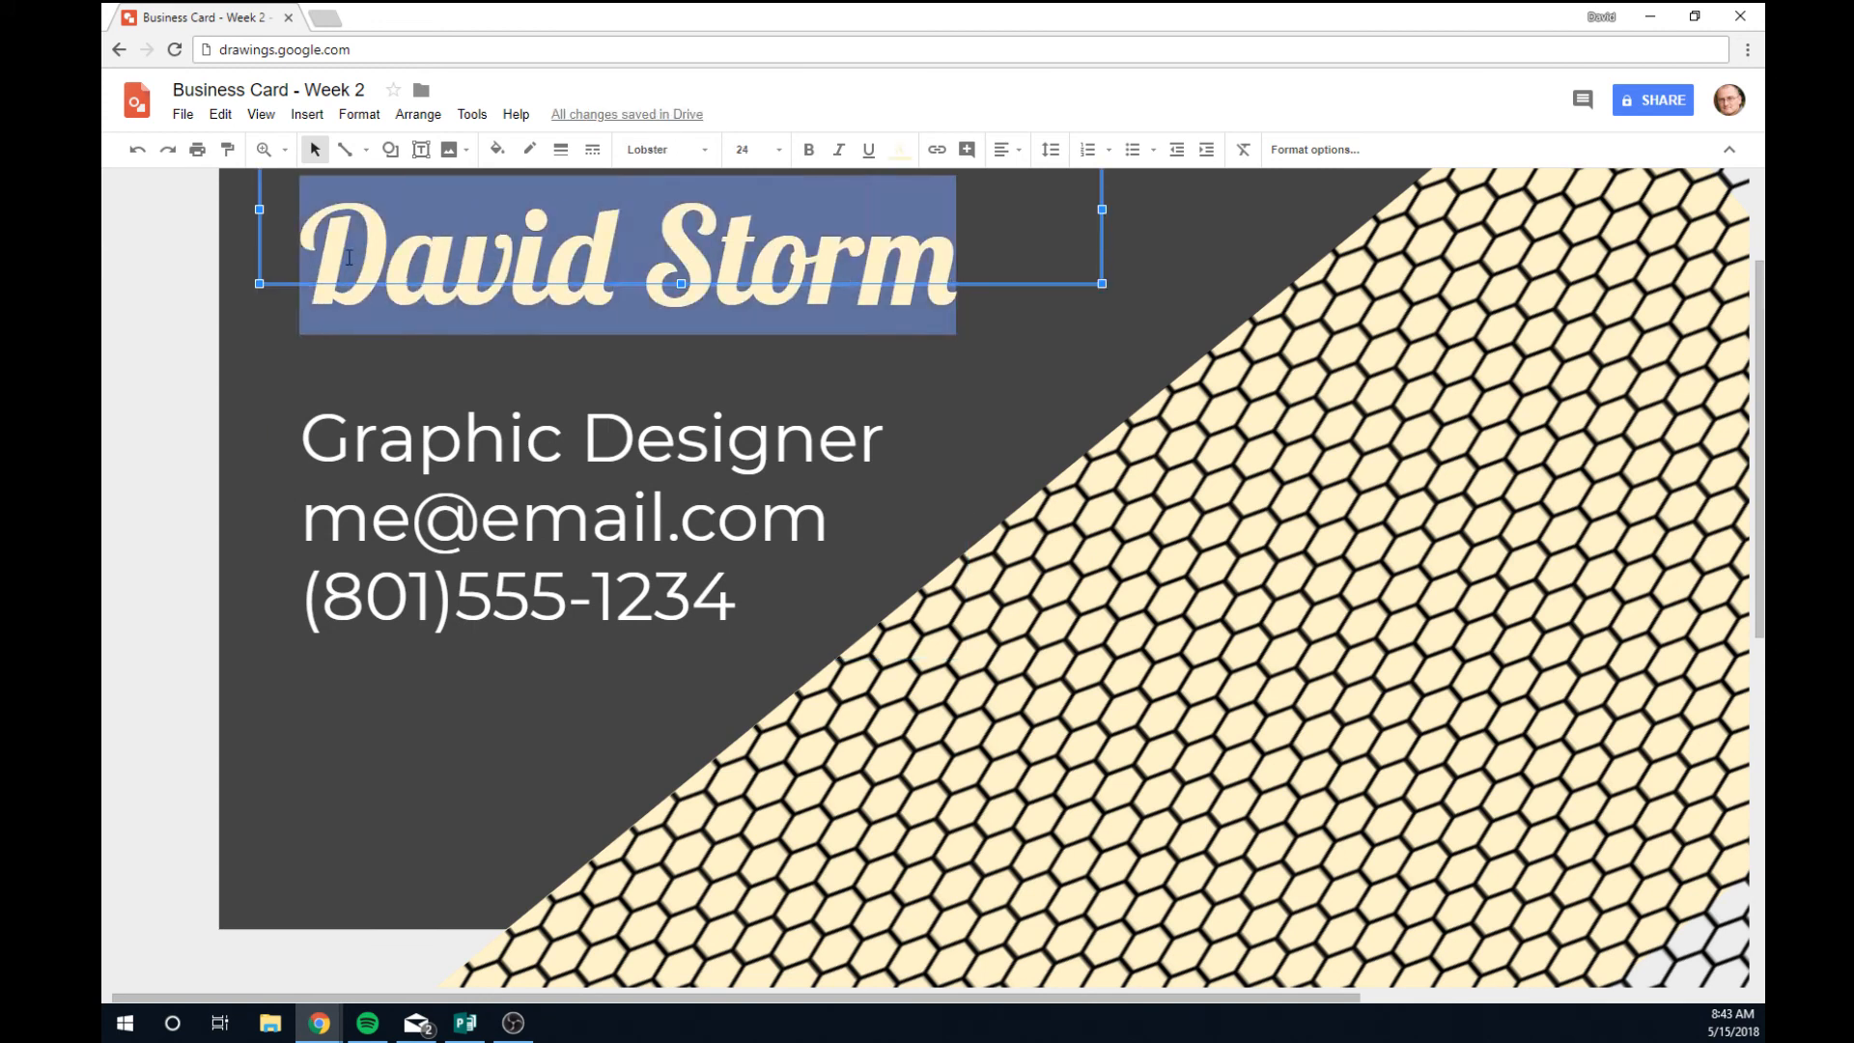
click(765, 150)
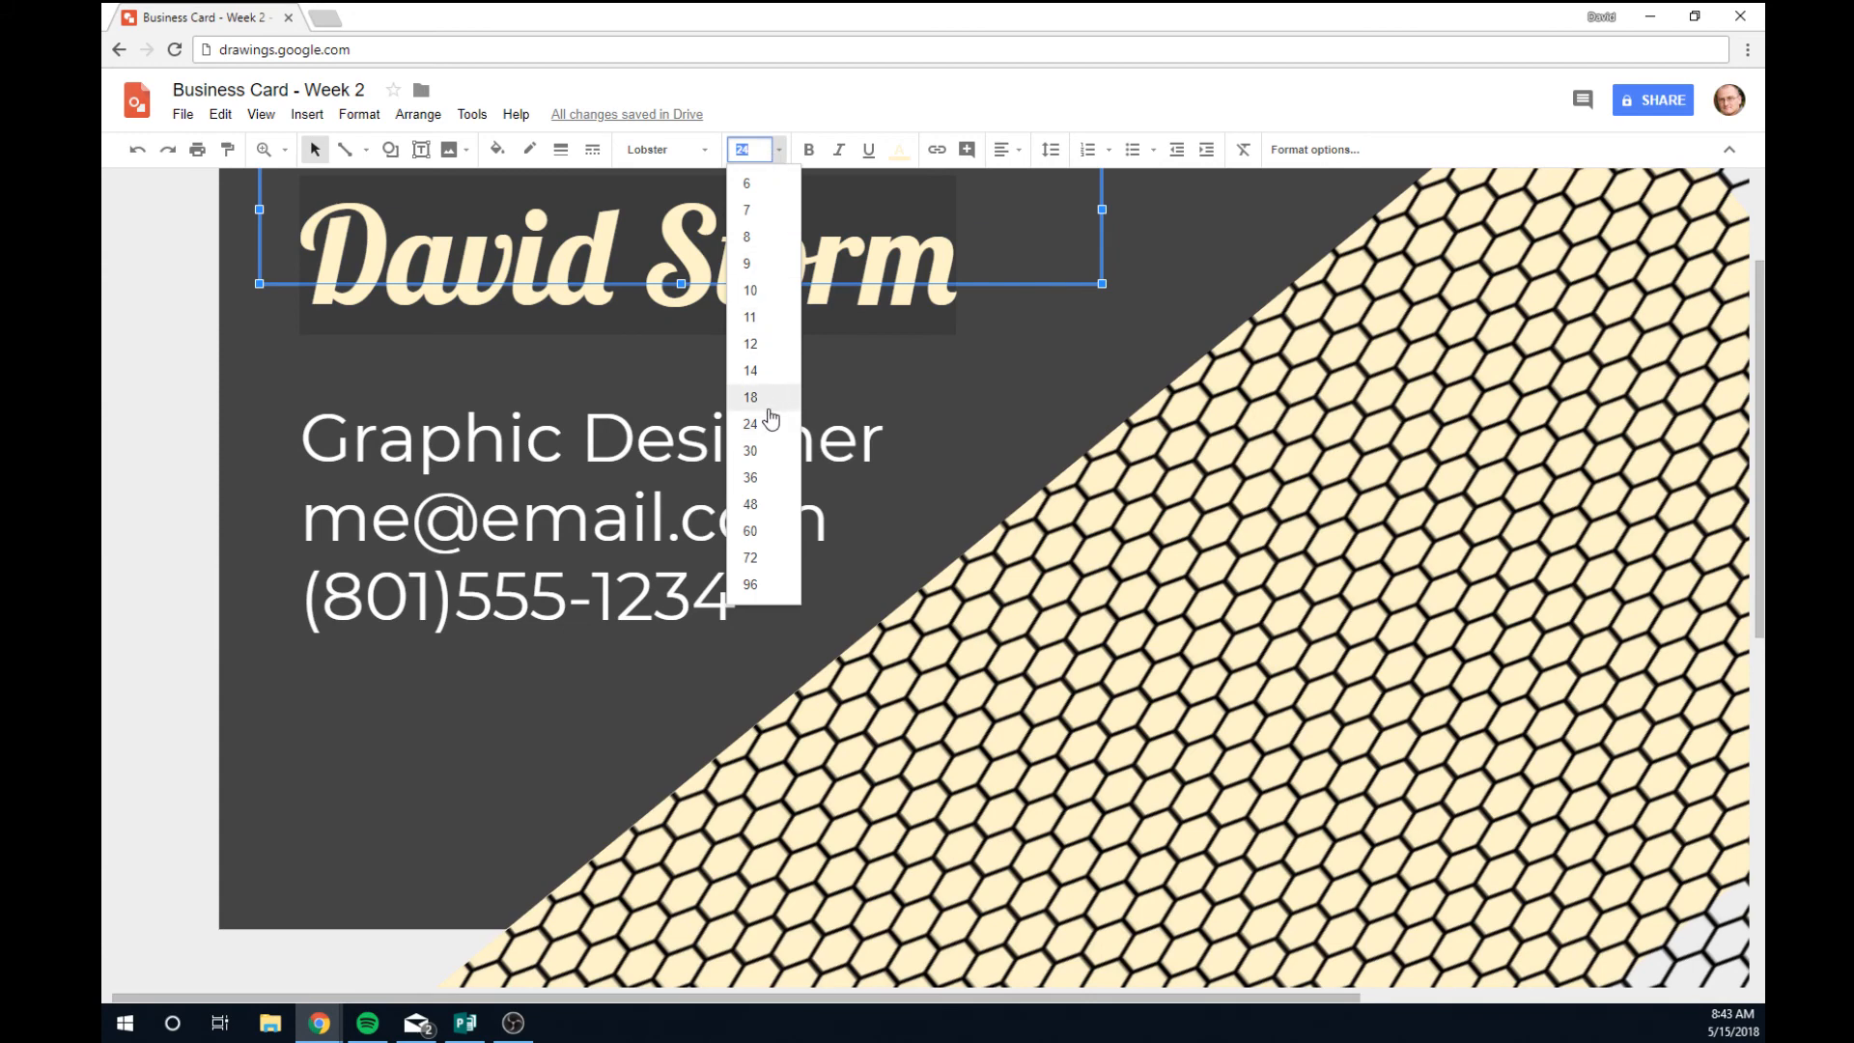
click(757, 451)
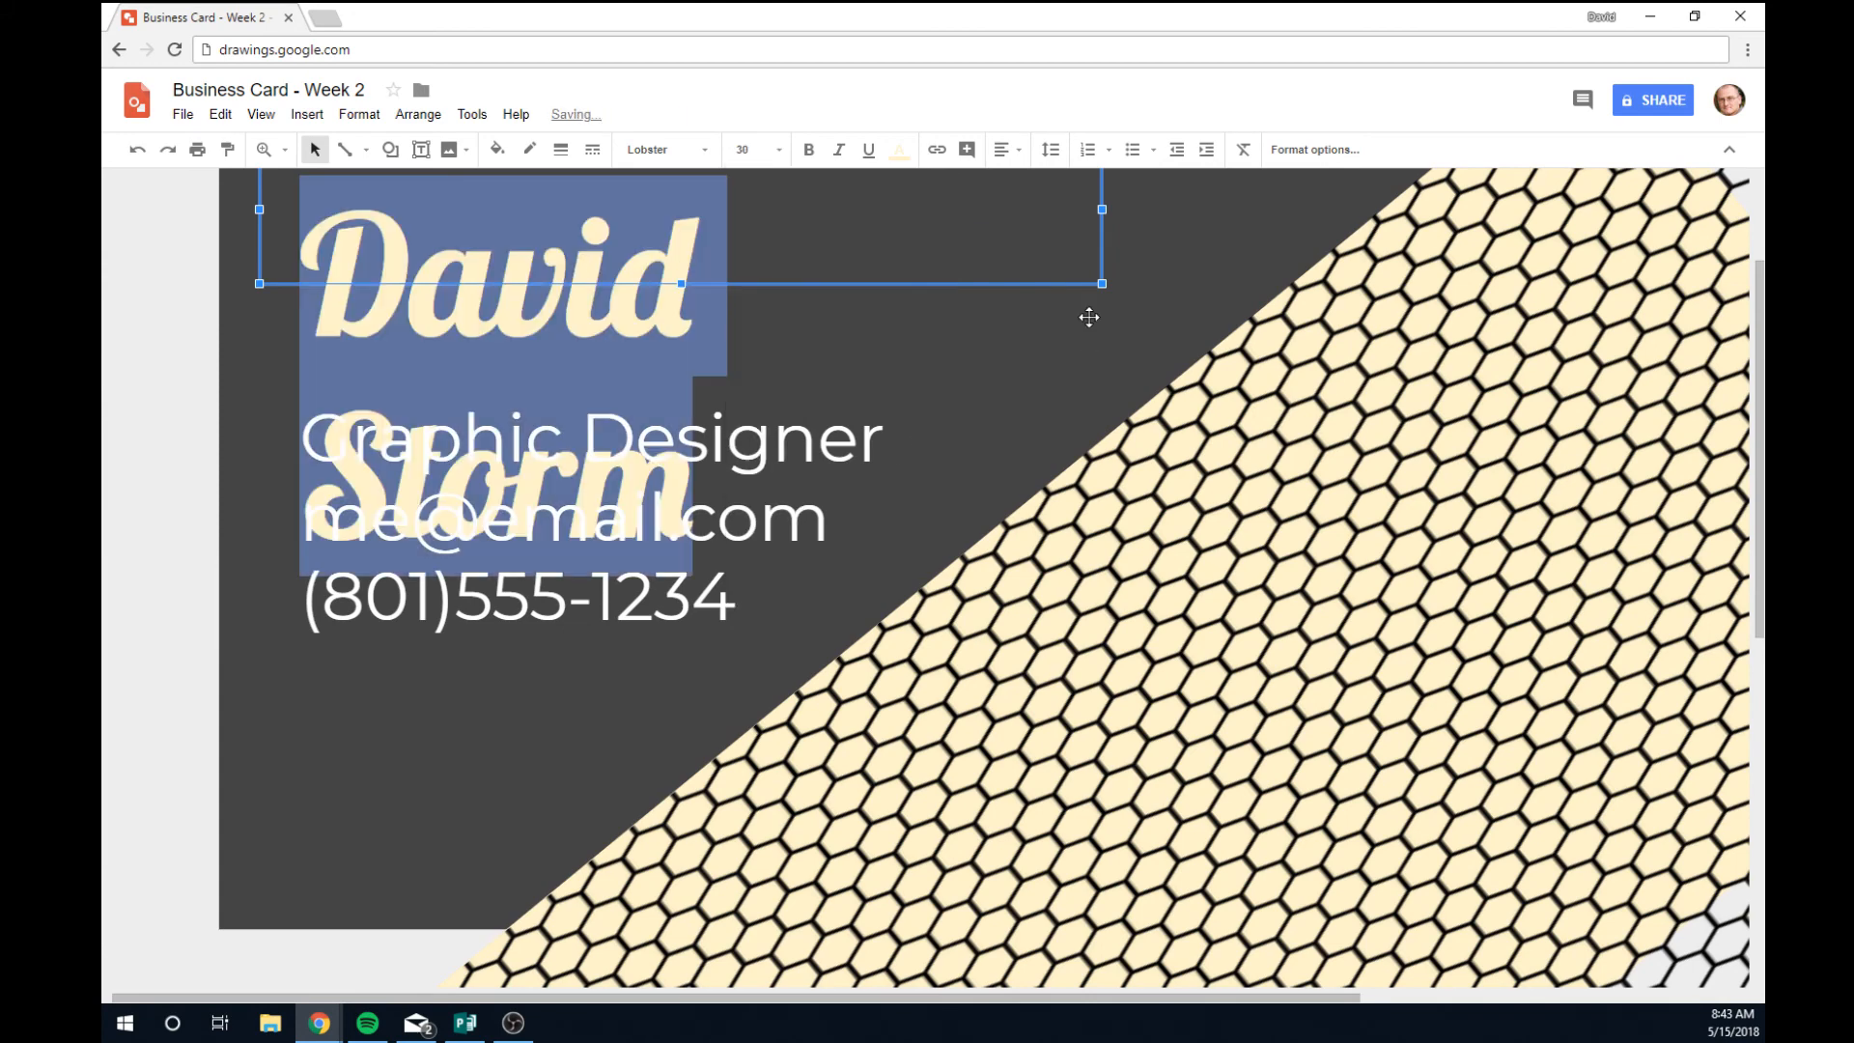
drag(1100, 208, 1171, 215)
drag(1169, 407, 1289, 407)
click(1088, 194)
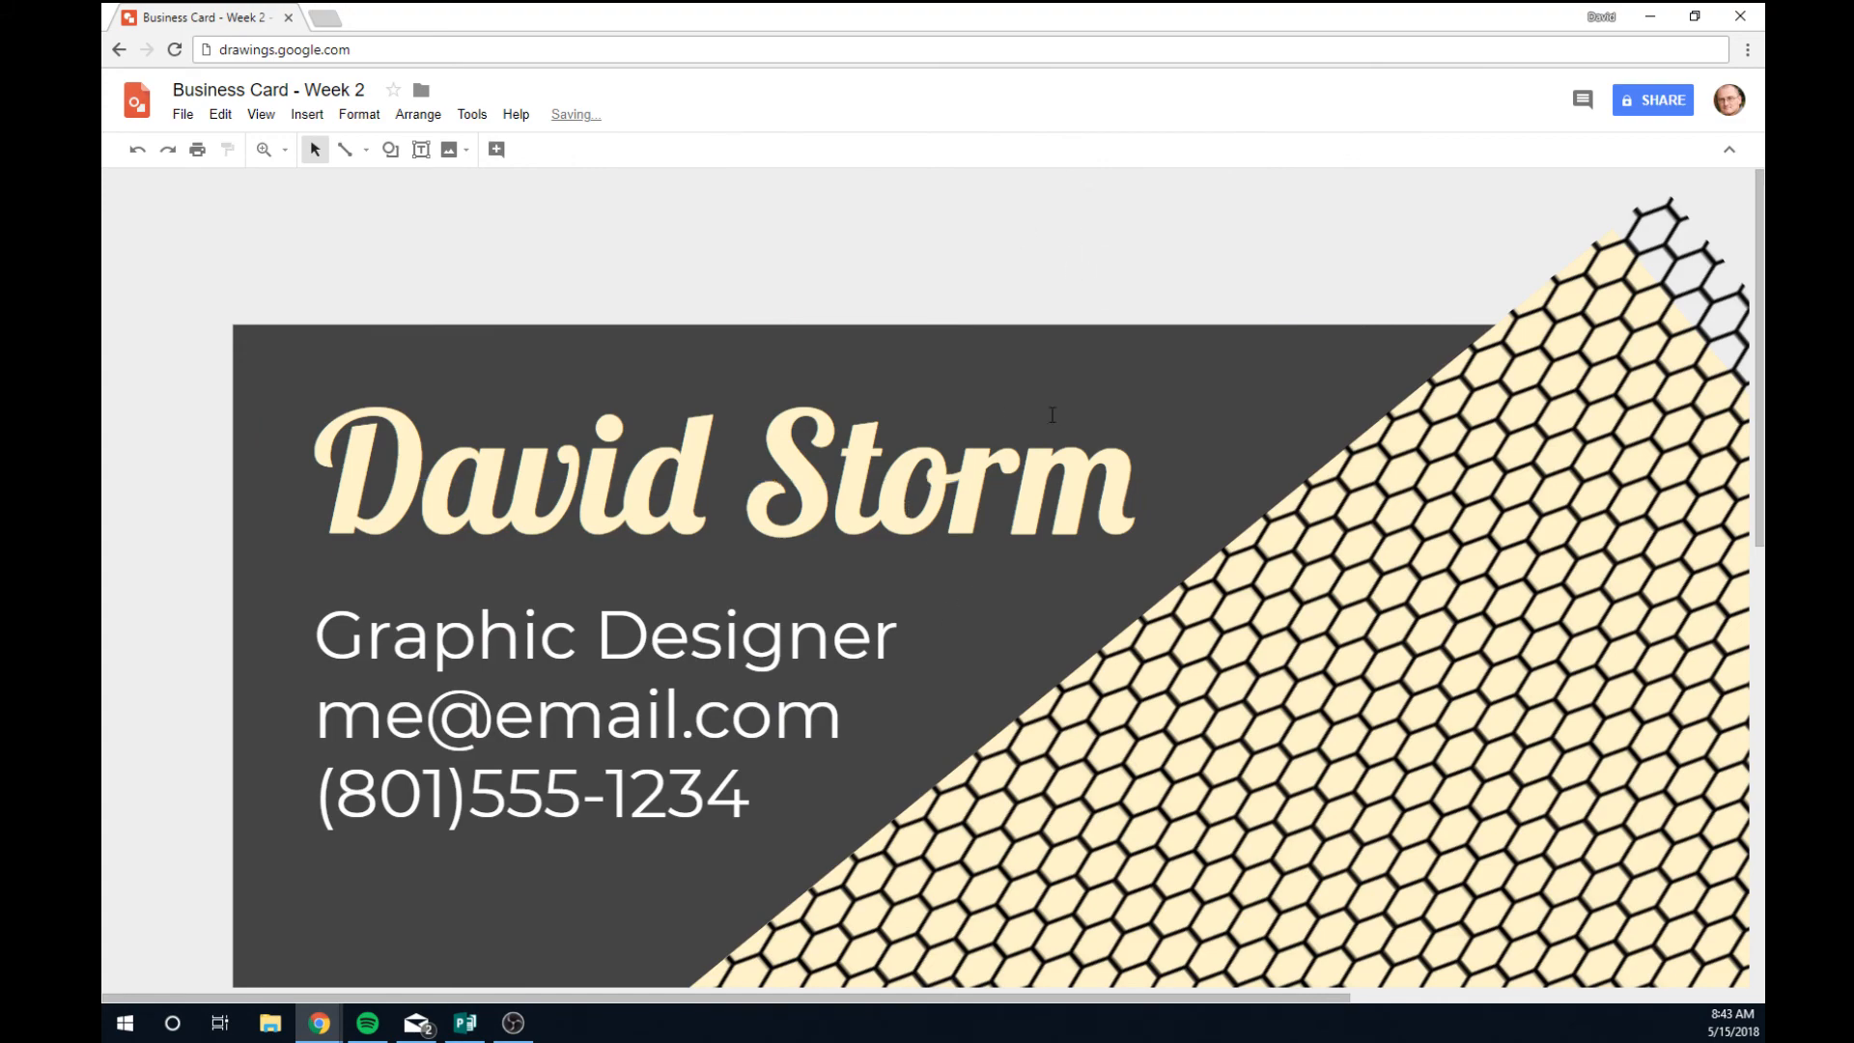
scroll(1043, 483, down, 2)
scroll(1043, 484, down, 4)
scroll(1043, 484, up, 4)
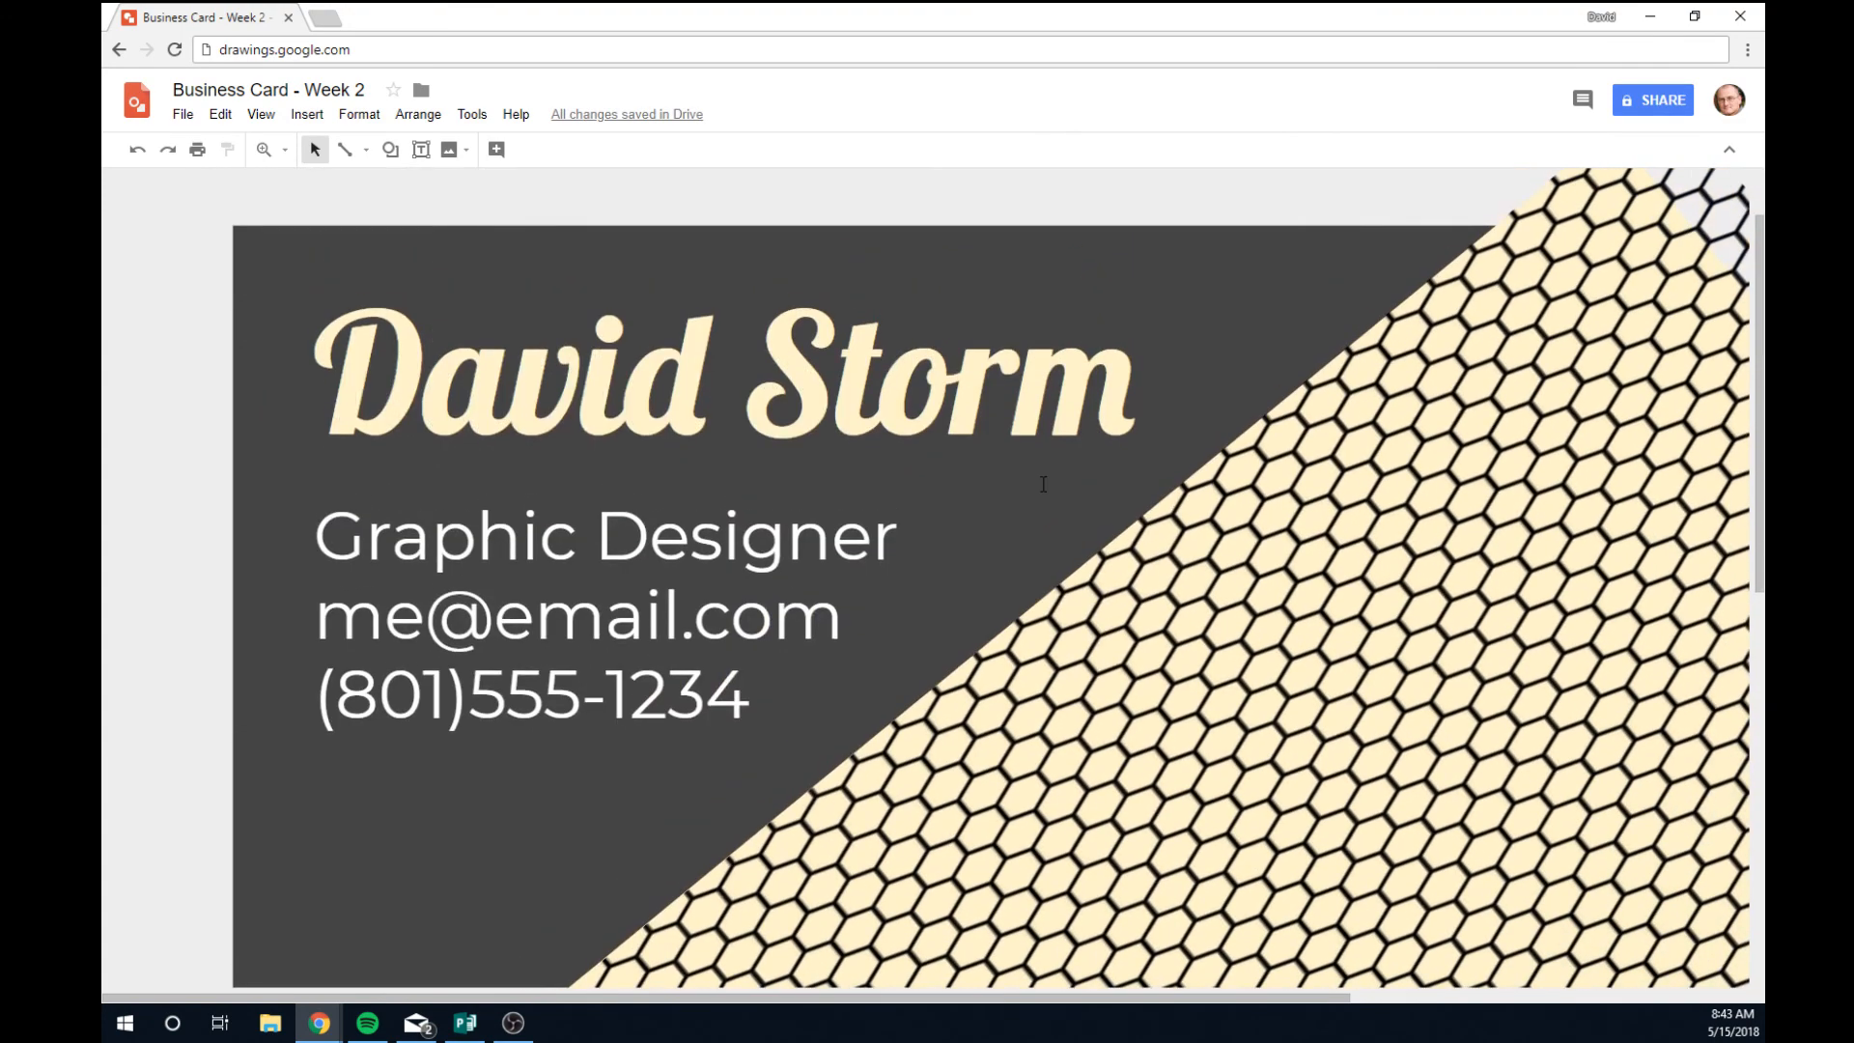
click(185, 116)
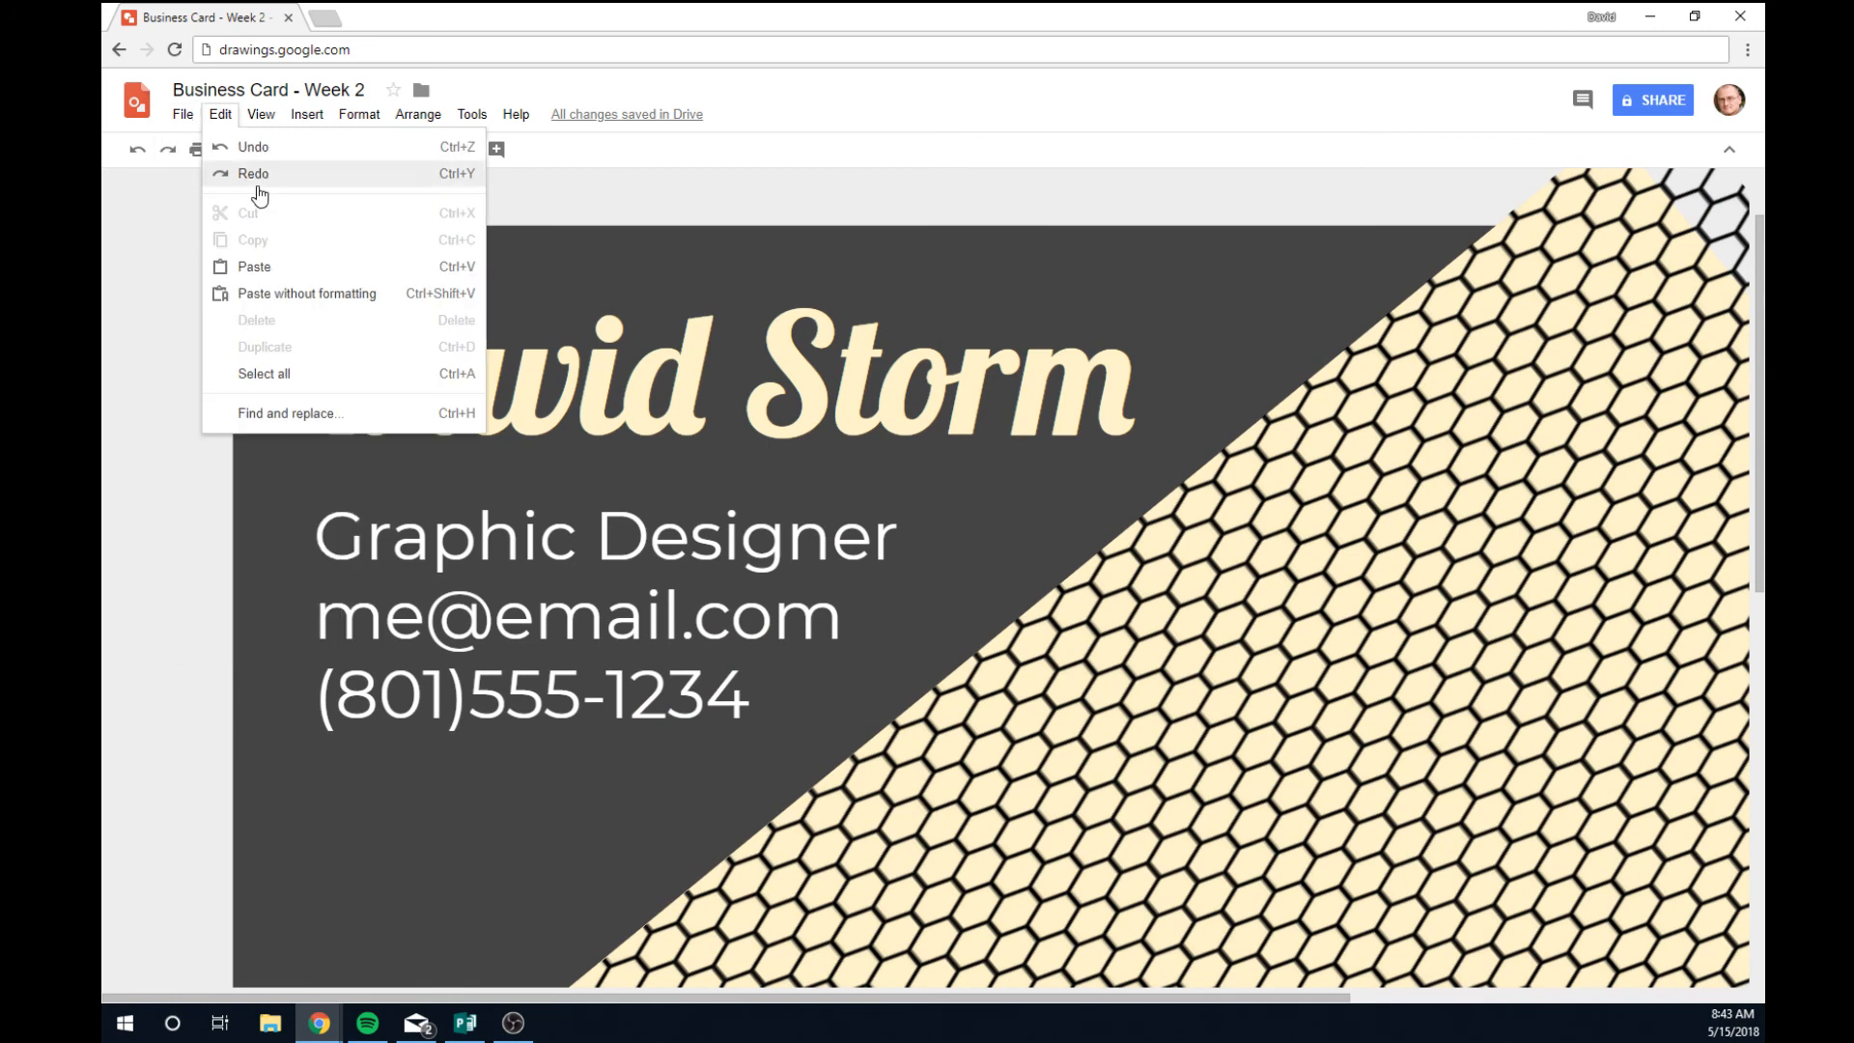
click(756, 185)
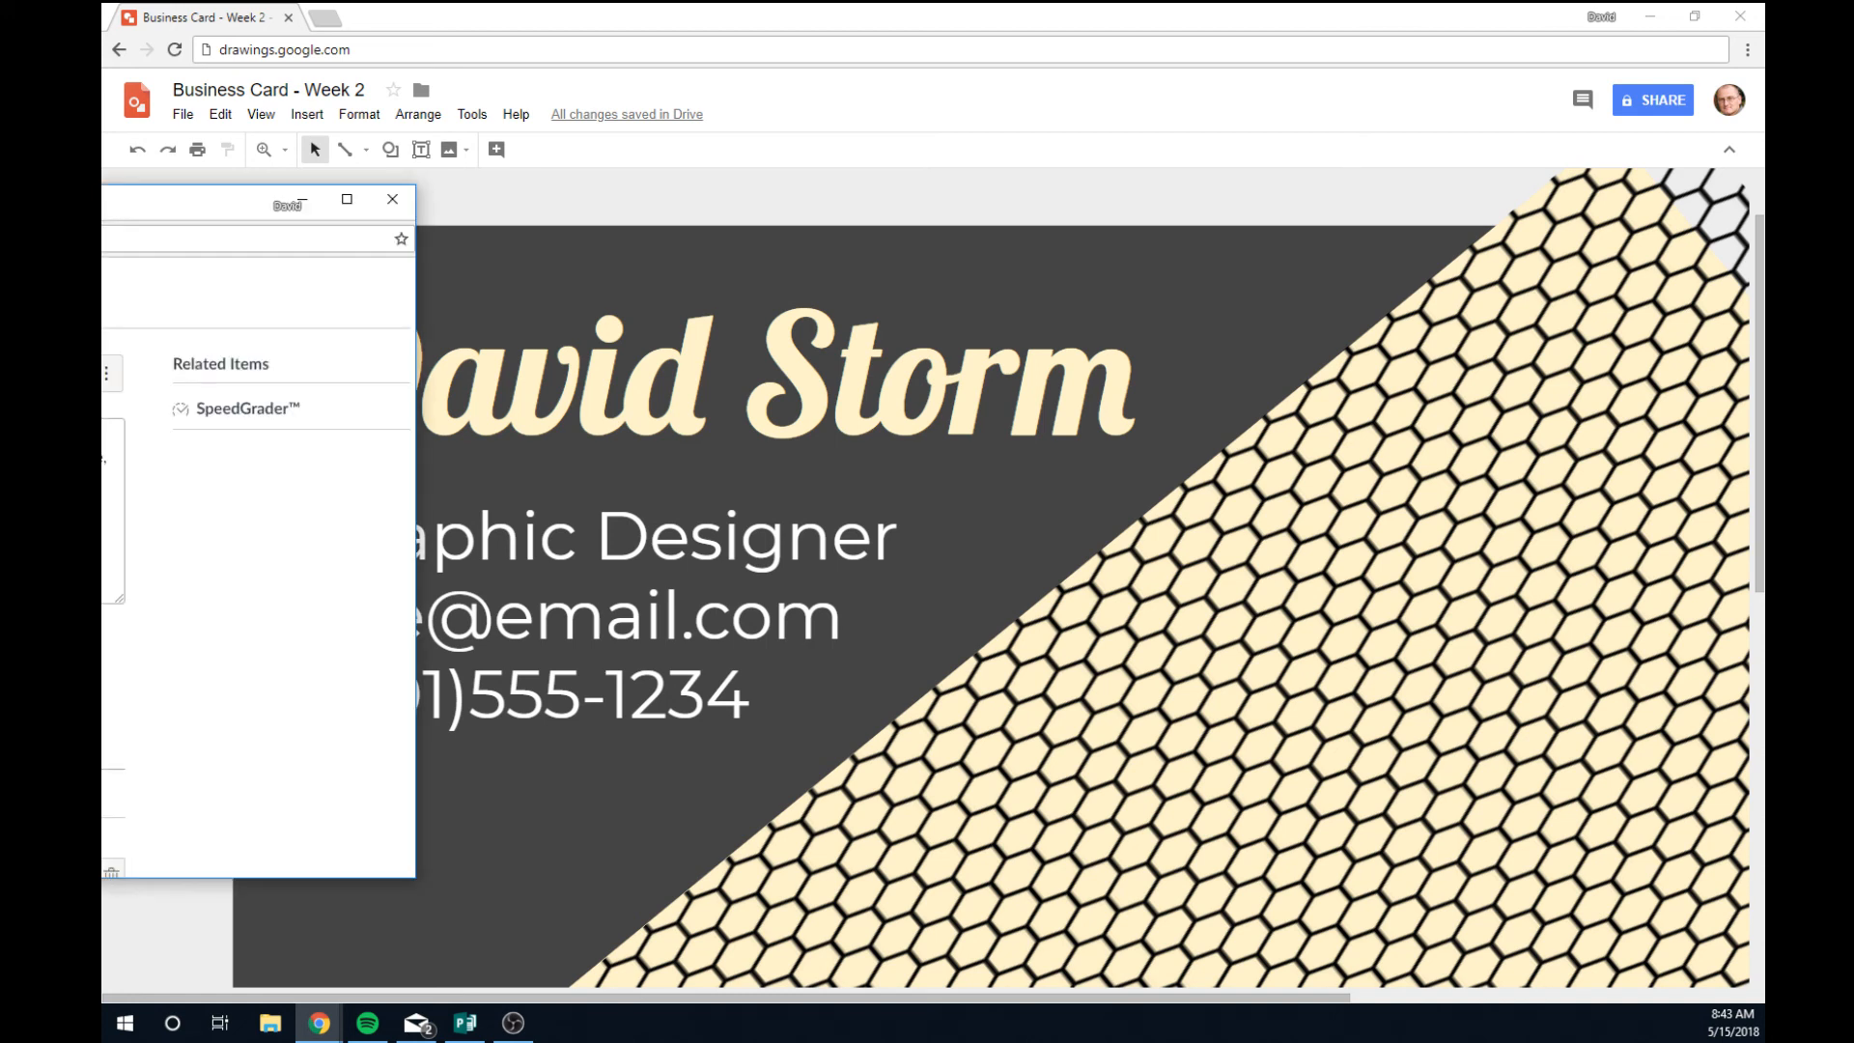
drag(102, 207, 410, 242)
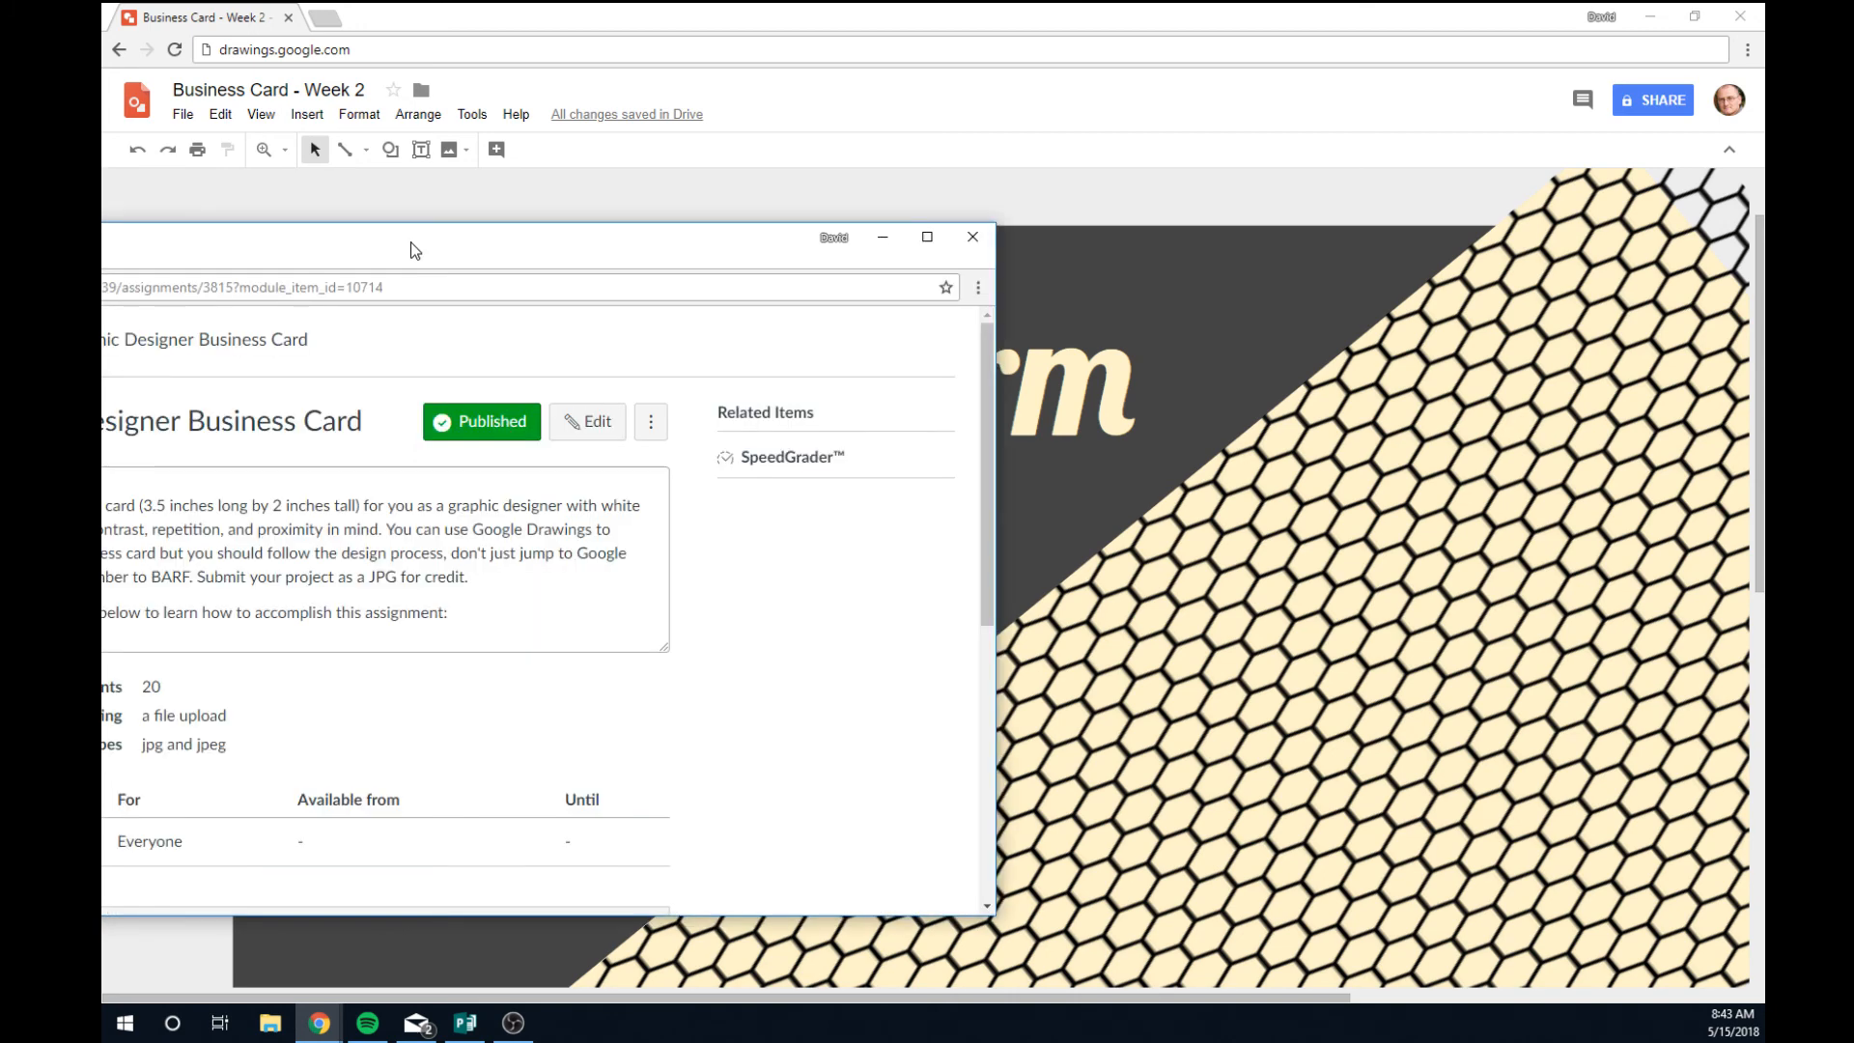
drag(366, 576, 425, 577)
drag(529, 243, 103, 241)
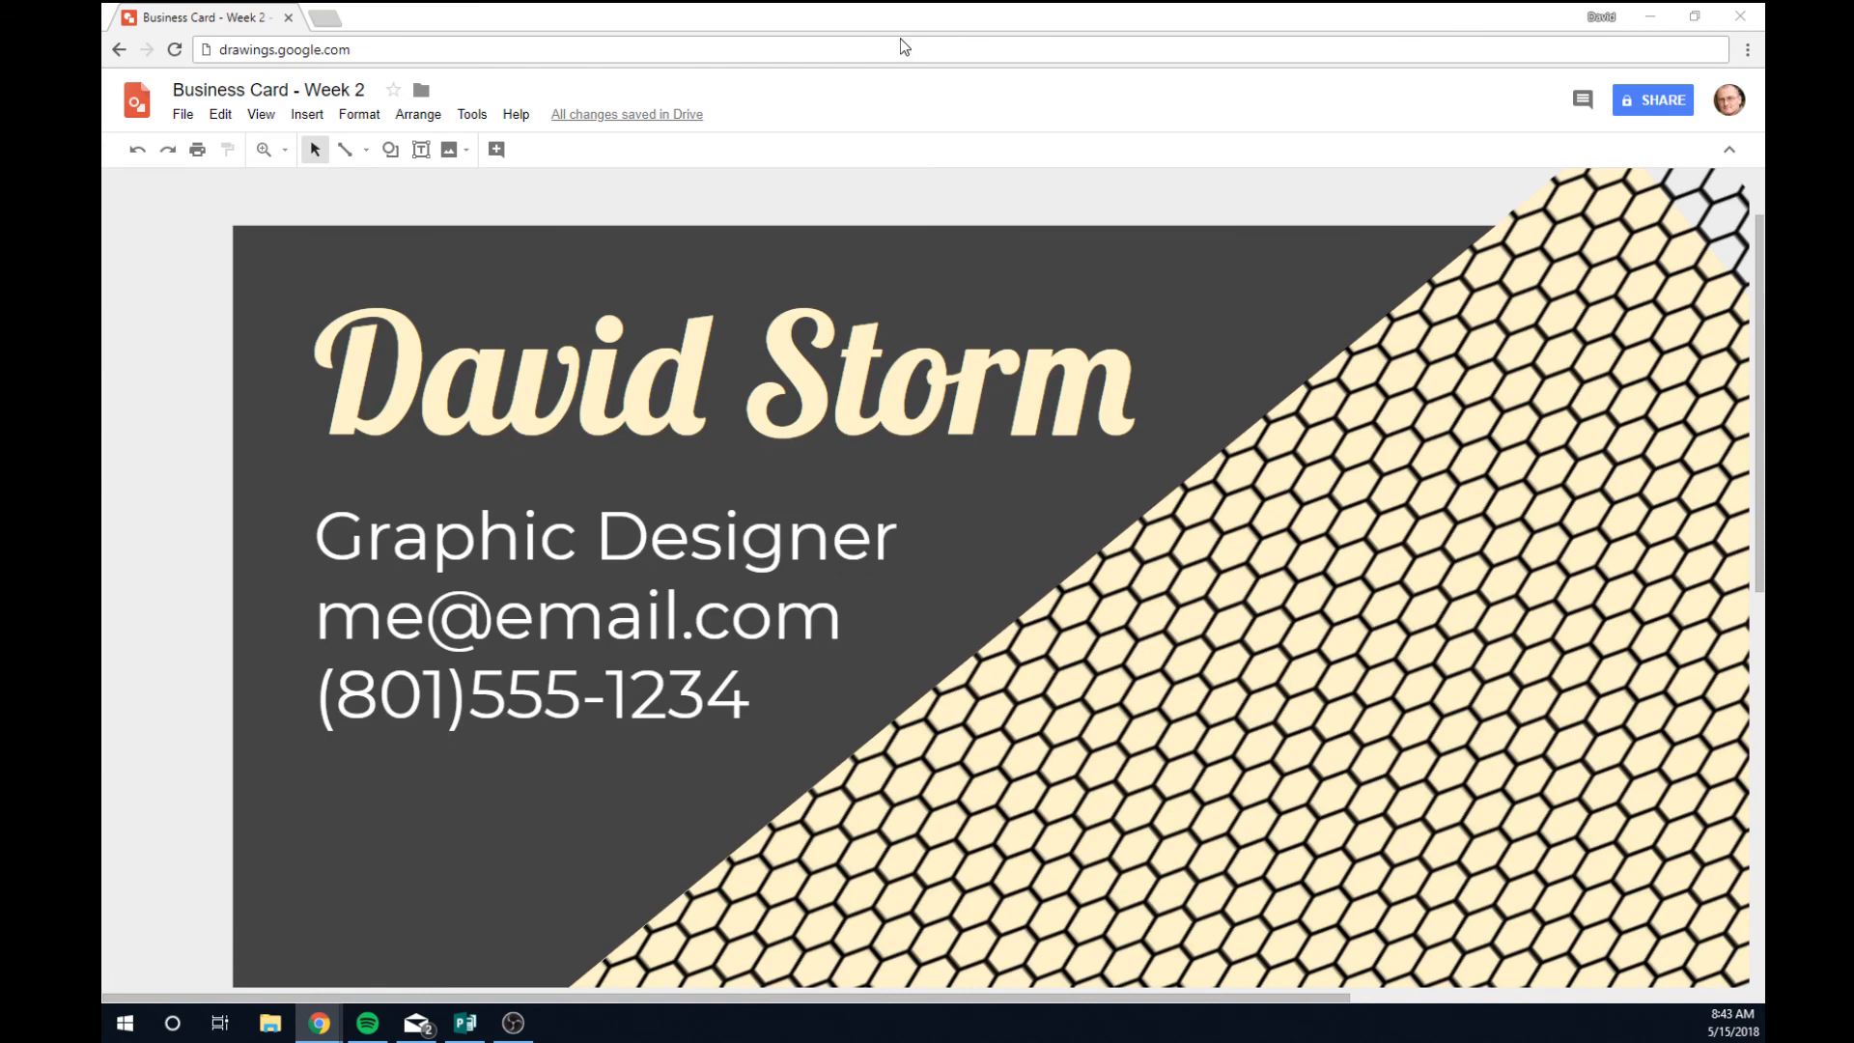
click(763, 41)
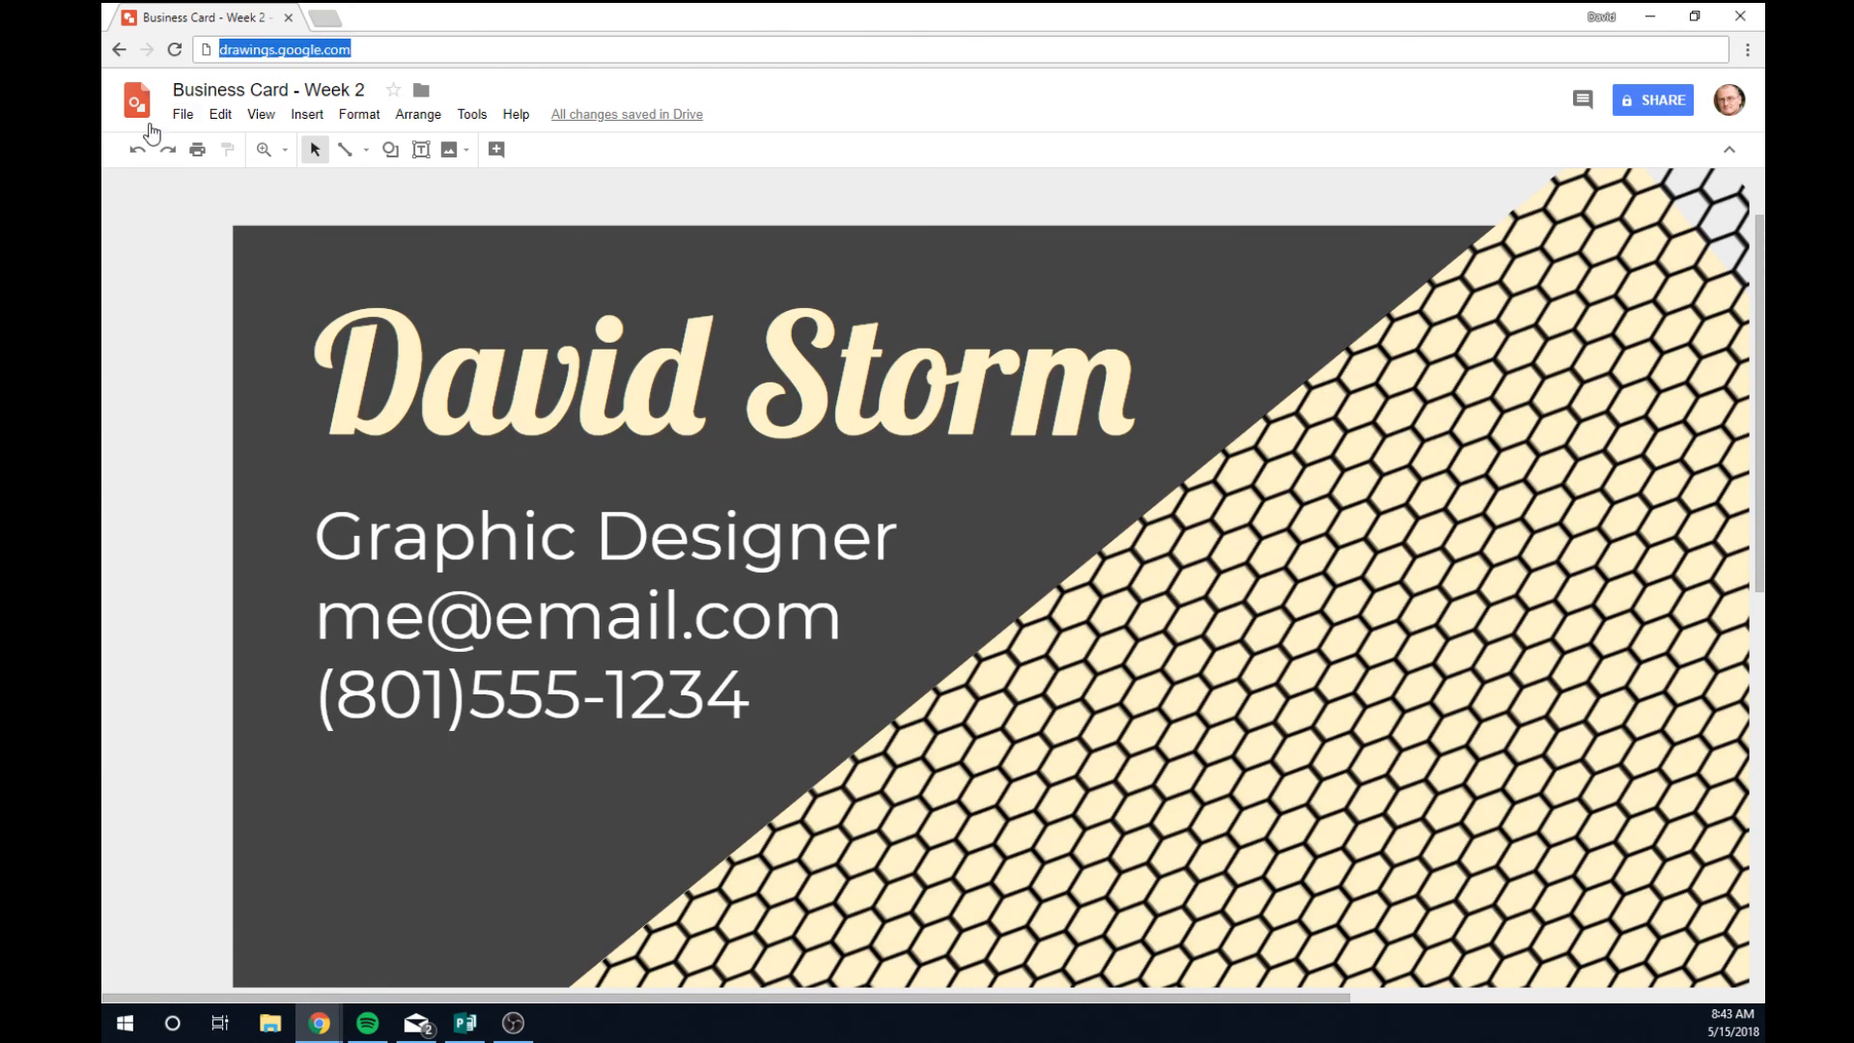
Download the card as a JPEG image (.jpg) via File > Download.
click(182, 115)
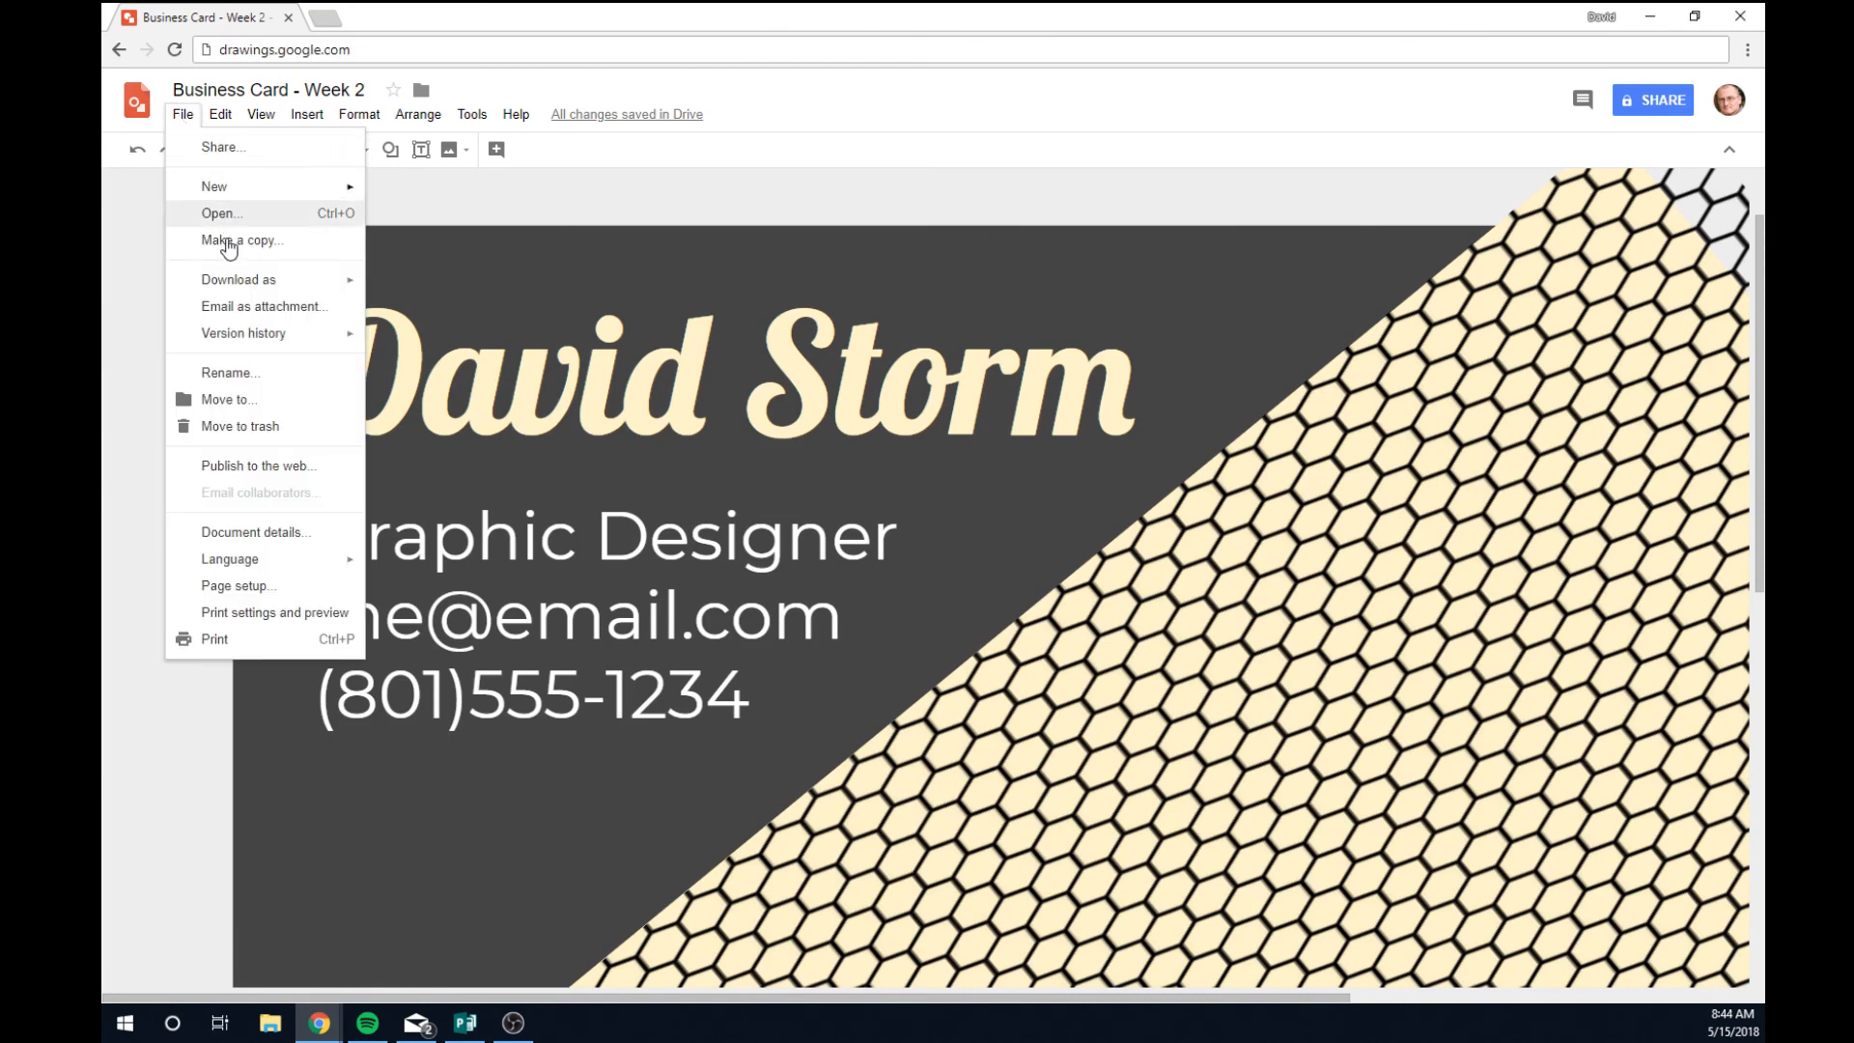
mouse_move(240, 292)
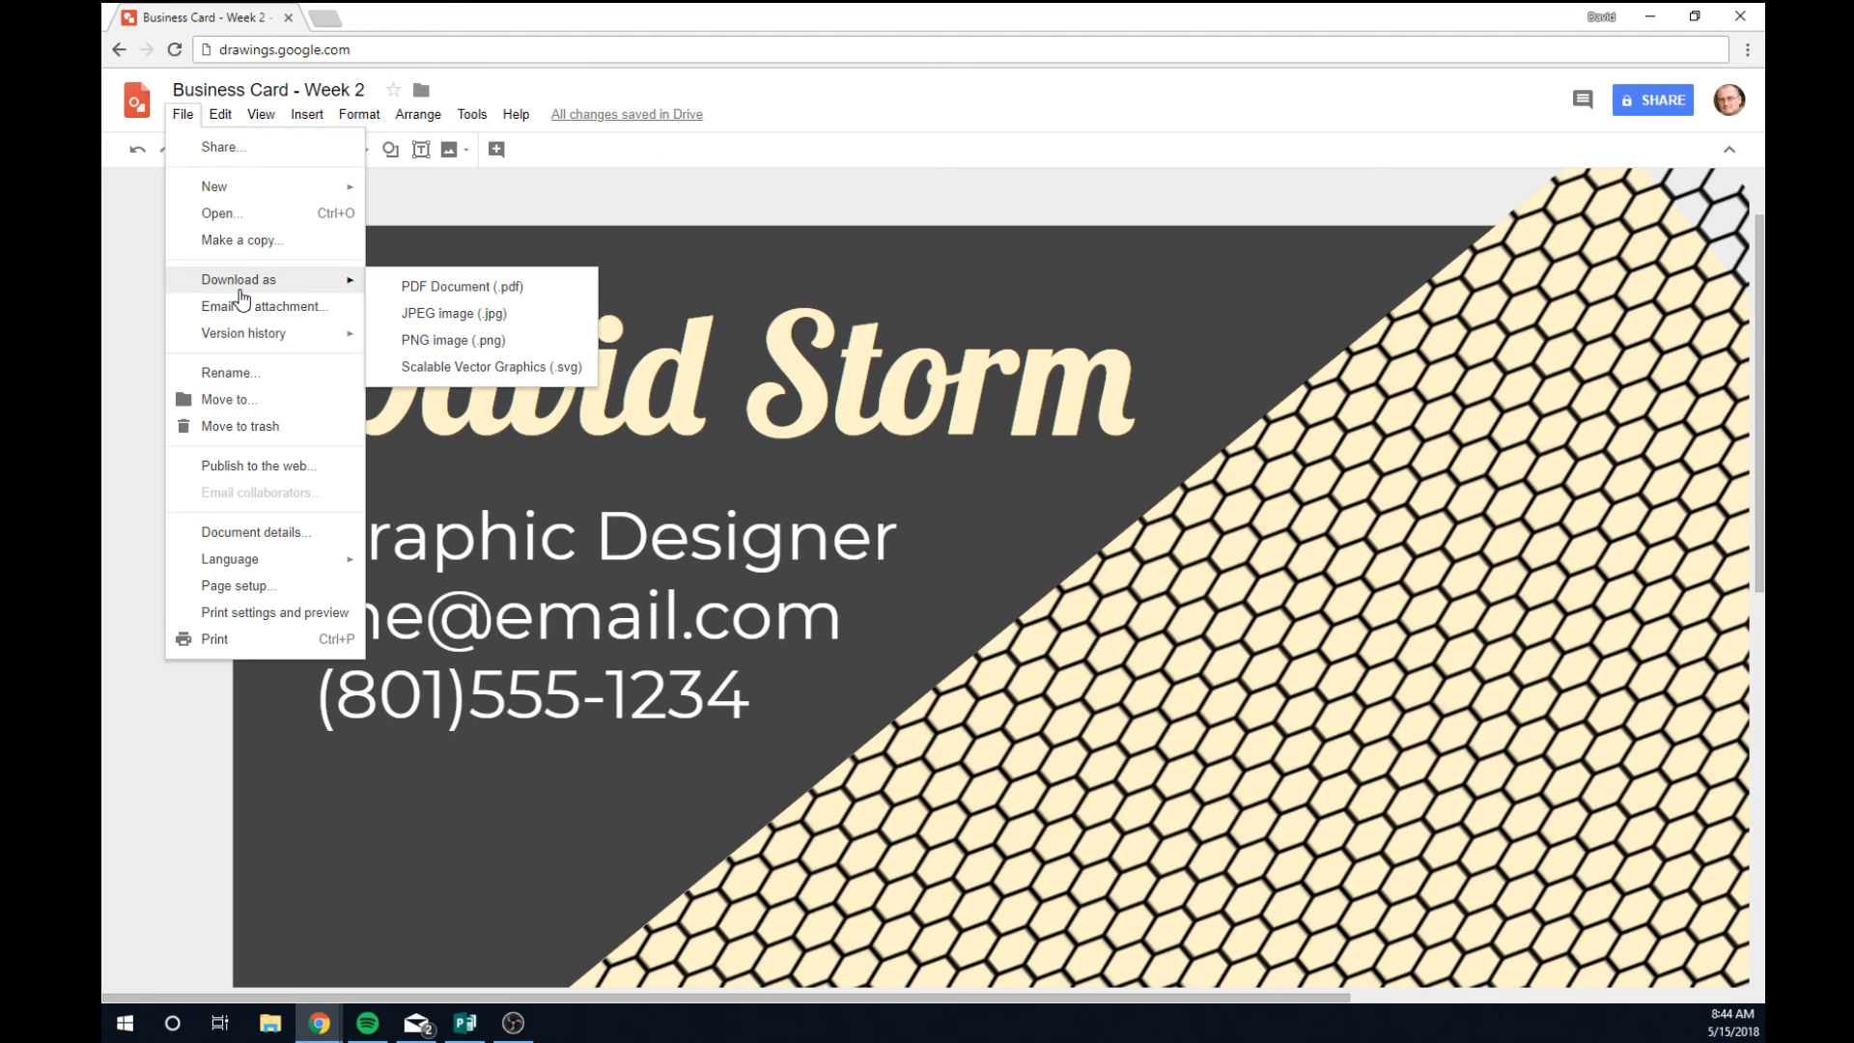
click(519, 321)
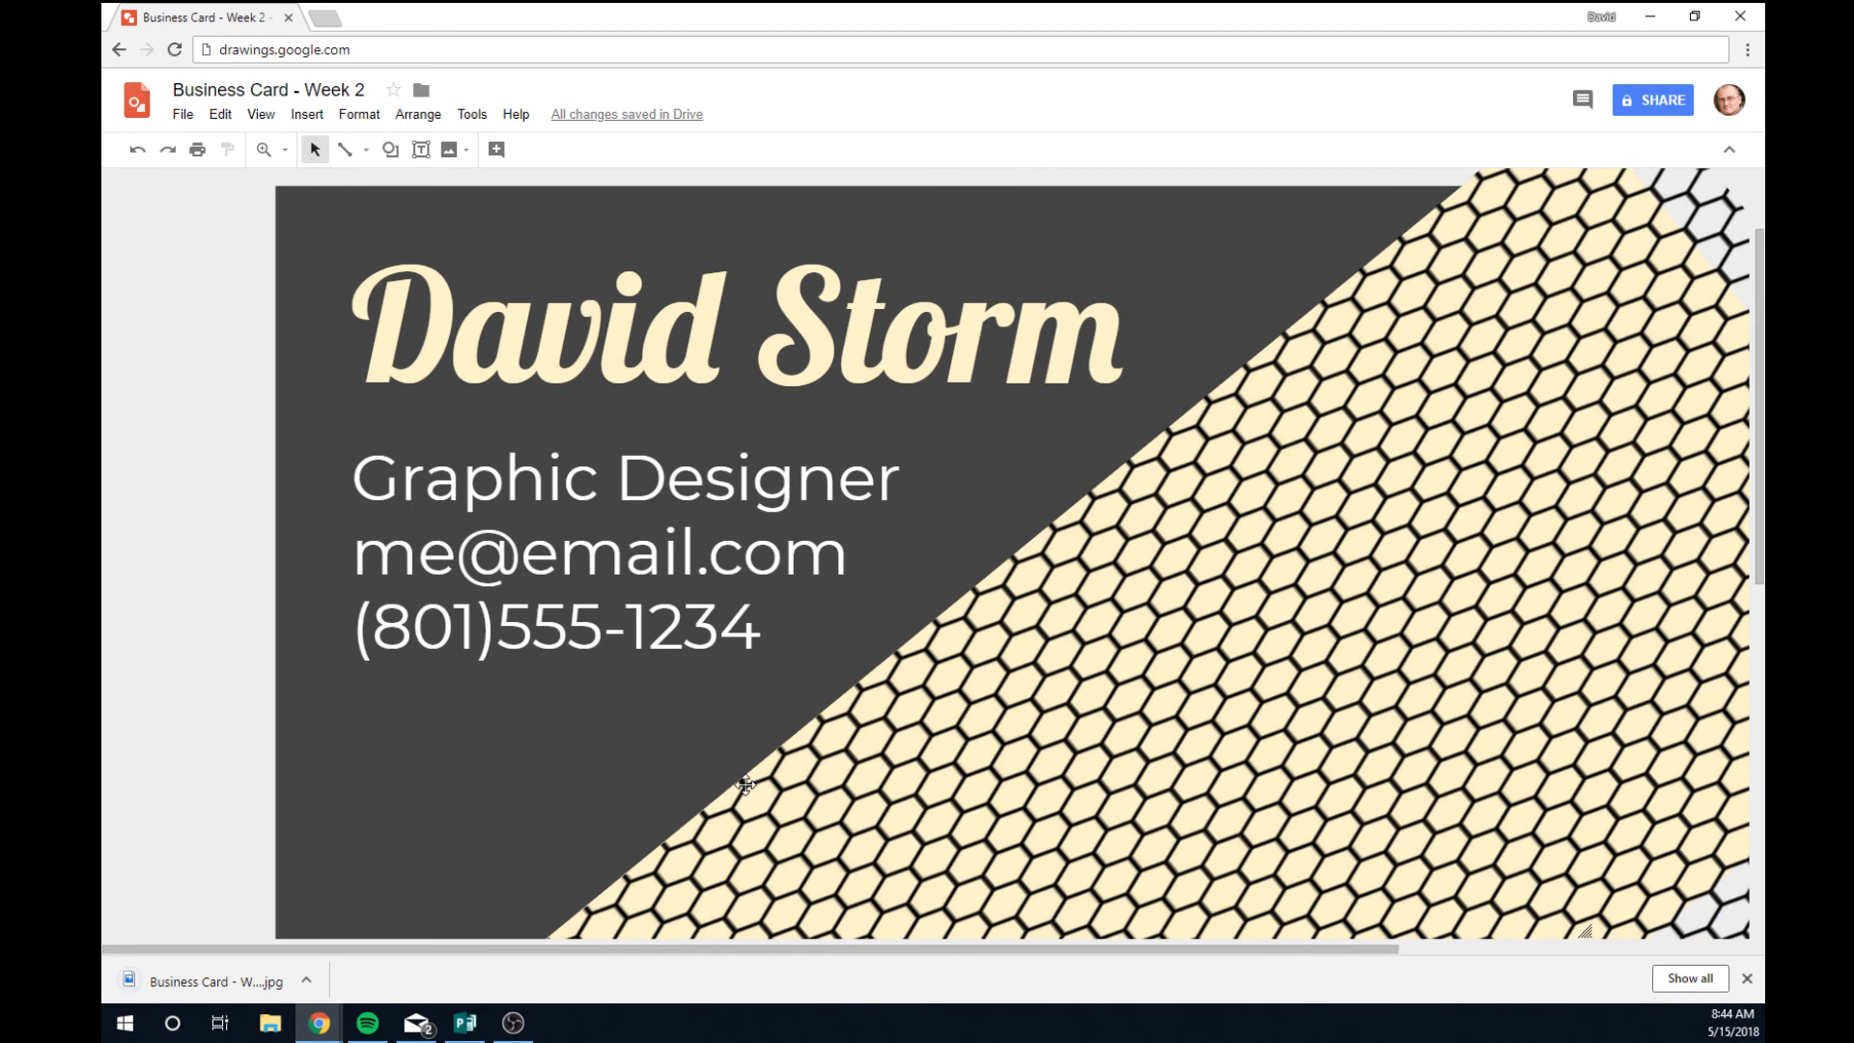
Open the downloaded "Business Card - Week 2.jpg" in Photos and maximize the window.
click(238, 977)
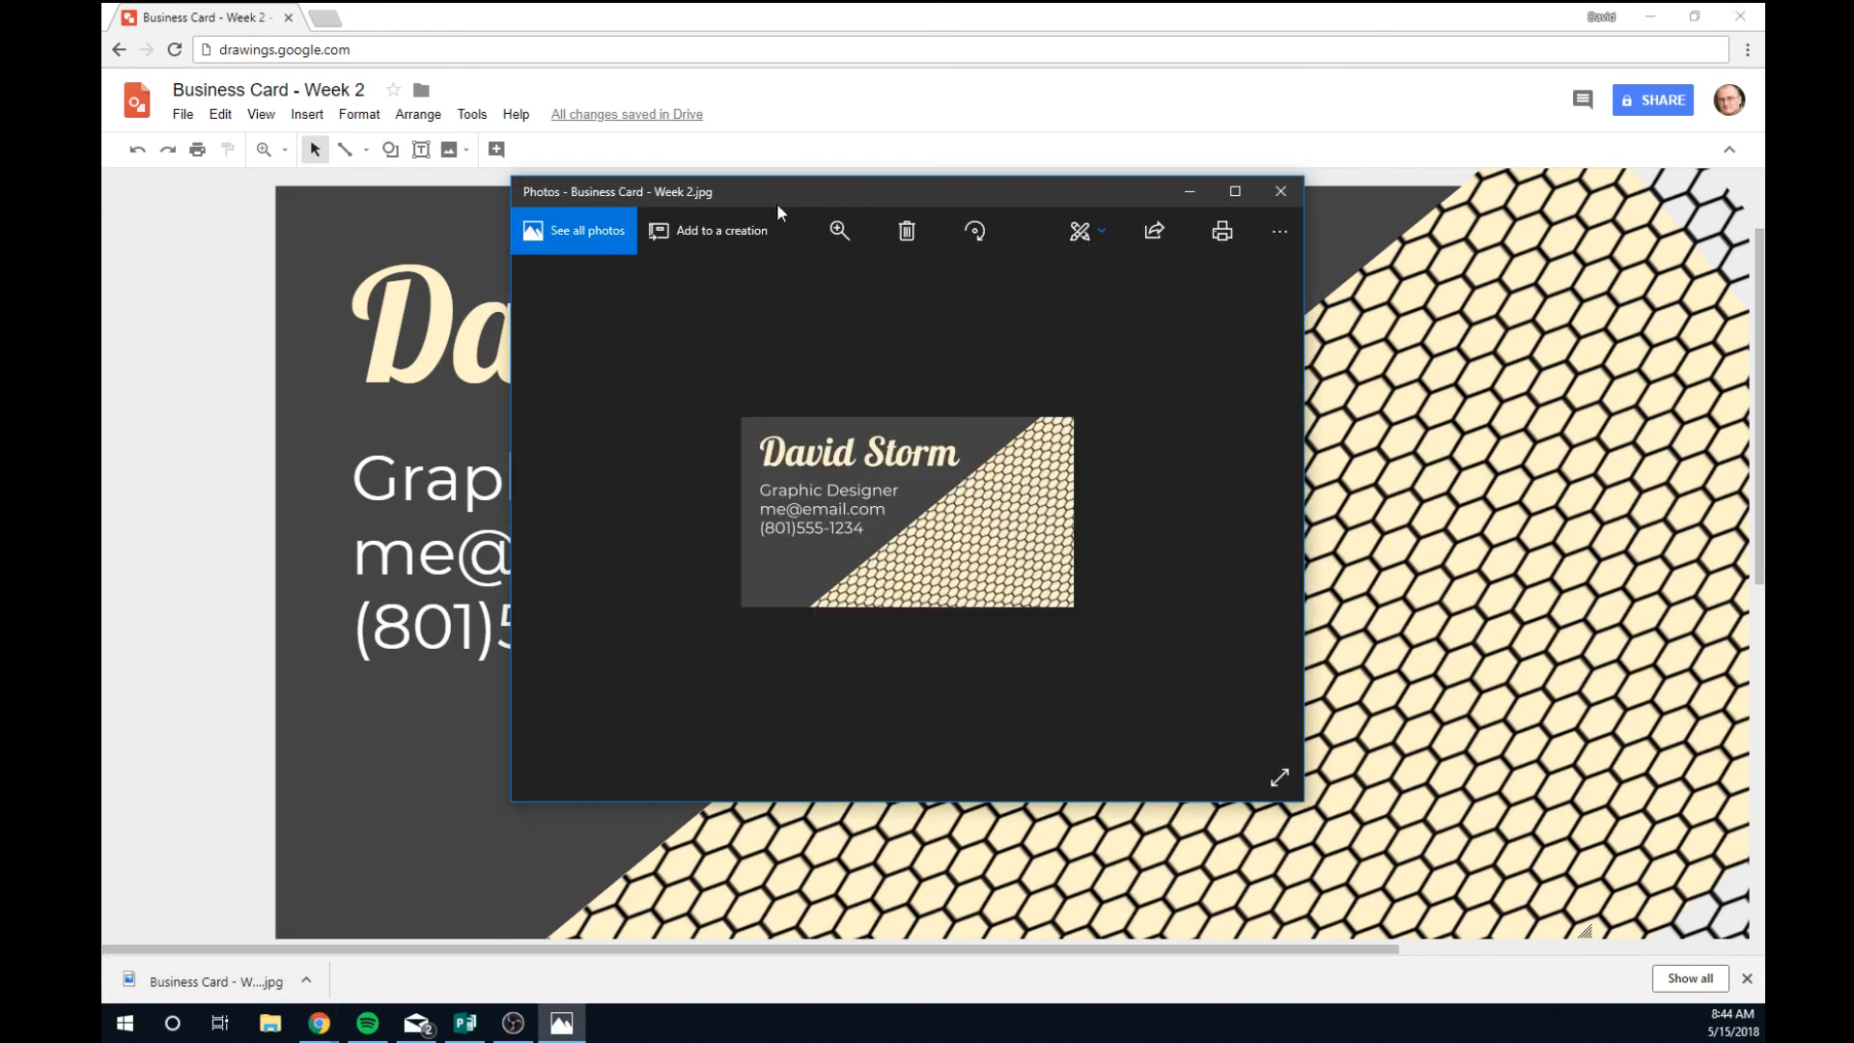
double_click(776, 203)
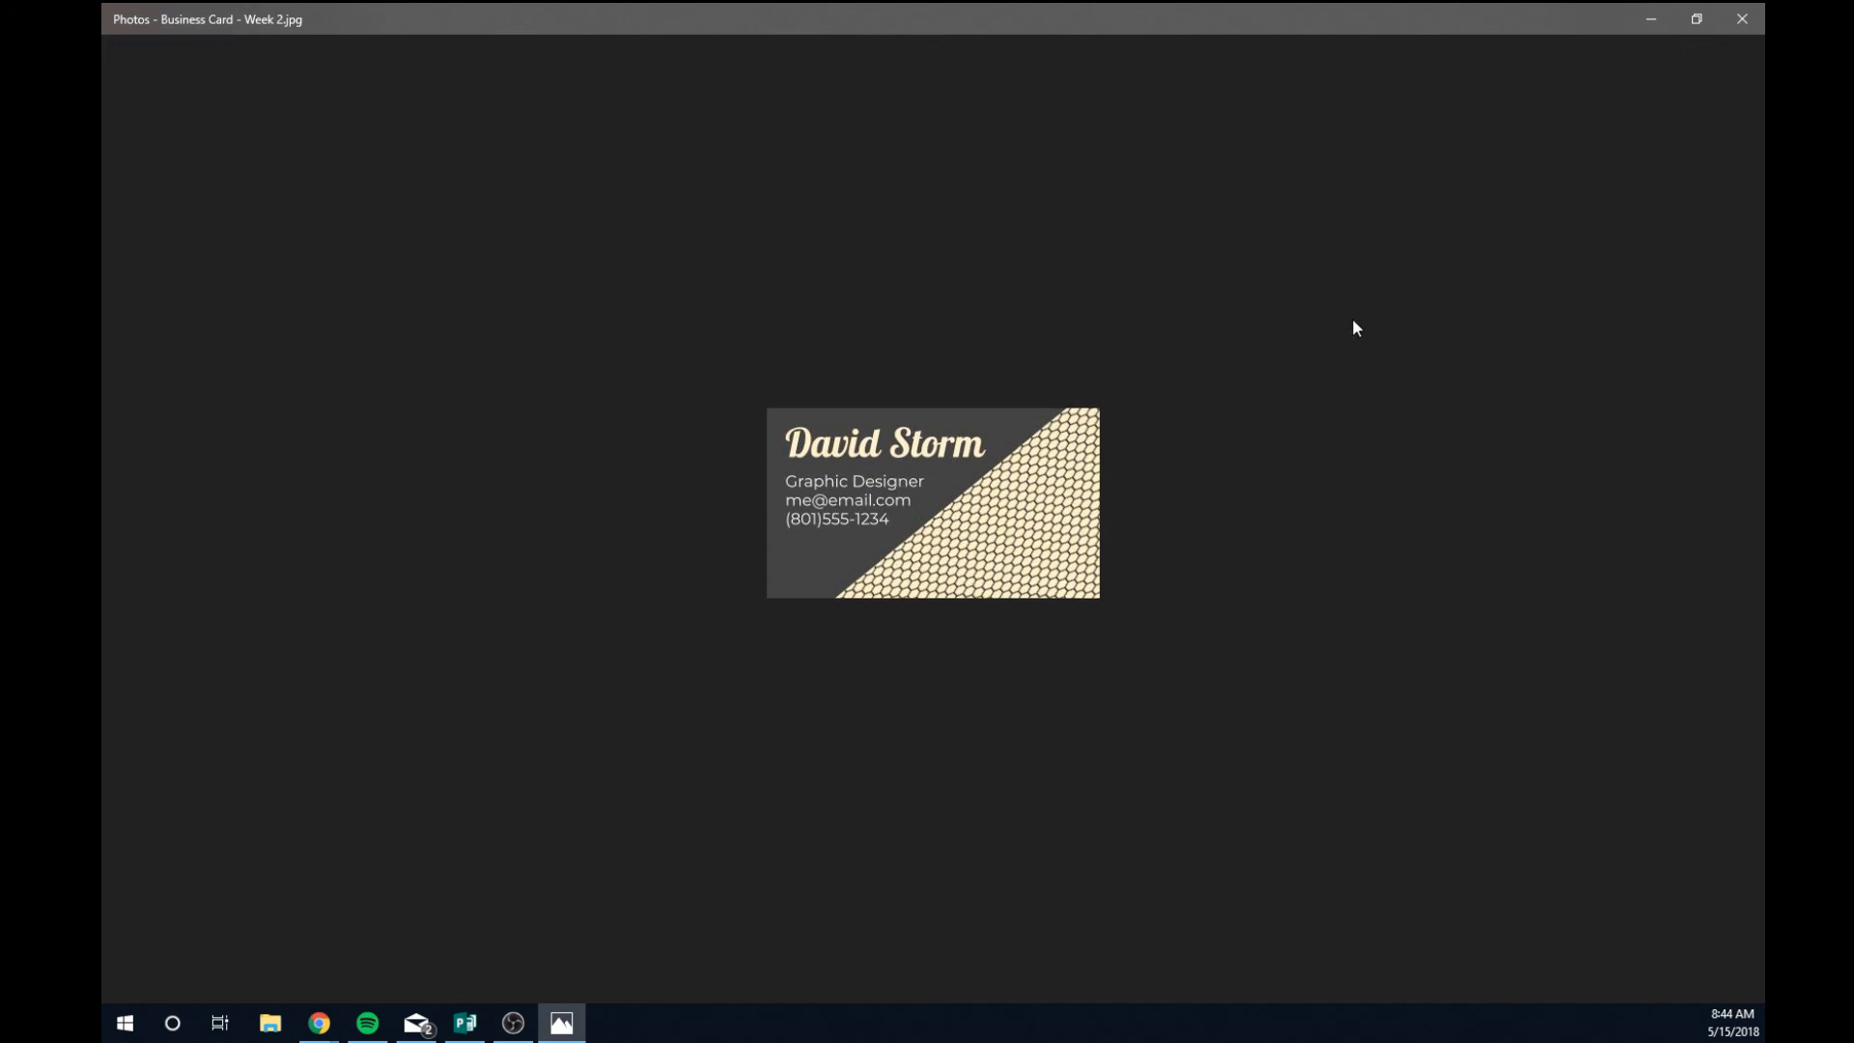
Close the Photos viewer to return to the drawing.
click(1755, 29)
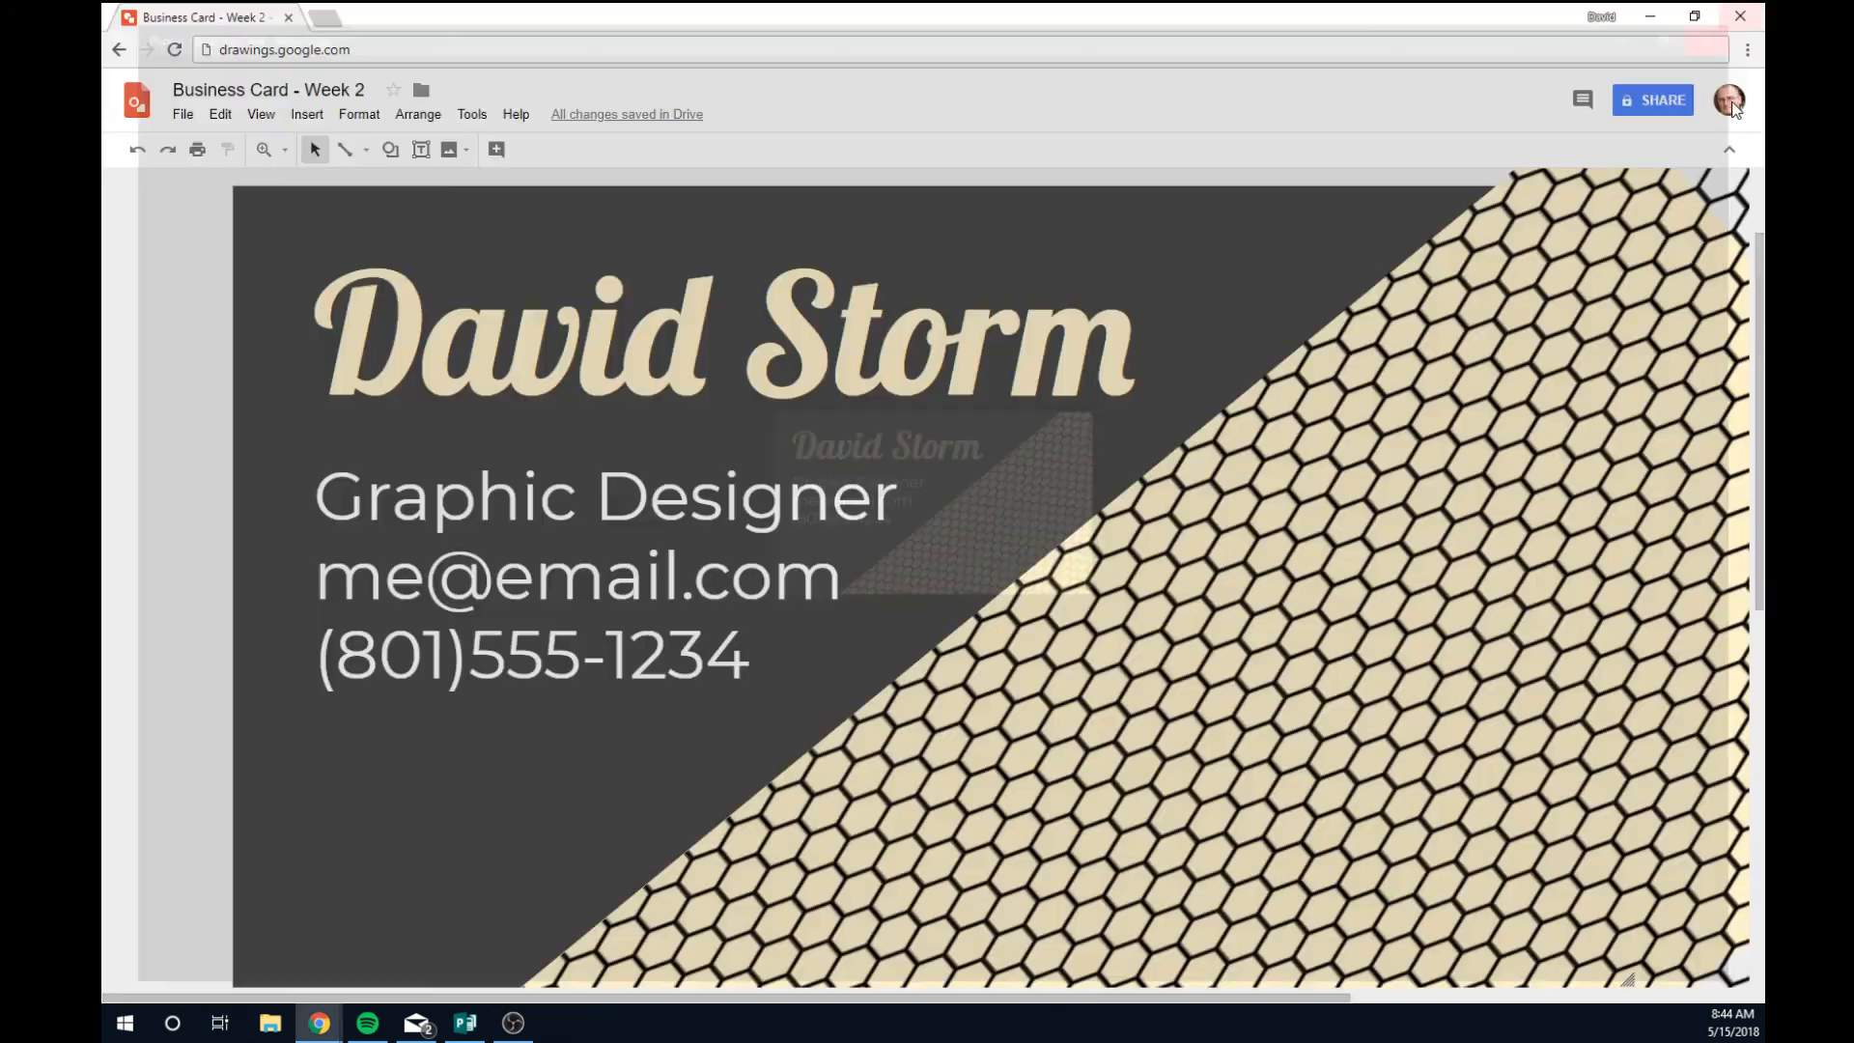